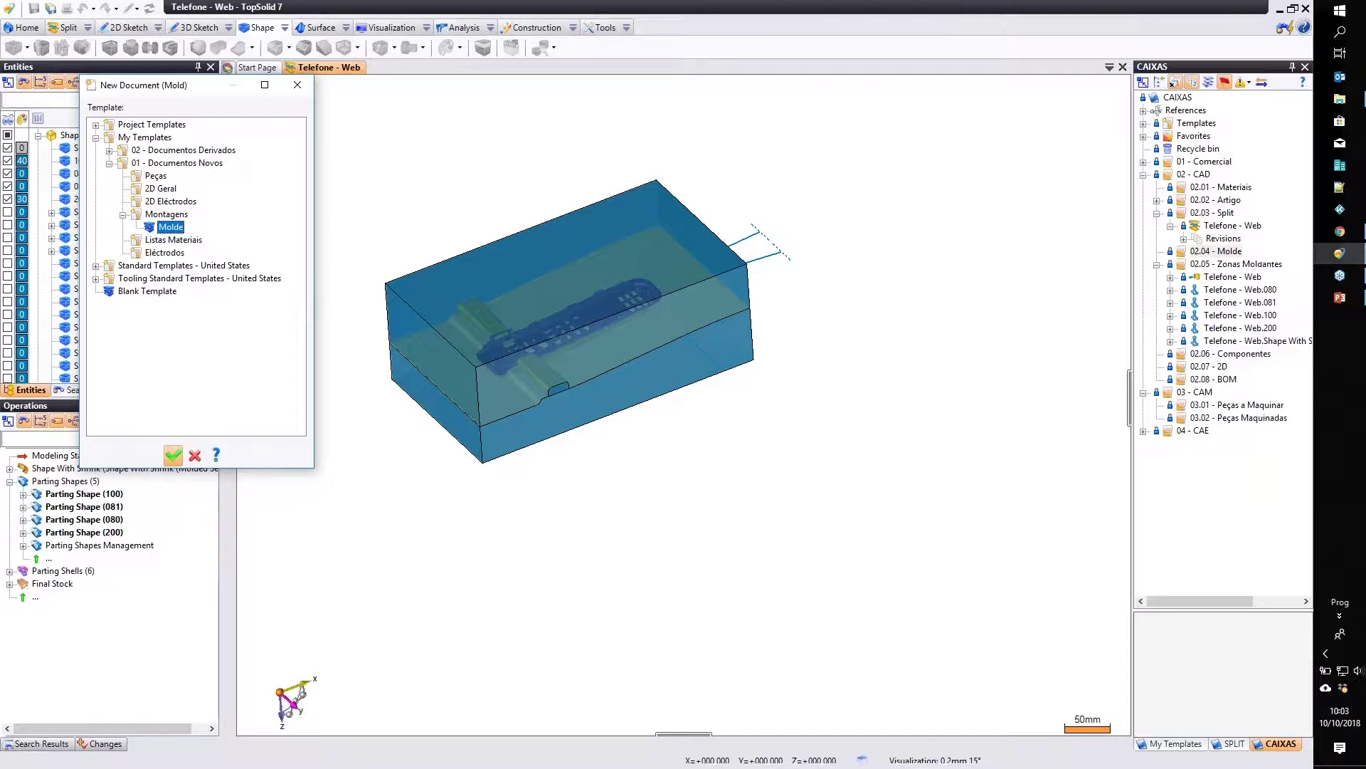
Create a new mold document from the Molde template and name it Mold Caixa.
left_click(173, 455)
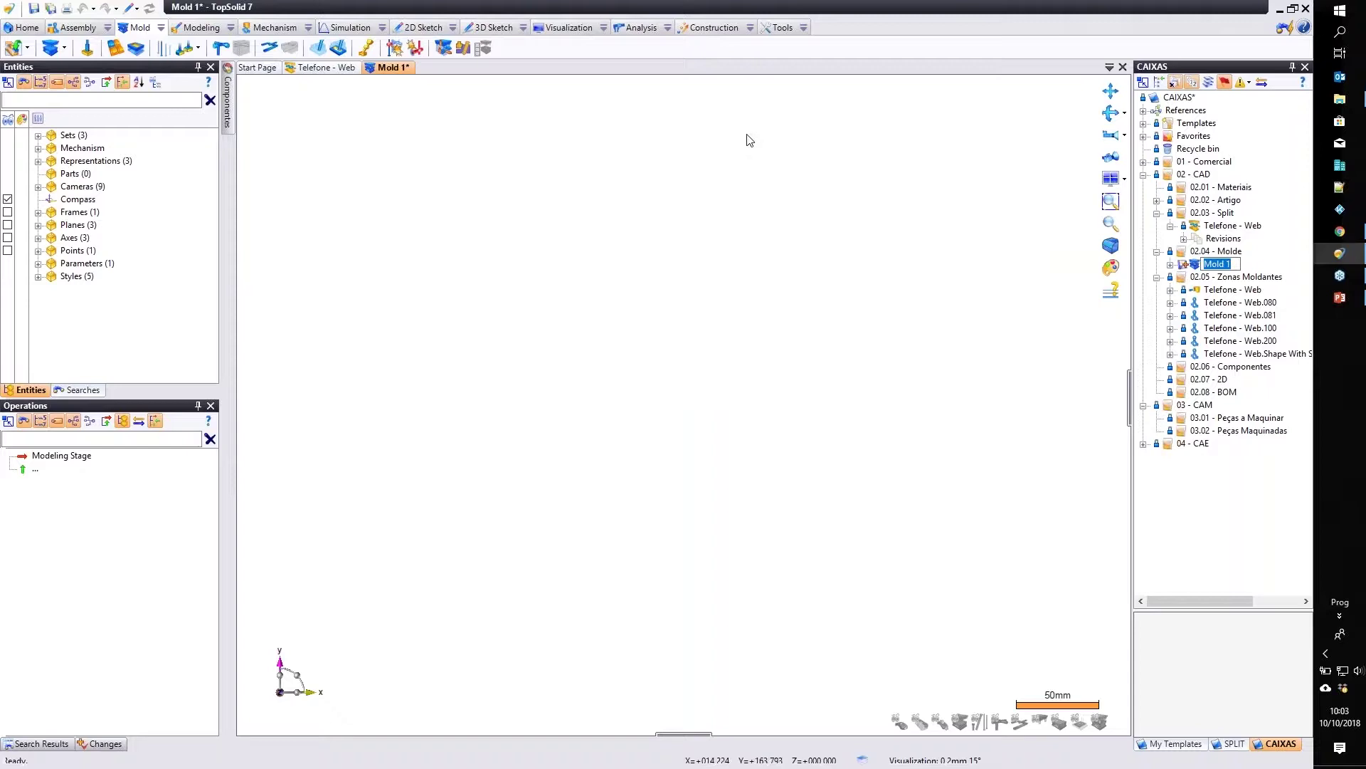
type("Mold")
type(" CX")
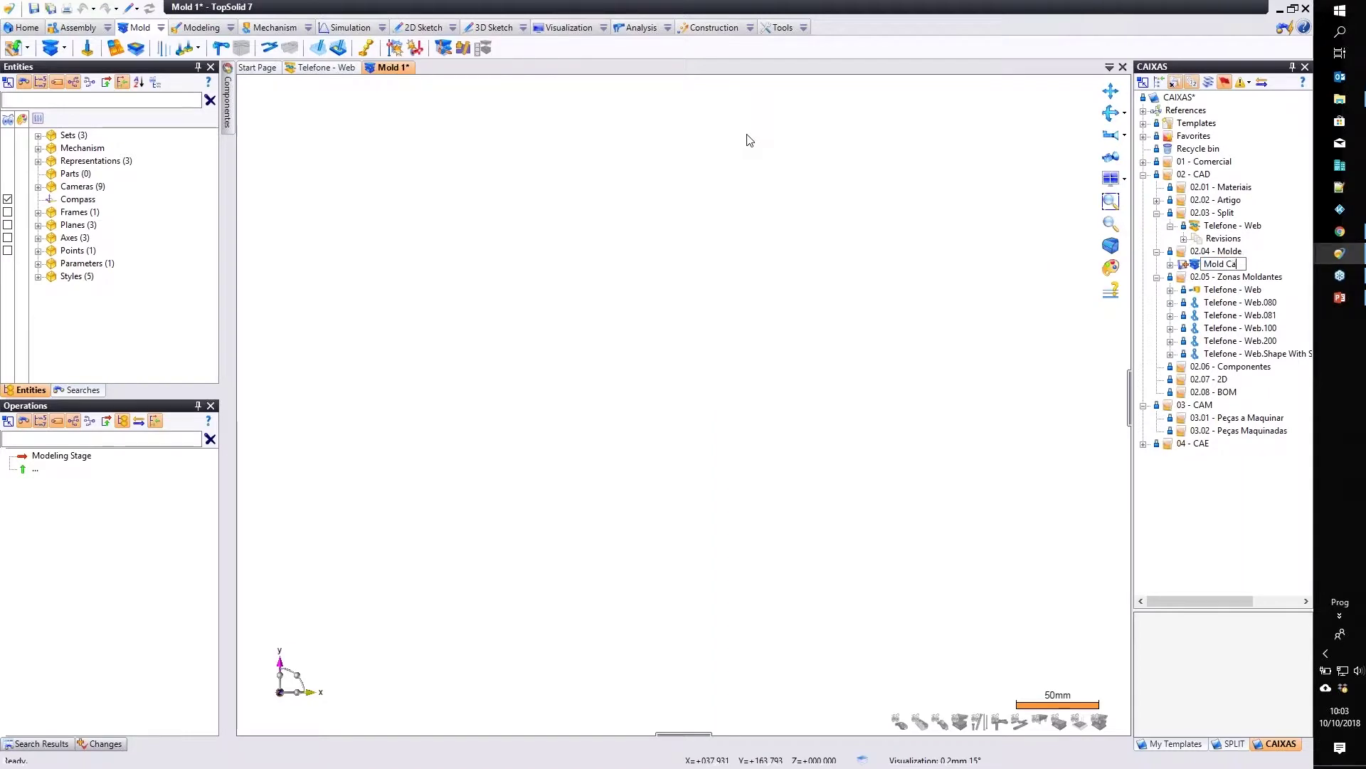
type("ixa")
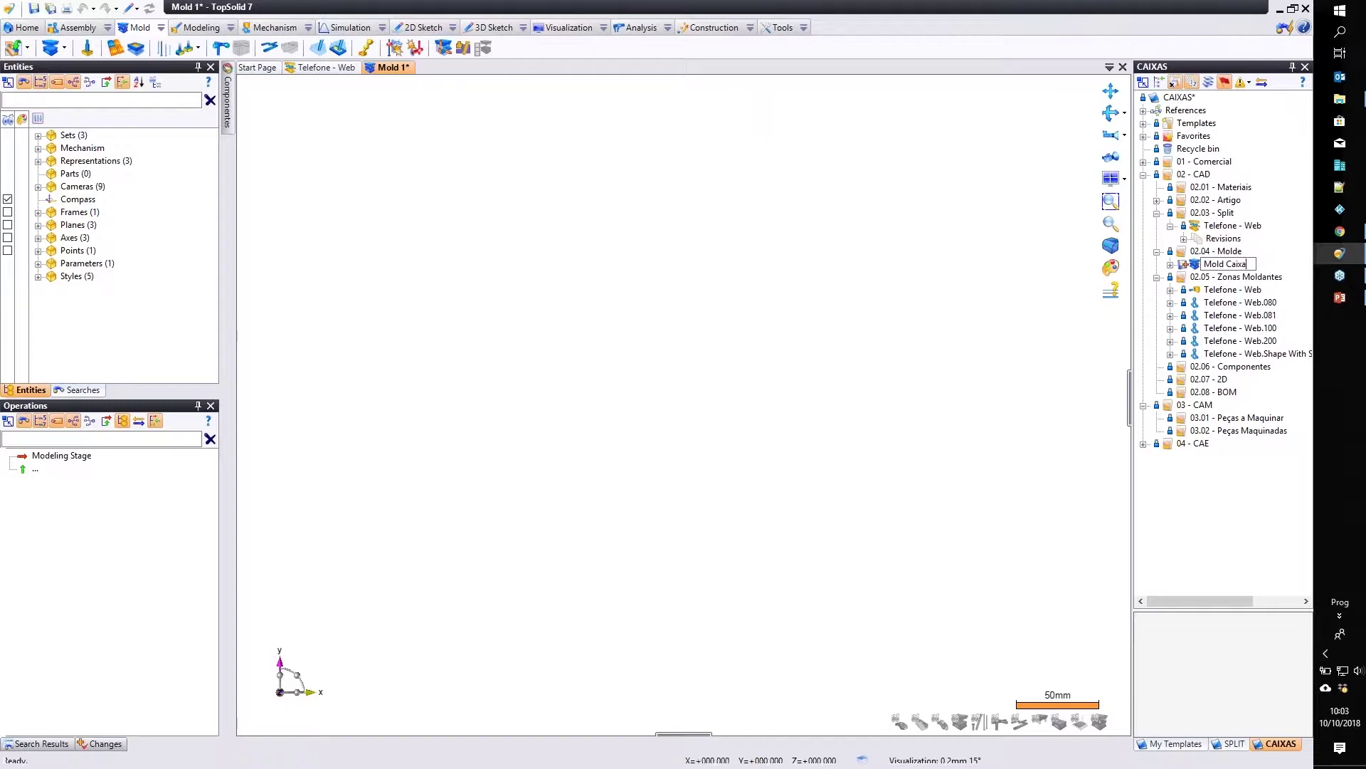
Show the document options and review the healing and tolerance settings under Update.
right_click(148, 66)
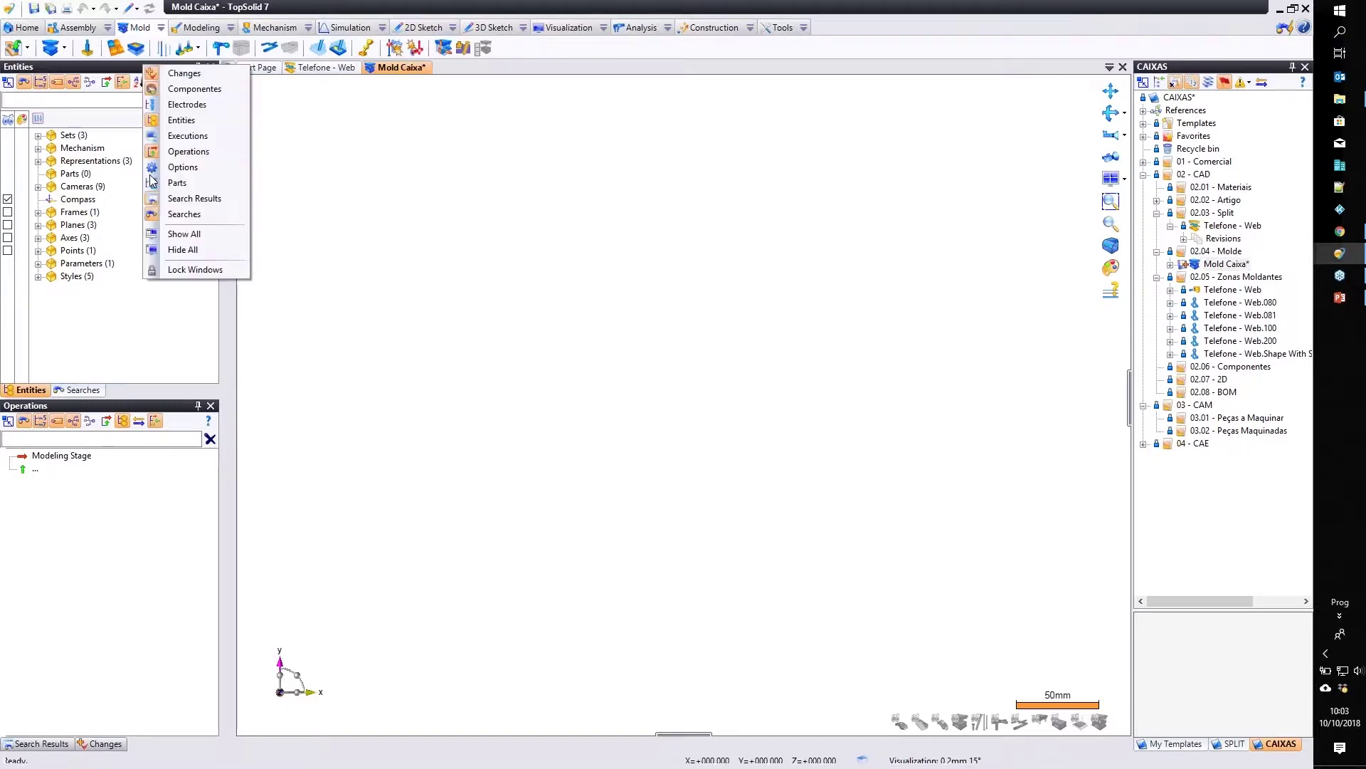
left_click(199, 166)
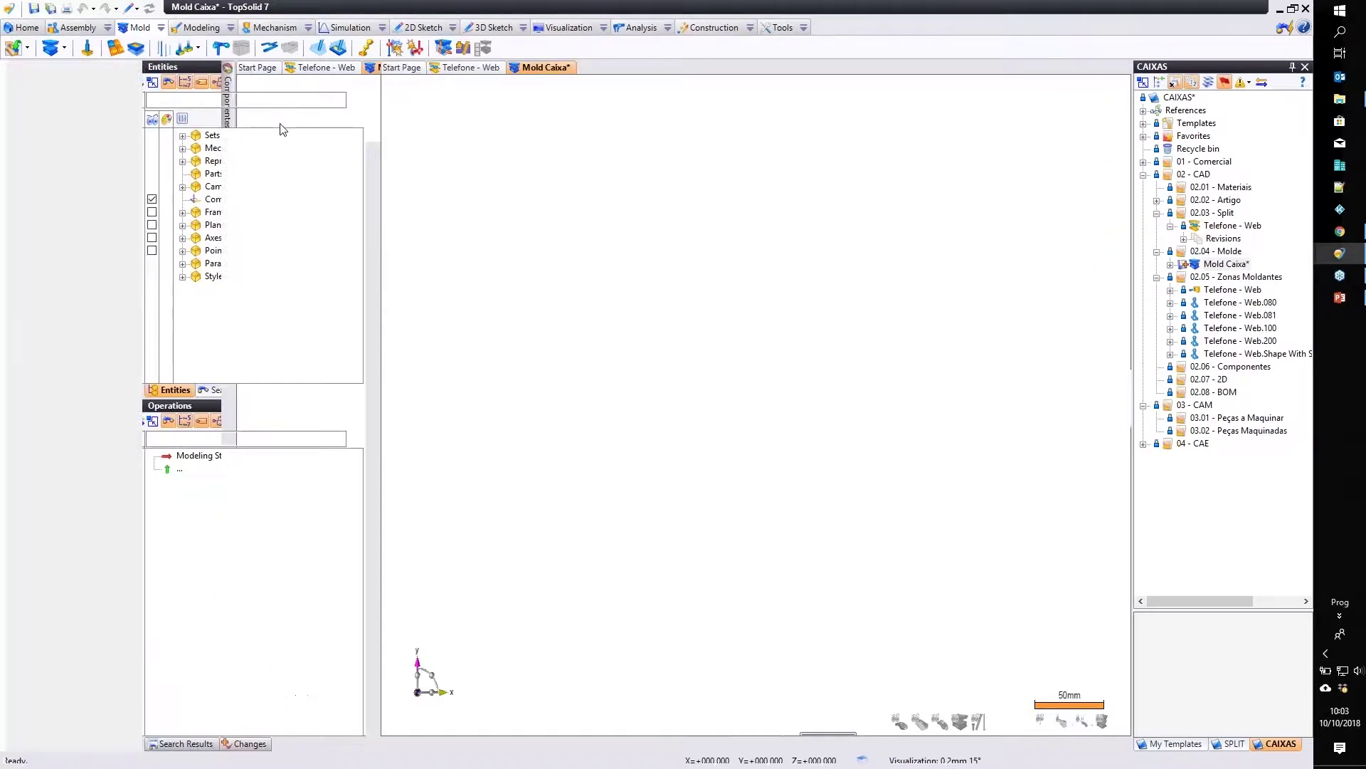
double_click(268, 116)
left_click(279, 168)
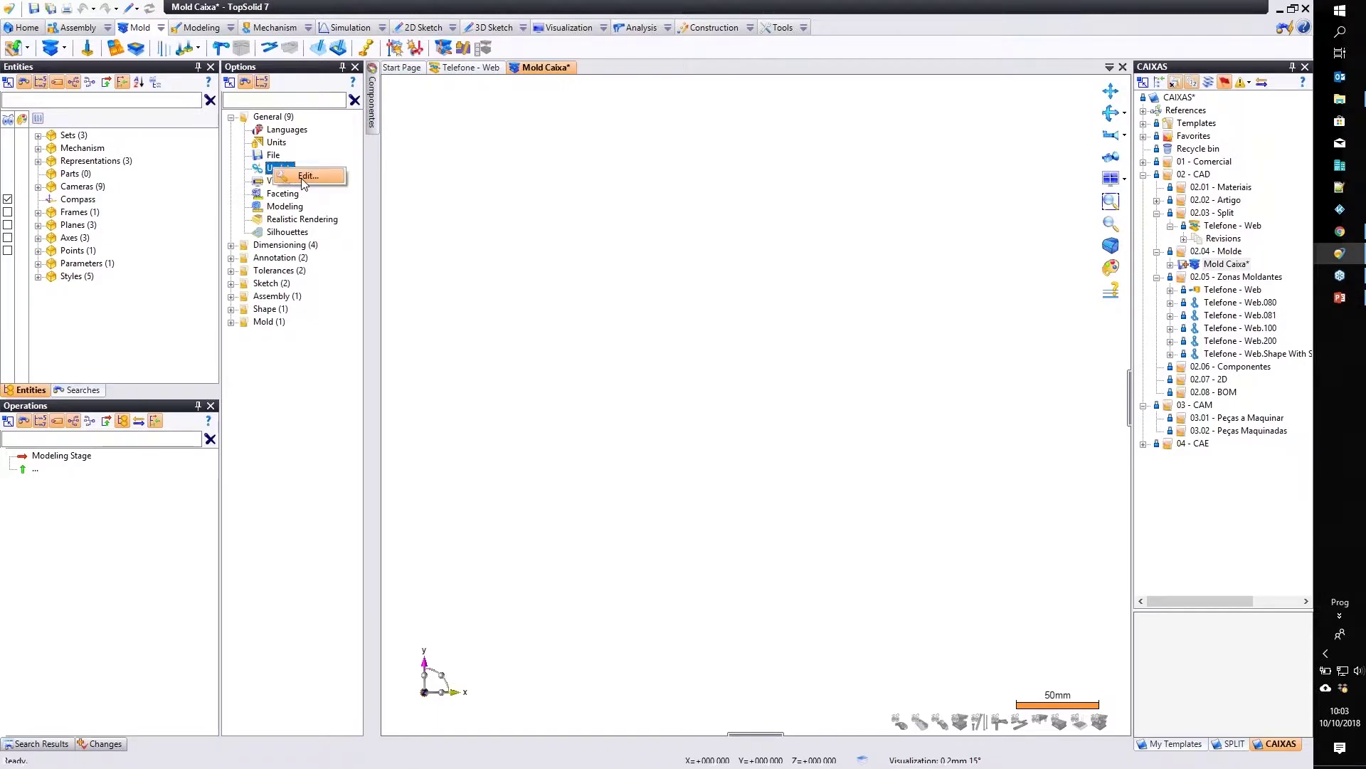
double_click(279, 169)
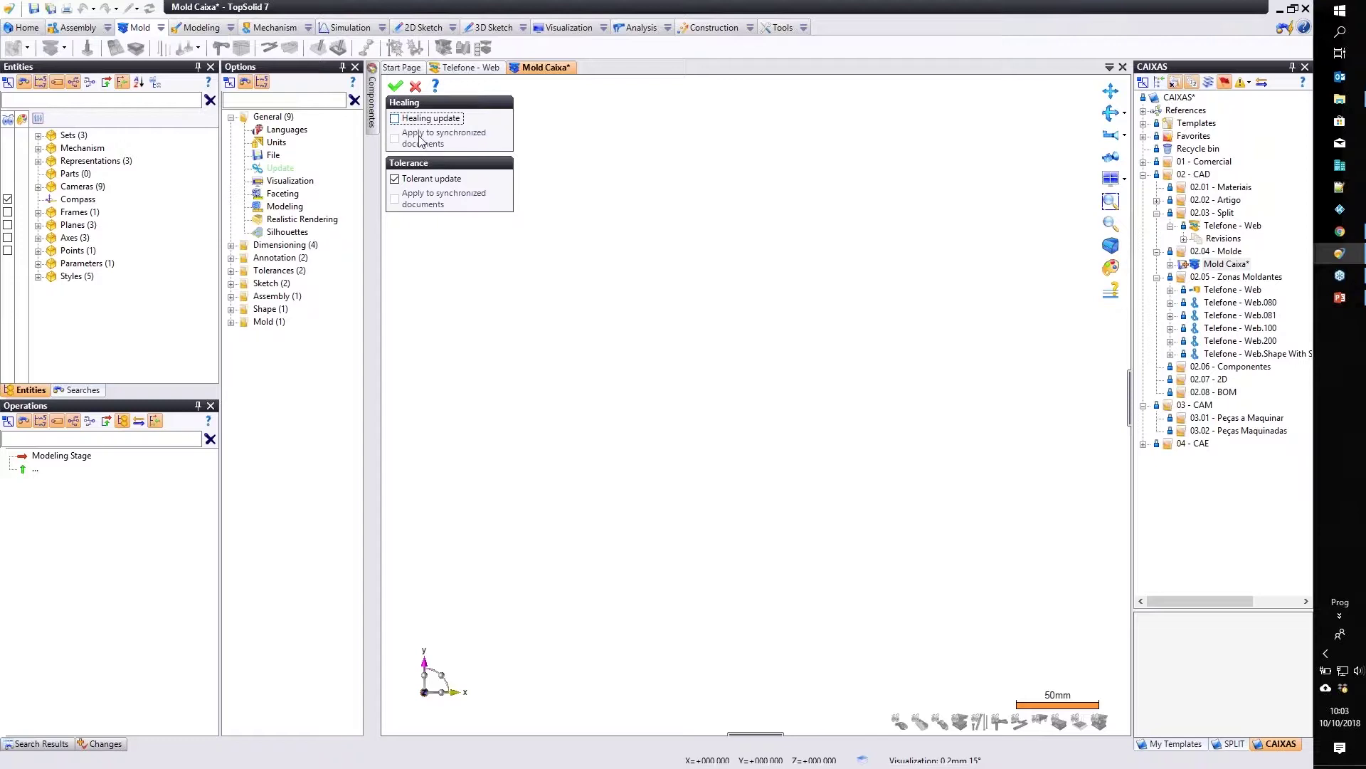
left_click(395, 87)
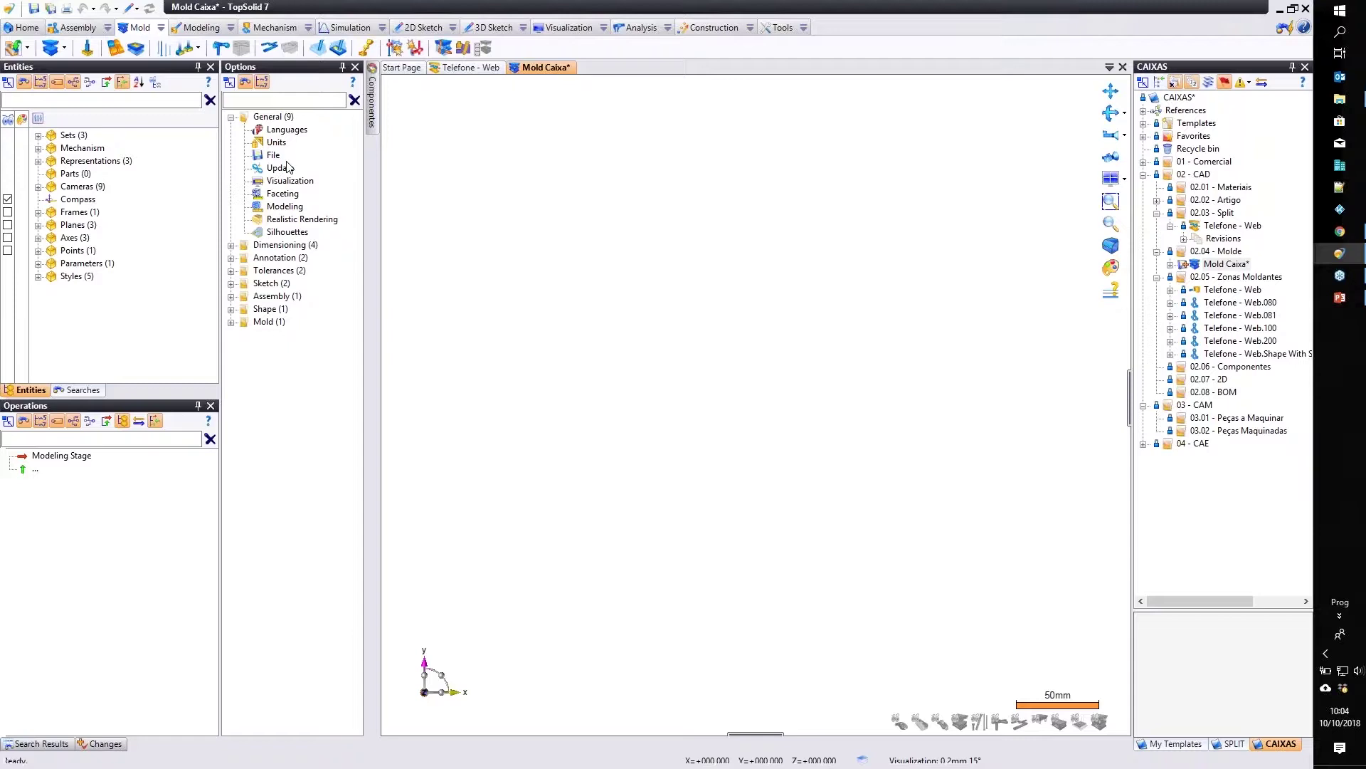
Check the file compression setting without changing it, then close the document options.
right_click(273, 155)
left_click(310, 163)
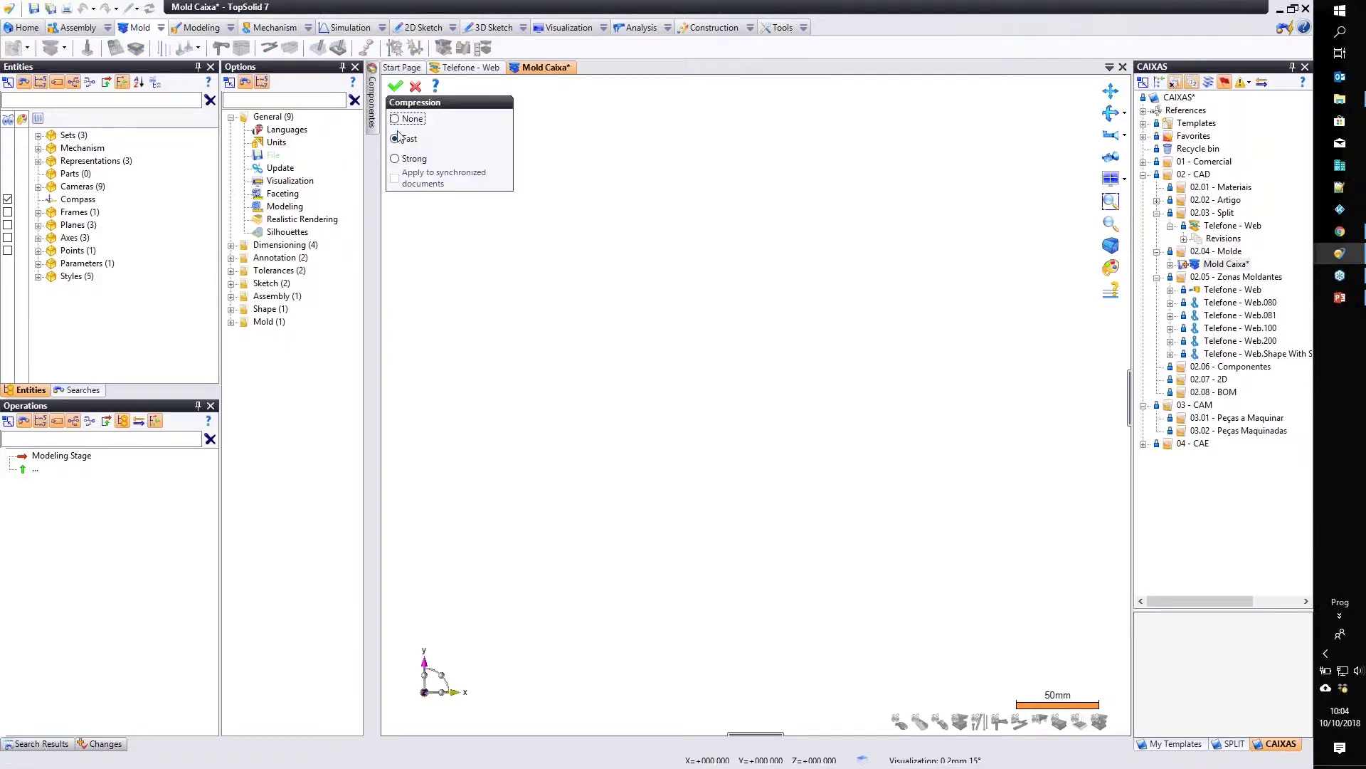
key("Escape")
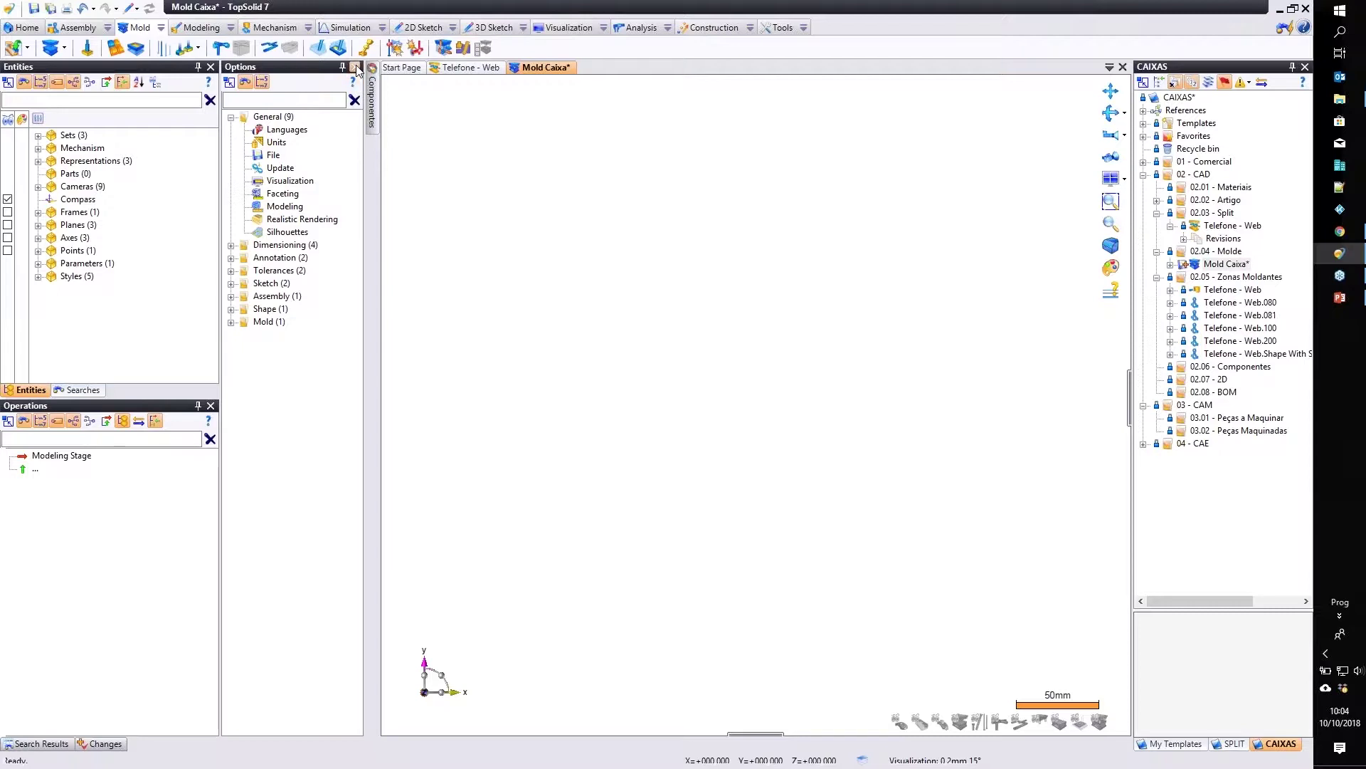
left_click(355, 67)
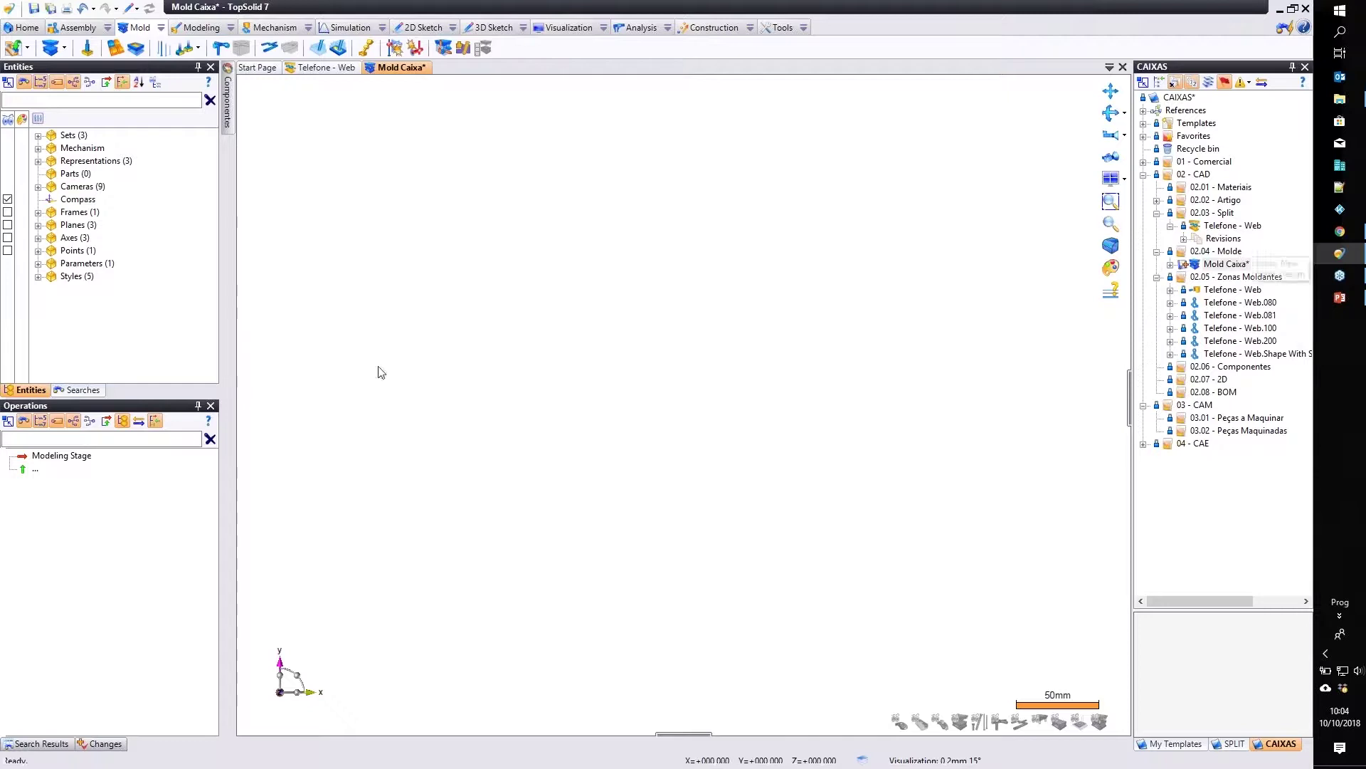
Start a mold base inclusion using the Hasco Type 4 template with code 346 x 596.
left_click(65, 47)
left_click(66, 48)
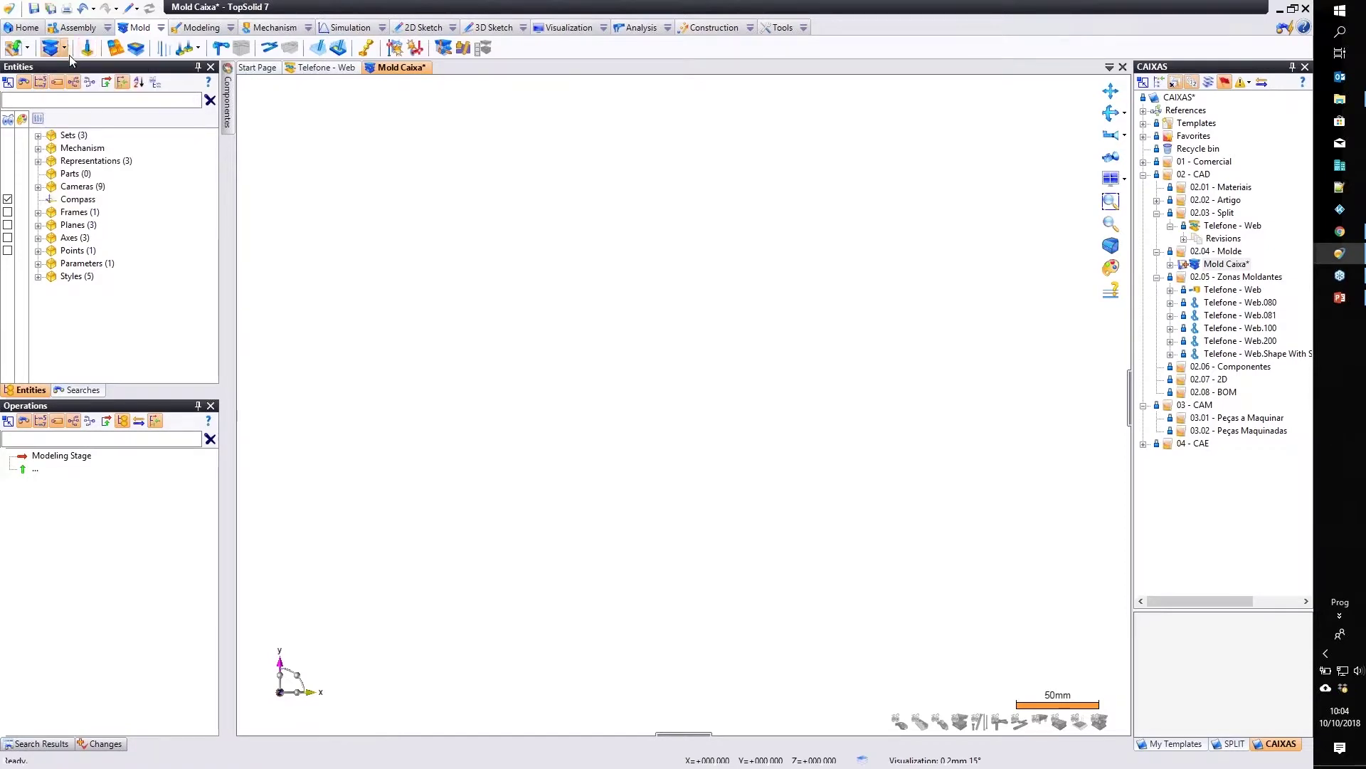
left_click(65, 48)
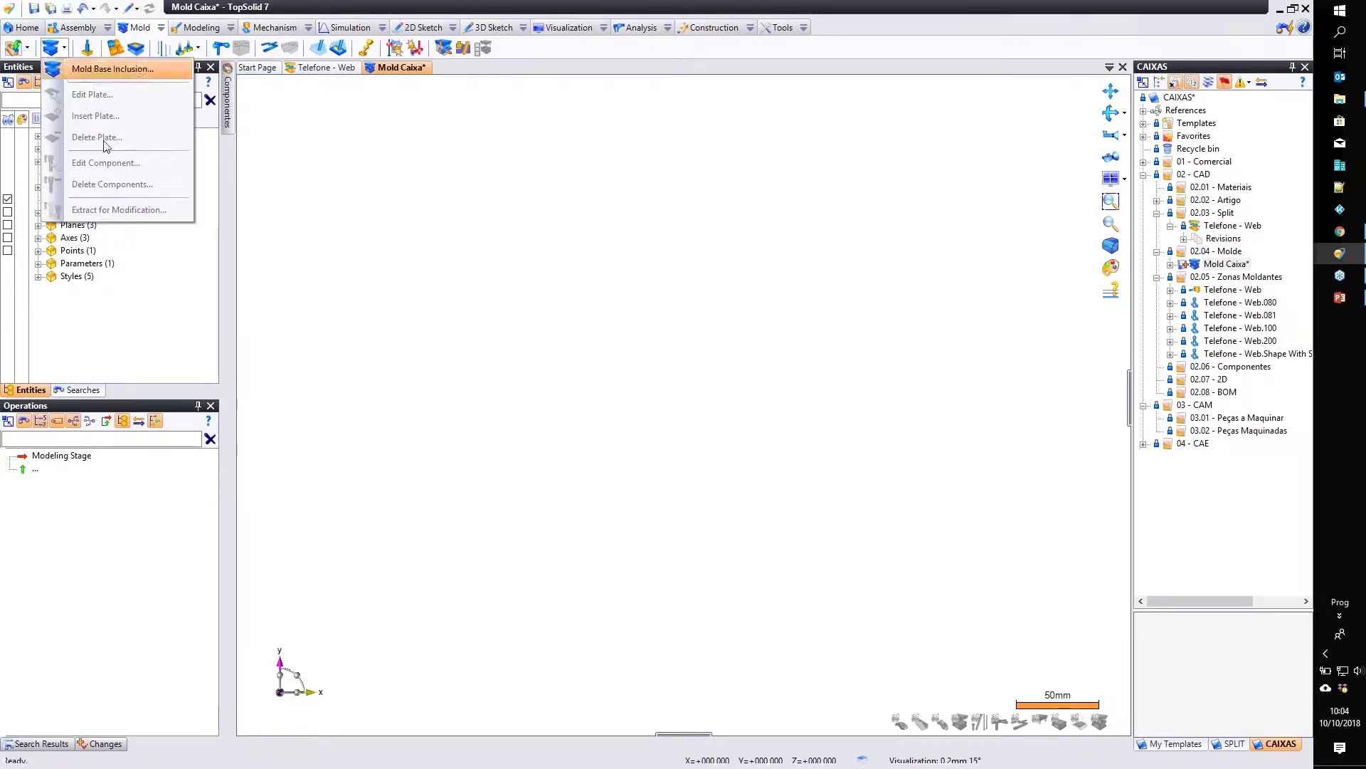
left_click(78, 72)
left_click(104, 140)
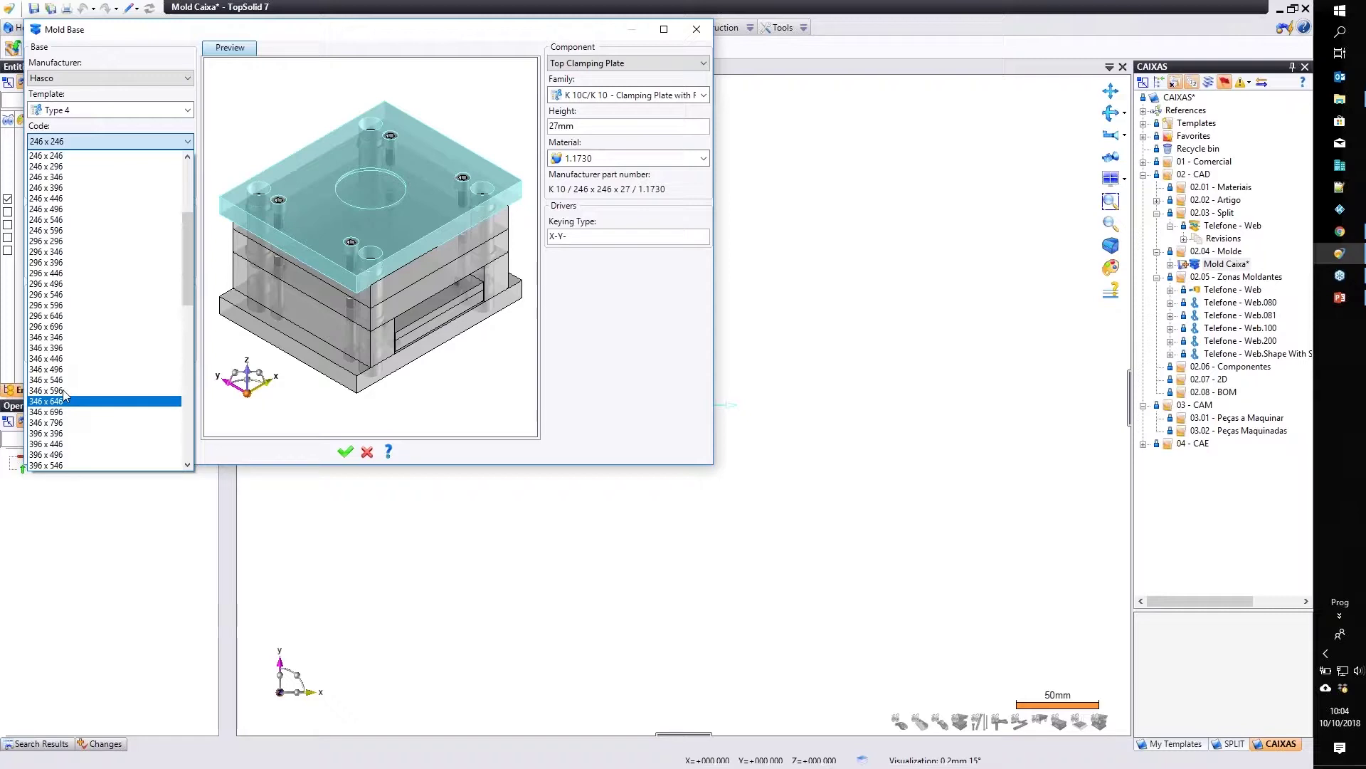
left_click(62, 391)
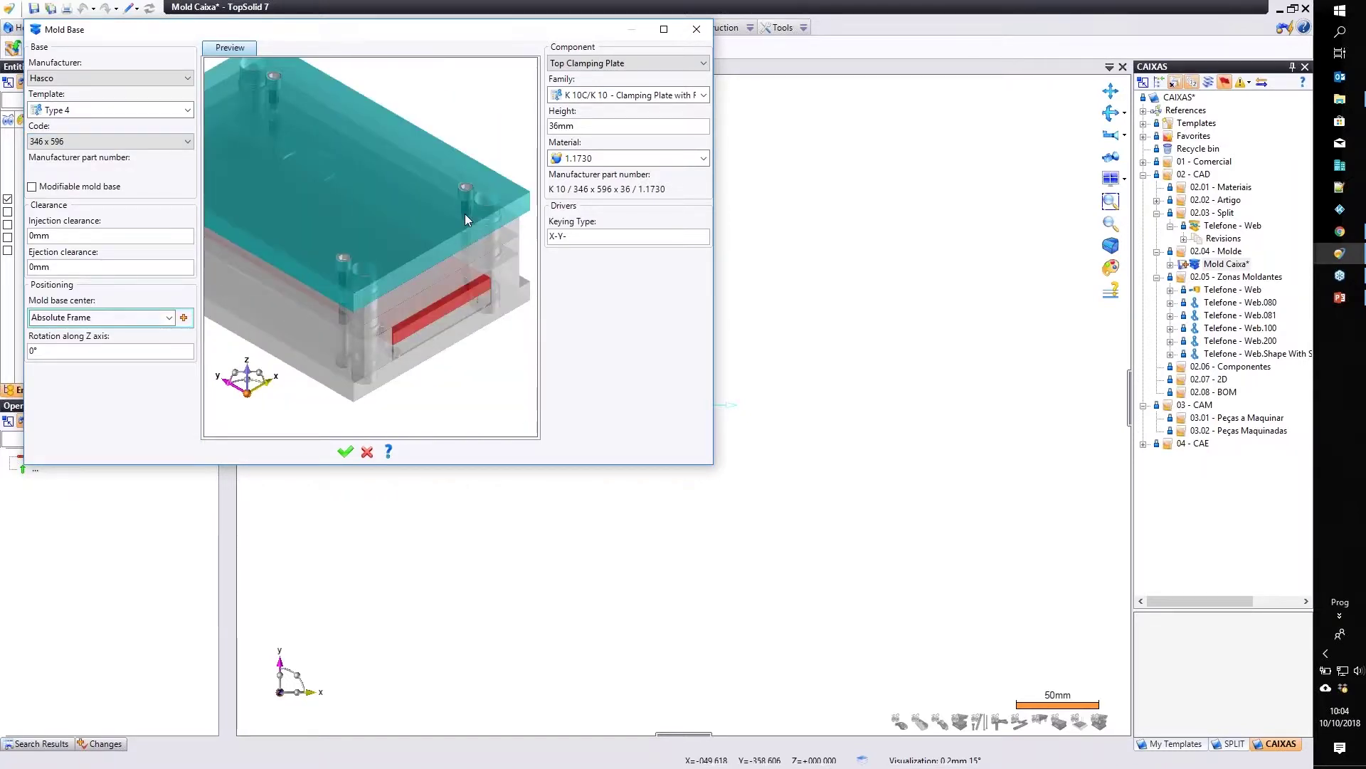
Set the A plate's height to 96 mm and the B plate's height to 116 mm.
left_click(610, 129)
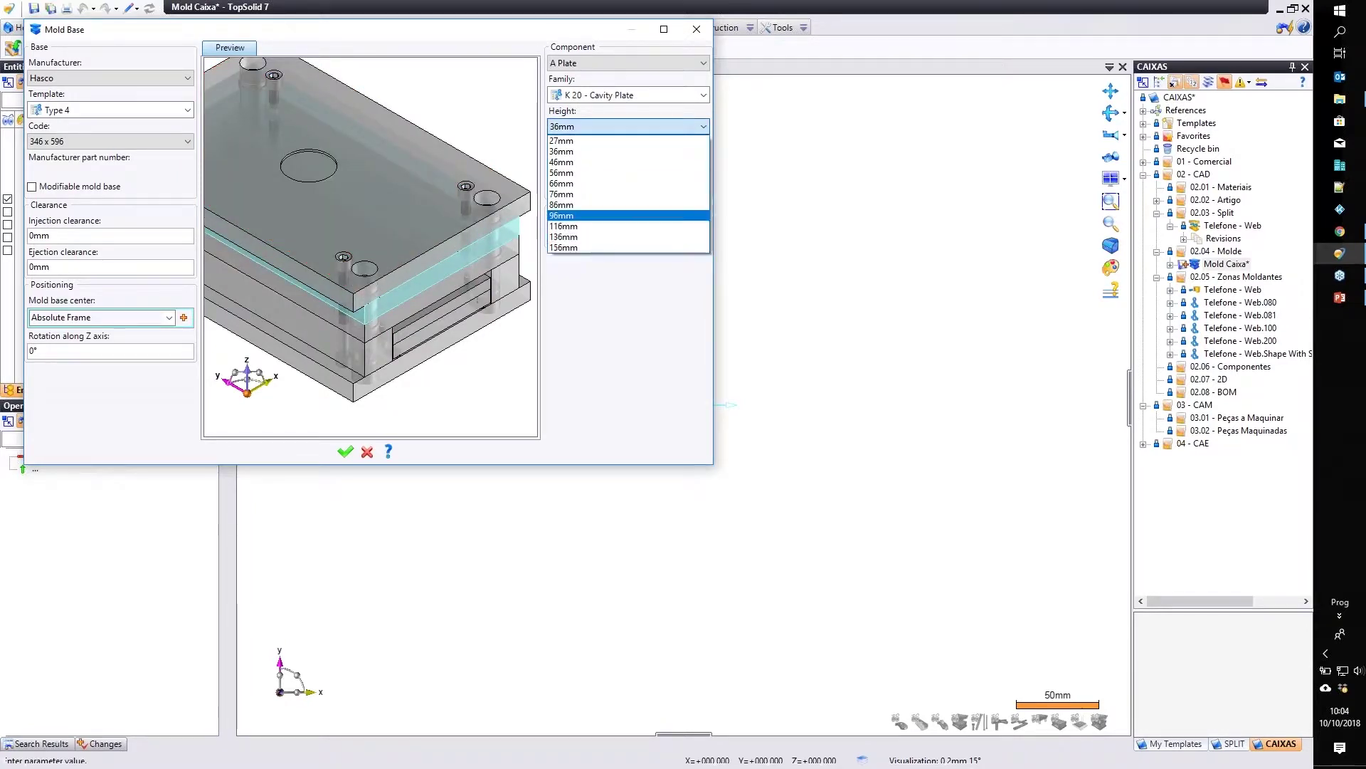
left_click(605, 215)
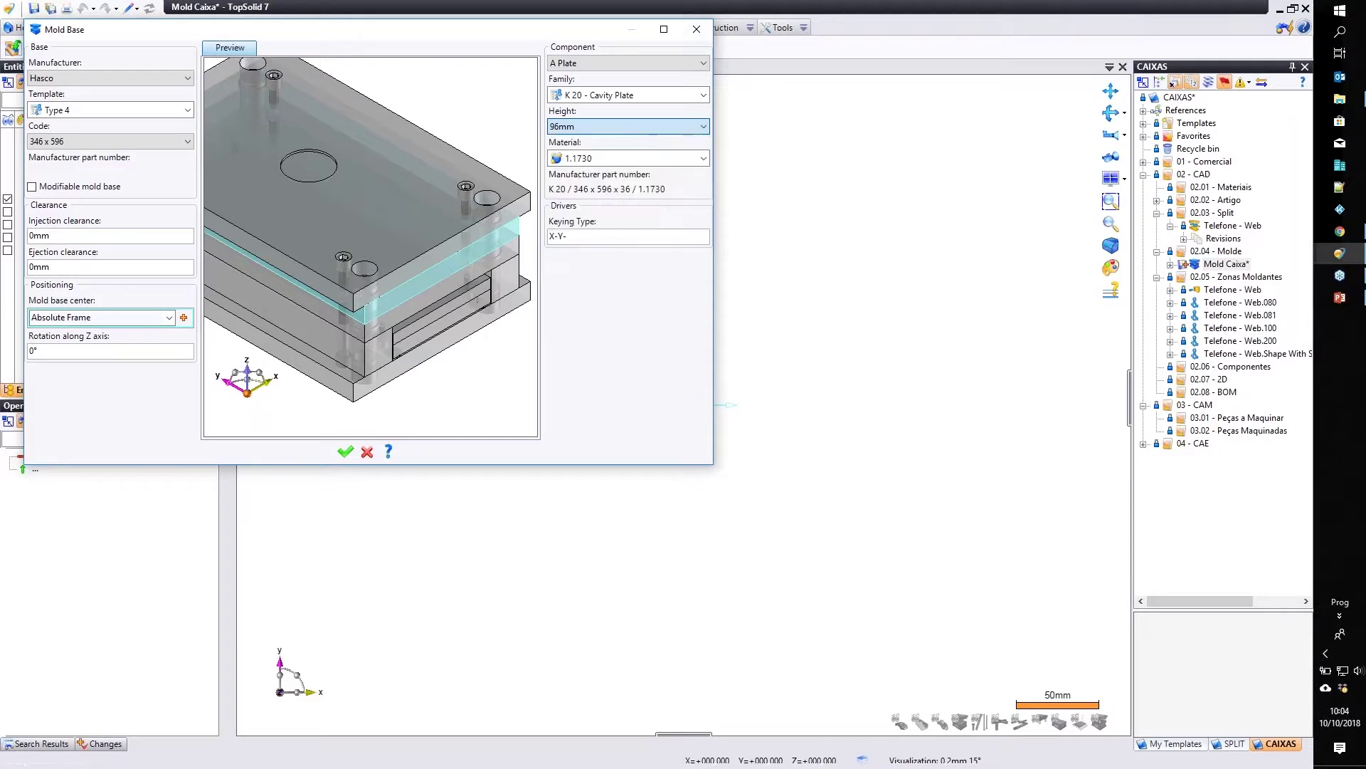
left_click(612, 131)
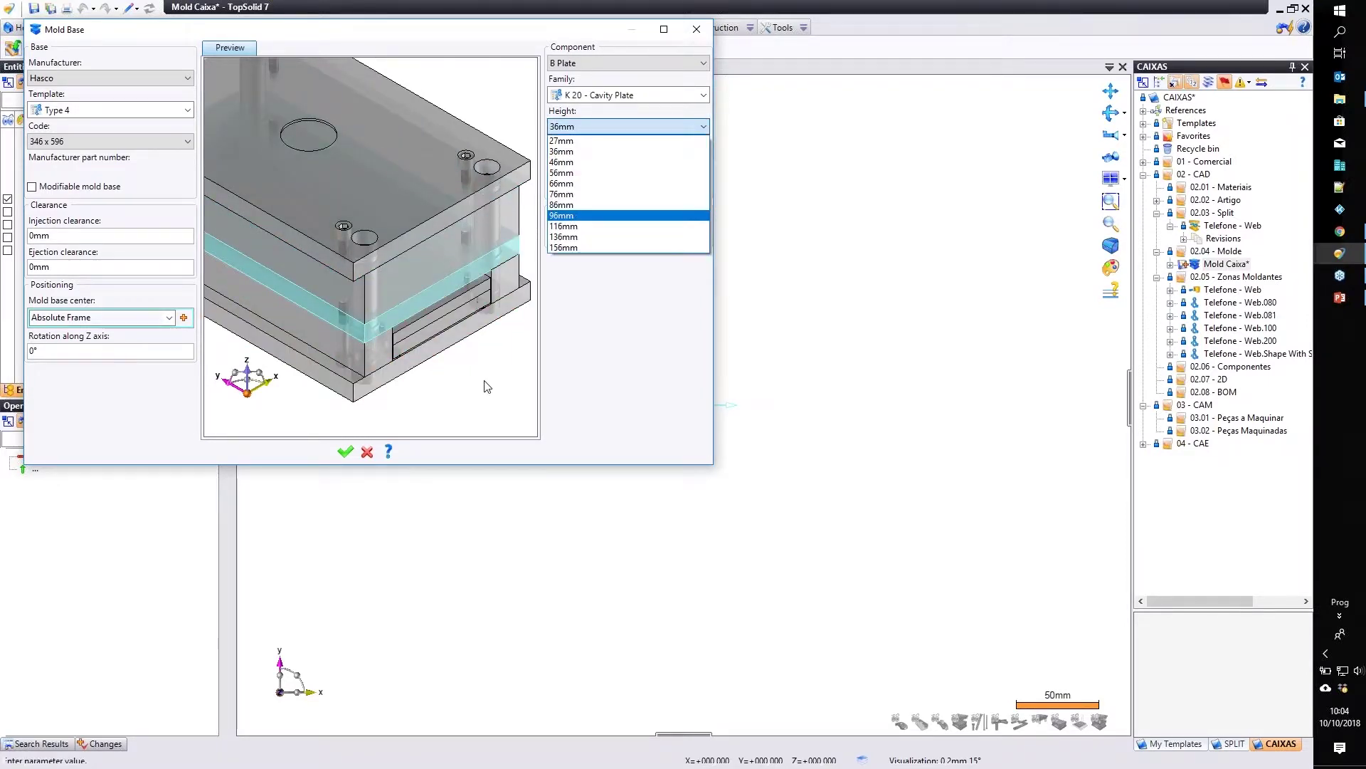
Set the risers' height to 96 mm and insert the mold base at the Absolute Frame.
left_click(377, 390)
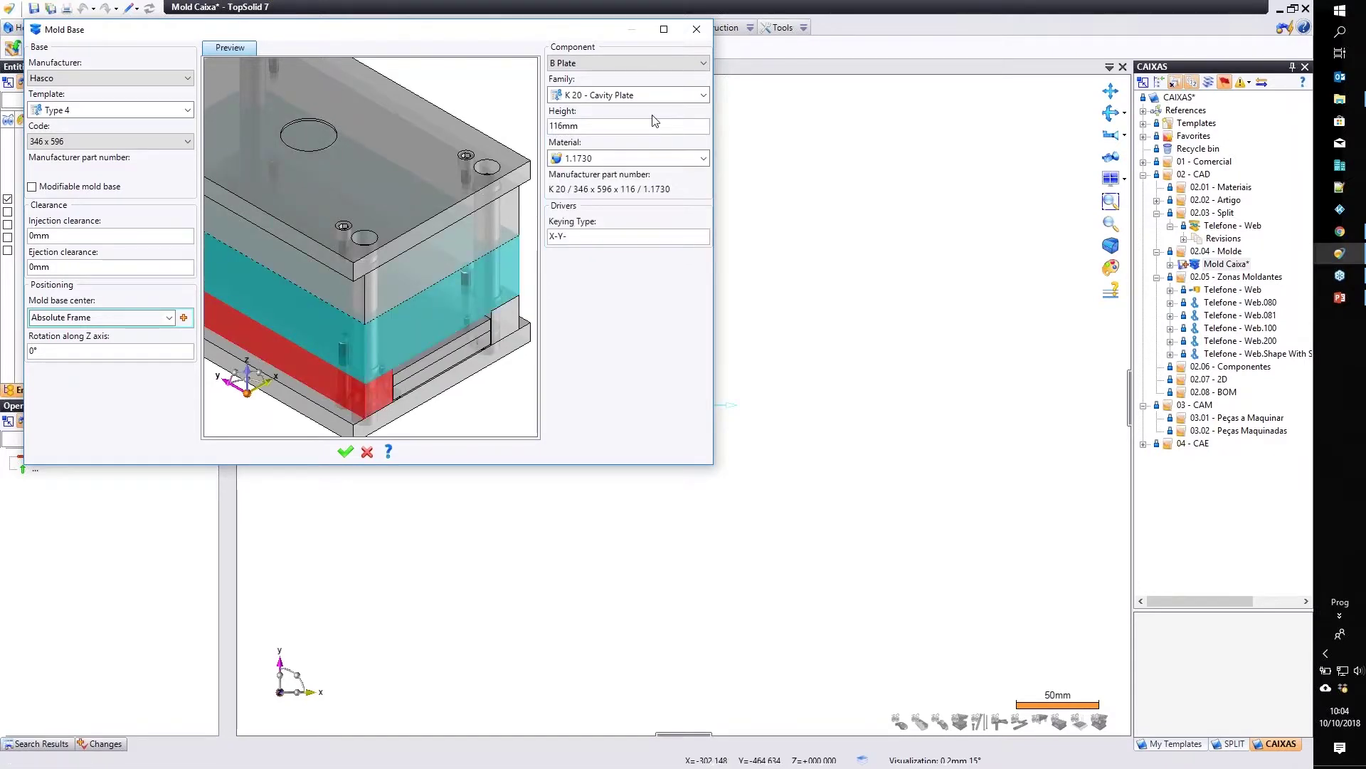
left_click(607, 126)
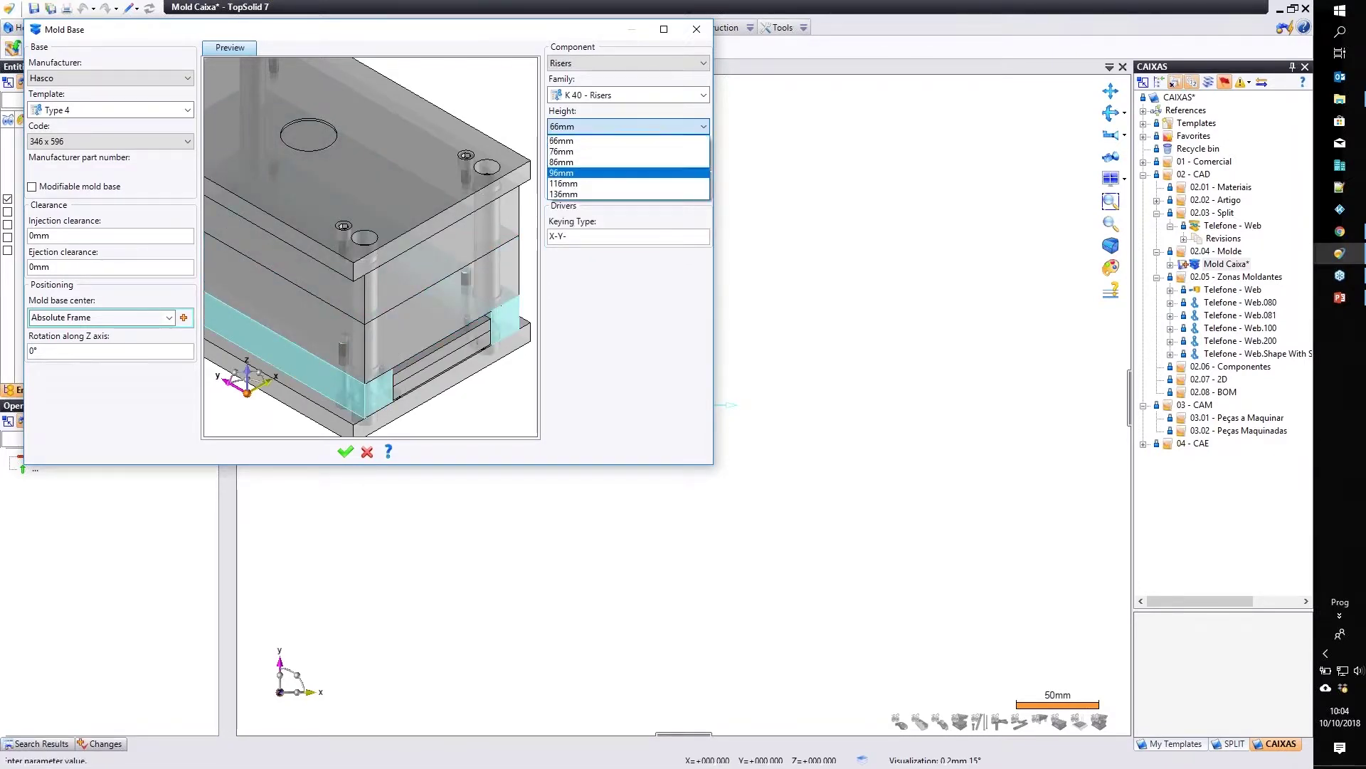
left_click(562, 173)
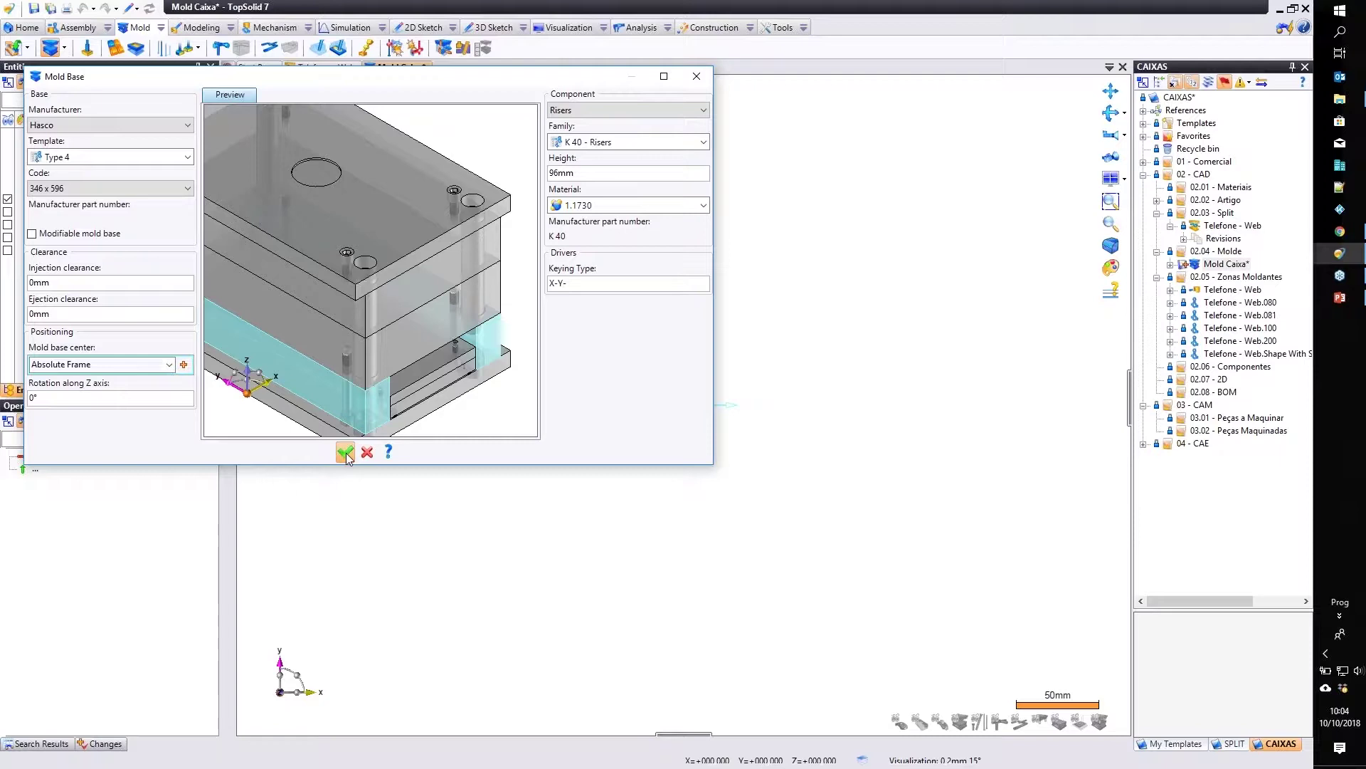
left_click(346, 453)
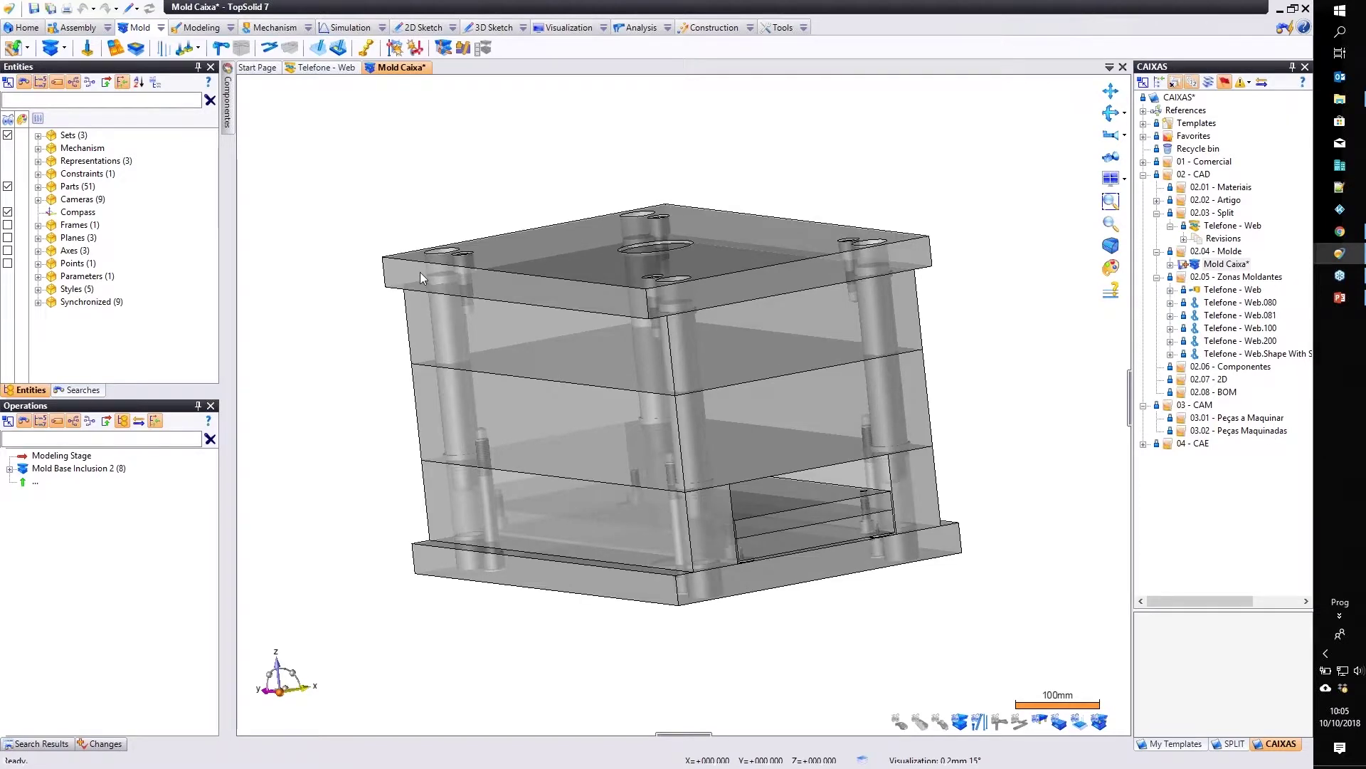
Toggle the mold halves' display so the top clamping plate and A plate are hidden and the ejection side stays shown.
left_click(1059, 723)
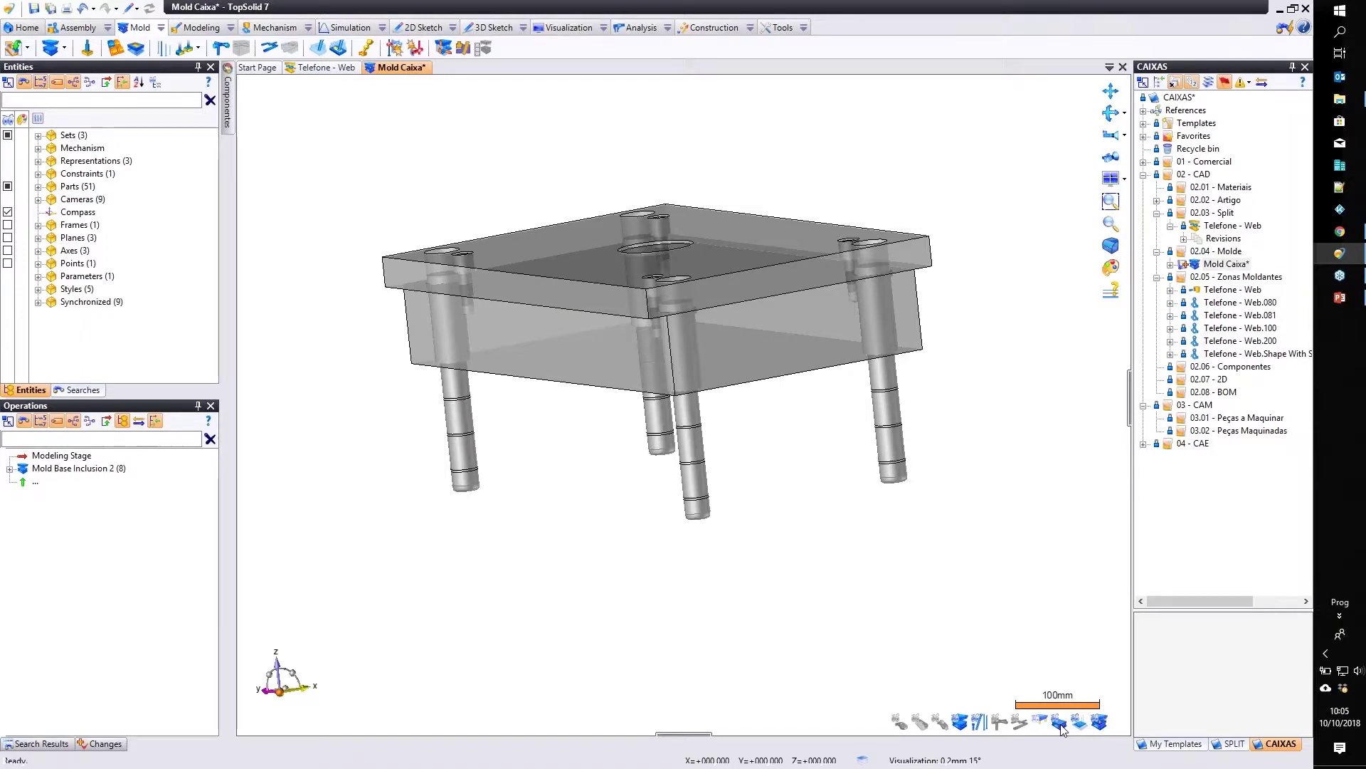
left_click(1060, 722)
Insert the Telefone - Web core and cavity blocks into the mold using the Peça Não Standard / Standard Derivada template.
left_click(1223, 289)
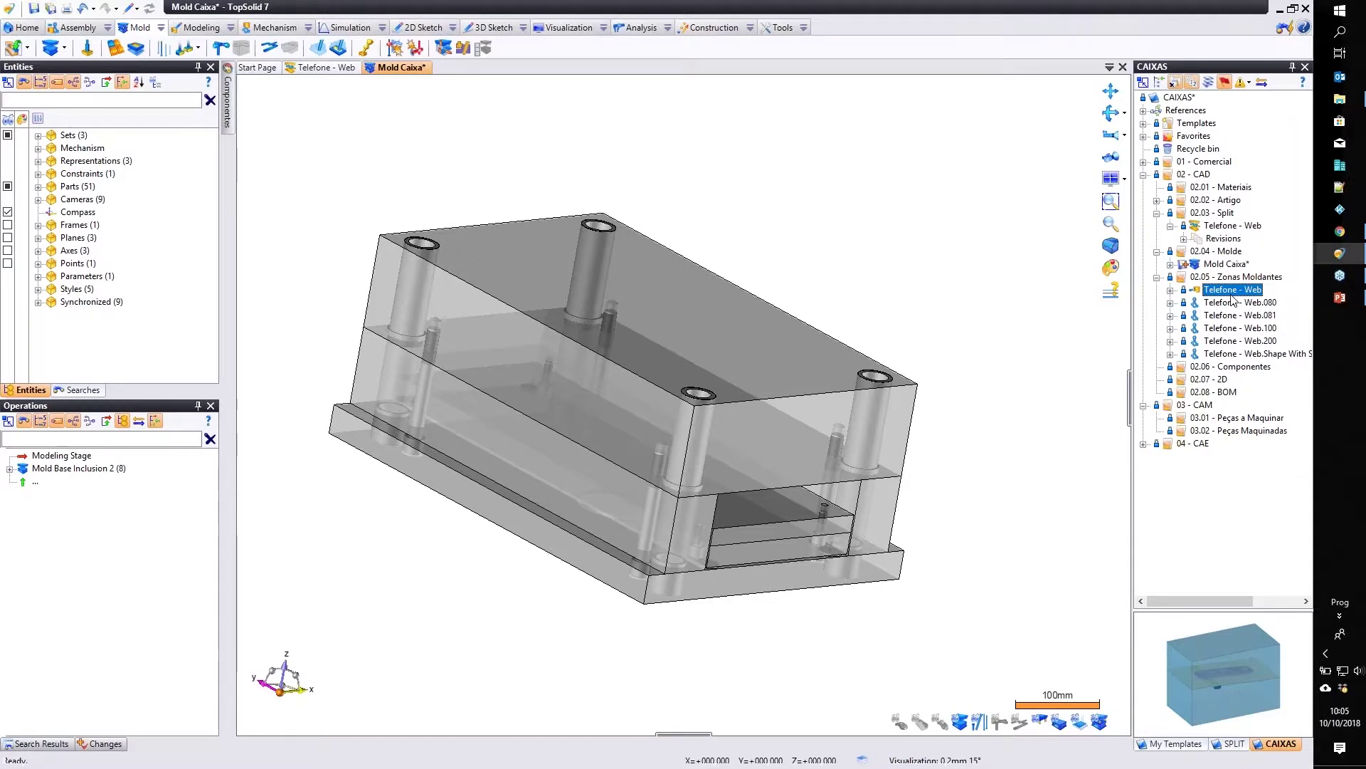
left_click_drag(1232, 295, 908, 206)
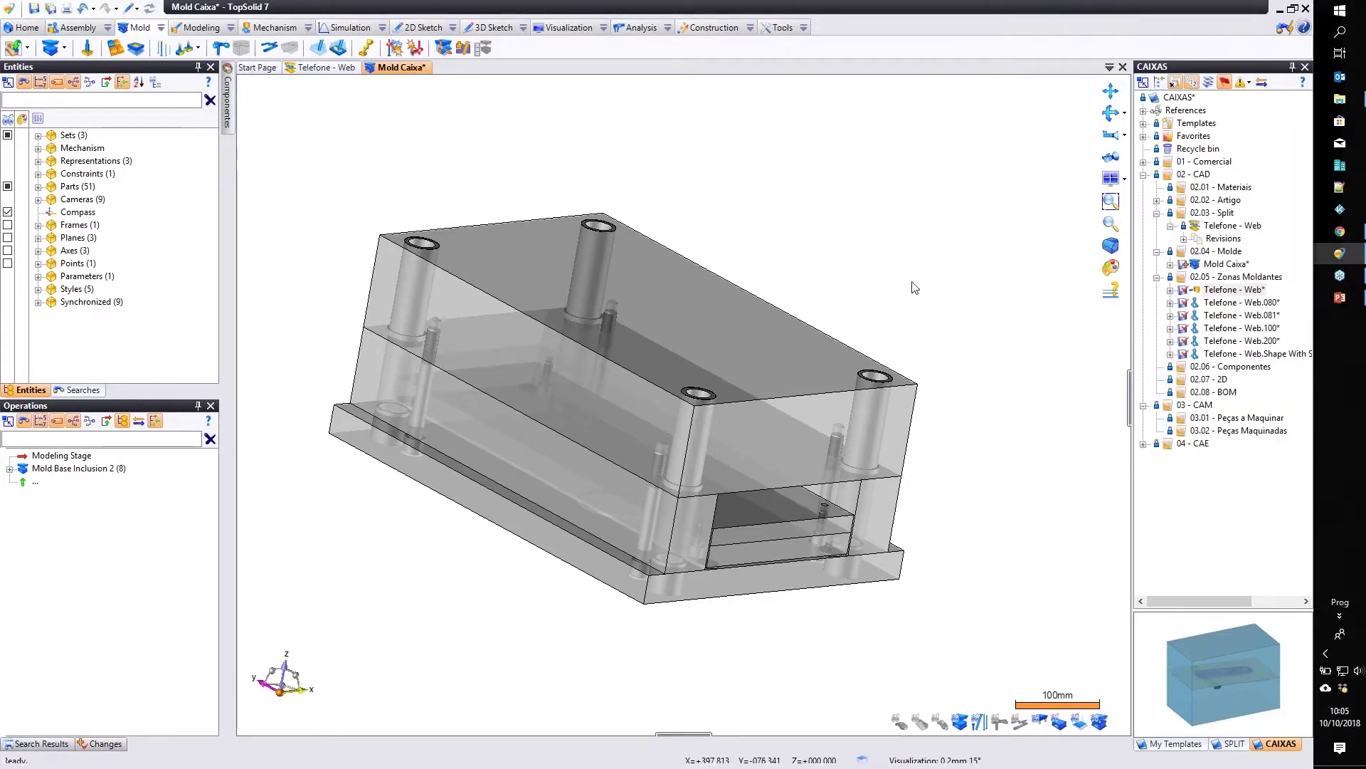
left_click(1239, 290)
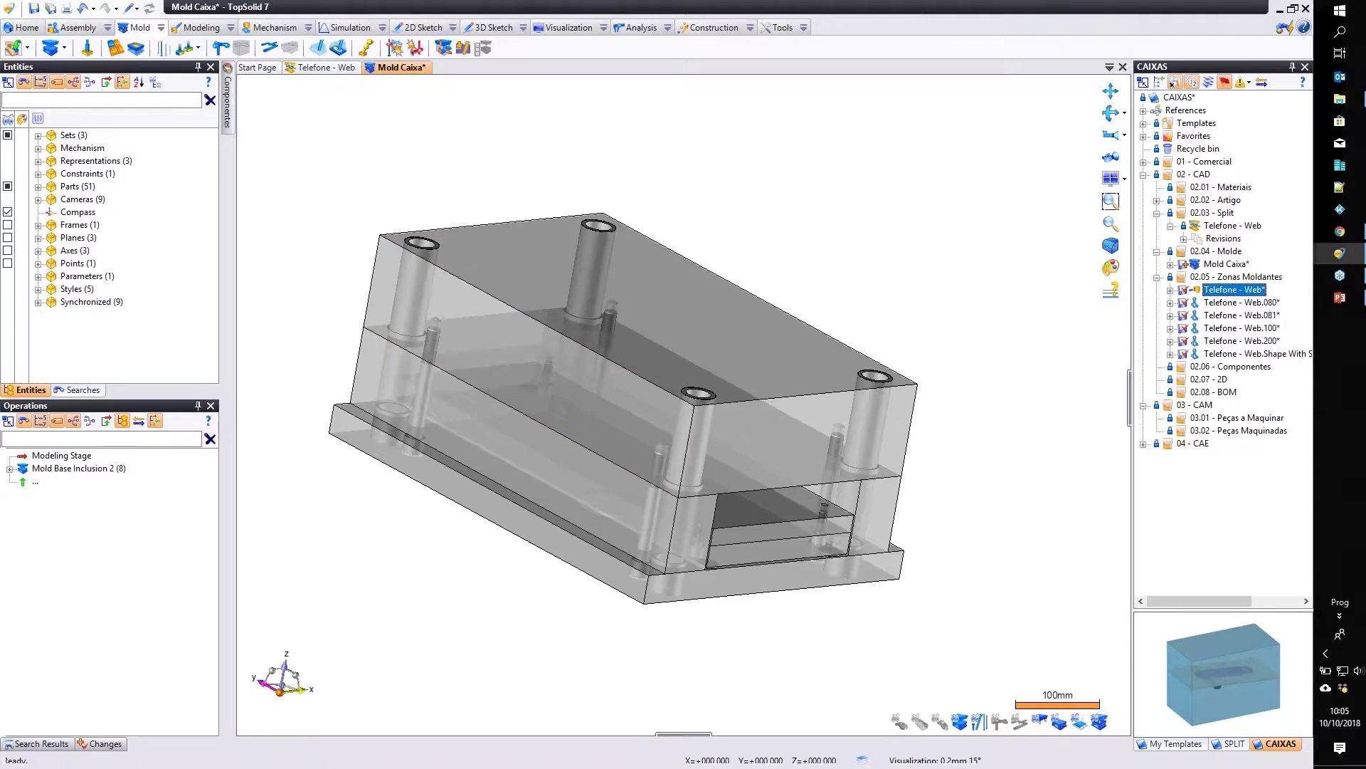
left_click_drag(1239, 290, 929, 242)
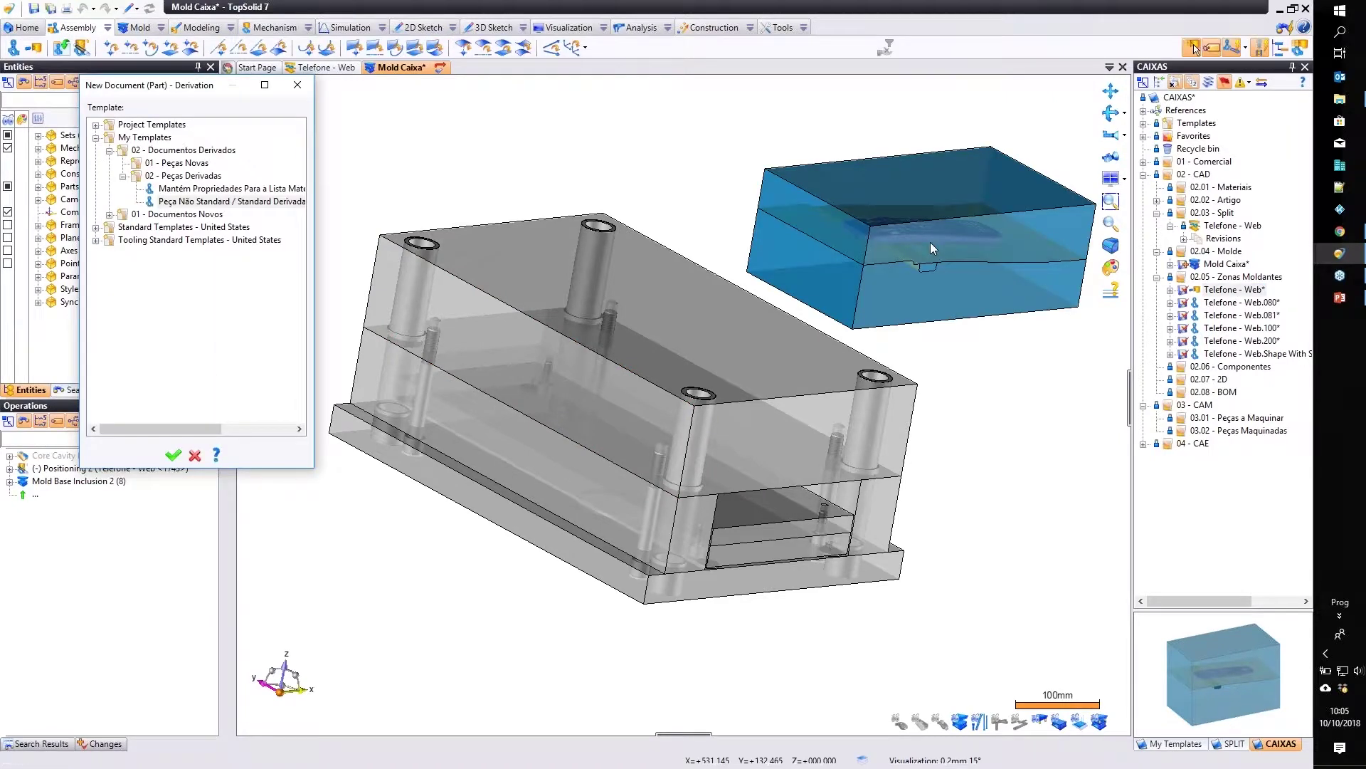
scroll(909, 299, "up", 2)
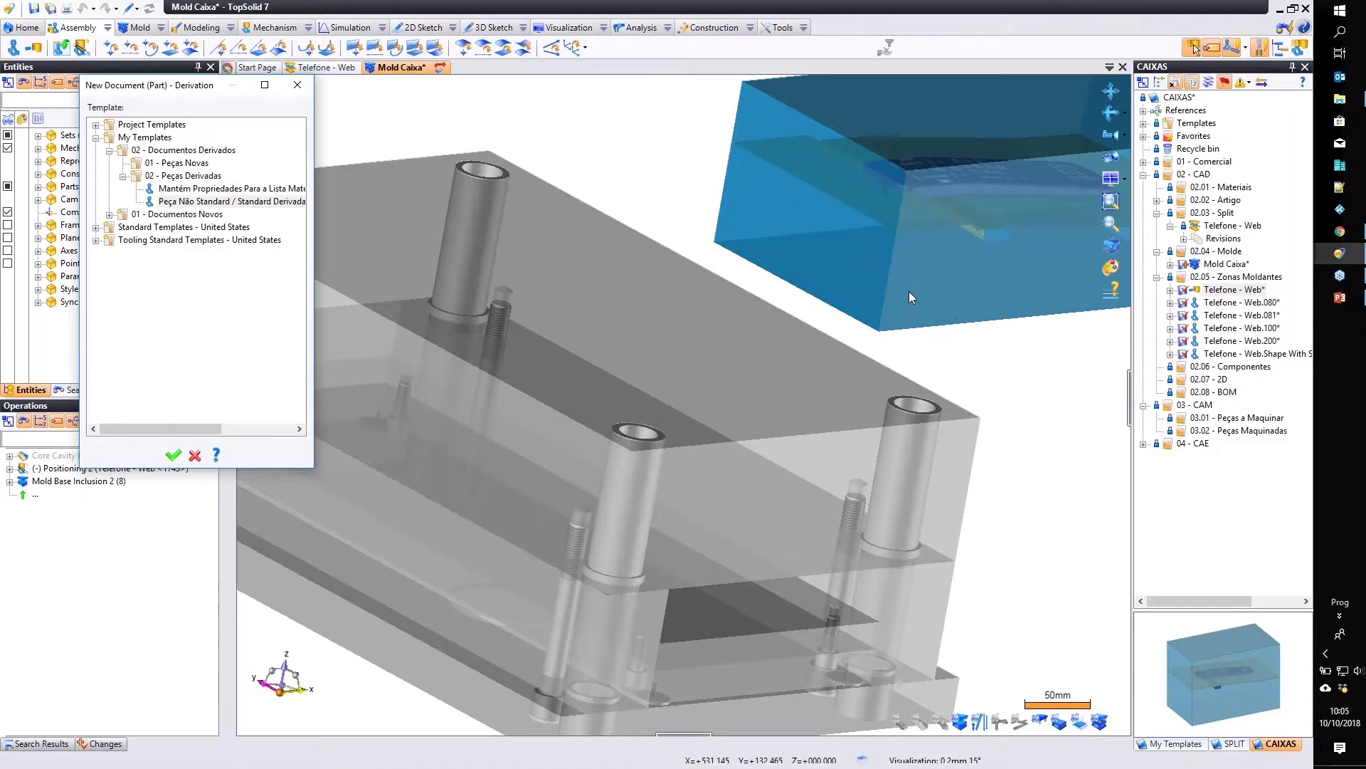
left_click(192, 202)
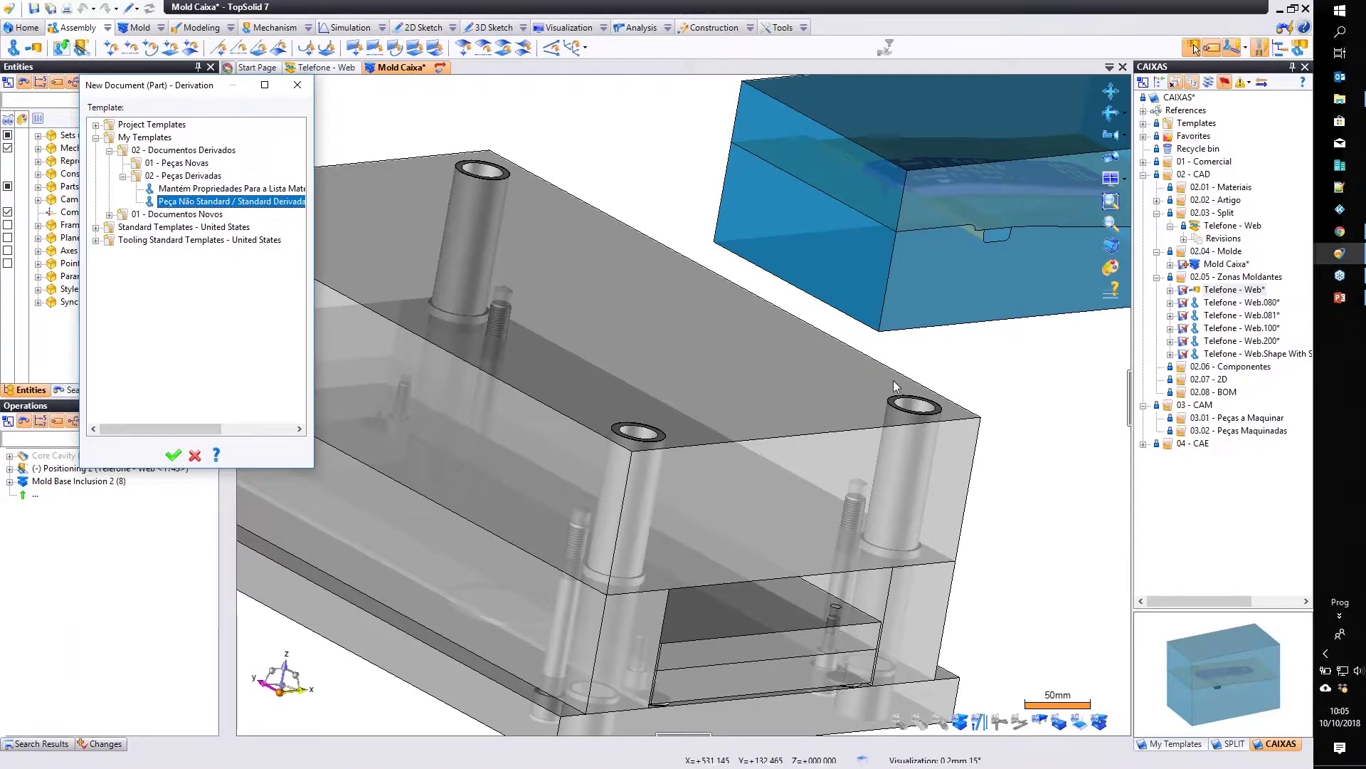
scroll(895, 386, "down", 2)
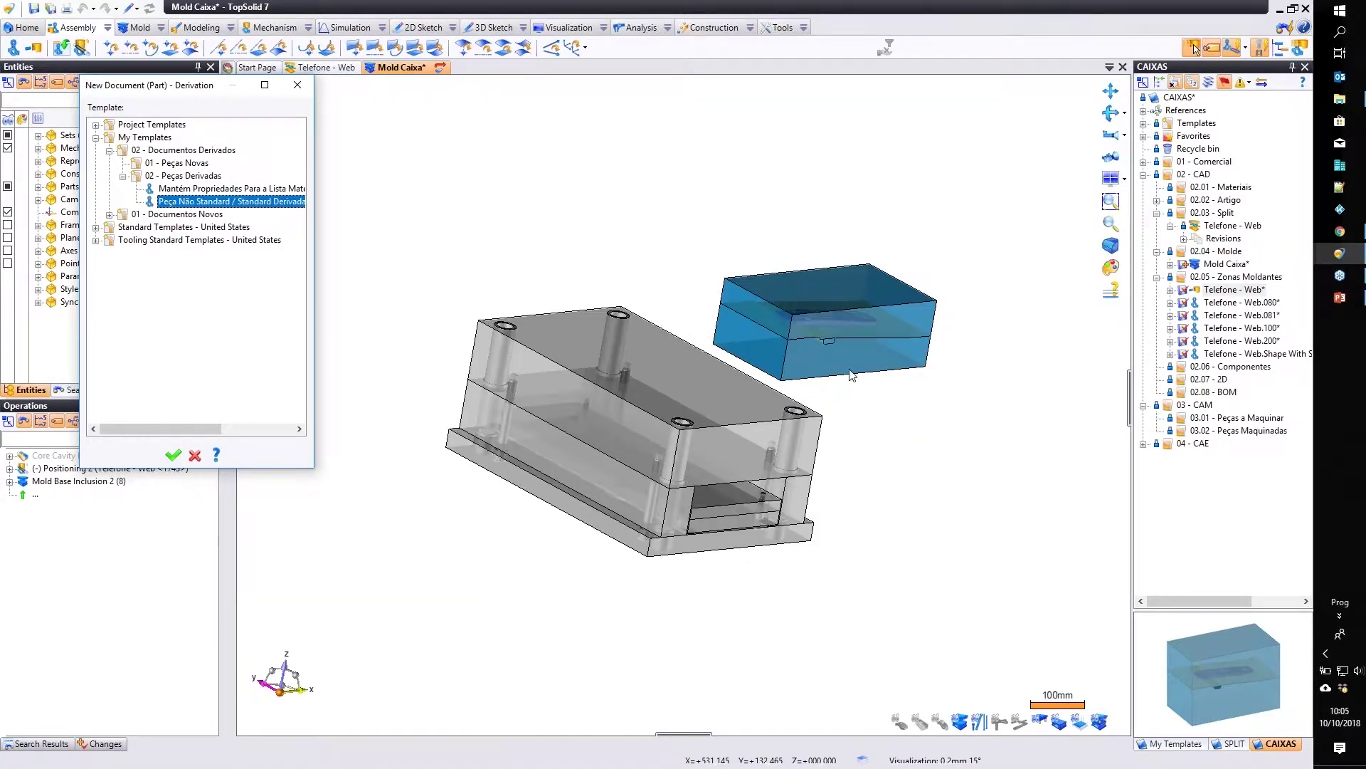
left_click(172, 459)
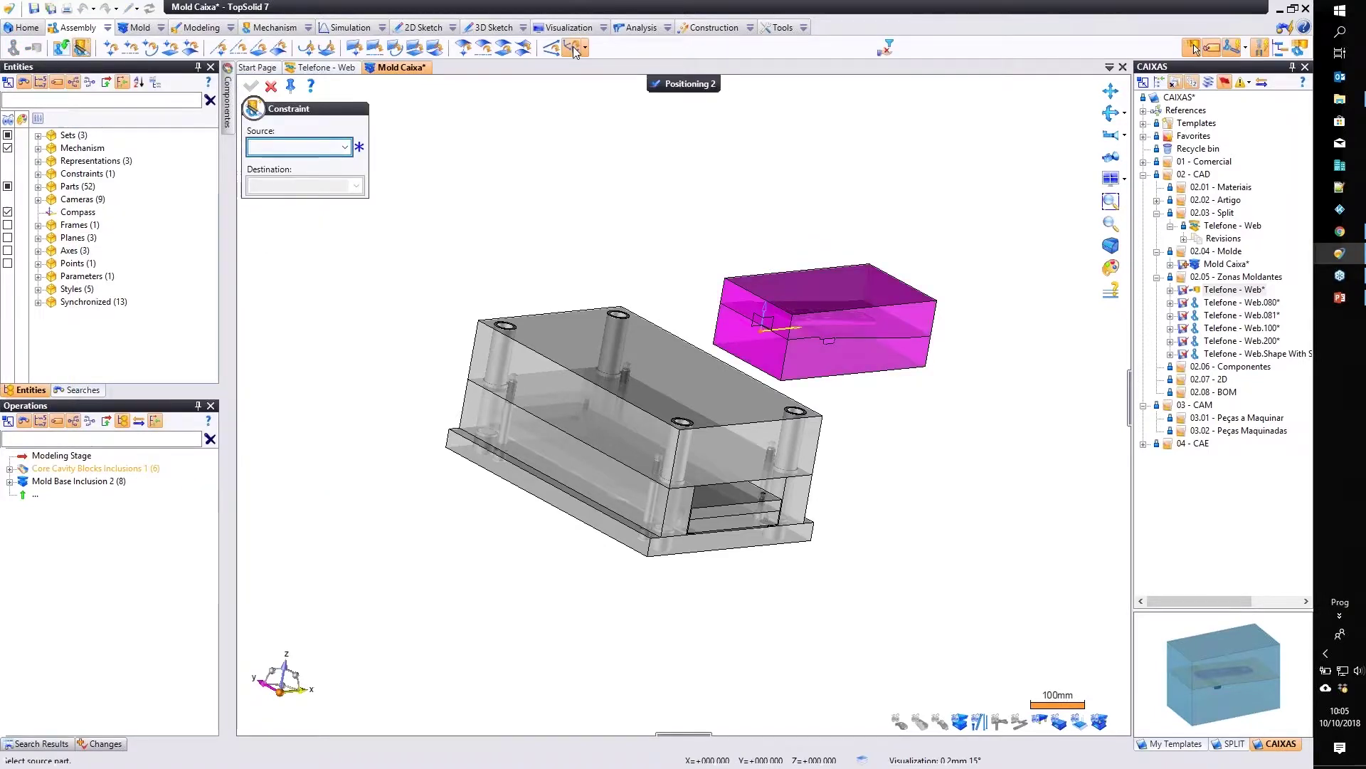
Constrain the blocks' published Ucs frame to the mold's Absolute Frame with Frame on Frame, rotated 90°.
left_click(344, 148)
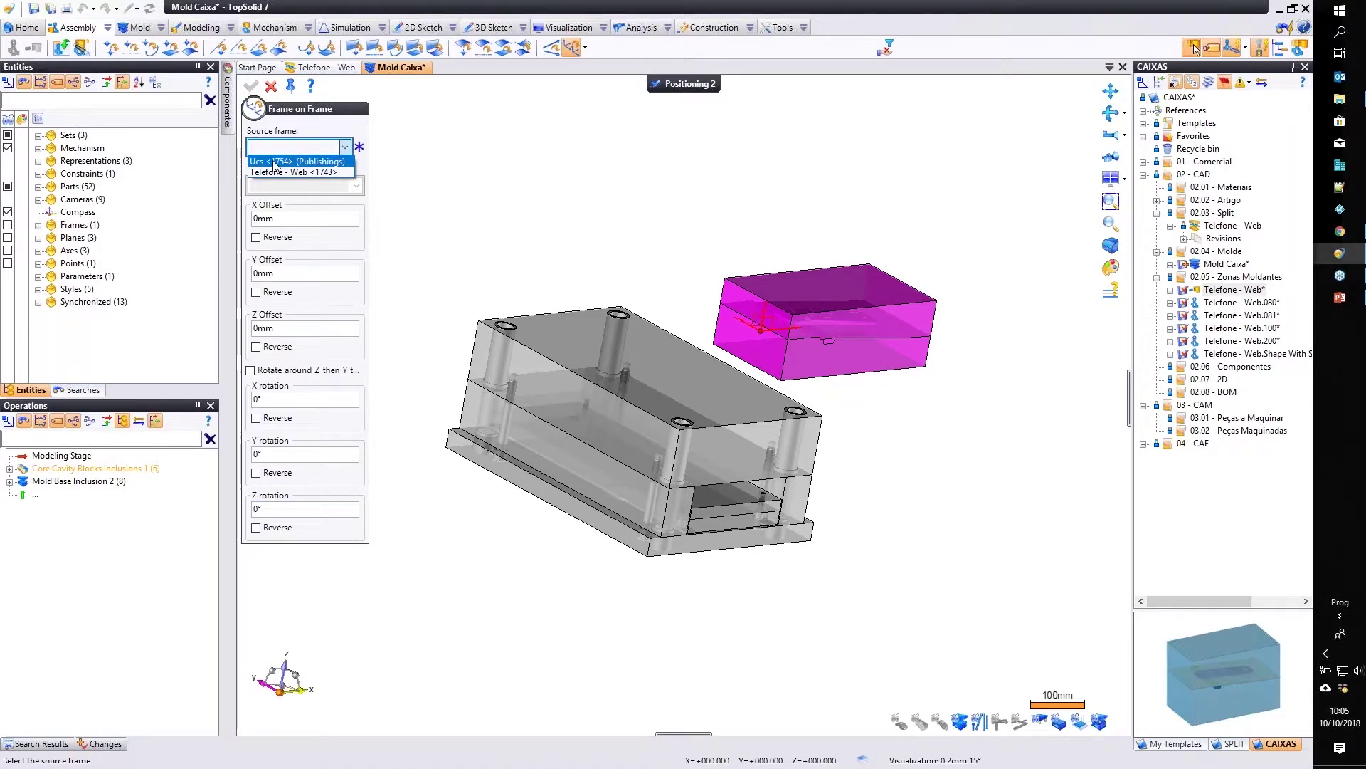
left_click(274, 162)
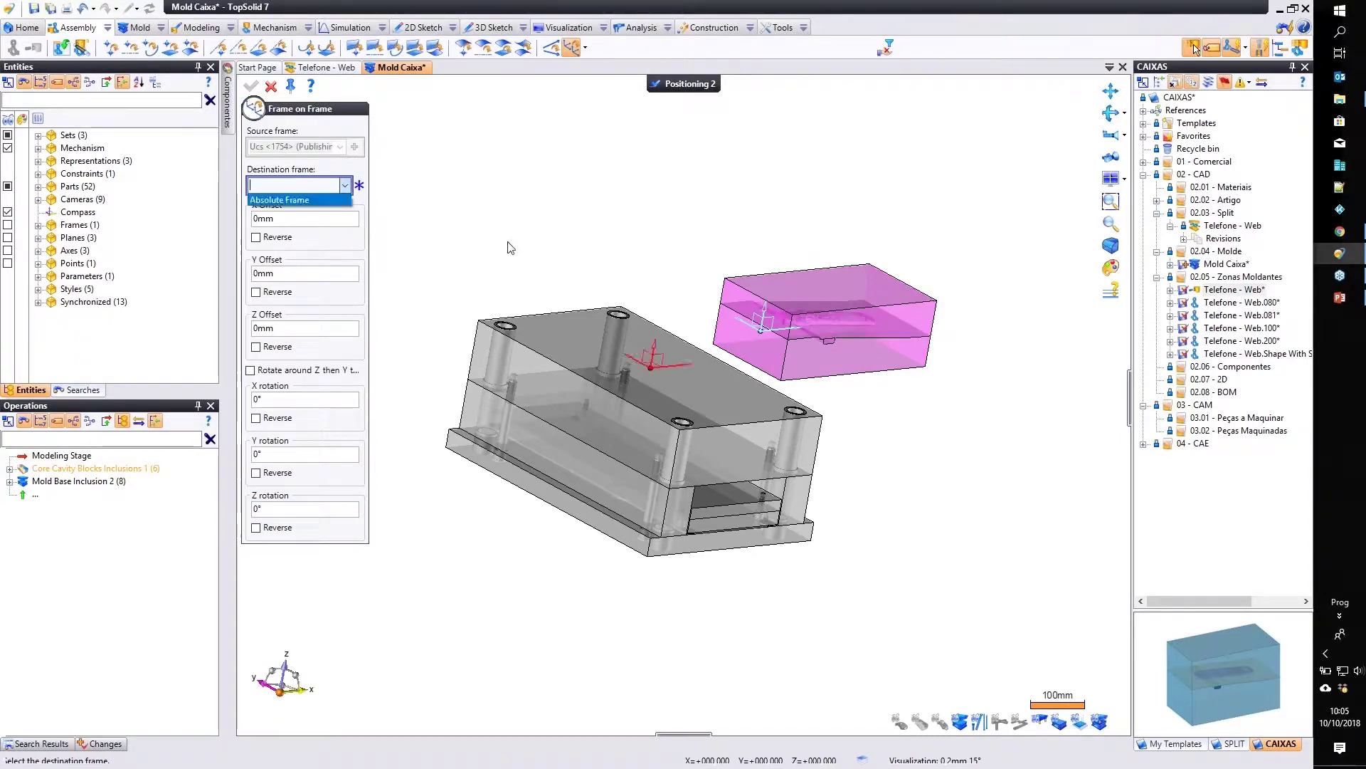
left_click(287, 201)
double_click(665, 379)
type("90")
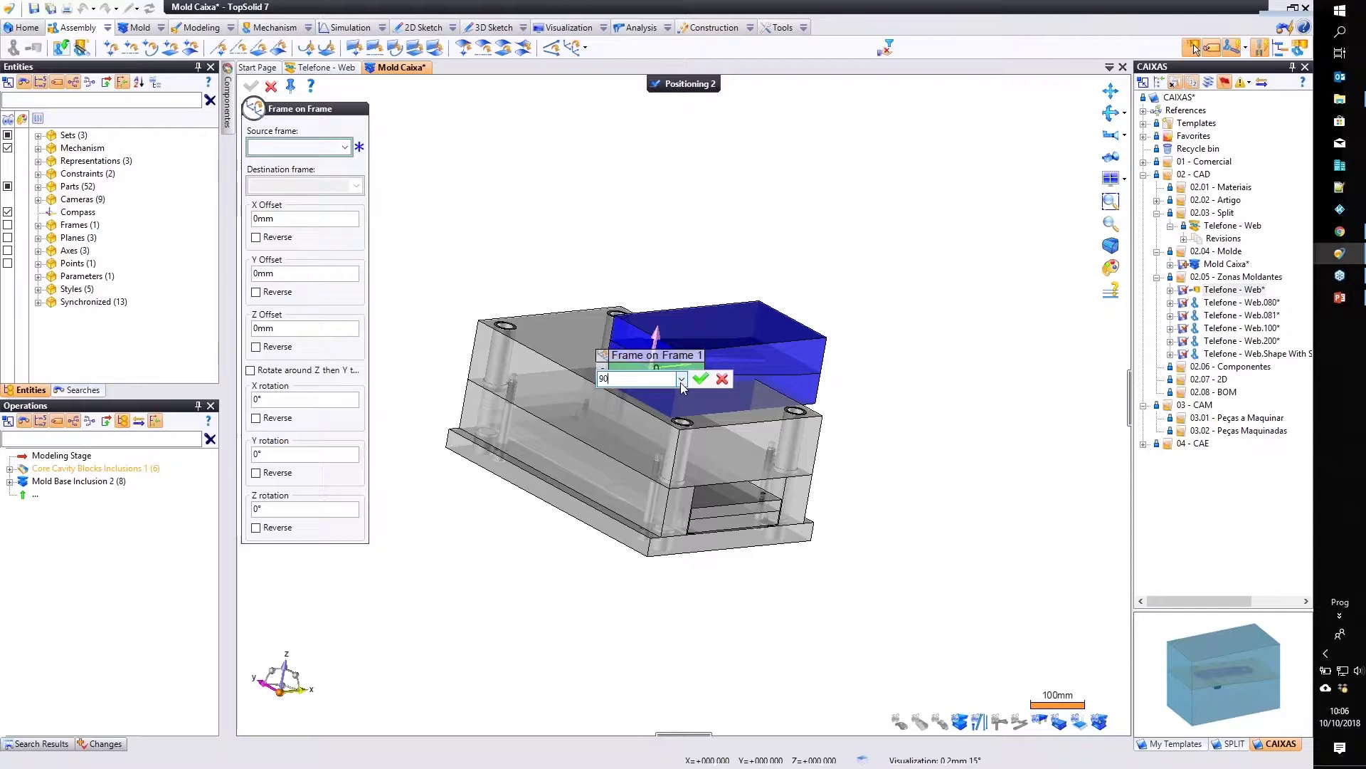
key("Return")
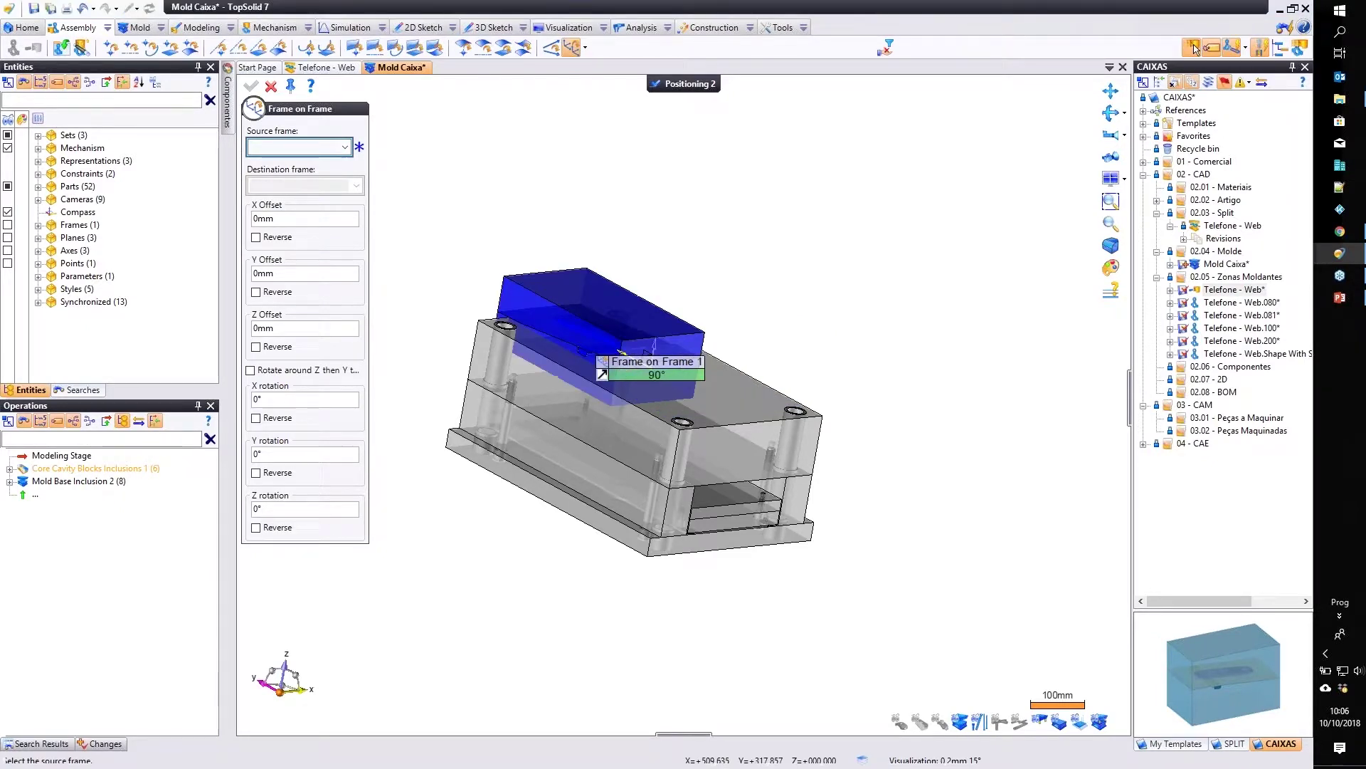
Complete the first block set's positioning and insert a second Telefone - Web core and cavity set with the Peça Não Standard / Standard Derivada template.
middle_click_drag(751, 324, 634, 466)
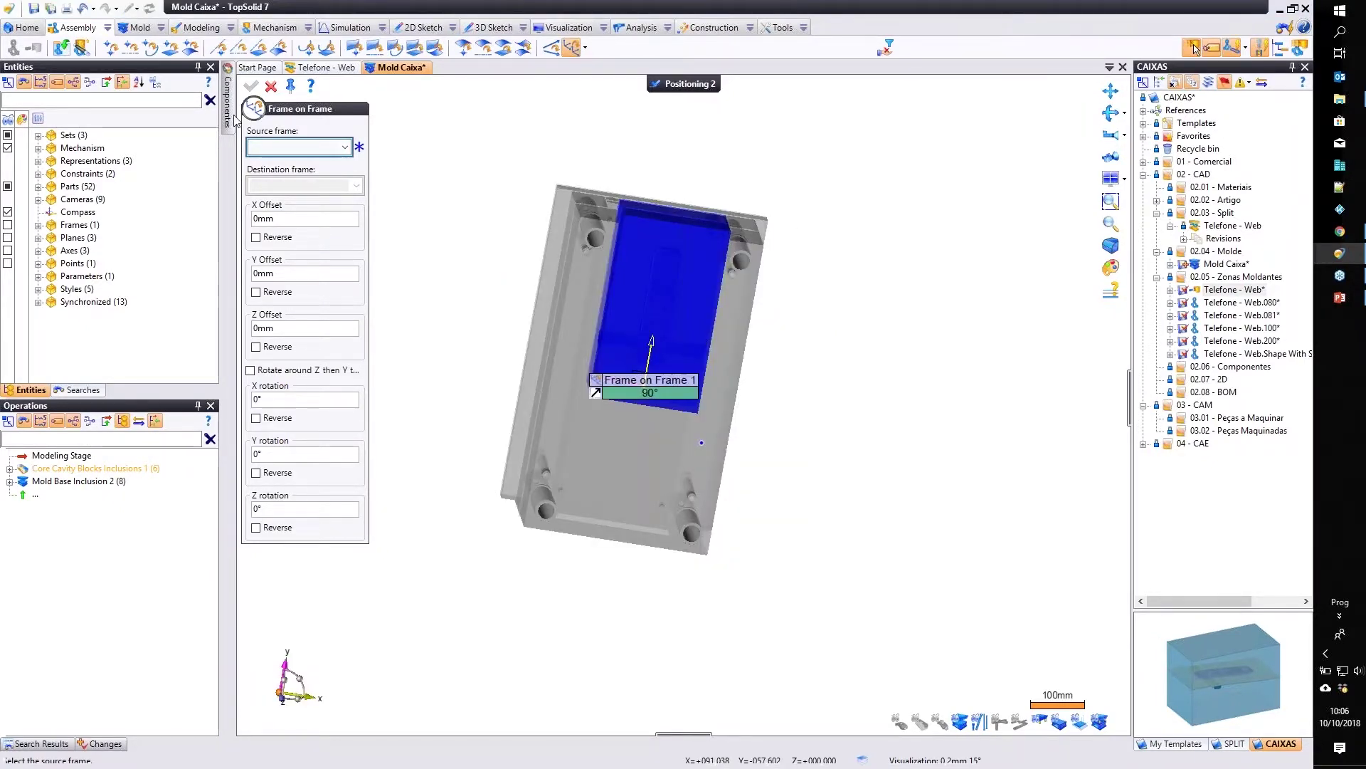
left_click(669, 89)
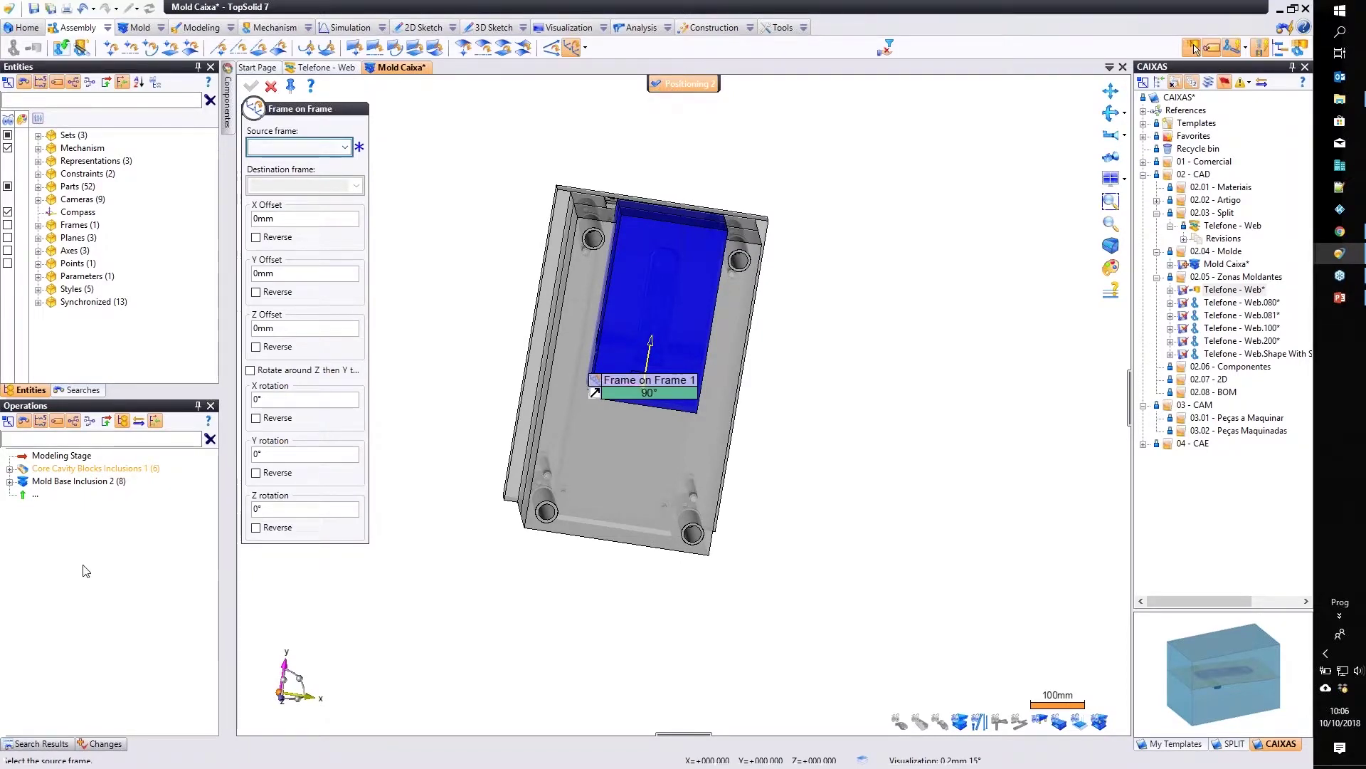
left_click(38, 160)
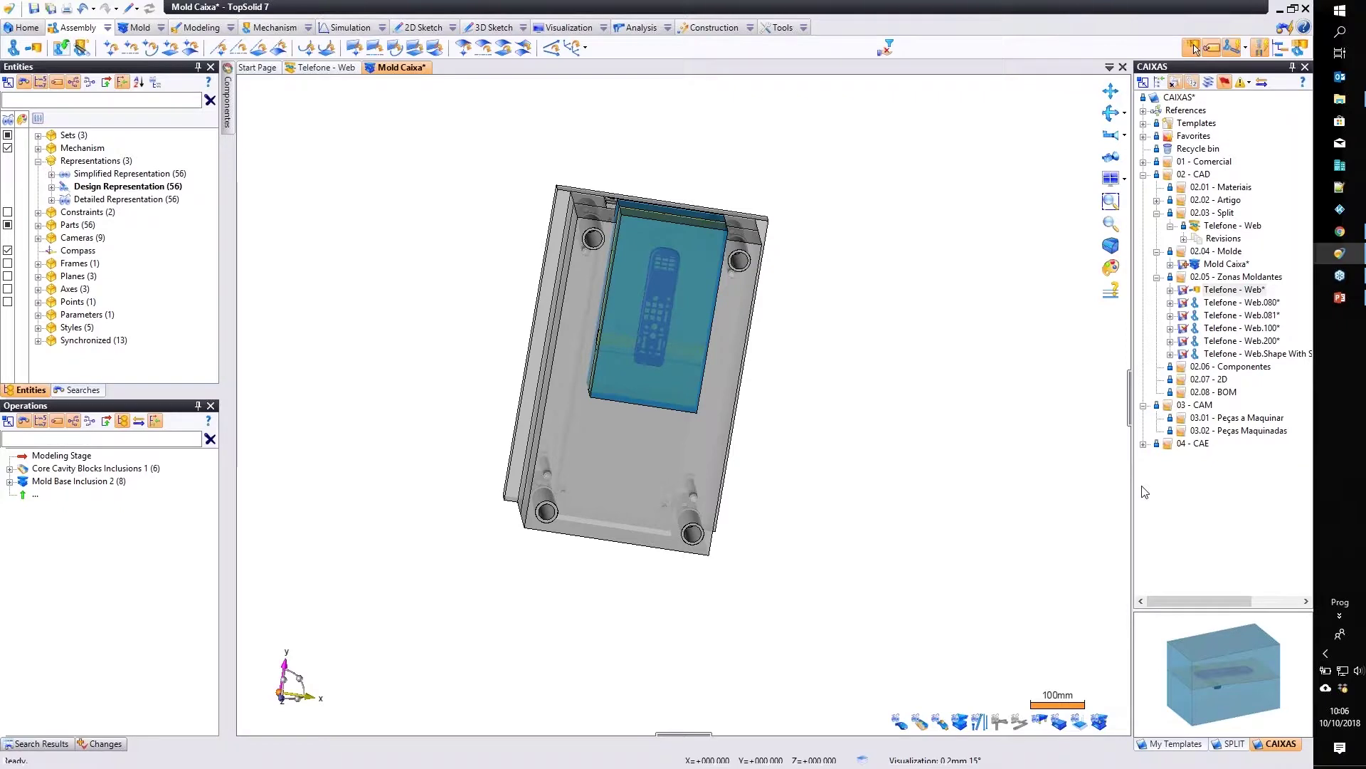
left_click(1226, 292)
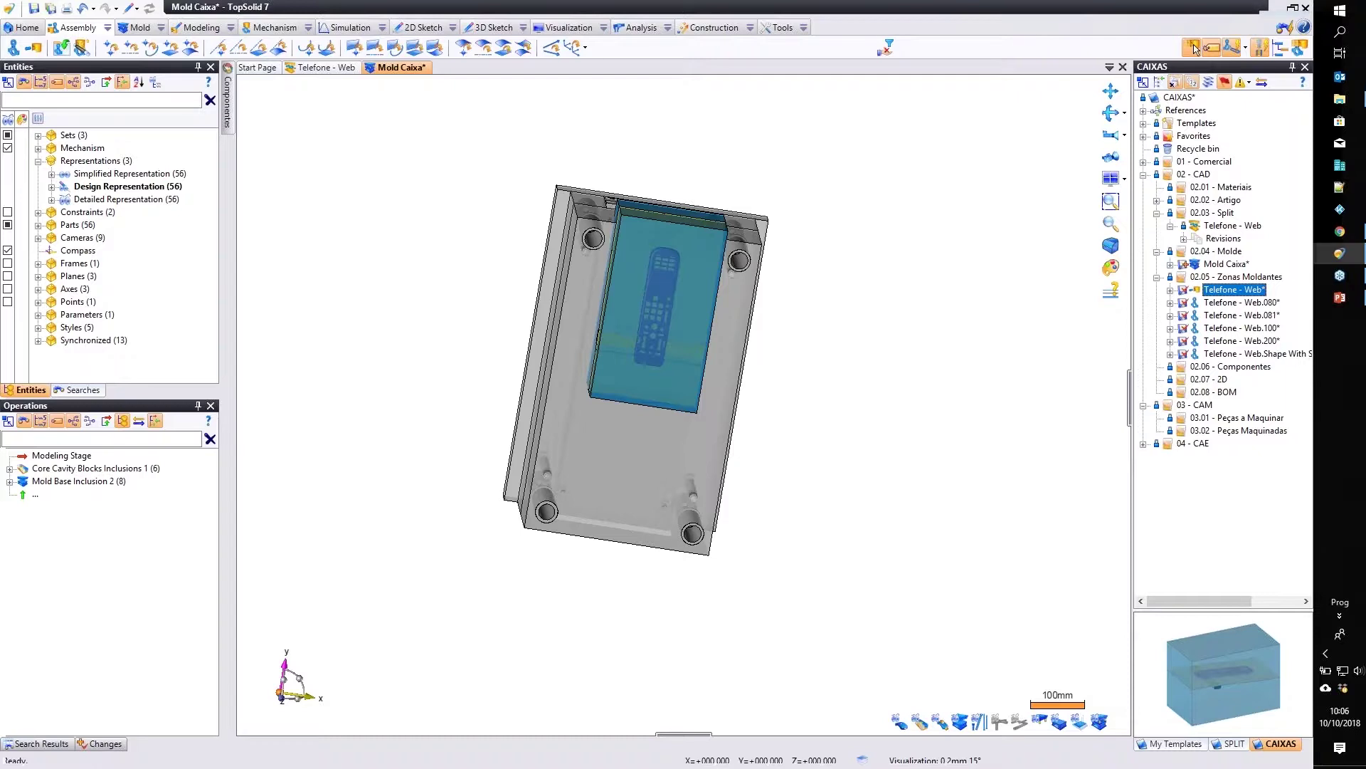
left_click_drag(1235, 290, 989, 260)
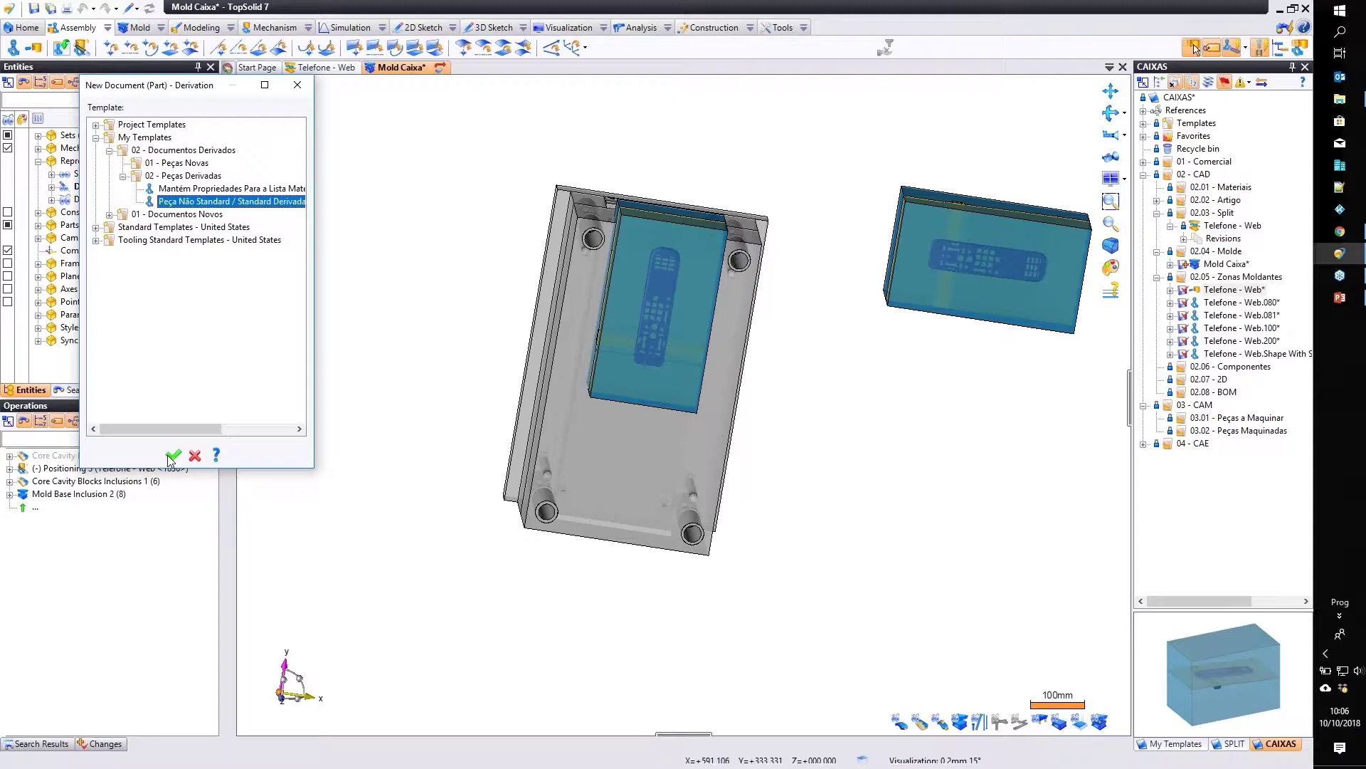
left_click(171, 455)
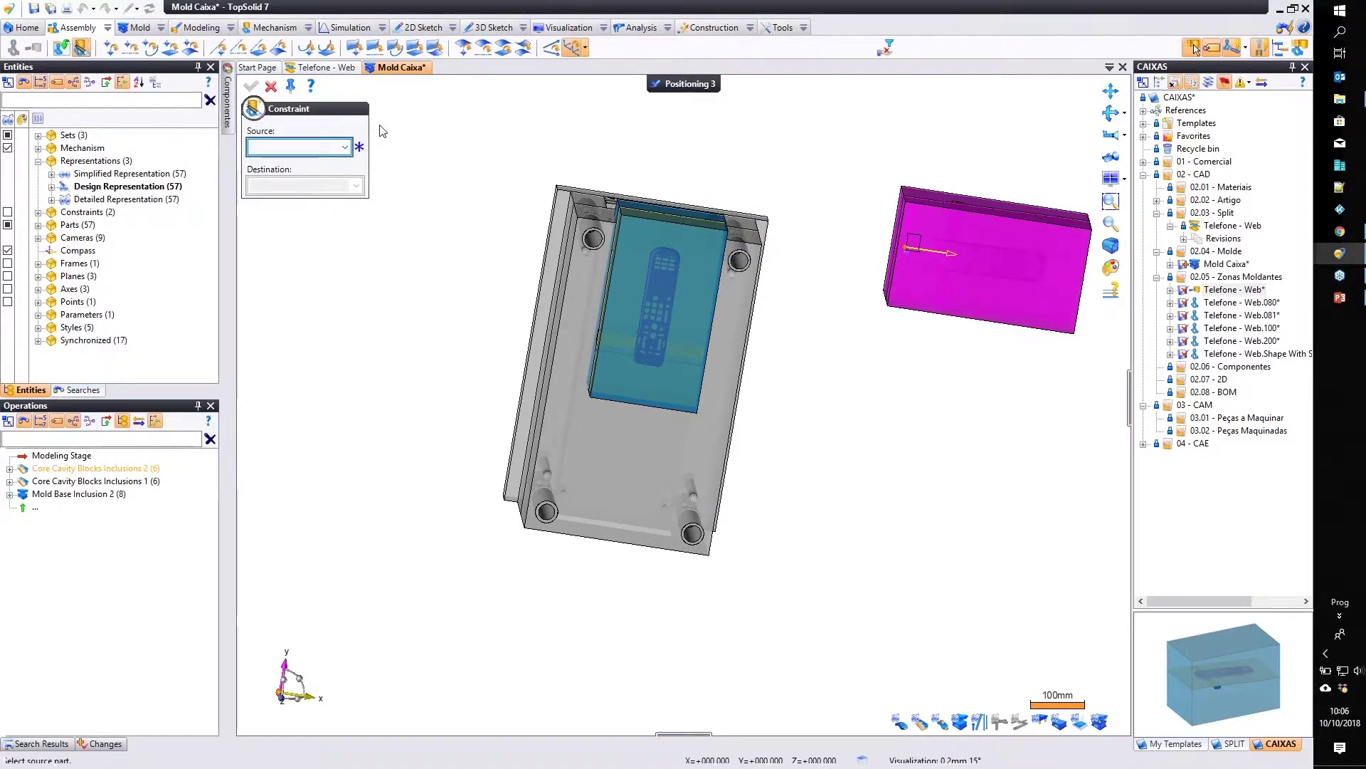
Constrain the second block set's published Ucs frame to the Absolute Frame with Frame on Frame, rotated -90°, and finish its positioning.
left_click(345, 147)
left_click(321, 163)
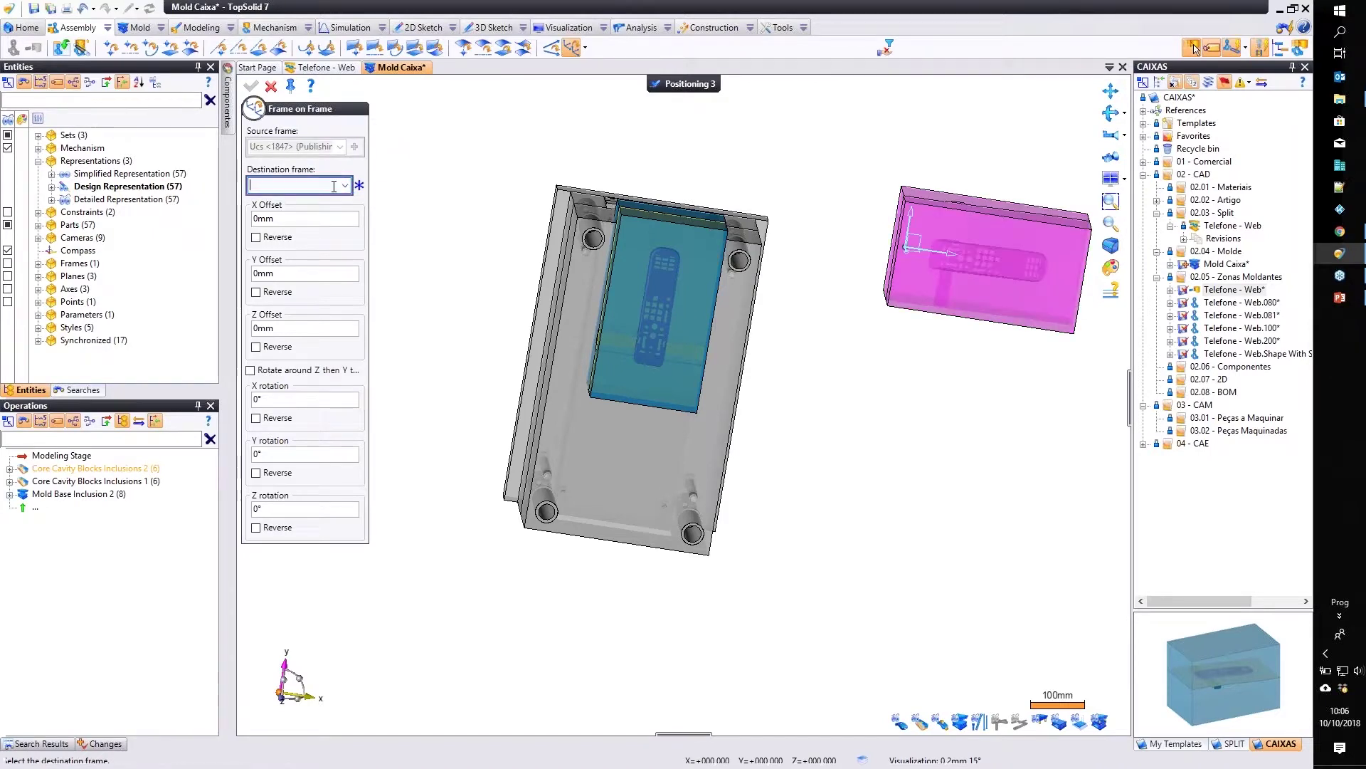
left_click(334, 186)
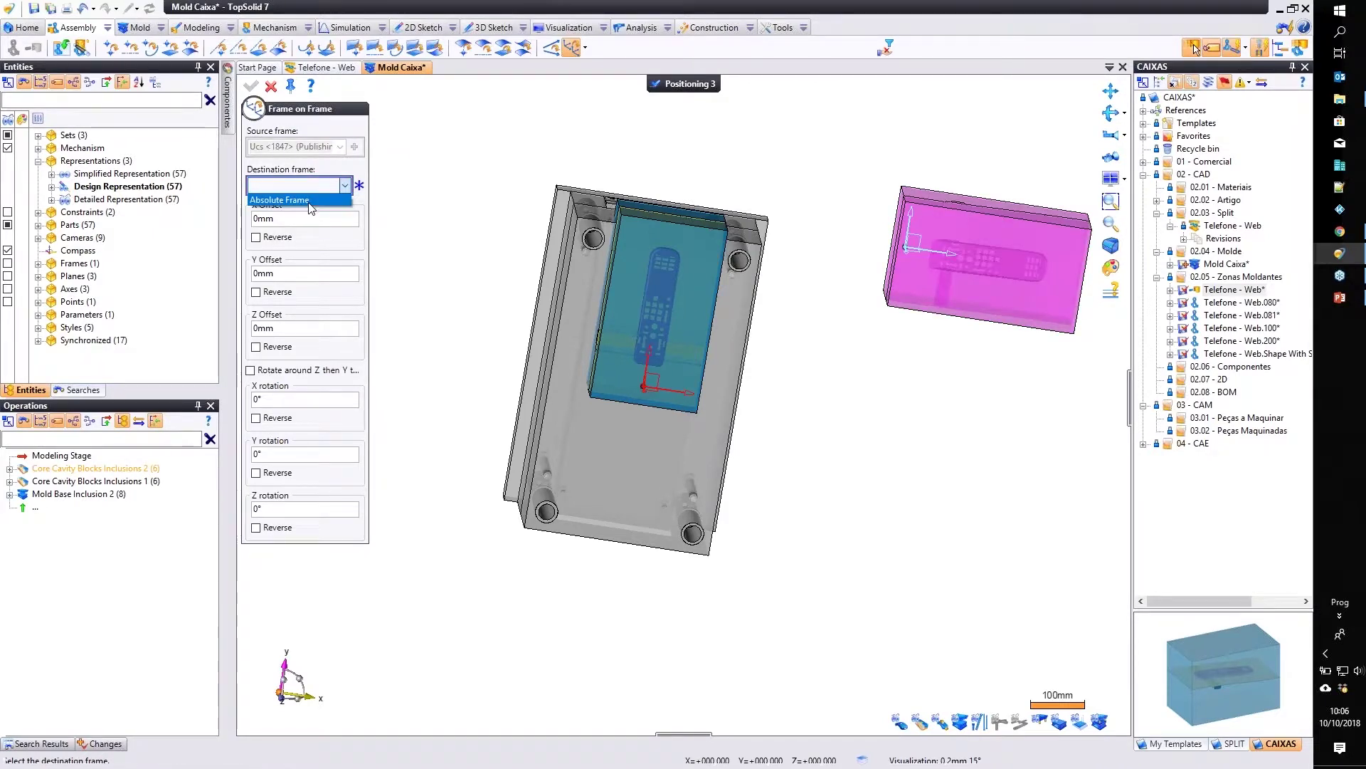
left_click(299, 200)
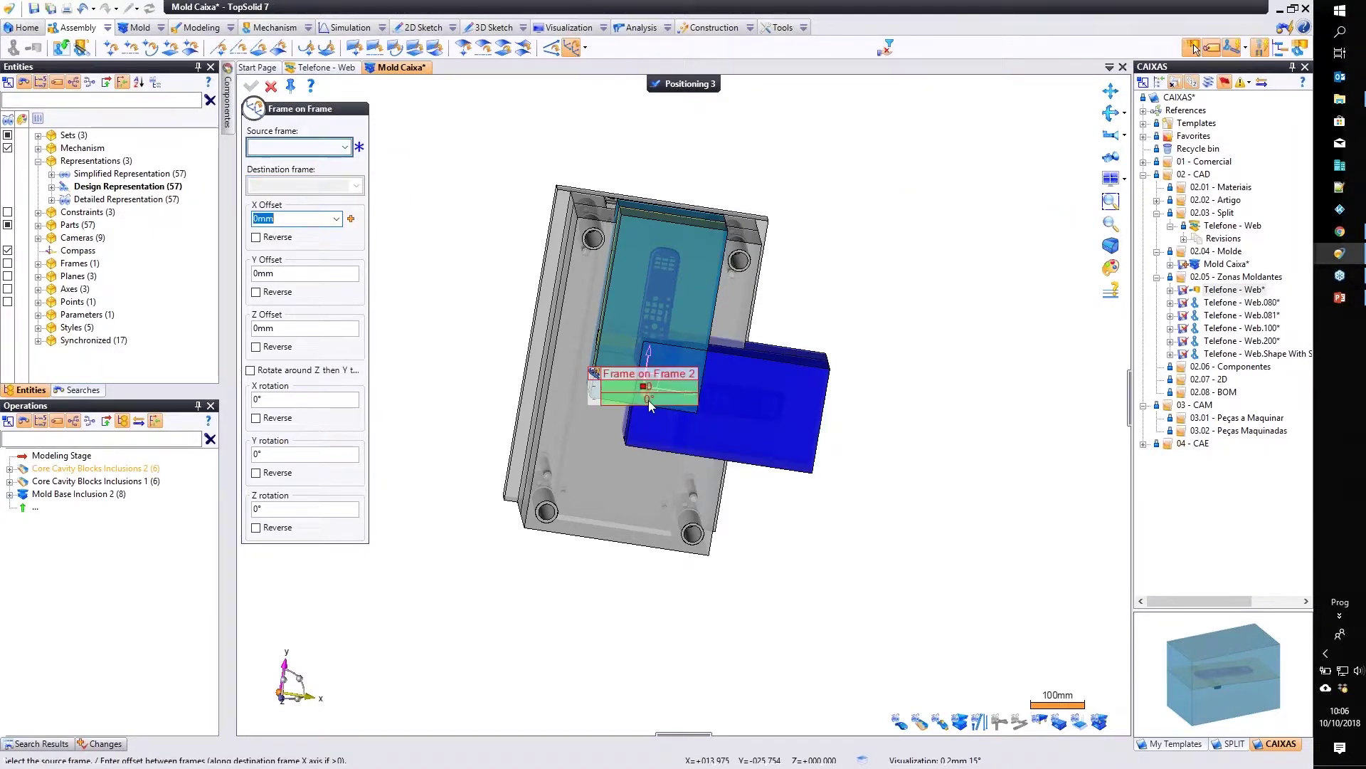
left_click(649, 399)
type("-90")
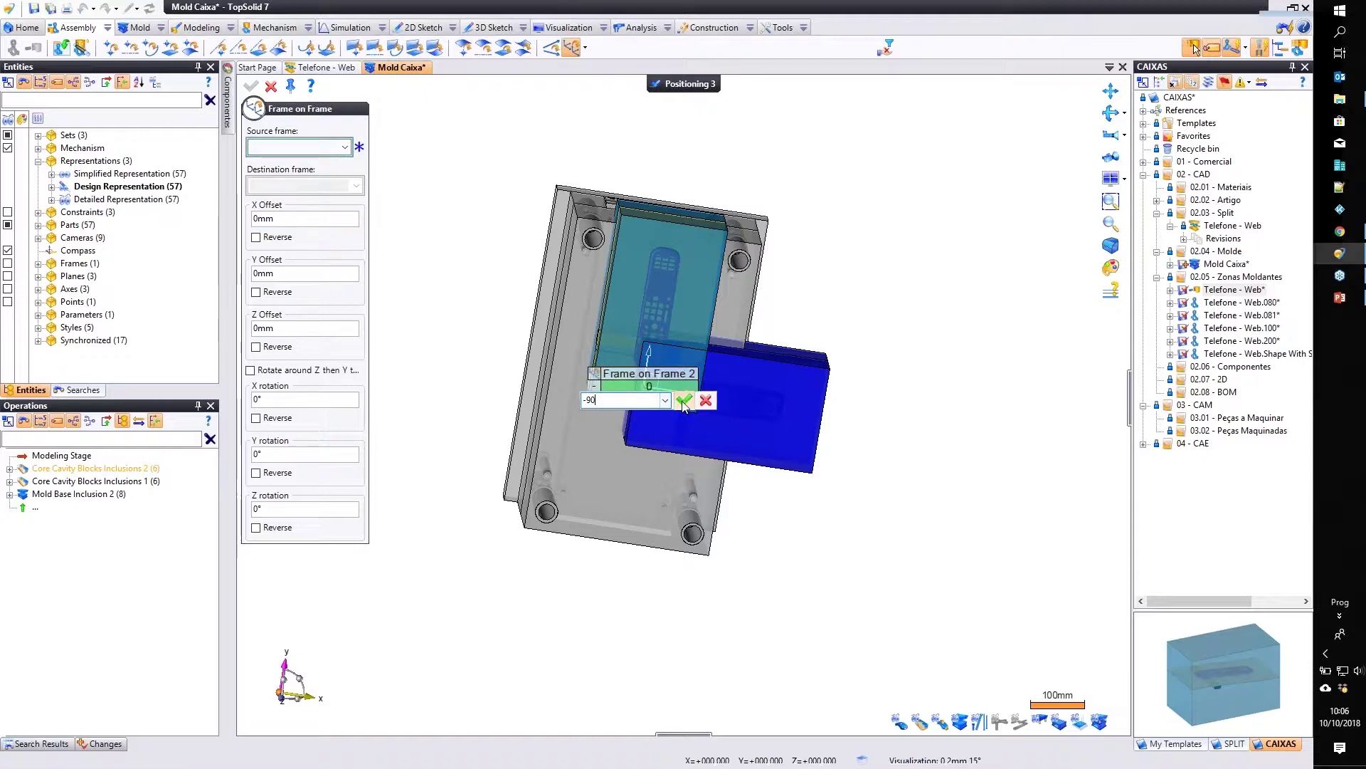
left_click(684, 402)
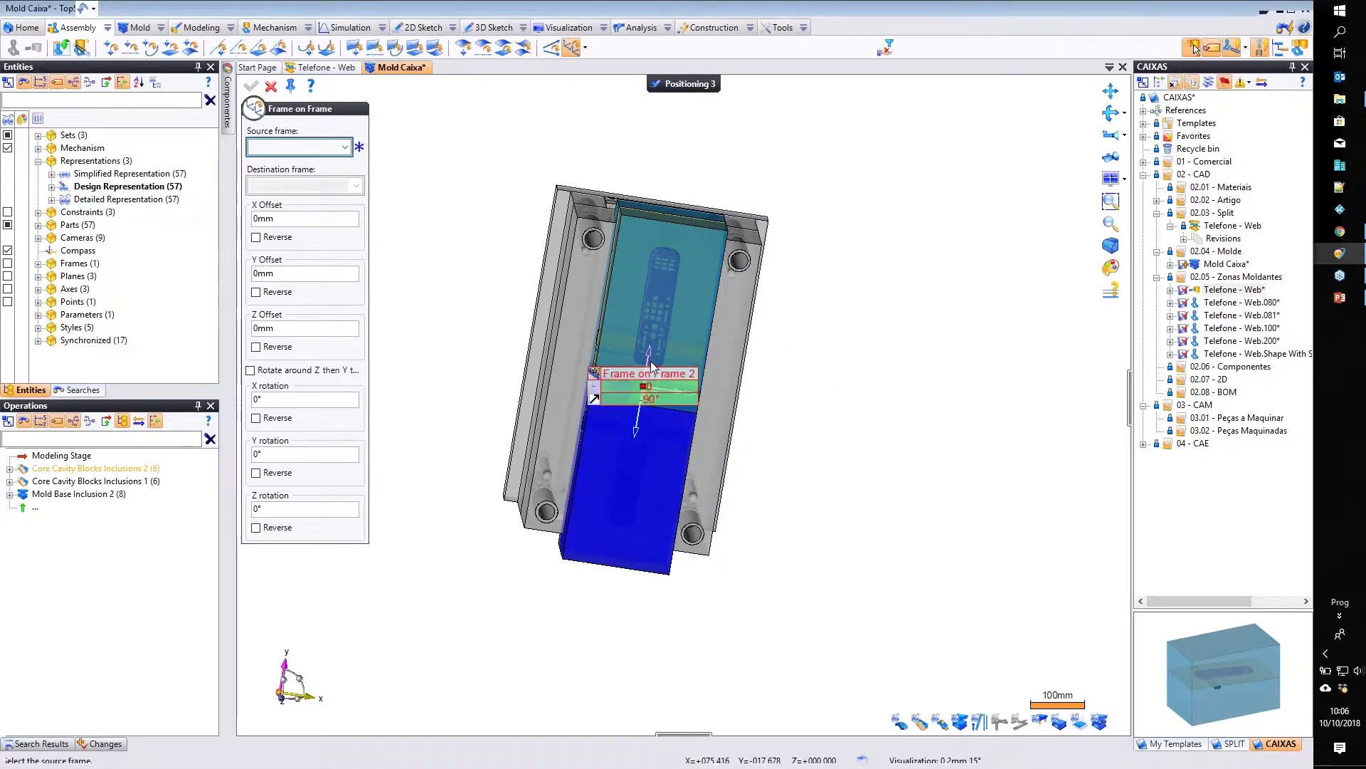
left_click(271, 86)
middle_click_drag(741, 235, 883, 121)
left_click(655, 86)
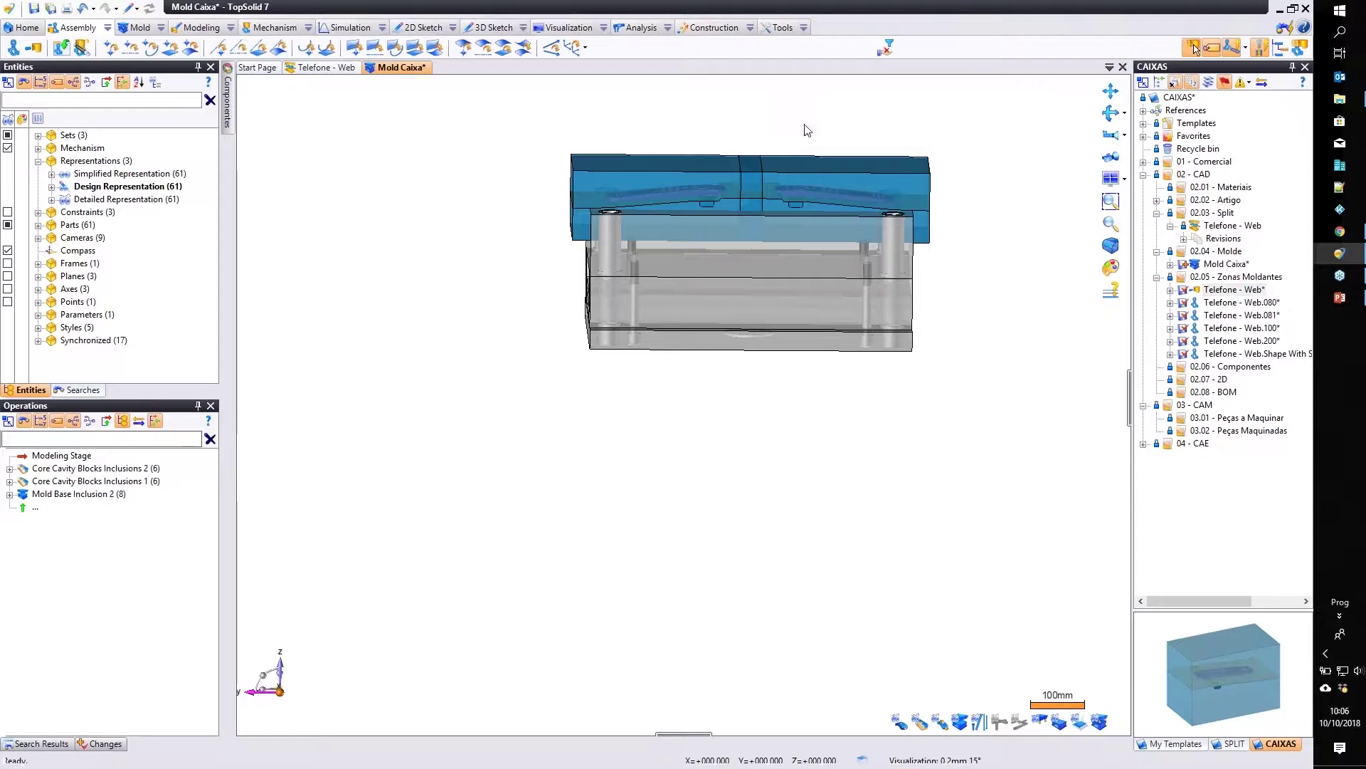
Expand the mold's entity sets and hide the mold base so only the two core and cavity block sets are shown.
middle_click_drag(806, 129, 829, 207)
left_click(38, 147)
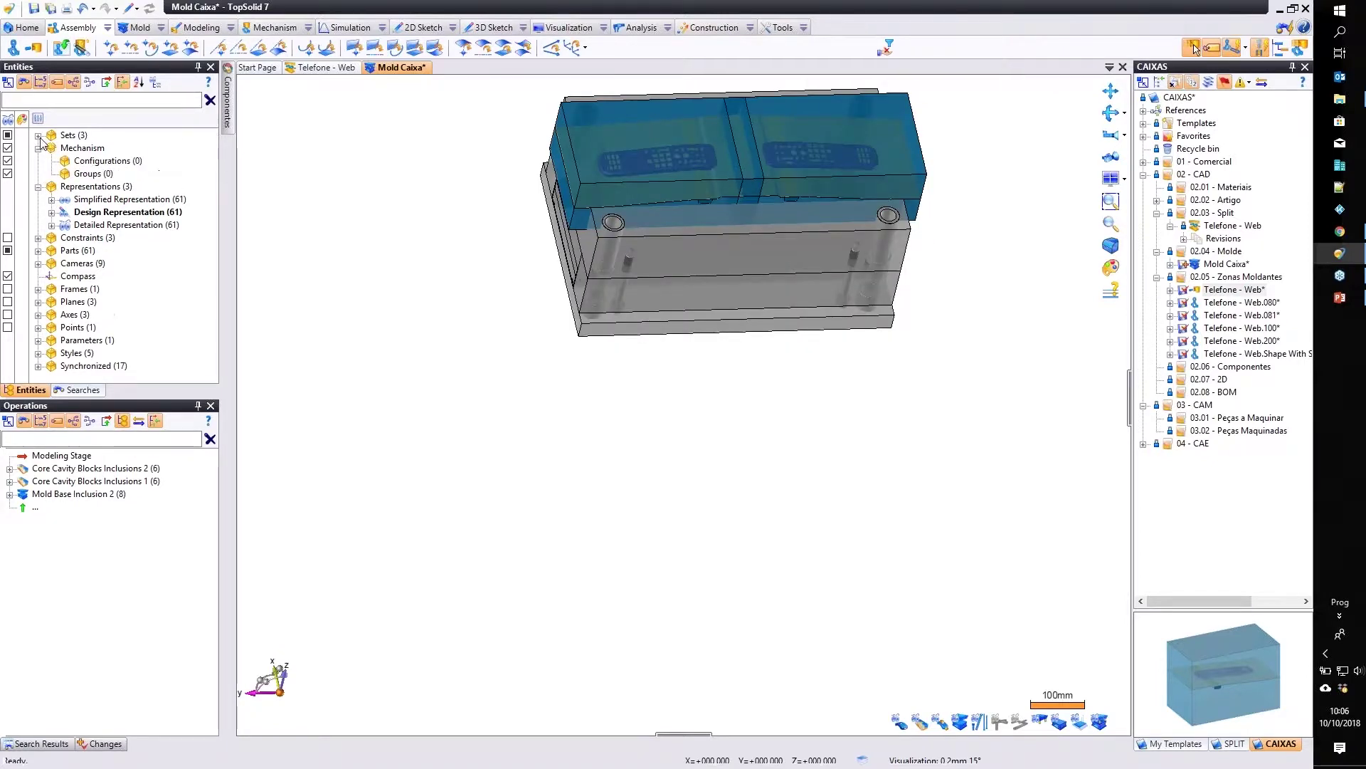
left_click(38, 134)
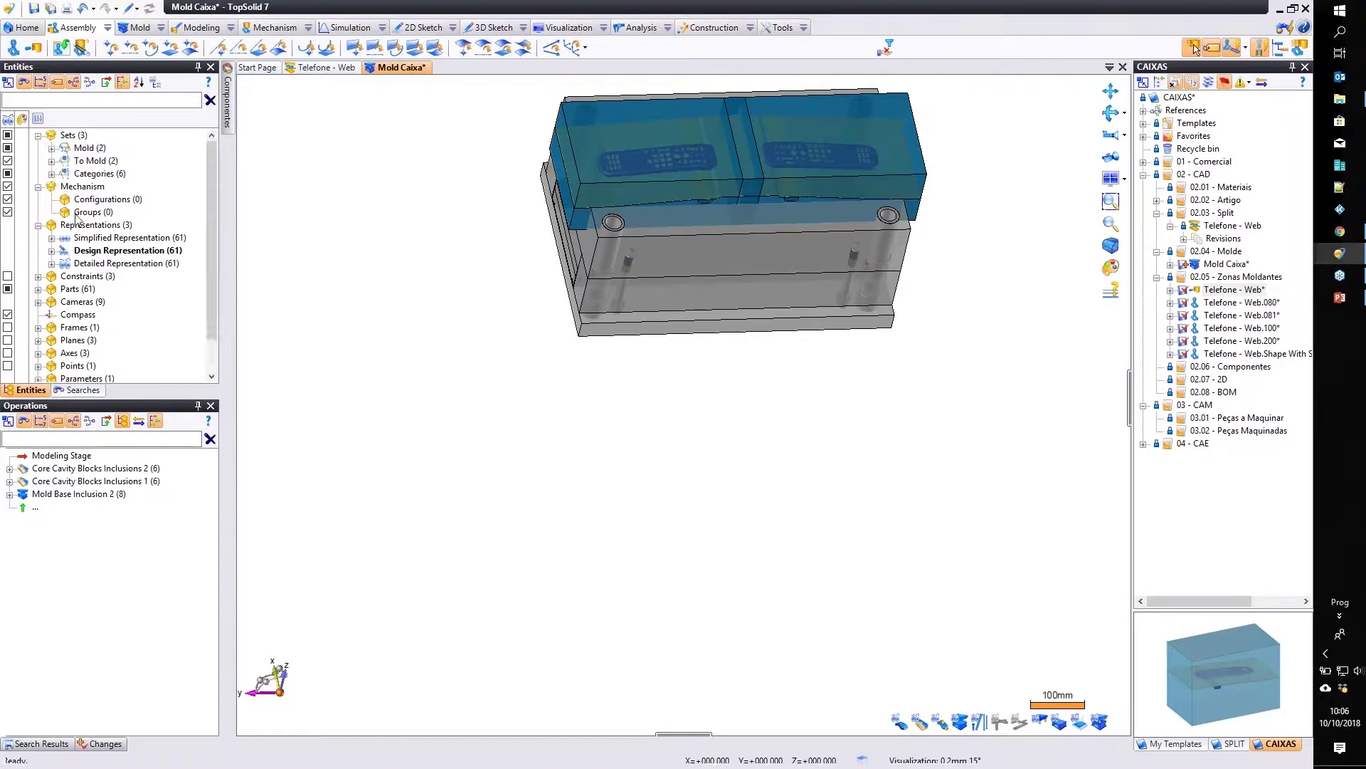
right_click(103, 237)
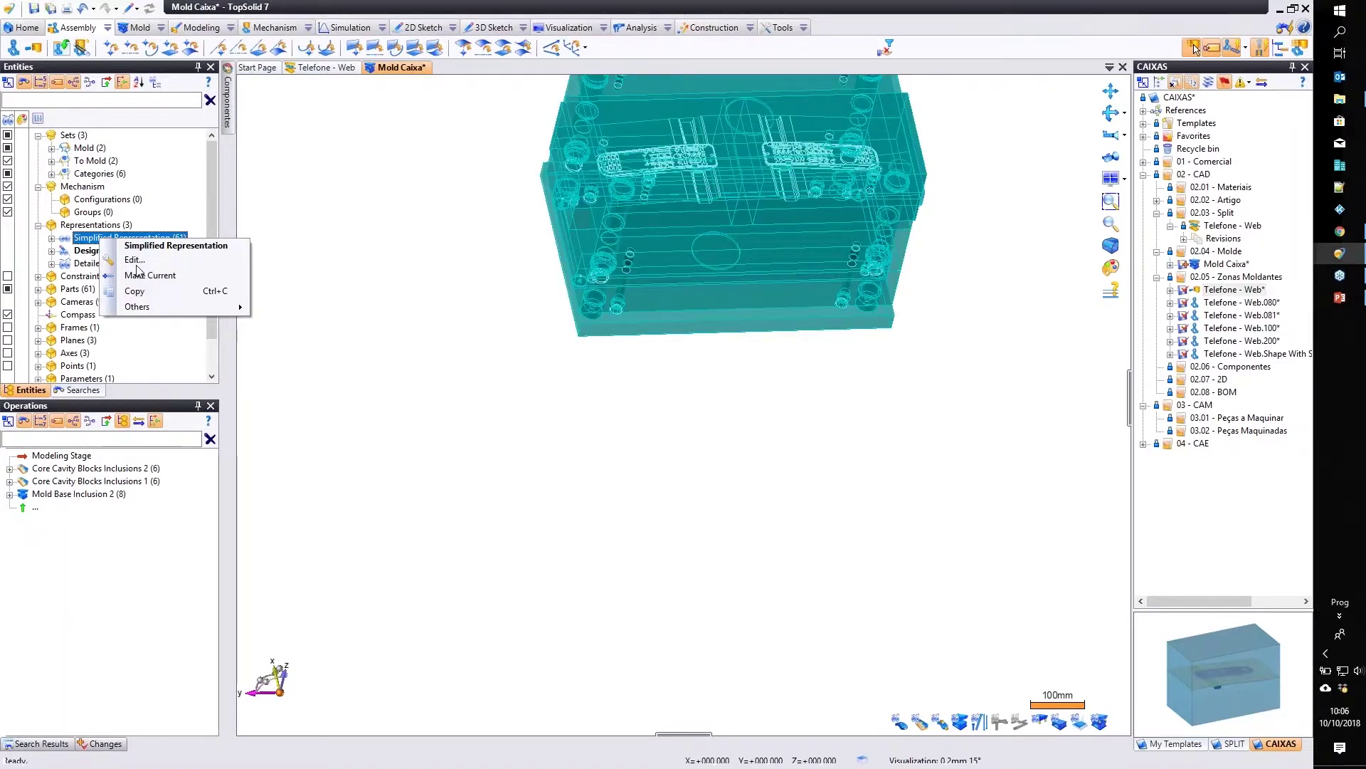
key("Escape")
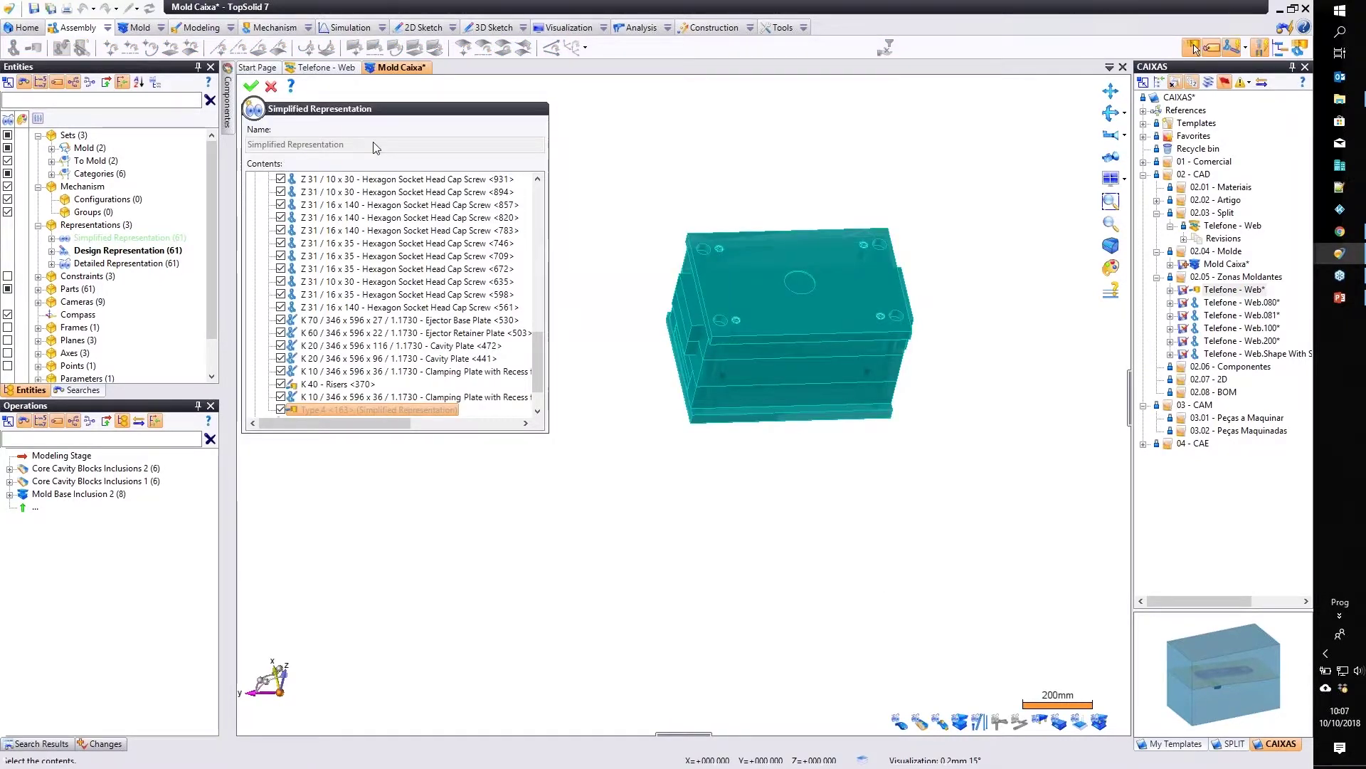
key("Return")
left_click(961, 723)
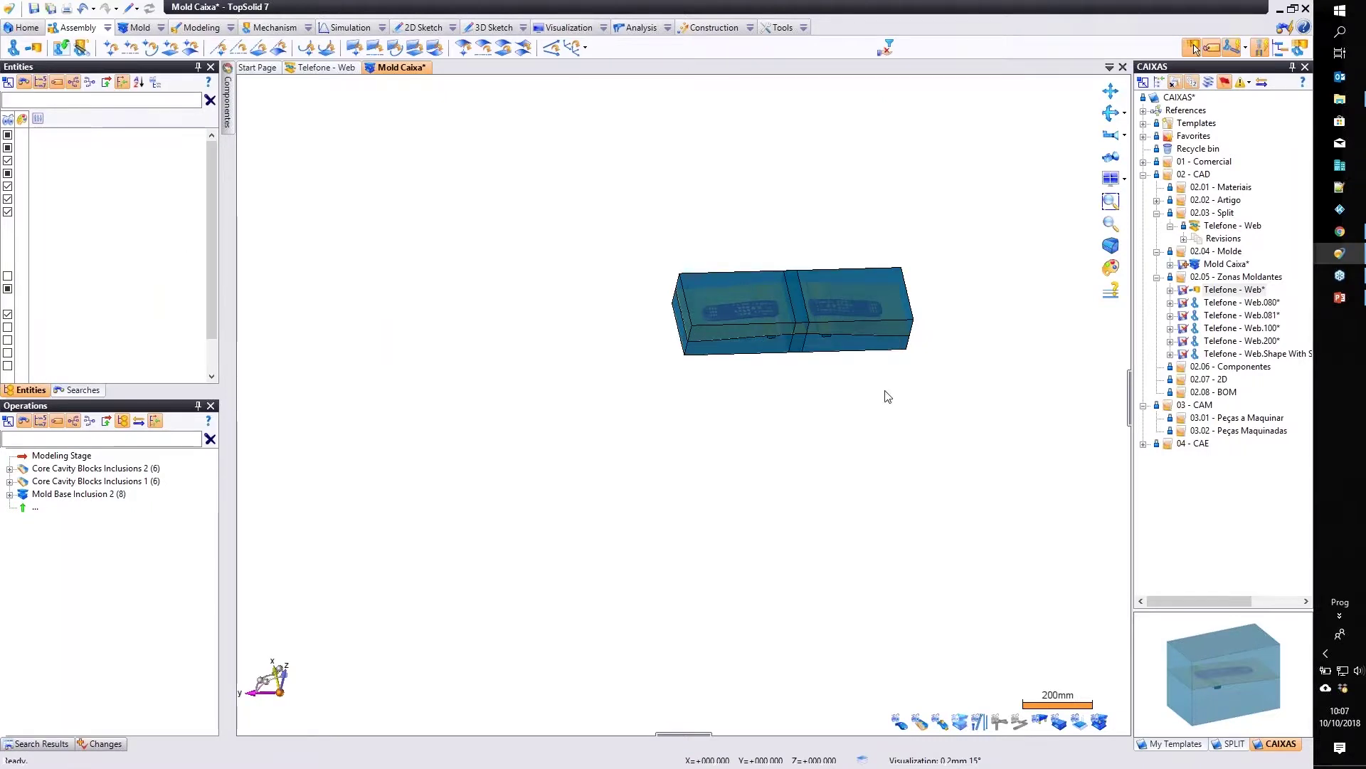
Exclude all Peça Não Standard / Standard Derivada blocks from the Simplified Representation, keeping both Telefone - Web.Shape With Shrink parts included.
right_click(145, 238)
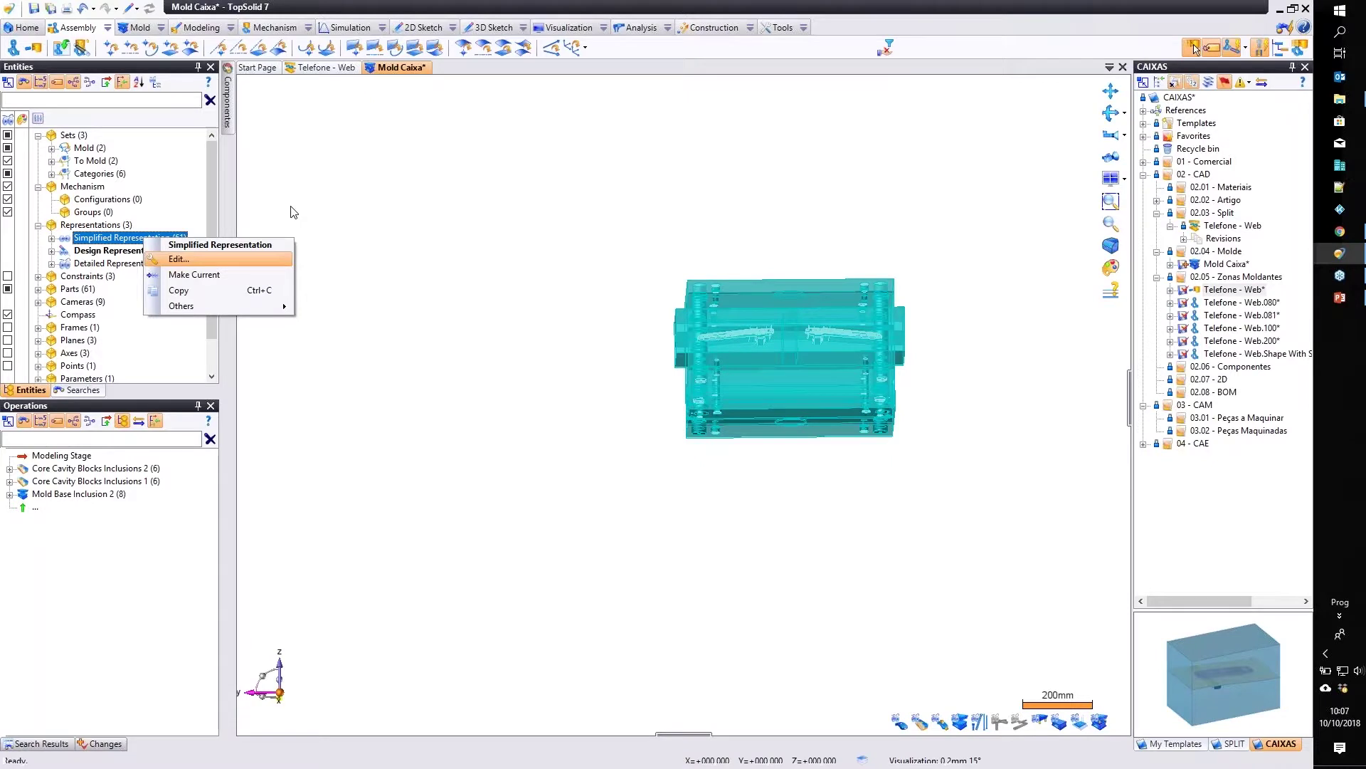
left_click(179, 259)
scroll(424, 348, "up", 15)
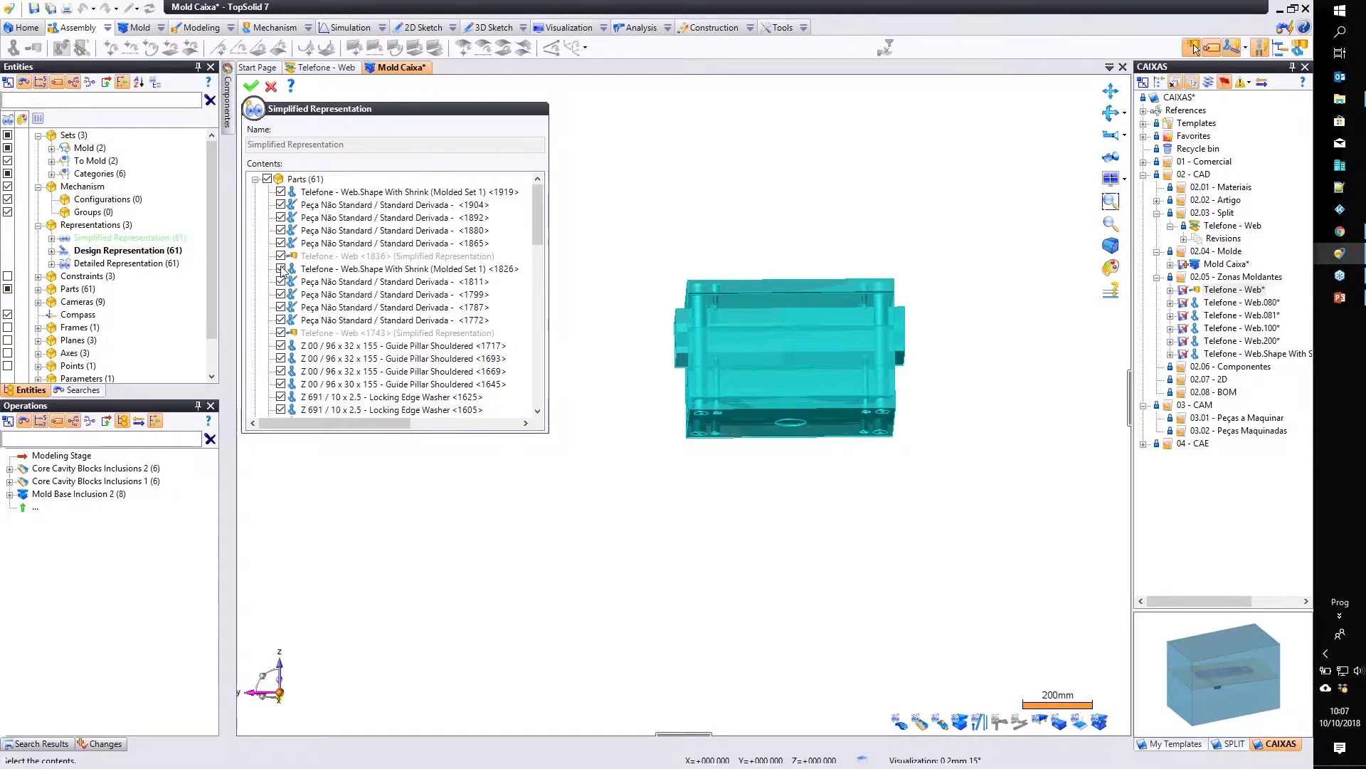
left_click(280, 256)
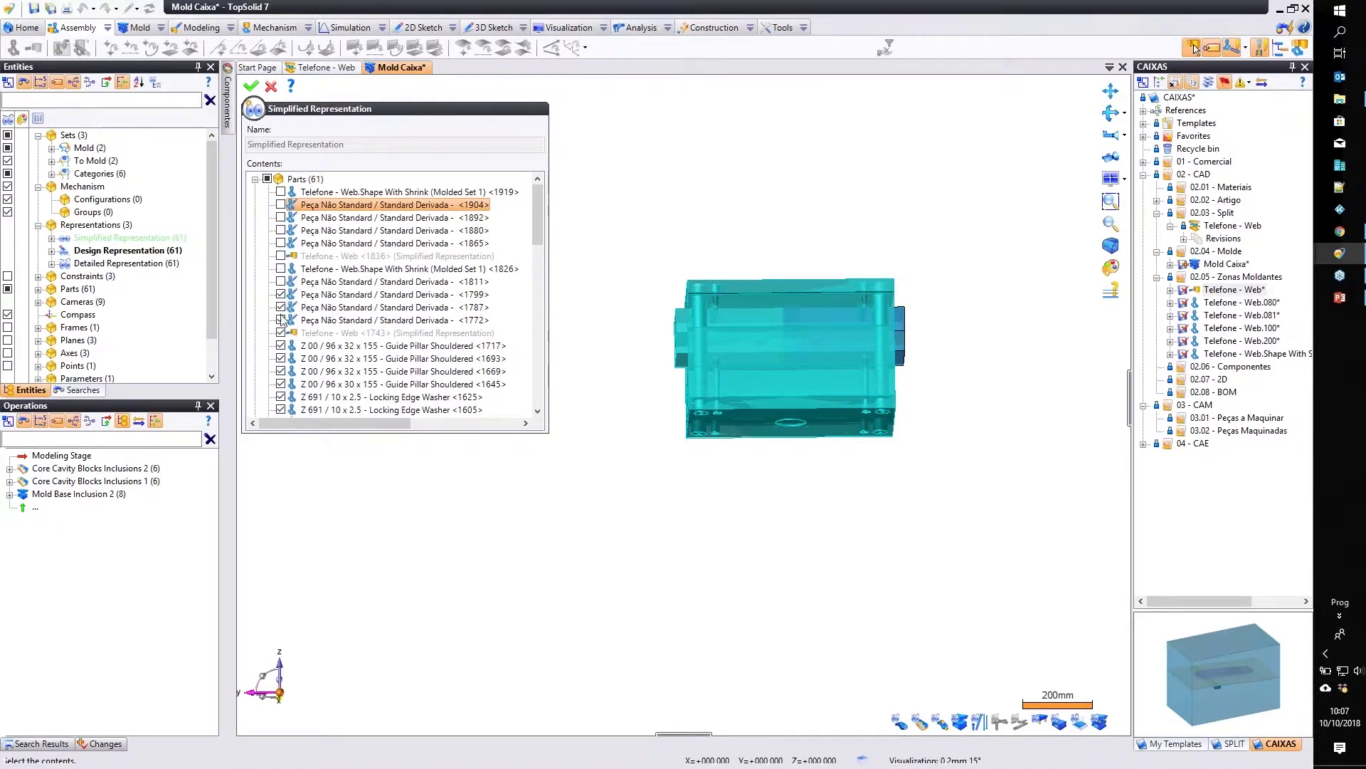
left_click(281, 320)
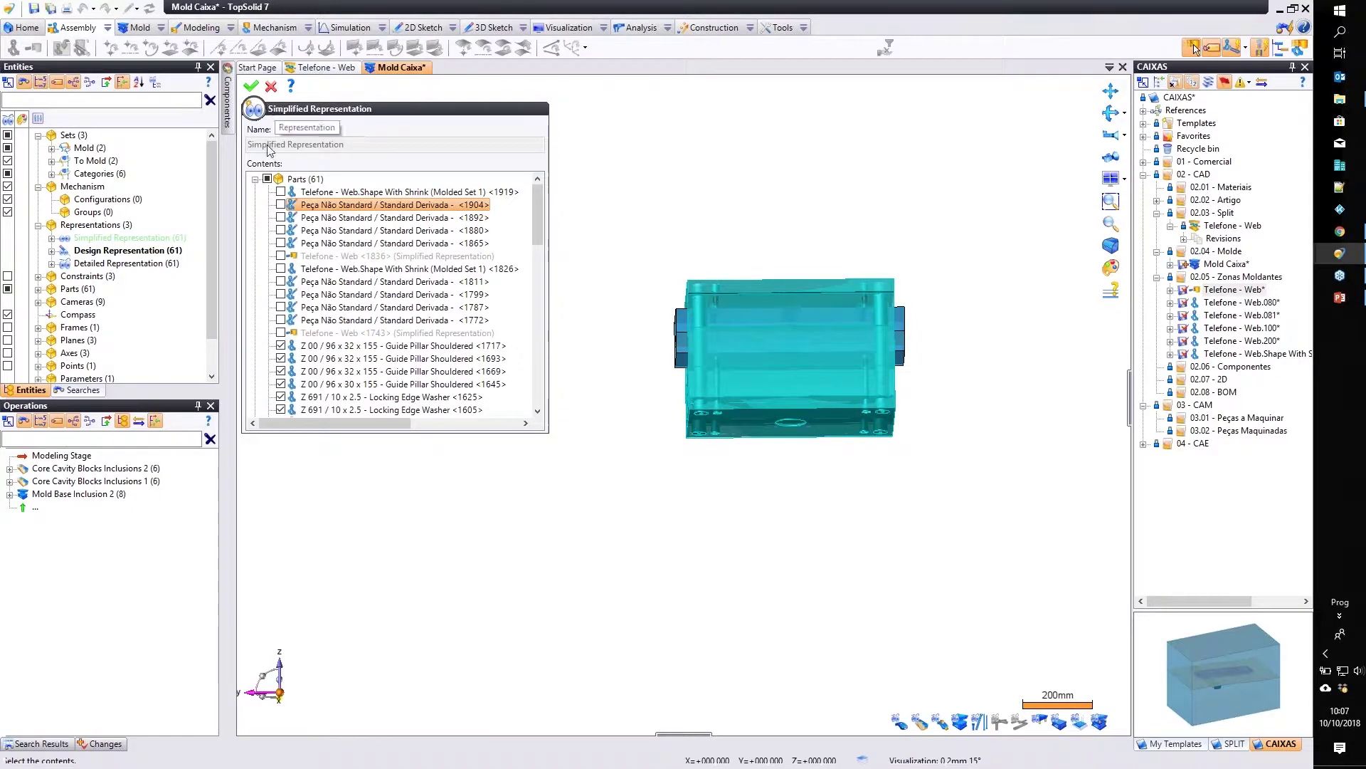
left_click(281, 192)
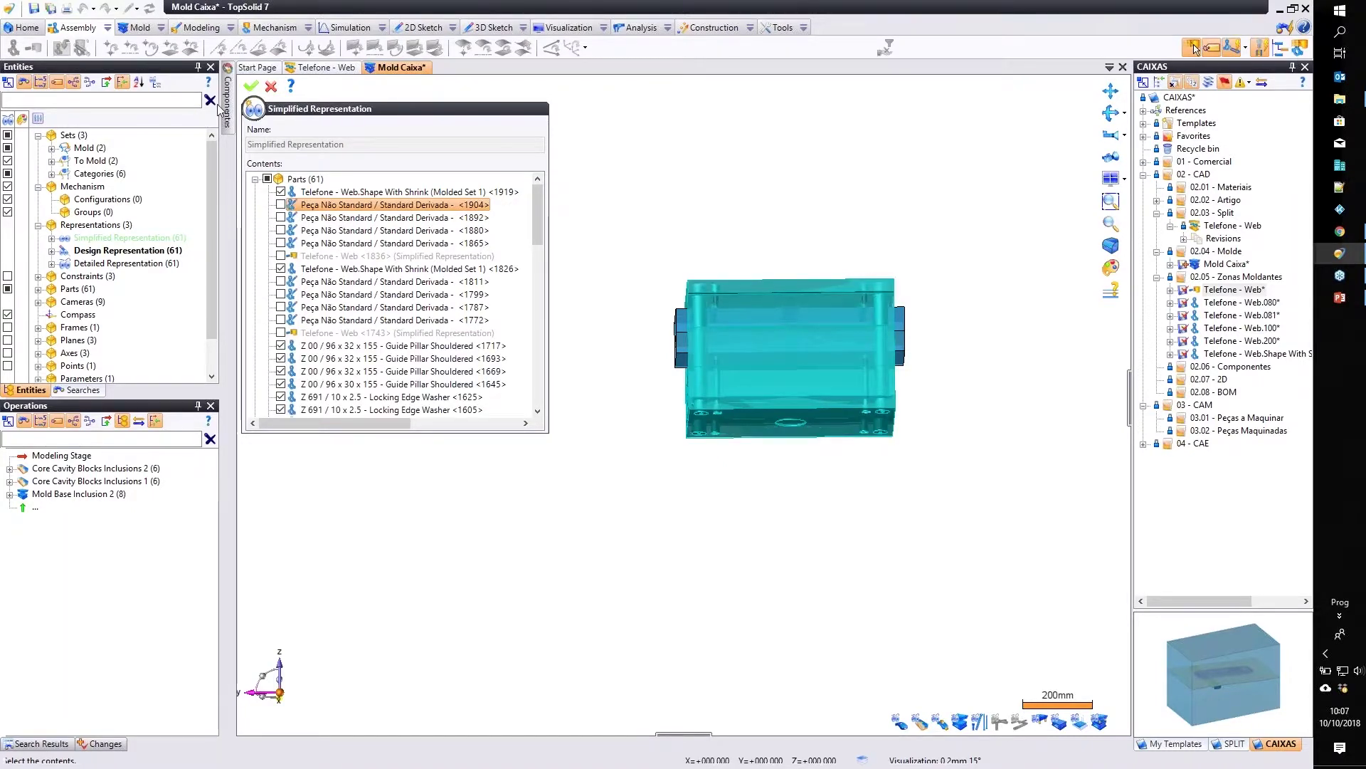
left_click(250, 86)
Remove both Telefone - Web shapes and all their Peça Não Standard / Standard Derivada blocks from the Design Representation.
left_click(51, 250)
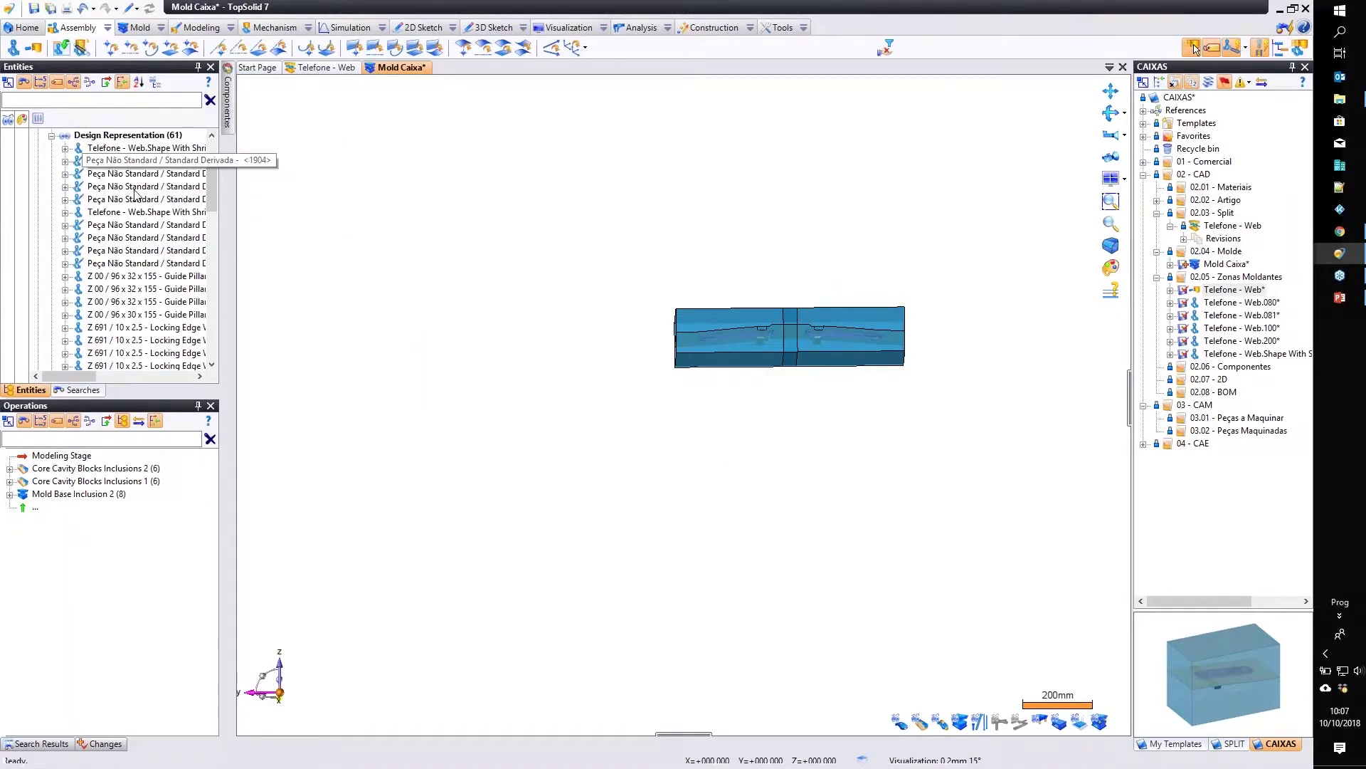
left_click(121, 148)
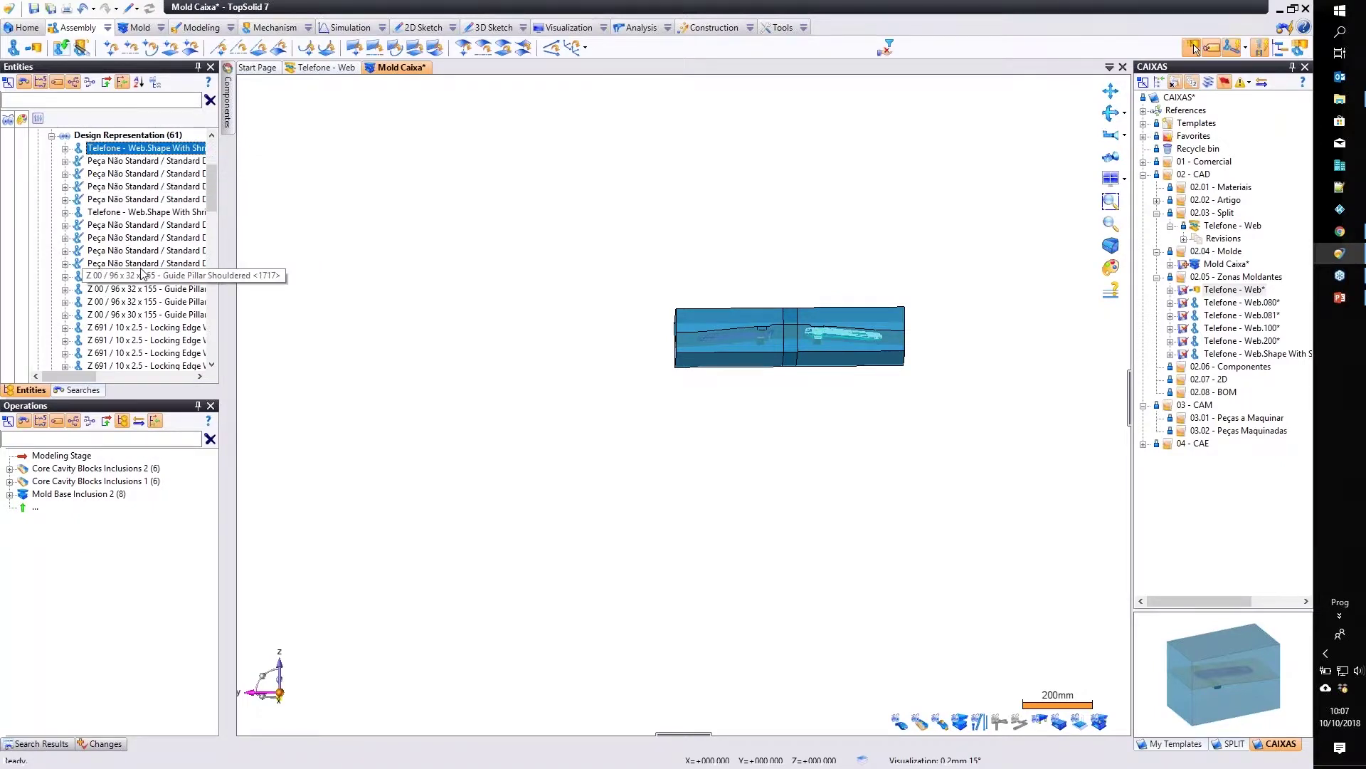
left_click(142, 263, "shift")
right_click(143, 264)
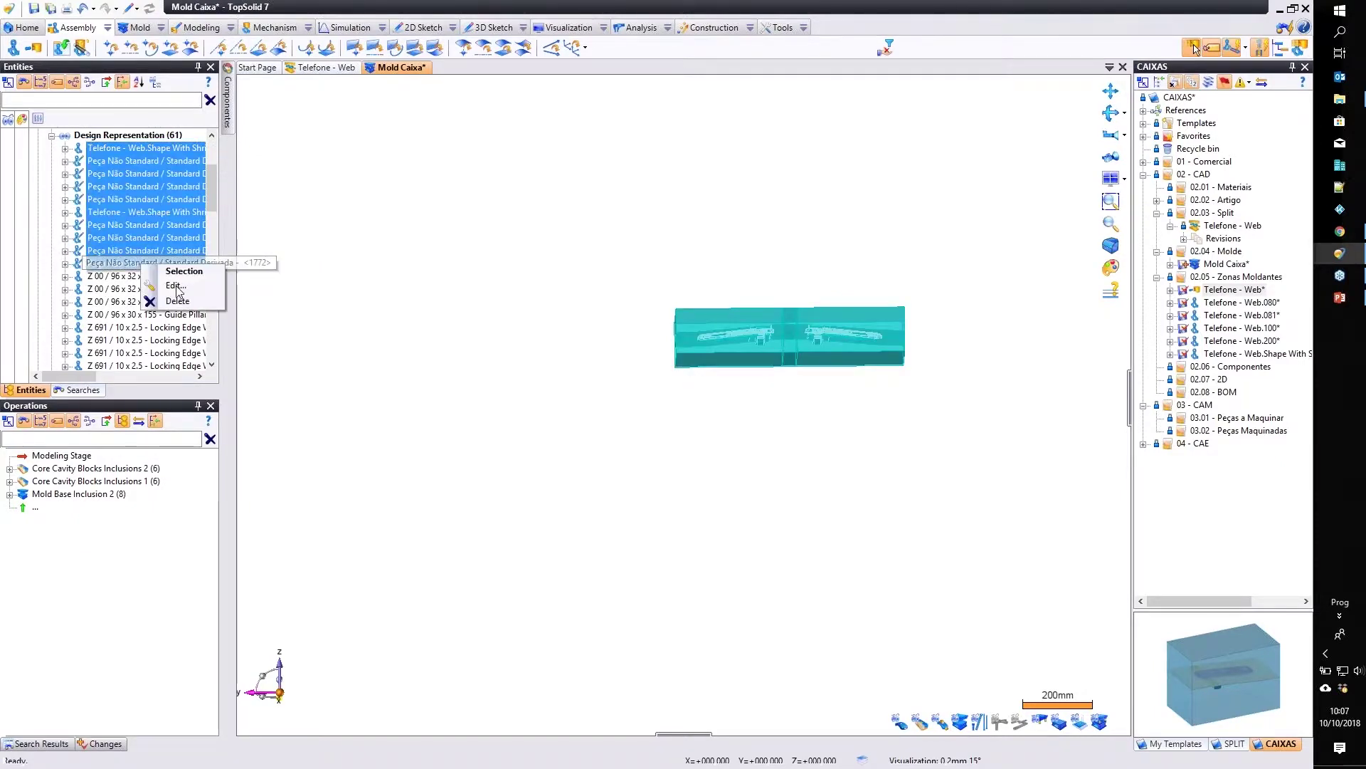
left_click(177, 300)
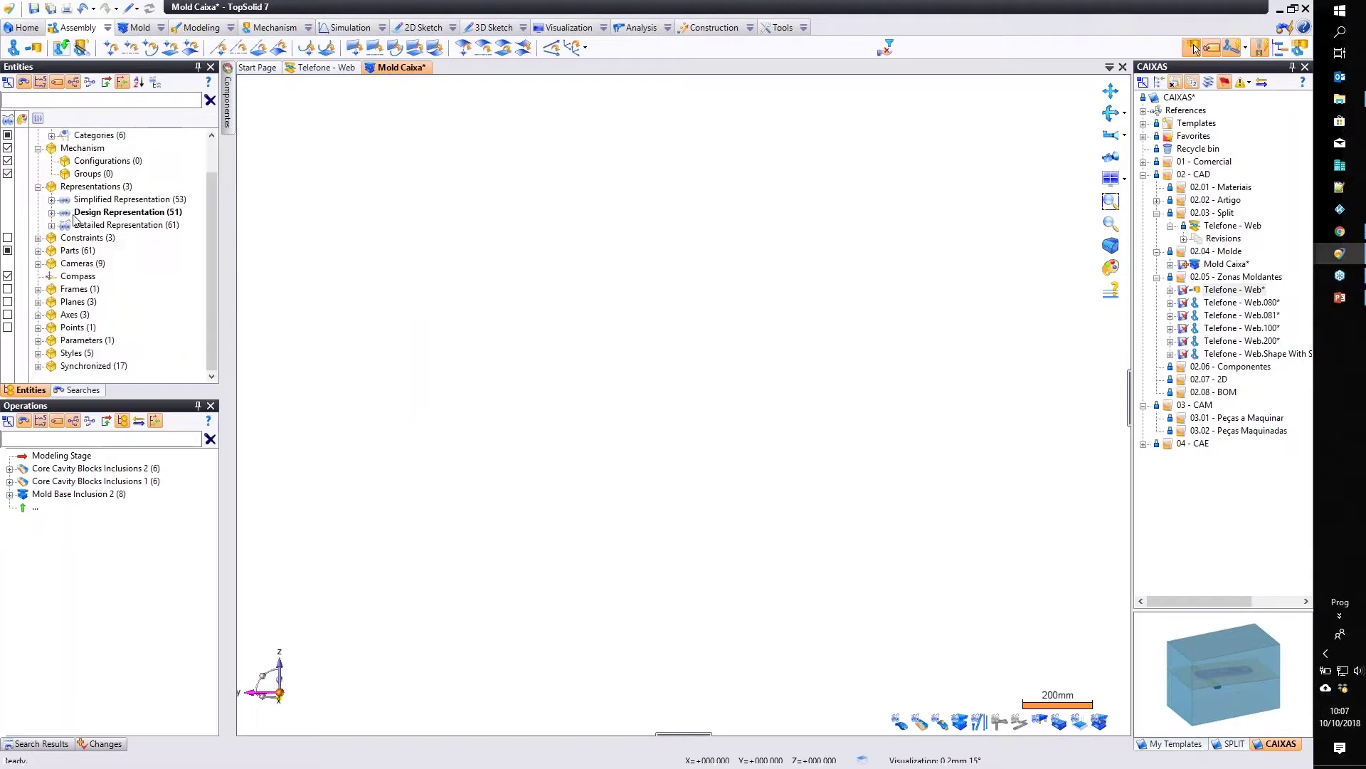
Remove the same Telefone - Web shapes and Peça Não Standard / Standard Derivada blocks from the Detailed Representation.
left_click(64, 225)
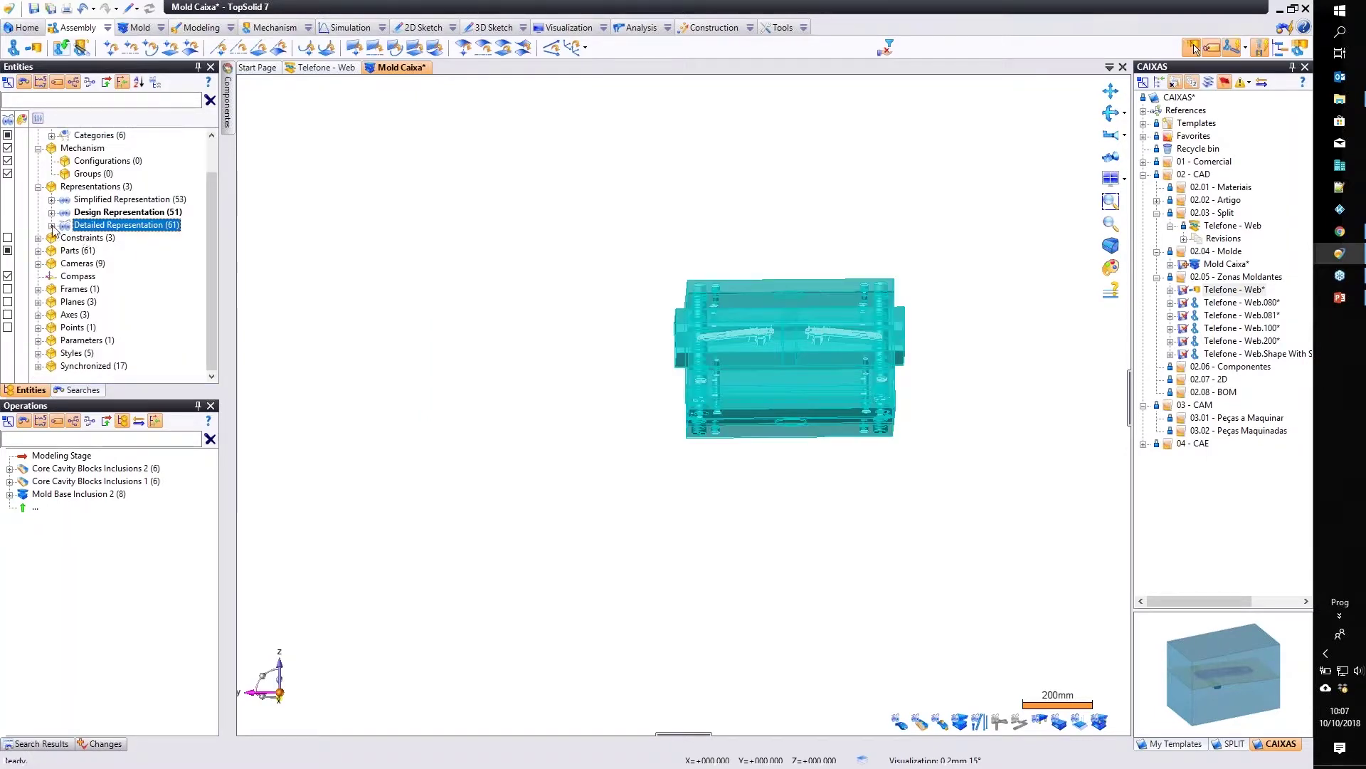
double_click(127, 225)
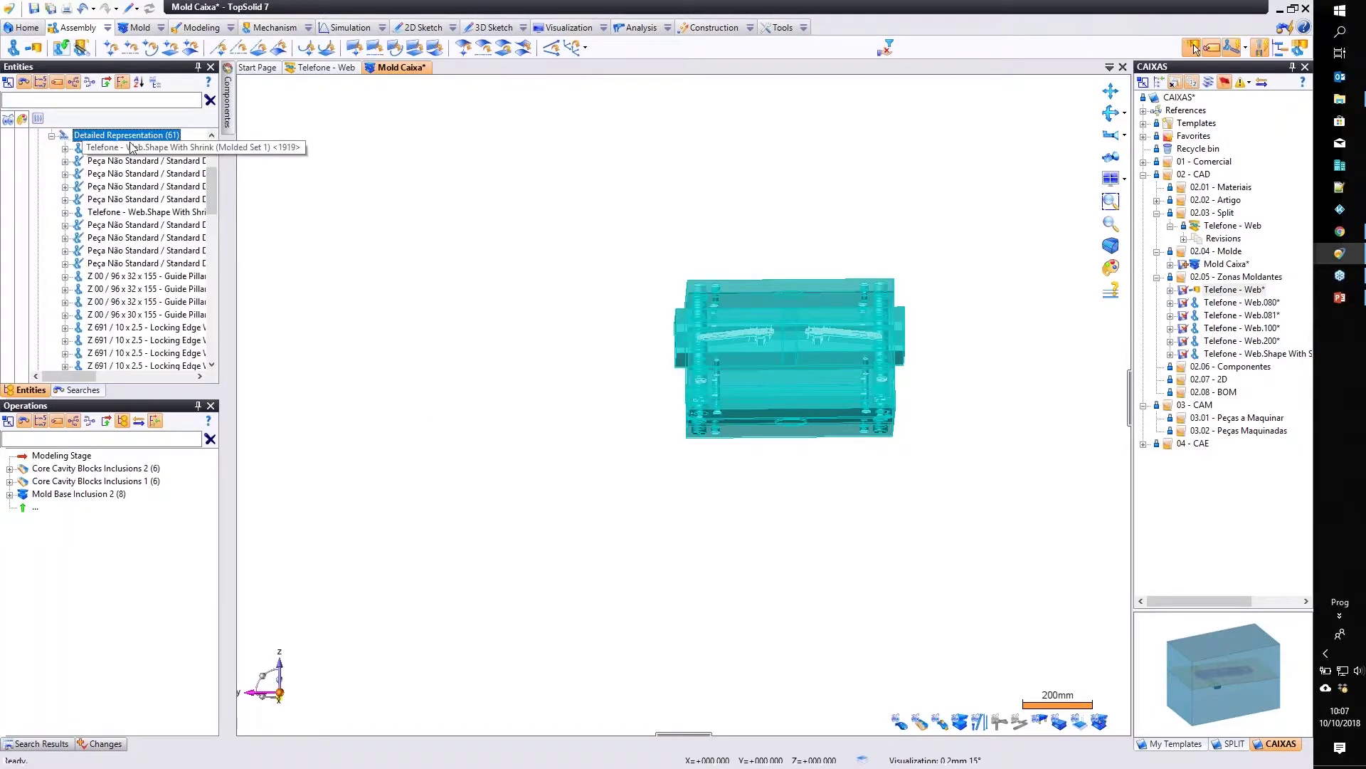
left_click(133, 263, "shift")
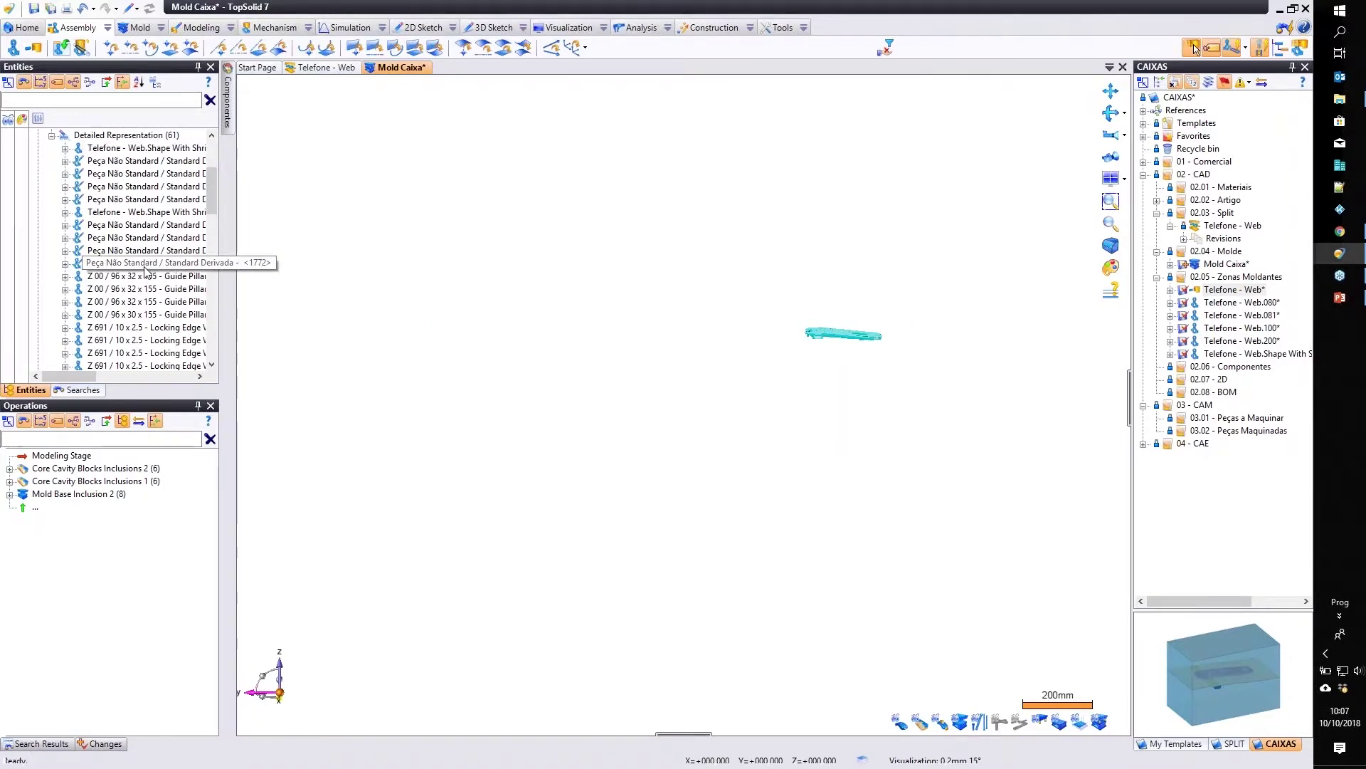
right_click(133, 262)
left_click(169, 284)
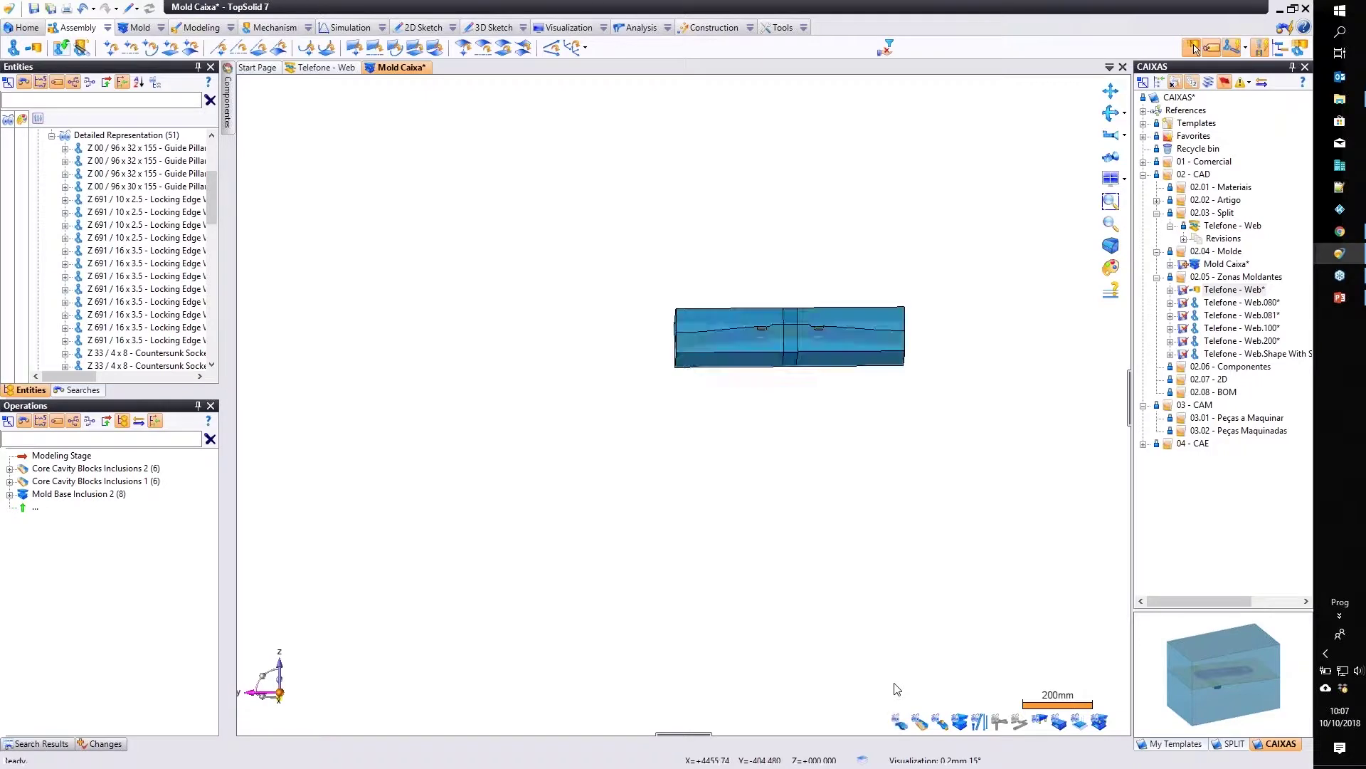
Remove the four Peça Não Standard / Standard Derivada parts from the Block set under Categories.
middle_click_drag(895, 686, 912, 723)
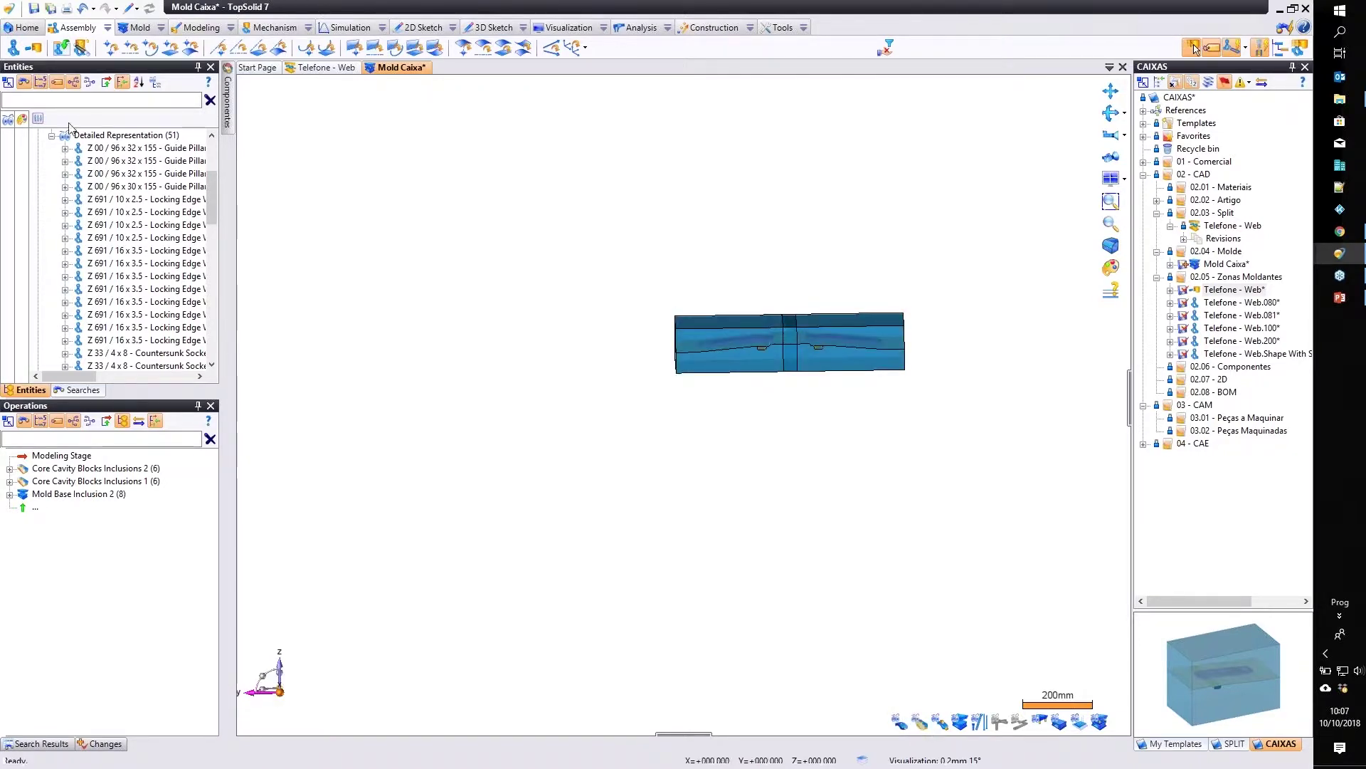
left_click(50, 135)
scroll(78, 188, "up", 2)
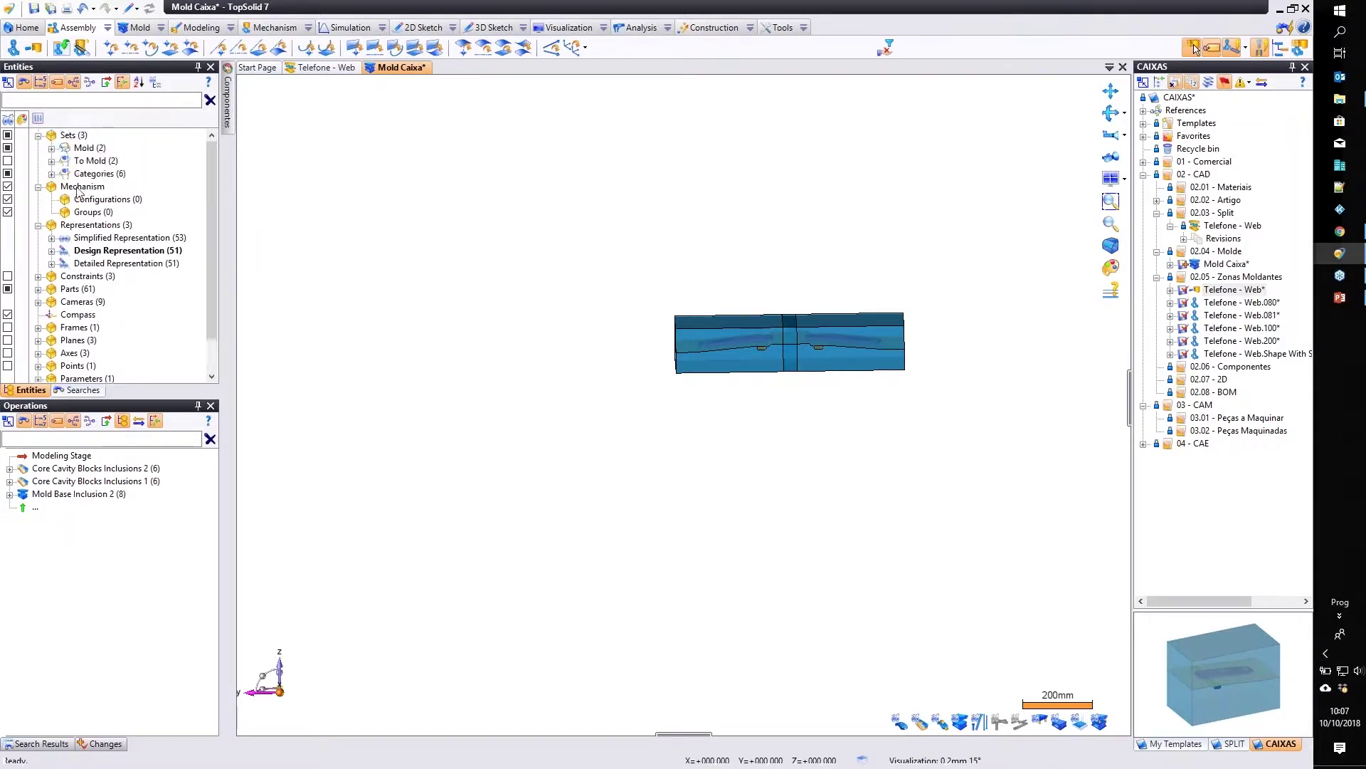
left_click(51, 173)
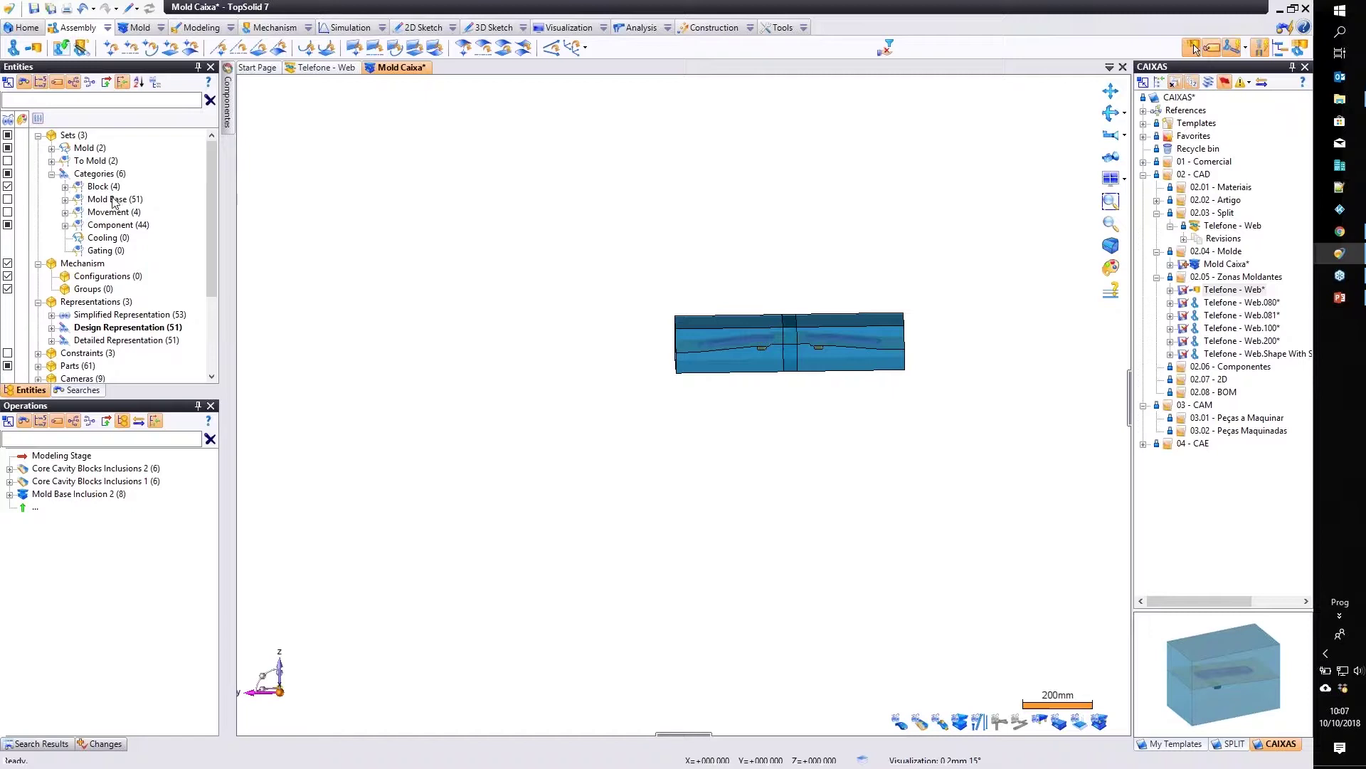
left_click(65, 187)
right_click(145, 239)
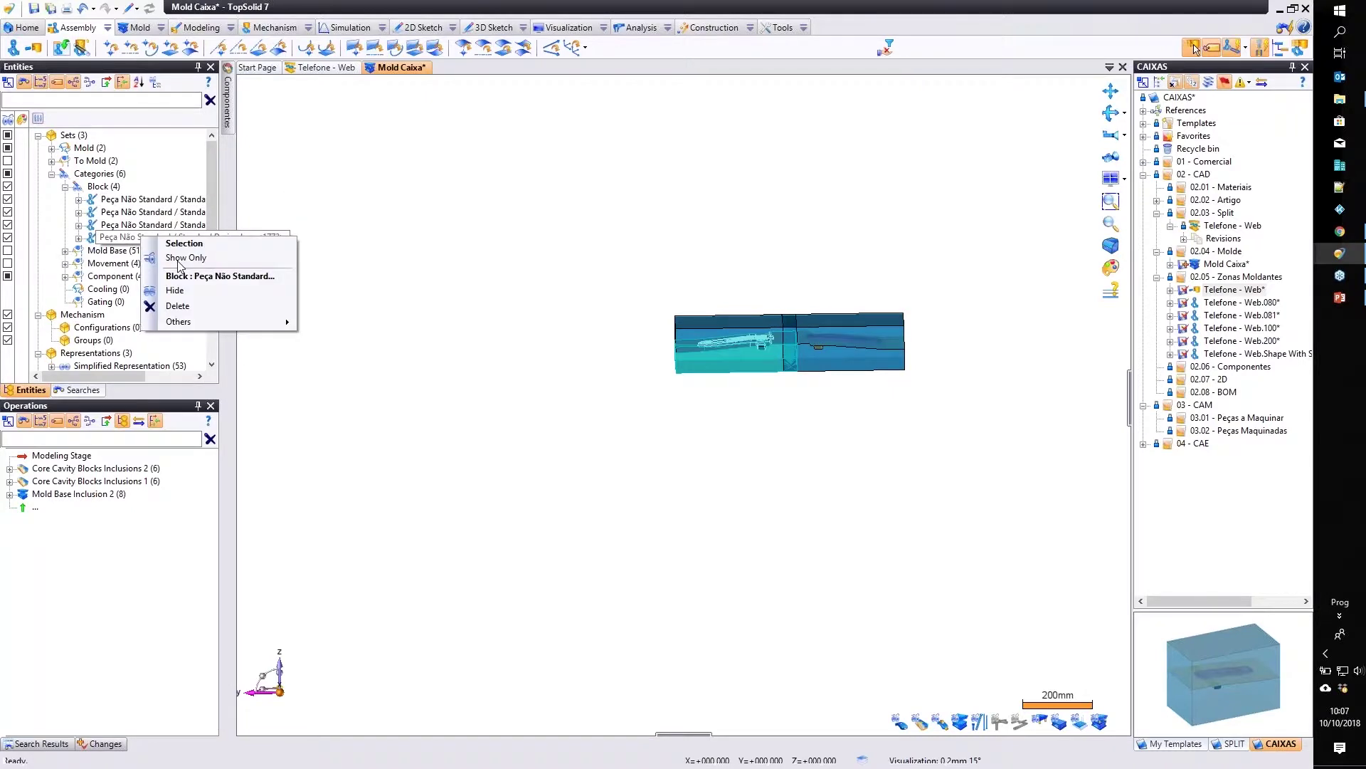
right_click(145, 202, "shift")
left_click(168, 223)
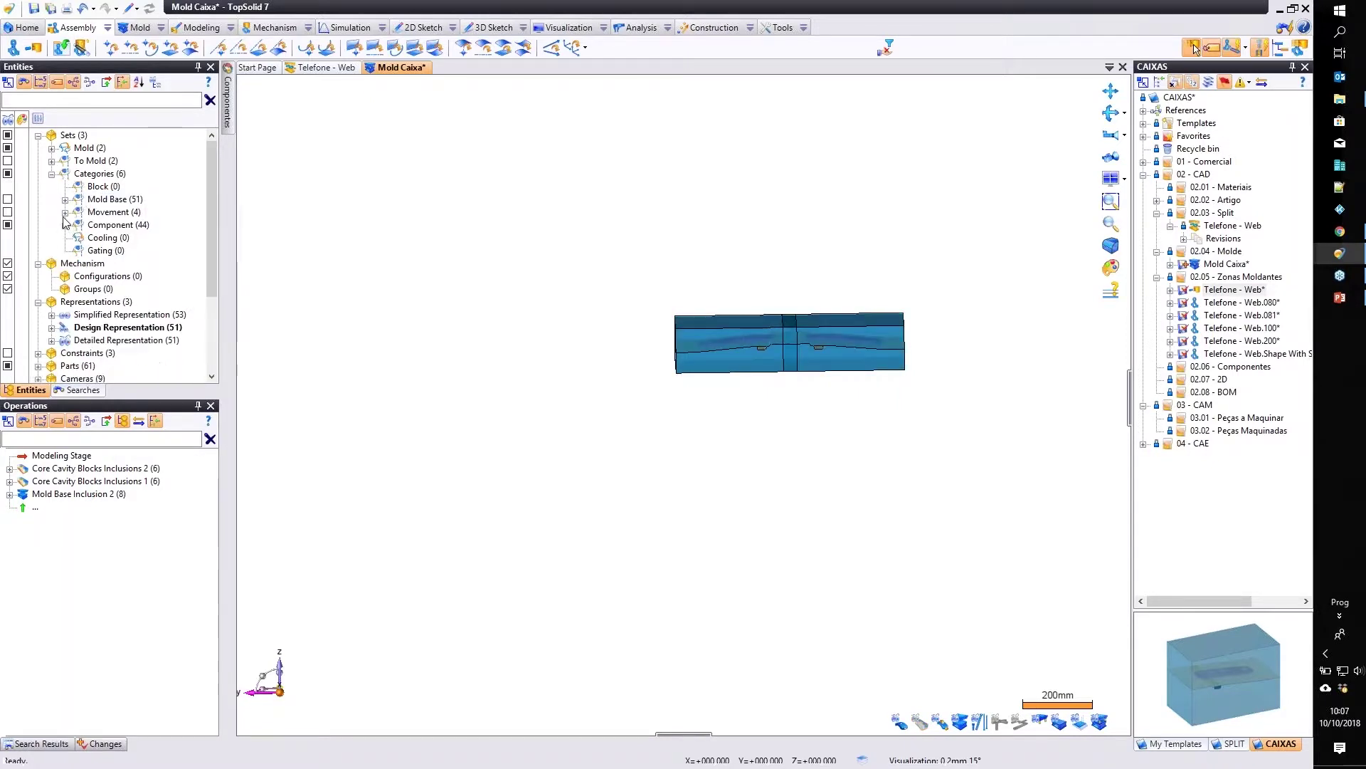
Remove sets Movement 1 to Movement 4 from the Movement category.
left_click(65, 212)
left_click(128, 225)
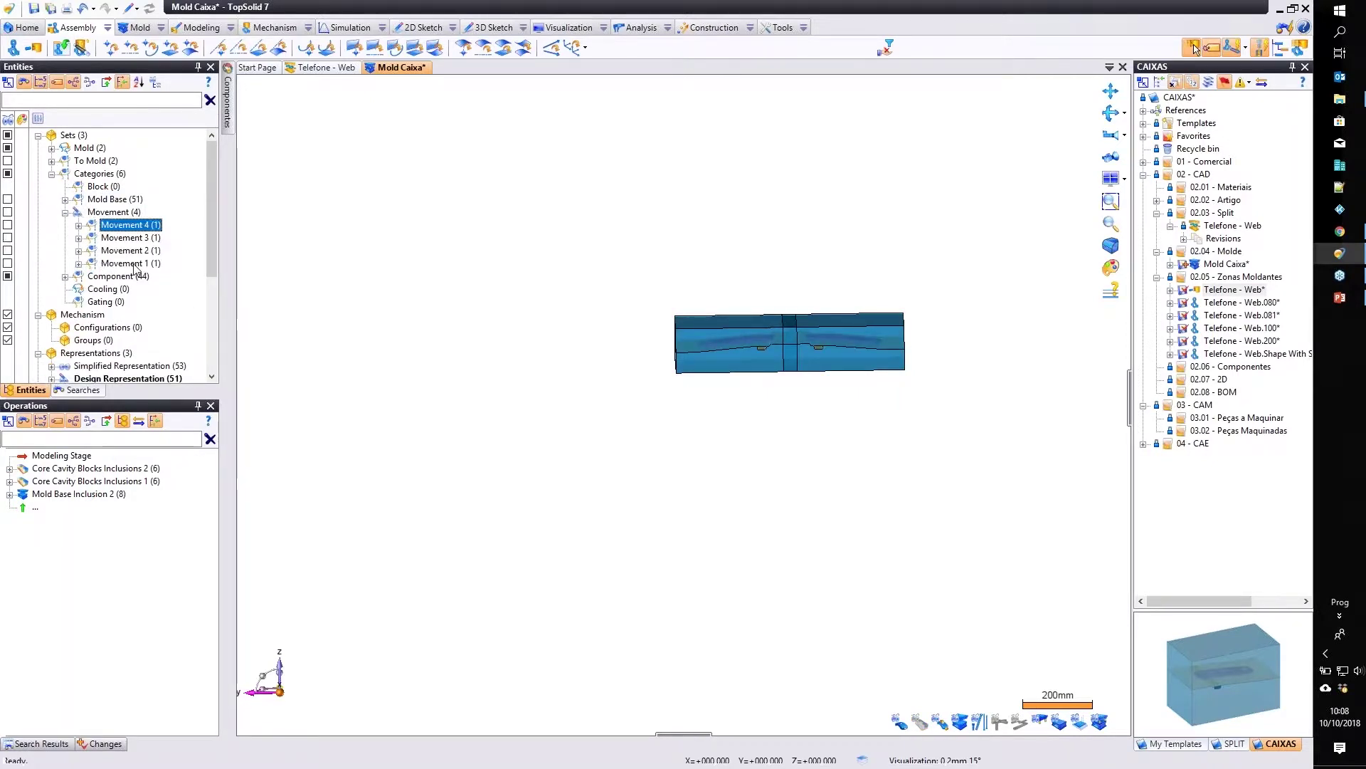
right_click(136, 269, "shift")
left_click(159, 291)
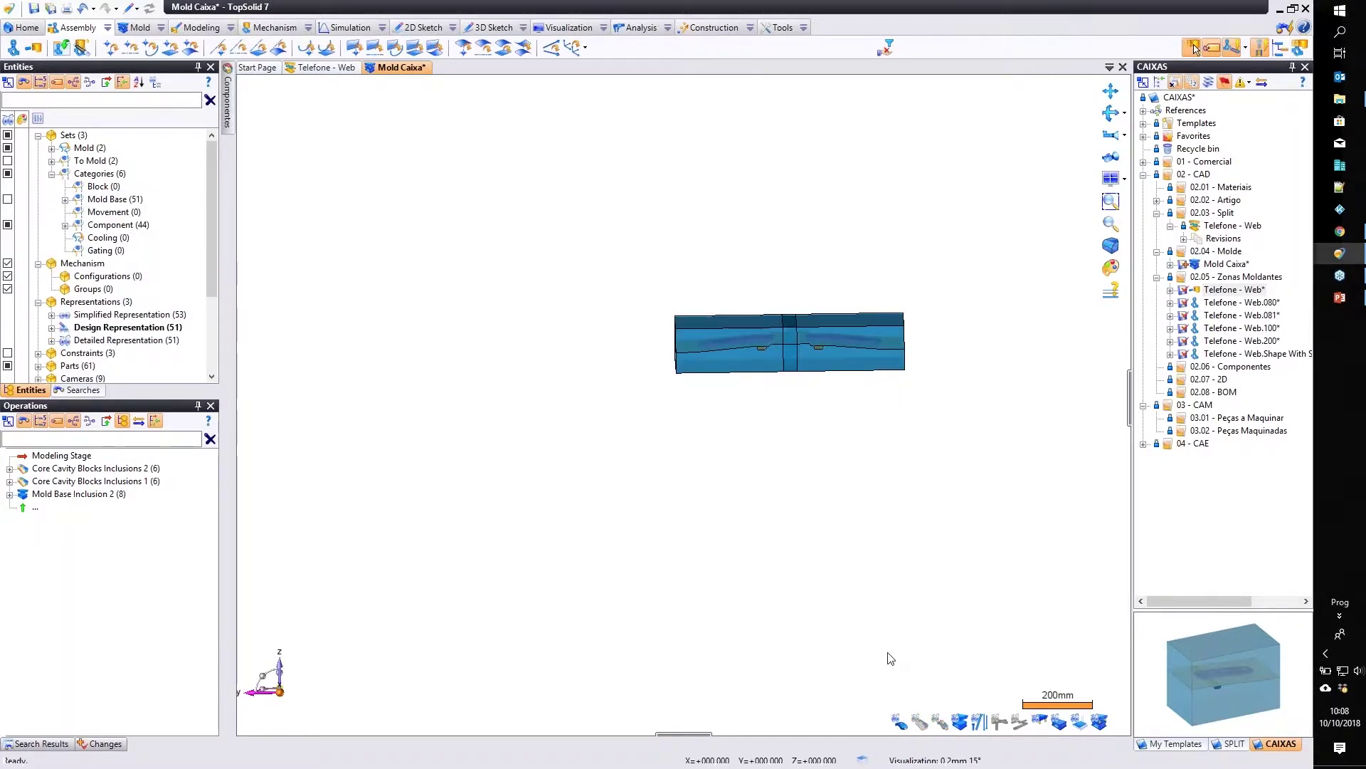
Start a new set under Sets and name it "seperação".
scroll(786, 482, "down", 3)
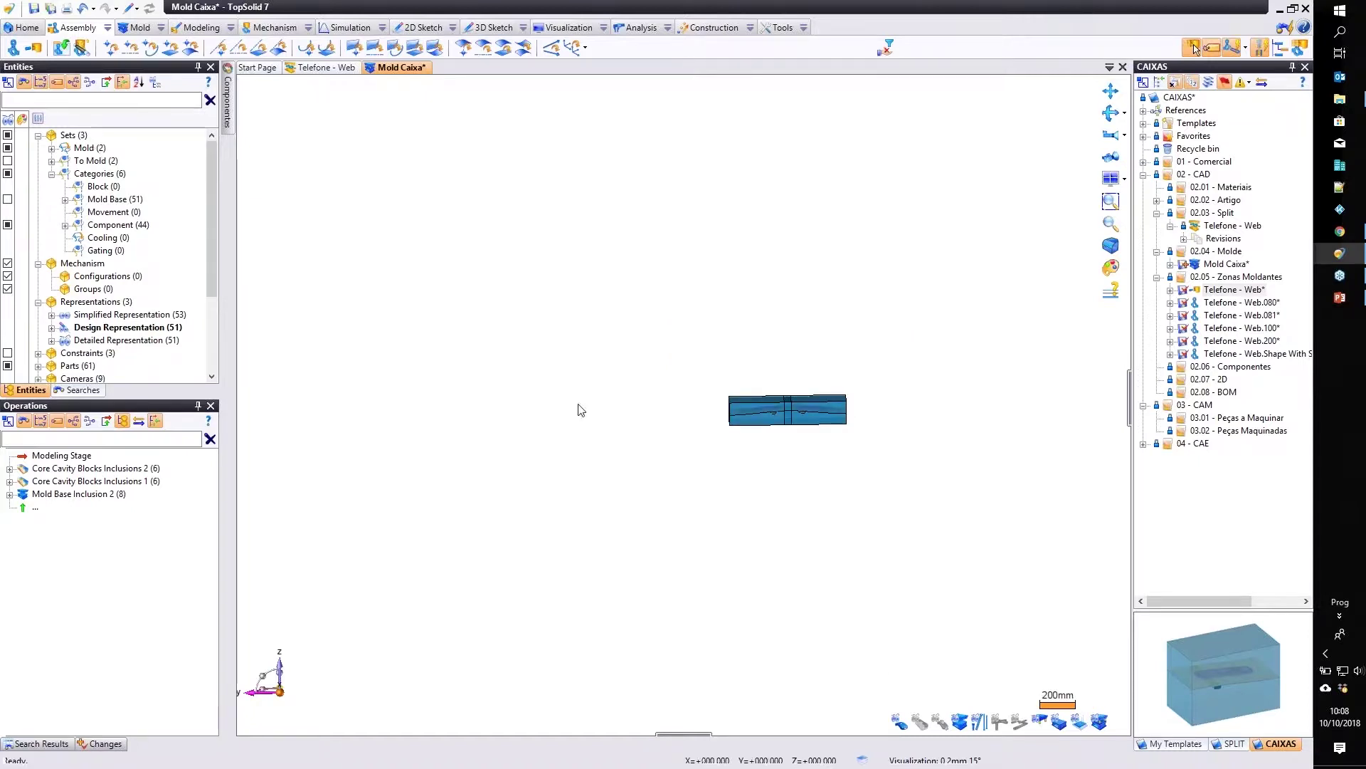
scroll(582, 410, "up", 1)
right_click(69, 136)
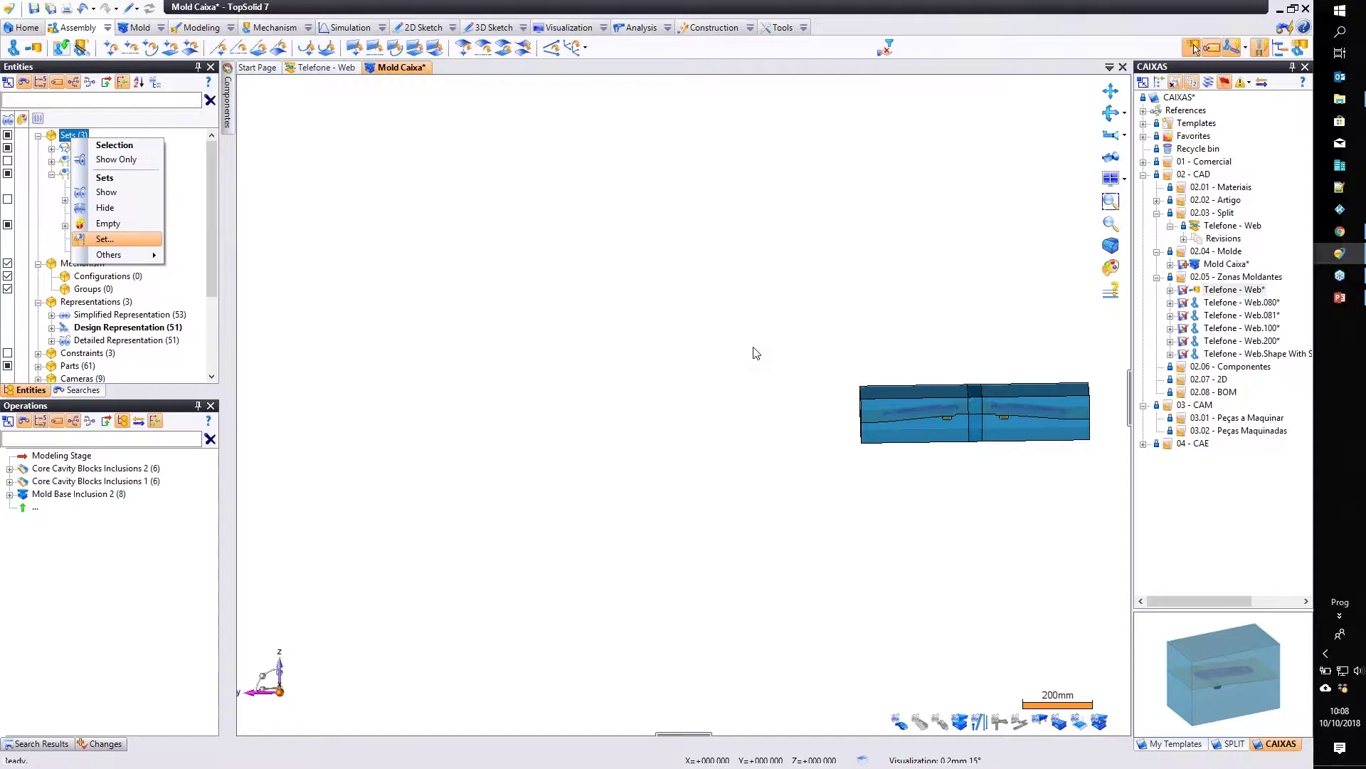
left_click(106, 239)
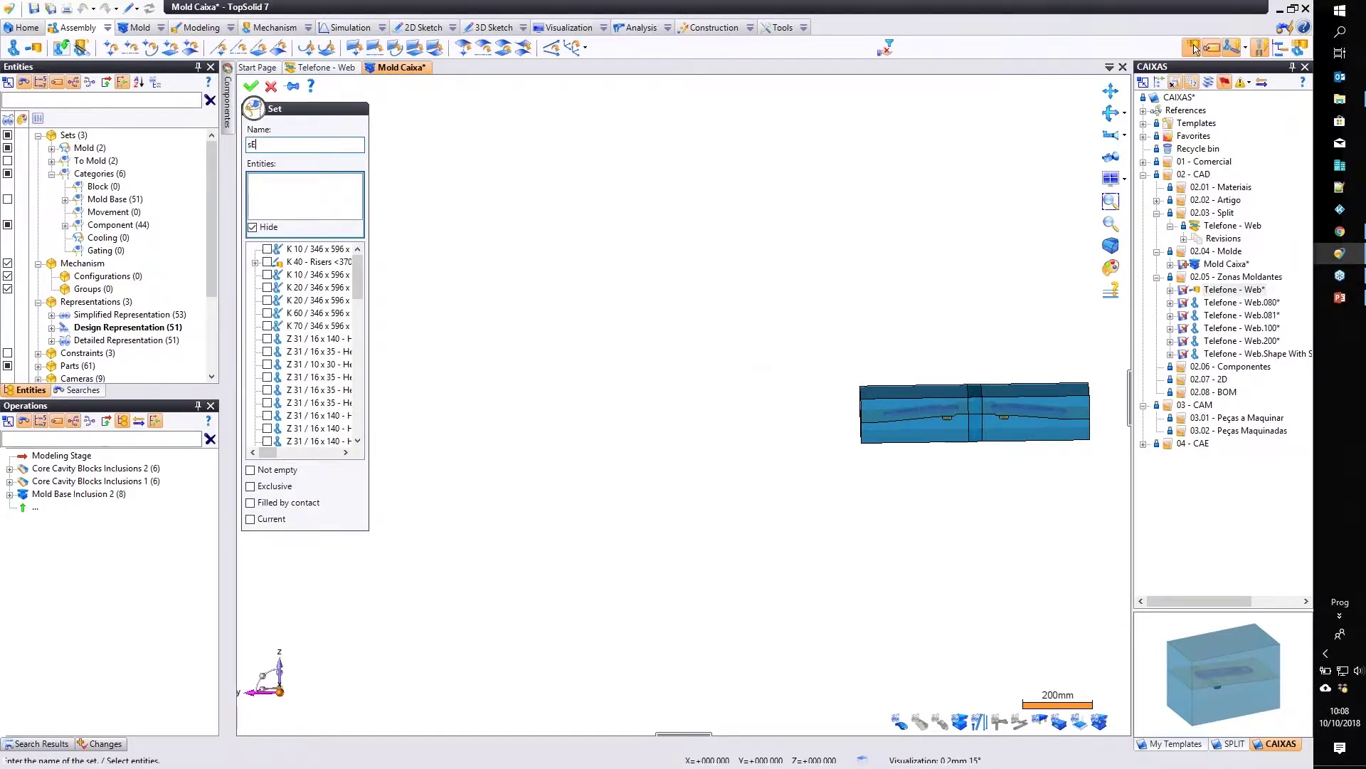
key("BackSpace")
key("BackSpace")
key("BackSpace")
type("seperação")
Fill the seperação set with the four visible Peça Não Standard / Standard Derivada blocks, keeping Hide enabled, and create it.
left_click(915, 435)
left_click(1081, 411)
left_click(1073, 443)
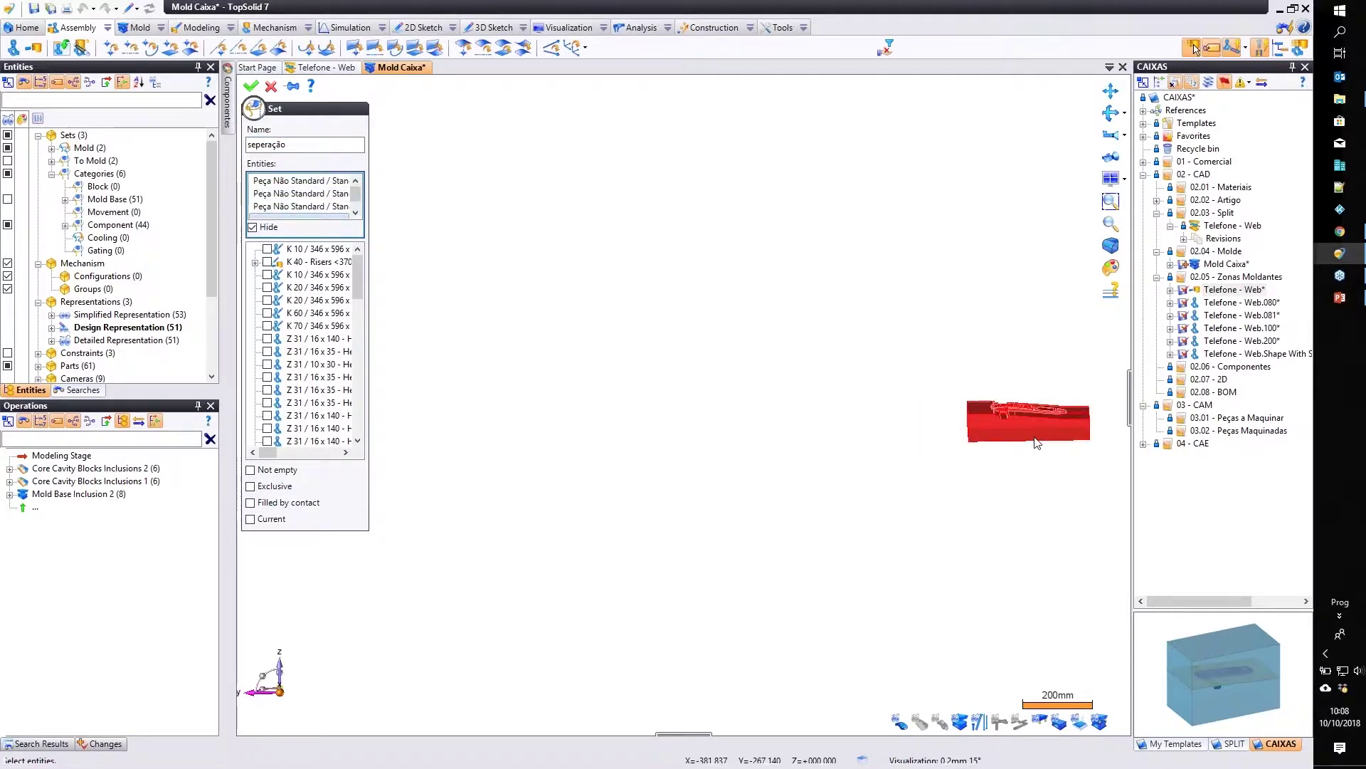
scroll(976, 429, "up", 5)
left_click(925, 412)
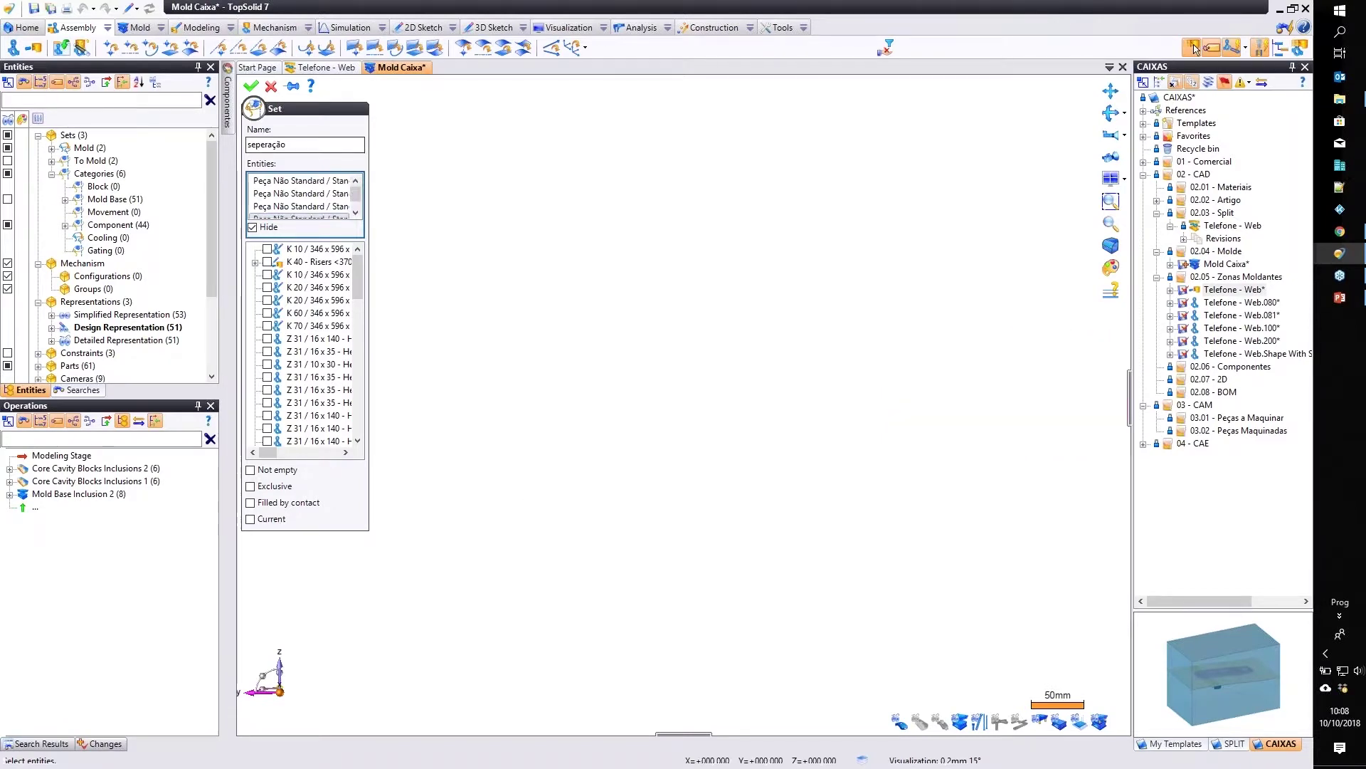
left_click(251, 87)
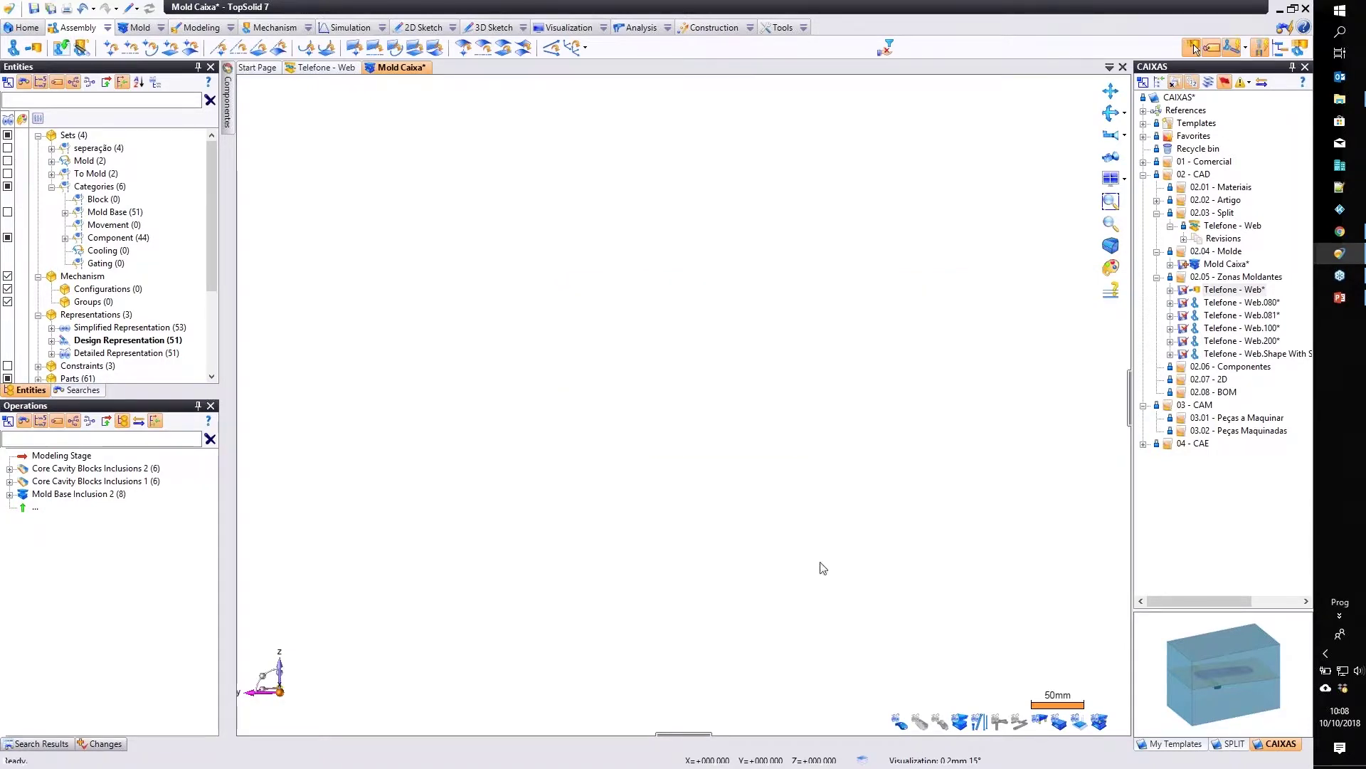
Show the To Mold set and exclude both Telefone - Web (Simplified Representation) assemblies, <1836> and <1743>, from the Design Representation.
left_click(7, 173)
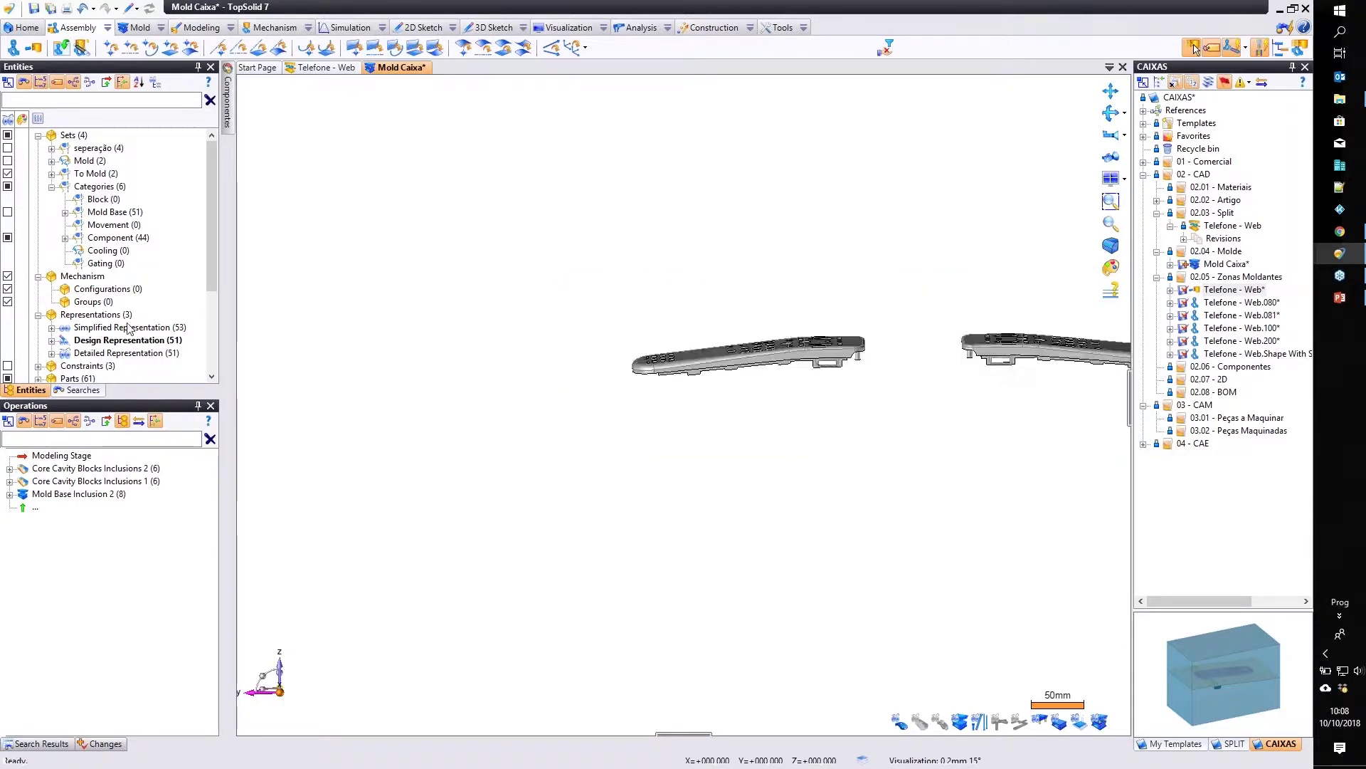
right_click(130, 341)
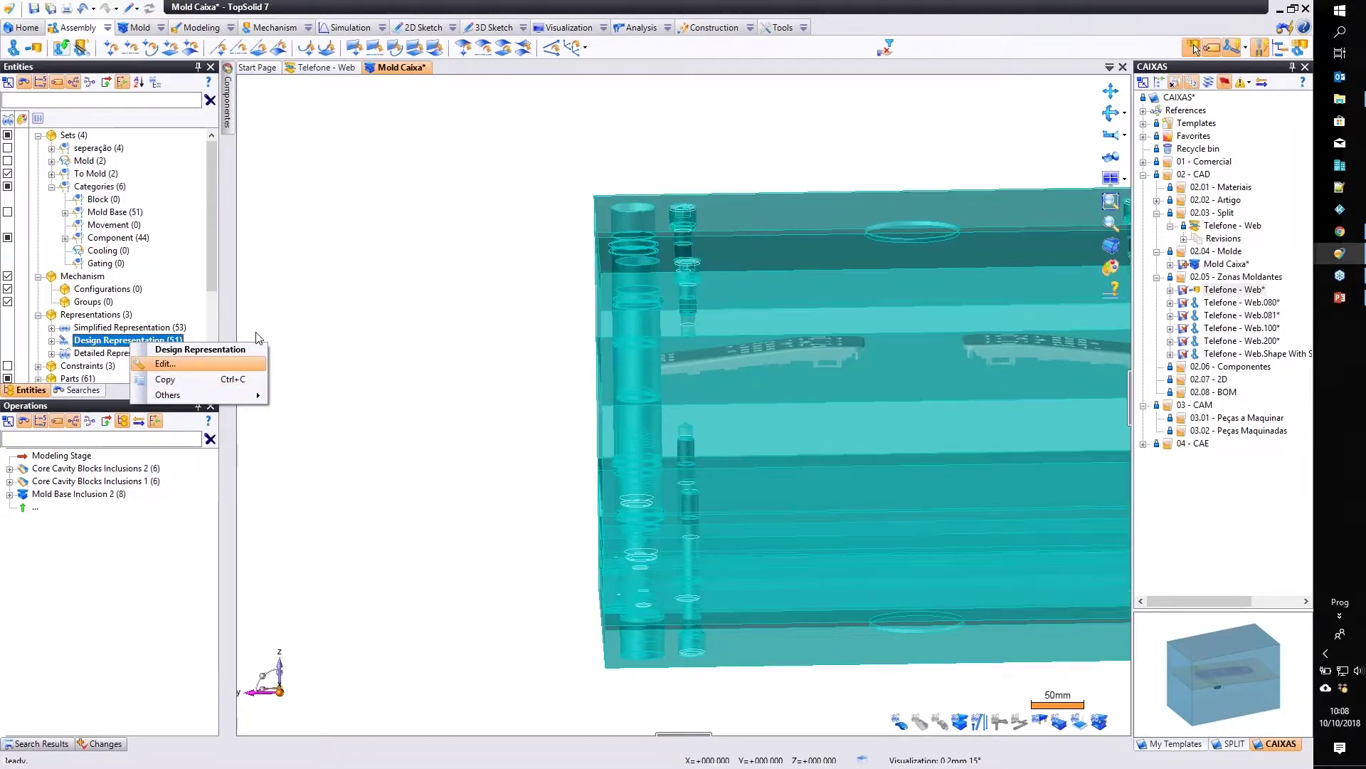
left_click(165, 364)
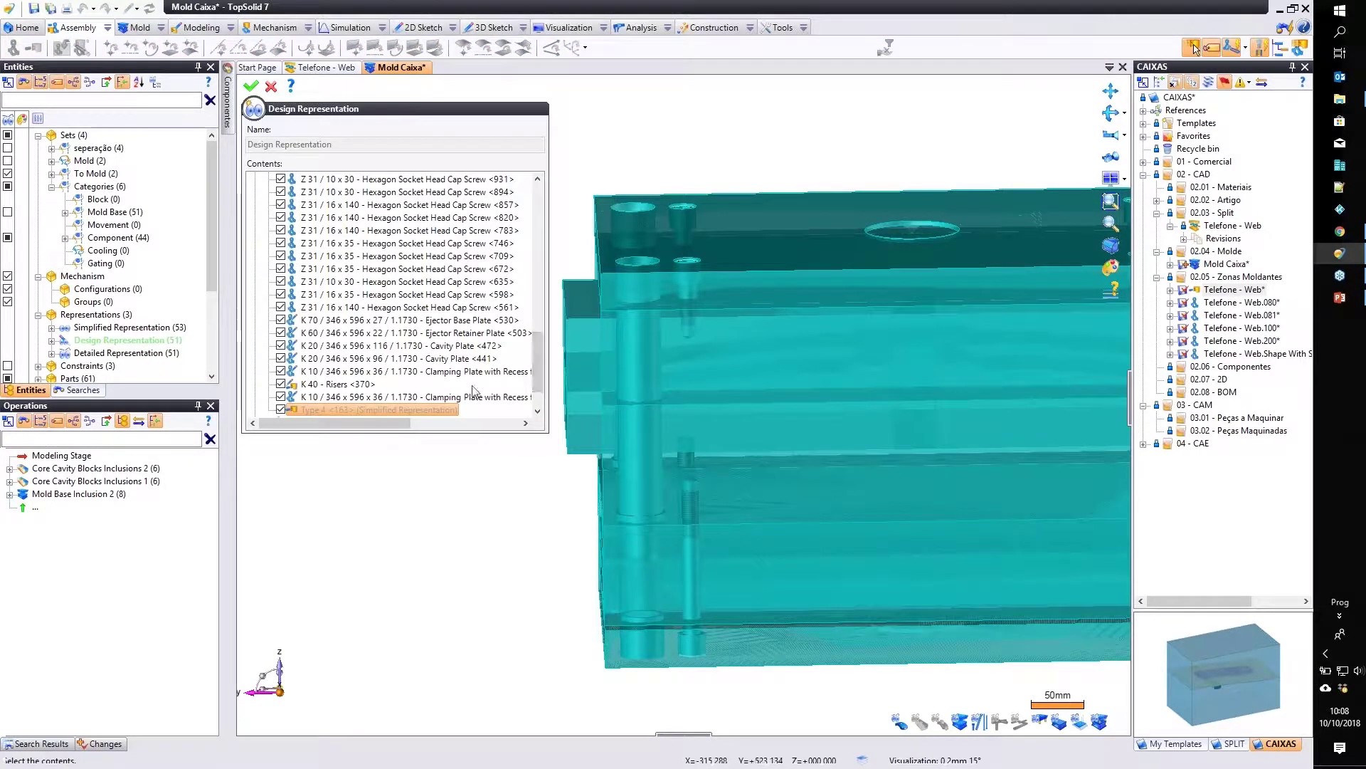
scroll(285, 269, "up", 15)
left_click(281, 256)
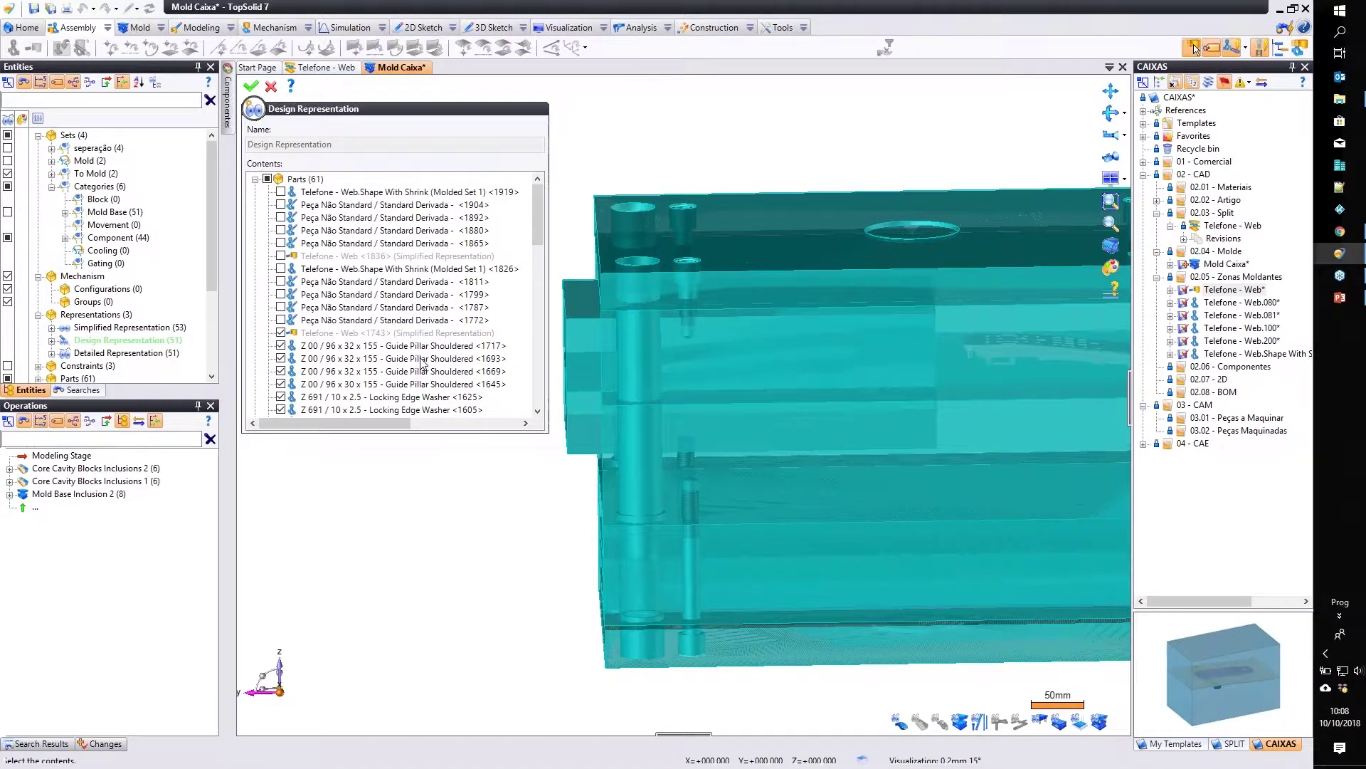
left_click(281, 333)
scroll(585, 377, "down", 3)
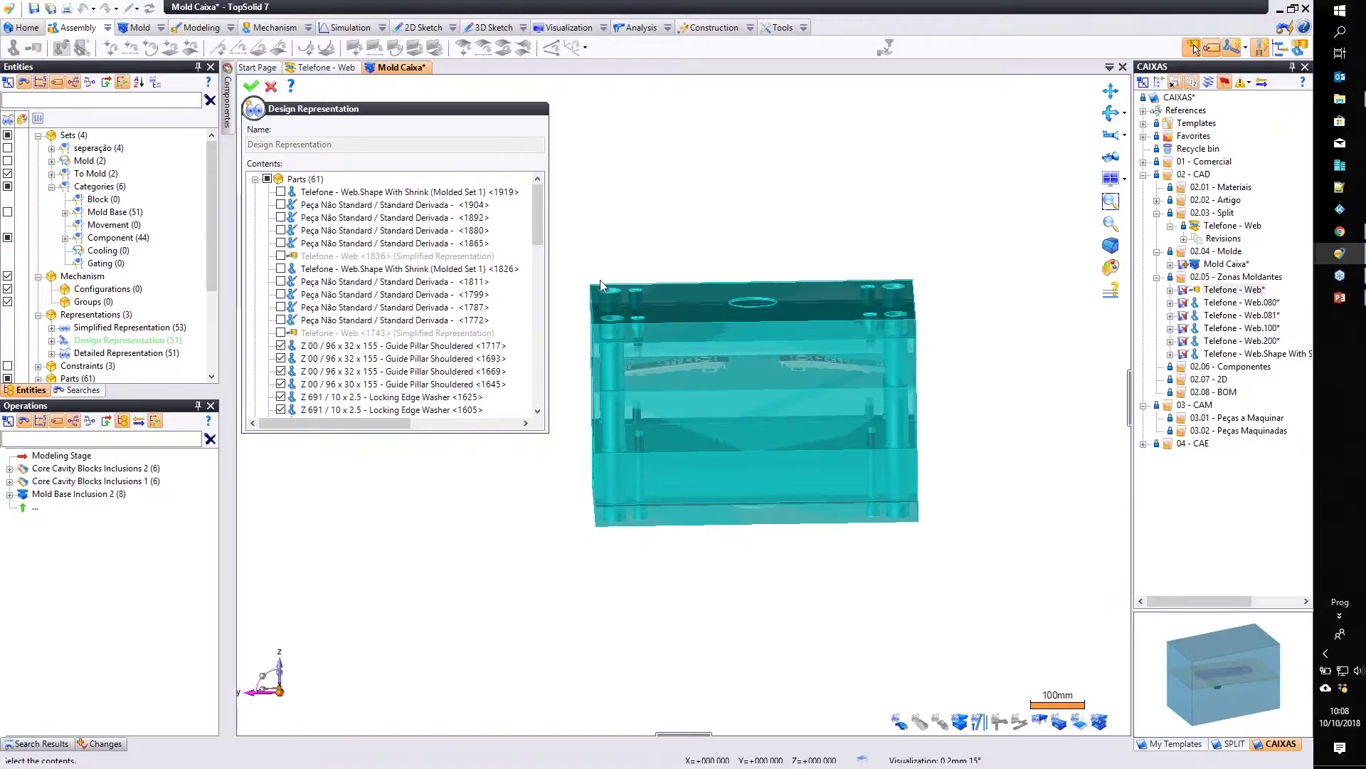
scroll(600, 285, "down", 2)
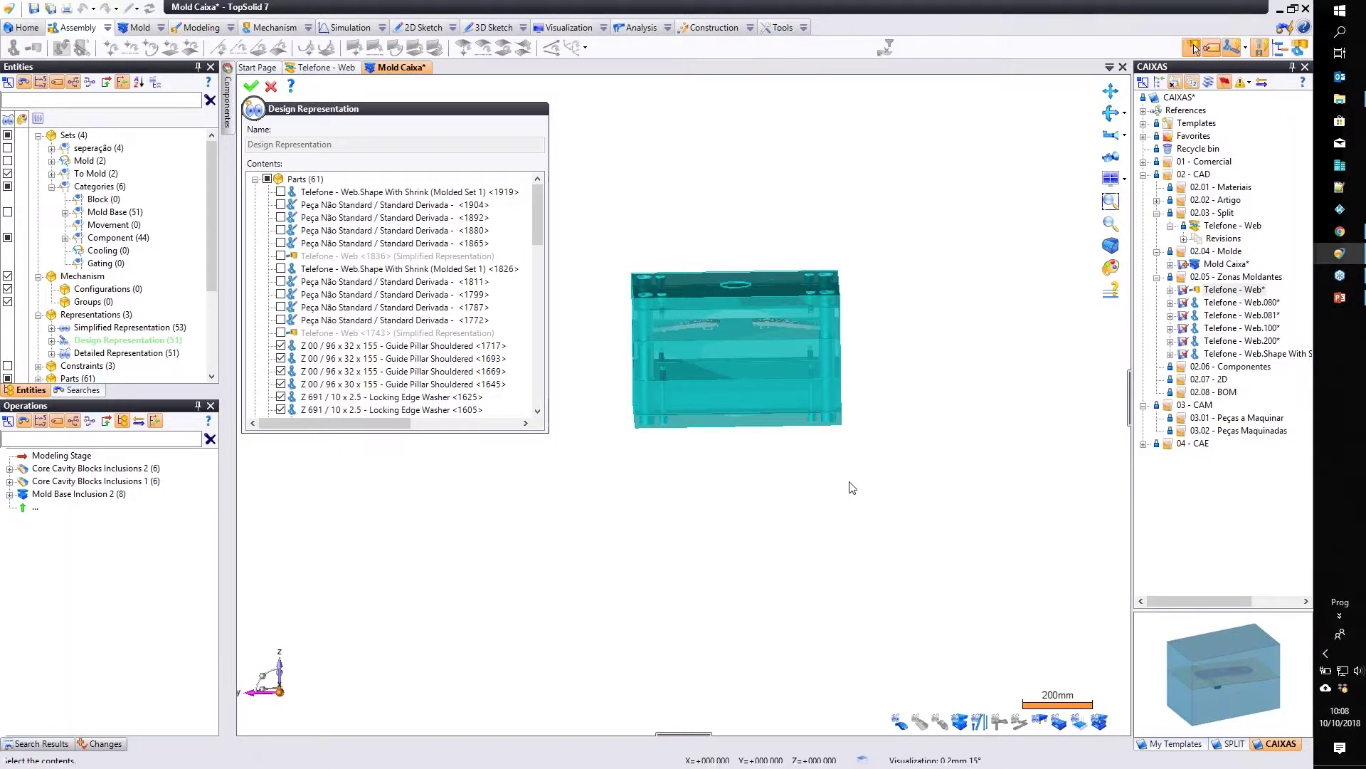
right_click(662, 481)
left_click(685, 489)
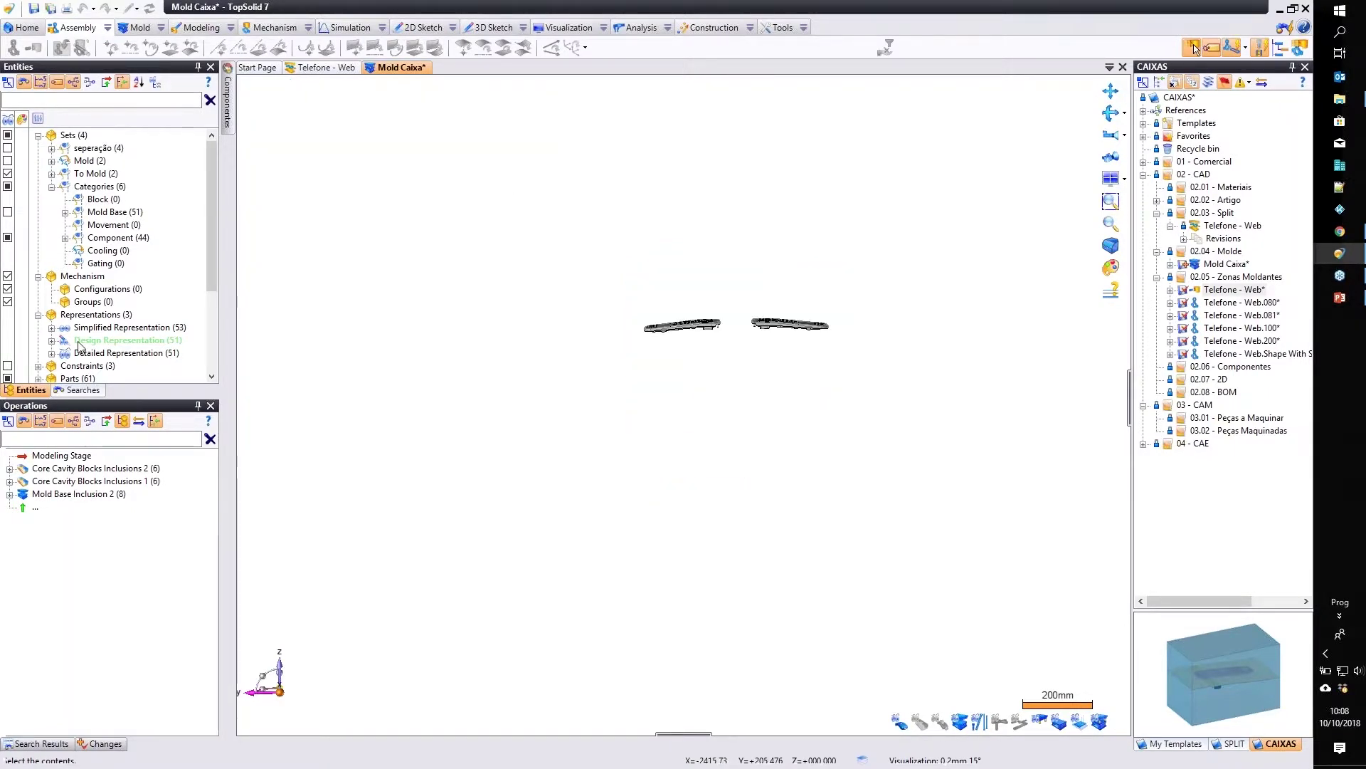
Exclude the same two Telefone - Web (Simplified Representation) assemblies from the Detailed Representation.
right_click(131, 353)
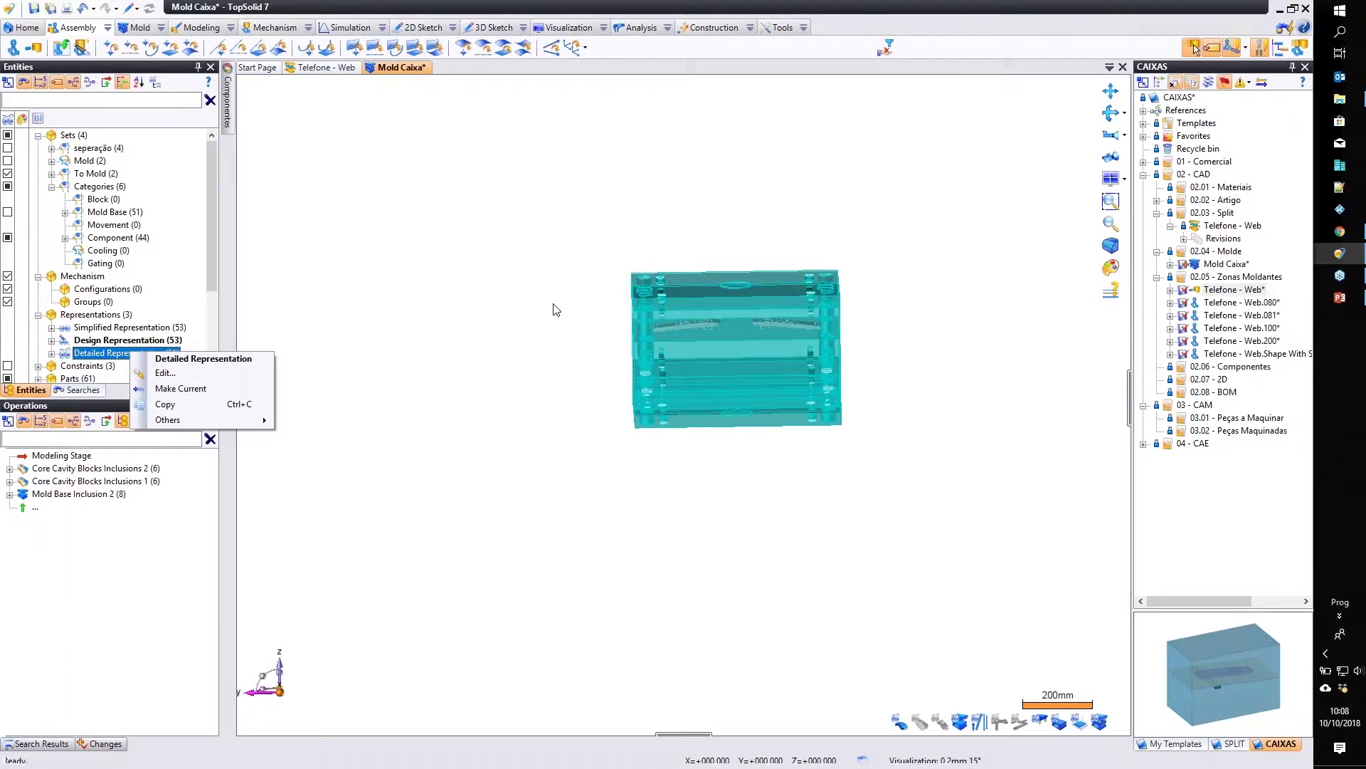
left_click(165, 373)
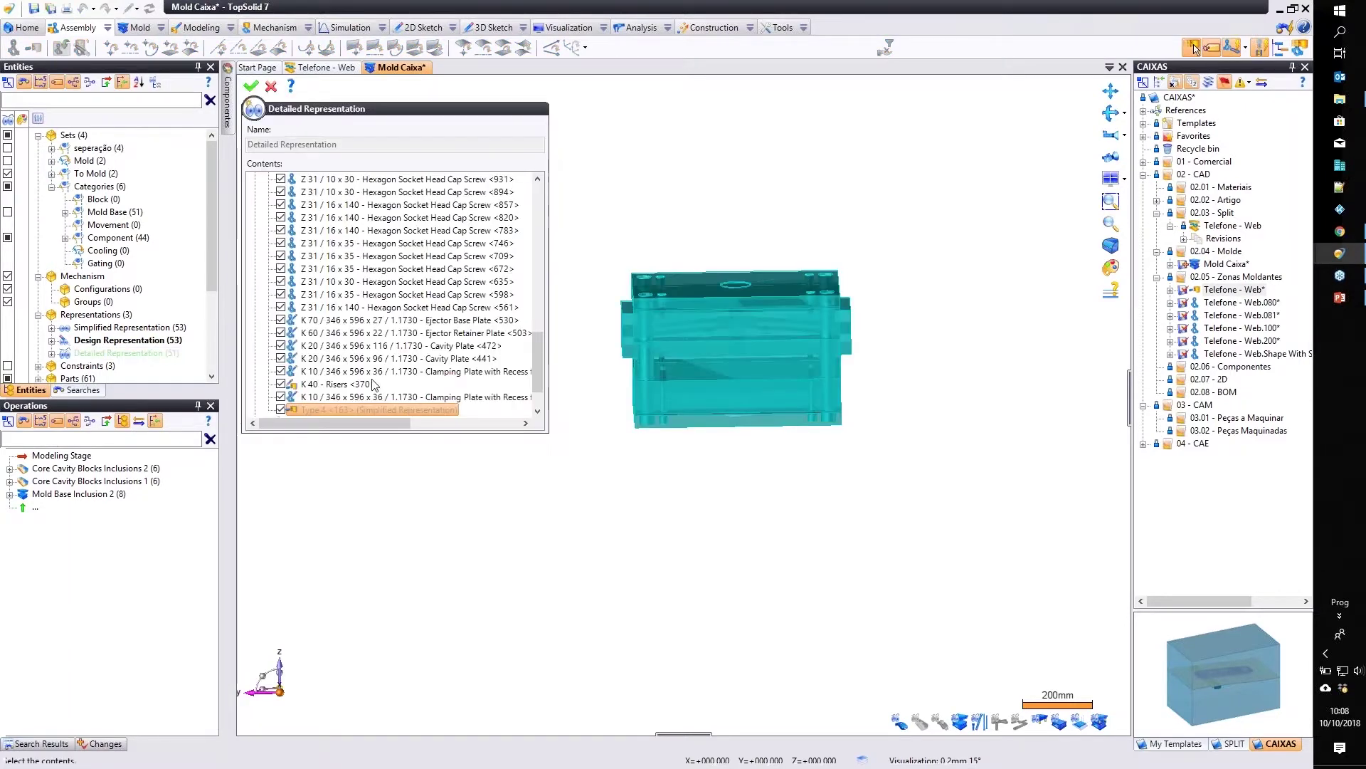
scroll(373, 384, "up", 10)
scroll(281, 334, "up", 5)
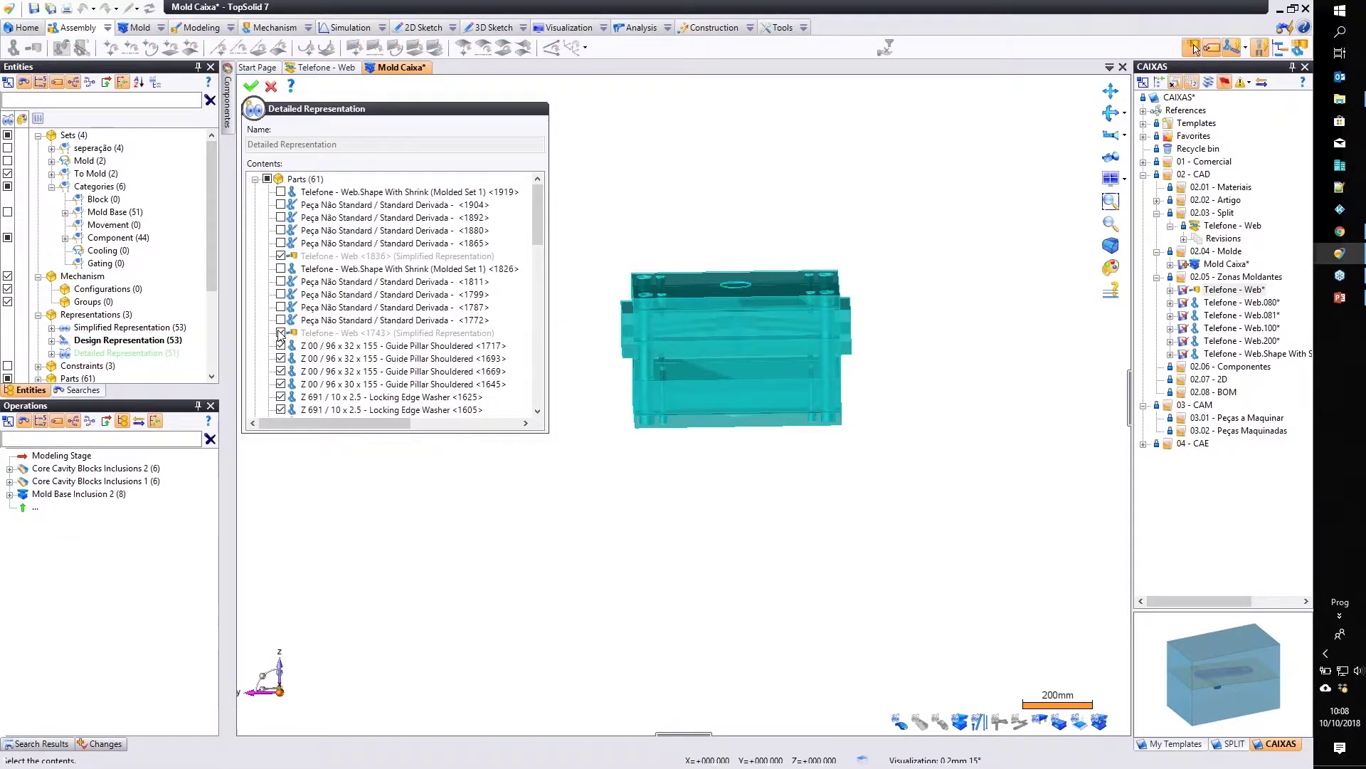
left_click(280, 257)
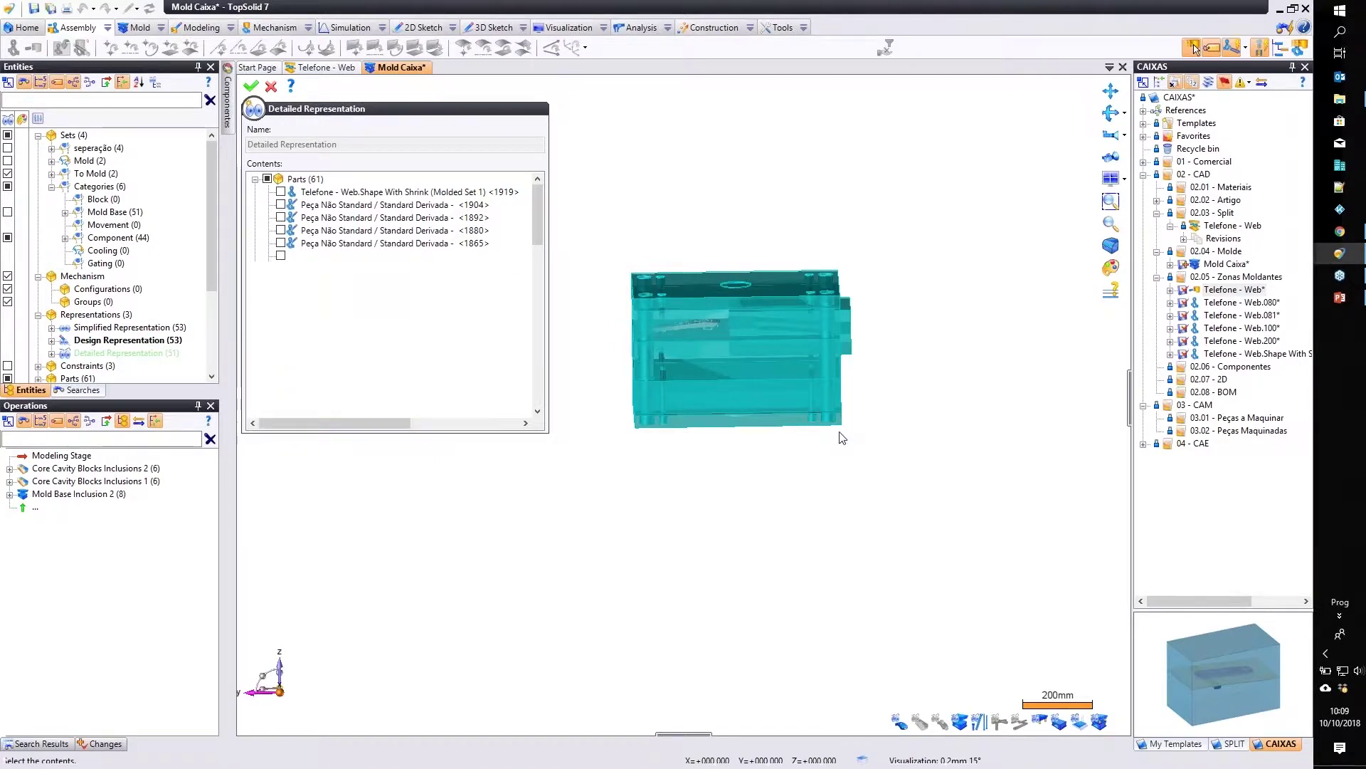
left_click(270, 87)
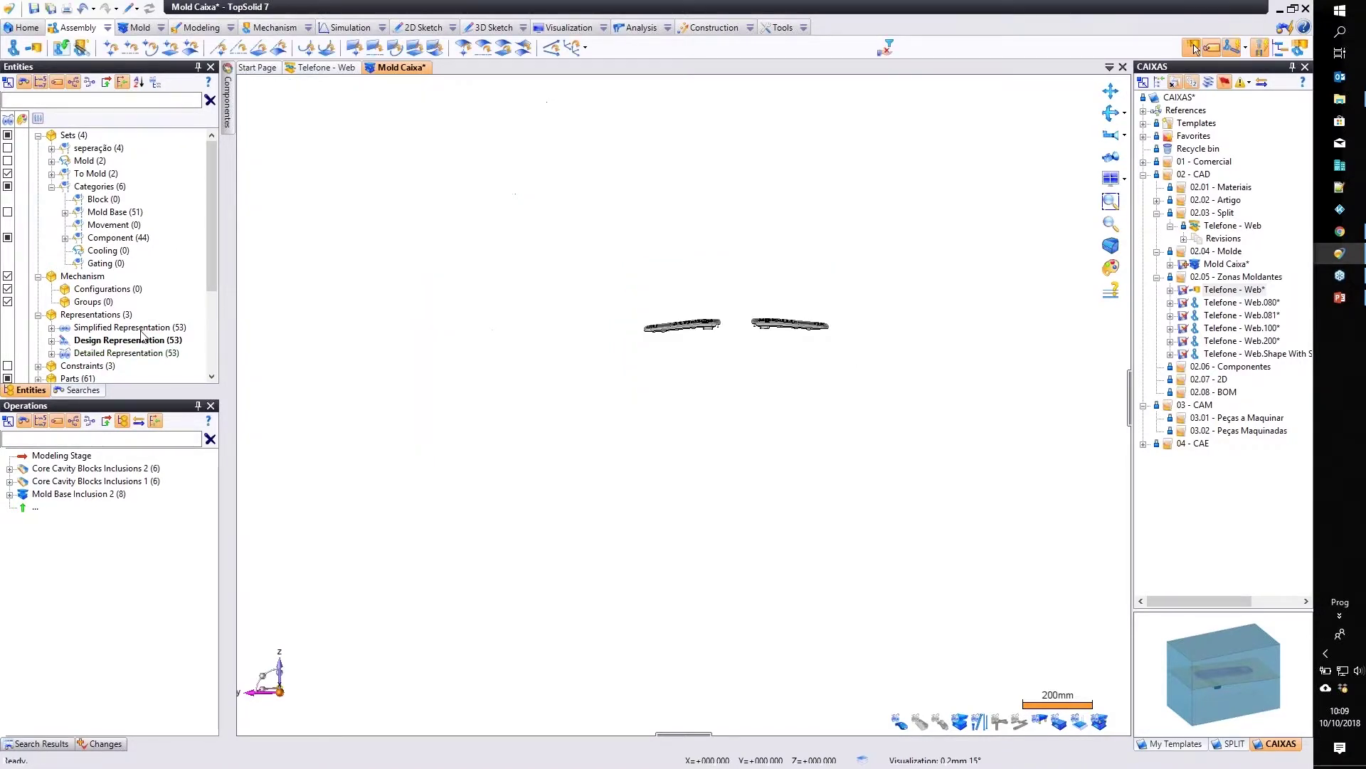
Check the B Side display and delete the six Peça Não Standard / Standard Derivada parts from the B Side set under Mold.
left_click(1059, 723)
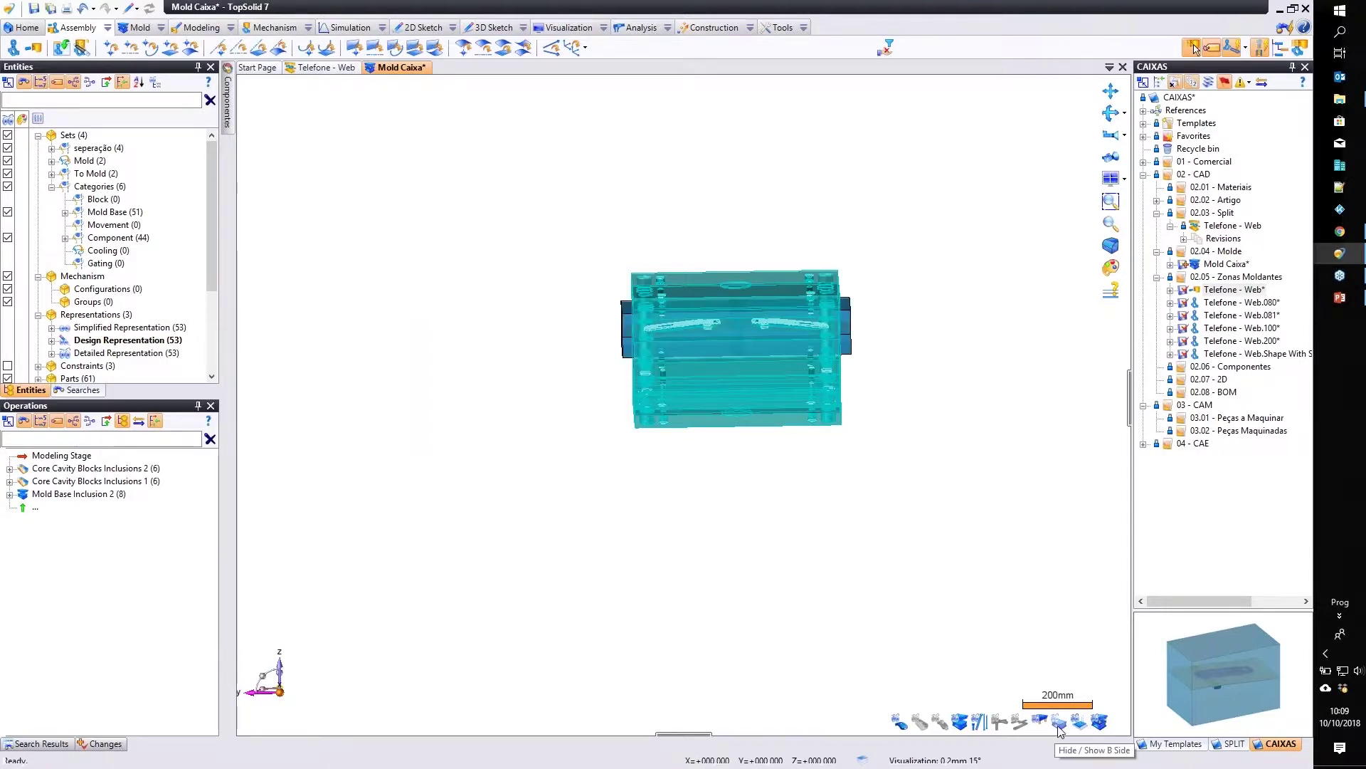
left_click(1058, 725)
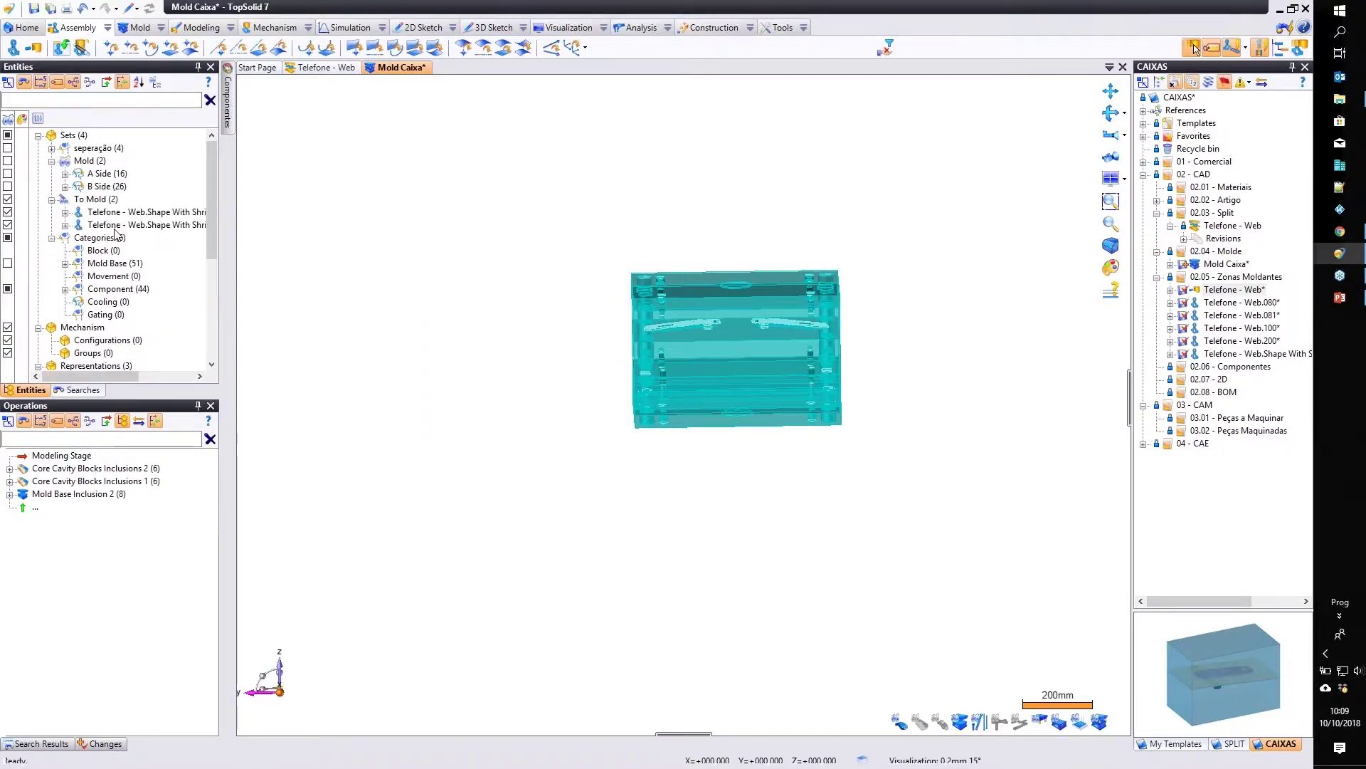
left_click(65, 188)
left_click(132, 149)
left_click(142, 200, "shift")
right_click(142, 213)
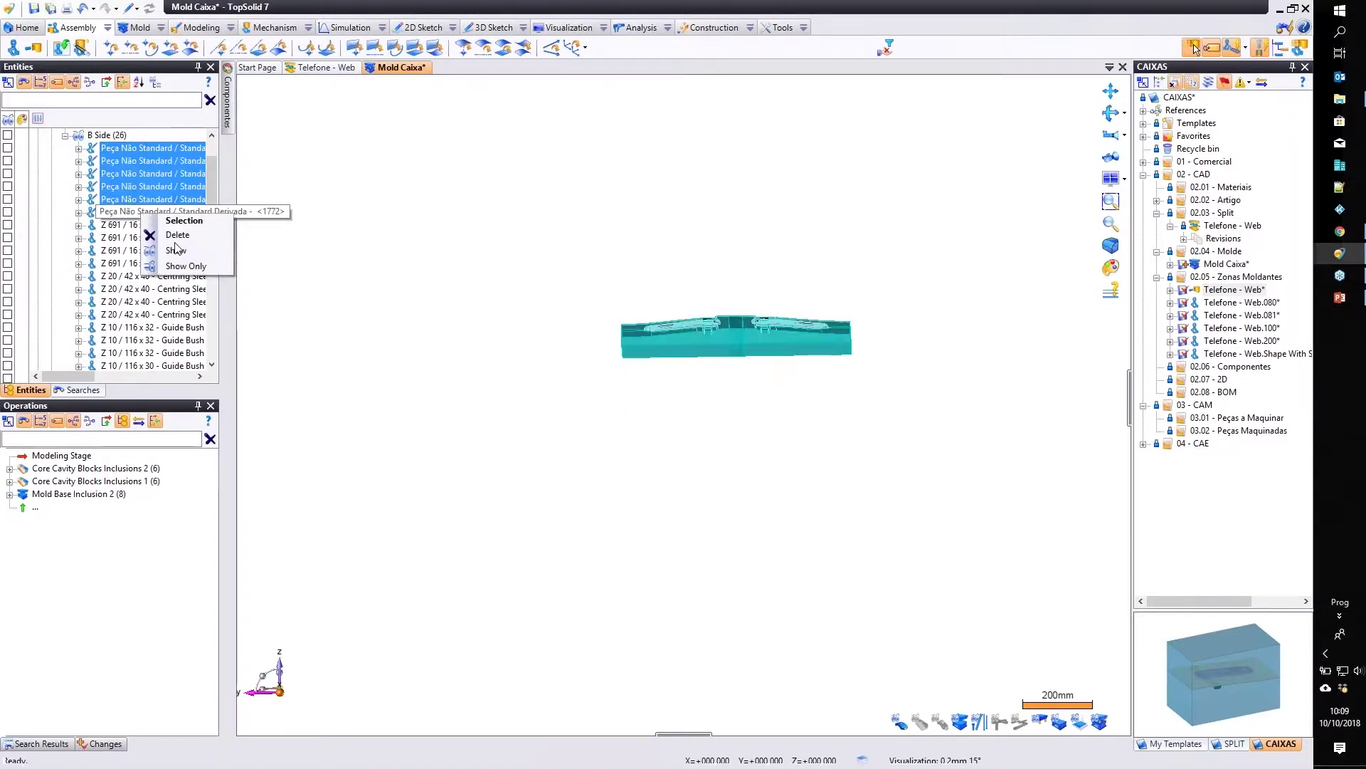
left_click(177, 235)
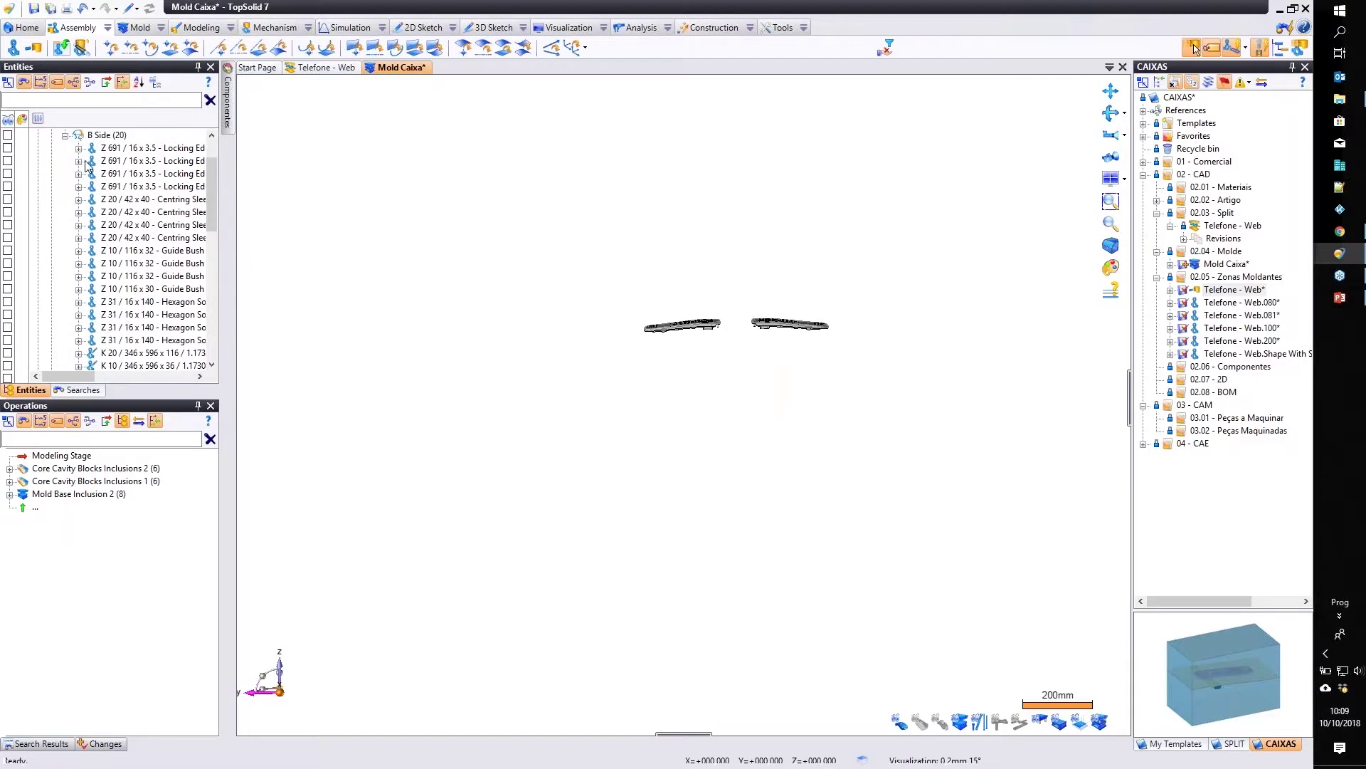
Delete the two Peça Não Standard / Standard Derivada parts from the A Side set under Mold.
left_click(66, 136)
left_click(65, 161)
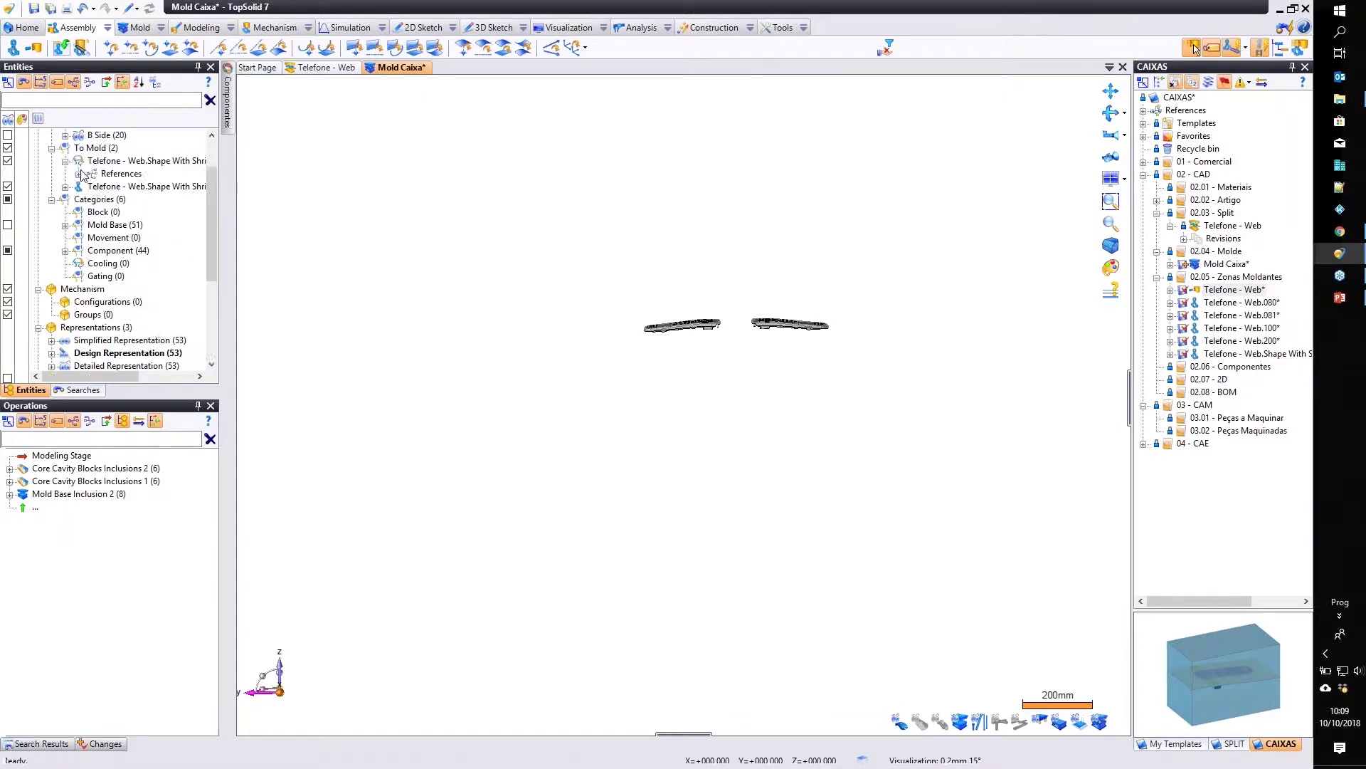
scroll(71, 173, "up", 2)
double_click(118, 175)
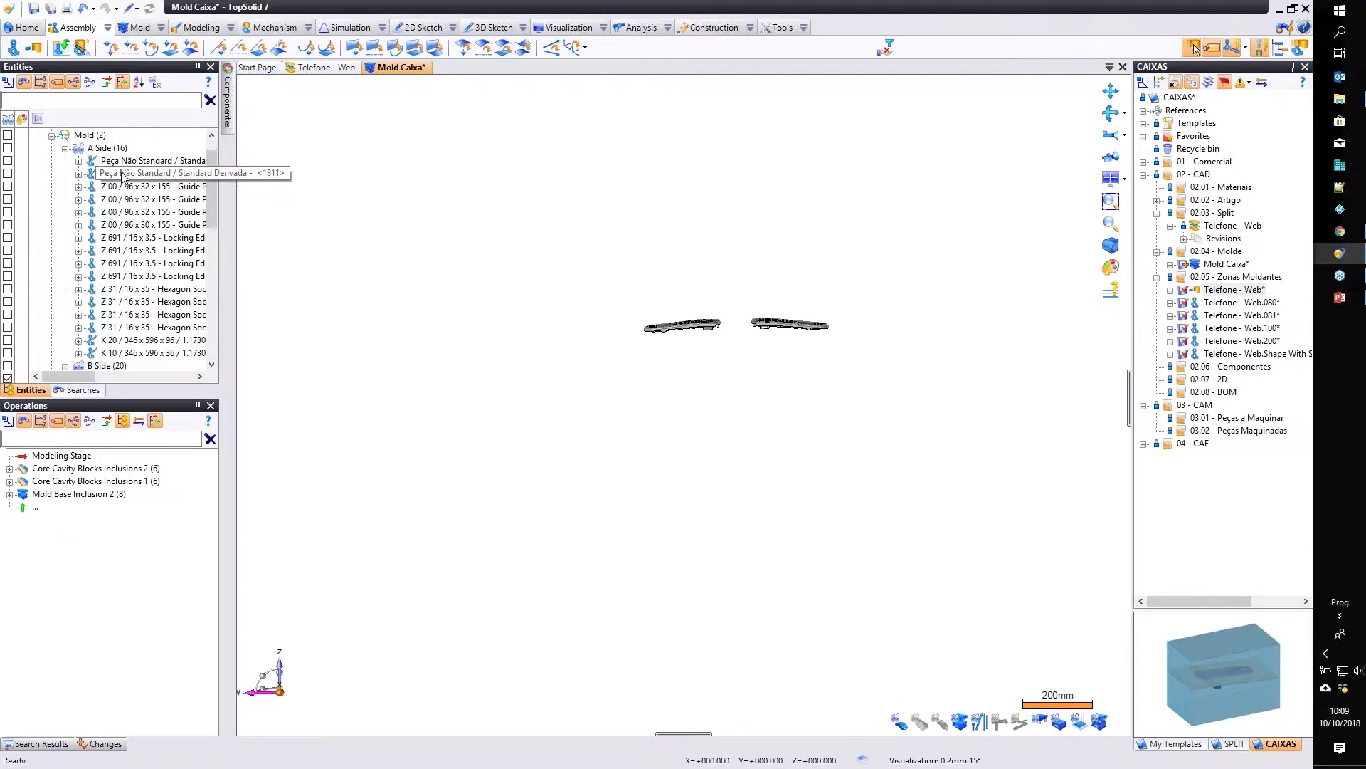
left_click(142, 161)
right_click(143, 162)
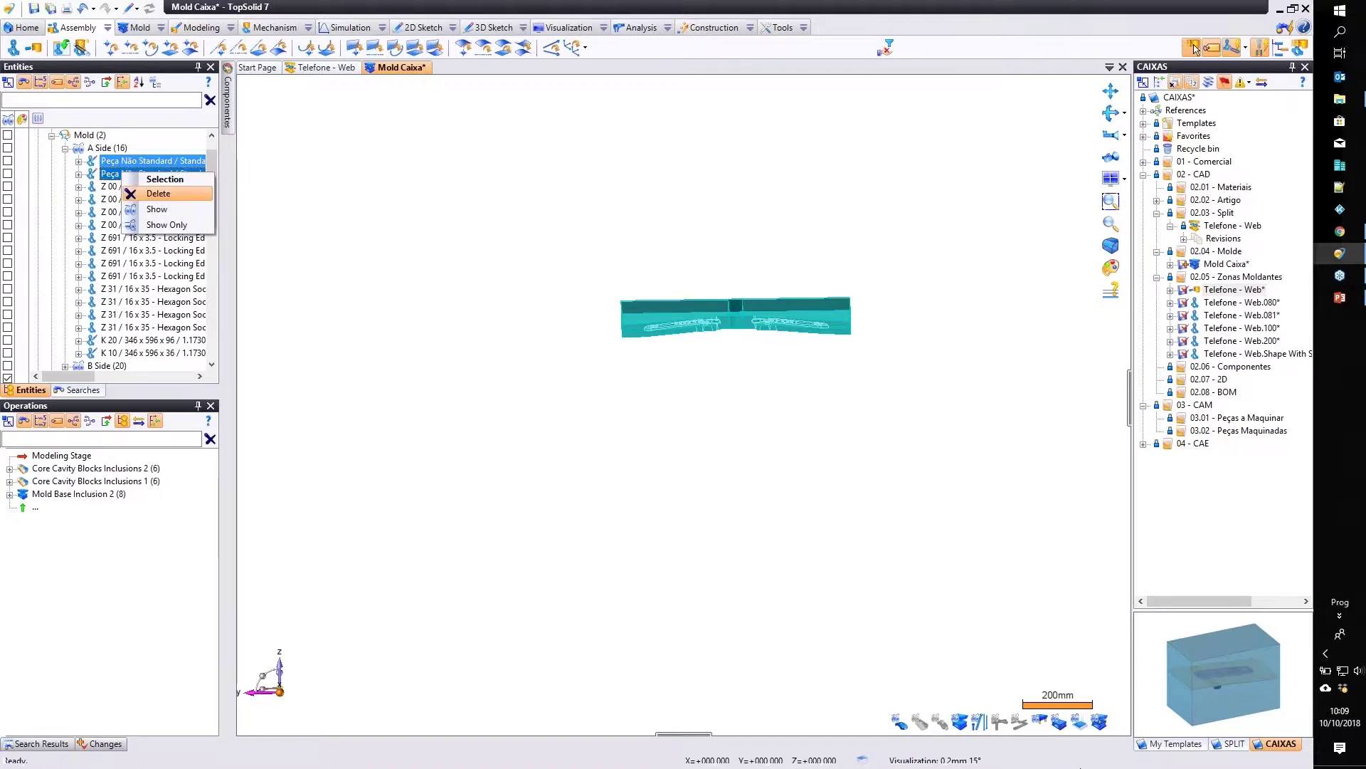
left_click(159, 195)
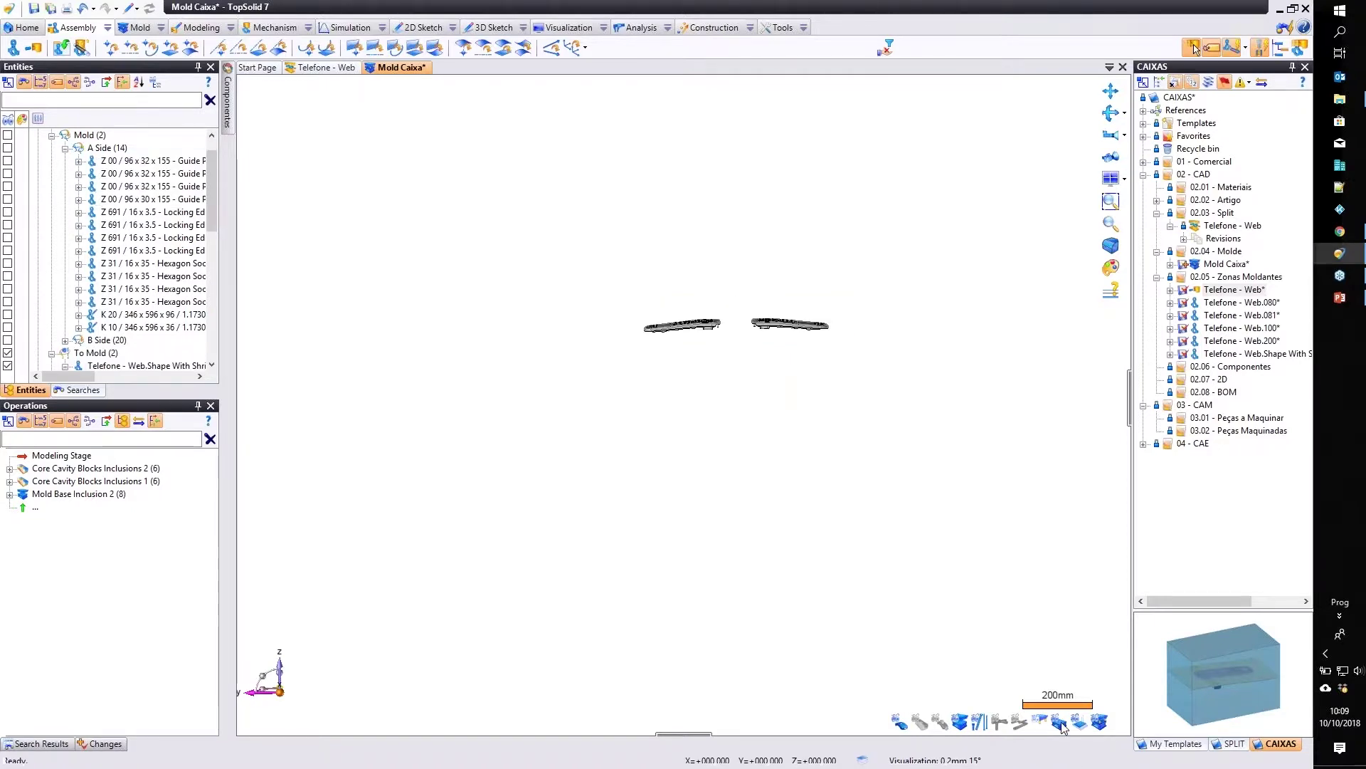
Show the mold's B Side plates together with the two Telefone - Web shapes, leaving the A Side hidden.
left_click(1059, 723)
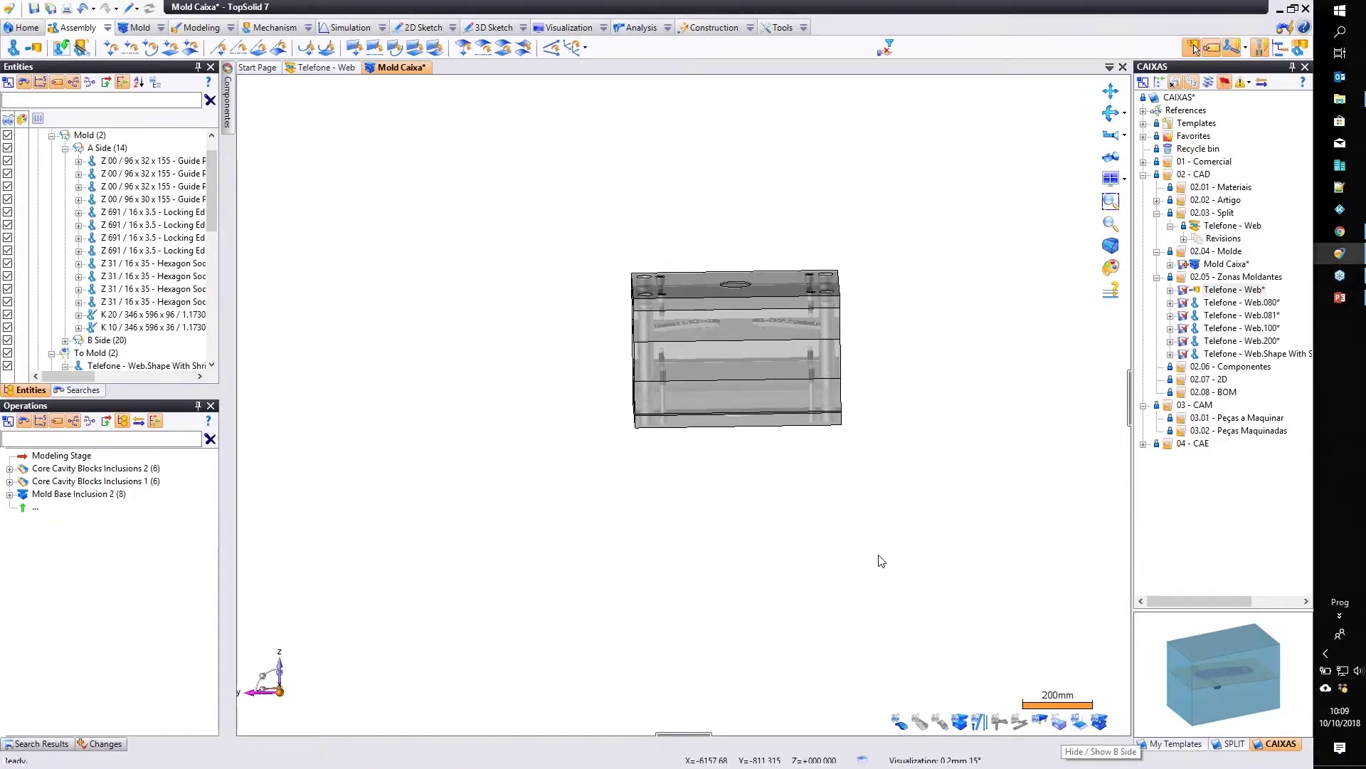
middle_click_drag(720, 352, 673, 313)
scroll(672, 313, "up", 4)
middle_click_drag(635, 510, 661, 311)
scroll(660, 310, "up", 4)
Set the color attribute of both Telefone - Web.Shape With Shrink parts to light red.
left_click(625, 495)
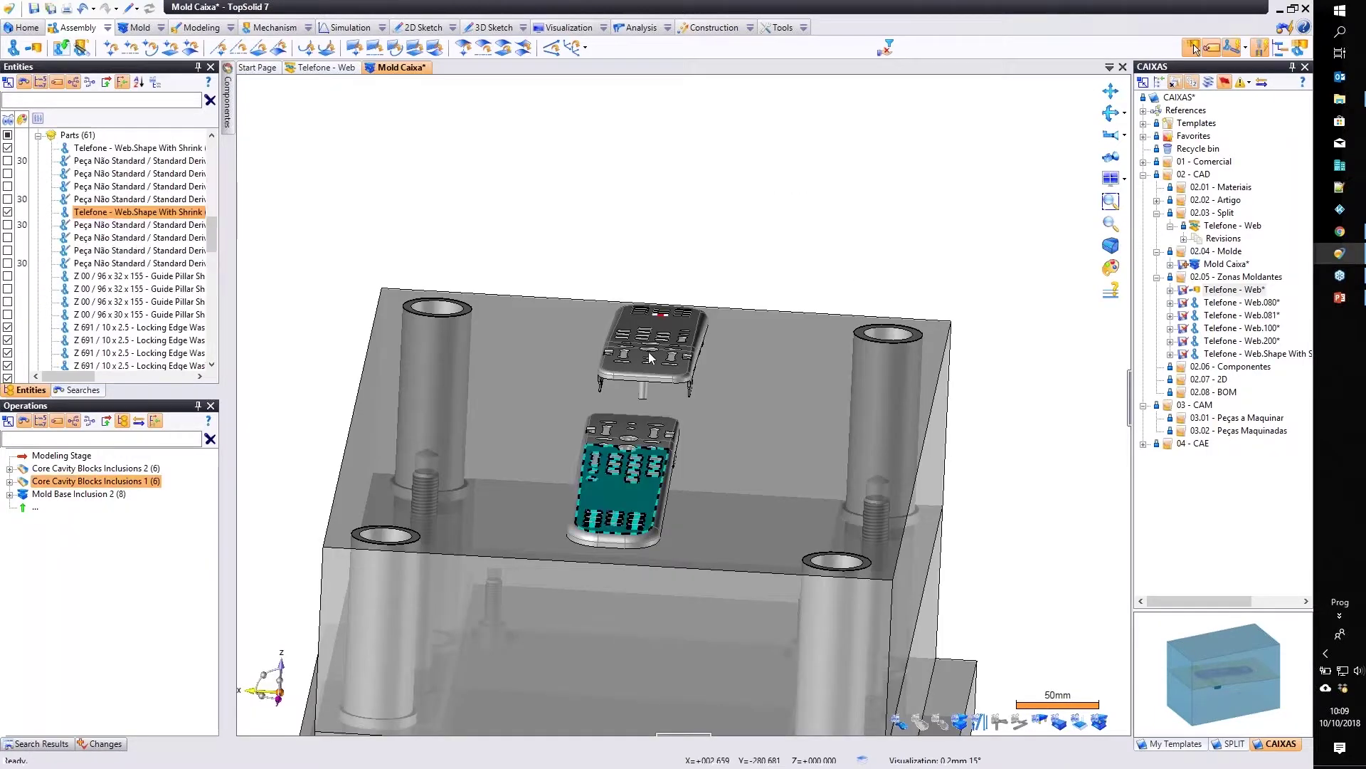
right_click(649, 357)
left_click(687, 443)
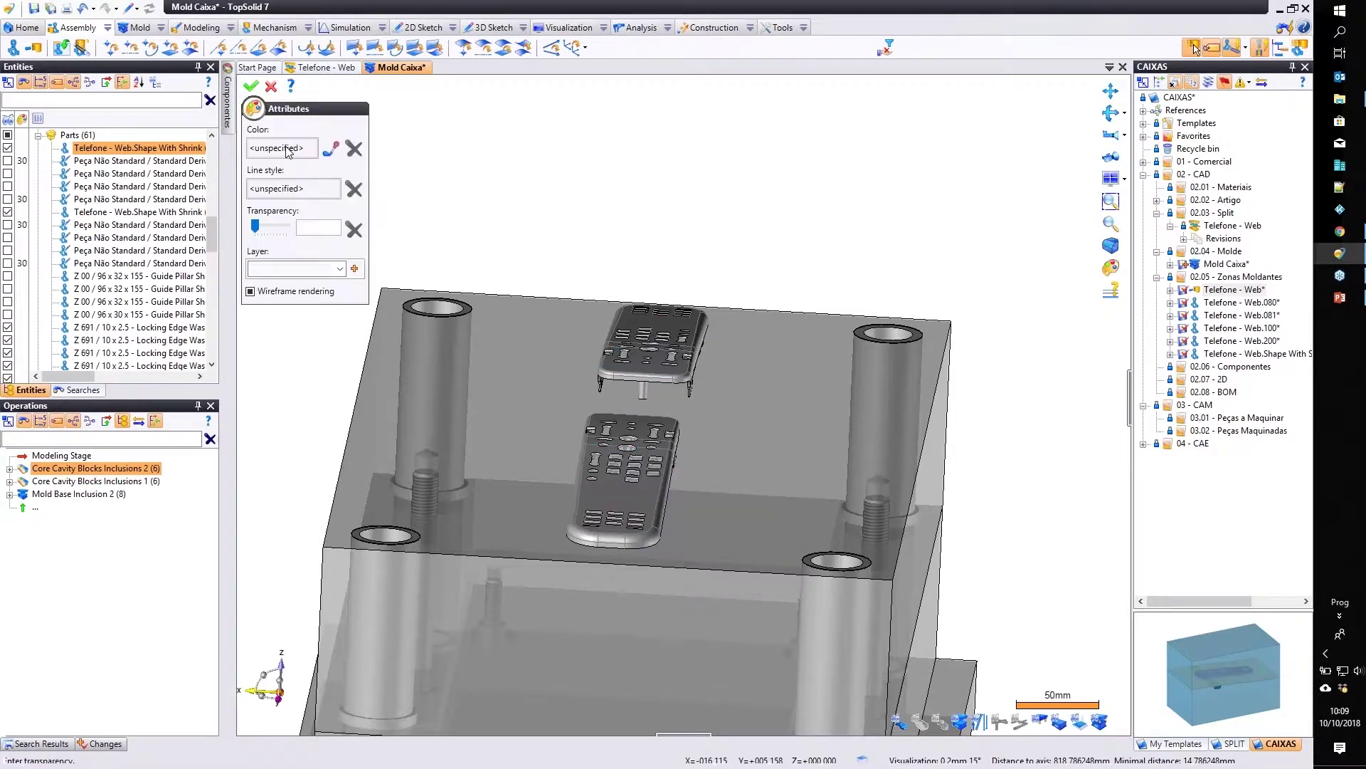
left_click(288, 152)
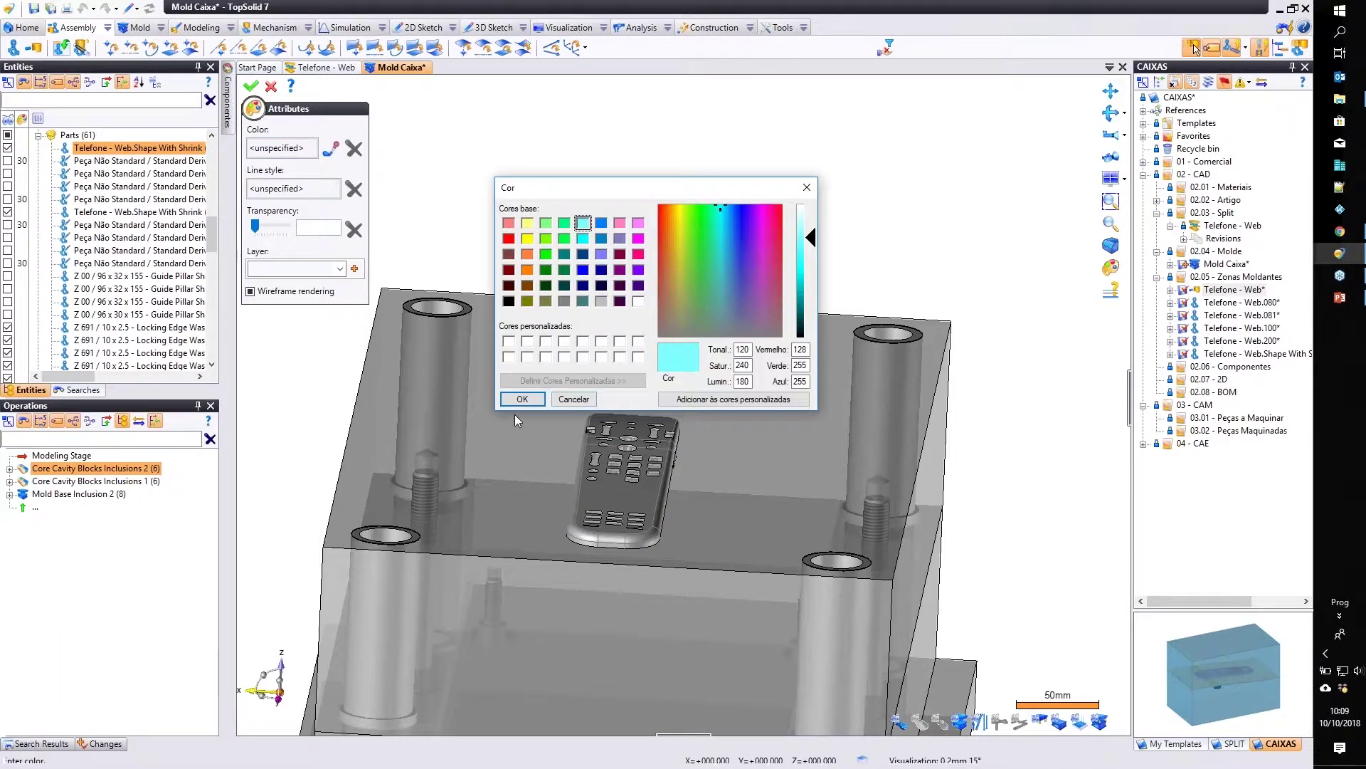
left_click(508, 223)
left_click(521, 399)
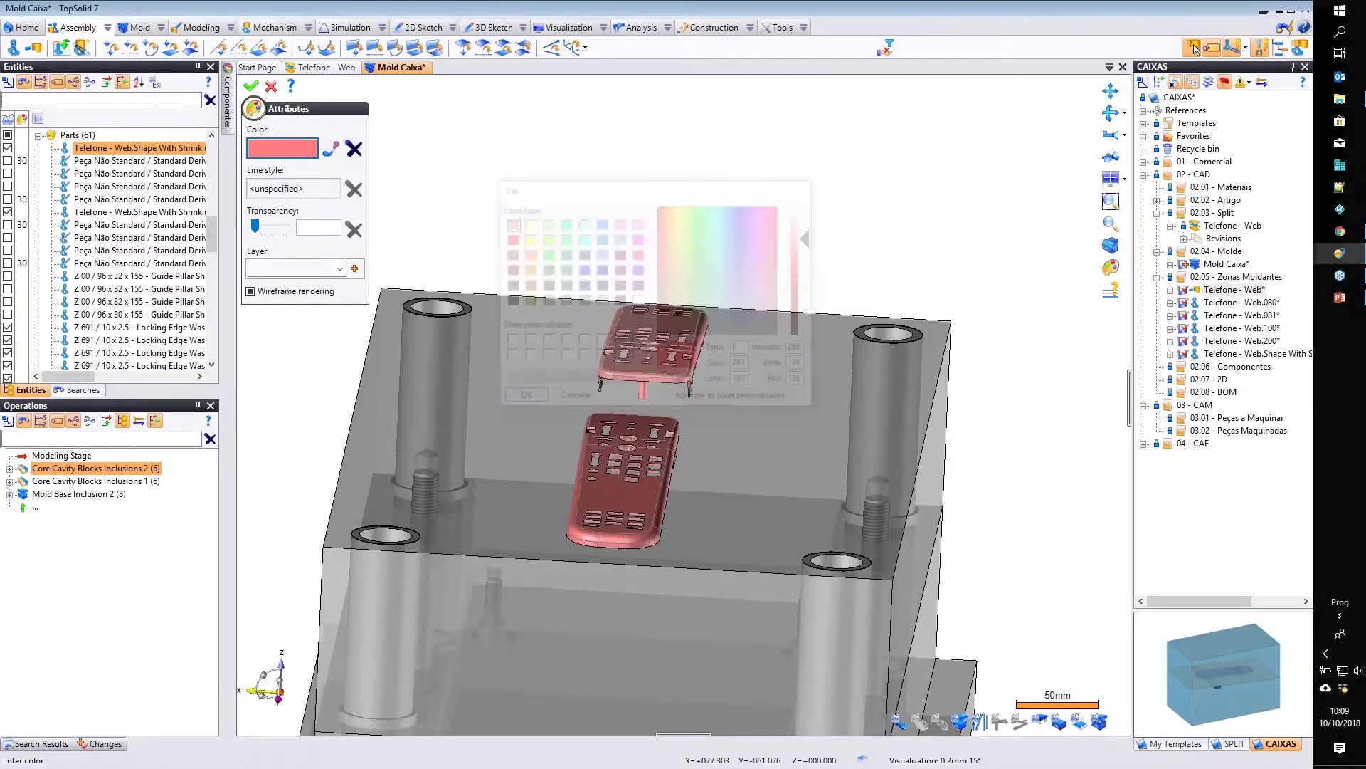
key("Return")
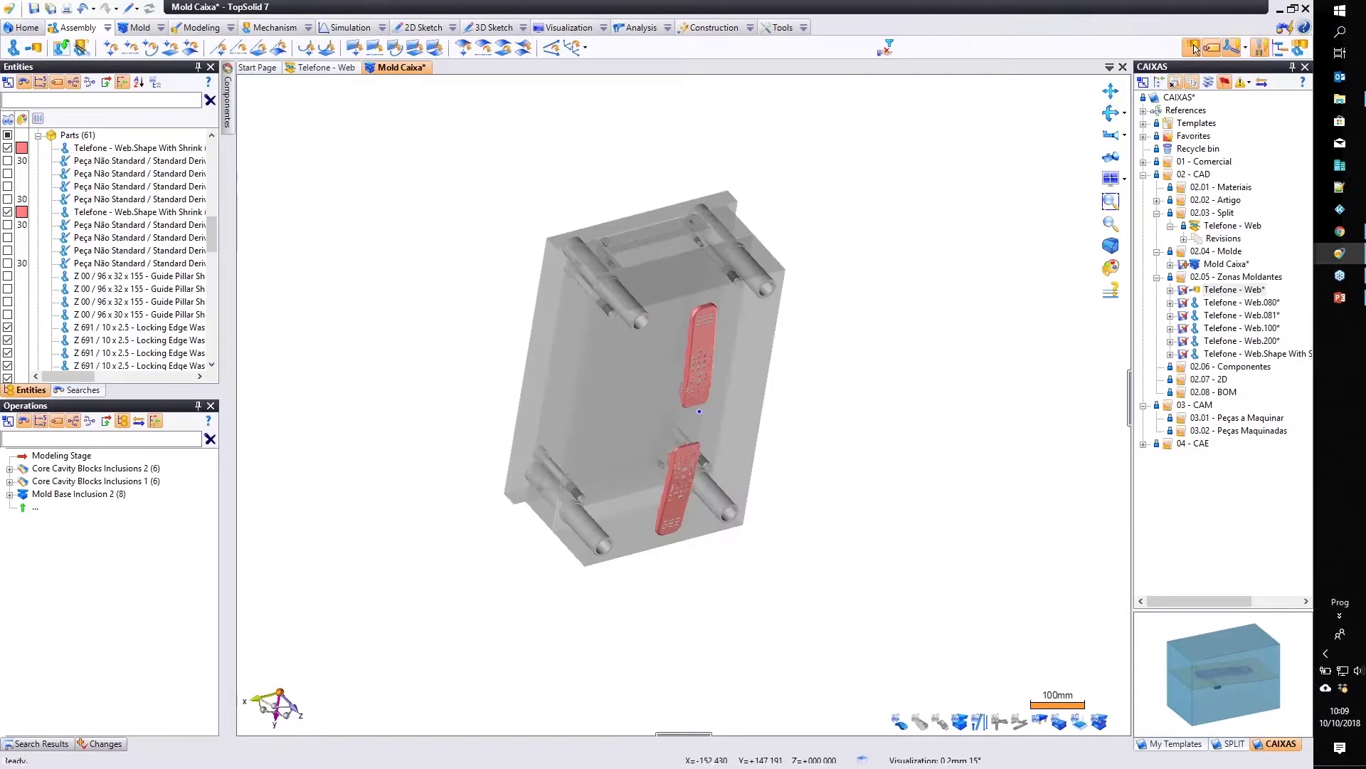
Sketch an axis-parallel rectangle about 160 by 310 mm on the plate's top face, centred on the Y axis around one Telefone - Web shape.
left_click(425, 27)
left_click(138, 47)
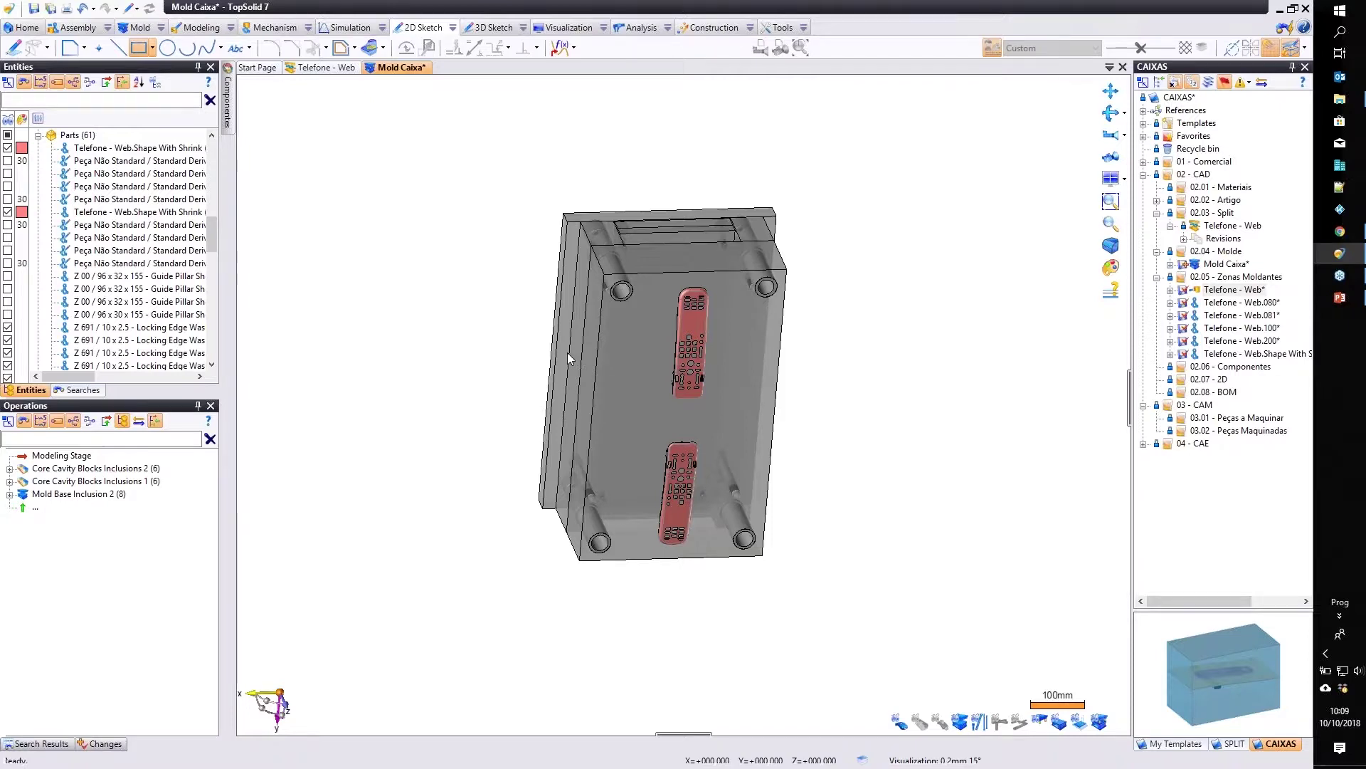
left_click(566, 352)
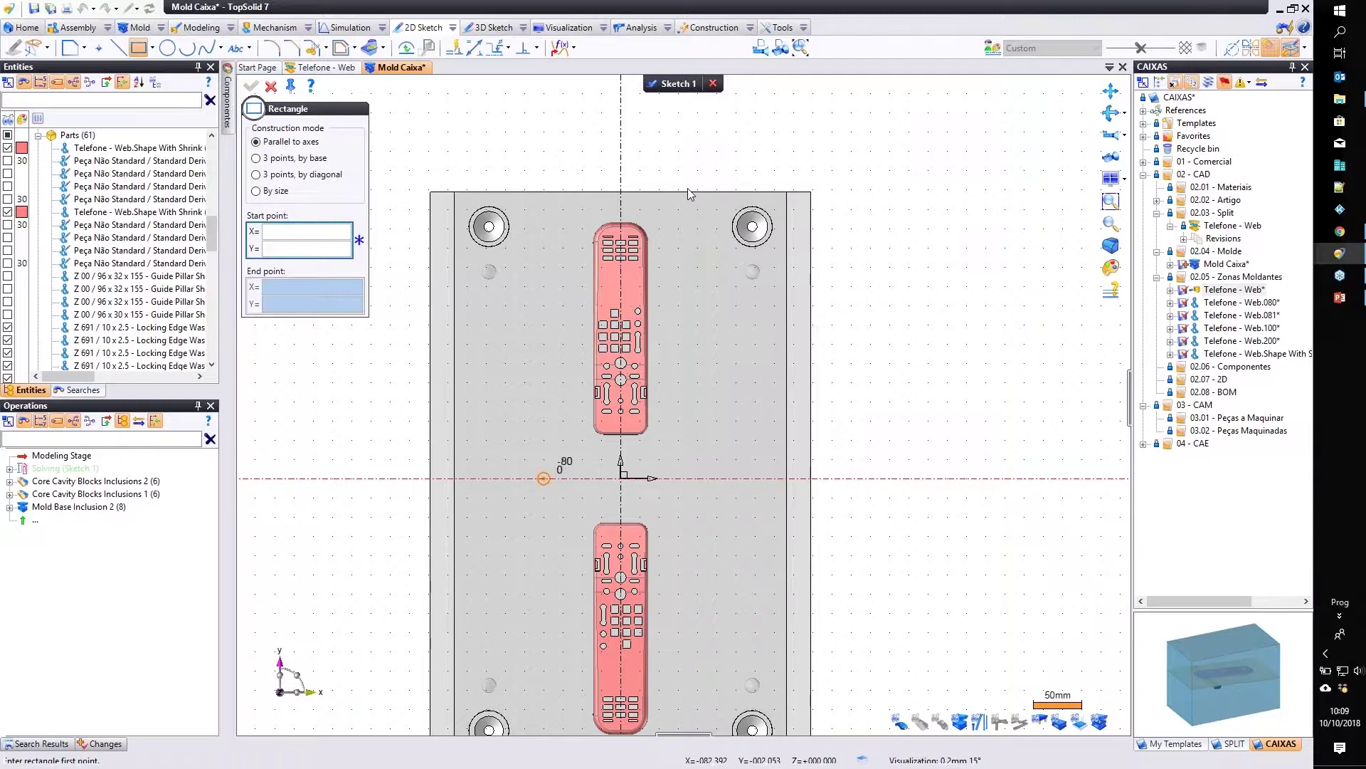
left_click(543, 479)
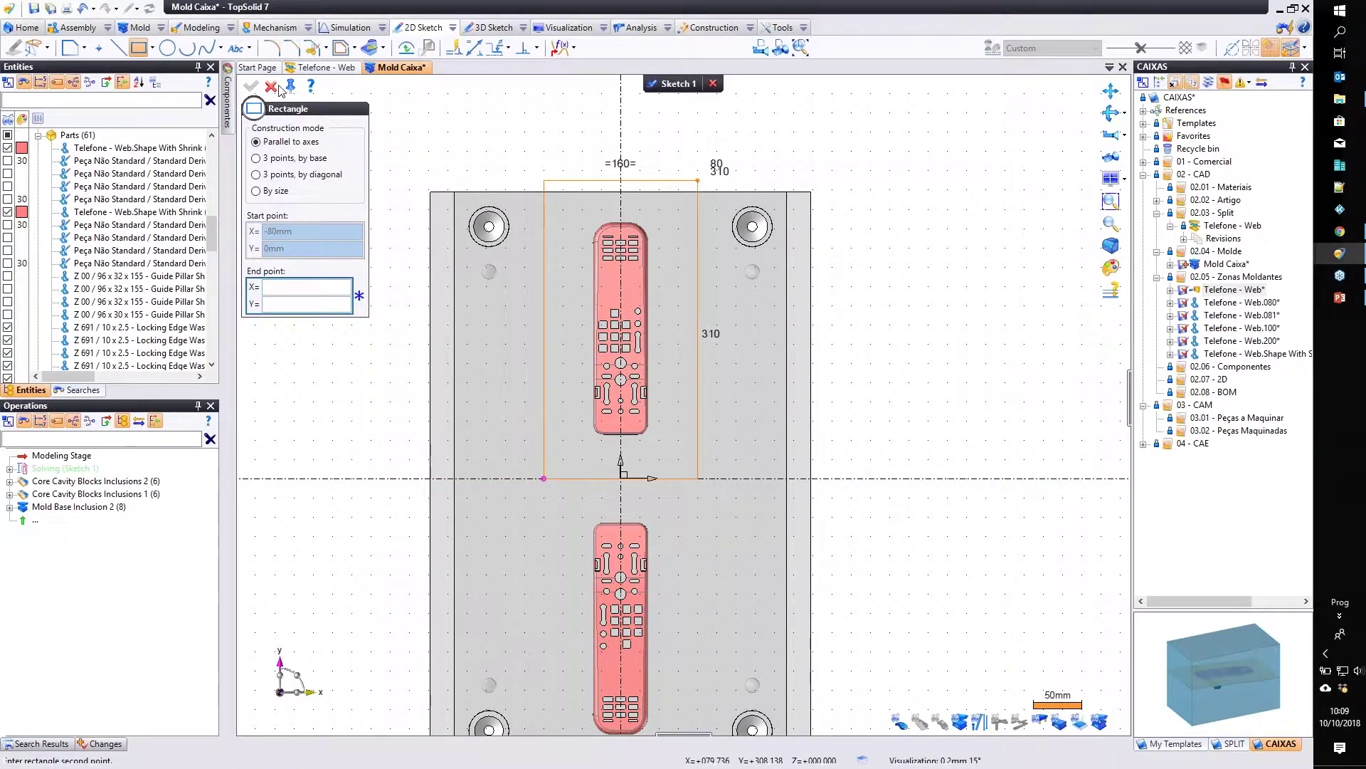
left_click(274, 86)
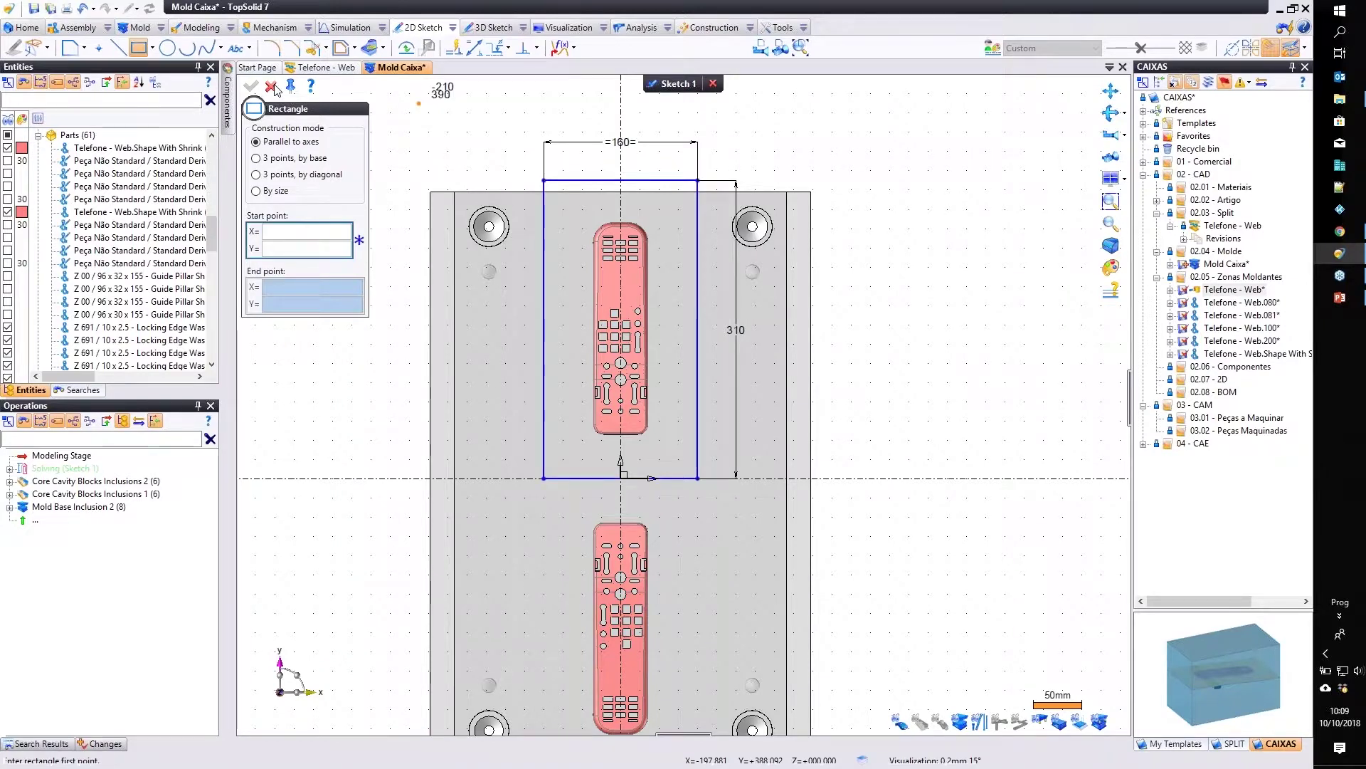
Set the rectangle's length to 306 mm and its width to 136 mm, and finish the sketch.
double_click(776, 335)
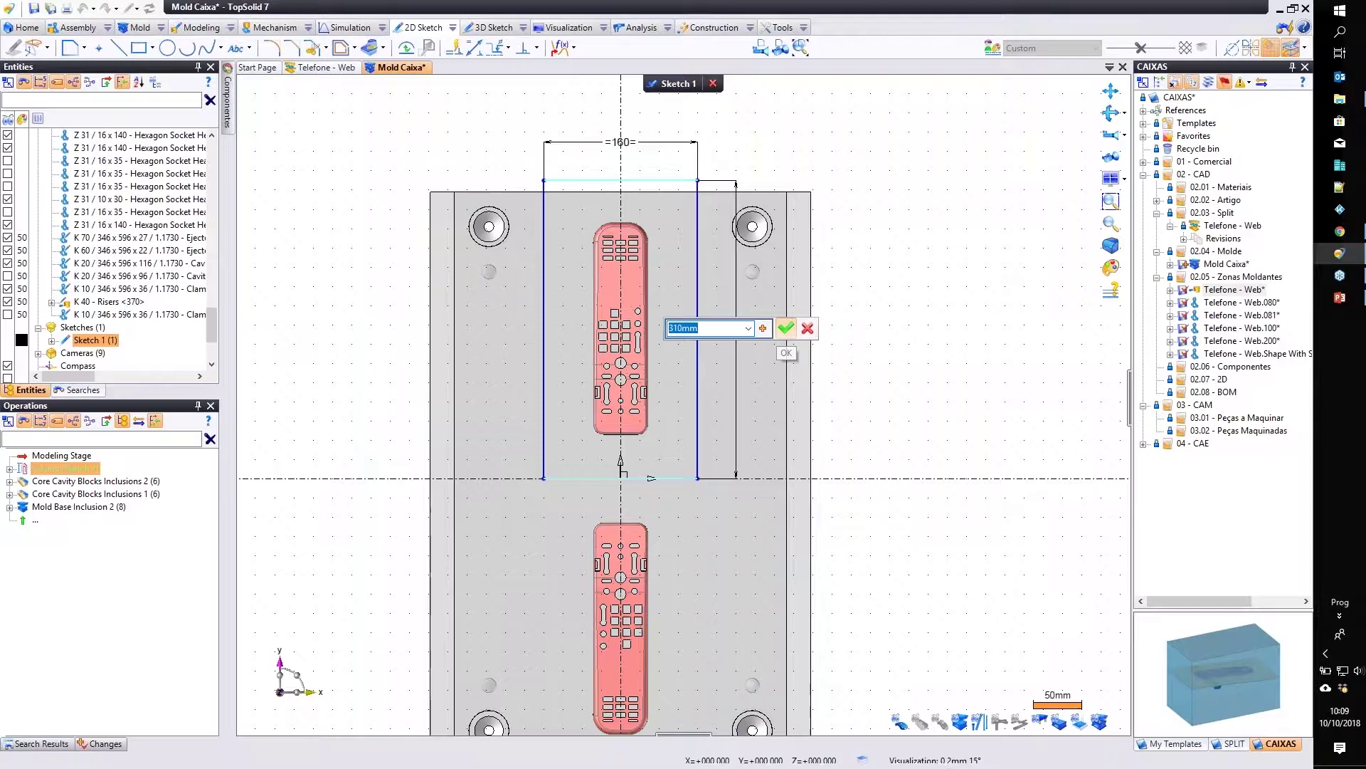
type("306")
key("Return")
double_click(655, 158)
type("1")
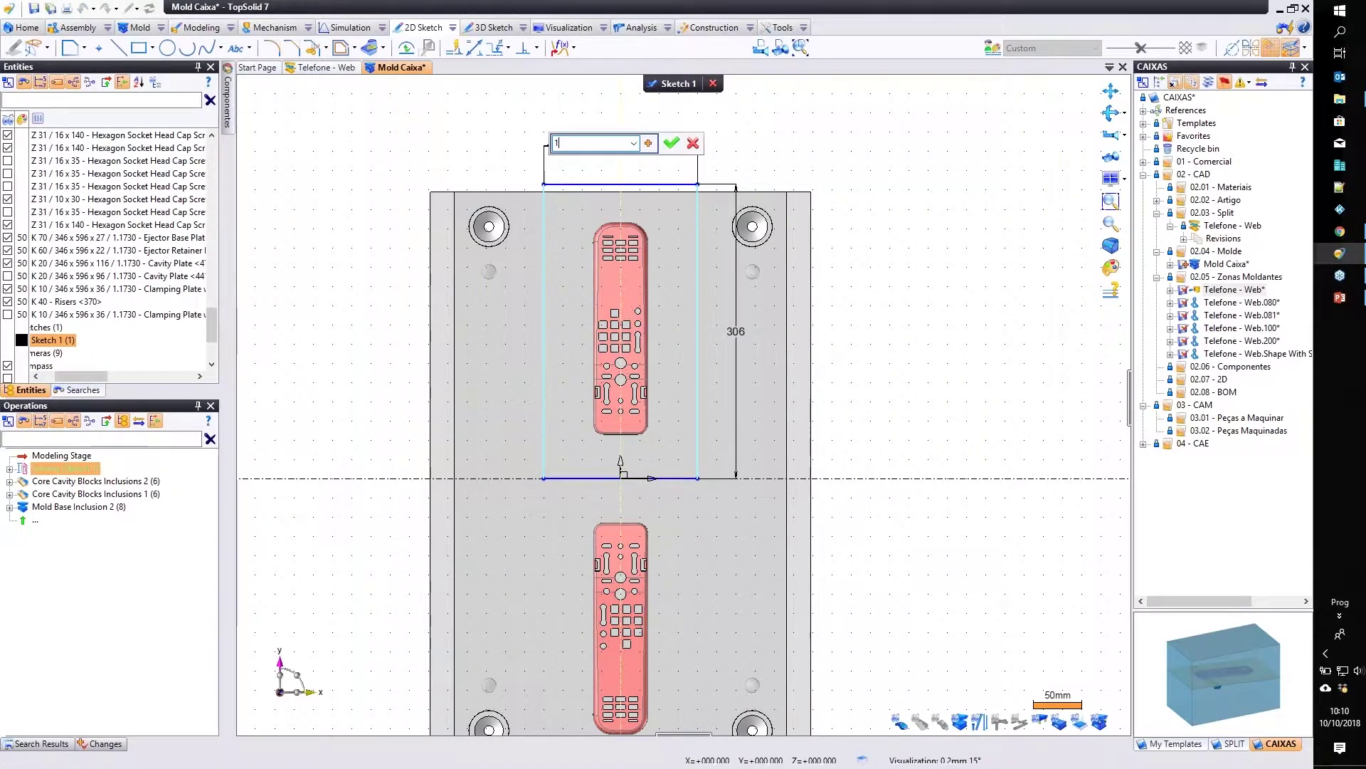
key("BackSpace")
type("36")
key("Return")
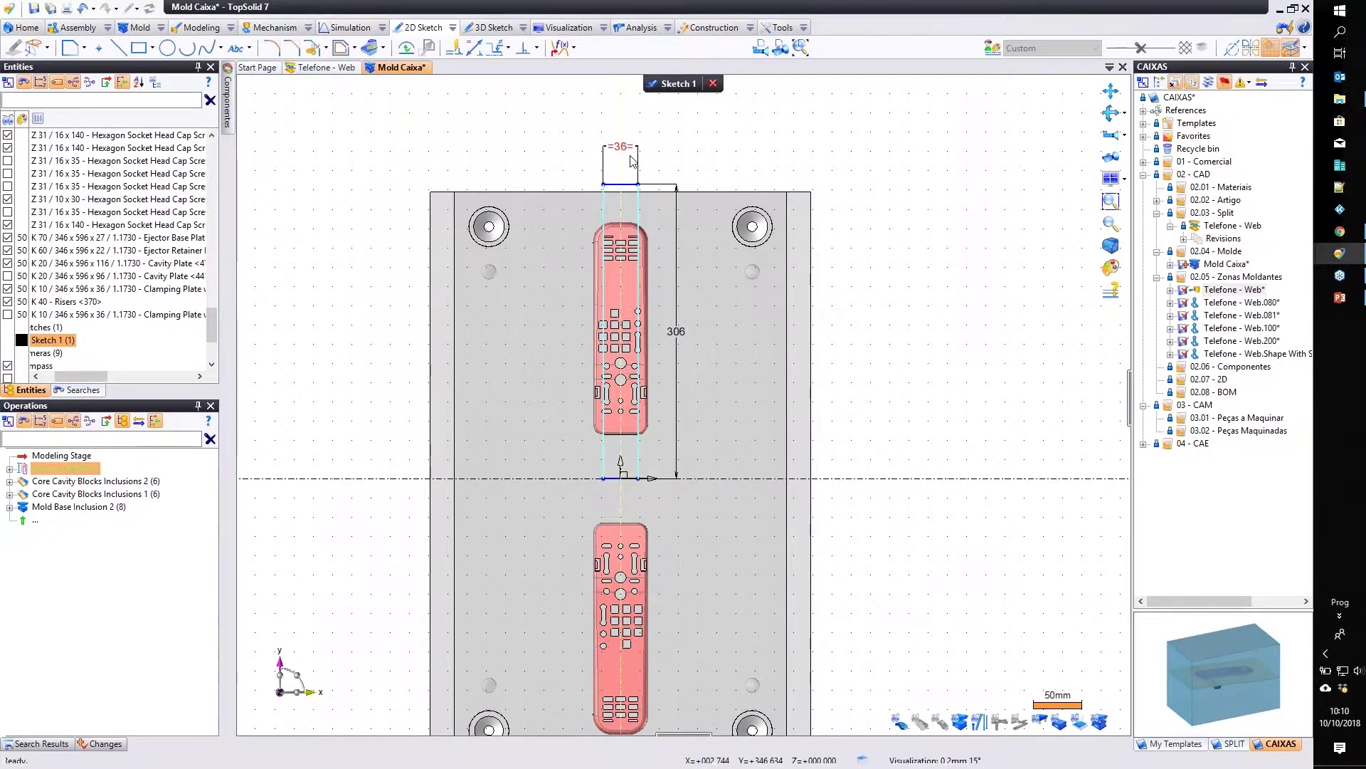
double_click(625, 149)
type("136")
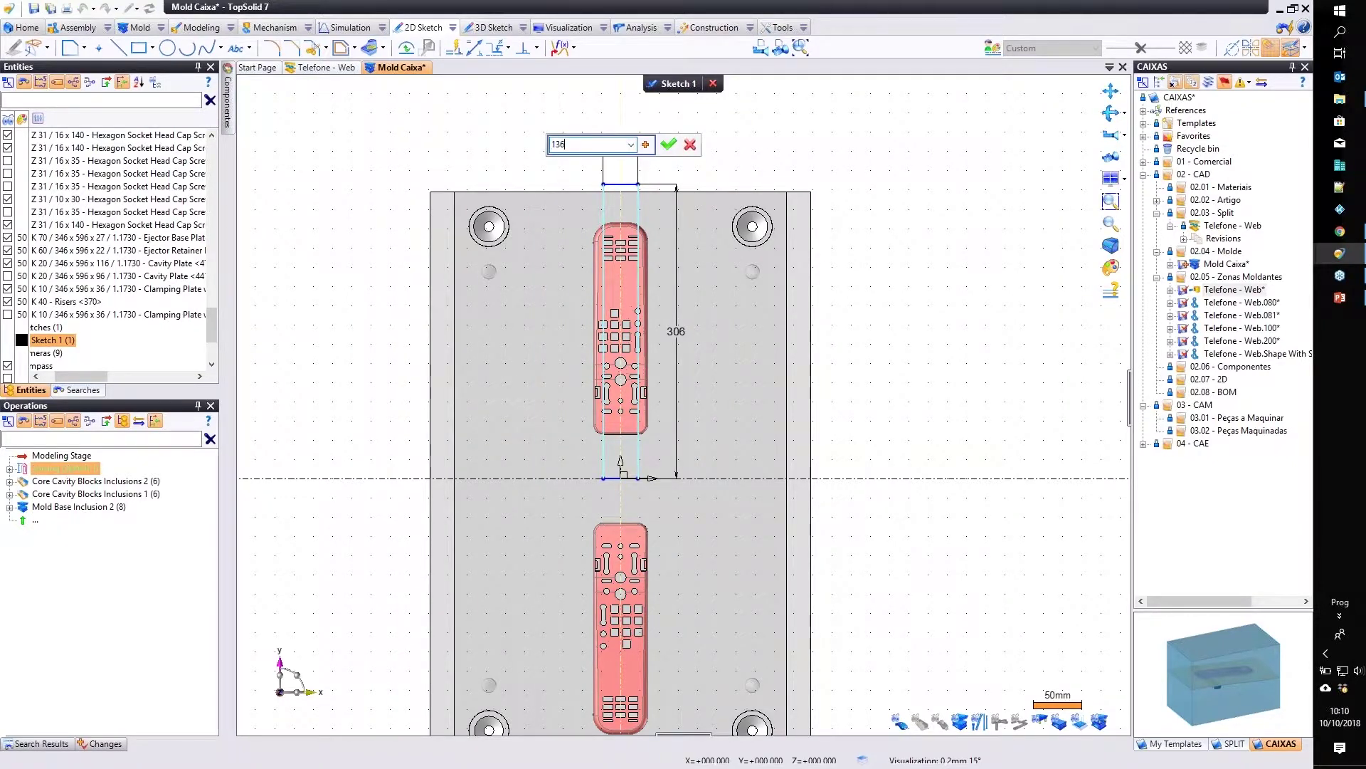
key("Return")
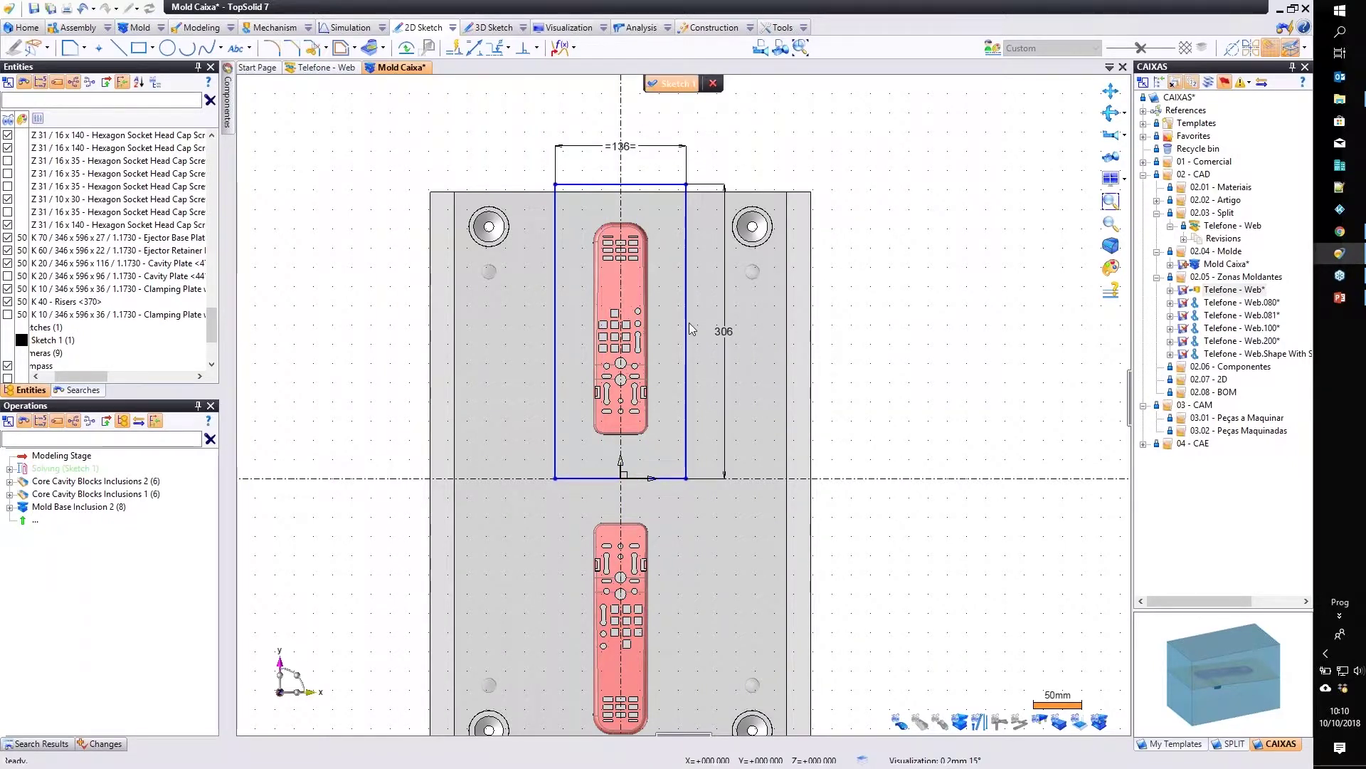
left_click(652, 83)
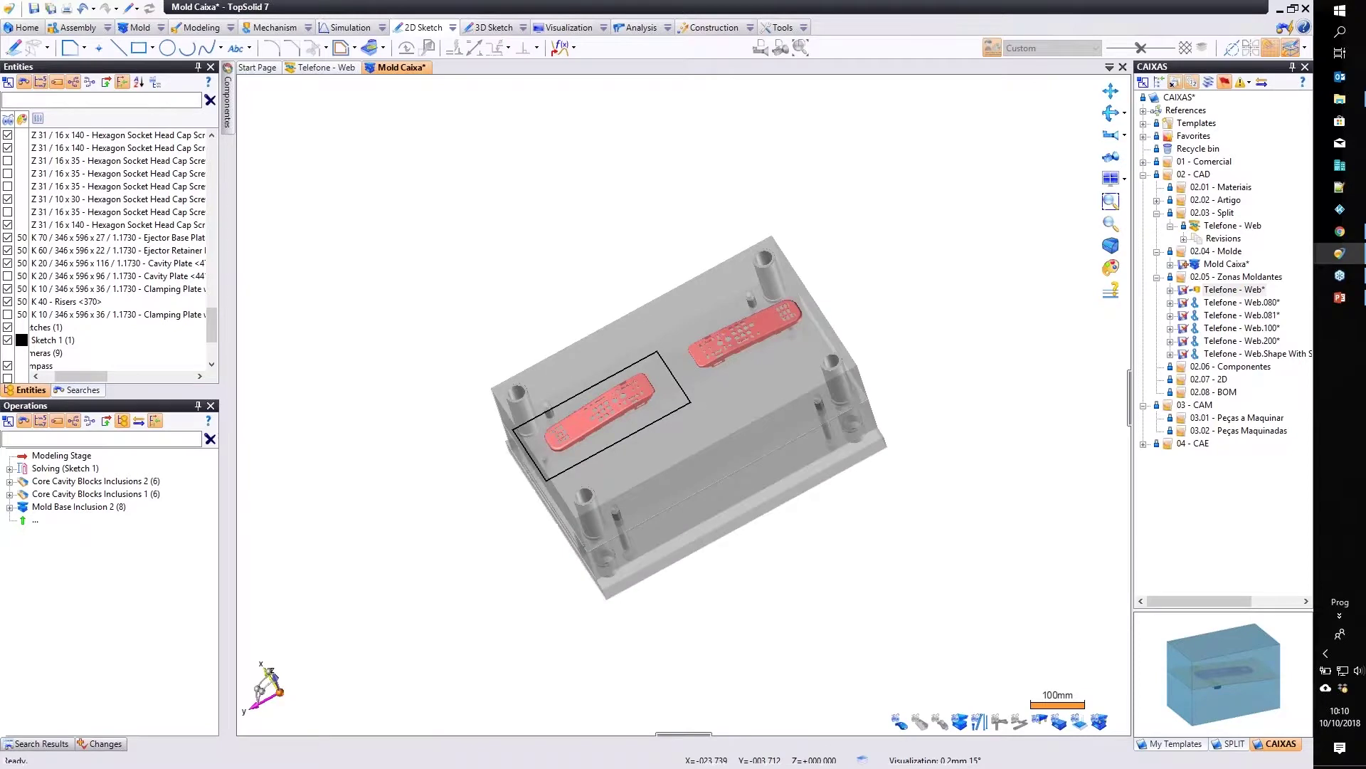
Repeat Sketch 1 with a circular pattern around the Absolute Z Axis, using a 360° total angle and a count of 2.
scroll(449, 622, "up", 5)
middle_click_drag(523, 701, 600, 630)
scroll(450, 622, "down", 3)
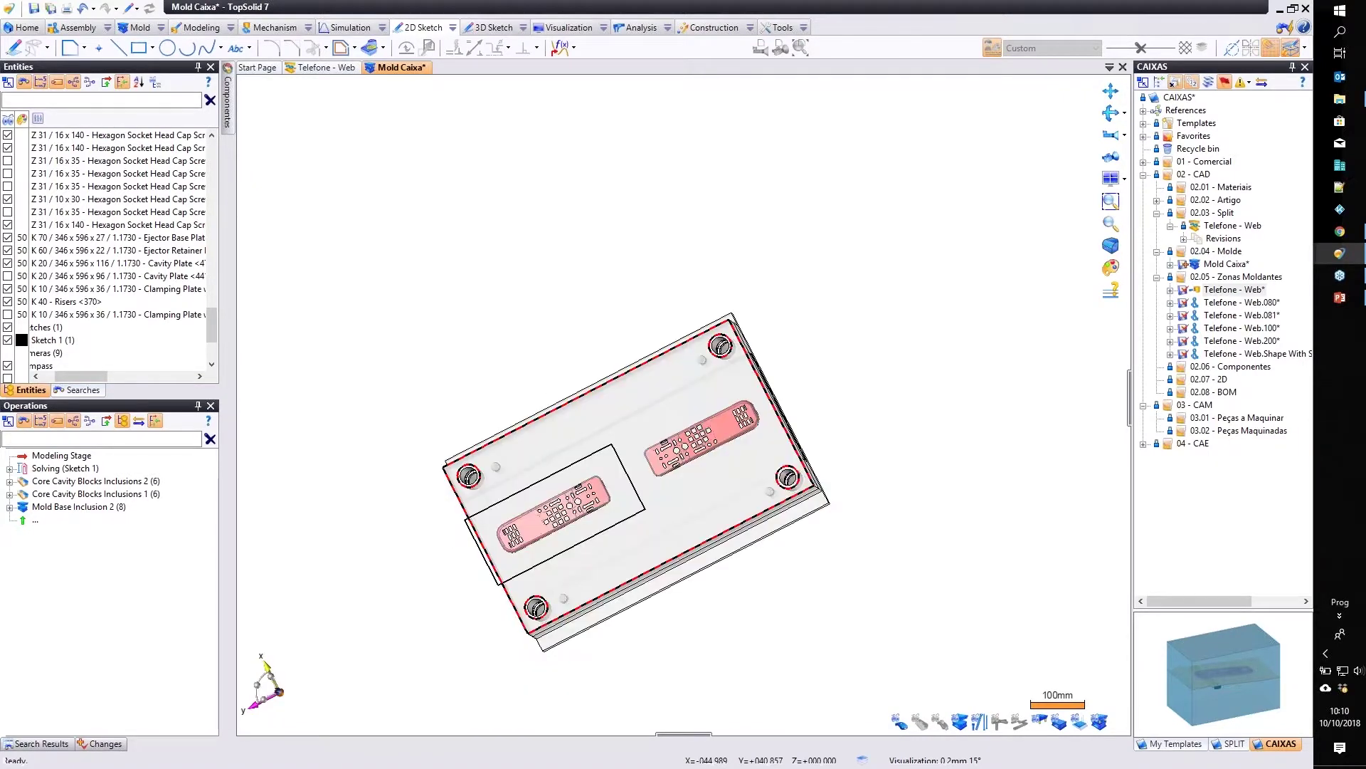
middle_click_drag(599, 561, 583, 506)
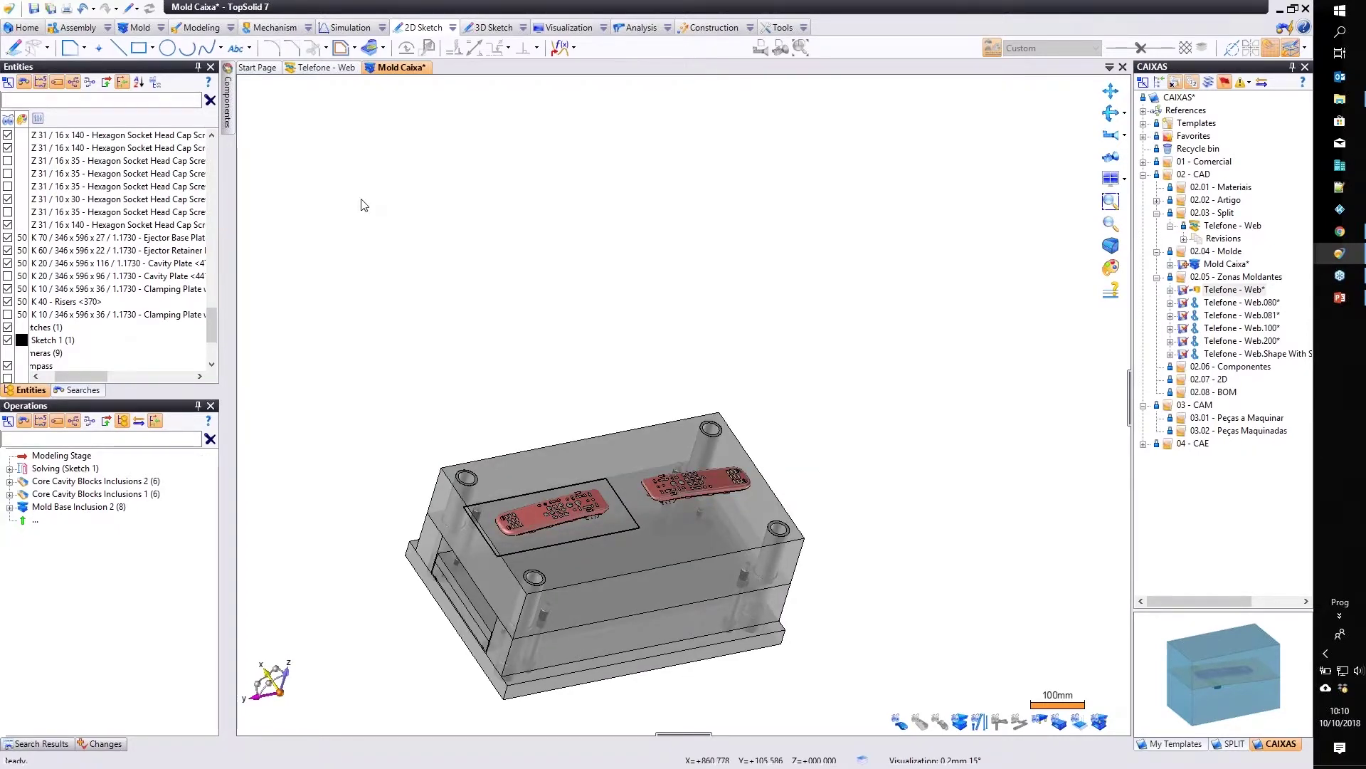
middle_click_drag(361, 115, 344, 84)
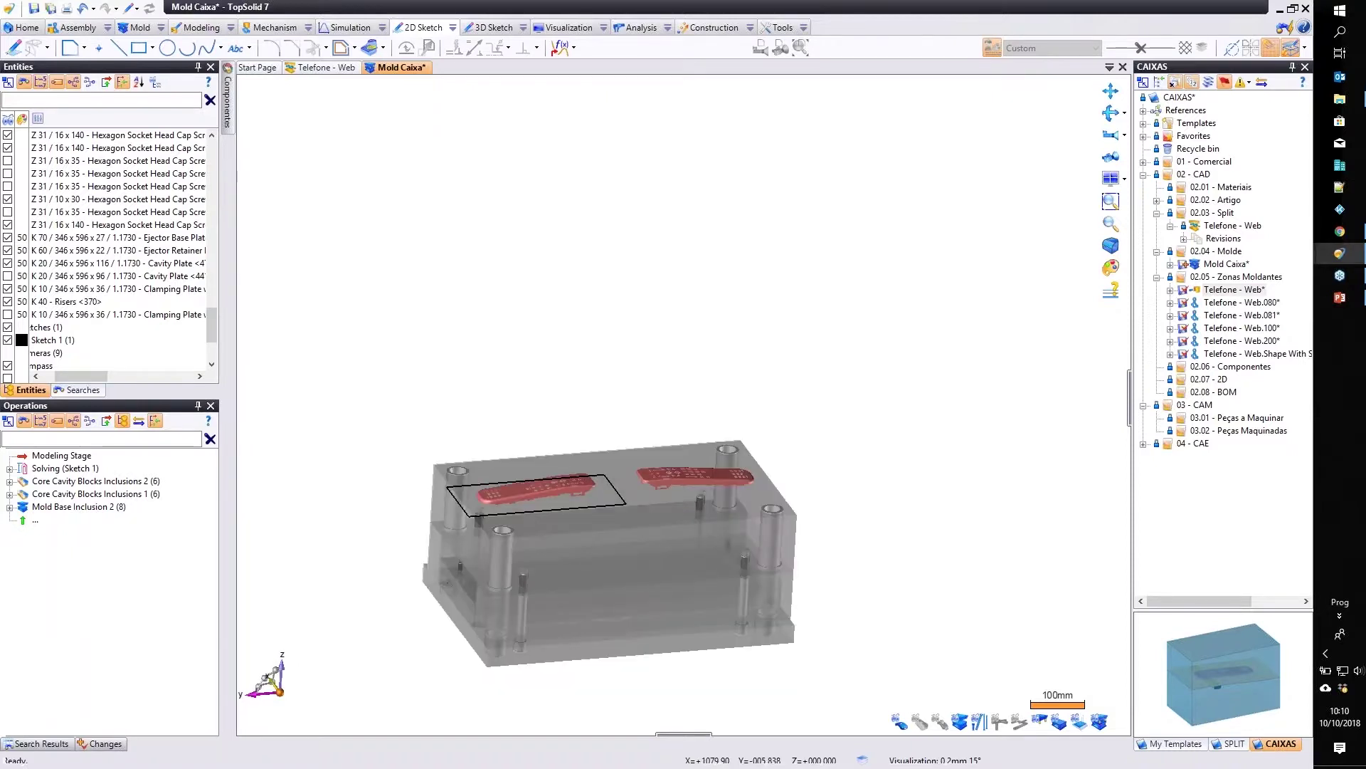
left_click(706, 29)
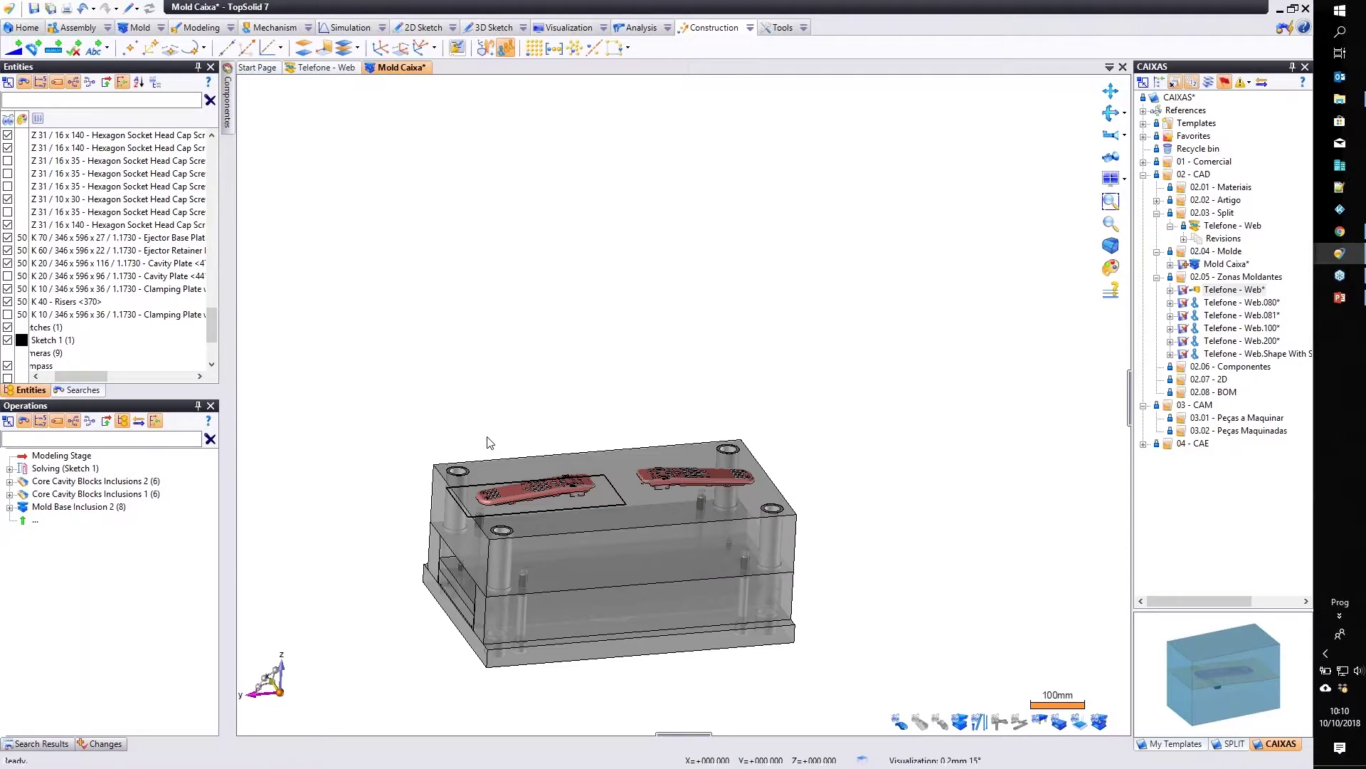
left_click(460, 505)
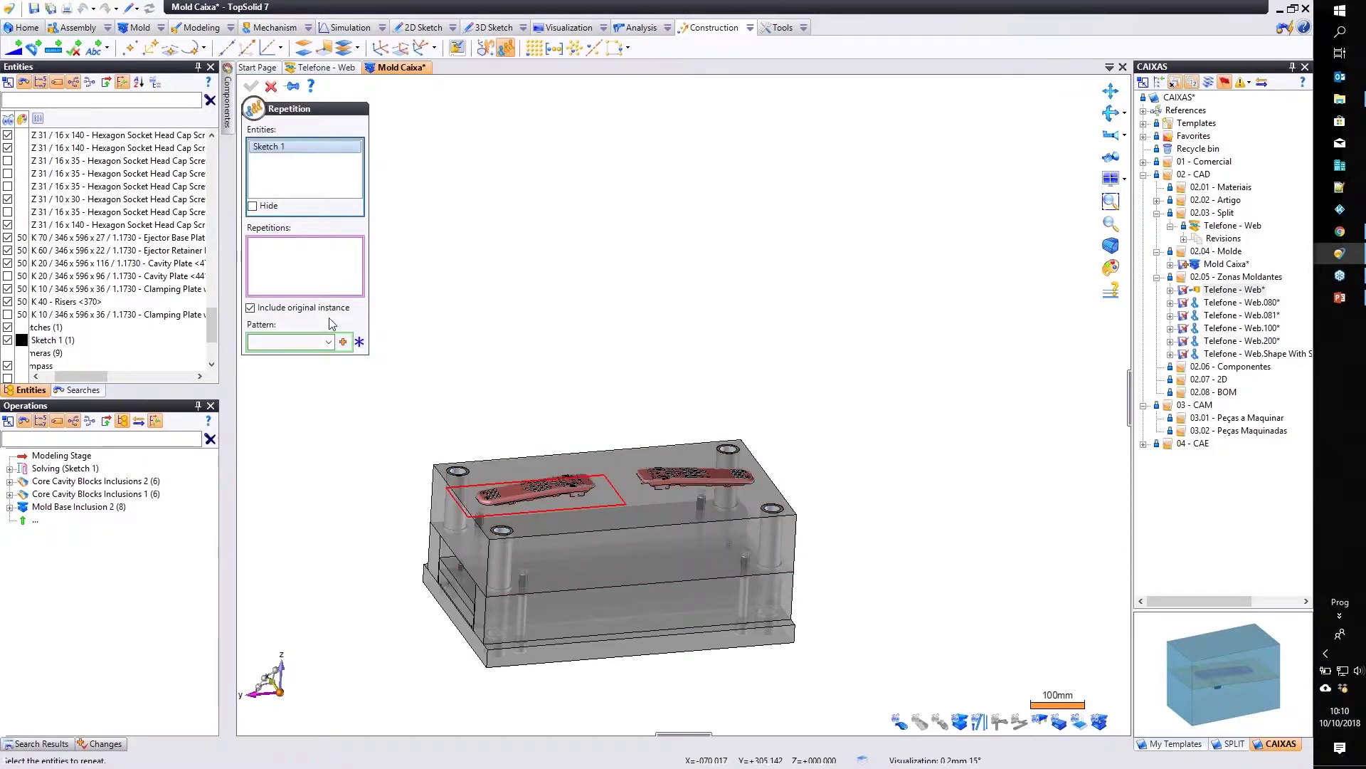
left_click(343, 343)
left_click(343, 342)
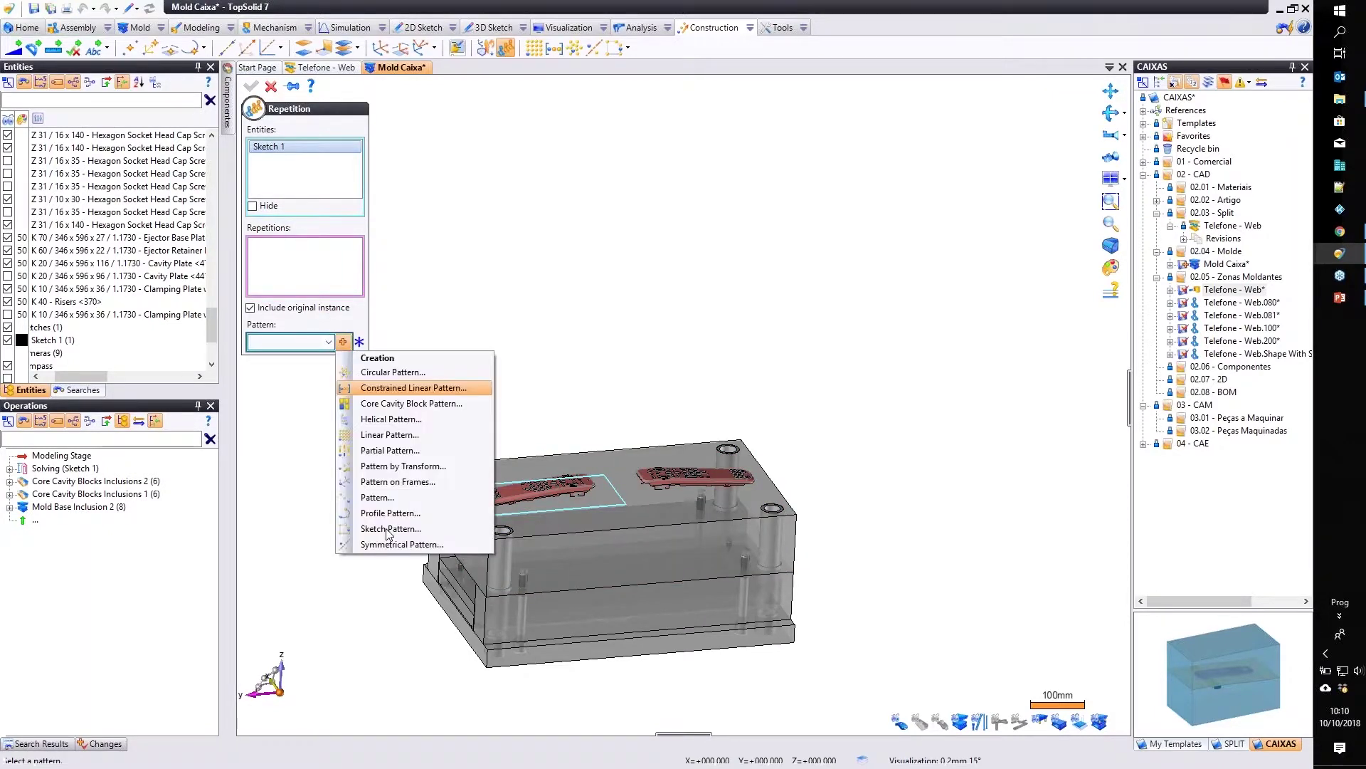
left_click(428, 372)
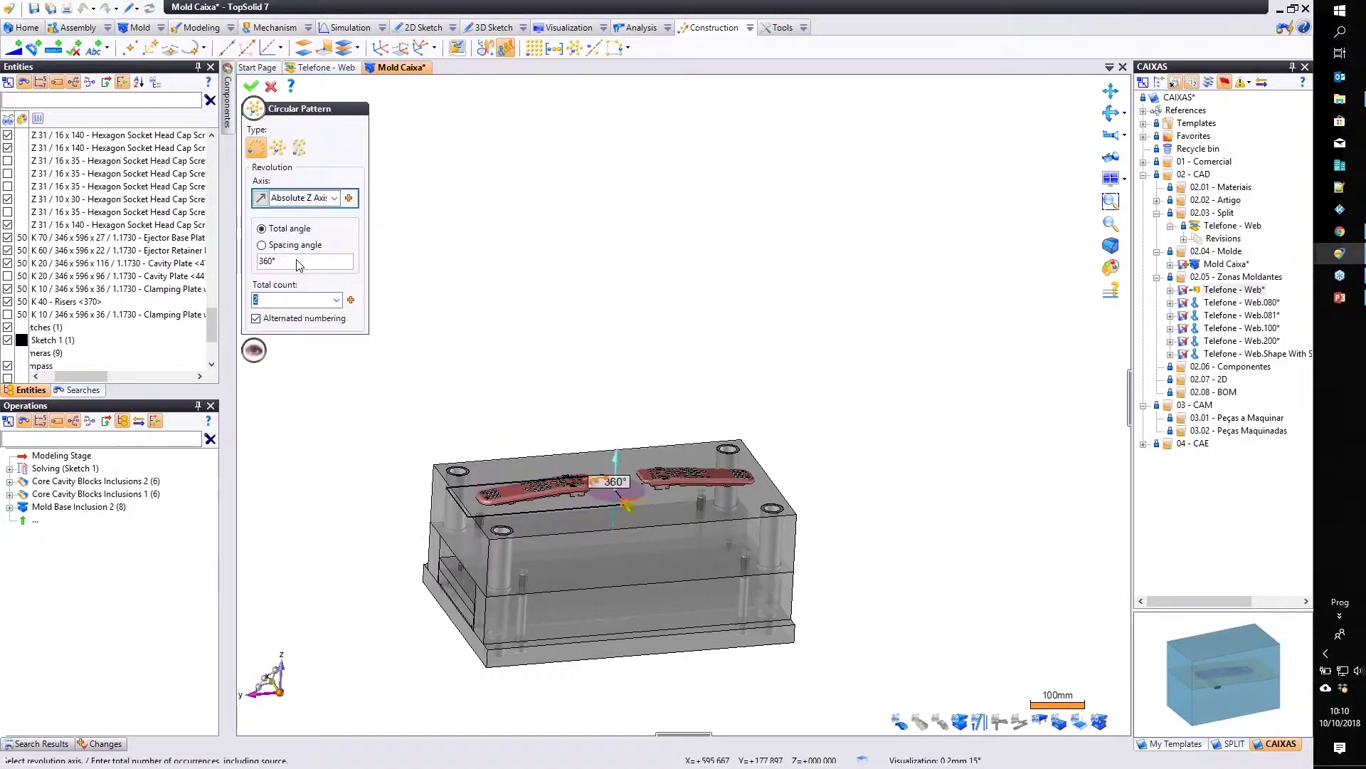
left_click(250, 89)
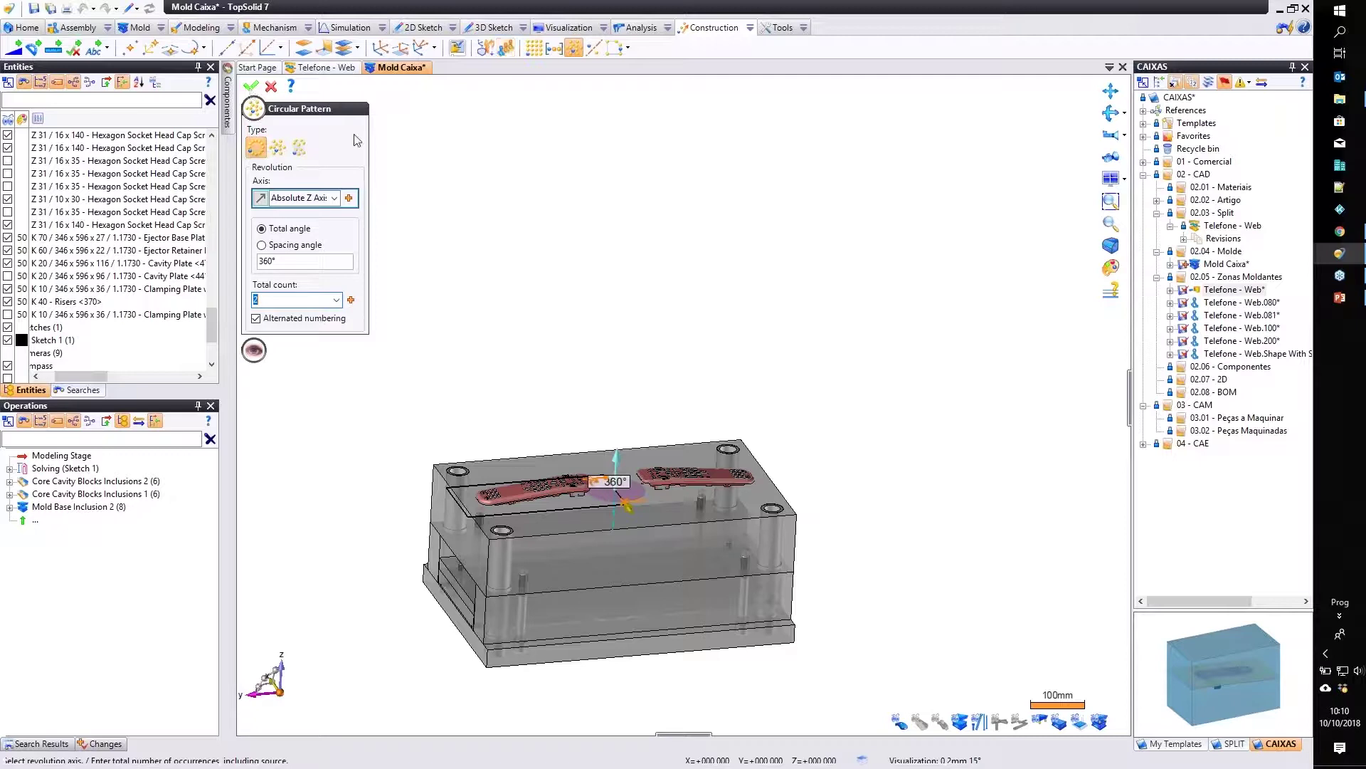
left_click(250, 89)
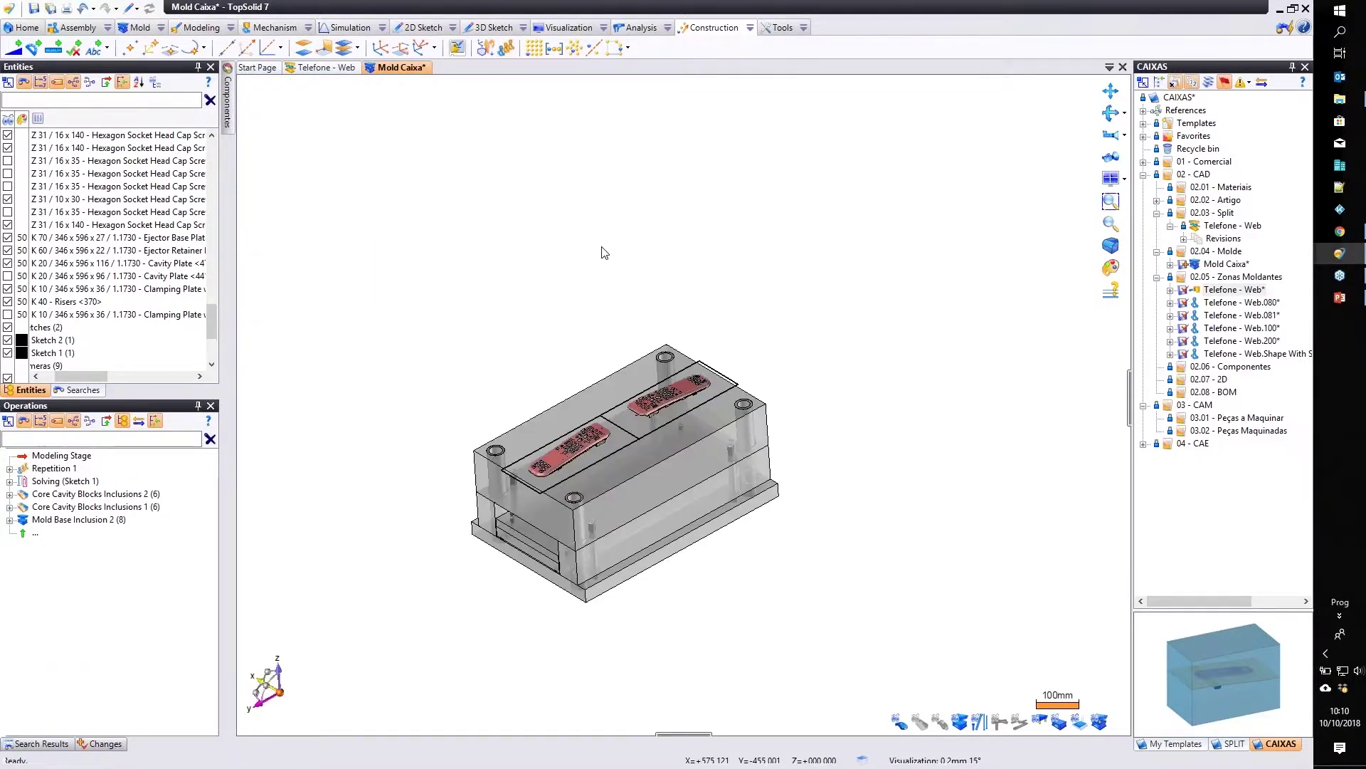
Create an in-place part in the mold assembly from the Peça Geral template under My Templates.
right_click(597, 243)
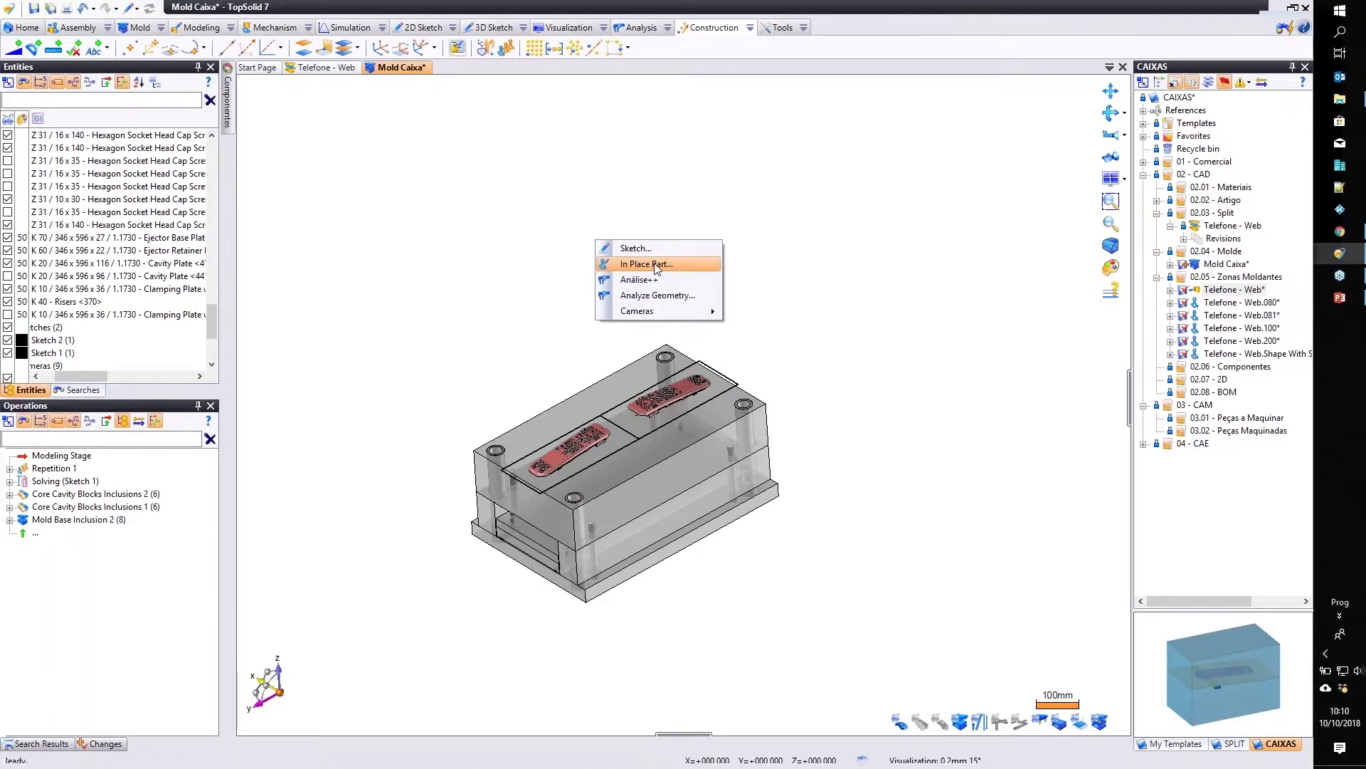
left_click(655, 265)
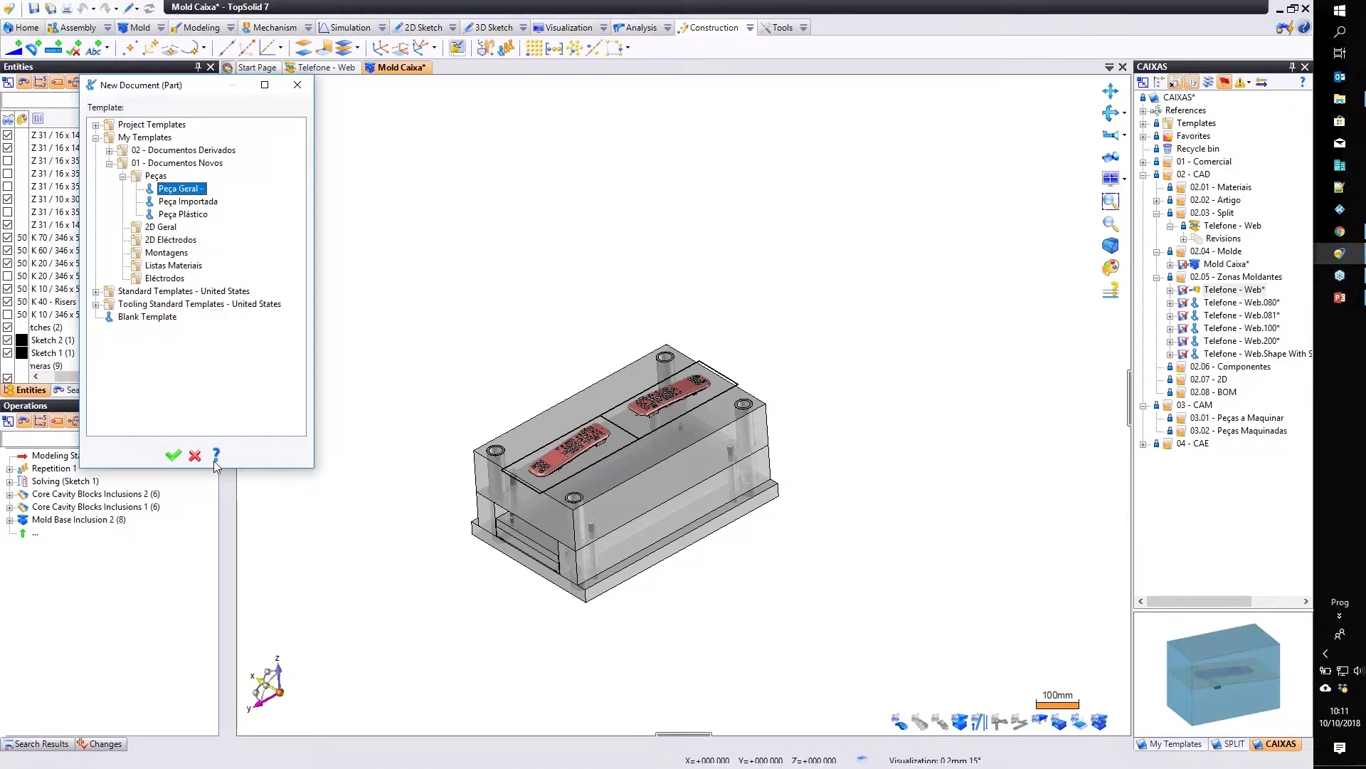
left_click(173, 455)
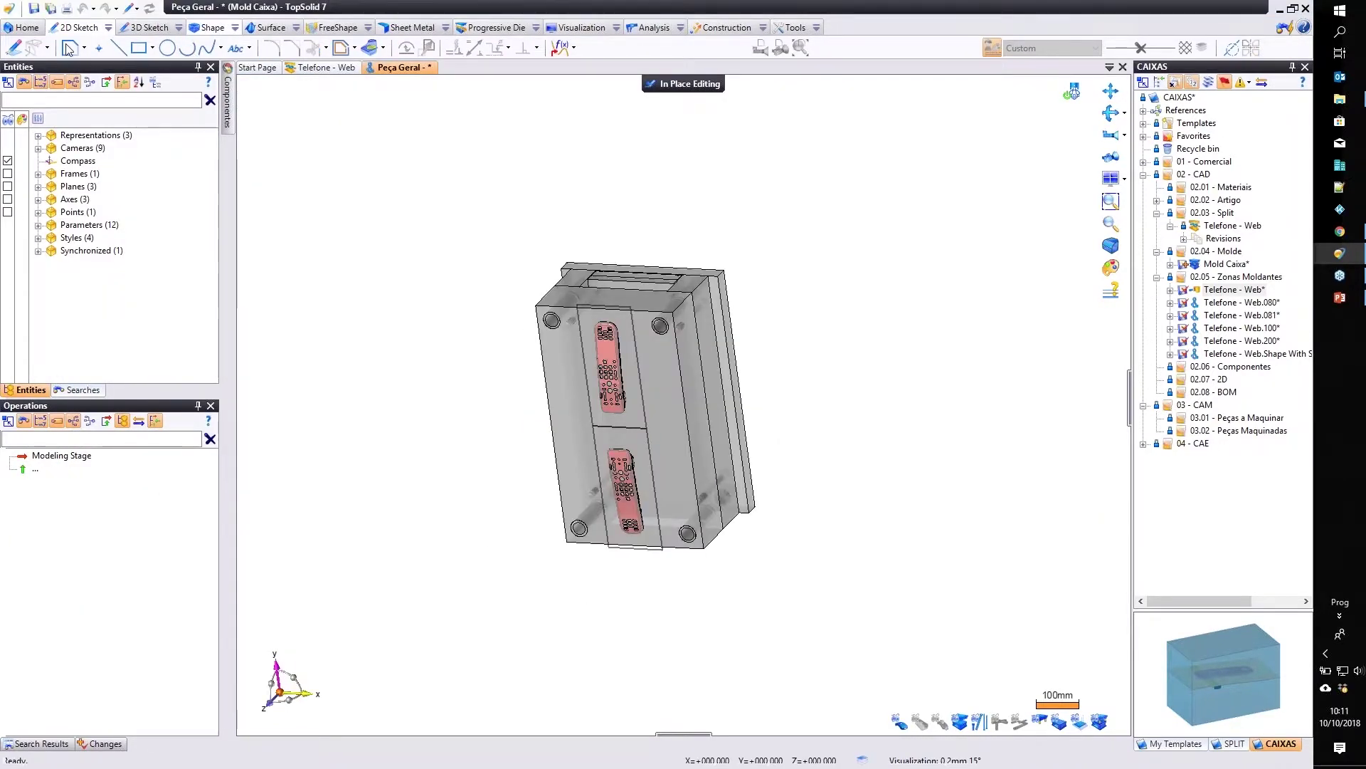
Try to extrude the Sketch 1 rectangle as a block with a length of 66 mm.
left_click(206, 27)
left_click(13, 48)
left_click(588, 305)
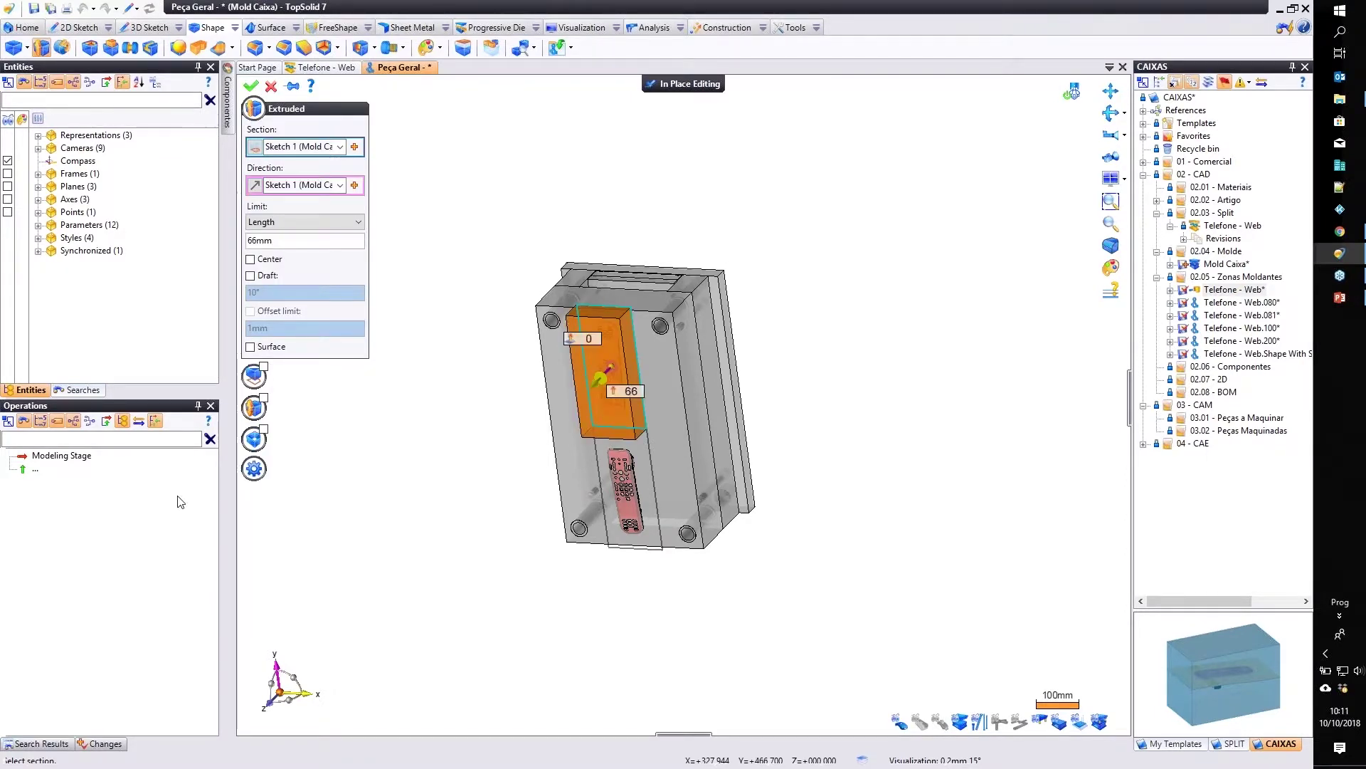
scroll(442, 290, "up", 3)
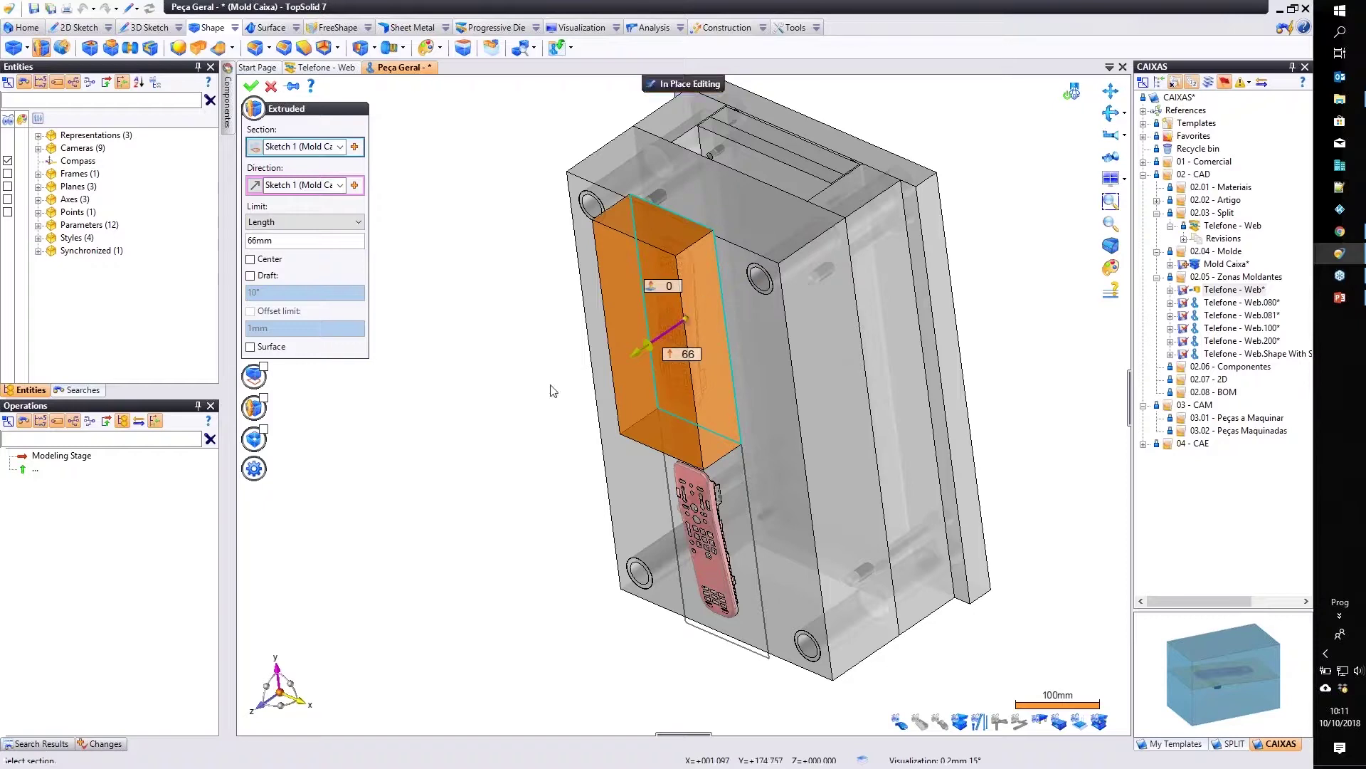
scroll(746, 288, "up", 2)
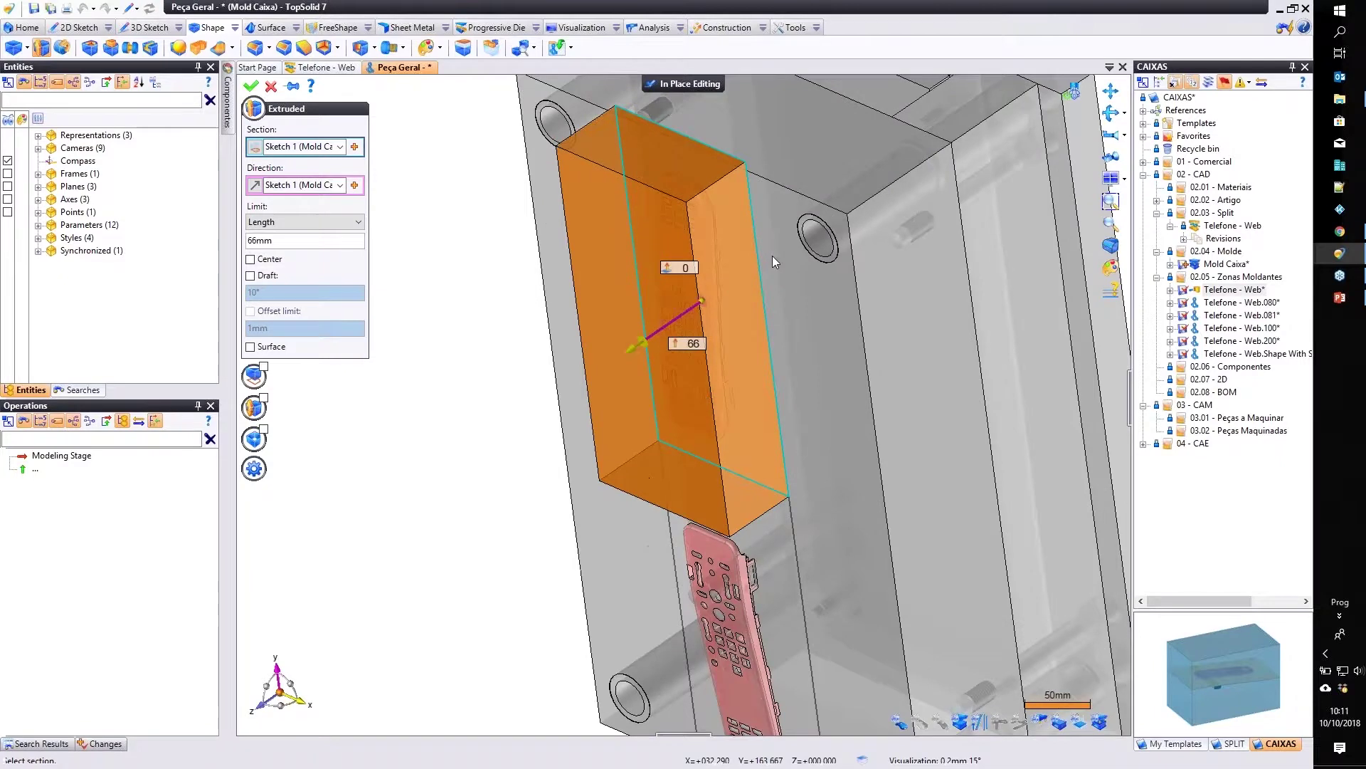
scroll(870, 168, "down", 2)
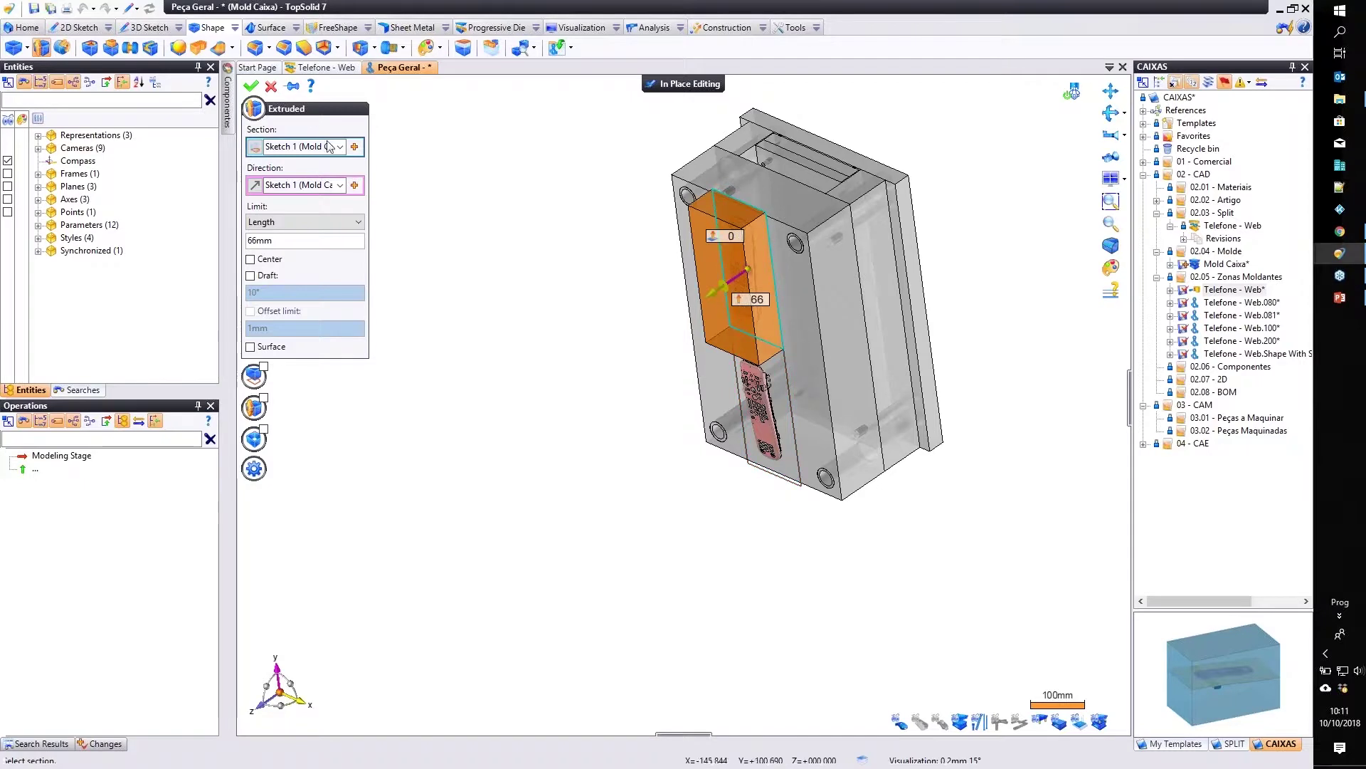
Try a two-sided extrusion in the reversed direction, 56 mm into the plates and 40 mm on the second side, and leave in-place editing.
left_click(255, 403)
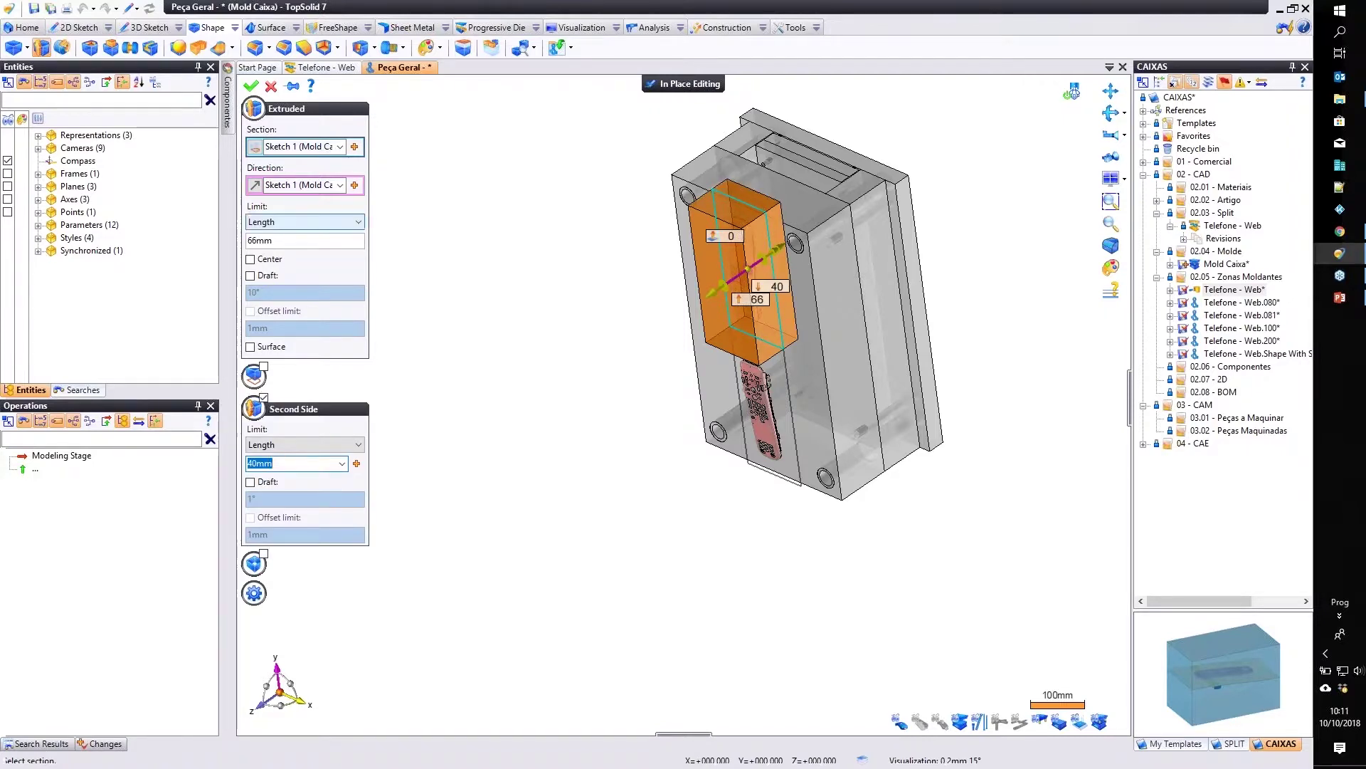
left_click(255, 186)
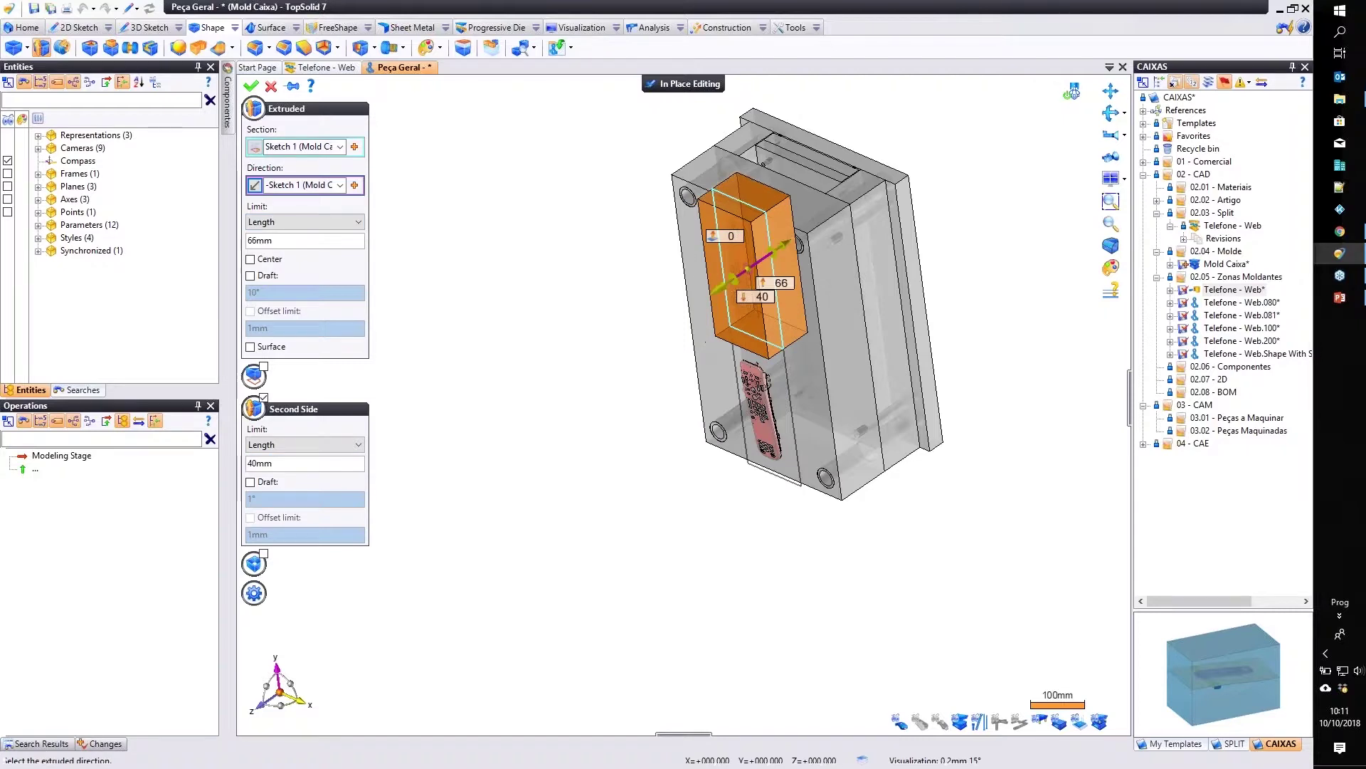
mouse_move(719, 341)
middle_mouse_down()
mouse_move(933, 249)
mouse_move(982, 164)
middle_mouse_up()
scroll(950, 213, "up", 4)
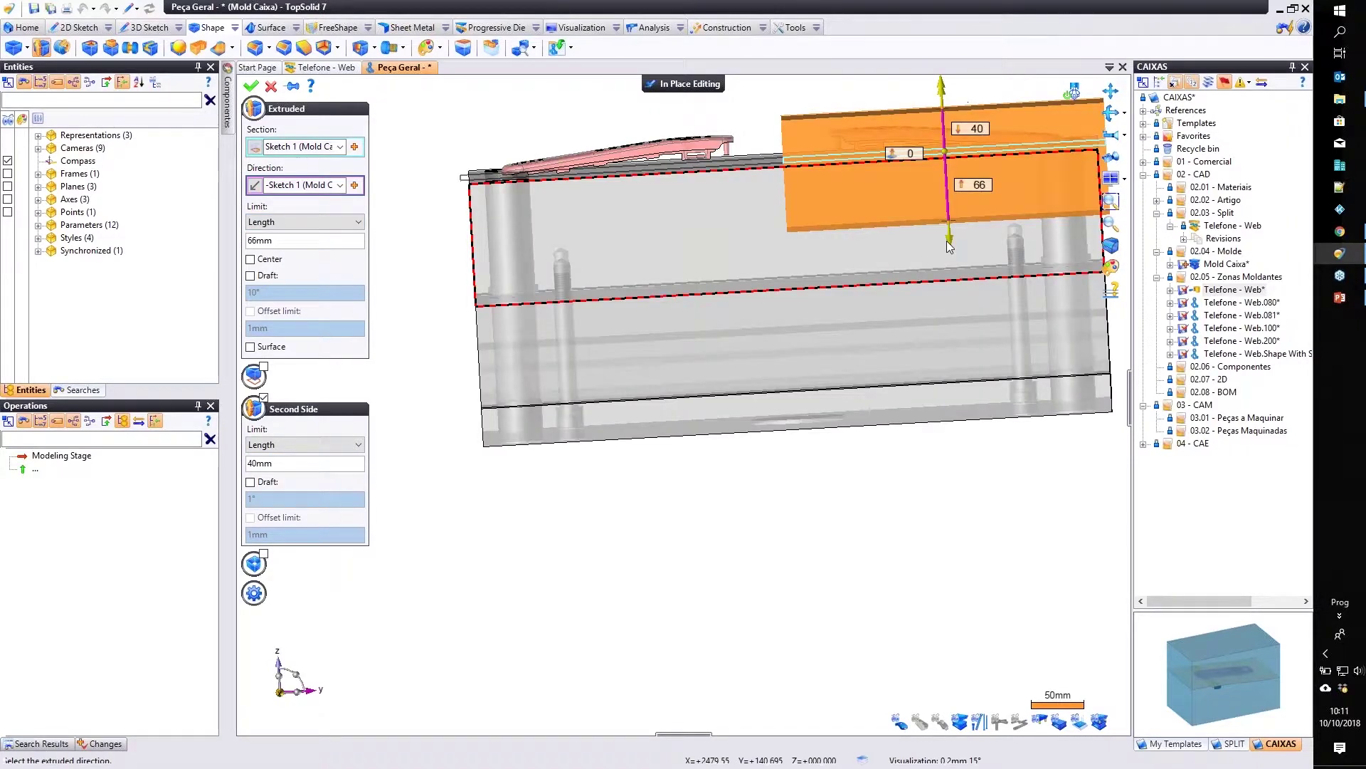
left_click_drag(949, 244, 954, 232)
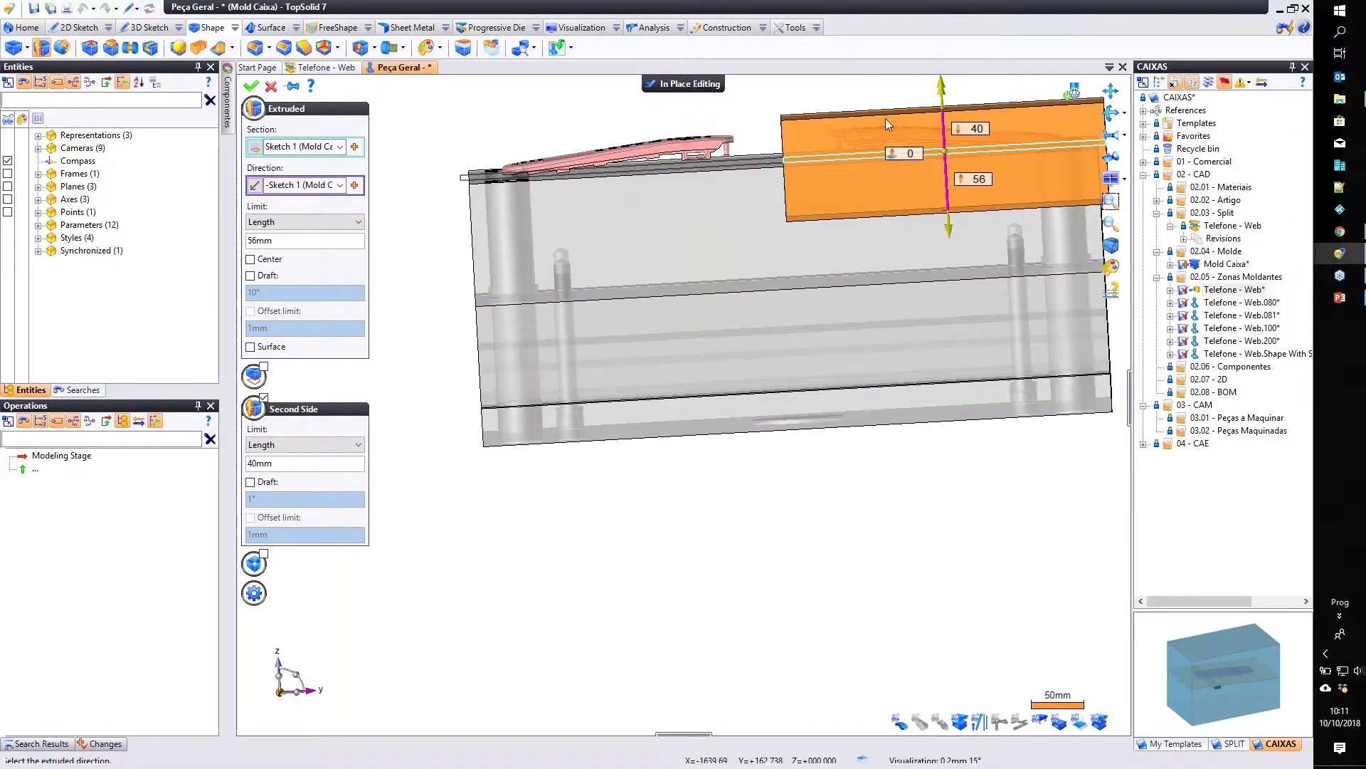
scroll(814, 198, "down", 2)
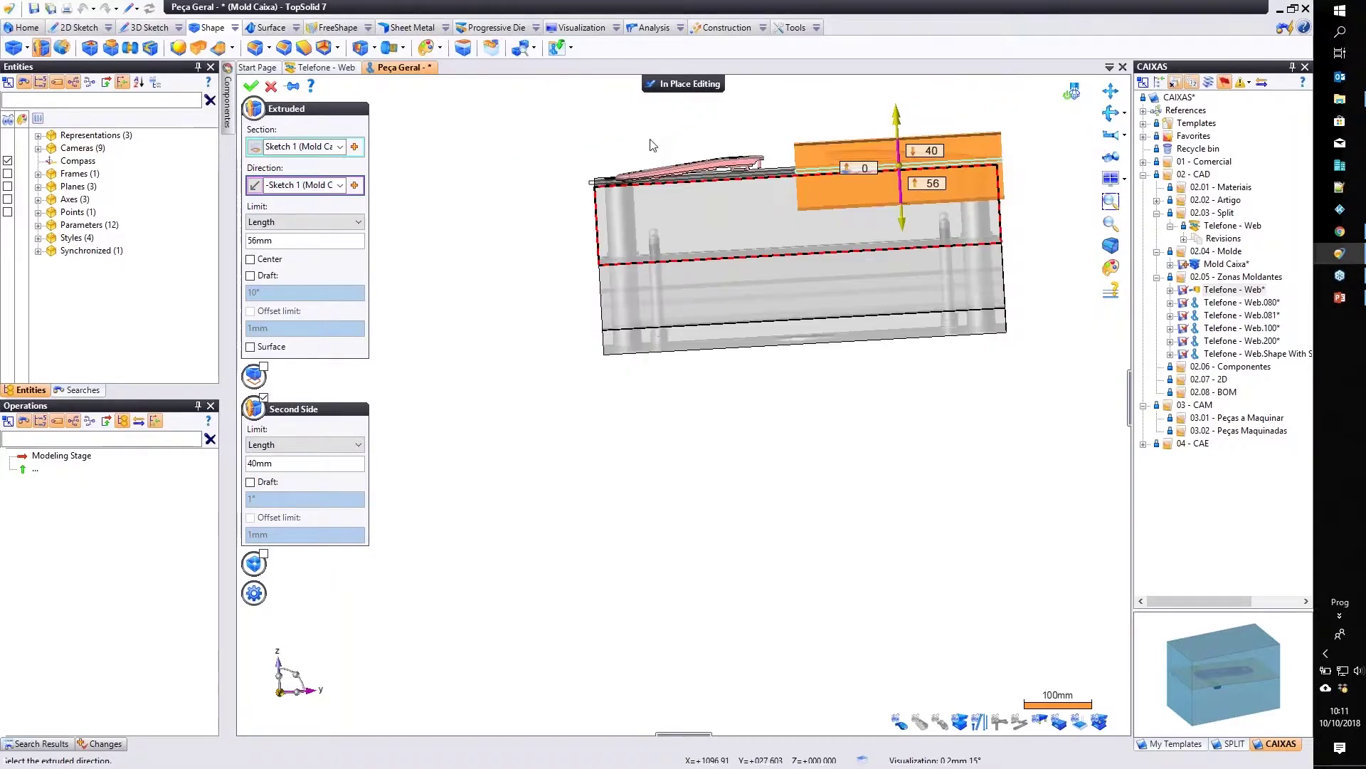
middle_click_drag(814, 198, 655, 84)
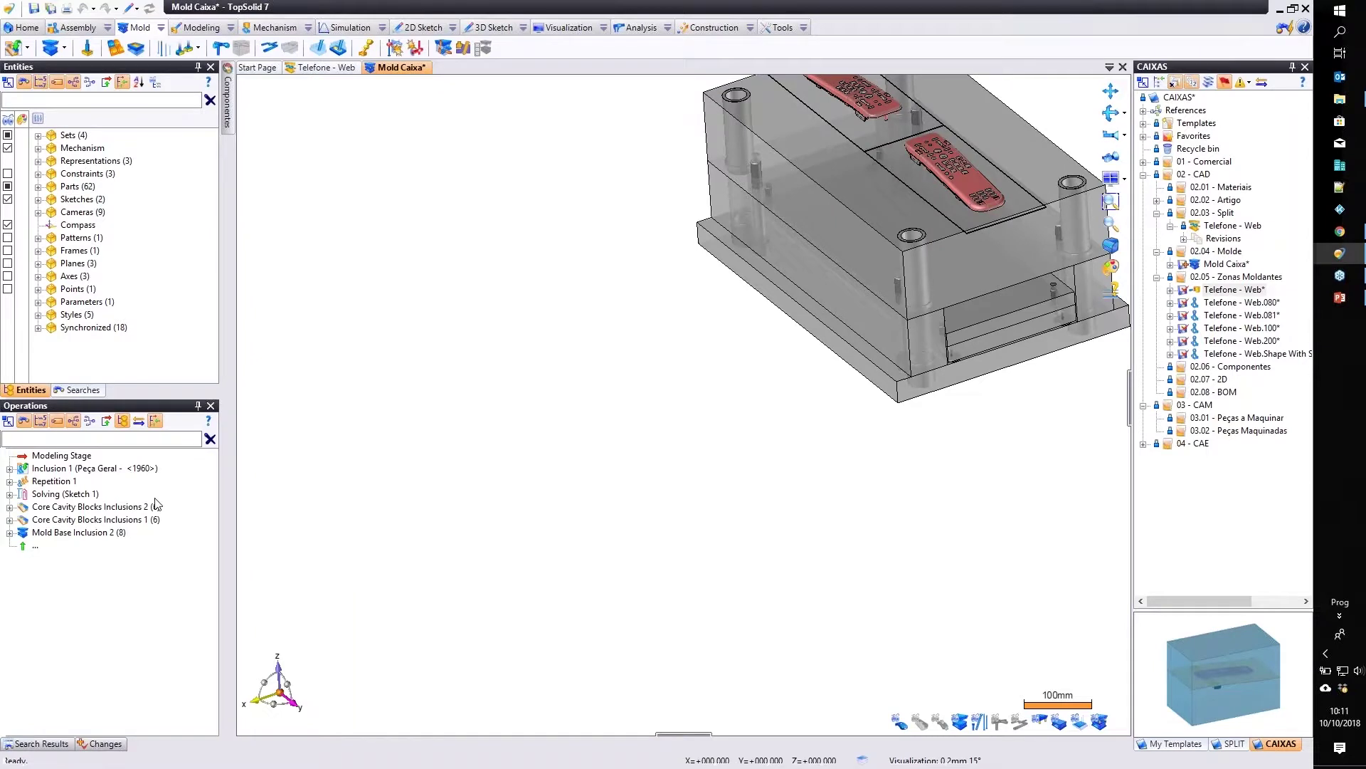
Reopen the Peça Geral part for in-place editing and extrude Sketch 1 in the reversed direction by 66 mm, with 40 mm on the second side.
right_click(126, 469)
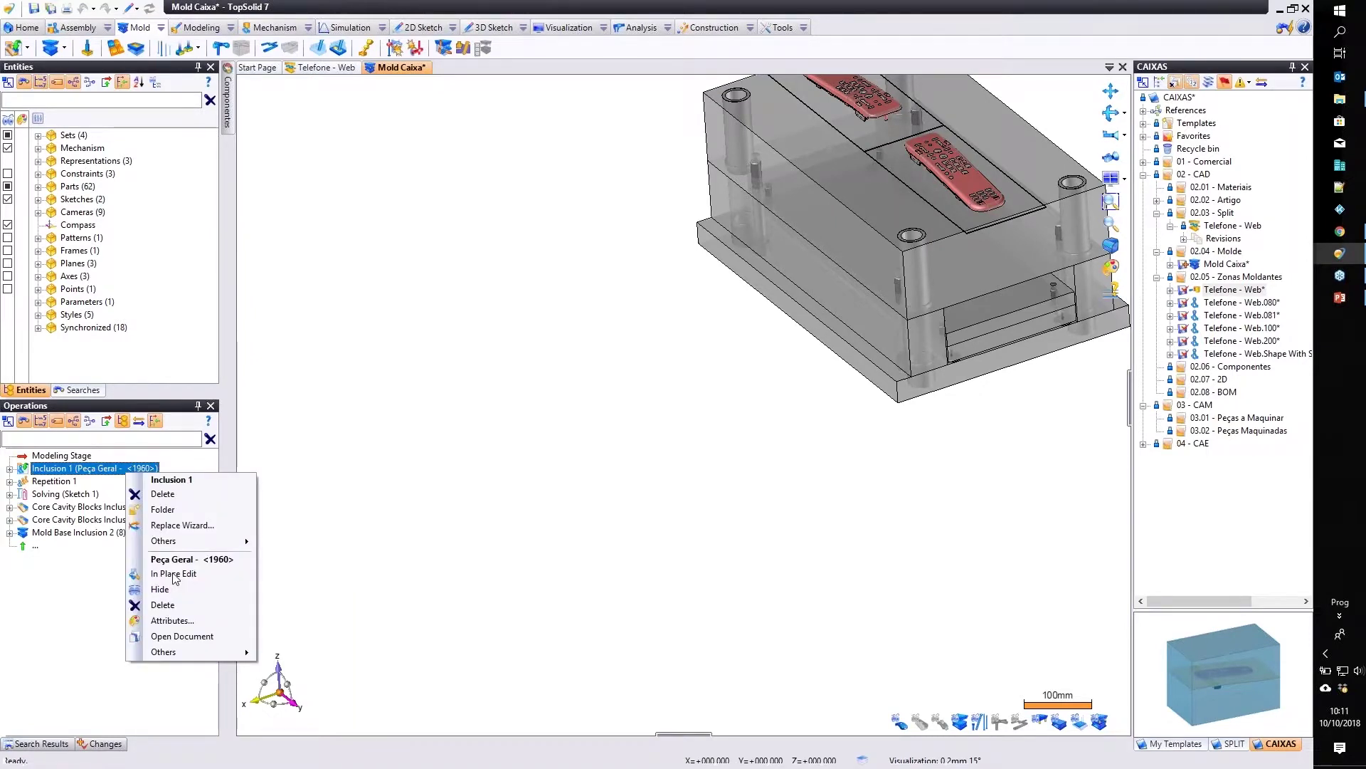
left_click(175, 574)
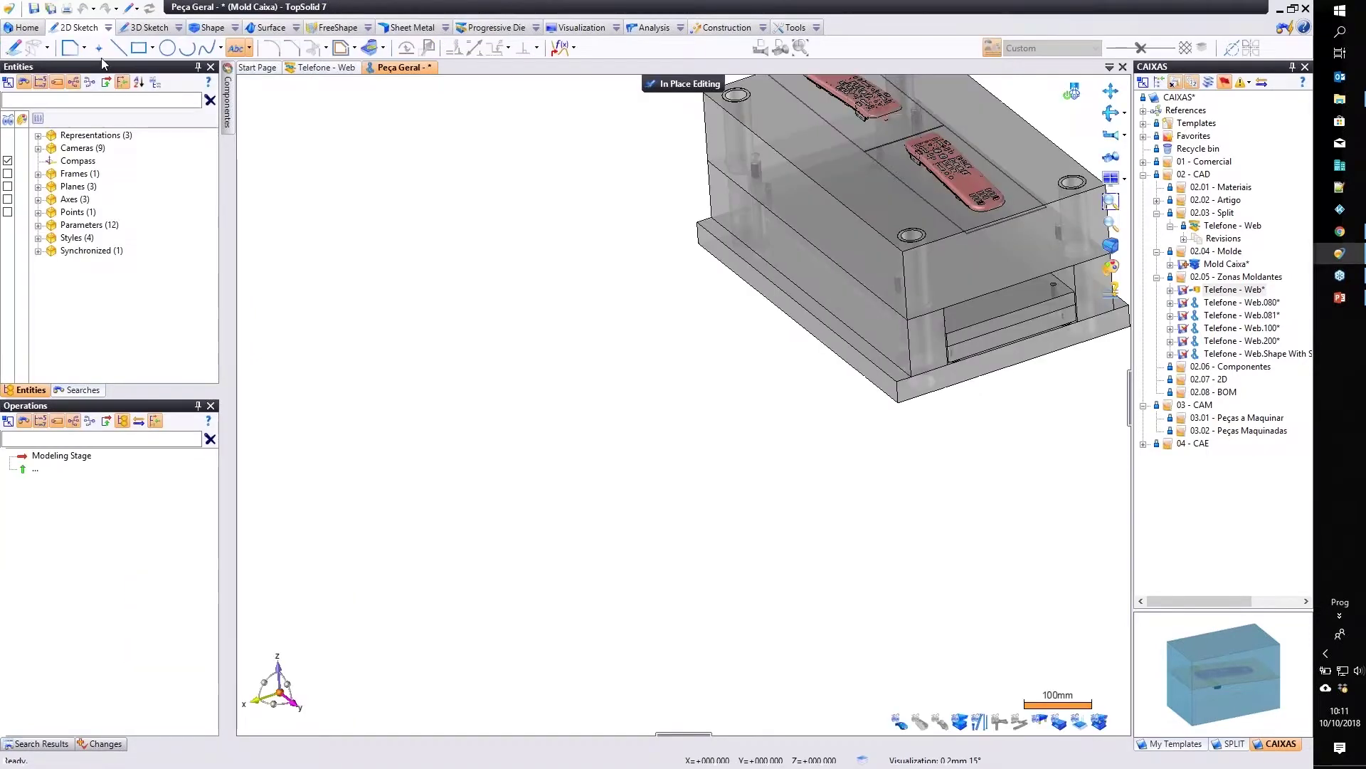
left_click(41, 48)
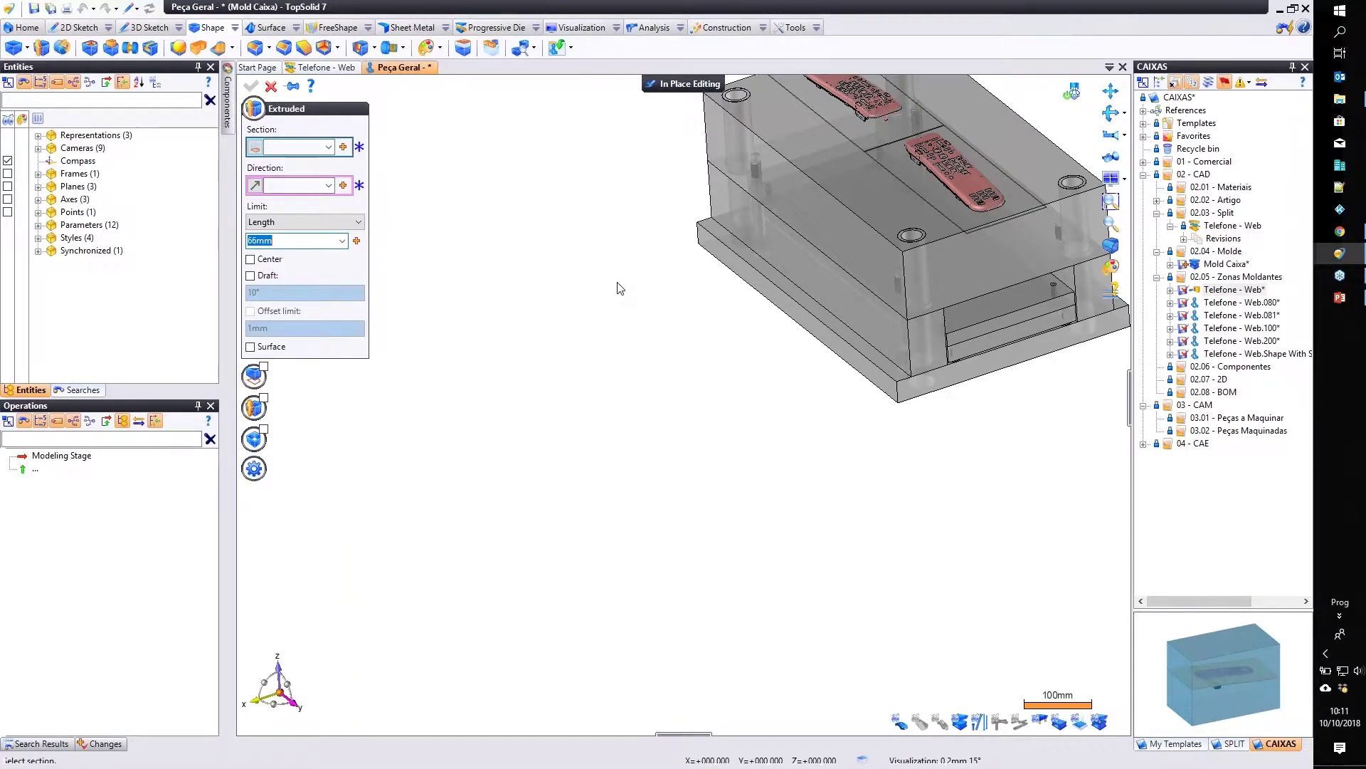
left_click(918, 193)
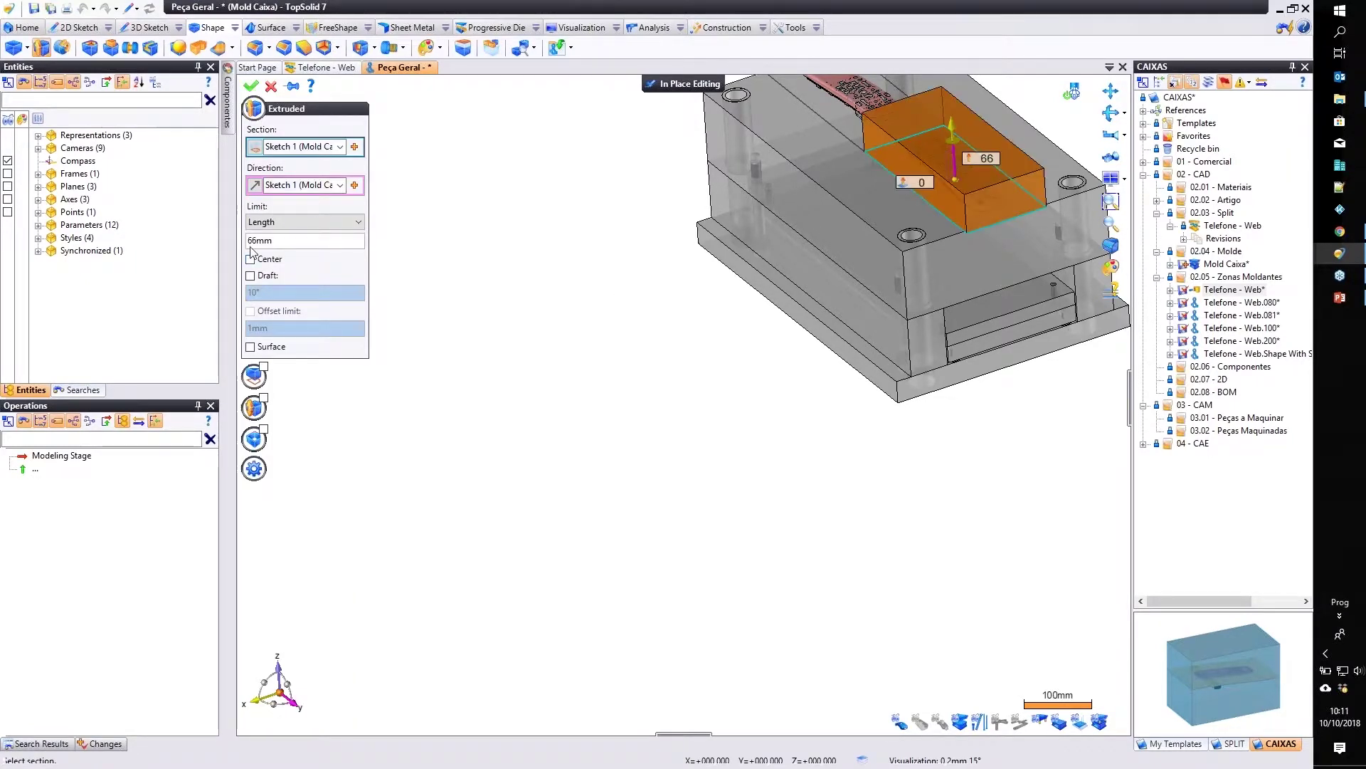
left_click(254, 185)
left_click(255, 407)
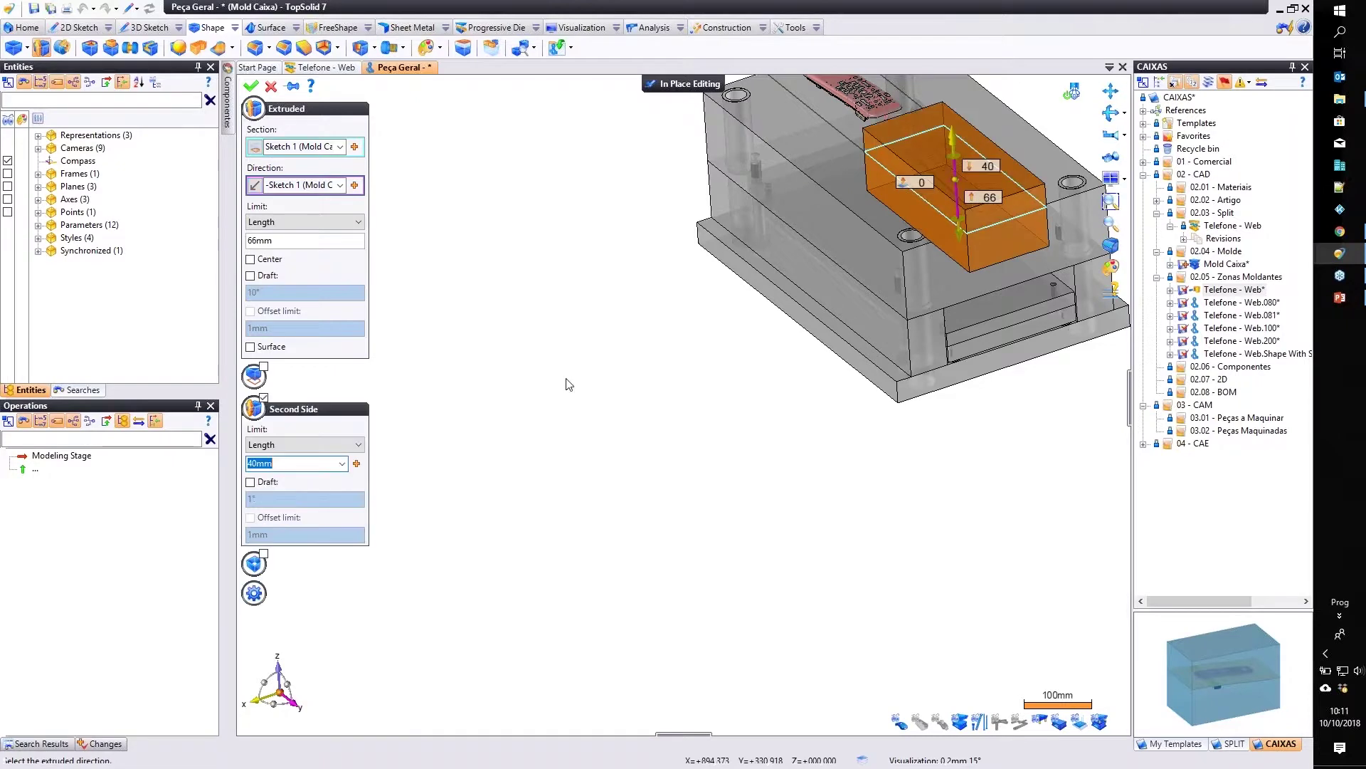
right_click(569, 385)
left_click(573, 379)
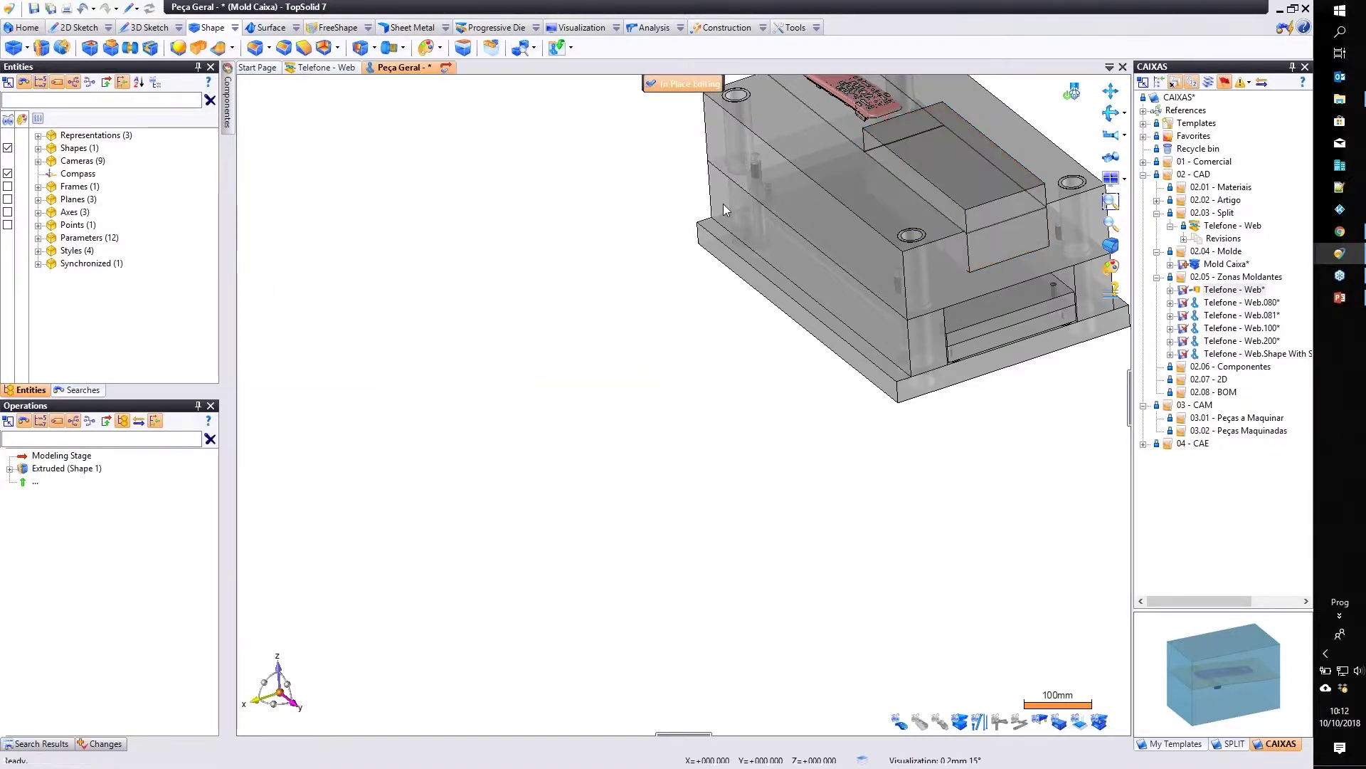
Draft one long side face of the extruded block by 5° relative to the Absolute XY Plane, with the direction reversed.
middle_click_drag(725, 210, 743, 153)
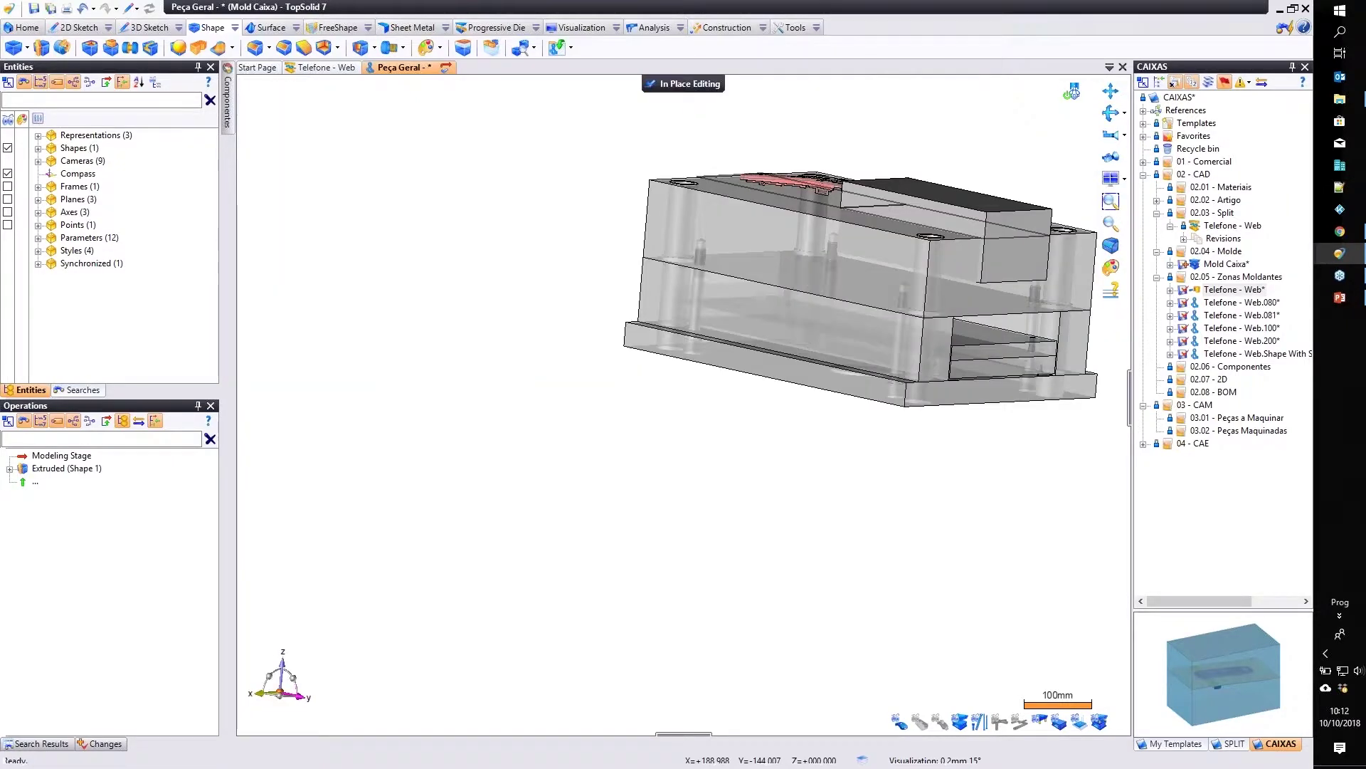
middle_click_drag(984, 193, 946, 213)
scroll(1054, 255, "up", 5)
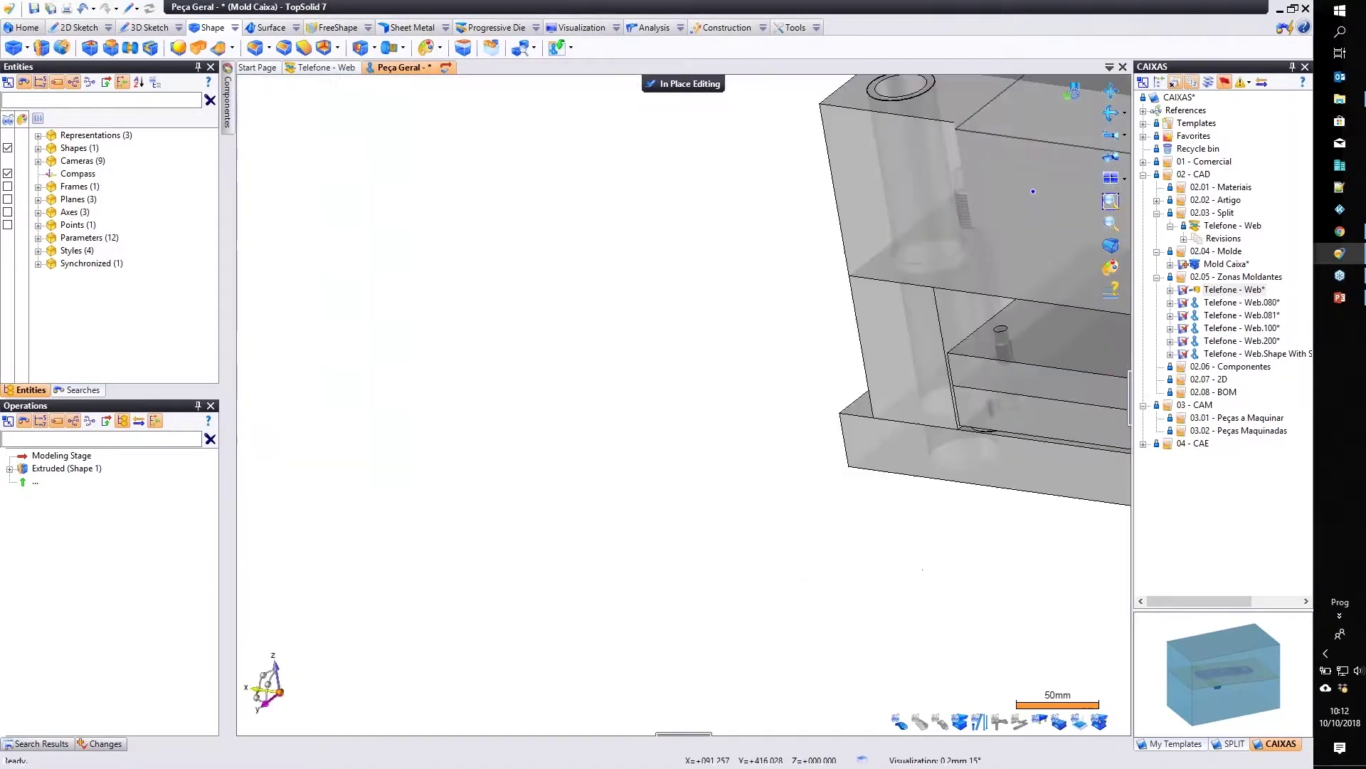
scroll(970, 227, "down", 5)
middle_click_drag(1033, 192, 1024, 222)
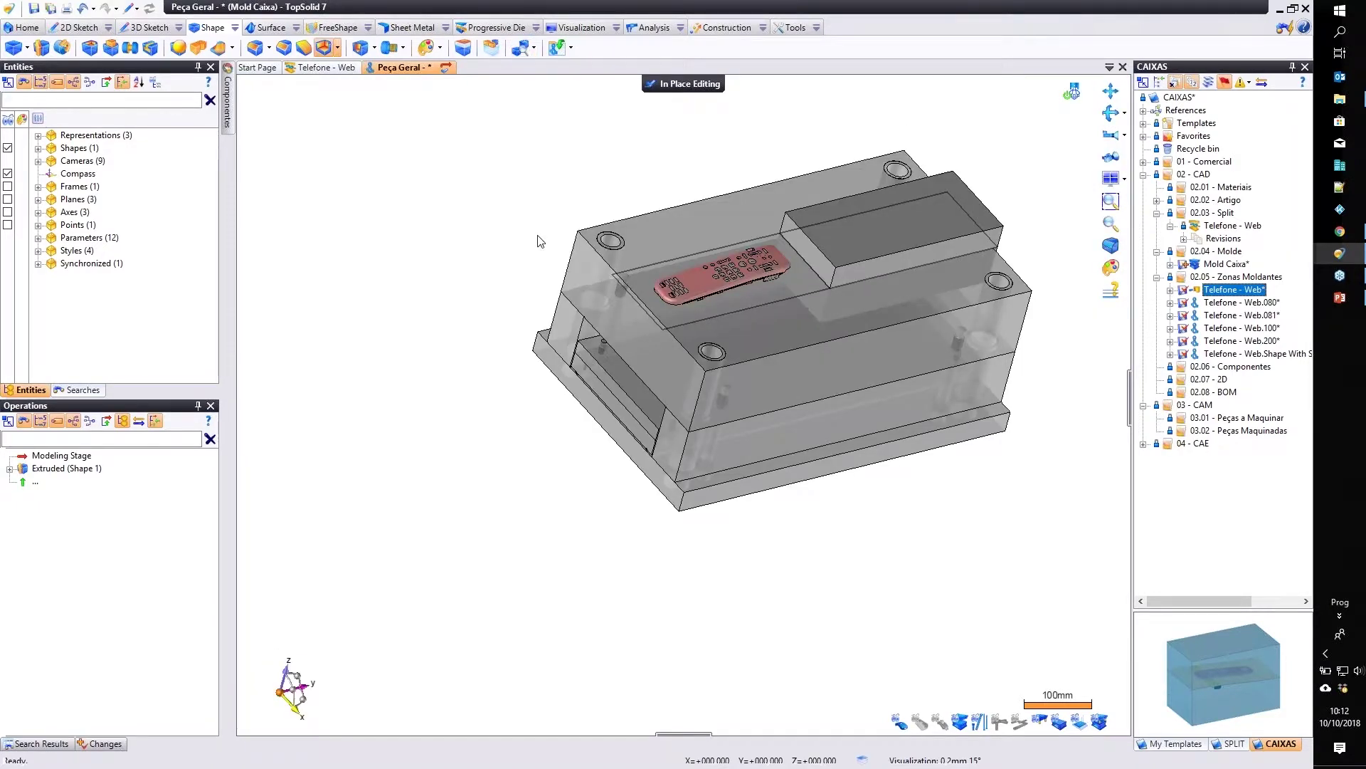
left_click(303, 47)
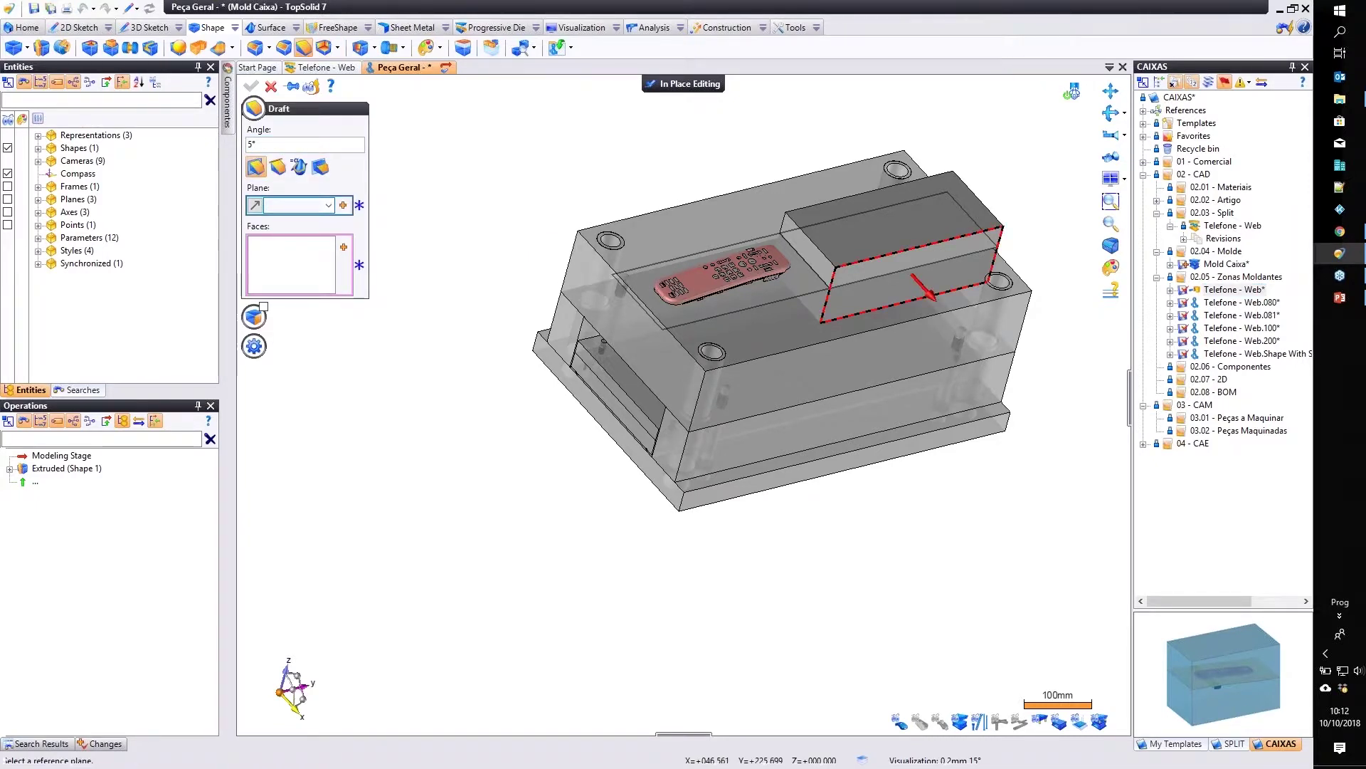
left_click(328, 206)
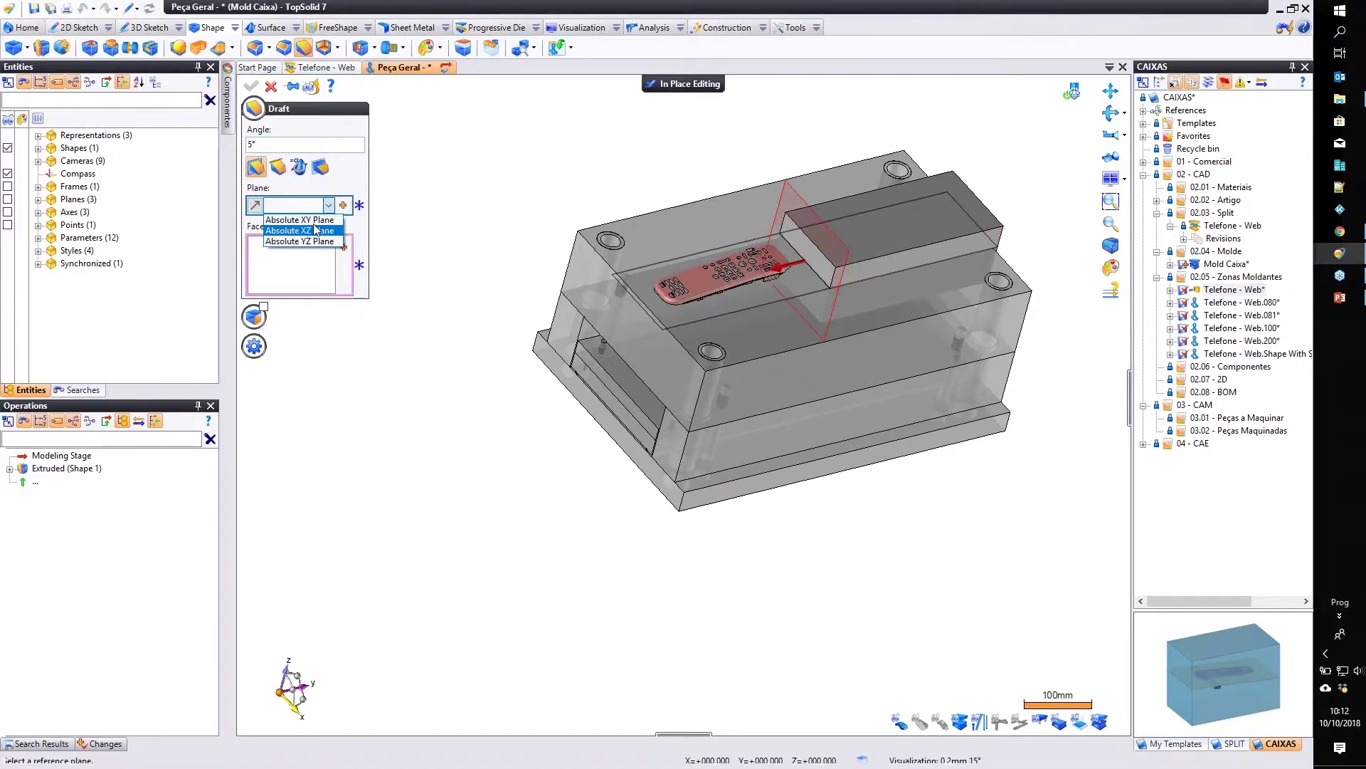
left_click(299, 219)
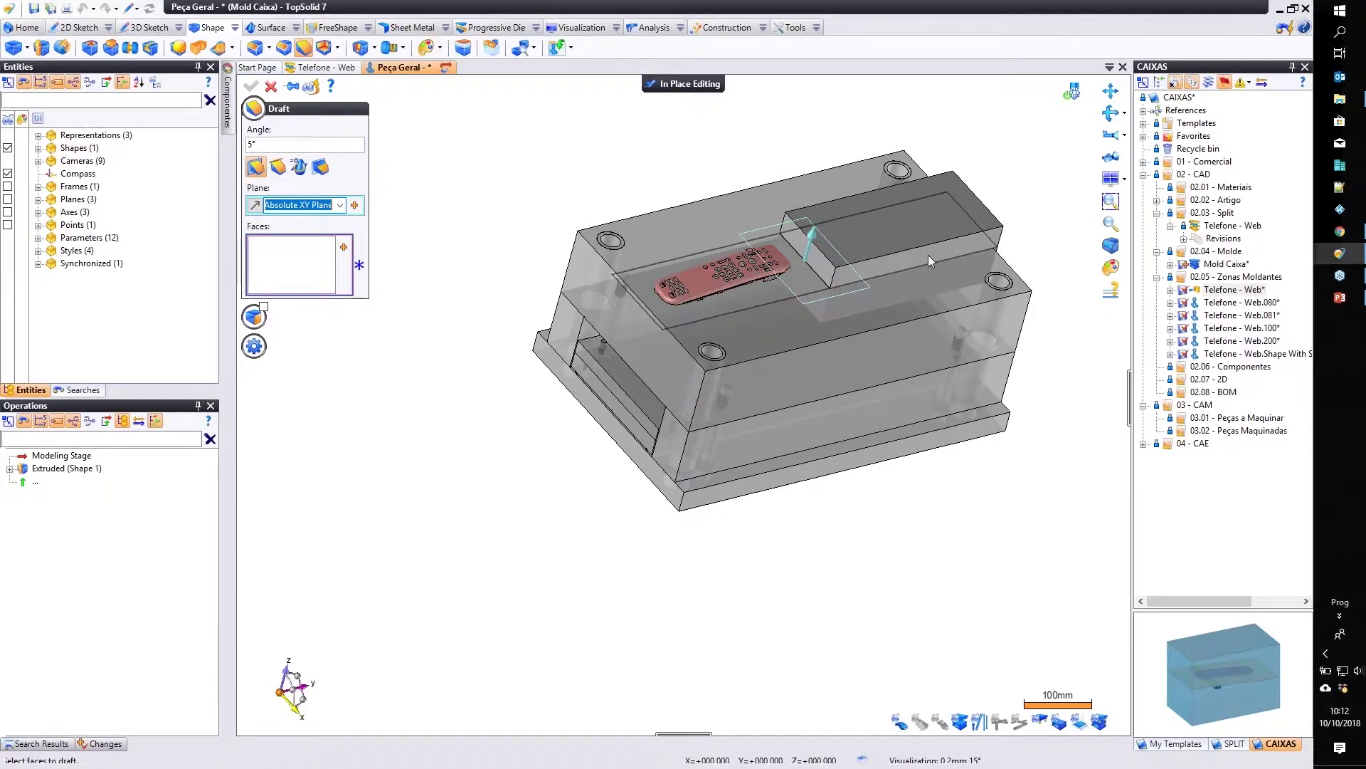
left_click(906, 250)
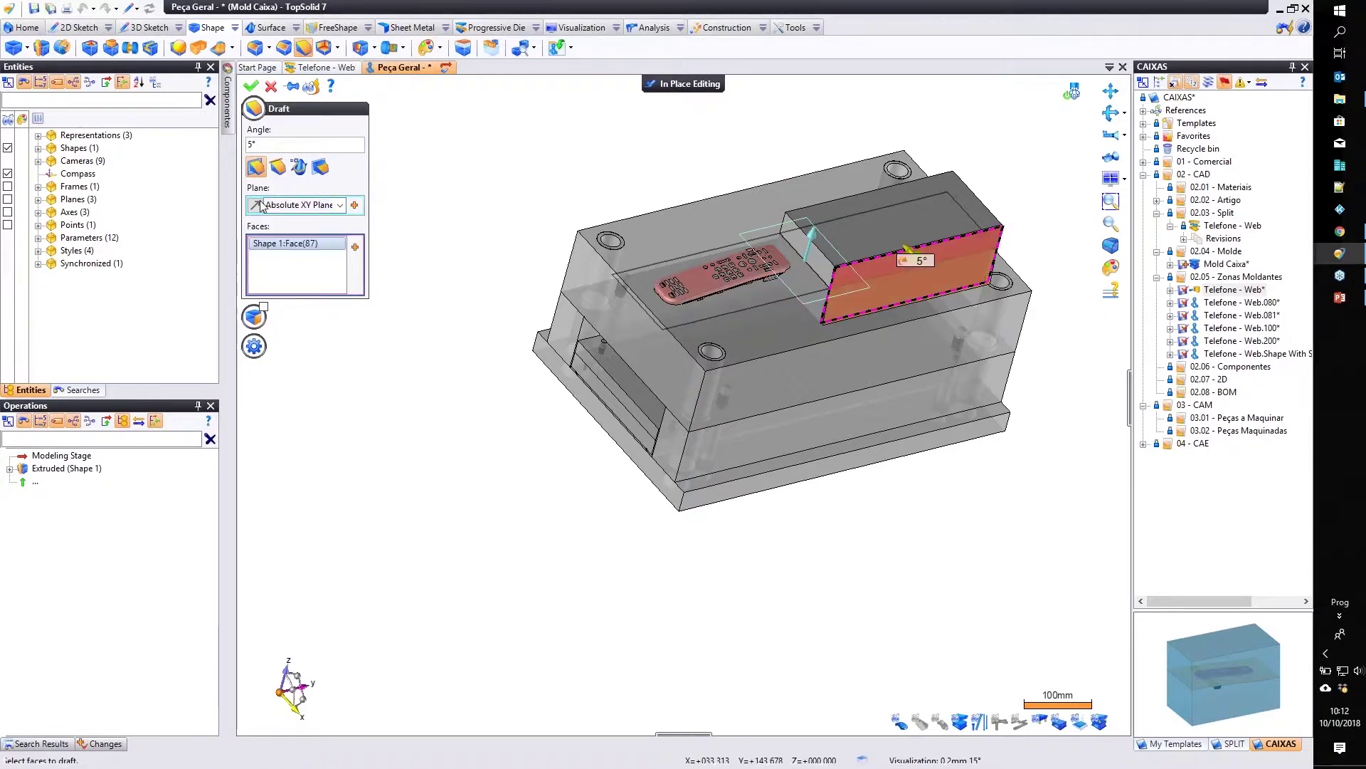
right_click_drag(906, 250, 640, 225)
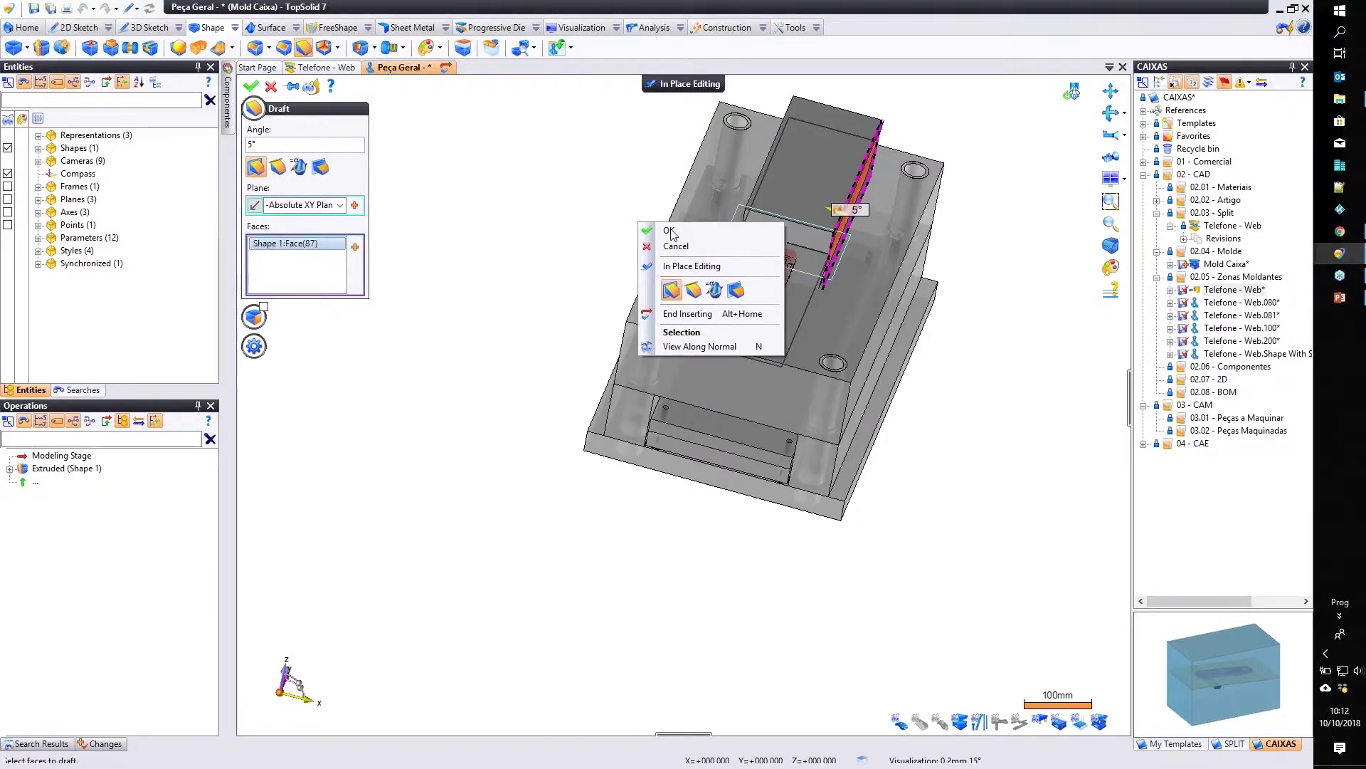
left_click(670, 232)
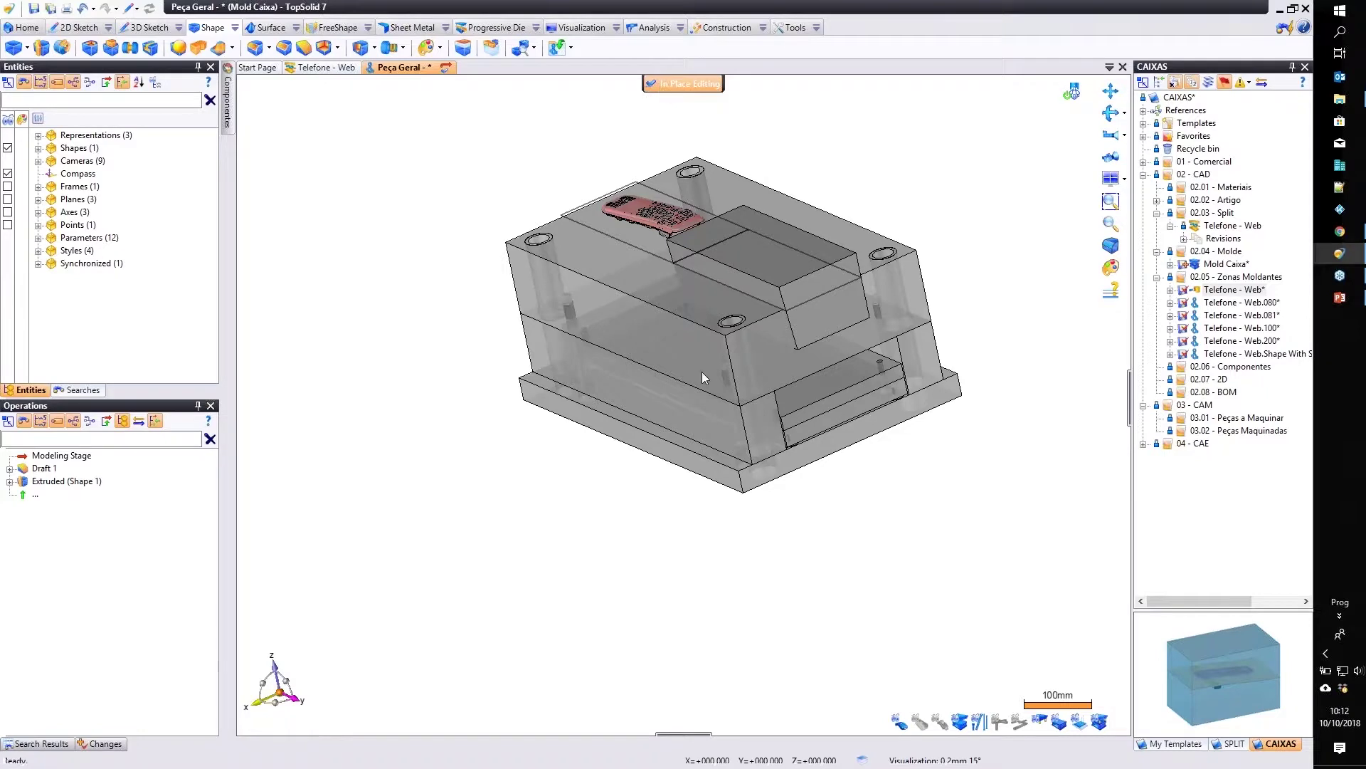
Set the new block's BOM properties to part number 200, designation Bucha, material 1.2344 and heat treatment 48/50 HRC.
left_click(74, 469)
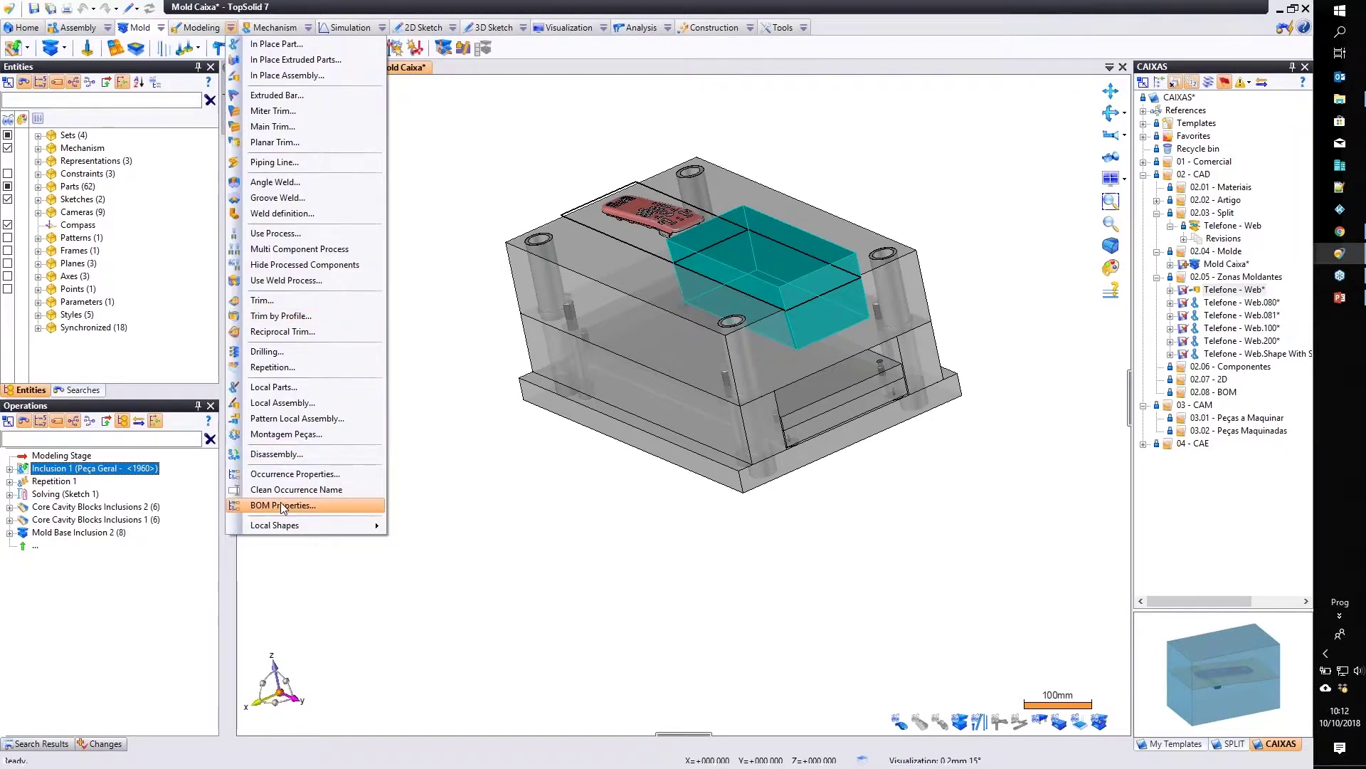
left_click(512, 163)
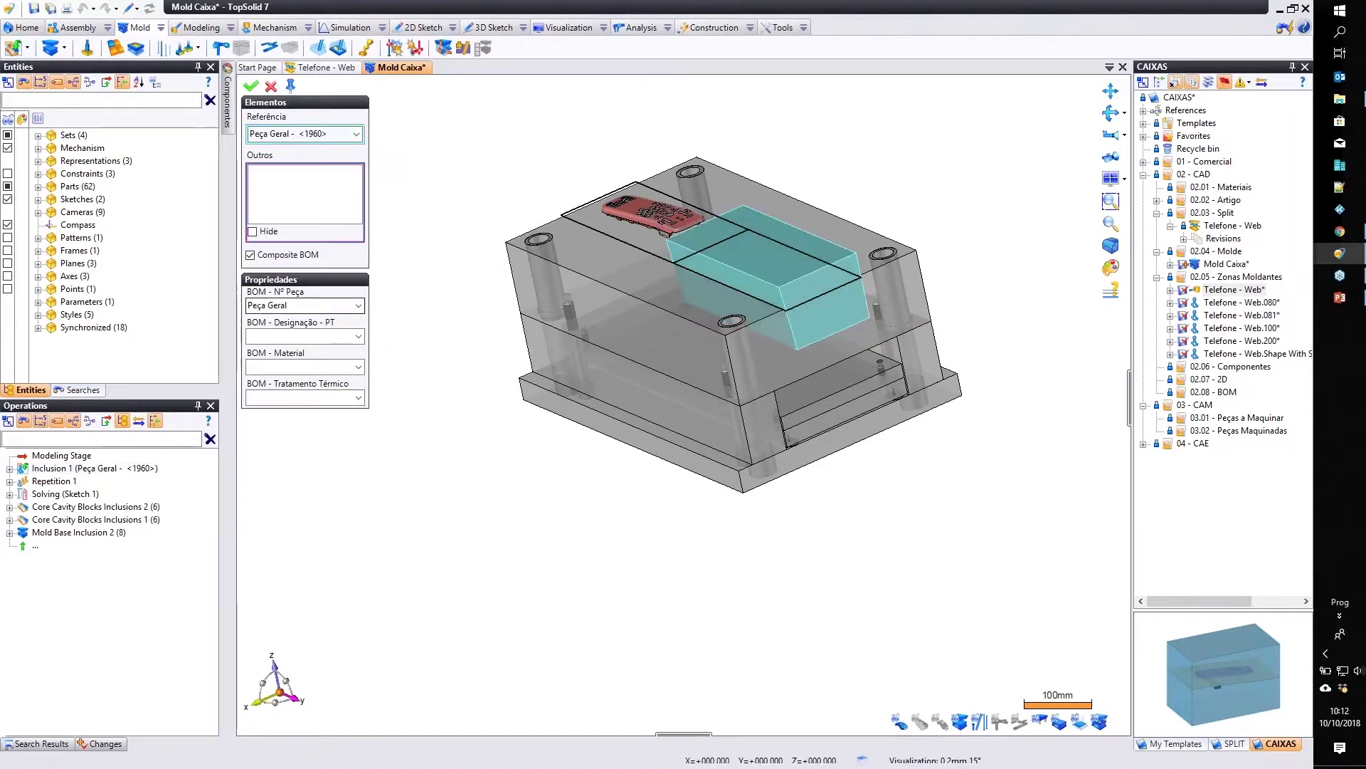
left_click(307, 306)
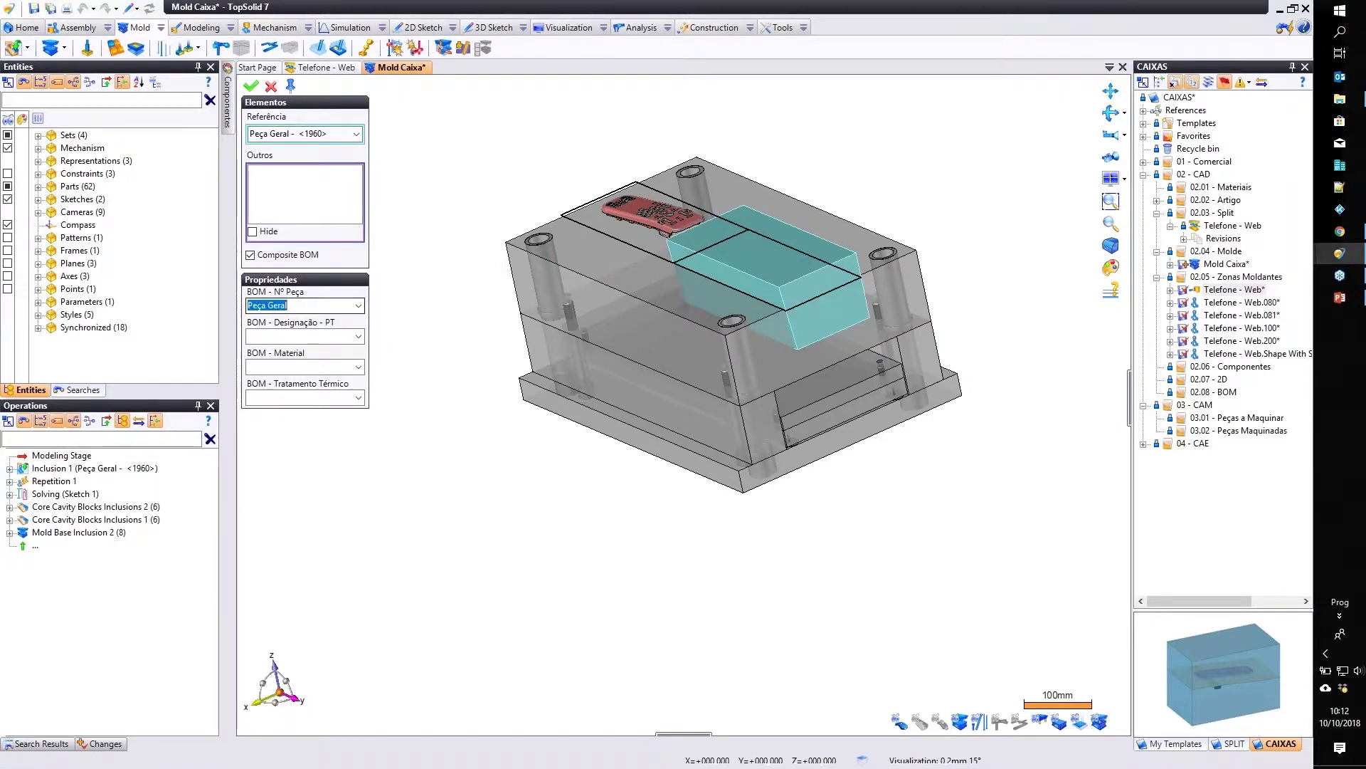
type("200")
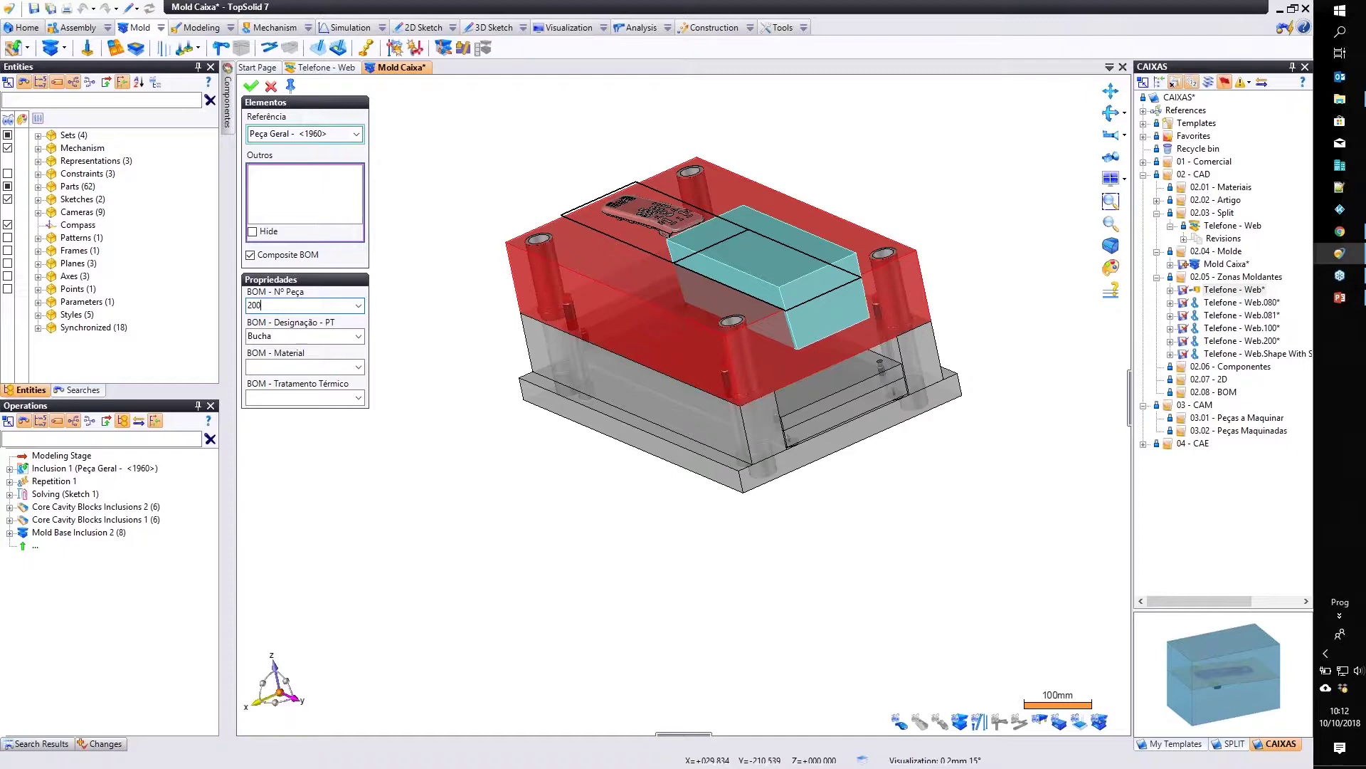
left_click(358, 367)
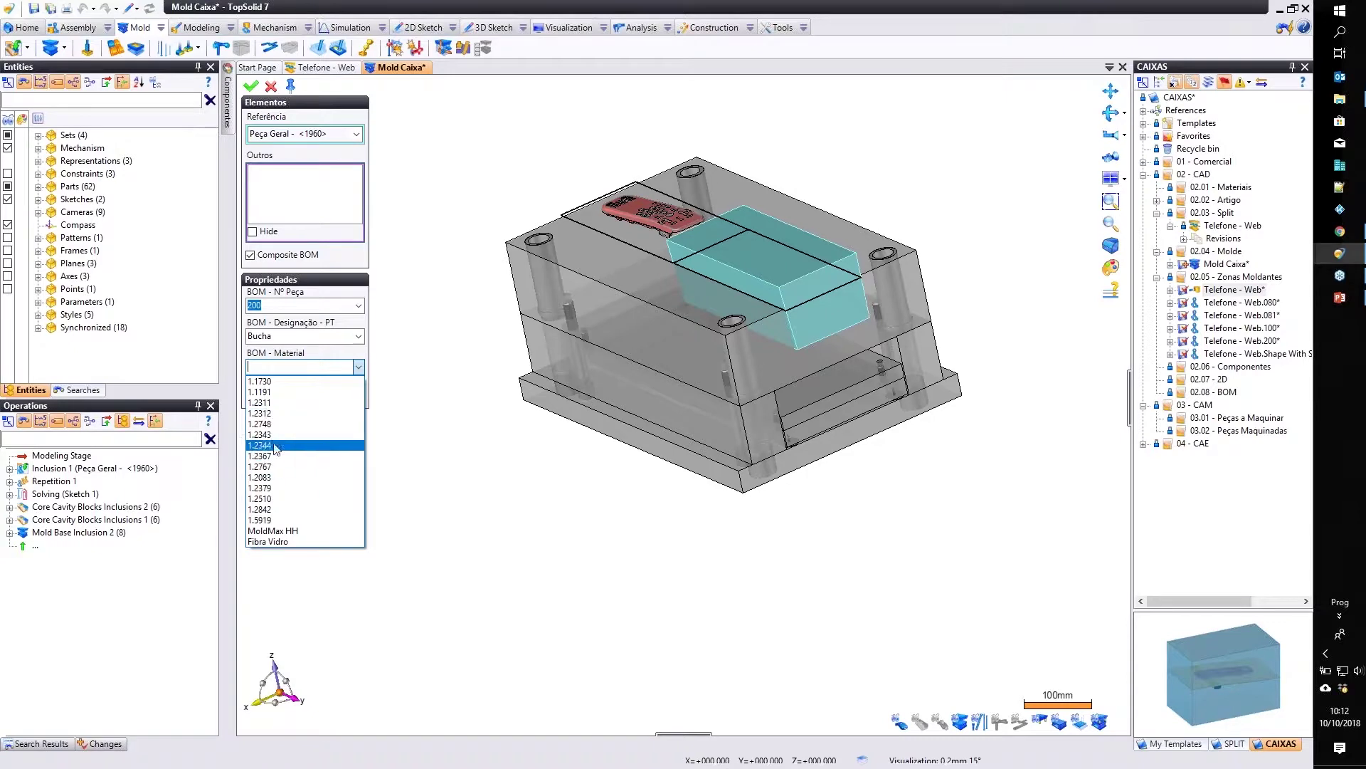
left_click(276, 446)
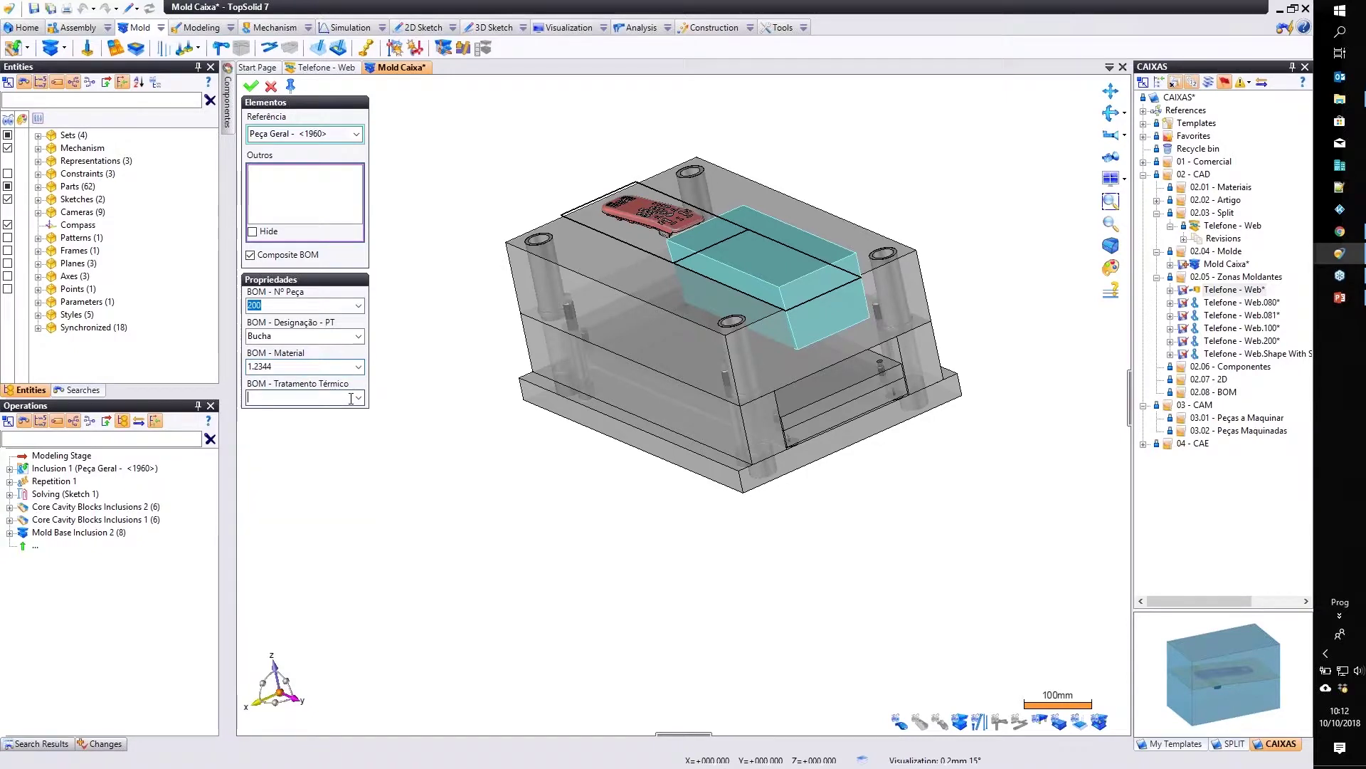
type("48/5")
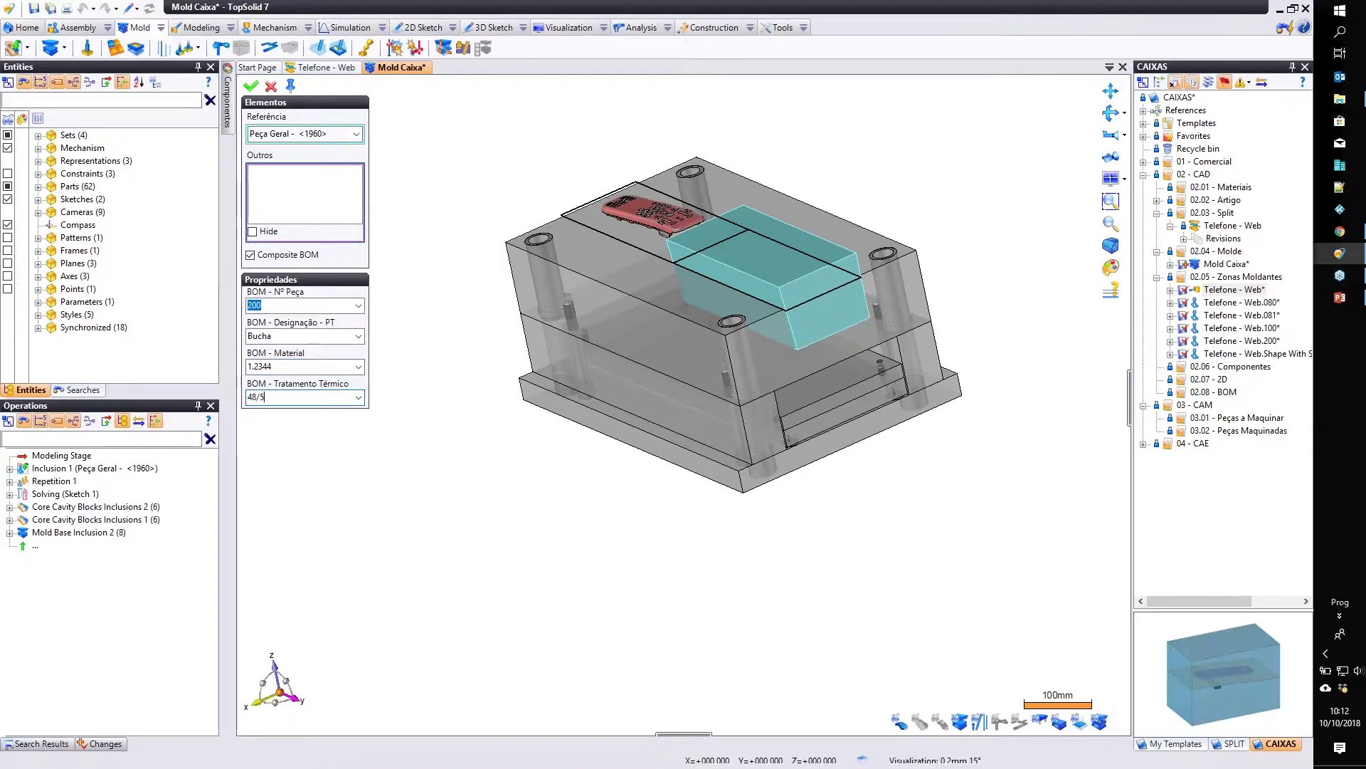
type("0 HRC")
left_click(251, 86)
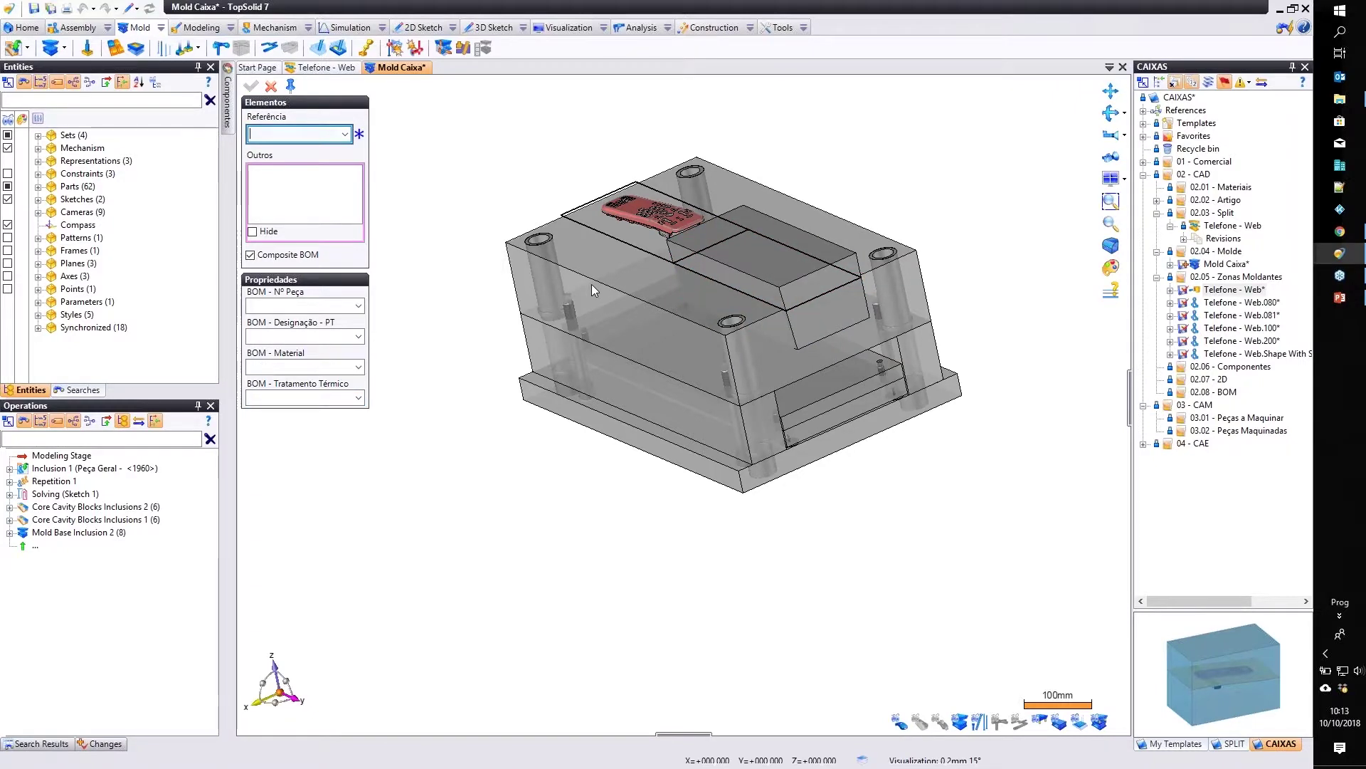
Examine the Bucha block highlighted in the mold base from several angles.
scroll(804, 314, "up", 3)
middle_click_drag(804, 313, 791, 221)
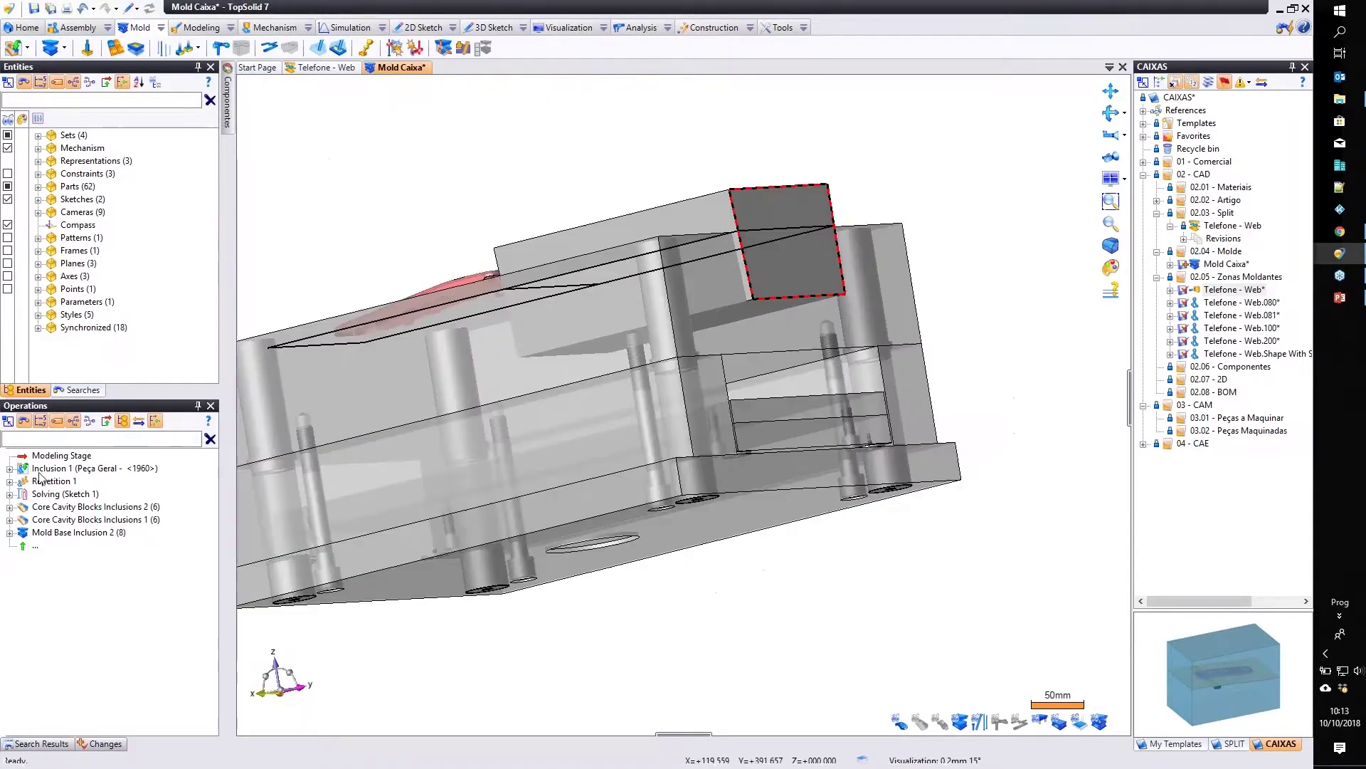
left_click(91, 469)
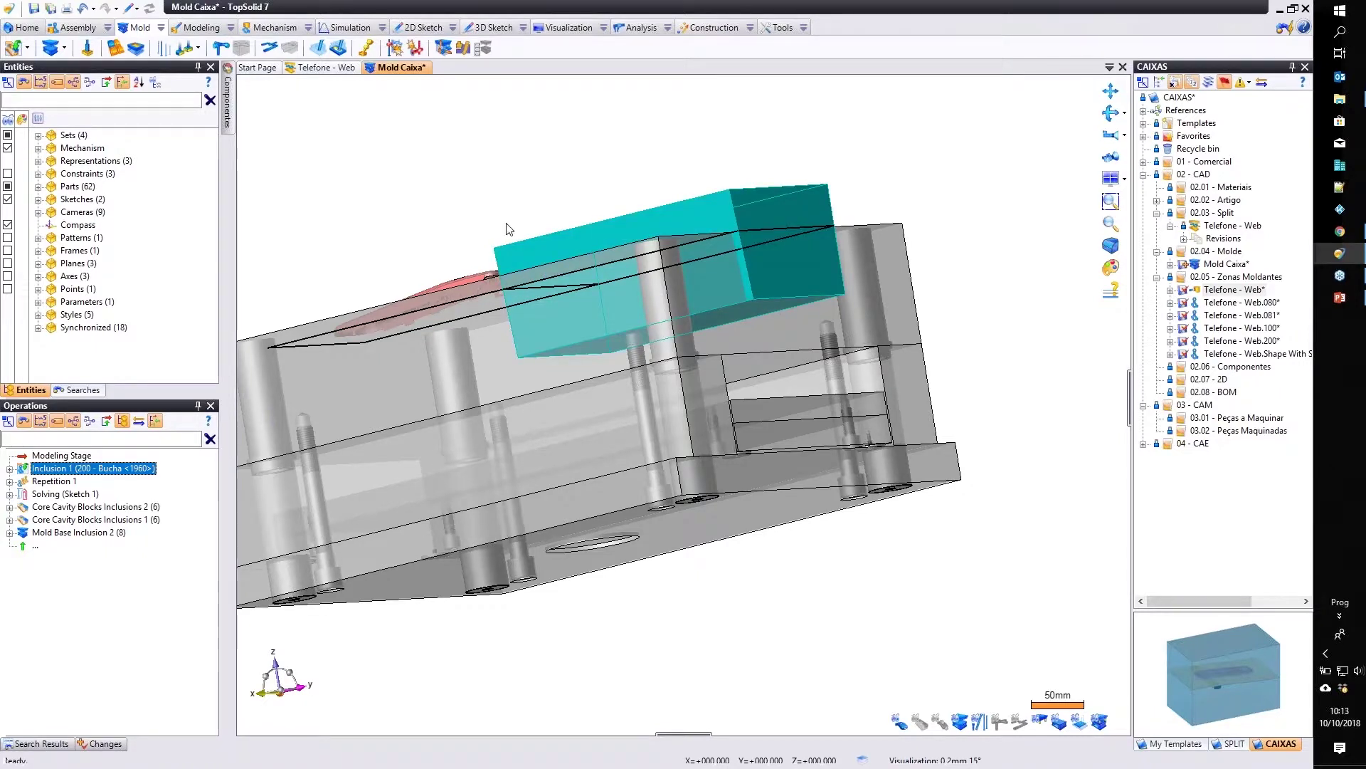
scroll(506, 224, "down", 3)
middle_click_drag(506, 224, 528, 241)
scroll(527, 240, "up", 3)
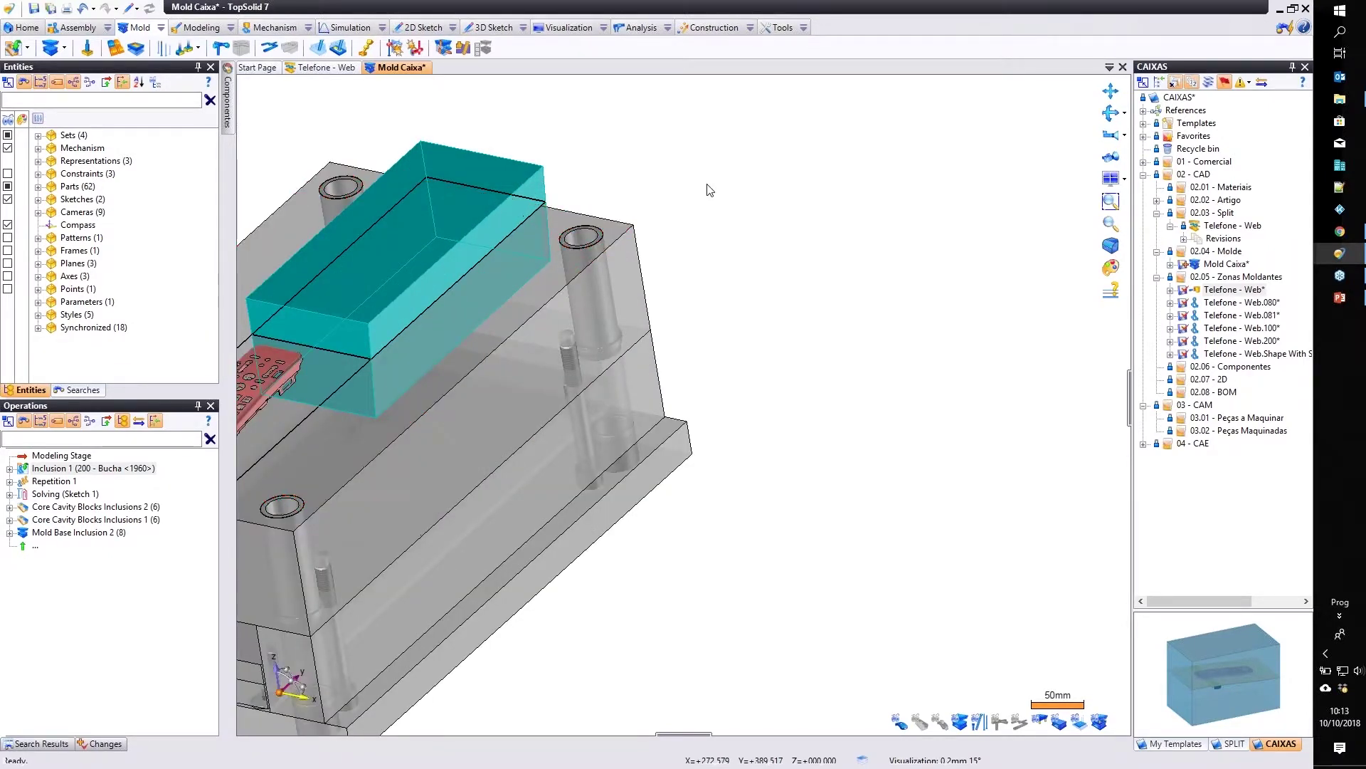
middle_click_drag(709, 190, 714, 223)
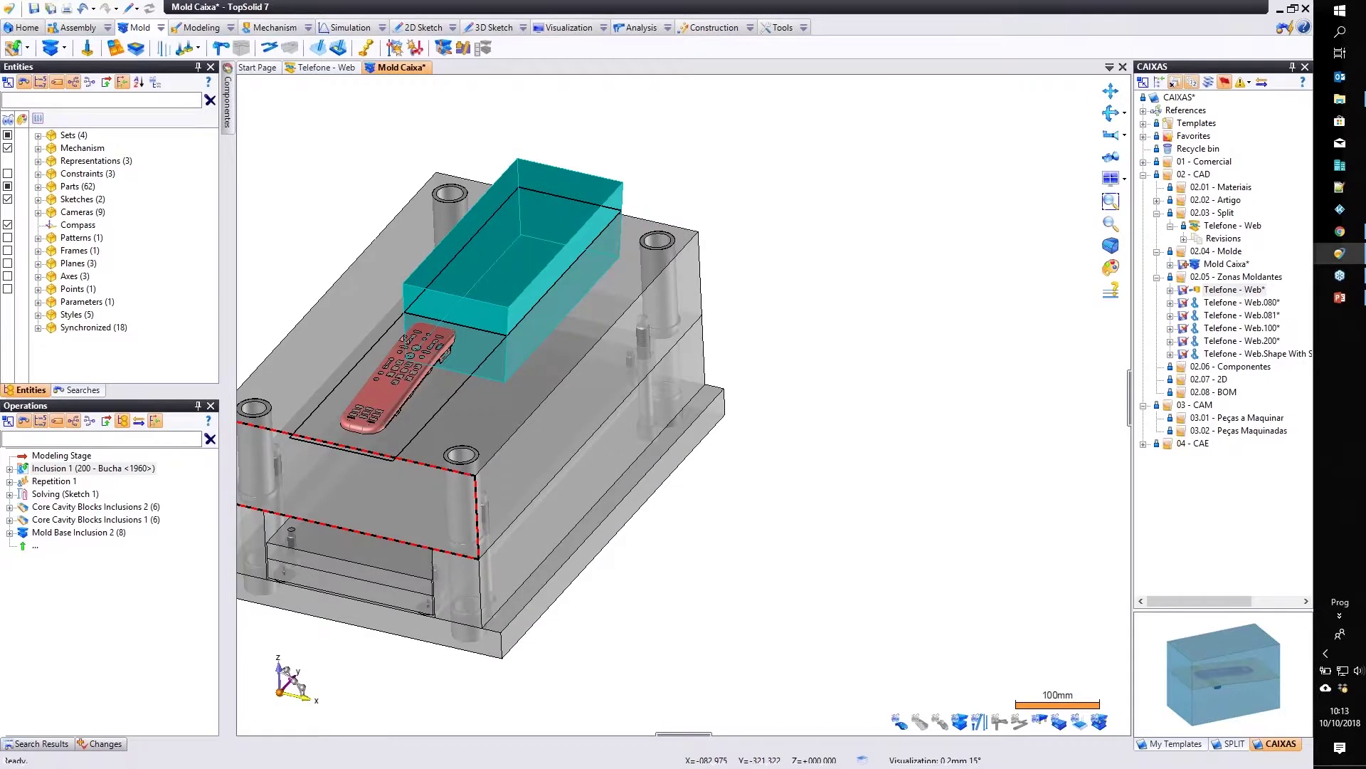
middle_click_drag(714, 223, 578, 187)
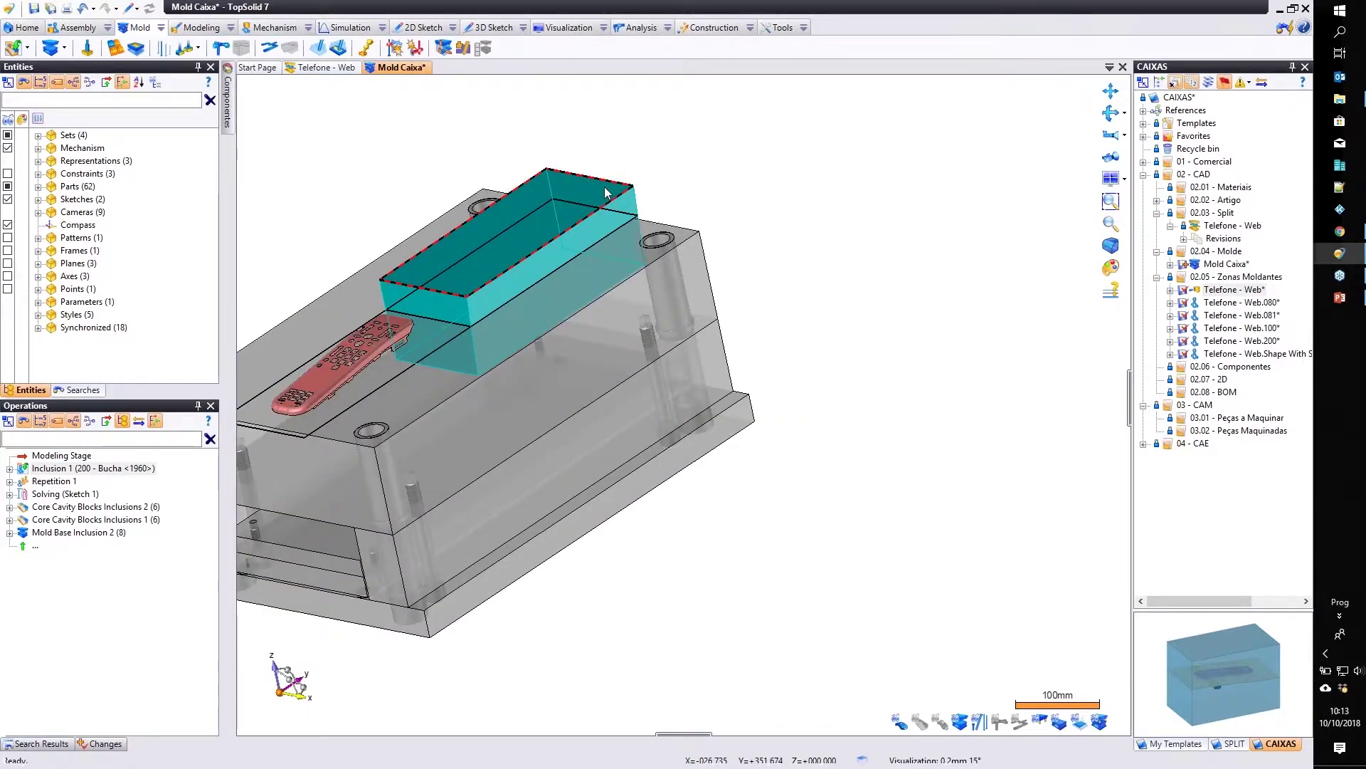
Open the 200 - Bucha block for in-place editing and hide the surrounding mold base plates.
double_click(606, 192)
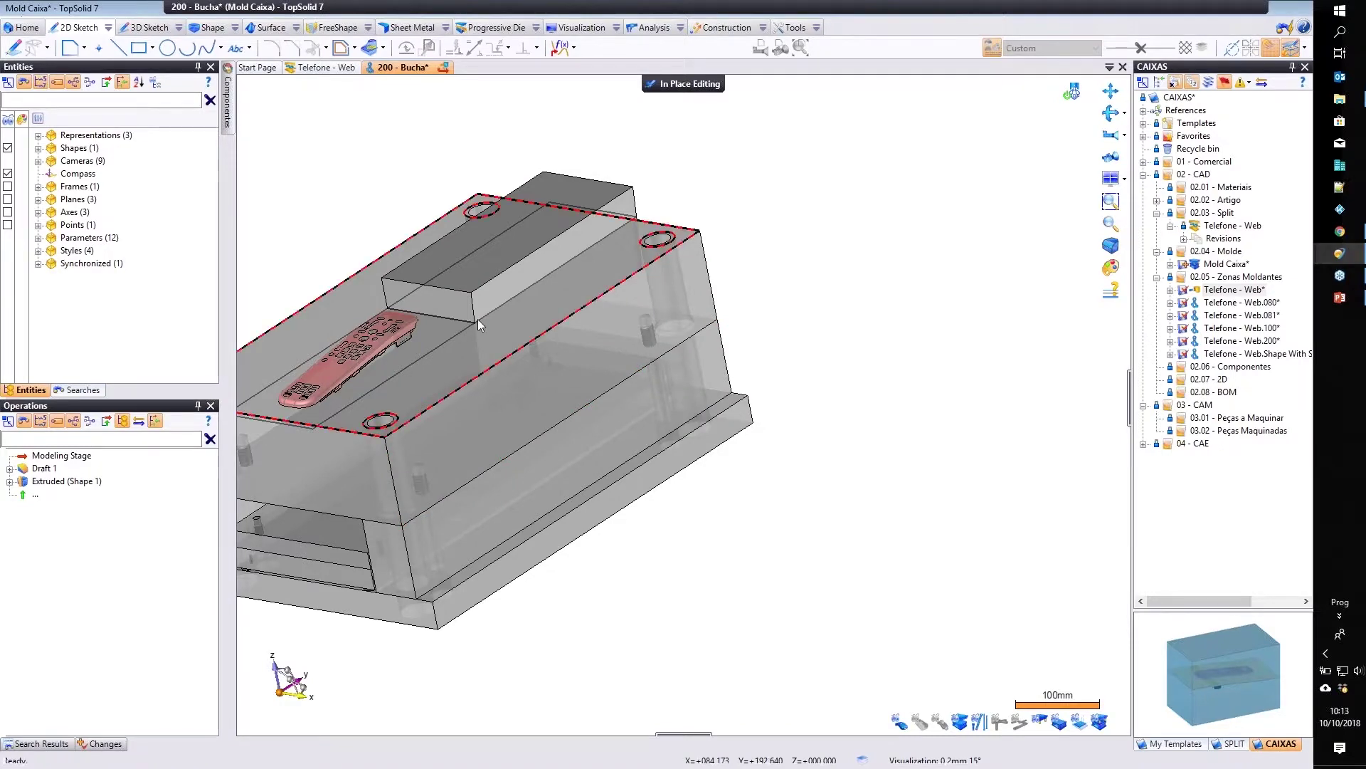
scroll(477, 319, "up", 3)
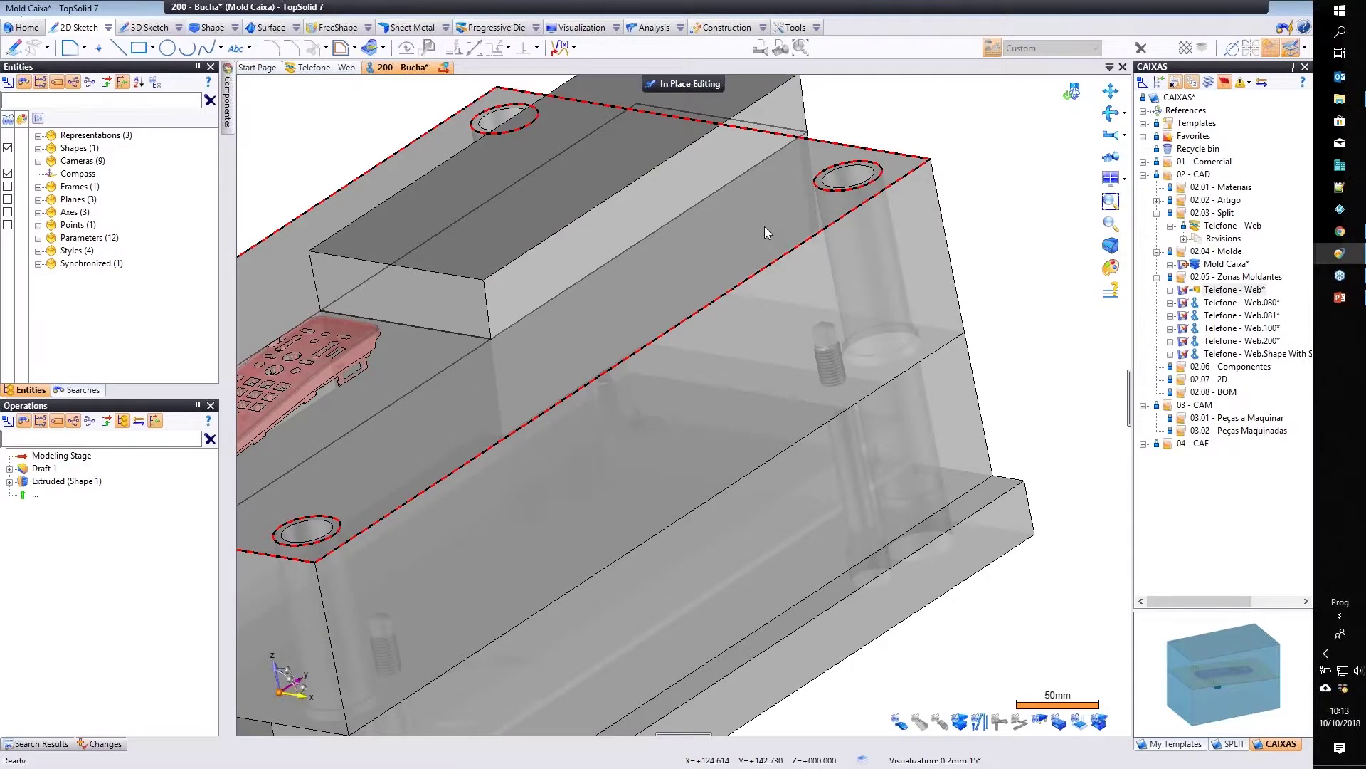
scroll(764, 227, "down", 3)
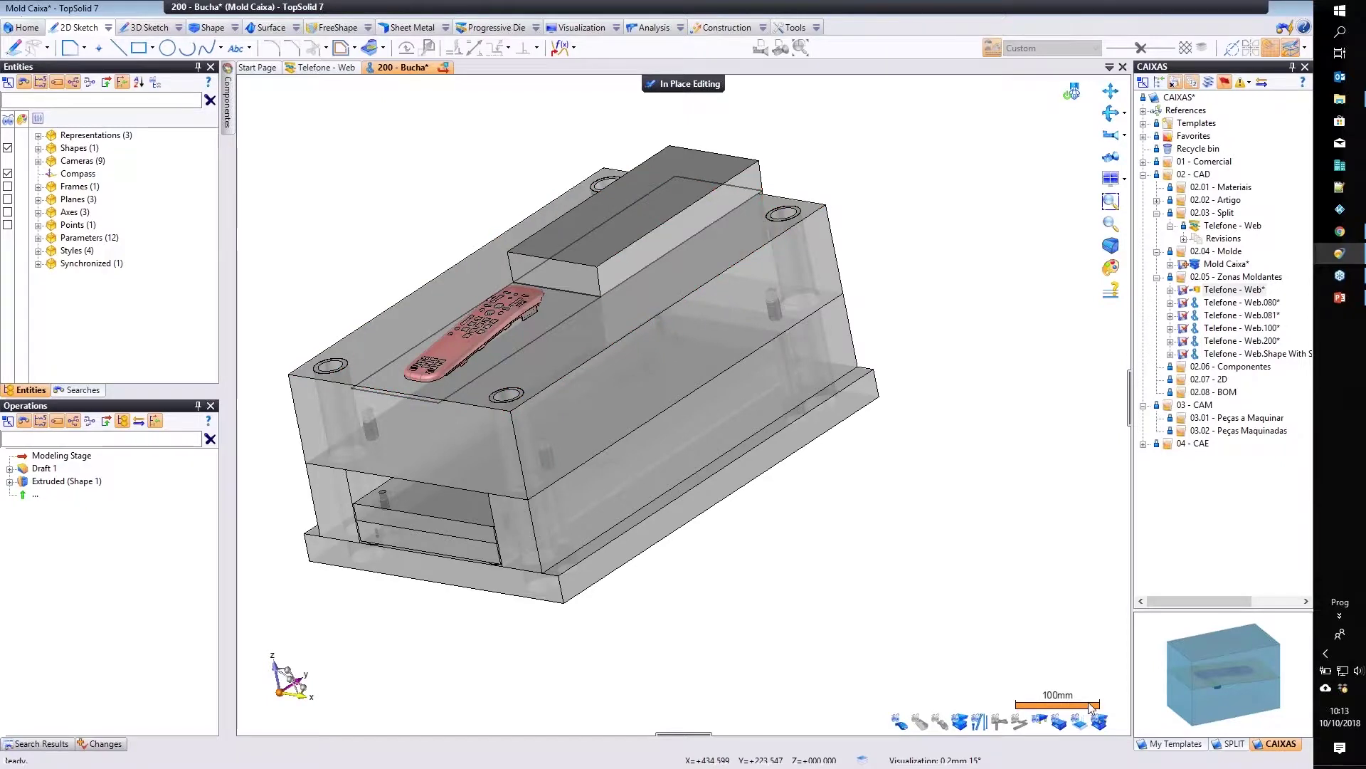
left_click(1061, 724)
middle_click_drag(775, 473, 683, 330)
scroll(682, 330, "up", 3)
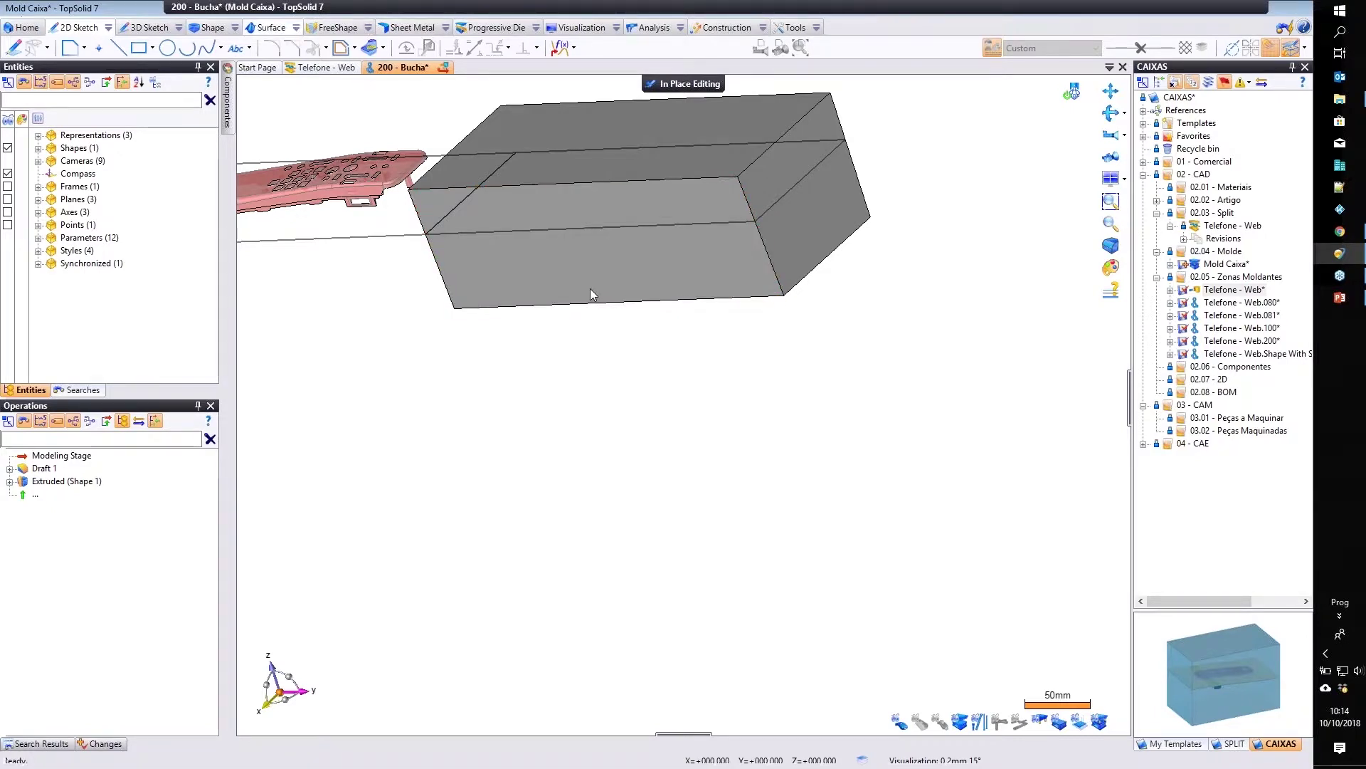
Publish the Bucha block's Shape 1 with the name CX and the description CX.
right_click(657, 275)
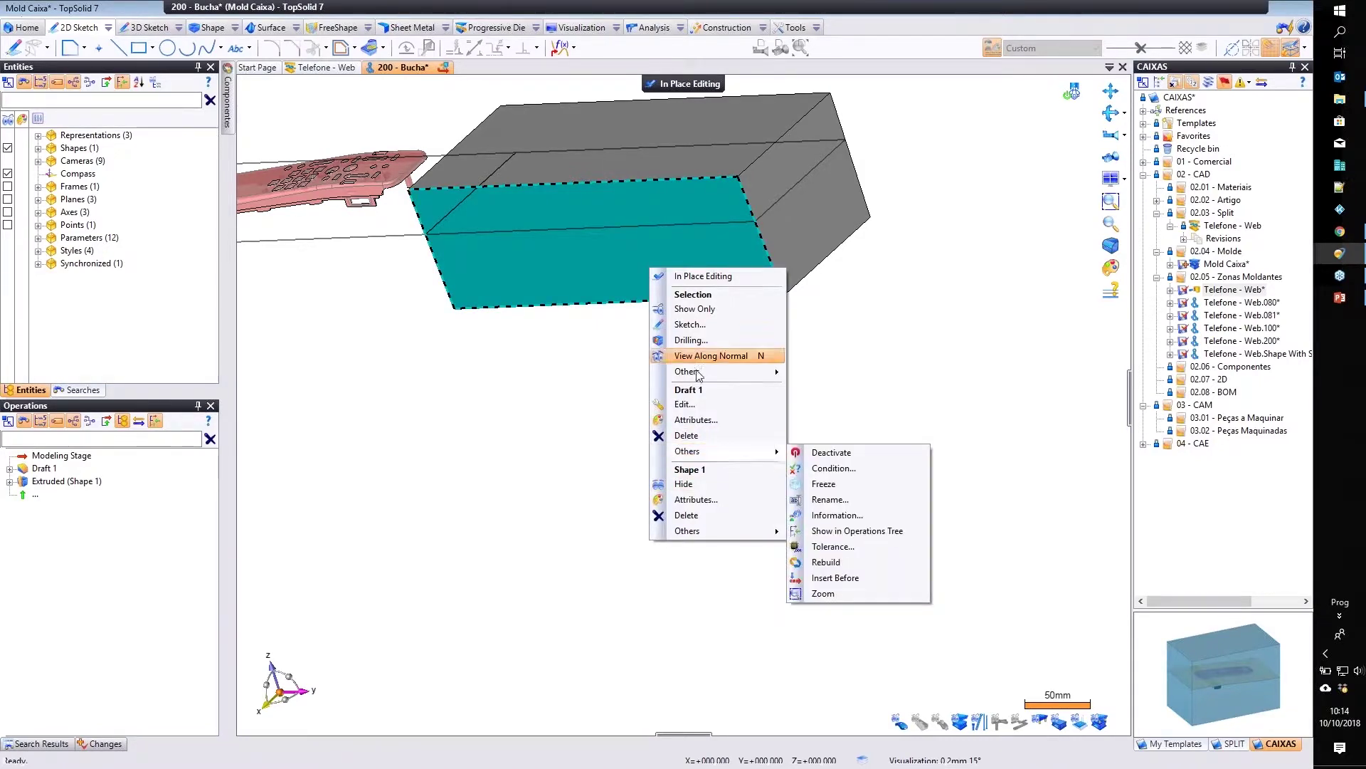
mouse_move(698, 373)
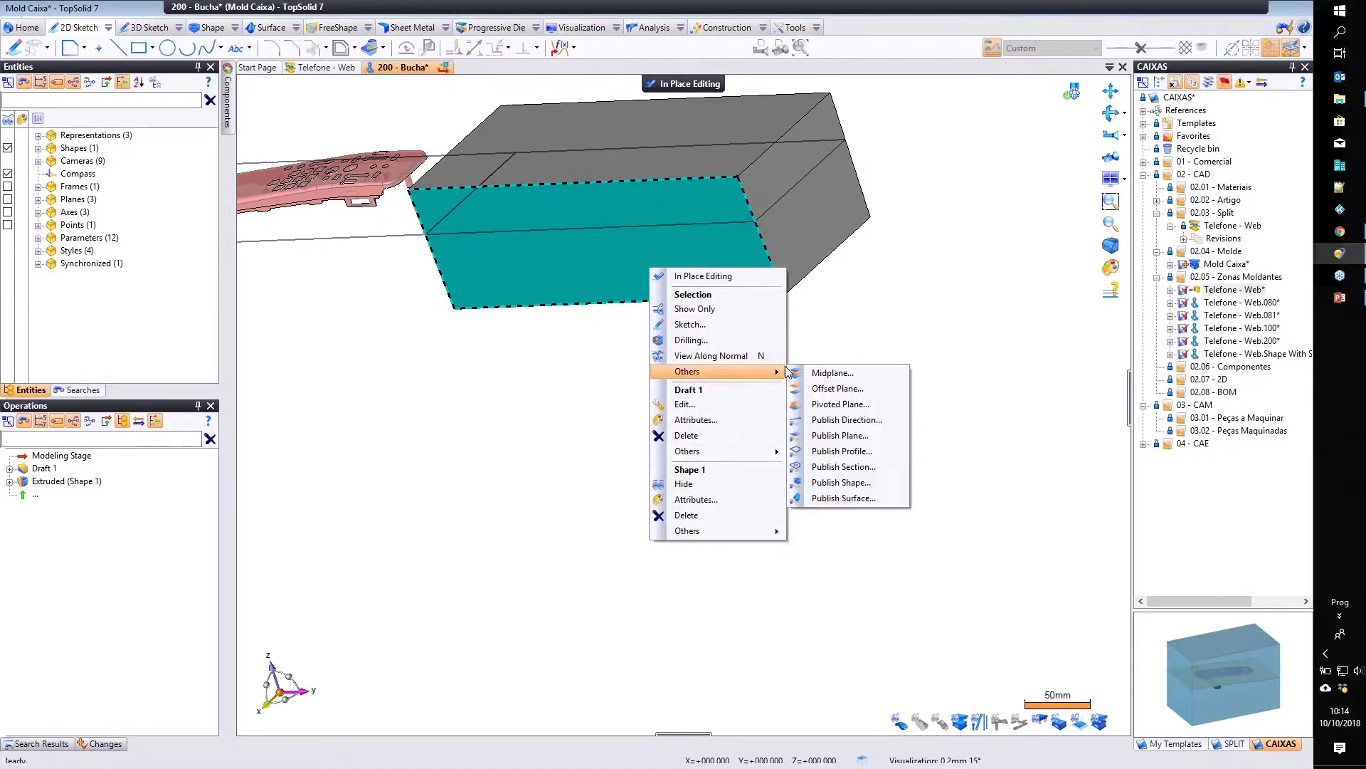
left_click(852, 483)
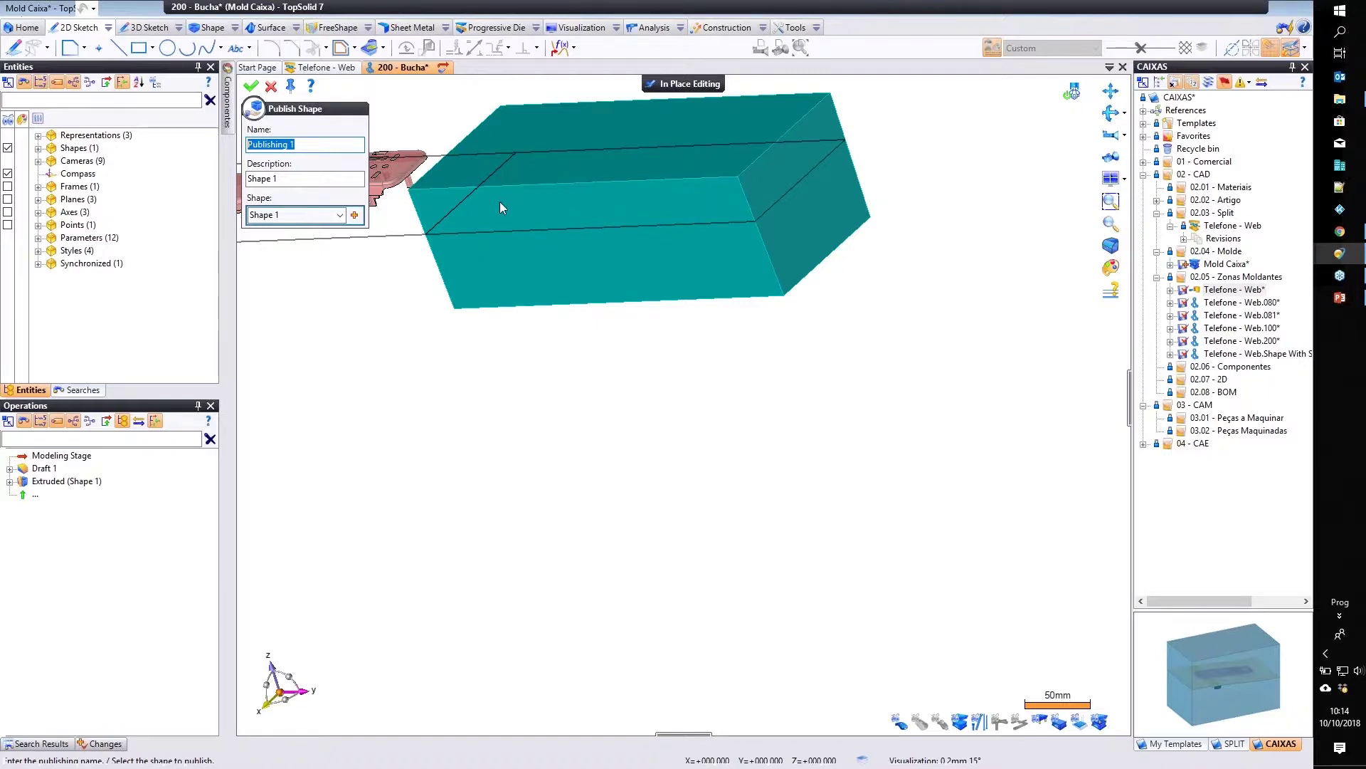
type("CX")
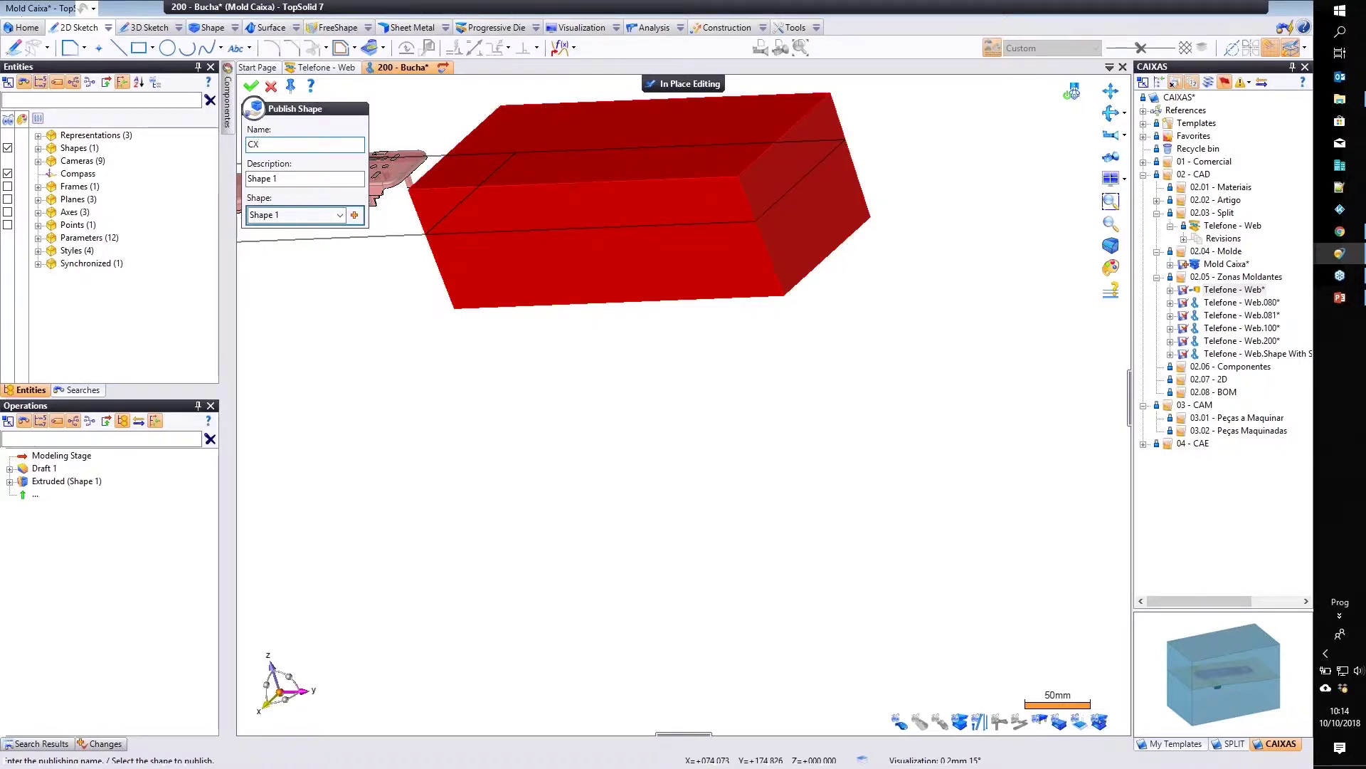
key("Tab")
type("C")
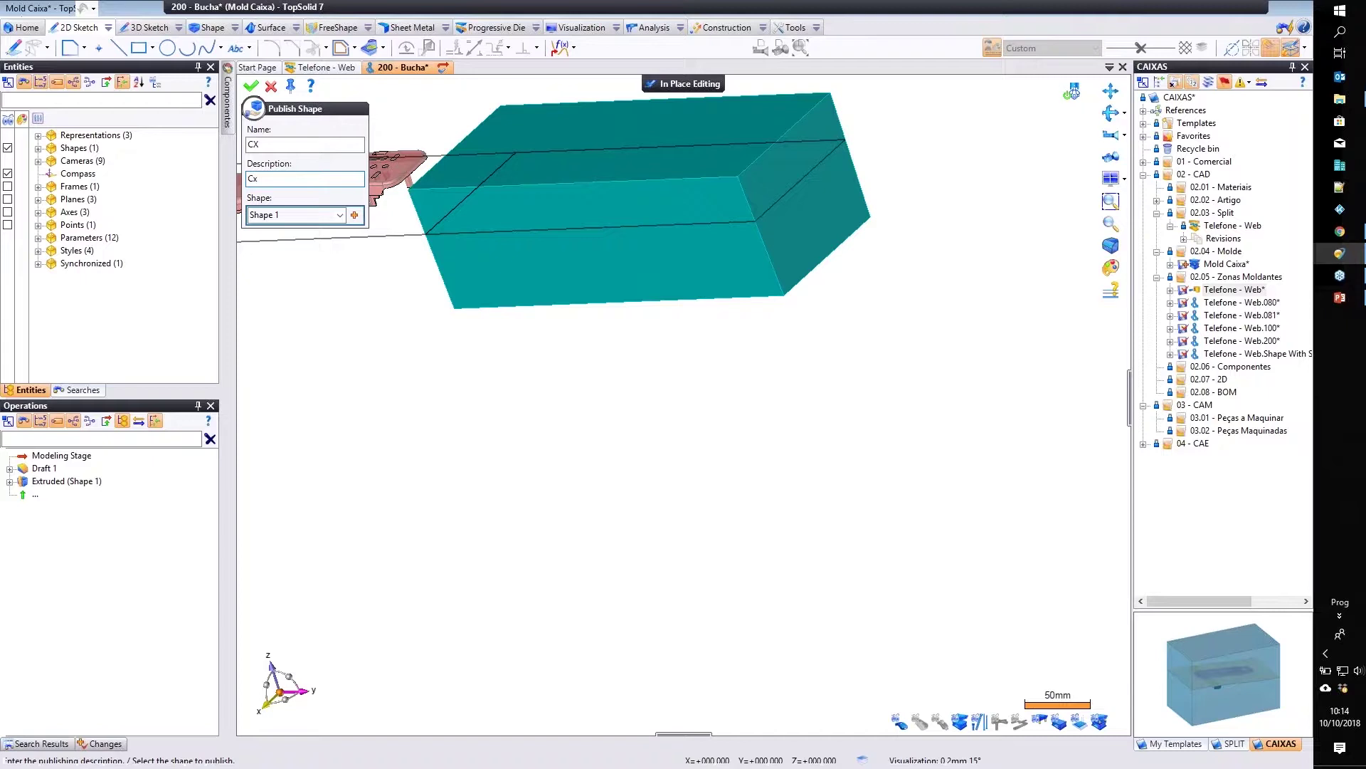
key("BackSpace")
left_click(252, 89)
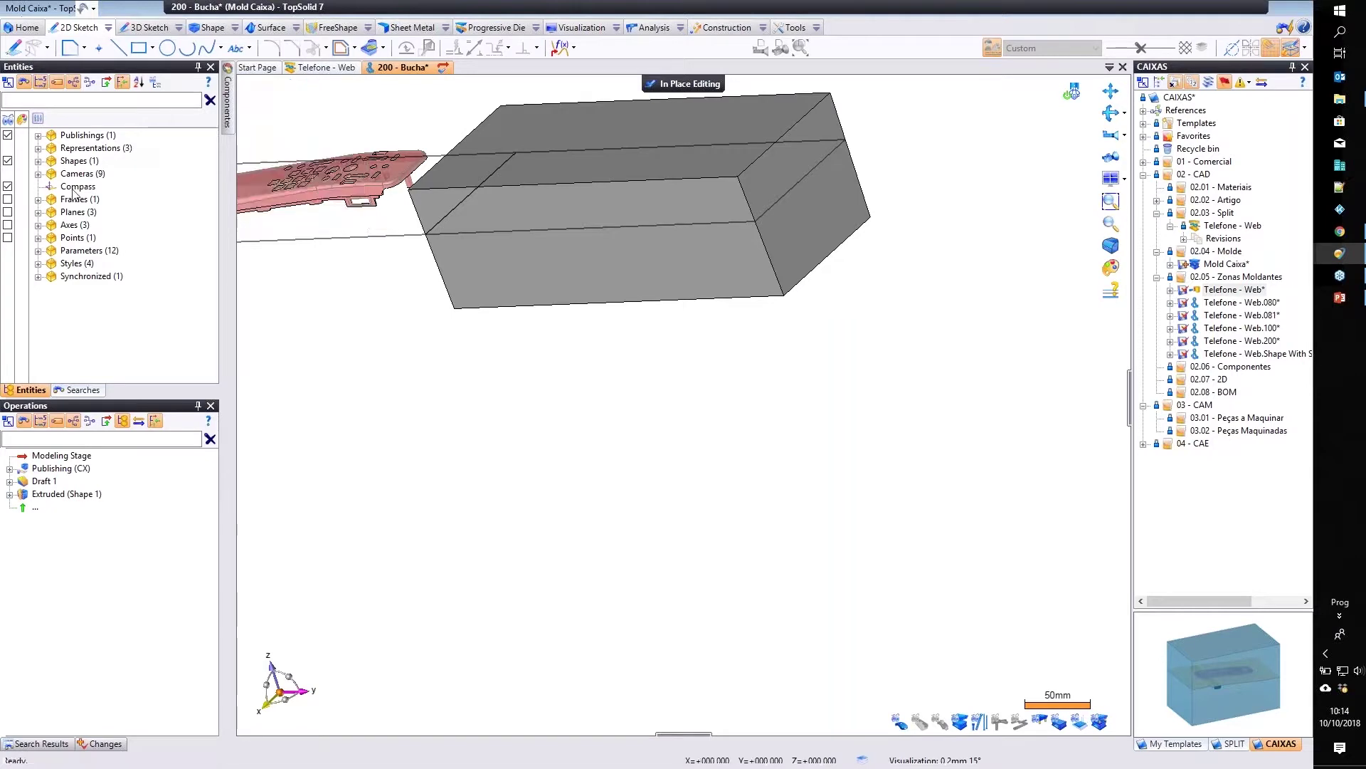
Hide the block's original Shape 1, leaving only the published CX shape displayed.
left_click(38, 161)
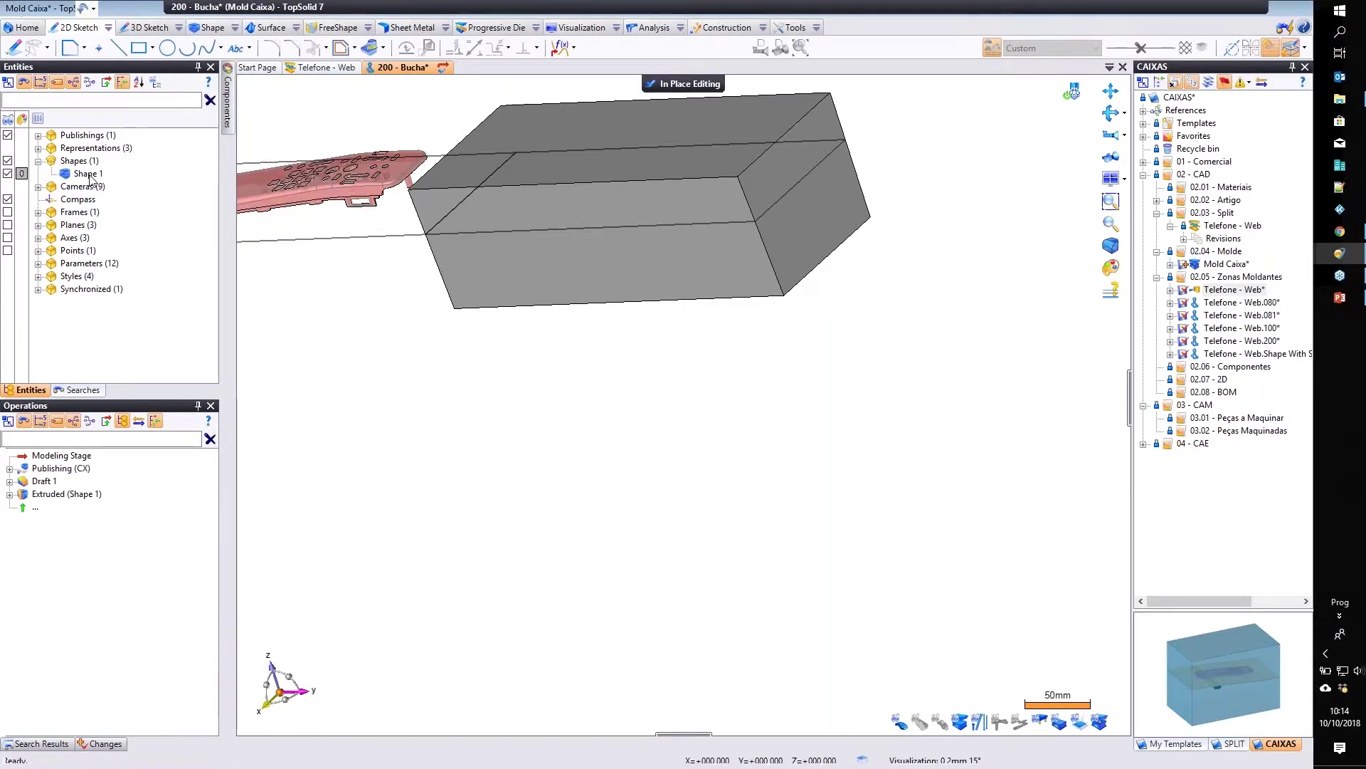
left_click(87, 175)
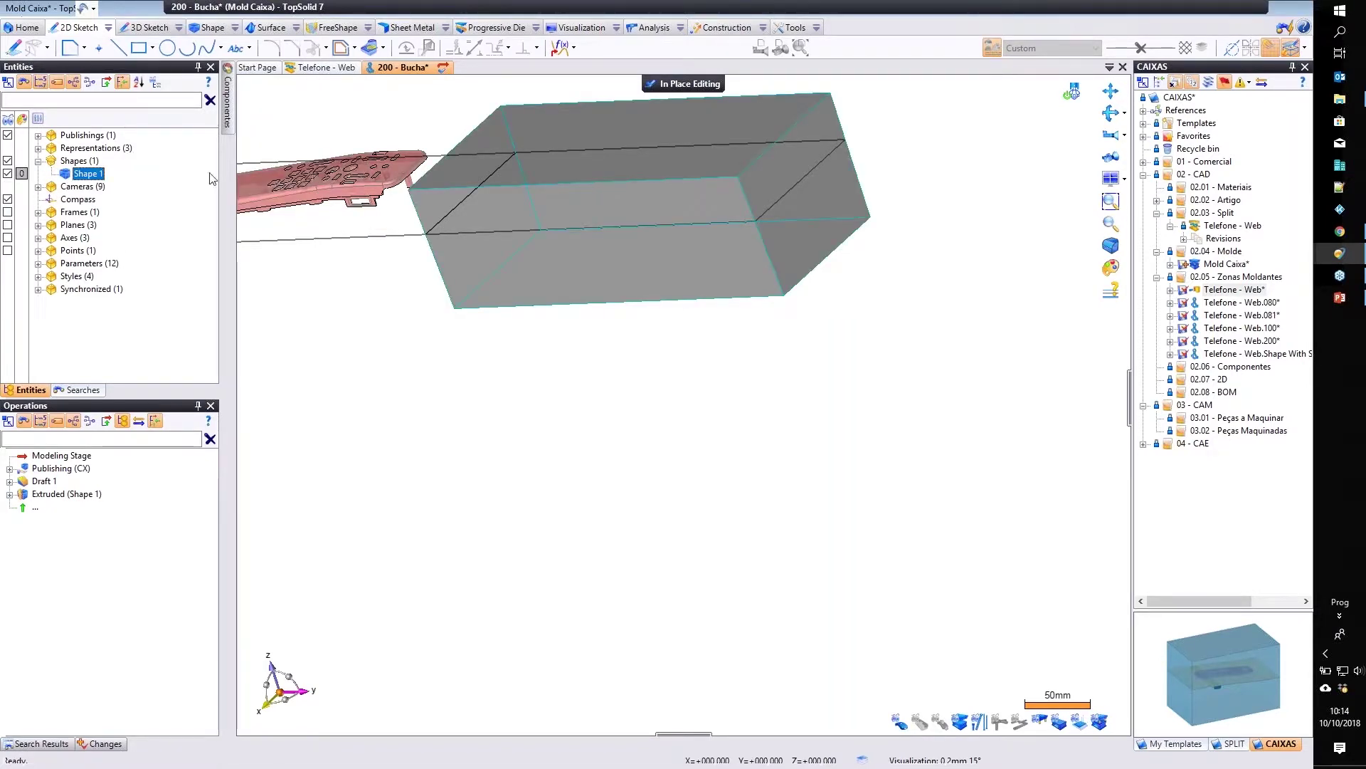
left_click(37, 136)
left_click(110, 148)
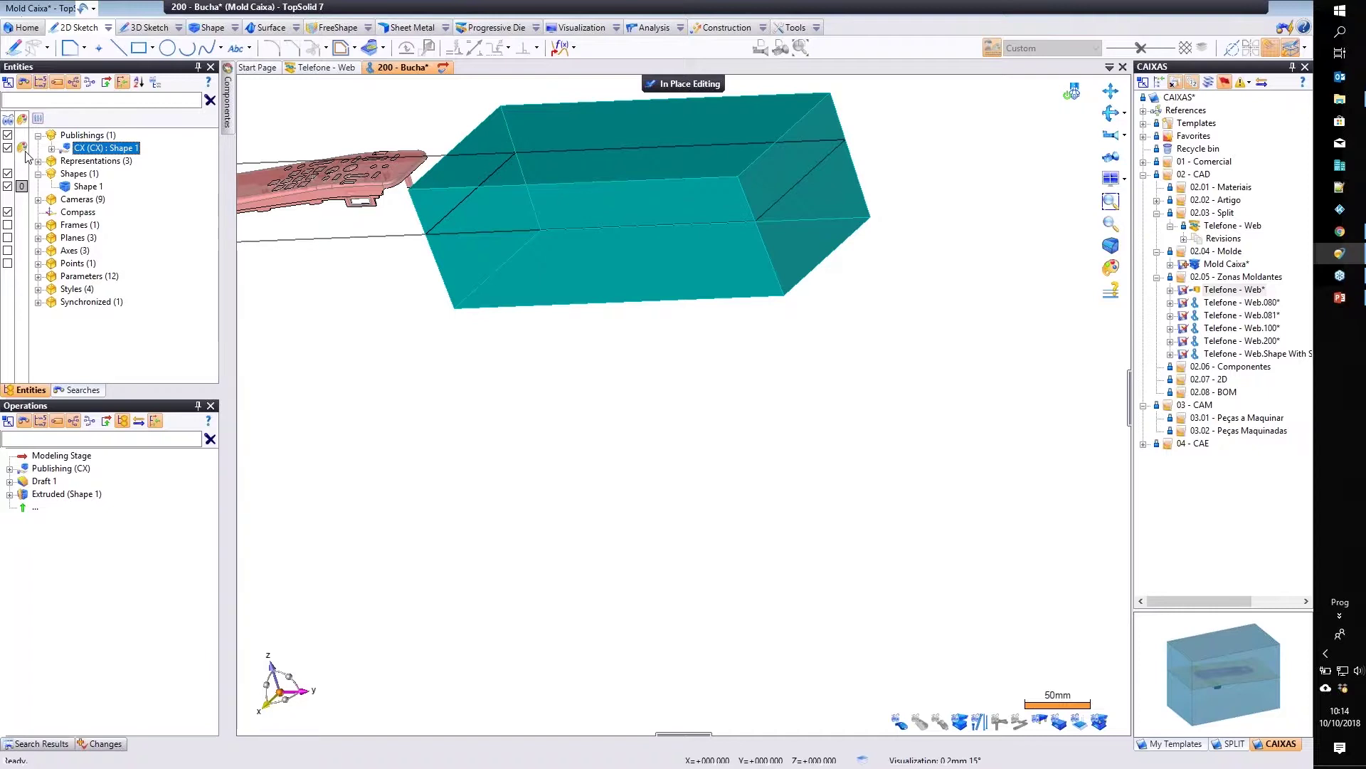
left_click(7, 186)
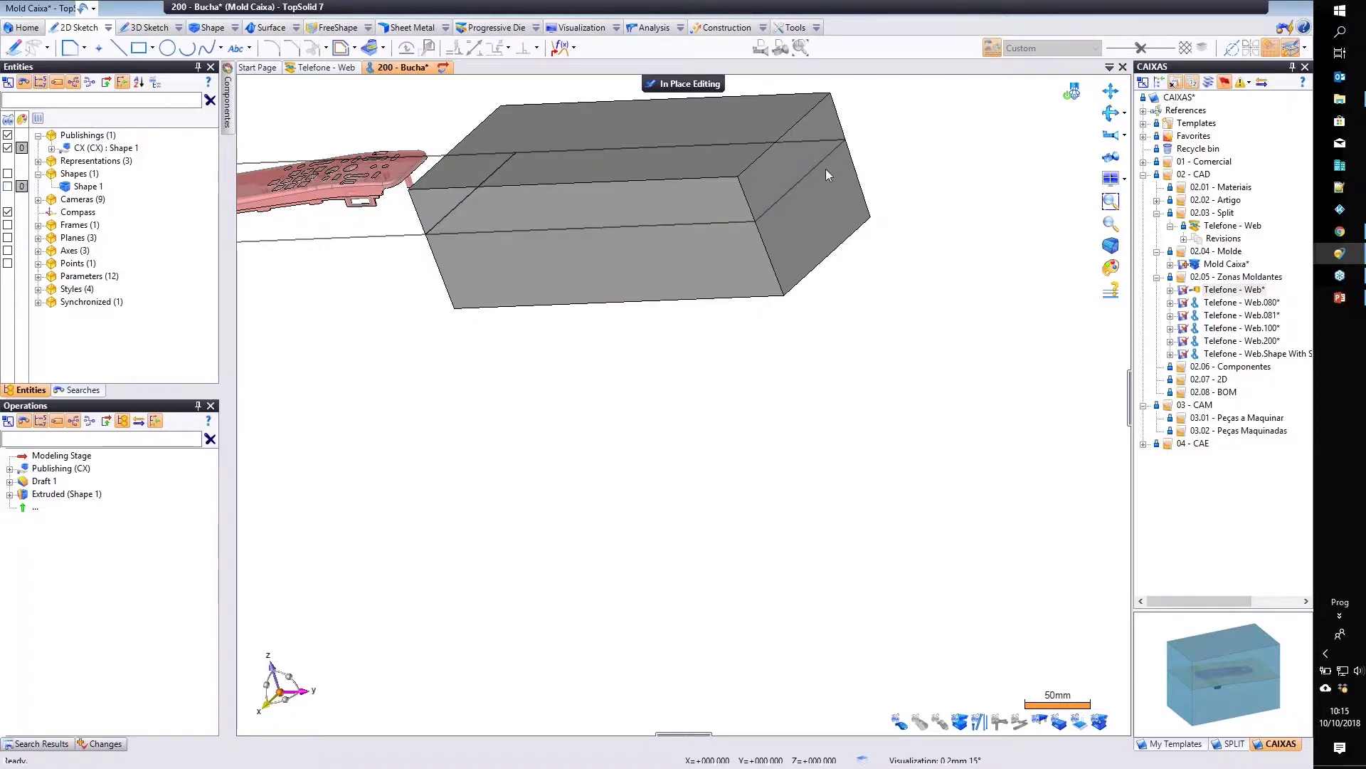
scroll(797, 263, "up", 3)
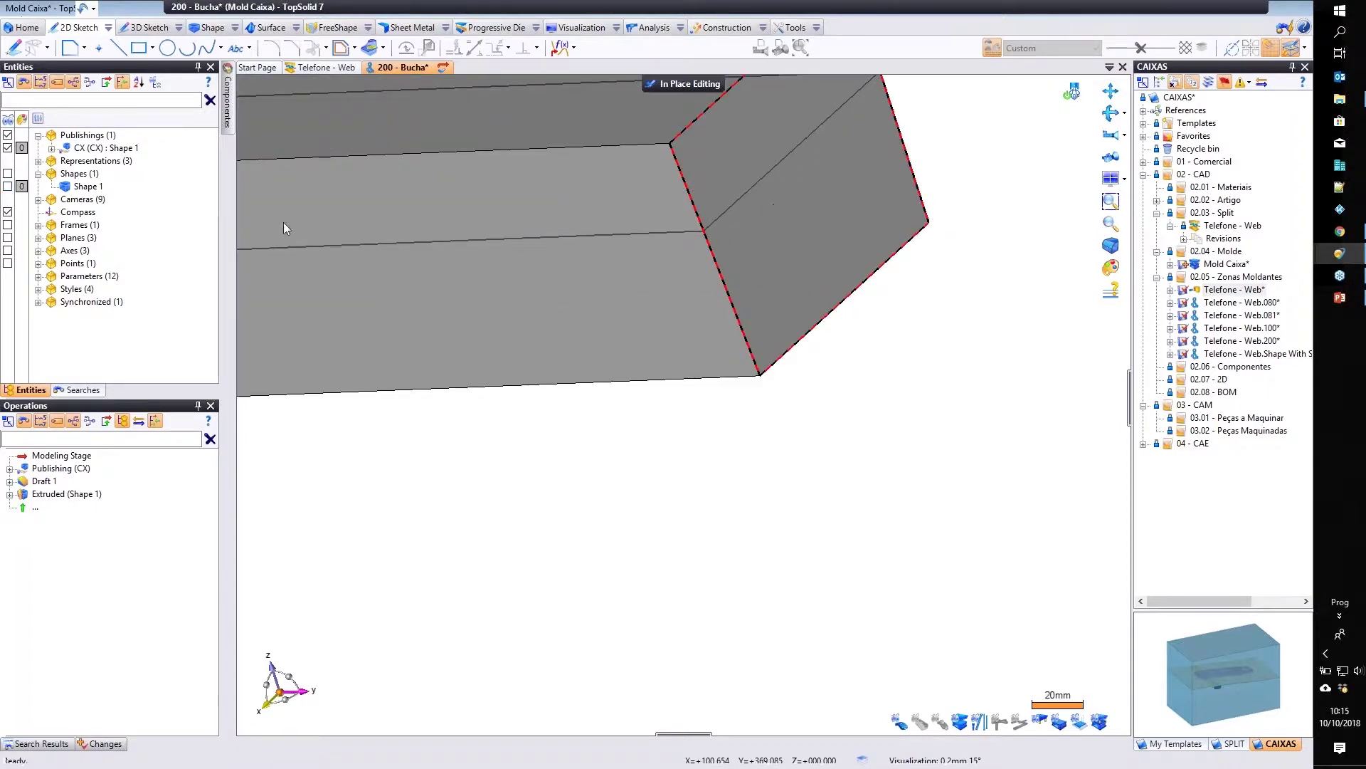
scroll(631, 284, "down", 3)
middle_click_drag(629, 286, 754, 285)
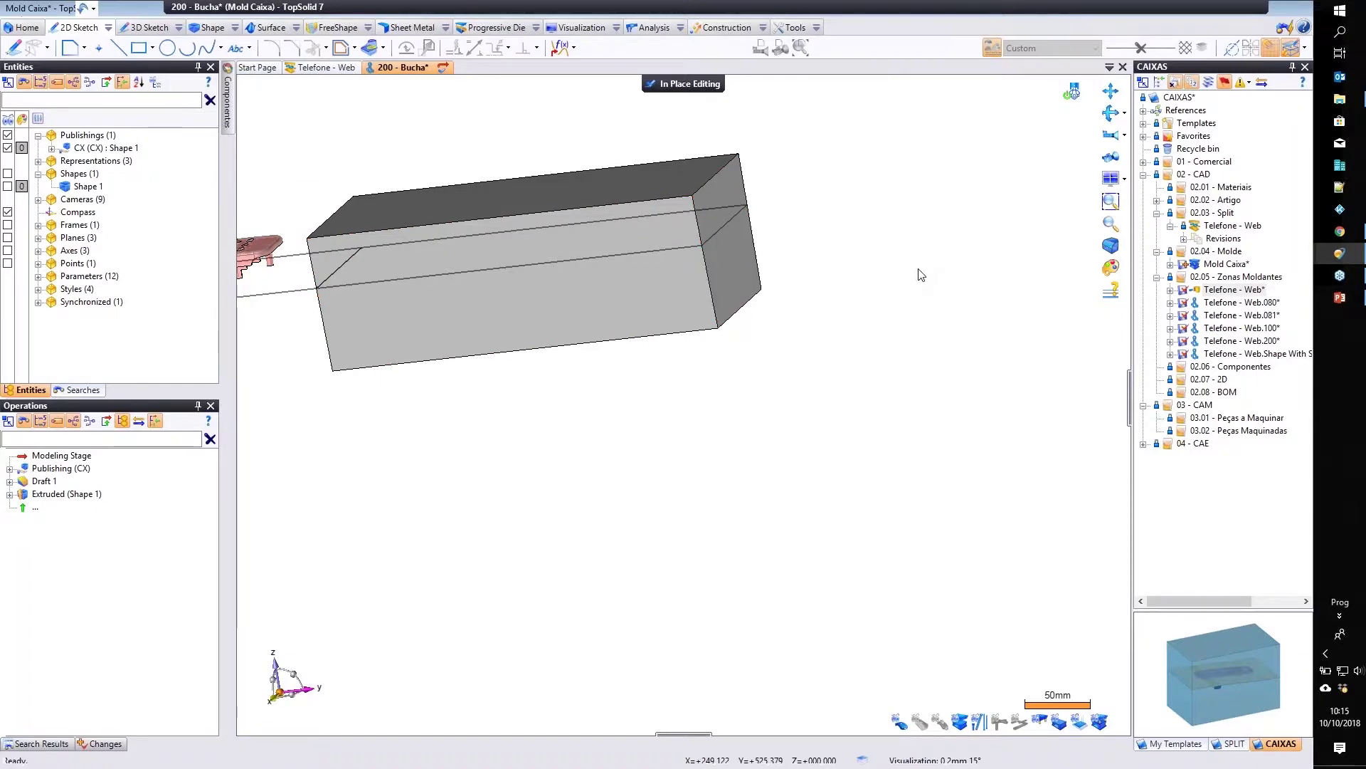
Give the published CX shape a light cyan colour and 50% transparency.
left_click(22, 148)
left_click(259, 156)
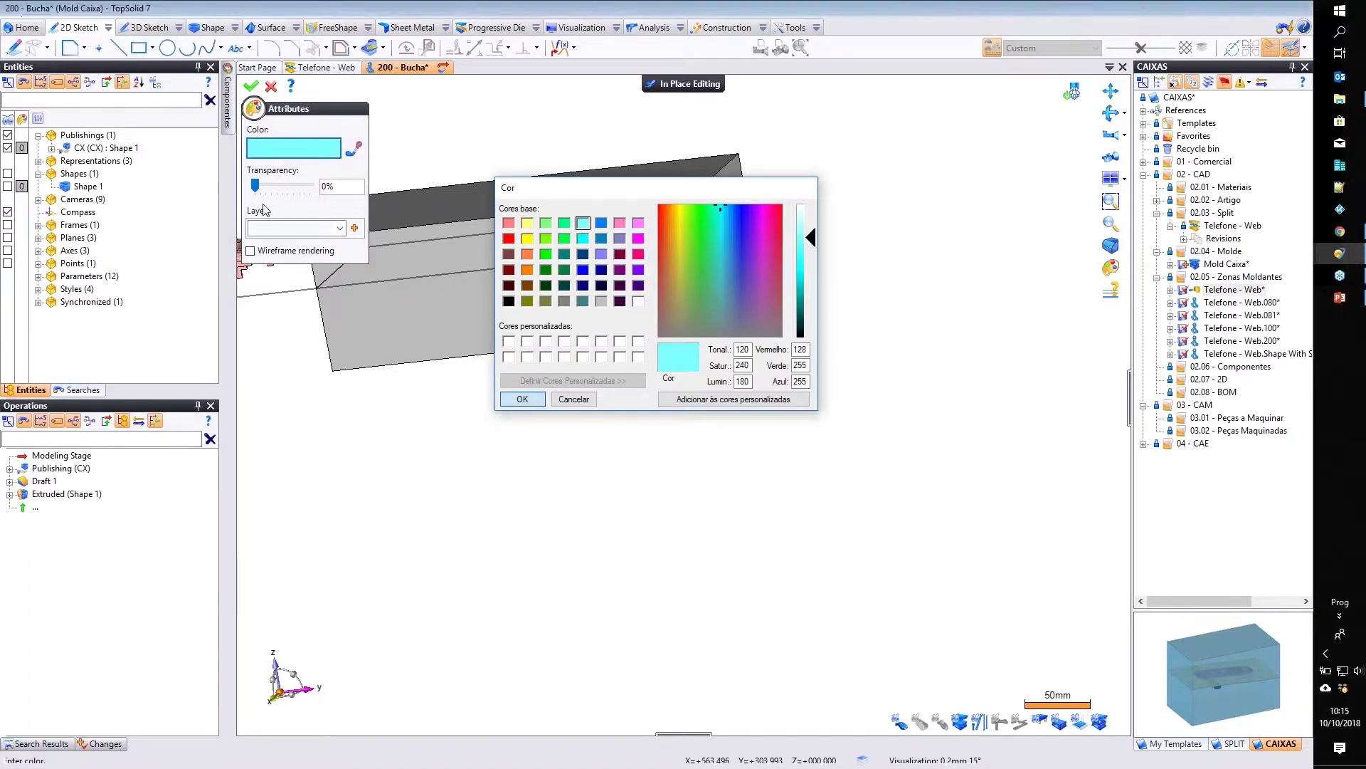
left_click(523, 400)
left_click_drag(255, 186, 282, 186)
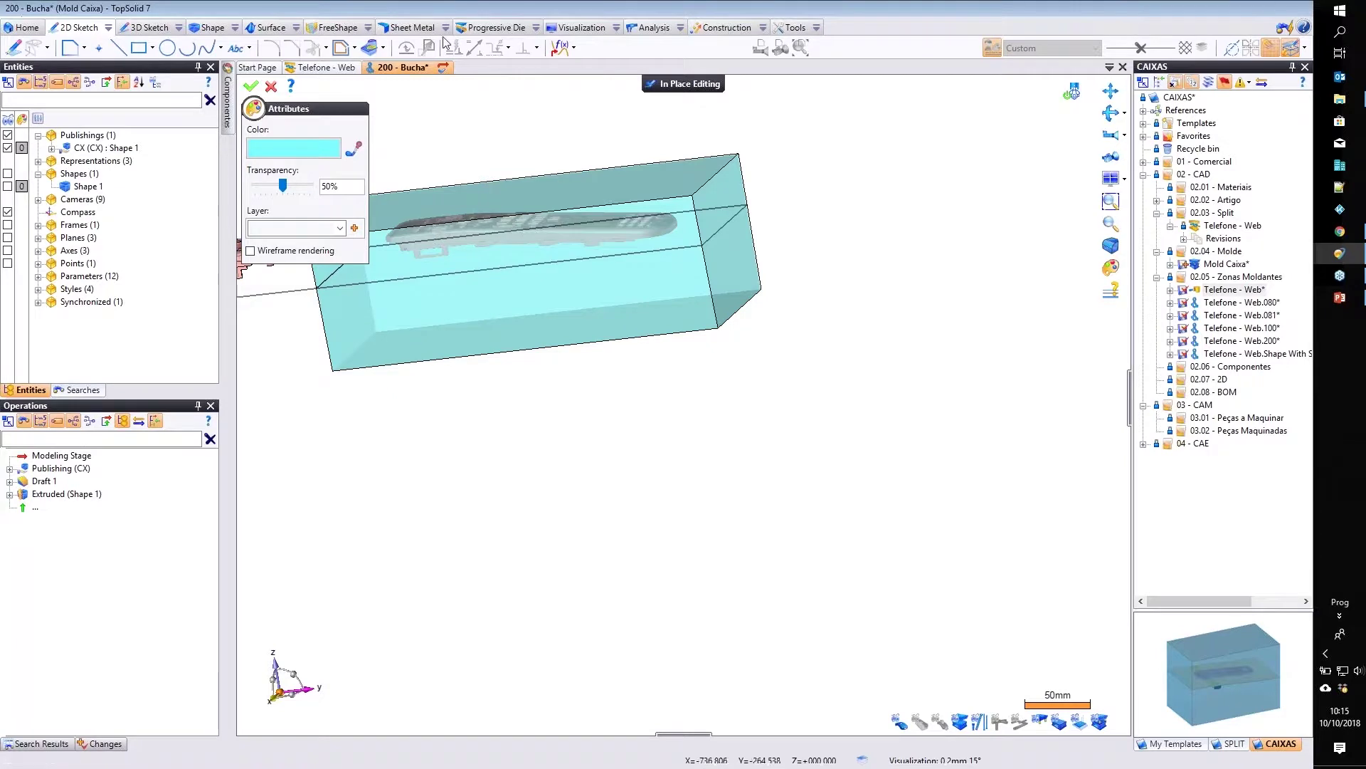
left_click(251, 85)
Shift the top face of the published CX shape outward by 20 mm with Faces Modification.
left_click(212, 29)
left_click(215, 30)
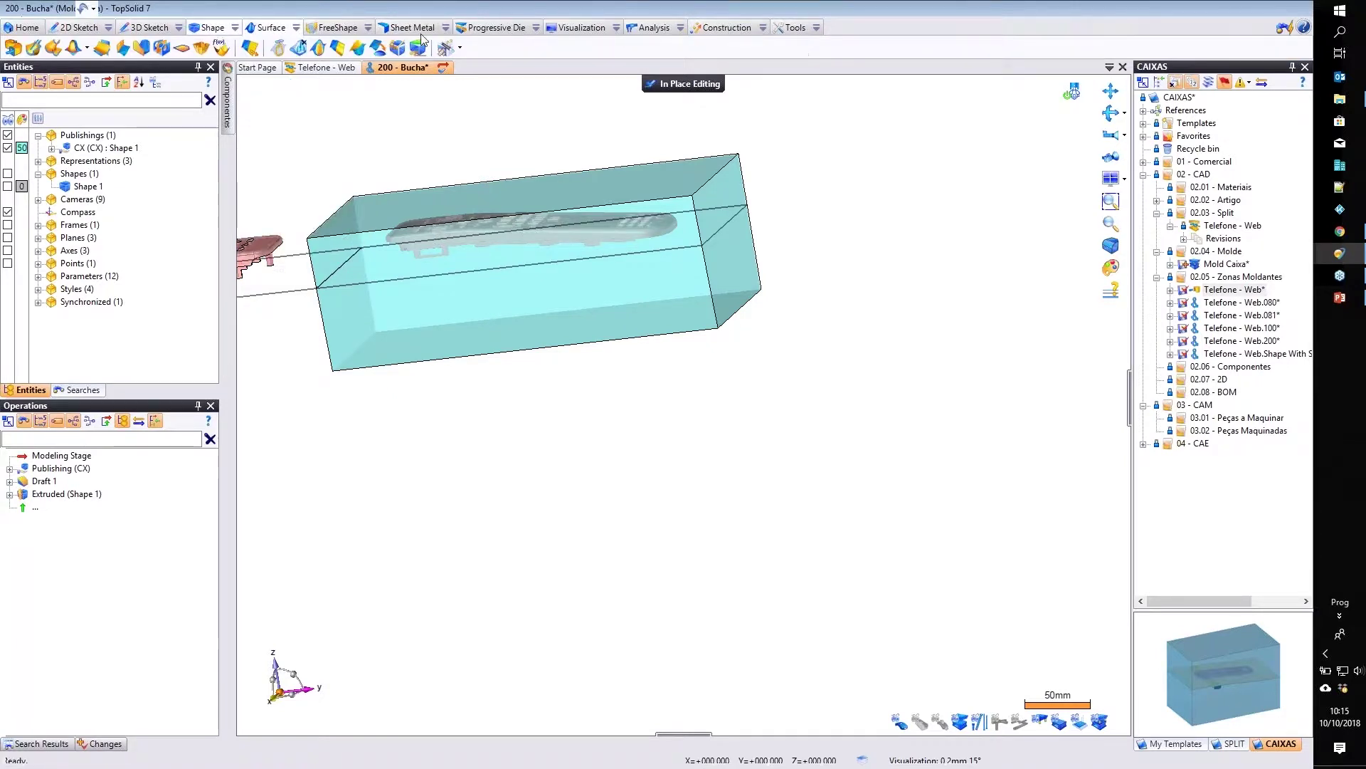
left_click(548, 198)
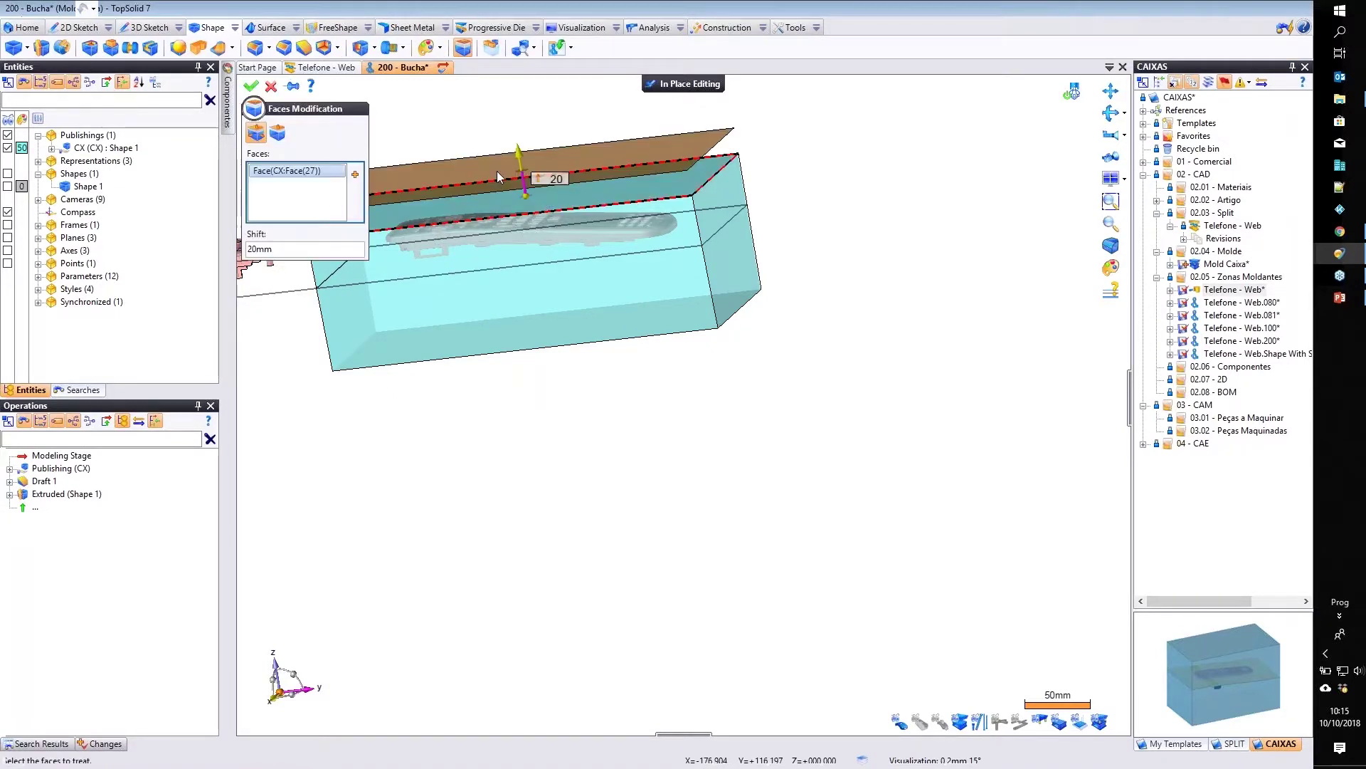
right_click(510, 121)
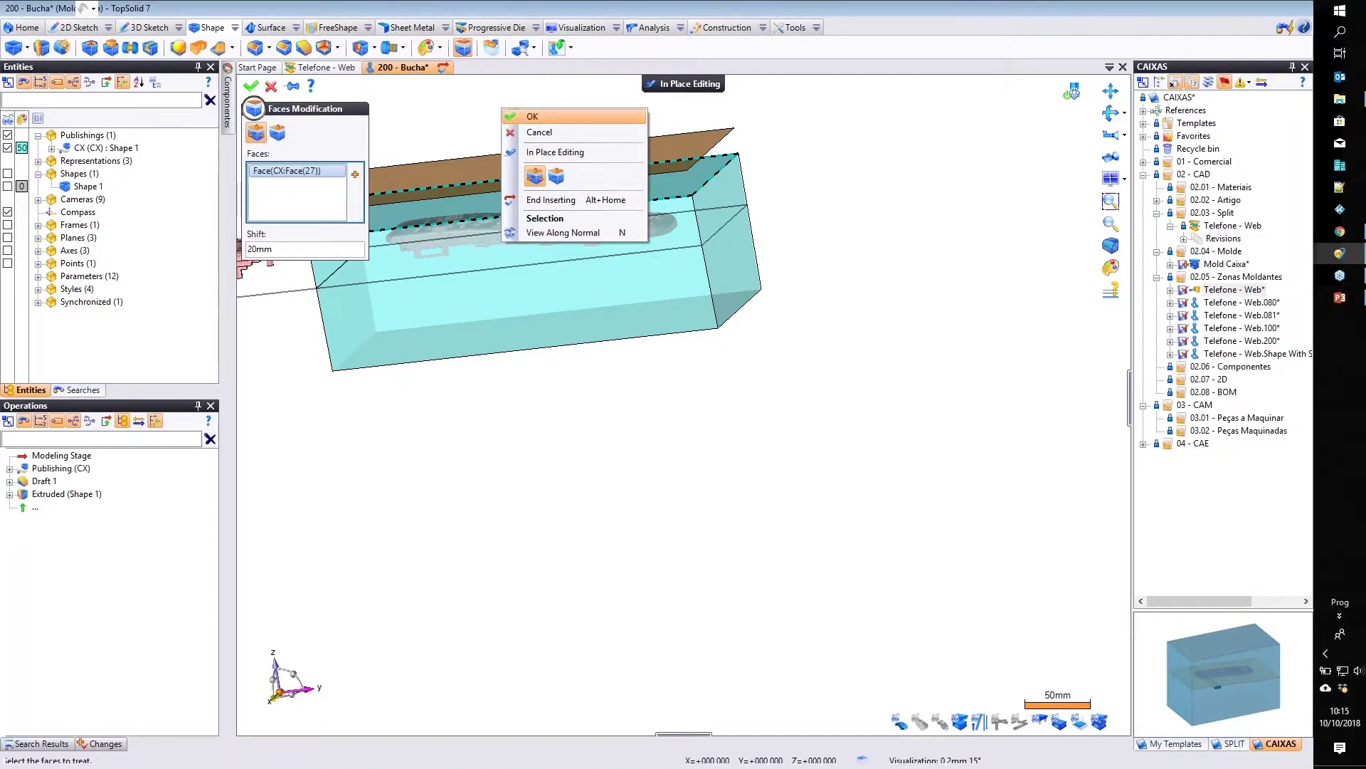
left_click(531, 116)
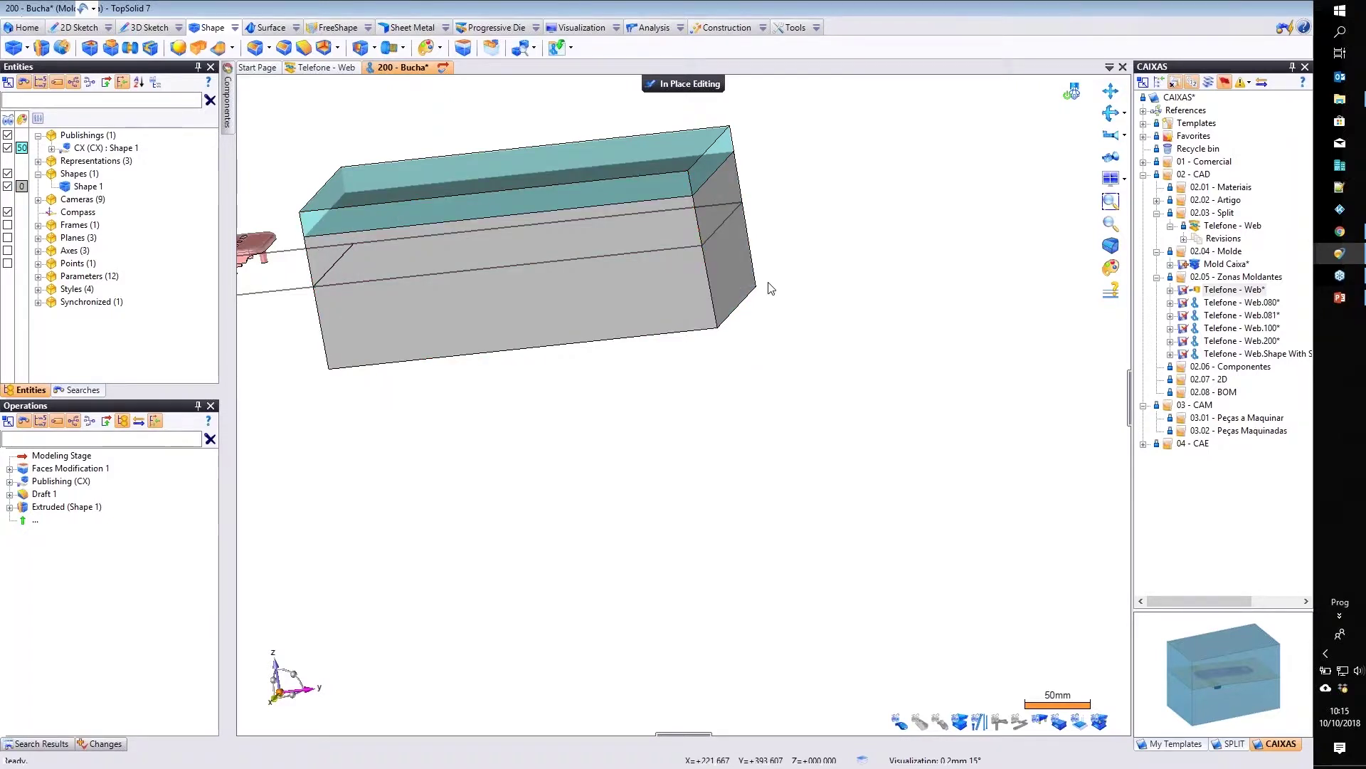
middle_click_drag(768, 288, 648, 313)
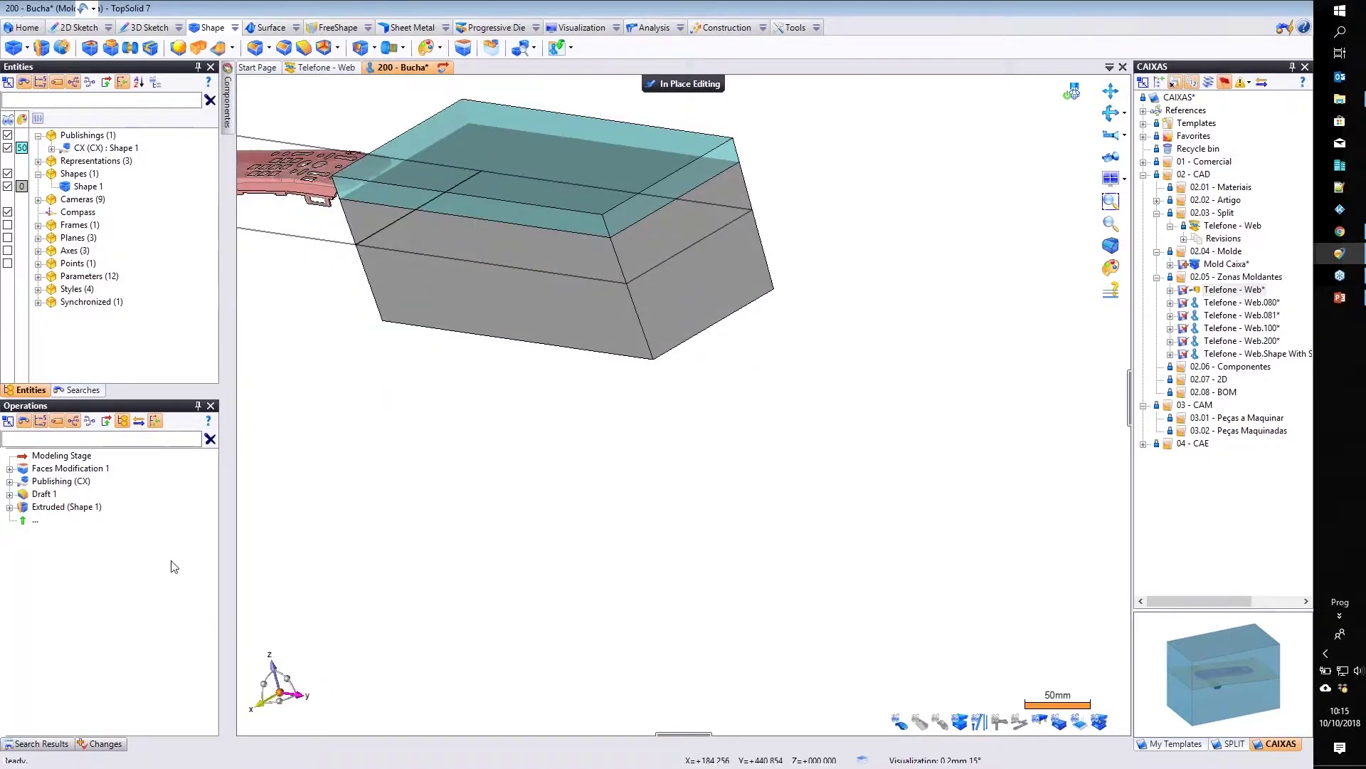
Fillet the two vertical edges at the near end of the published CX shape with a 20 mm radius.
left_click(255, 49)
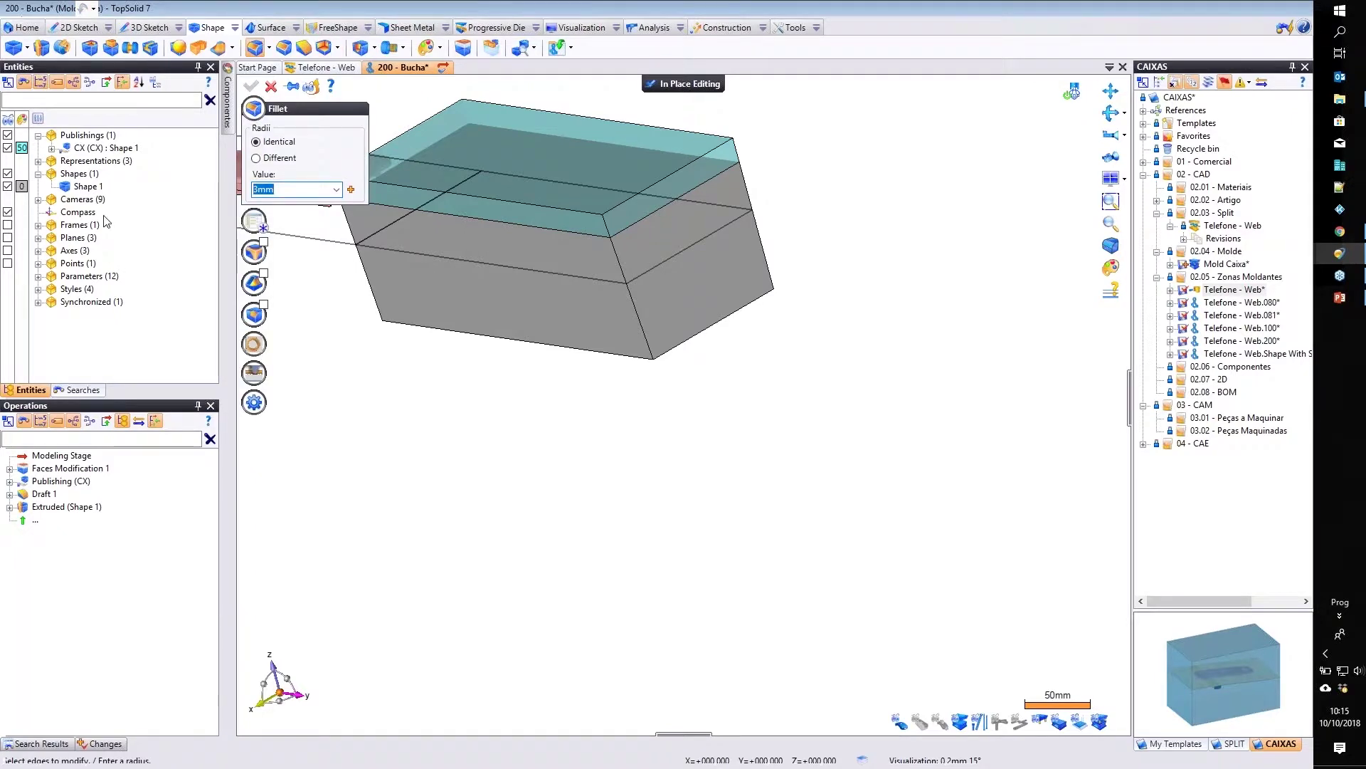
type("20")
left_click(609, 230)
left_click(740, 153)
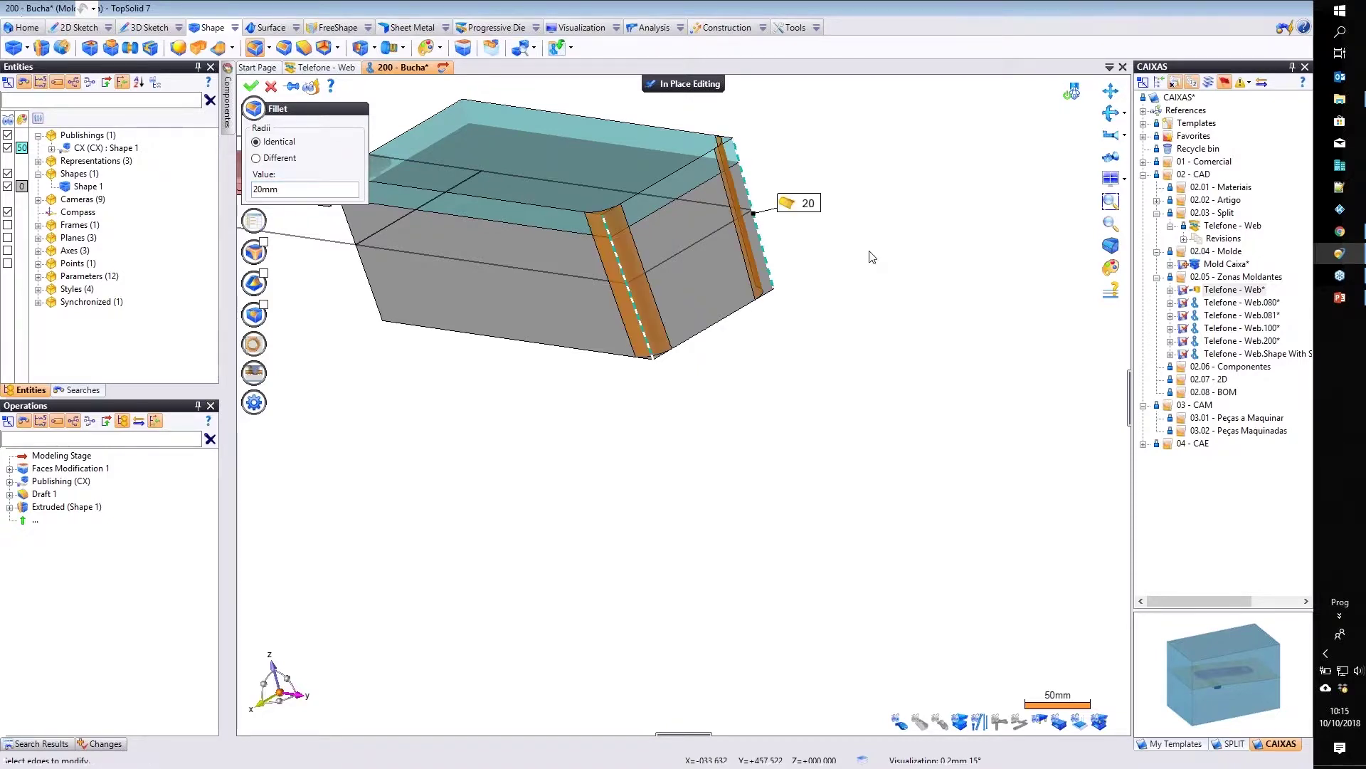
right_click(754, 306)
left_click(880, 254)
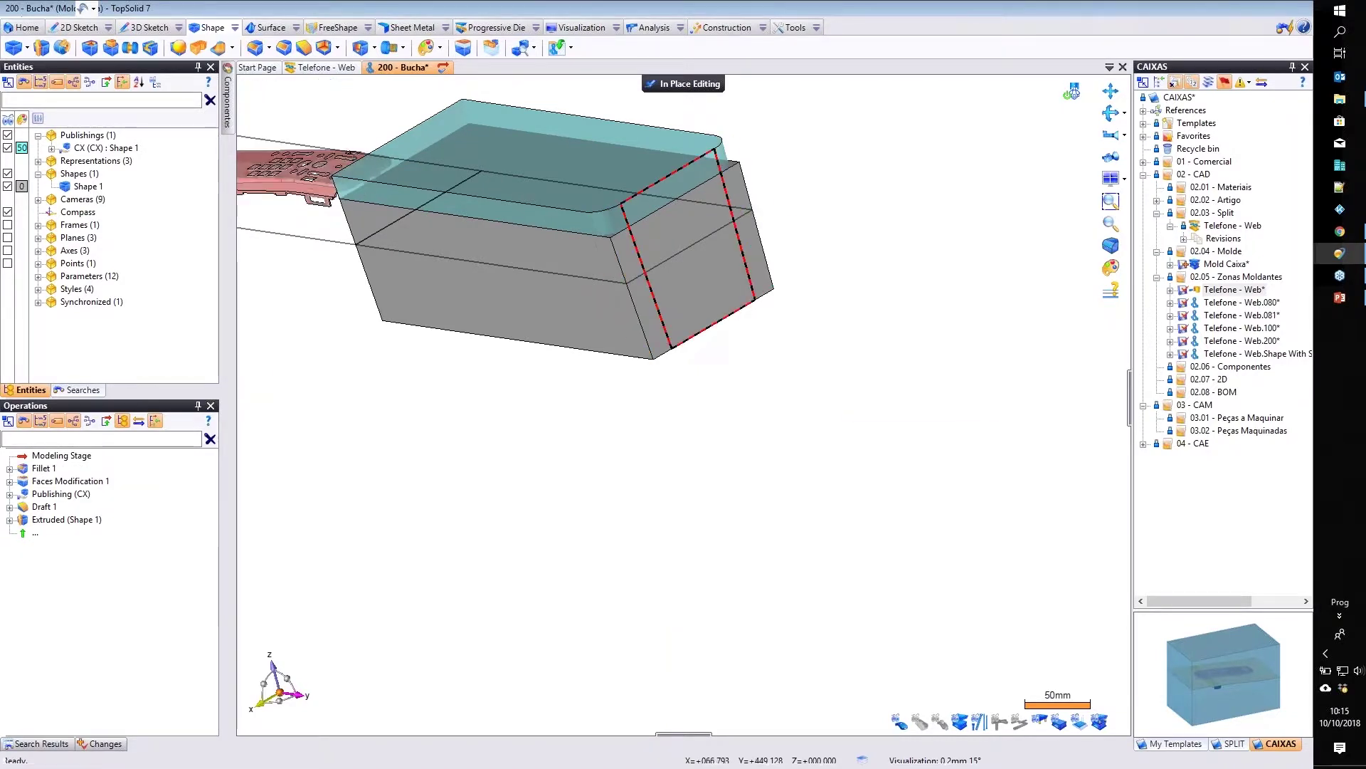
Fillet the two matching vertical corner edges of the grey Shape 1 block with a 22 mm radius.
middle_click_drag(321, 329, 351, 344)
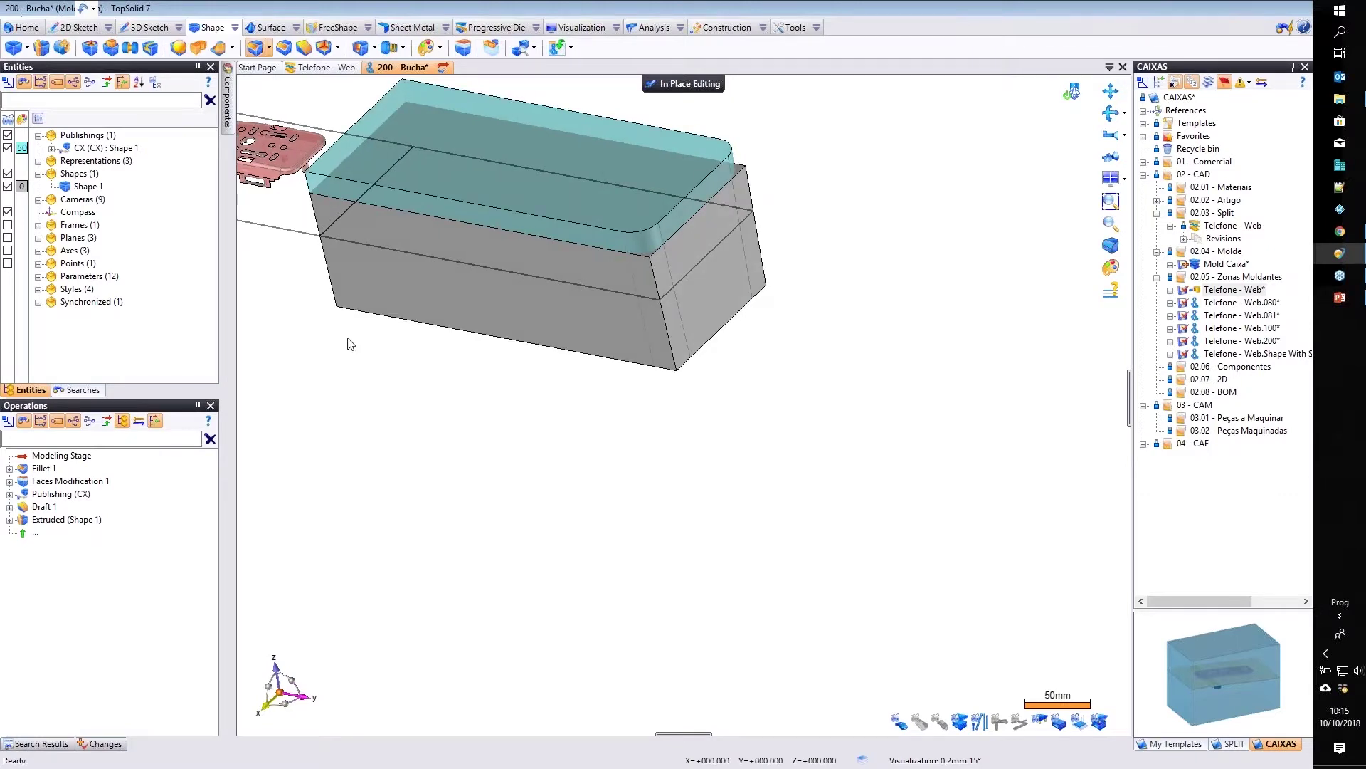
type("18")
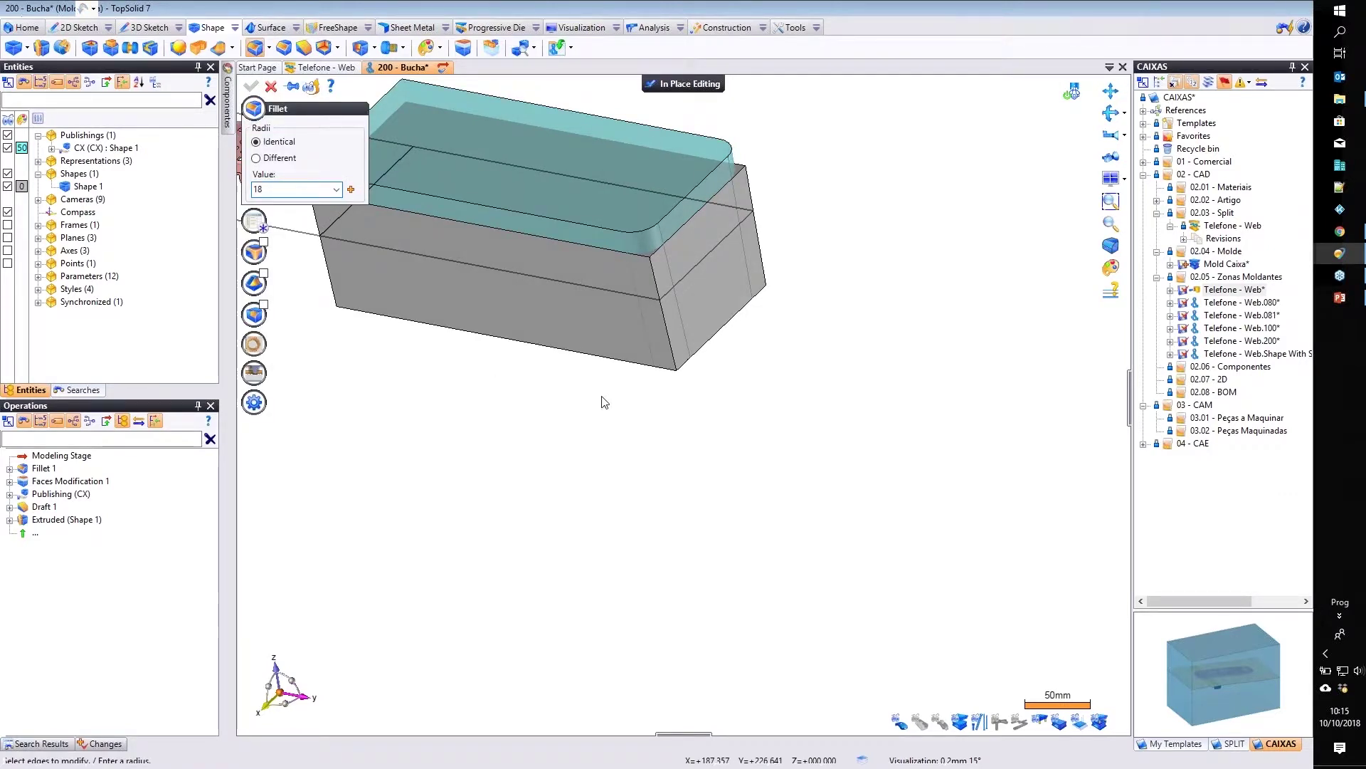
key("Return")
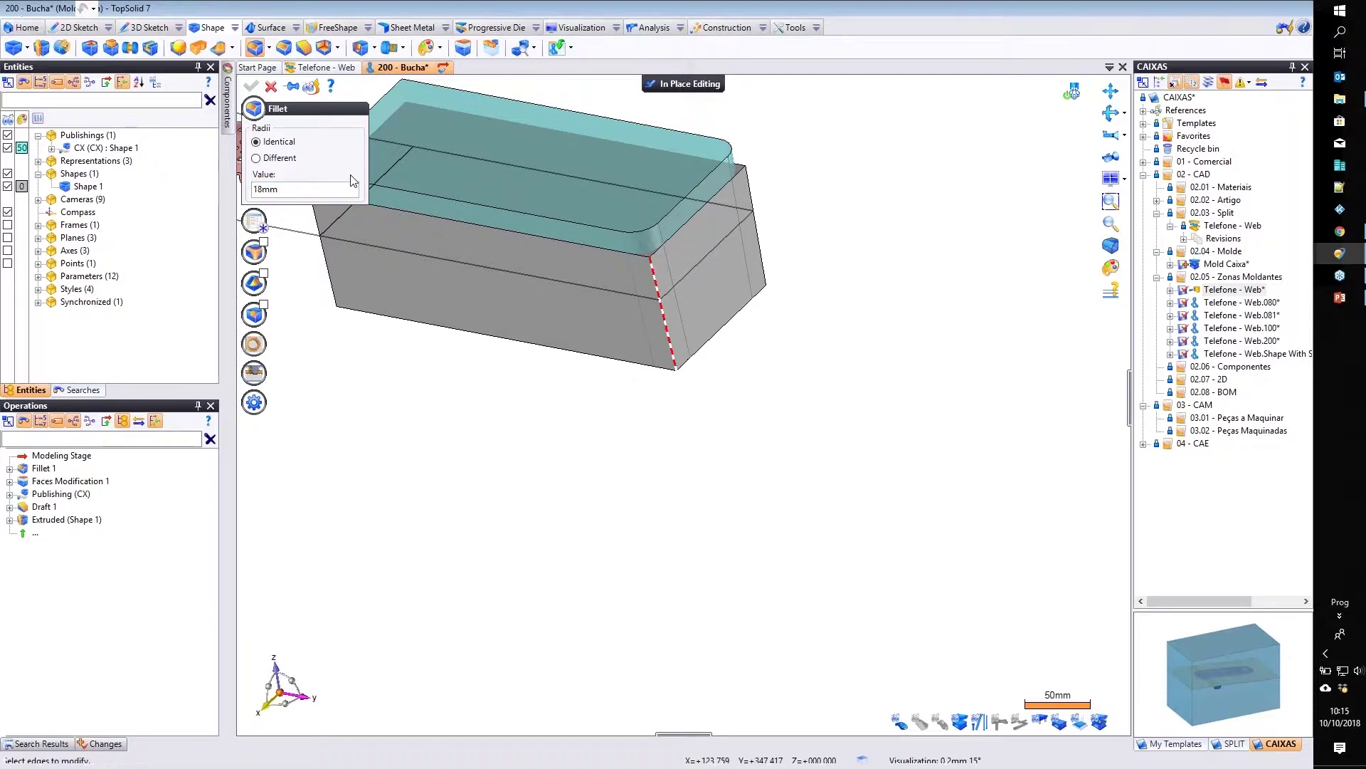
left_click(351, 188)
type("22")
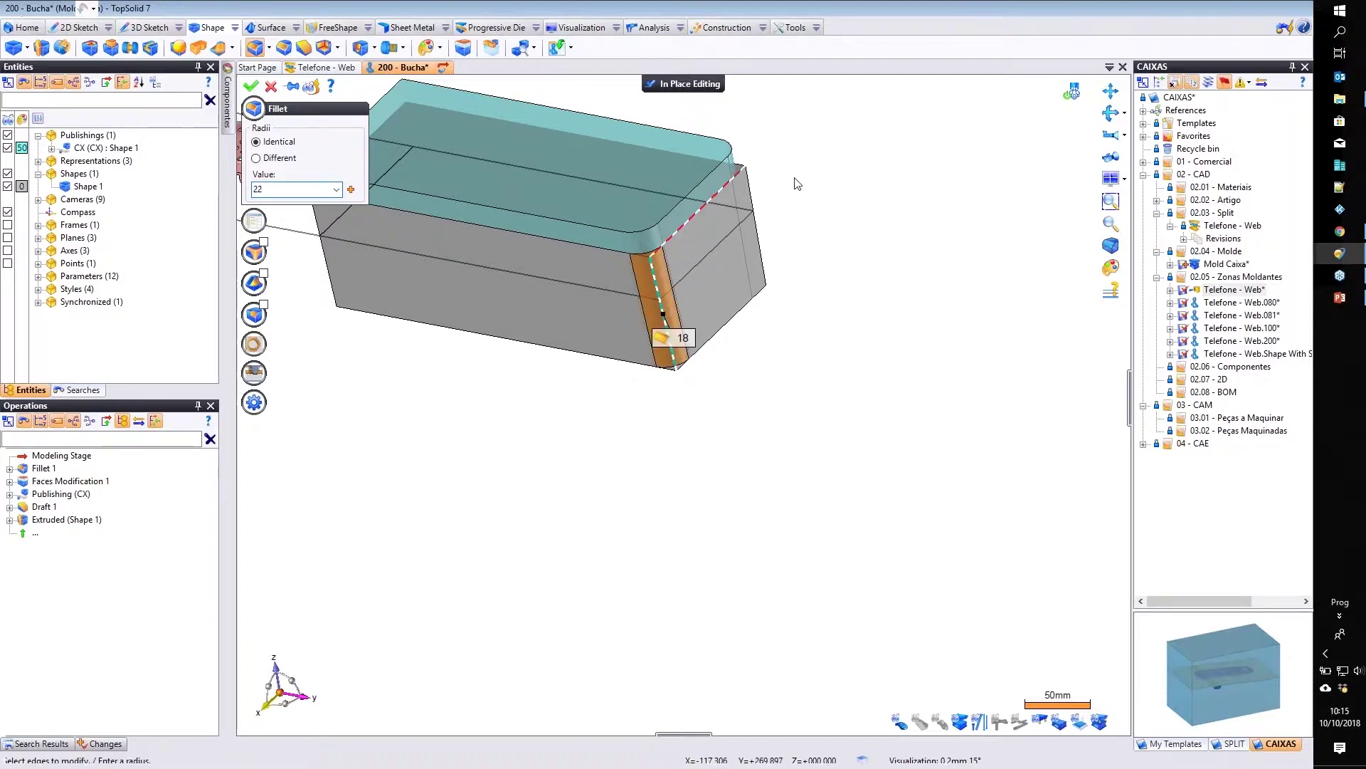
key("Return")
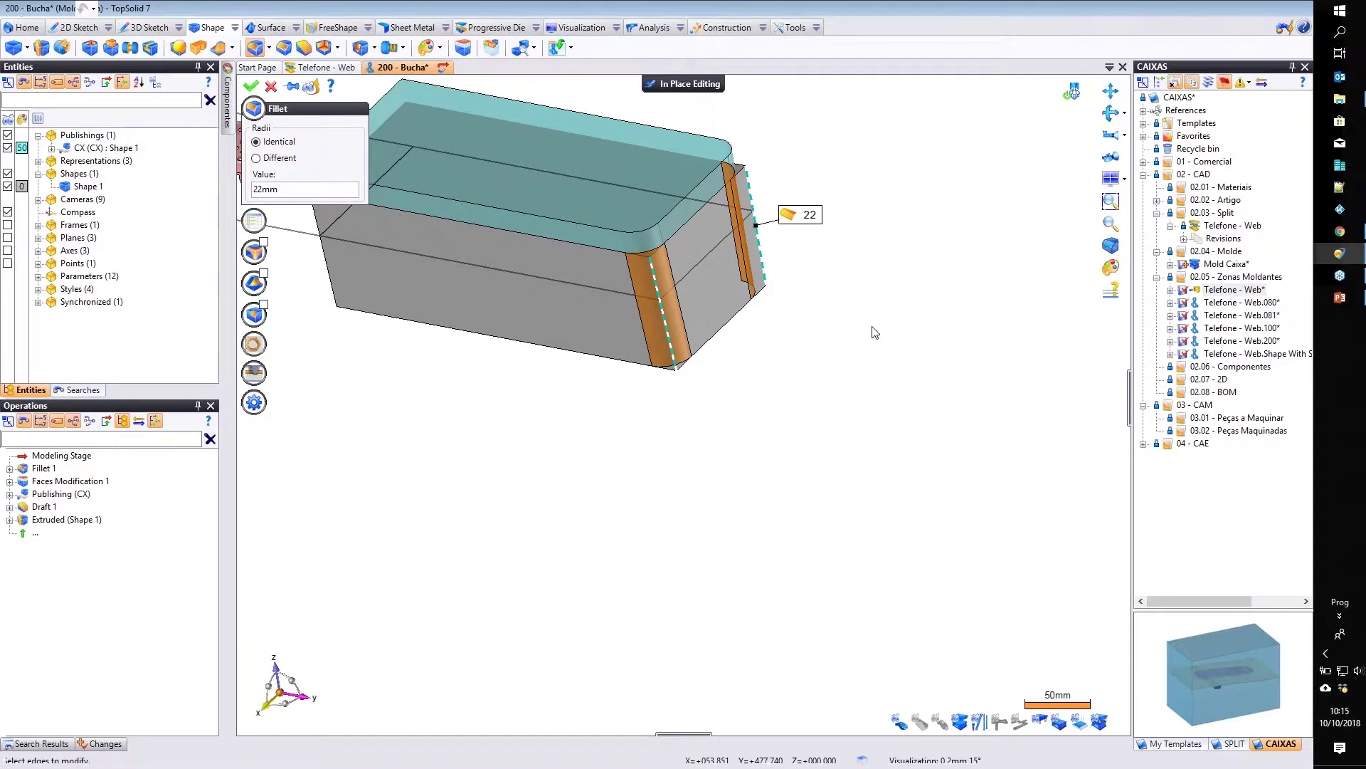
right_click(873, 328)
left_click(877, 328)
Examine the corner clearance between the filleted block and the published CX shape from below and from the side.
scroll(693, 427, "up", 3)
middle_click_drag(693, 399, 695, 203)
scroll(696, 203, "up", 1)
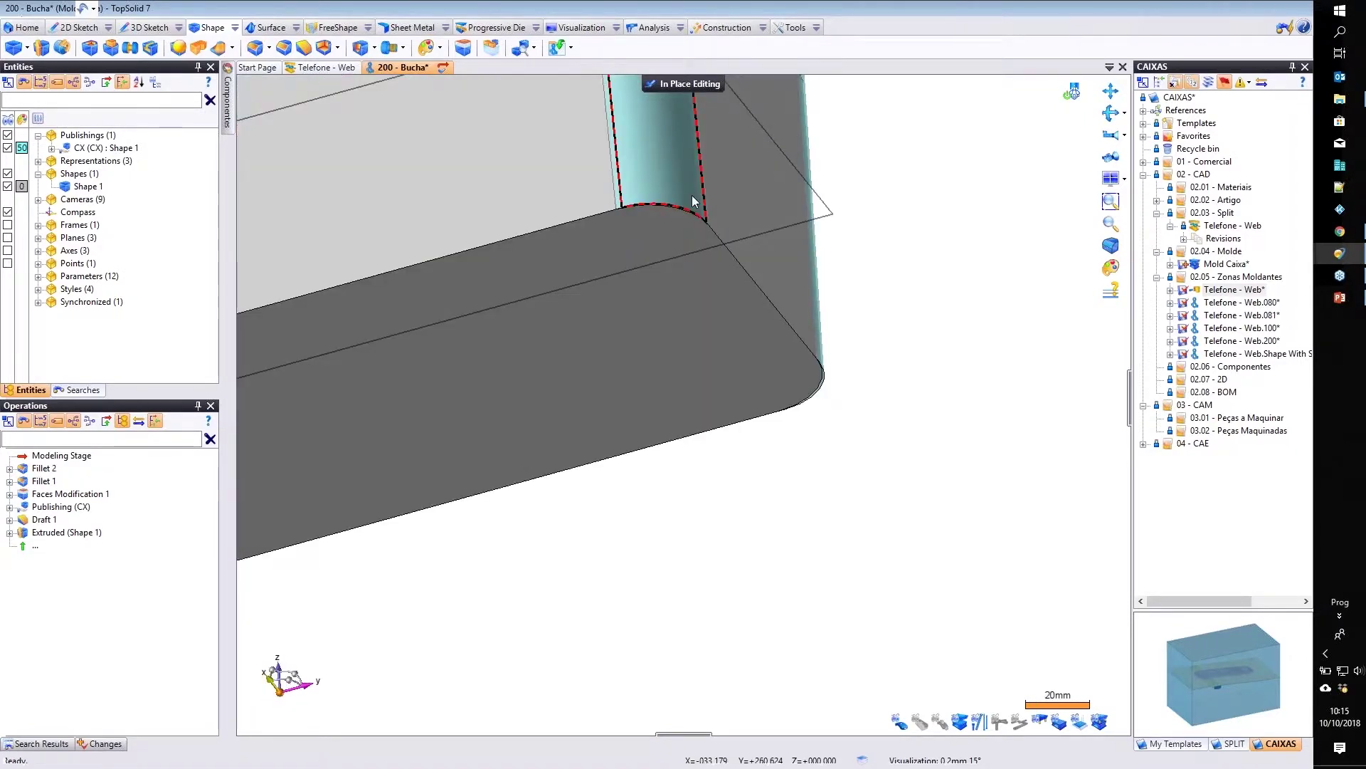
scroll(695, 202, "up", 1)
scroll(710, 319, "up", 3)
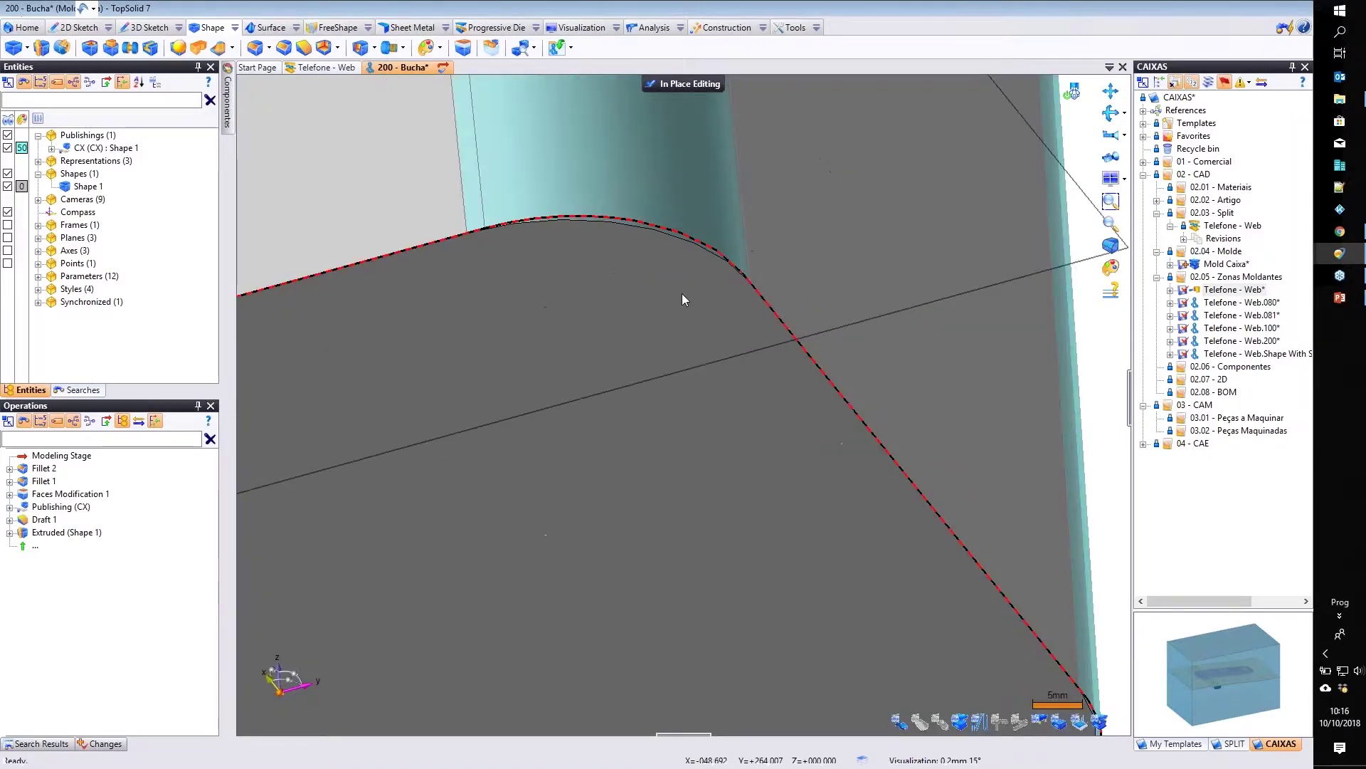
scroll(652, 127, "down", 6)
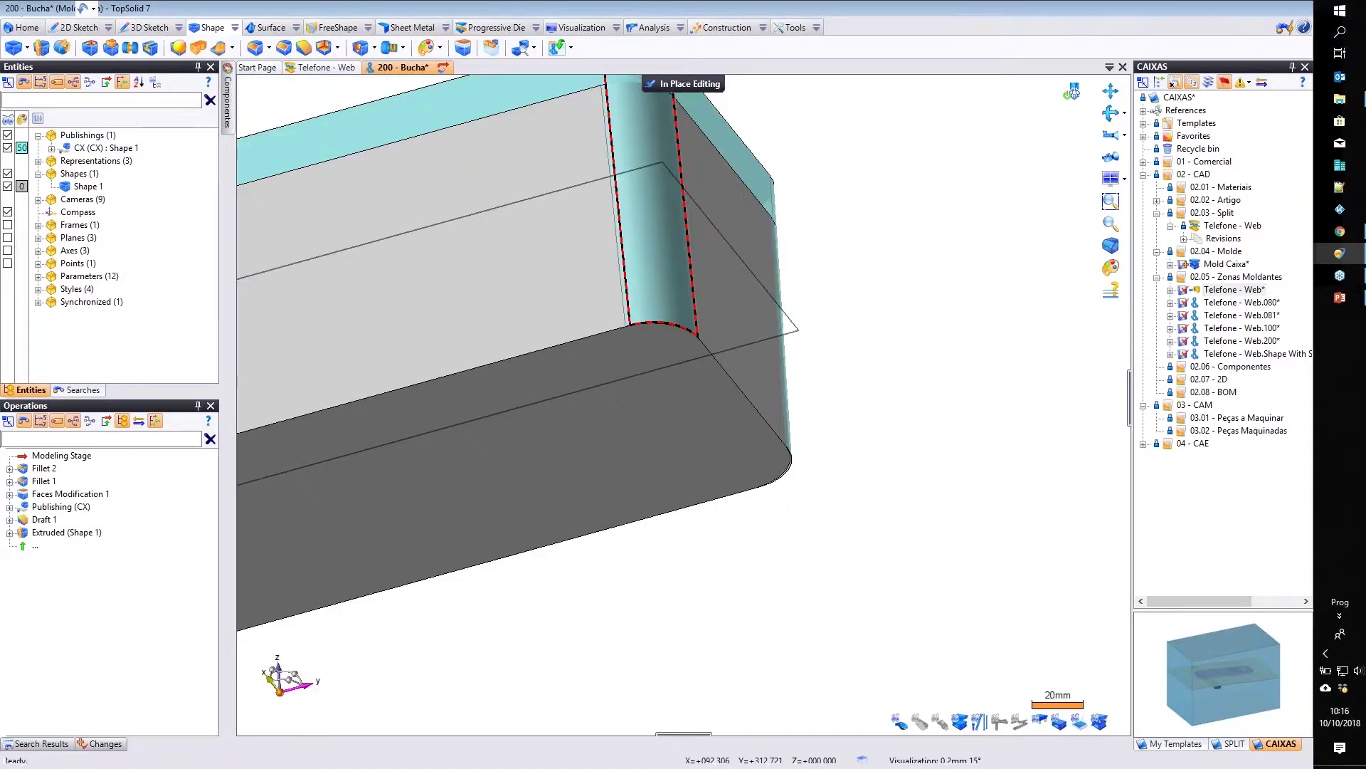
scroll(553, 331, "down", 1)
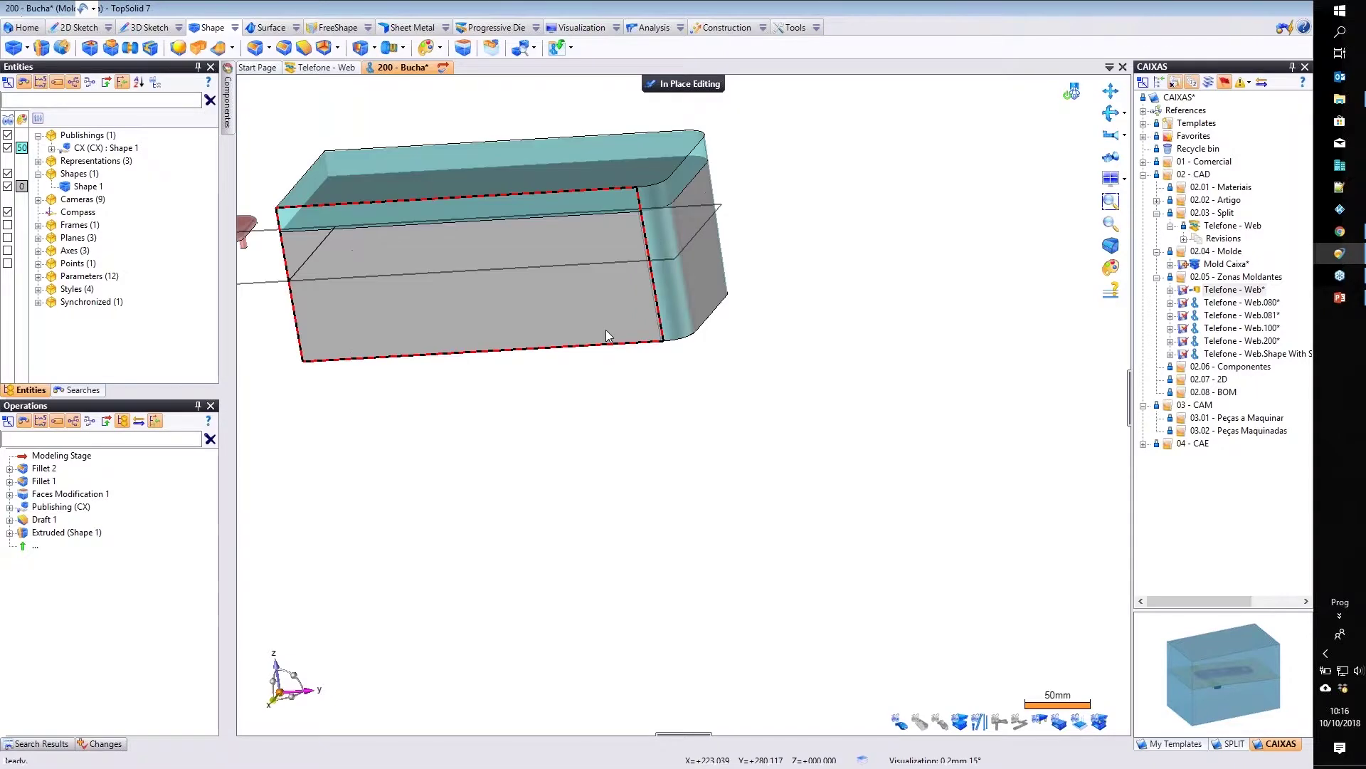
scroll(395, 247, "up", 2)
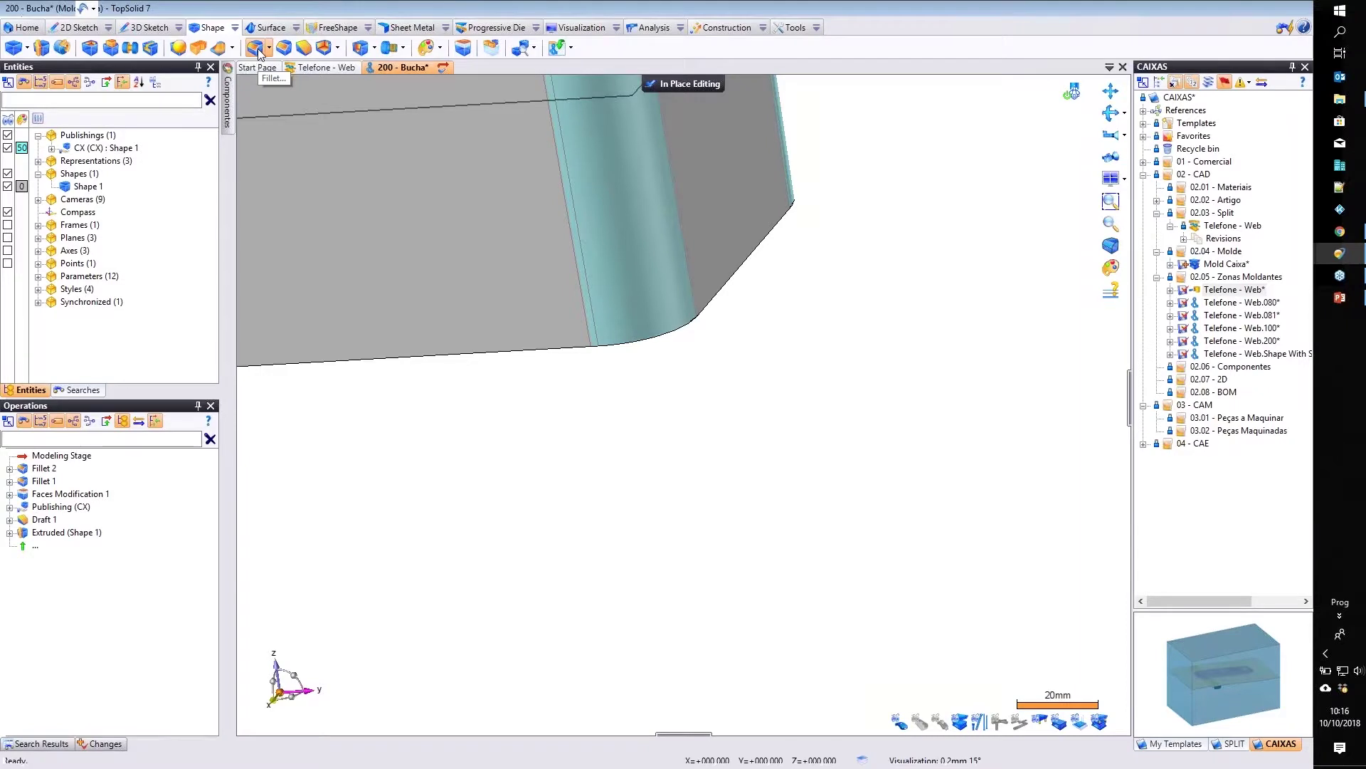
Fillet the bottom perimeter edges of the published CX shape with a 4 mm radius.
left_click(257, 48)
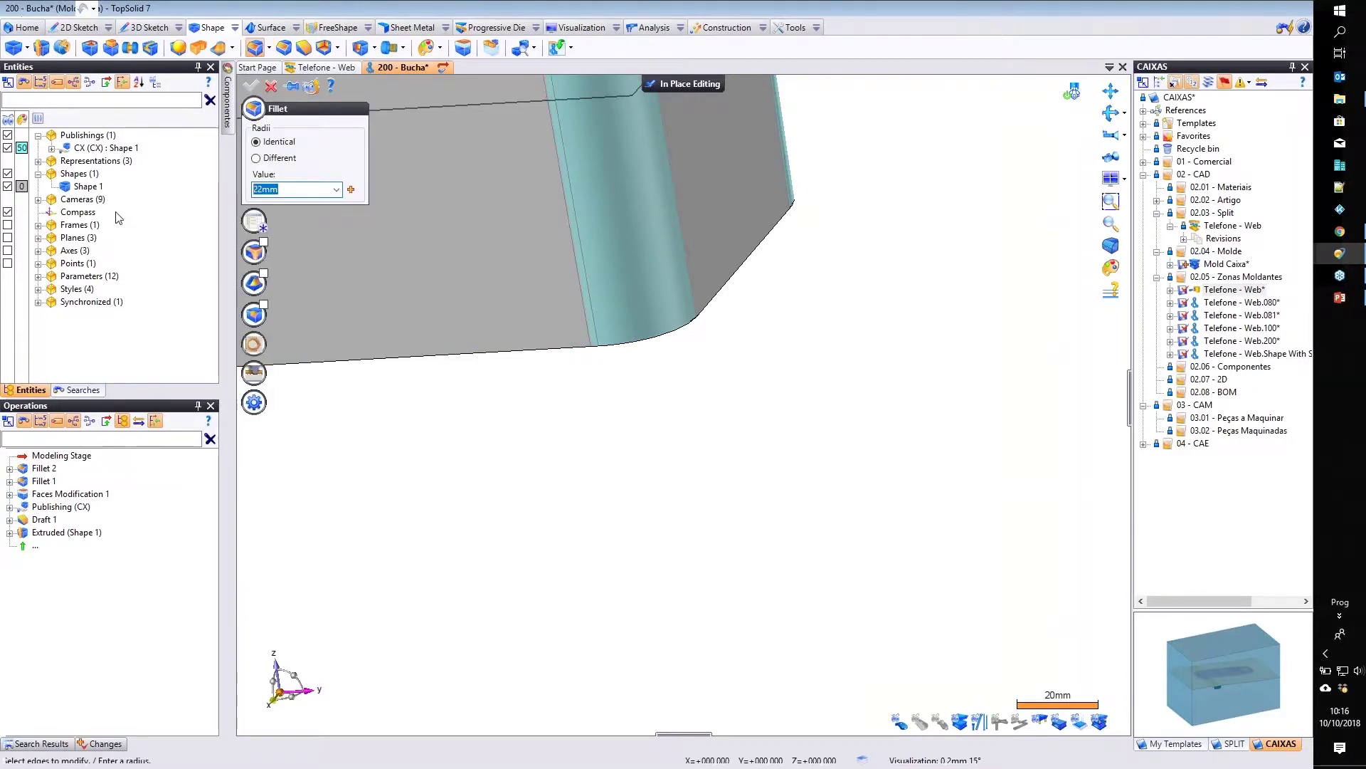
type("4")
middle_click_drag(641, 427, 679, 164)
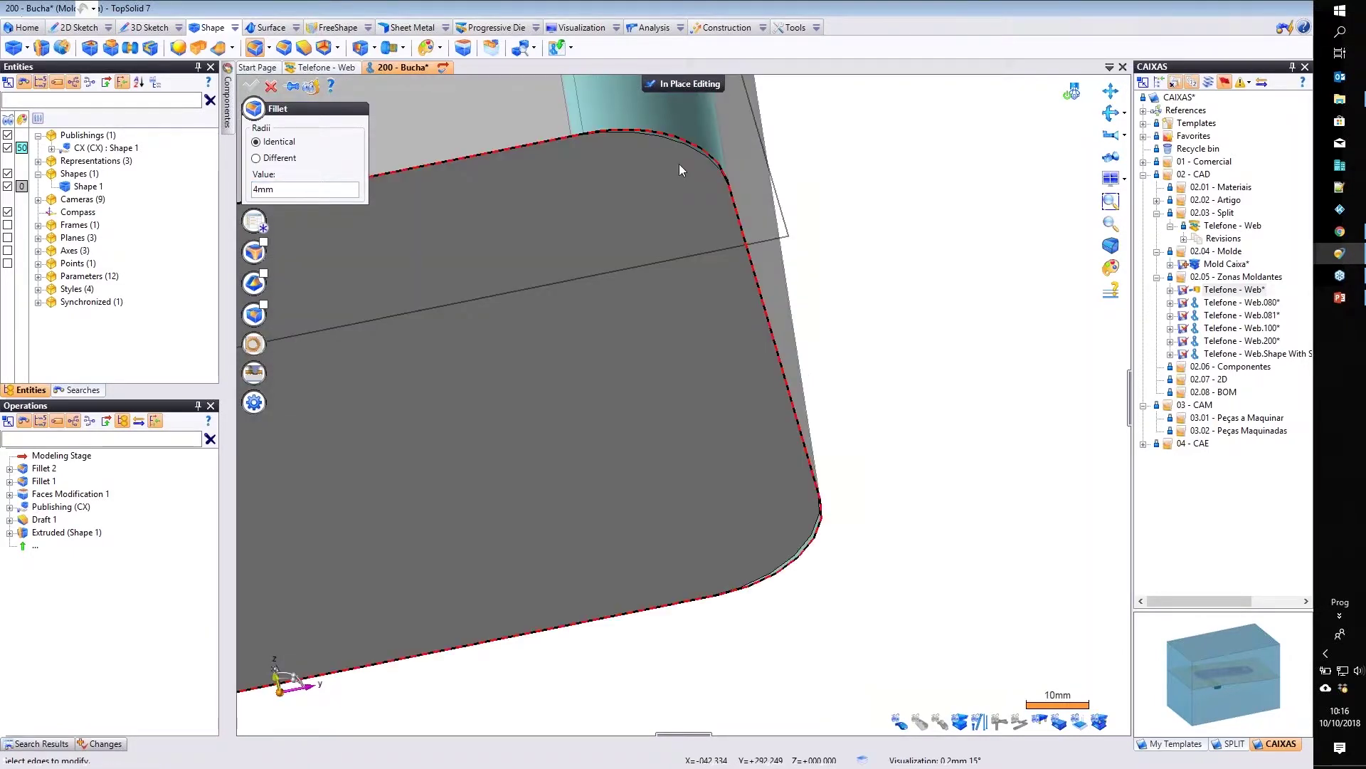
scroll(721, 182, "down", 3)
scroll(720, 182, "down", 3)
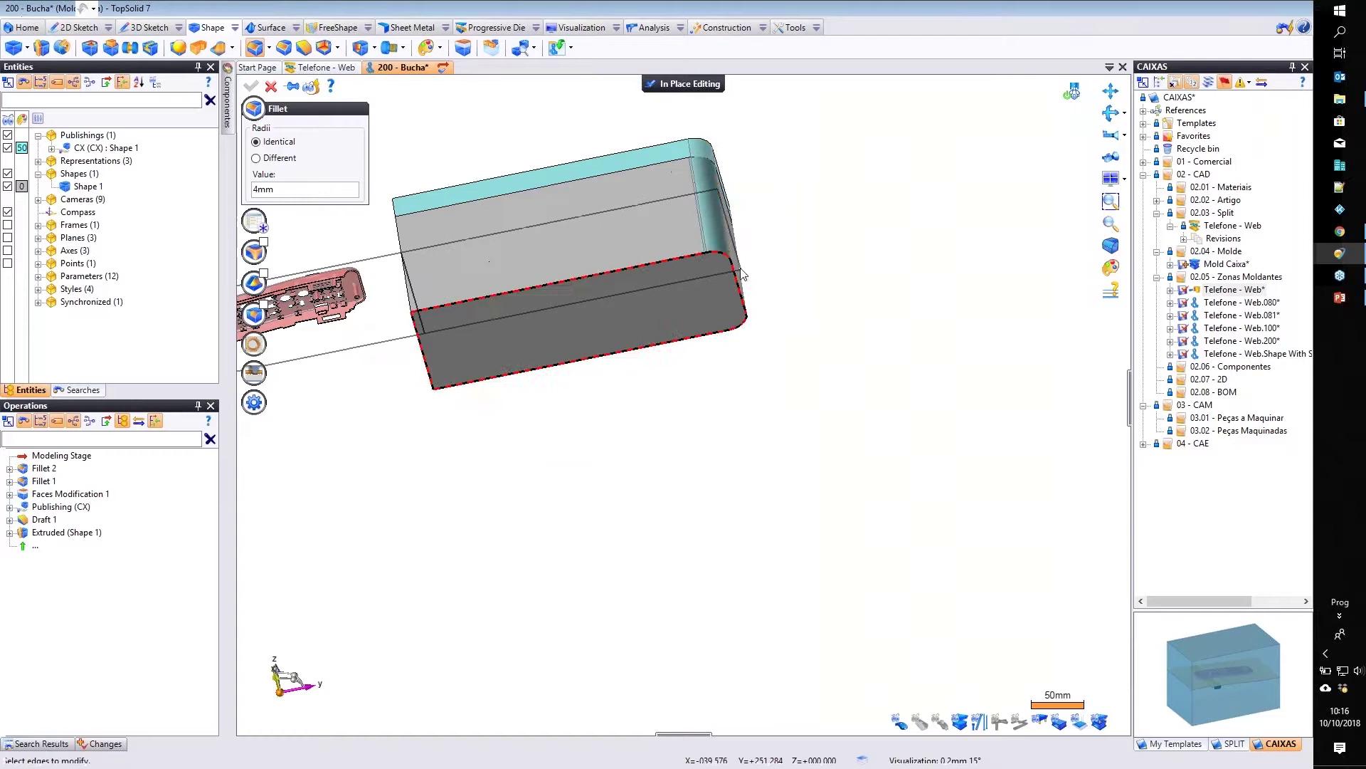
scroll(742, 274, "up", 5)
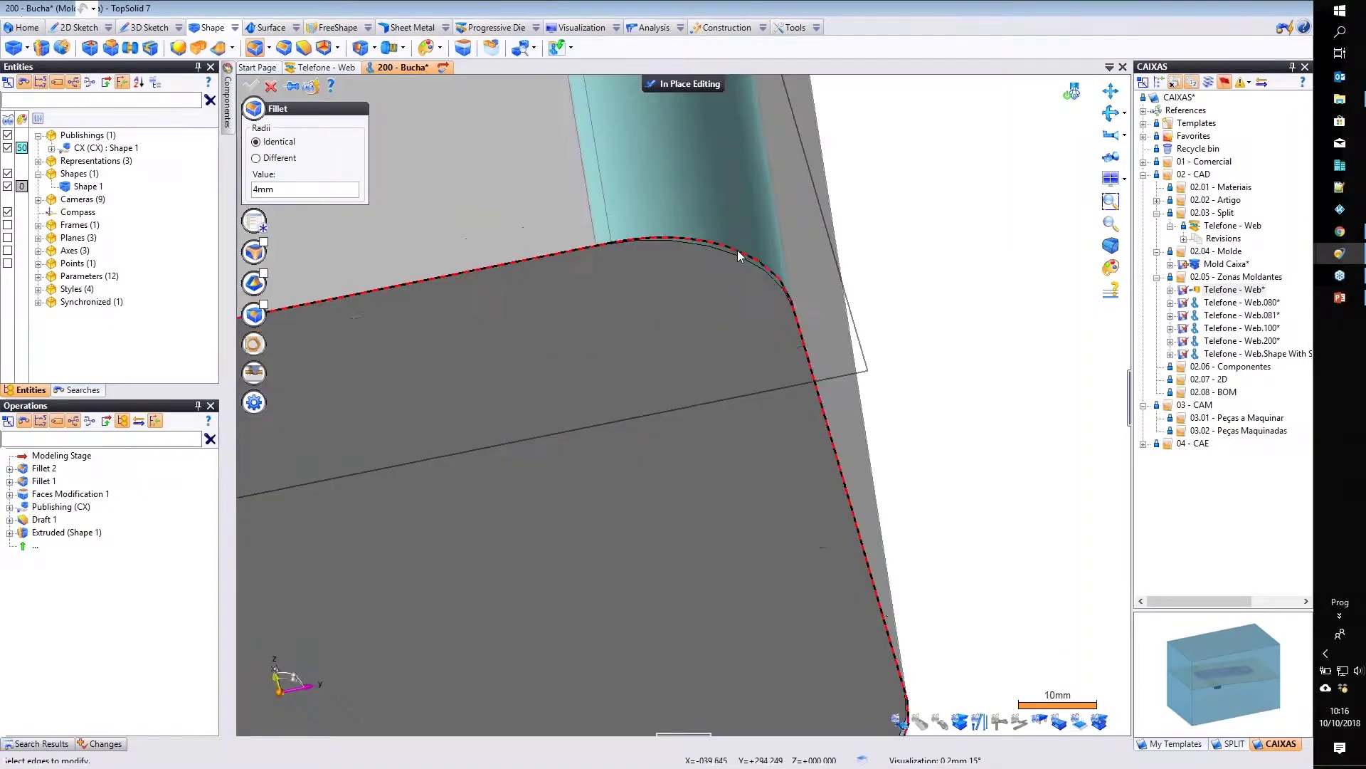
left_click(830, 262)
scroll(698, 299, "down", 2)
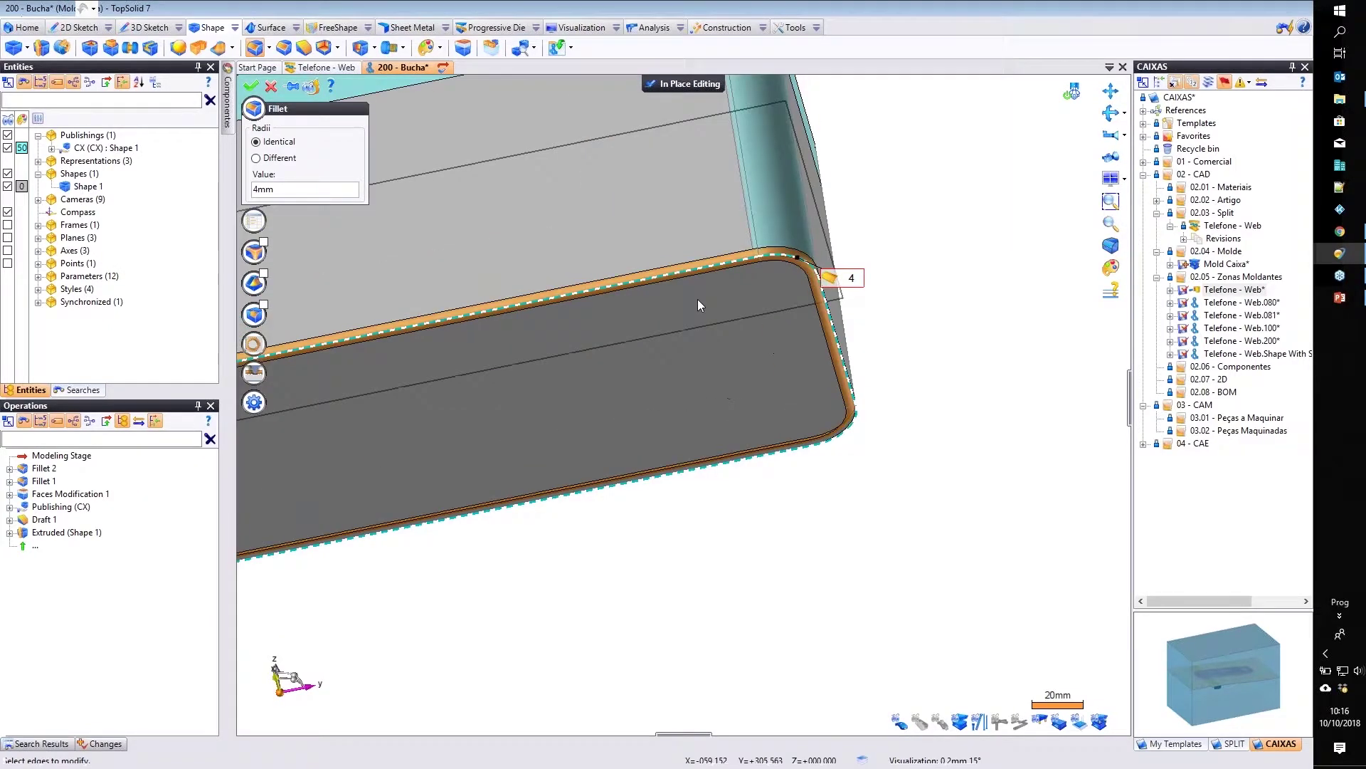
scroll(854, 274, "down", 3)
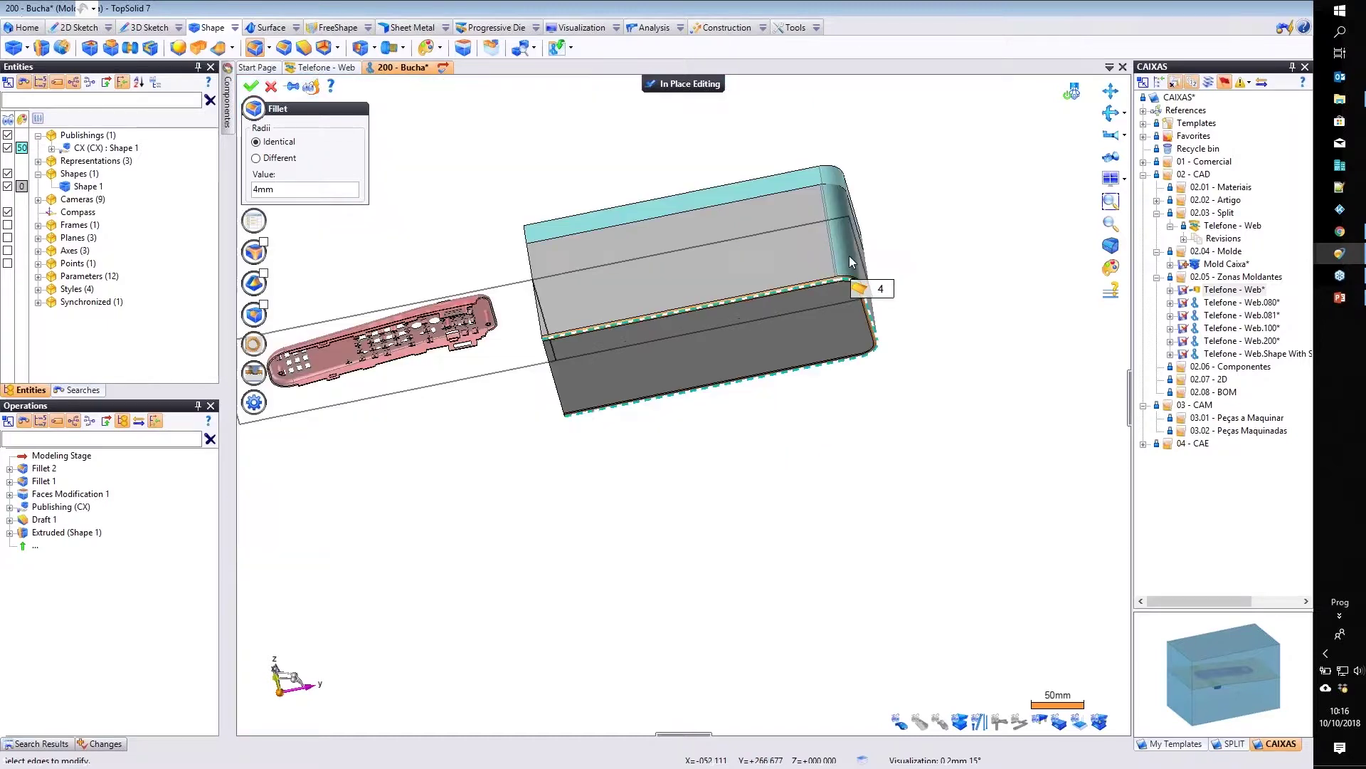
scroll(831, 360, "up", 10)
right_click(831, 360)
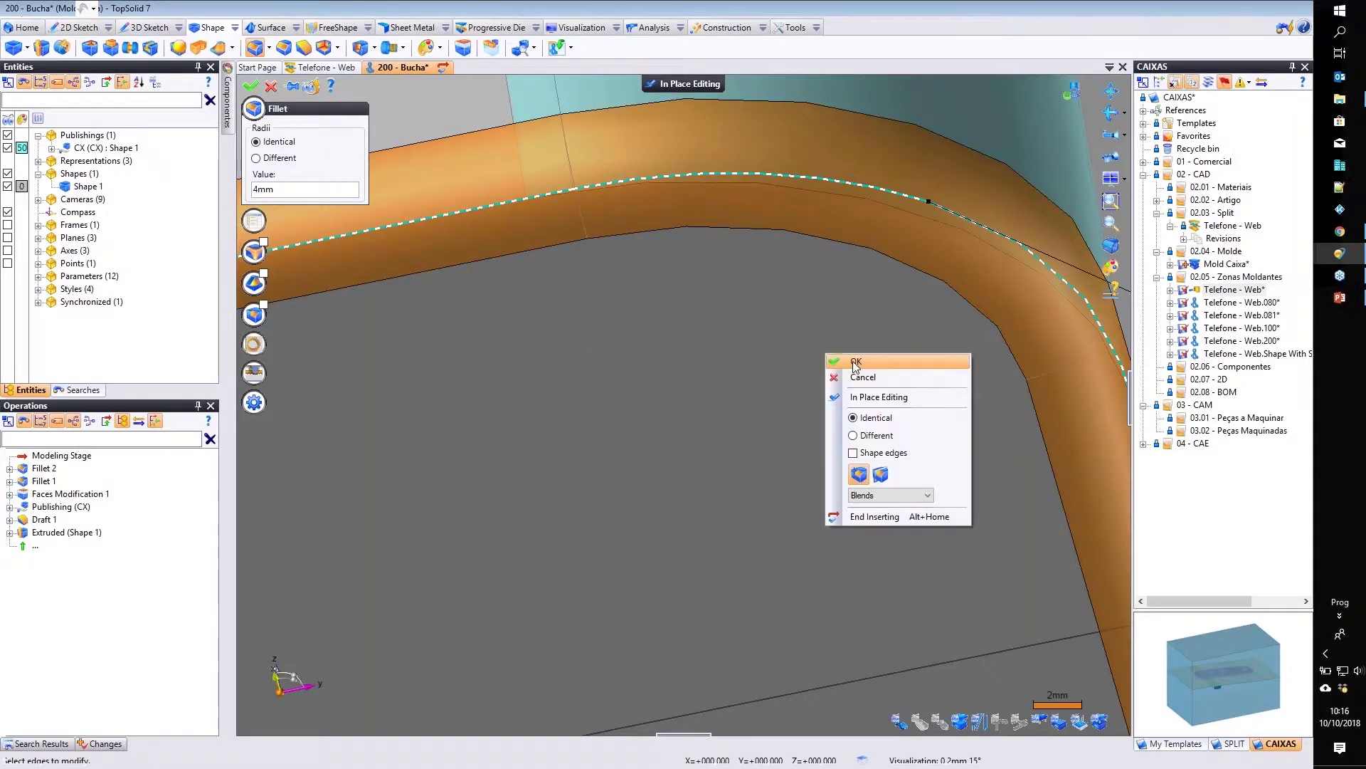
left_click(855, 362)
Chamfer the bottom perimeter edges of the grey Shape 1 block with a 4,5 mm offset and check the resulting corner.
scroll(843, 366, "down", 3)
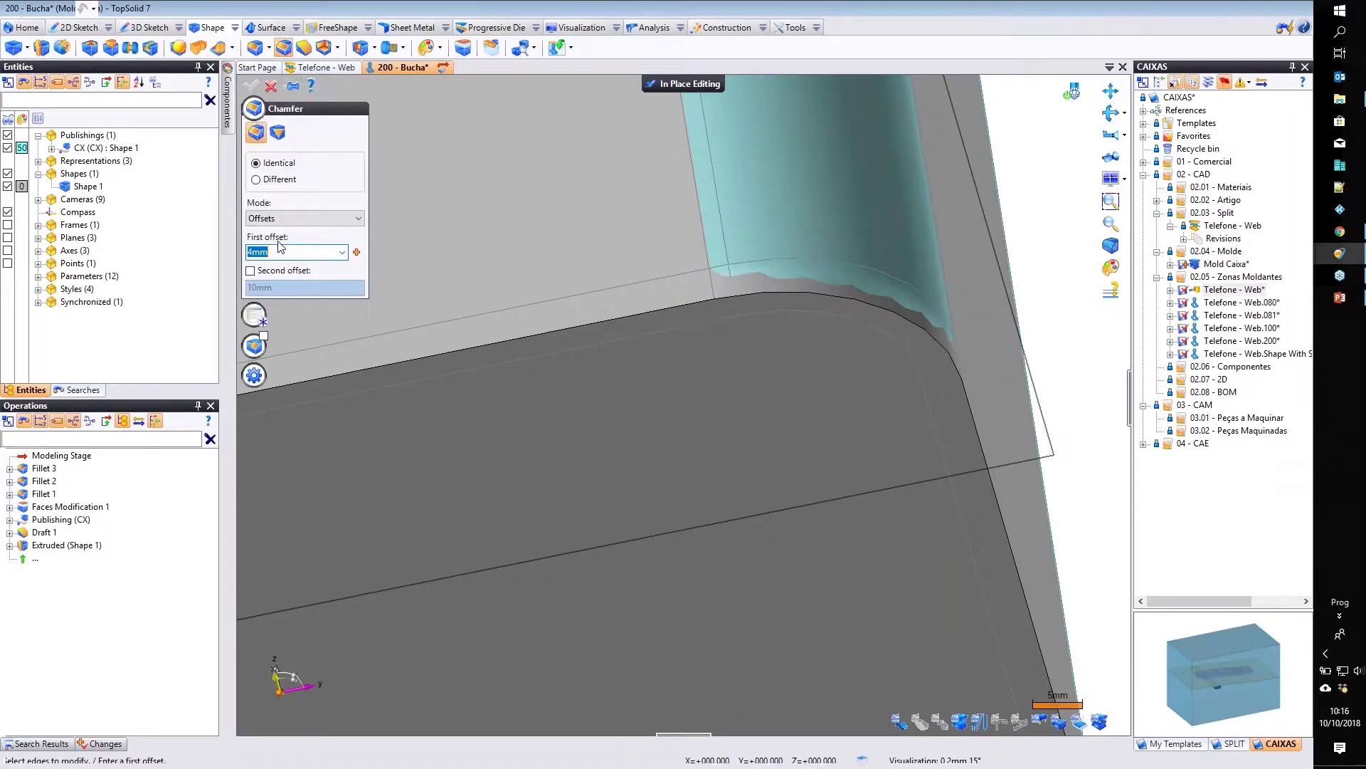
type("4,5")
left_click(741, 292)
left_click(740, 293)
scroll(890, 263, "down", 4)
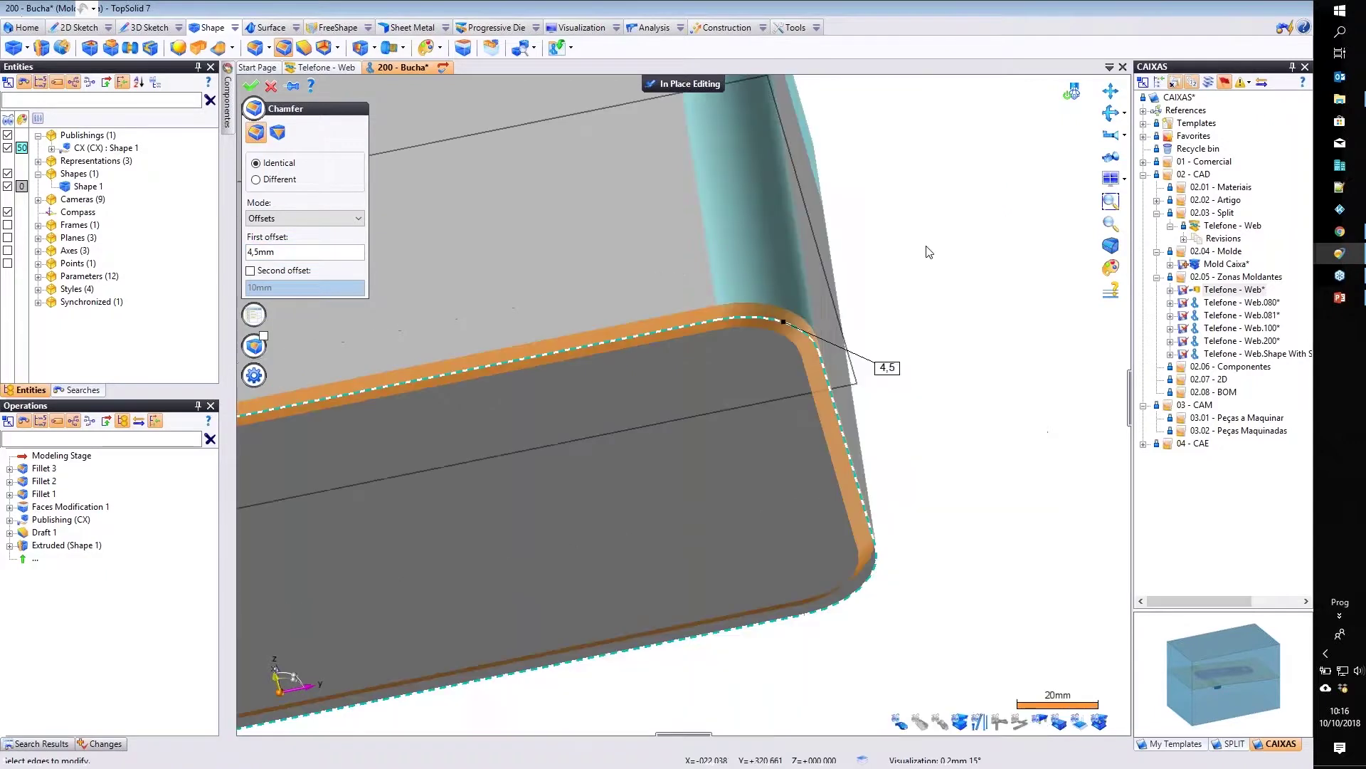
right_click(927, 249)
left_click(929, 248)
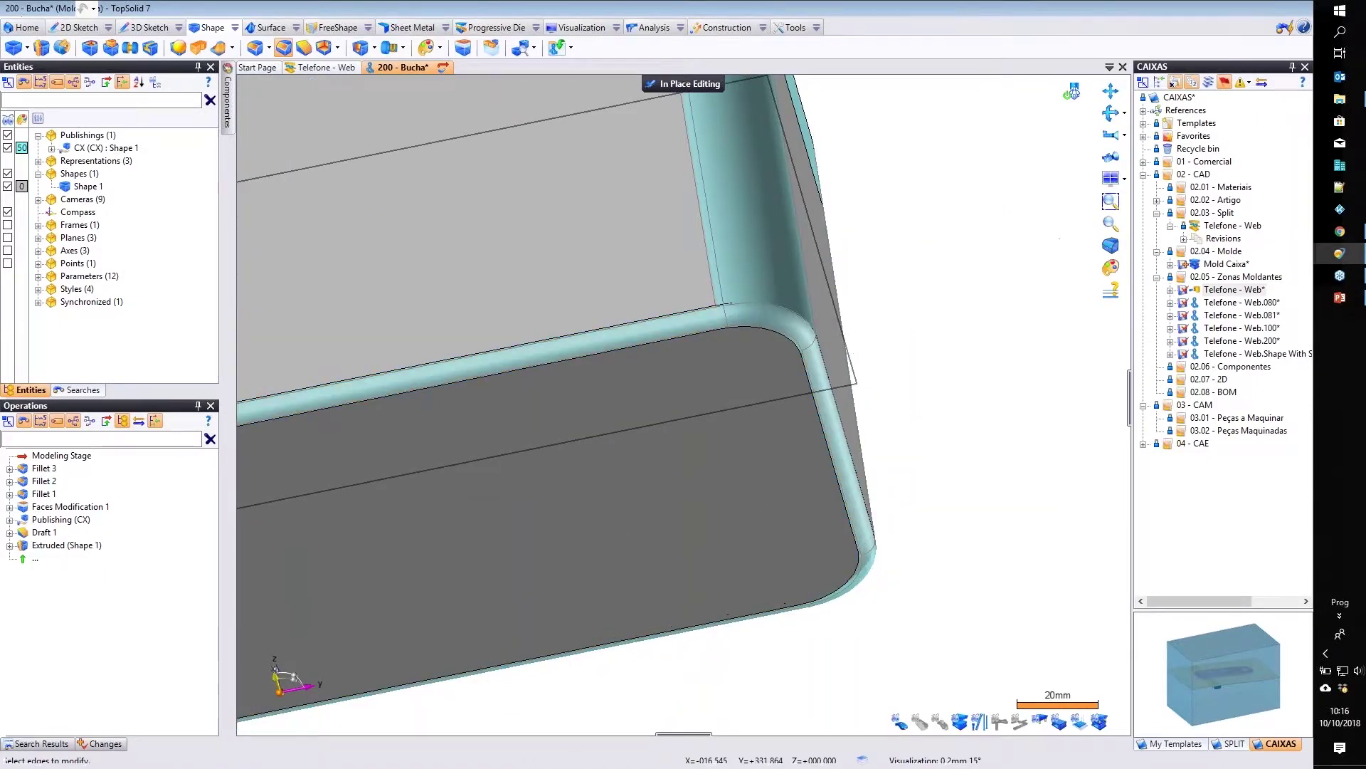
scroll(654, 558, "up", 3)
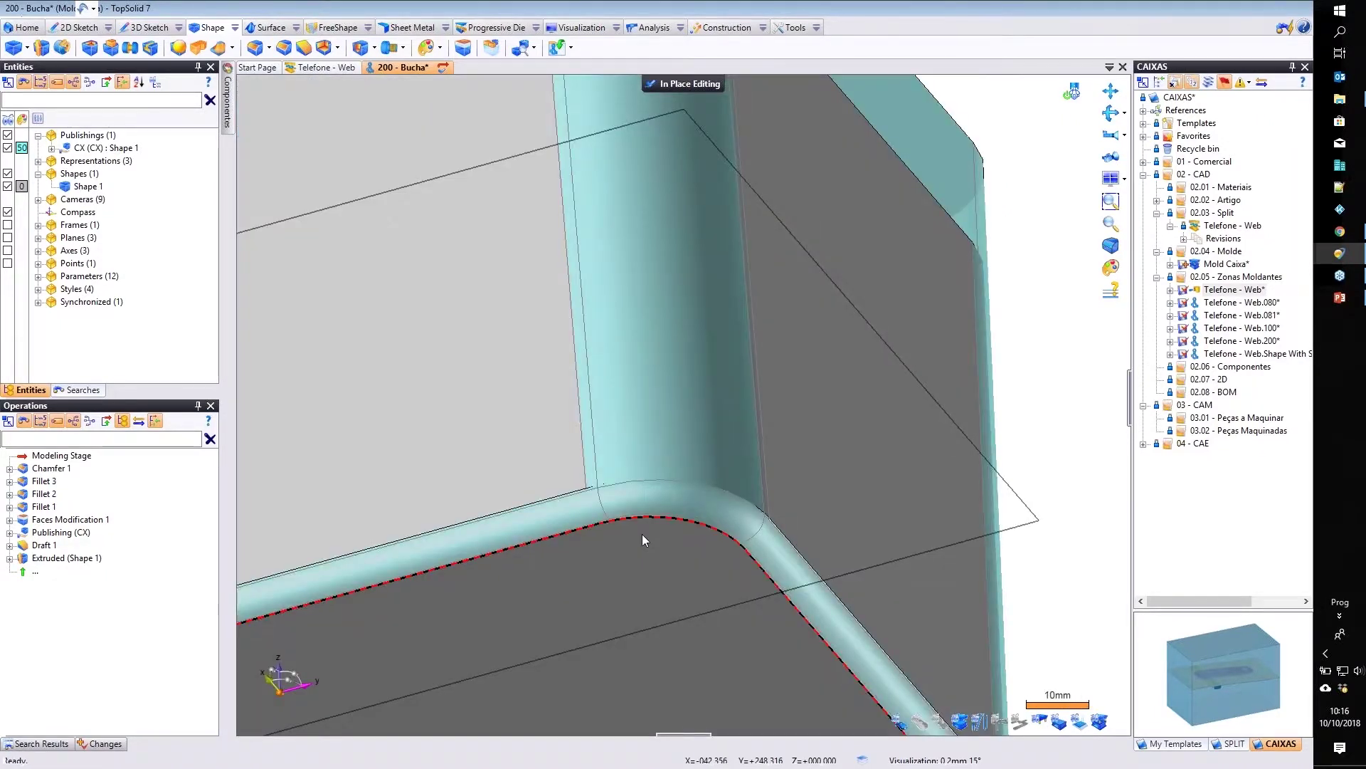
left_click(57, 519)
left_click(48, 469)
Apply the Furo Justamento machining process to the two long sides, the rounded end's flat face and the bottom of the published CX shape.
scroll(398, 579, "down", 3)
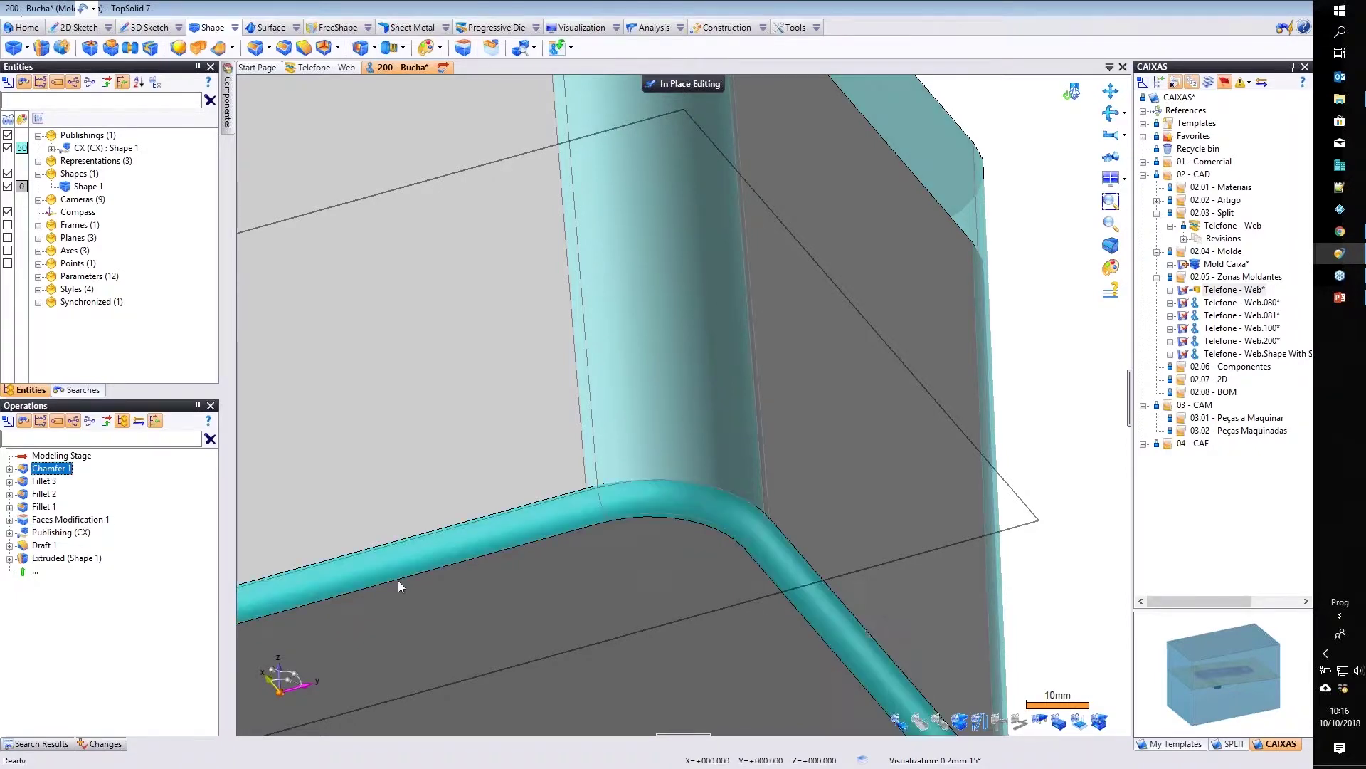
left_click(440, 47)
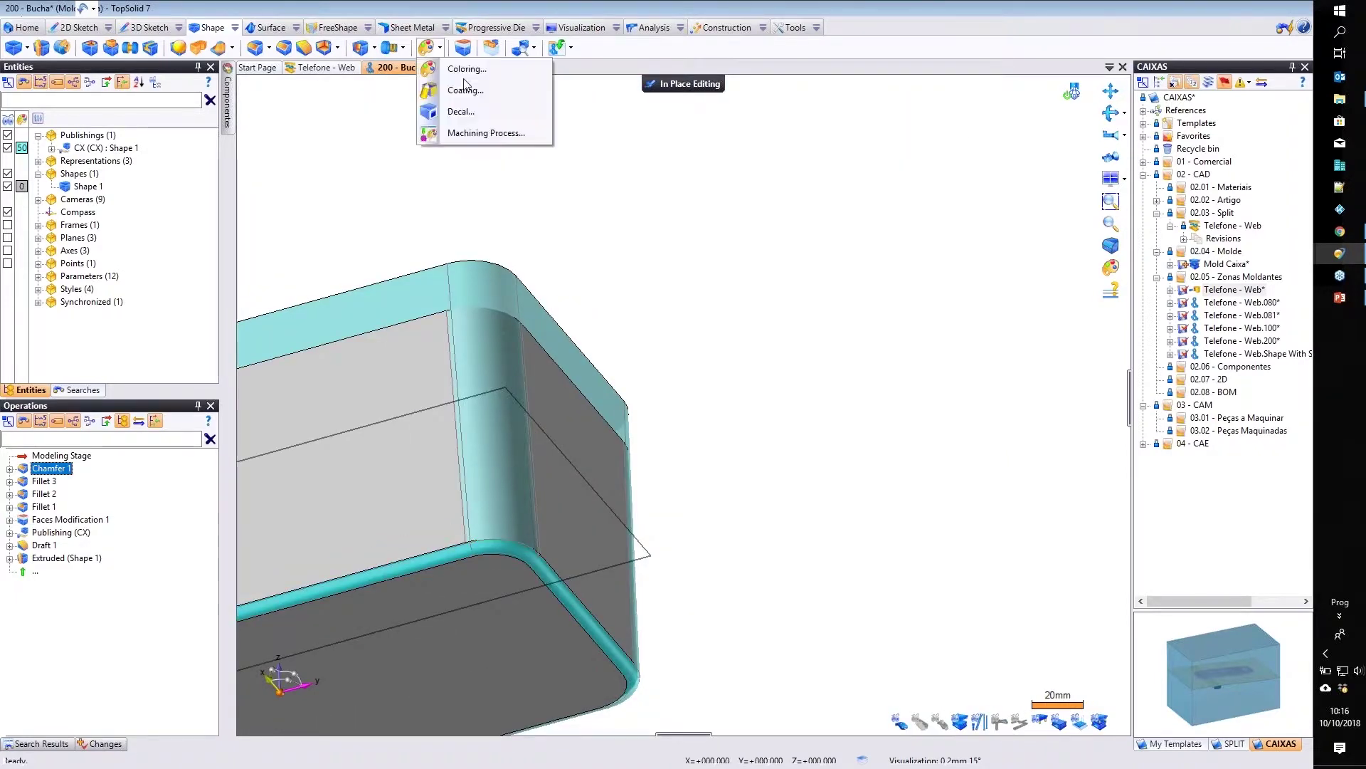
left_click(478, 134)
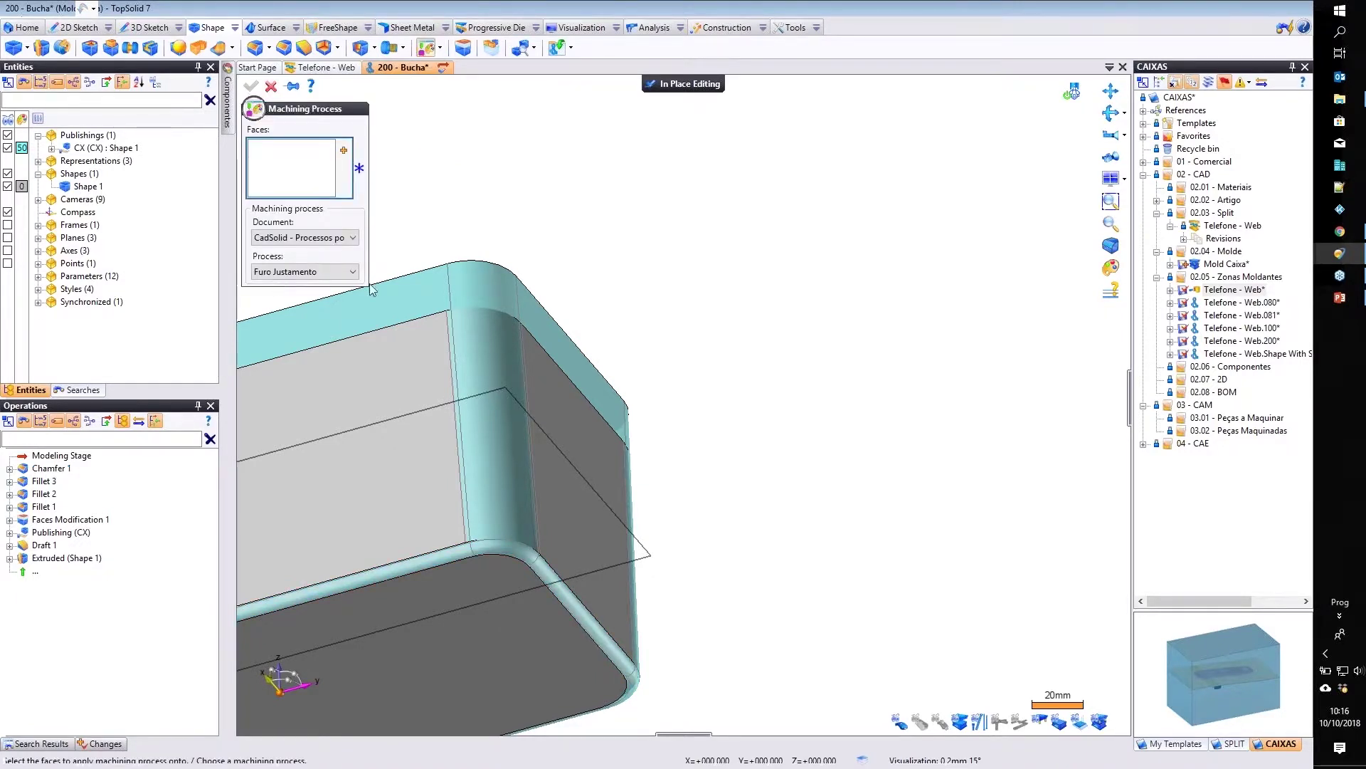
left_click(441, 301)
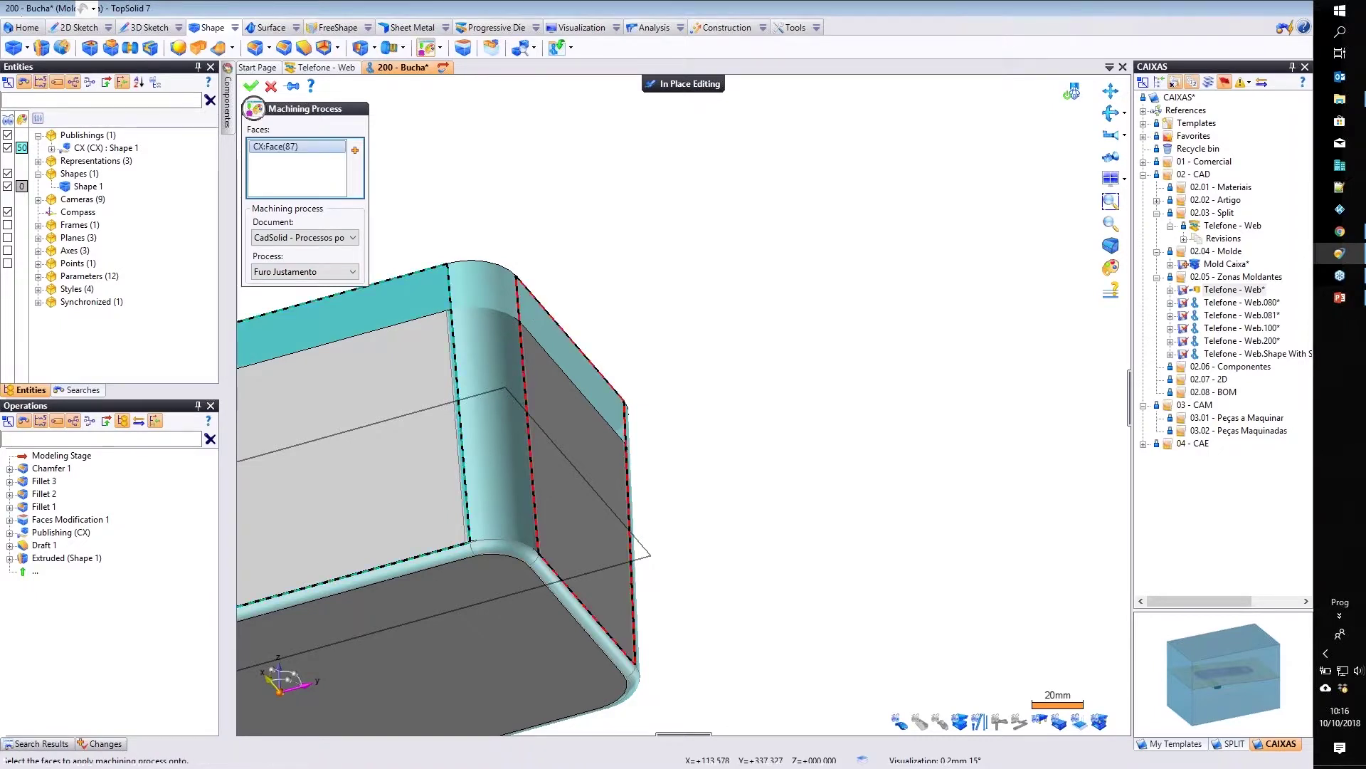
left_click(582, 455)
middle_click_drag(640, 470, 455, 491)
left_click(890, 562)
scroll(890, 562, "down", 3)
middle_click_drag(890, 562, 689, 333)
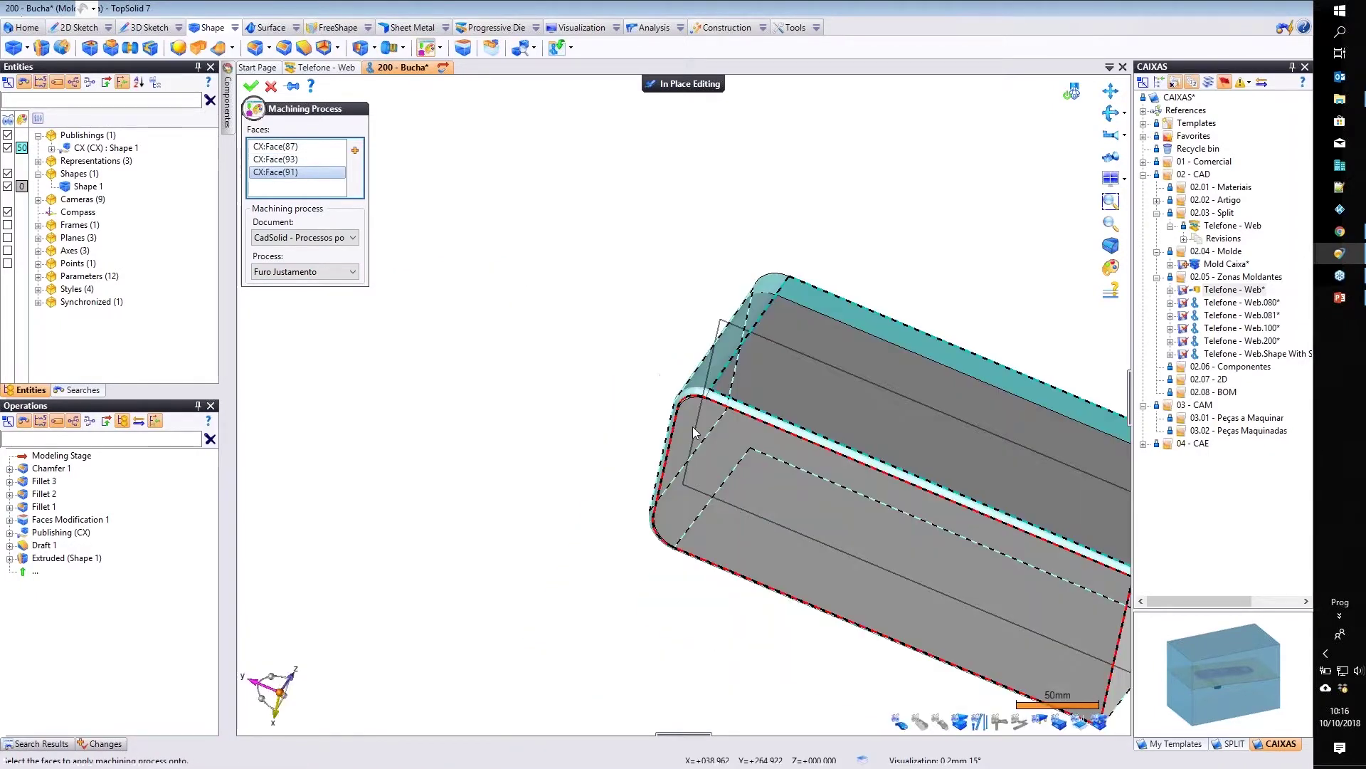
scroll(690, 339, "up", 5)
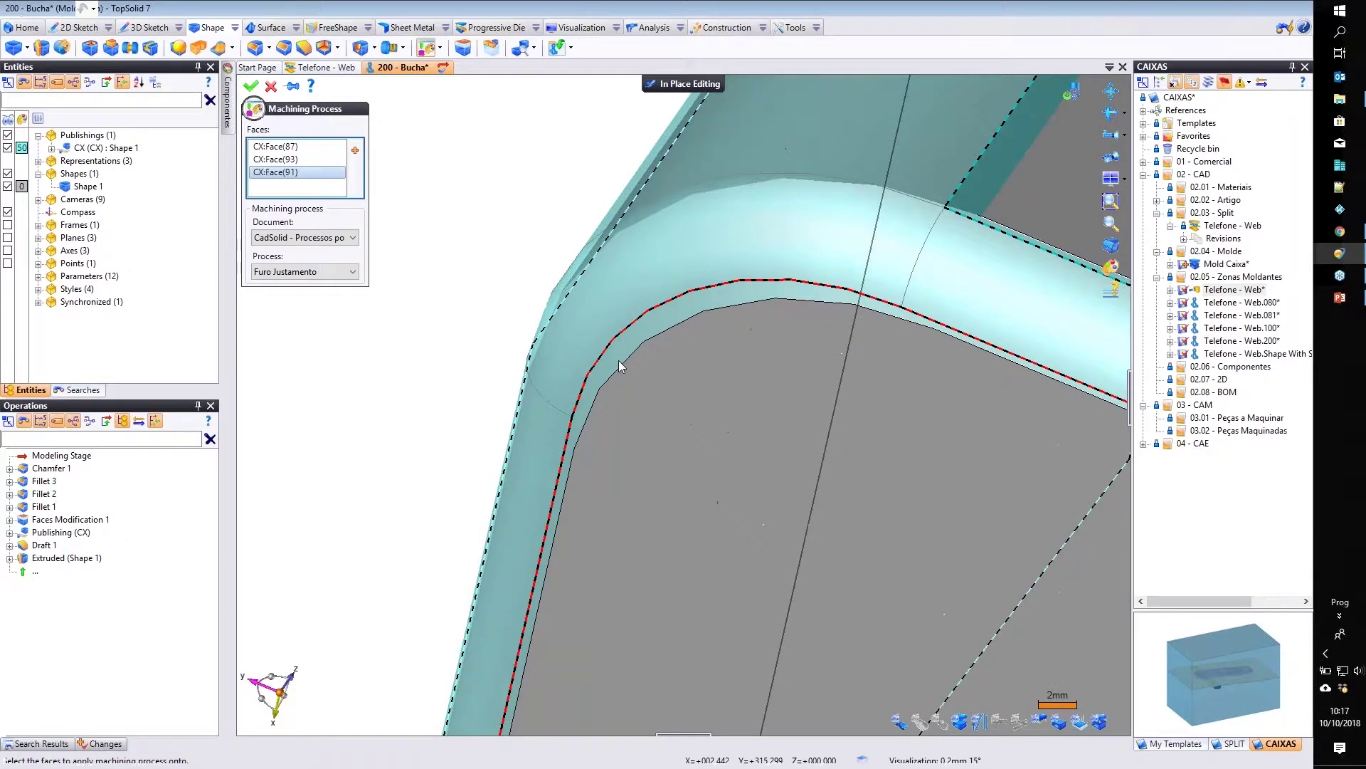
left_click(618, 361)
scroll(459, 295, "down", 5)
right_click(463, 283)
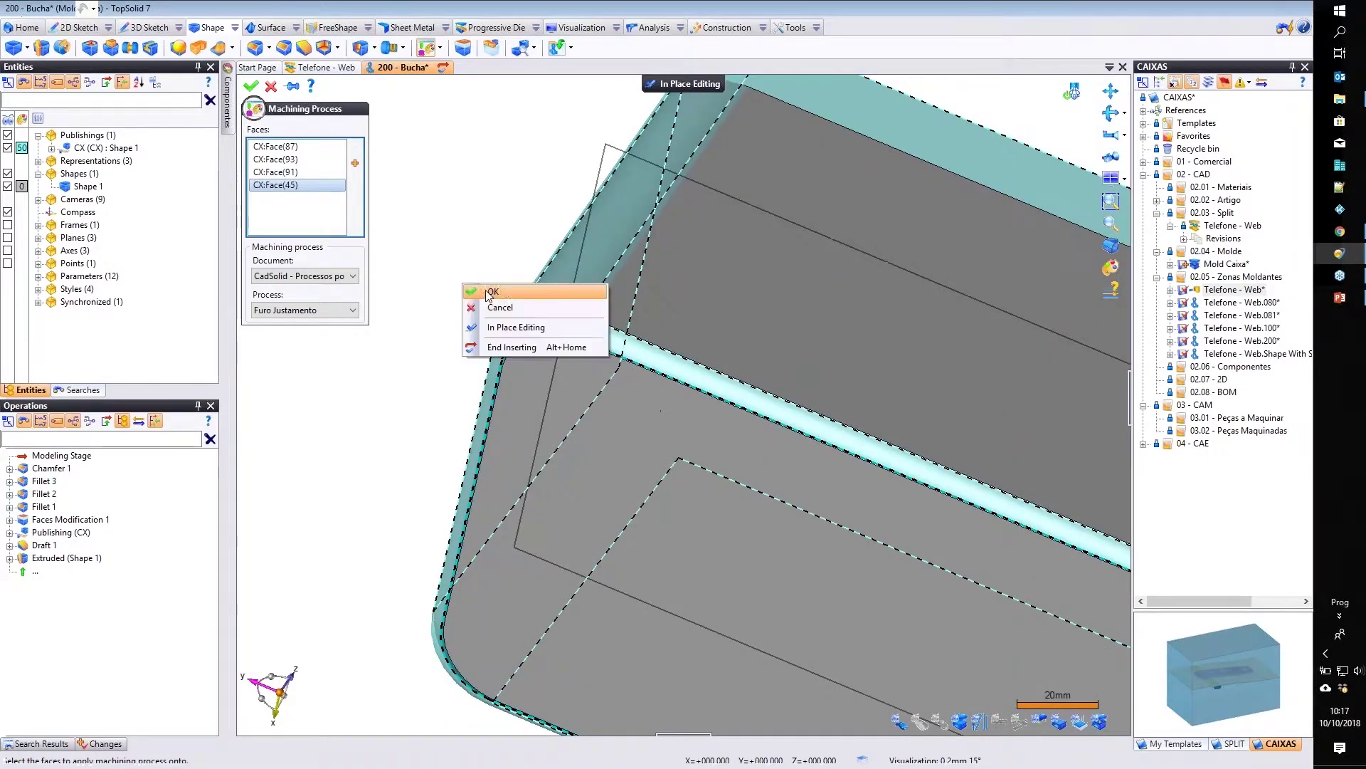
left_click(501, 292)
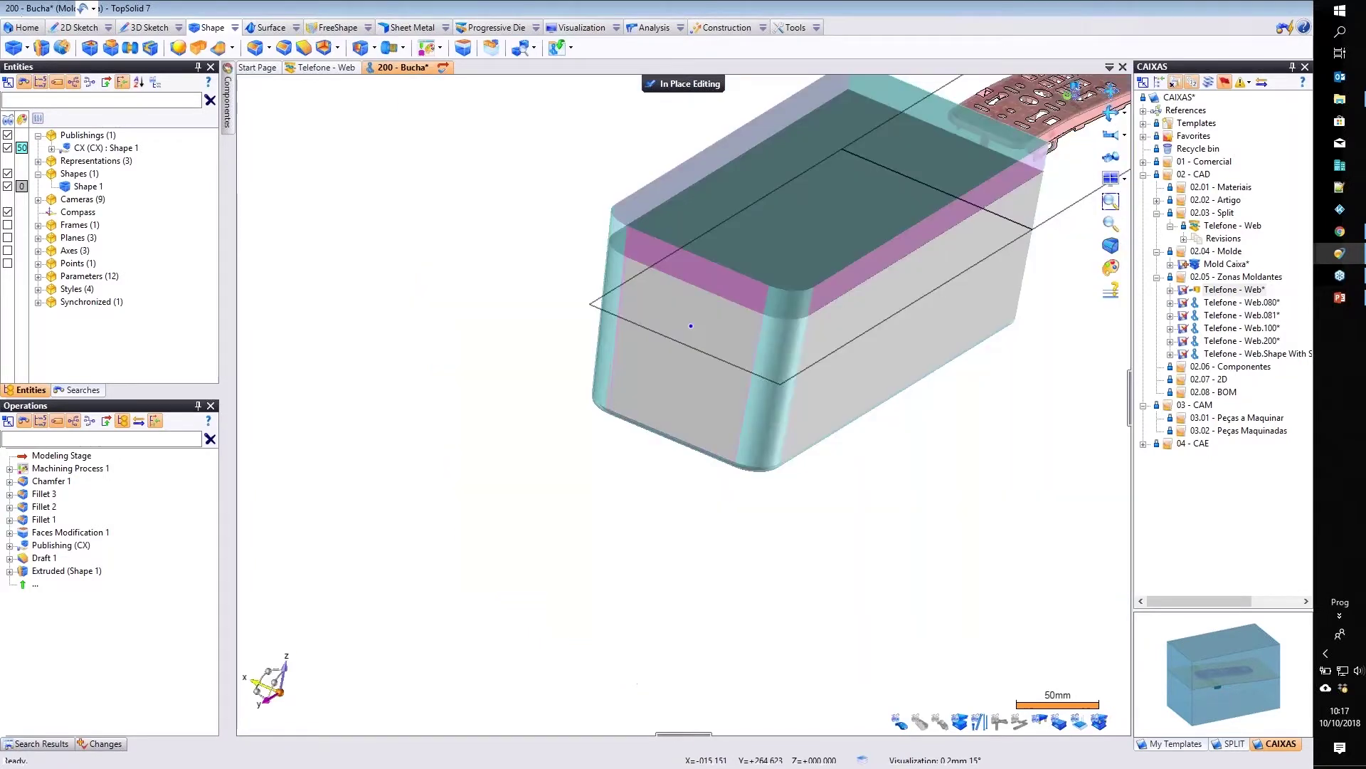
End the in-place editing of the Bucha part and show the B side of the mold assembly.
left_click(664, 84)
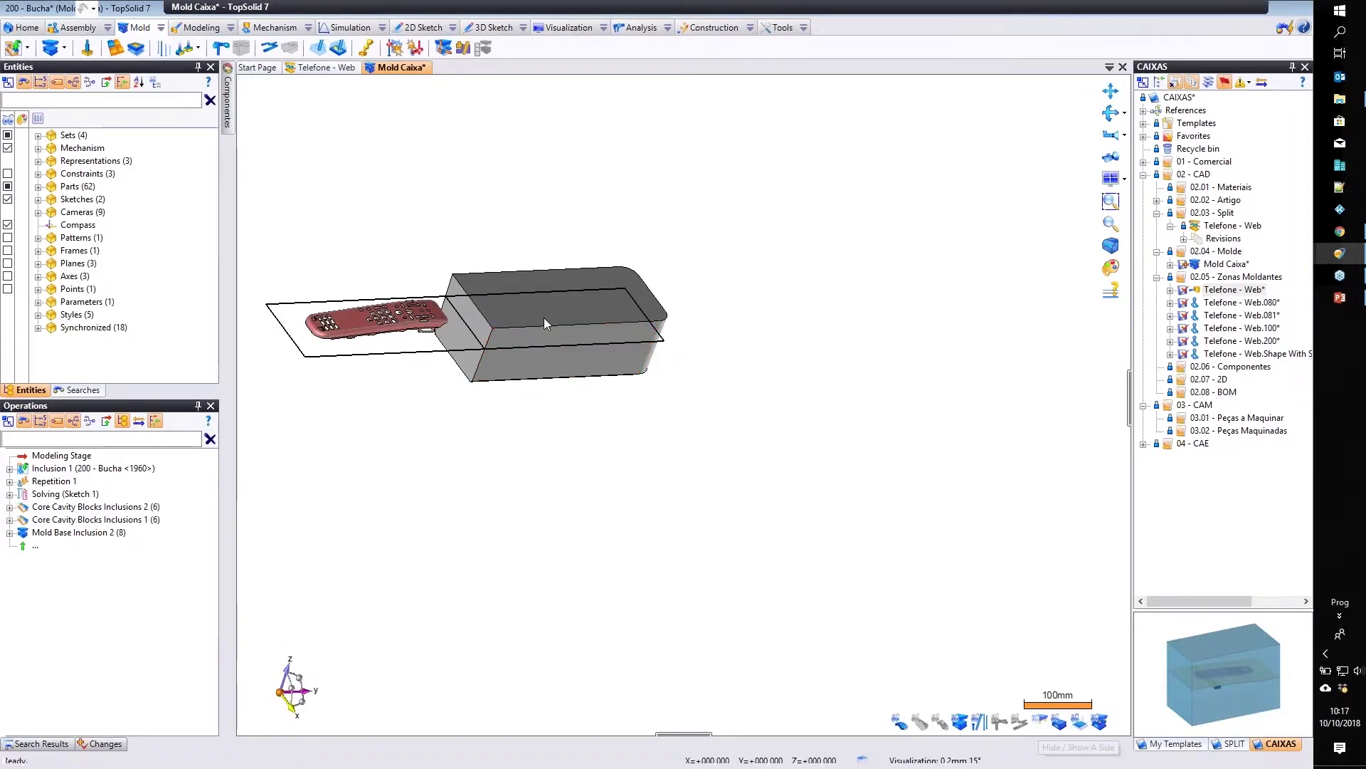
left_click(1060, 723)
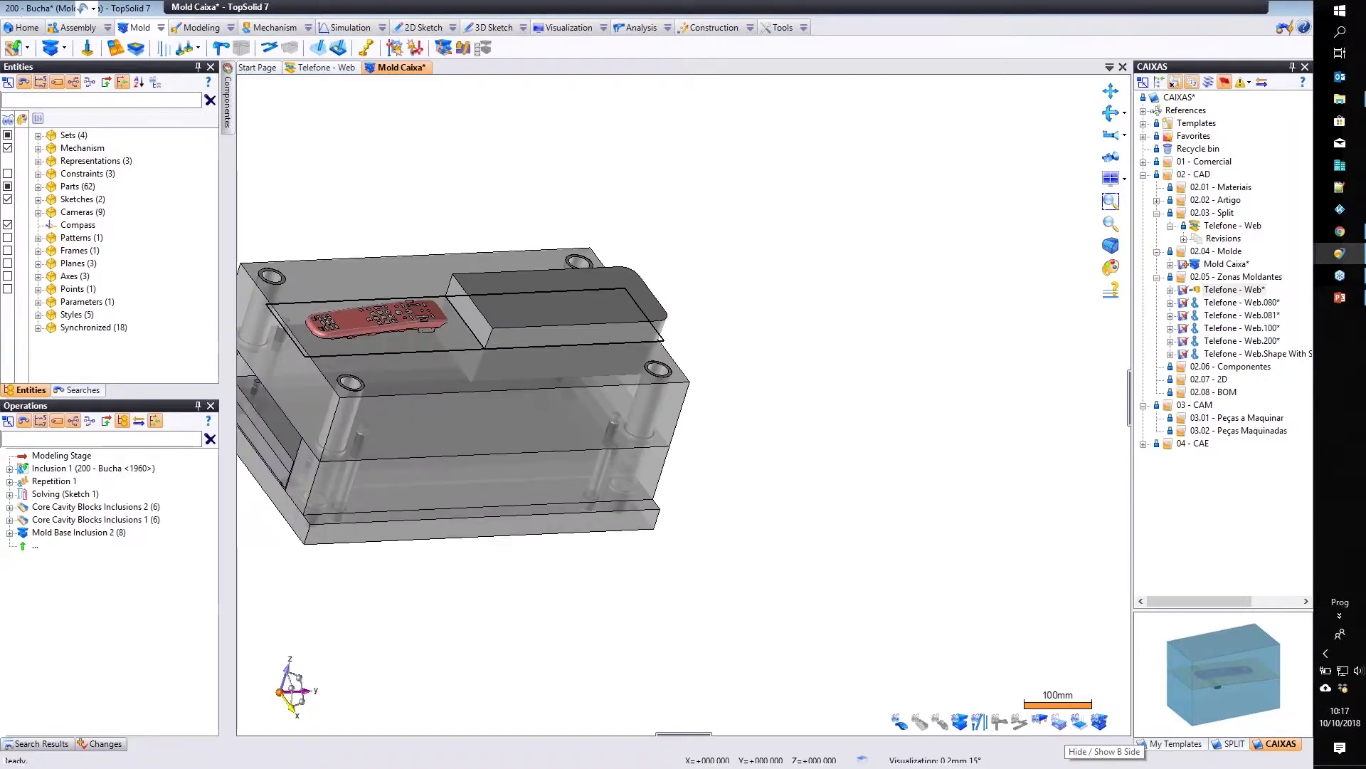
Examine how the Bucha insert sits in the B-side plate, checking its rounded corner and chamfered bottom edge from several angles.
middle_click_drag(655, 427, 655, 451)
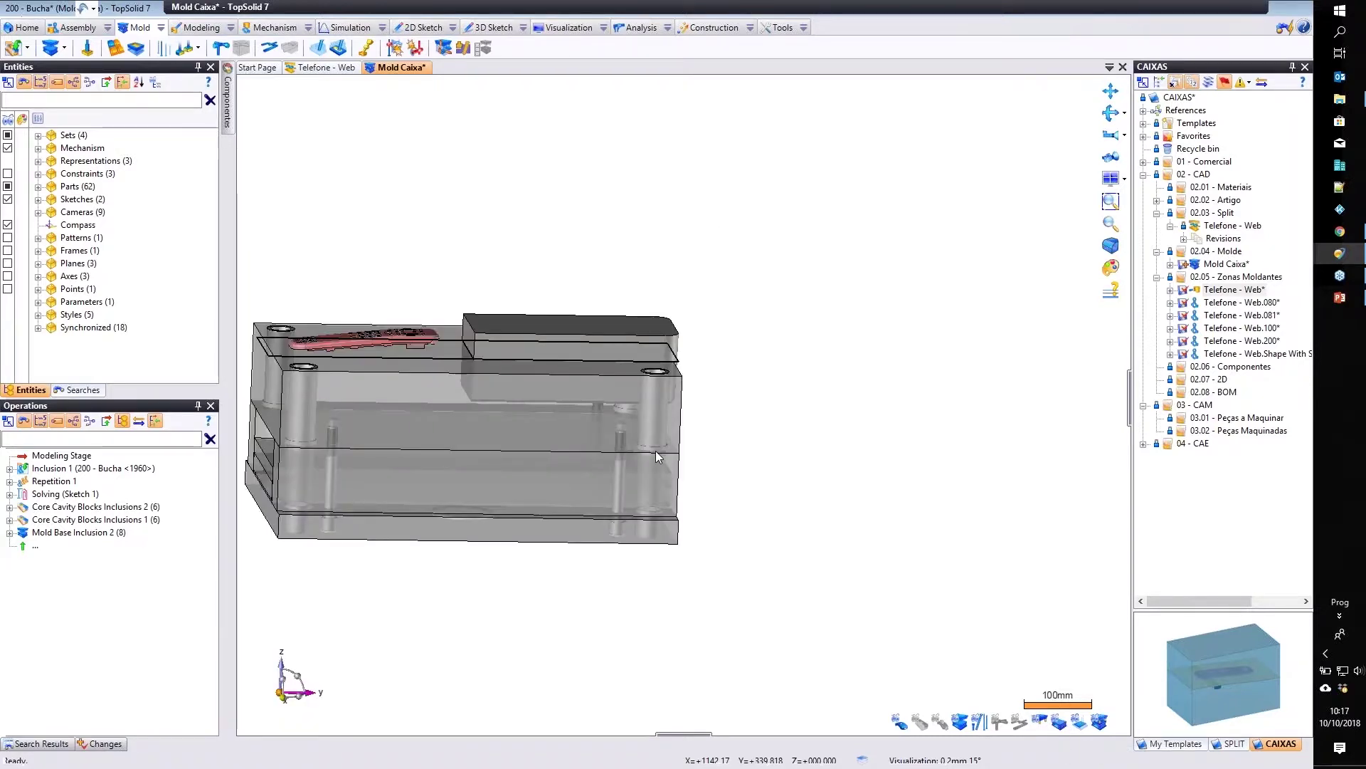
scroll(656, 450, "up", 3)
scroll(690, 463, "up", 3)
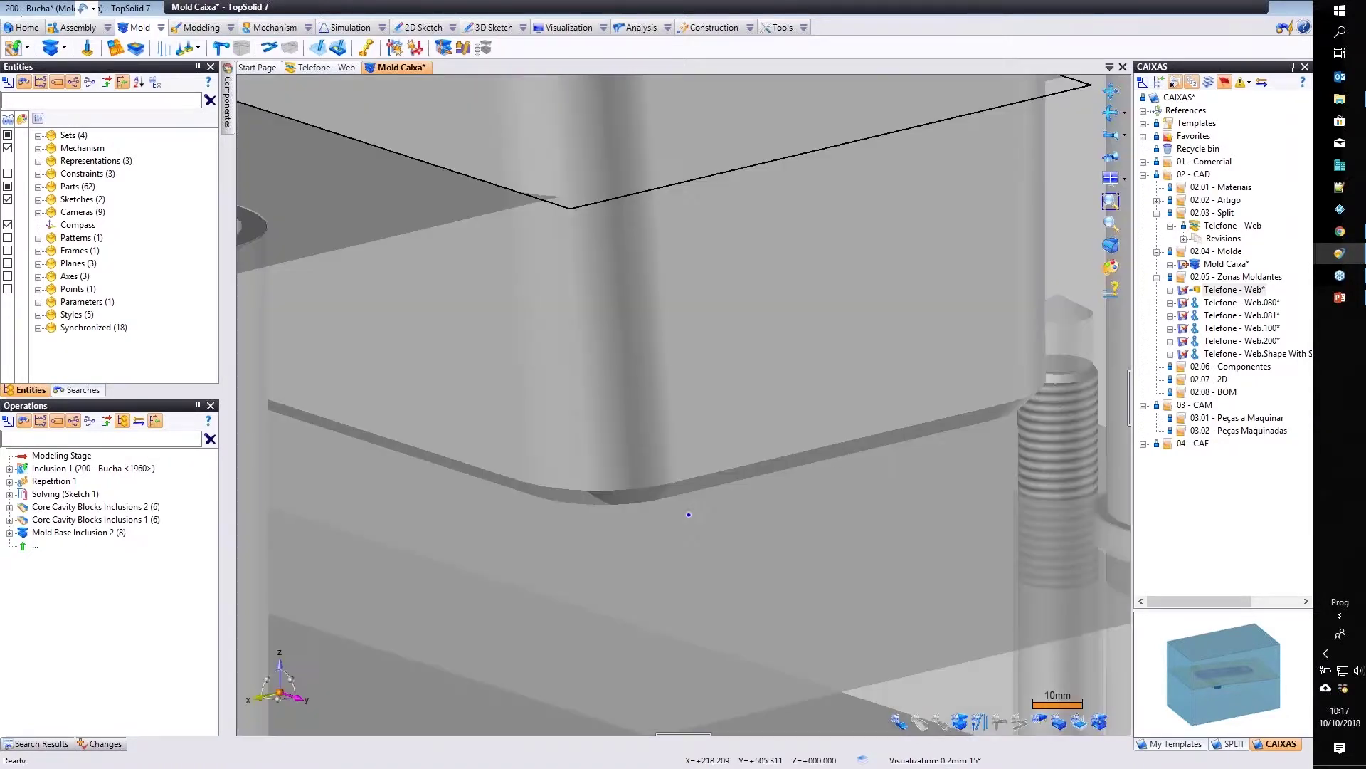
middle_click_drag(662, 498, 655, 461)
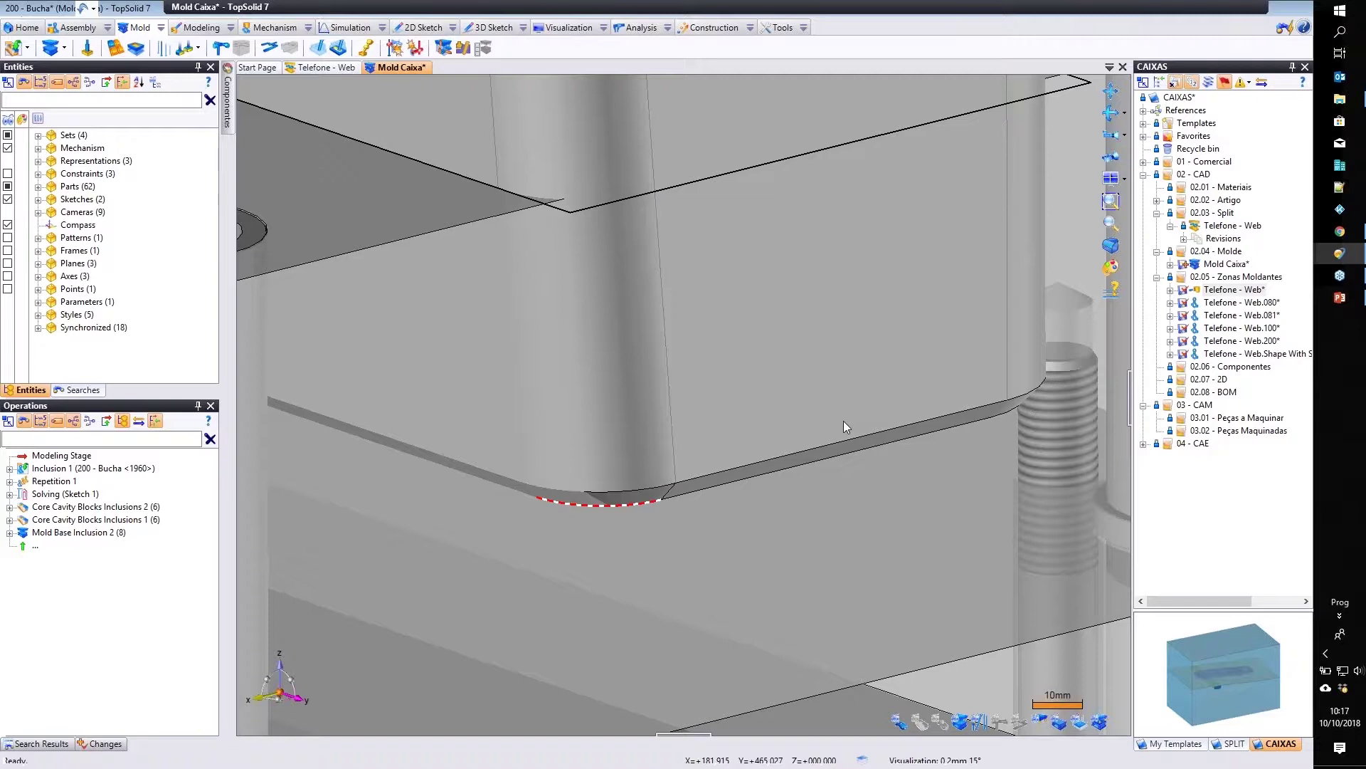
scroll(843, 420, "down", 3)
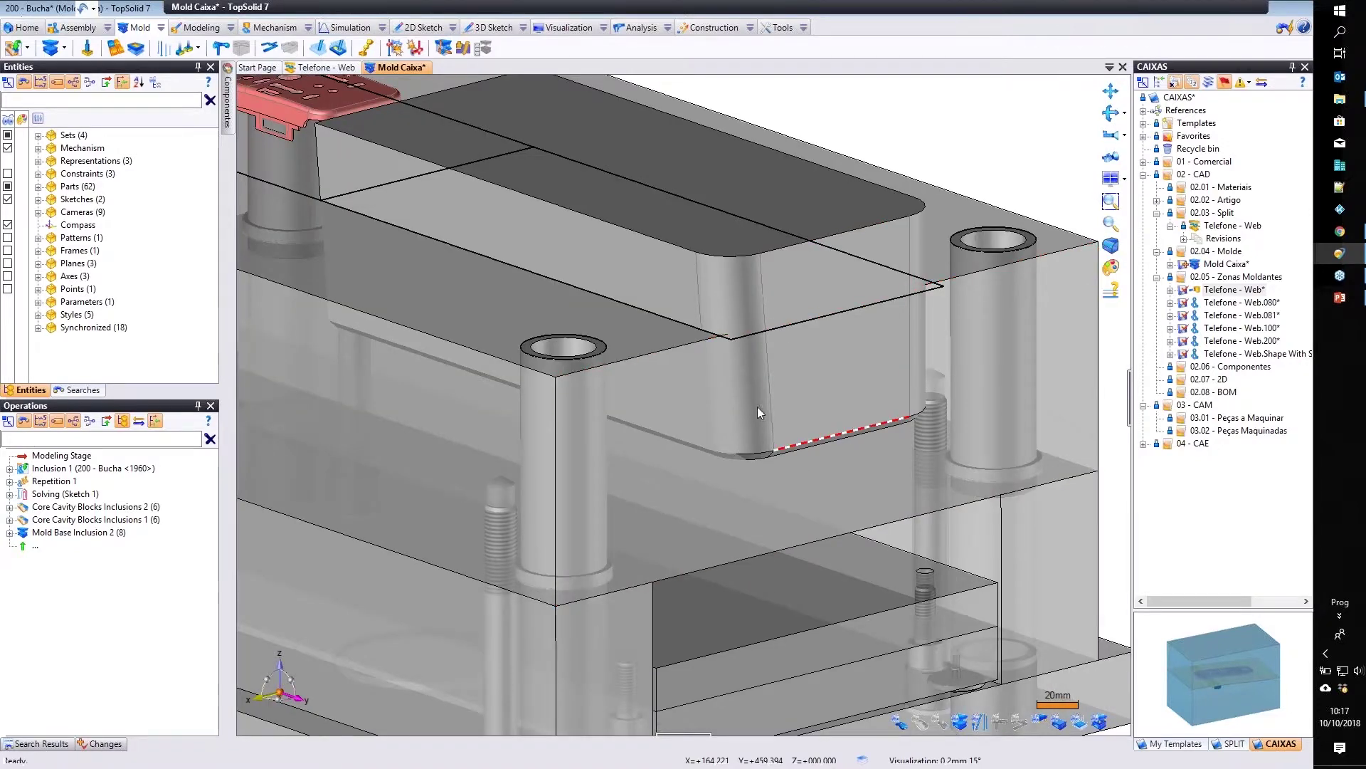
scroll(757, 407, "down", 3)
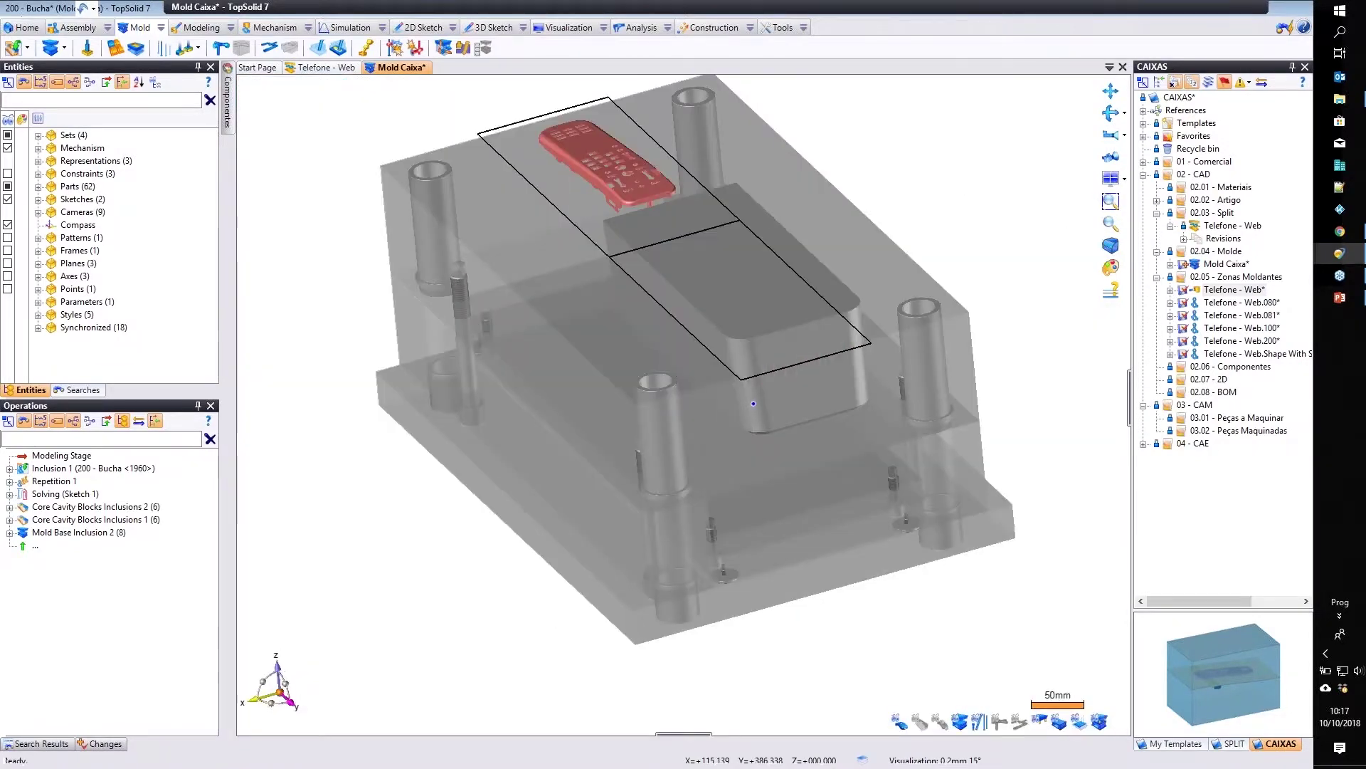
scroll(753, 403, "up", 2)
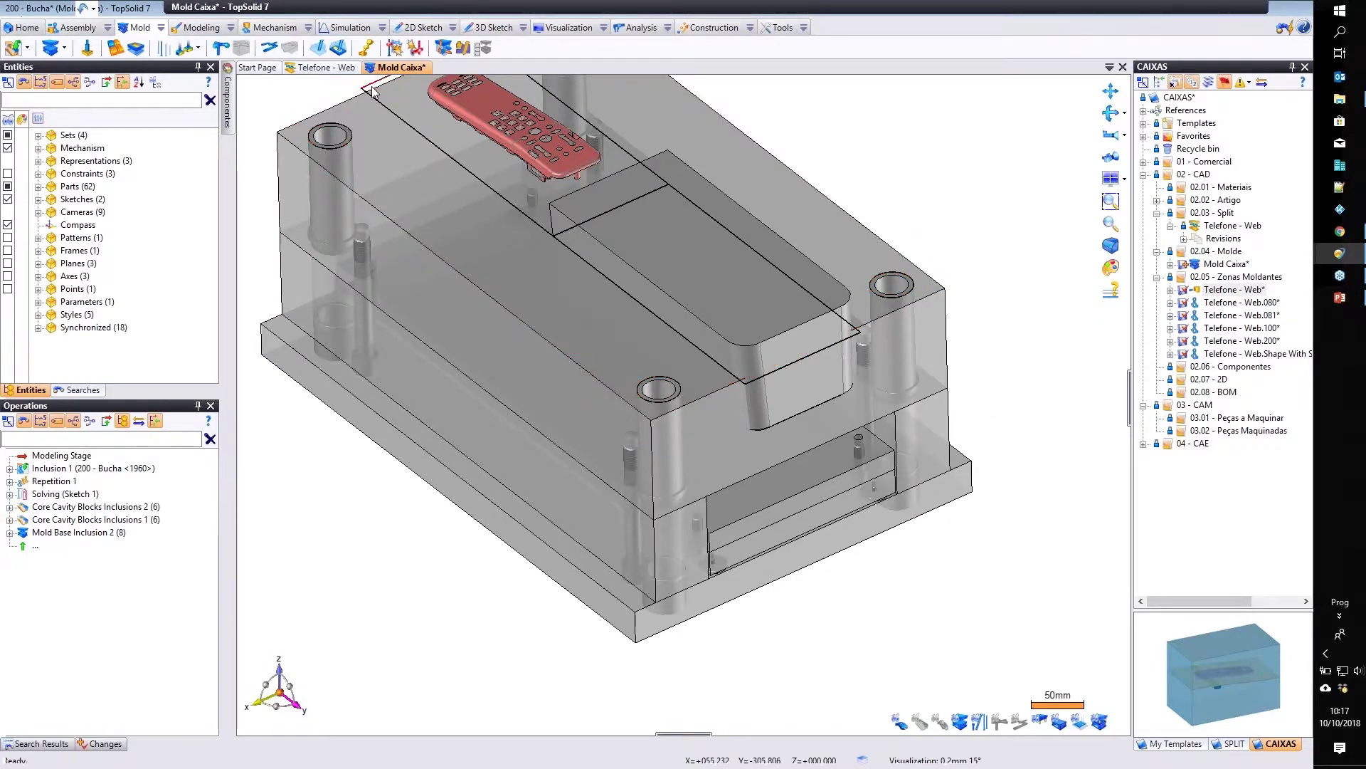
middle_click_drag(740, 377, 761, 387)
scroll(760, 386, "up", 5)
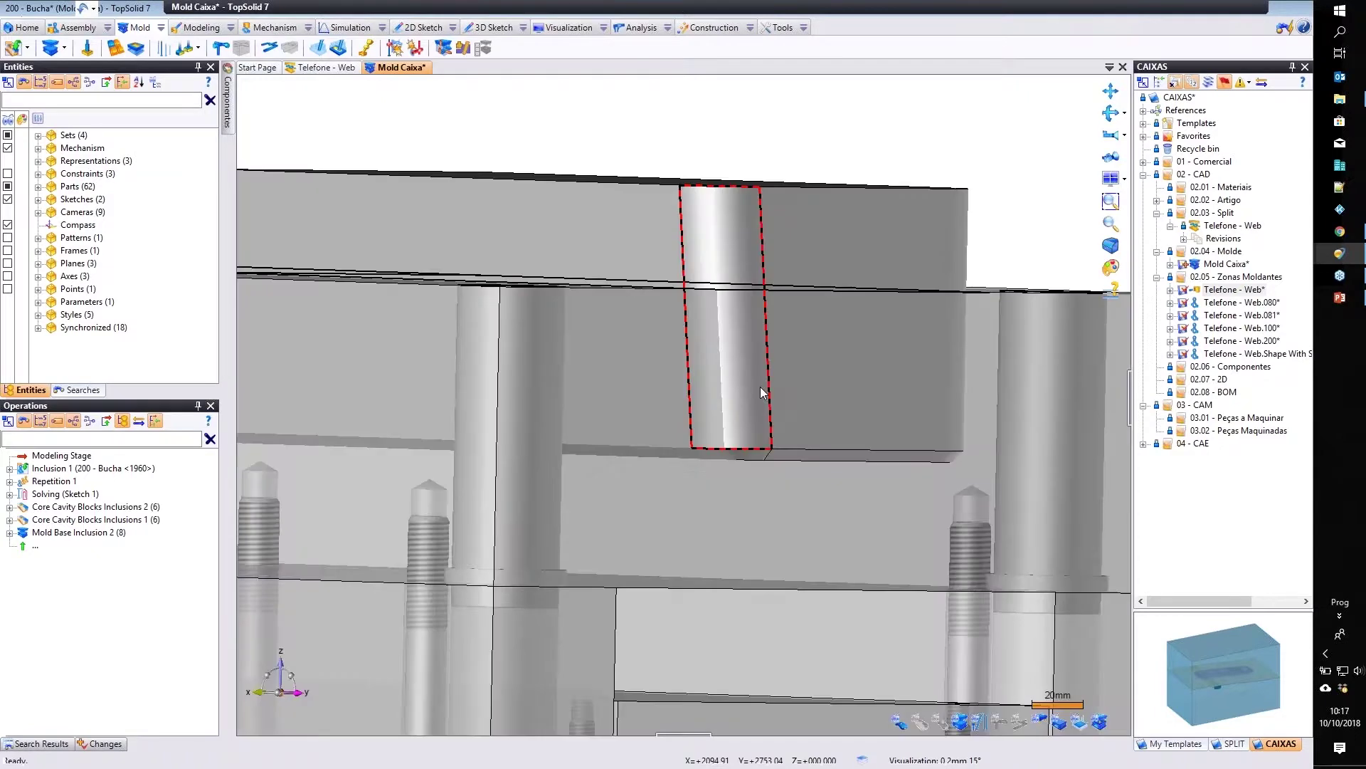
scroll(752, 403, "down", 2)
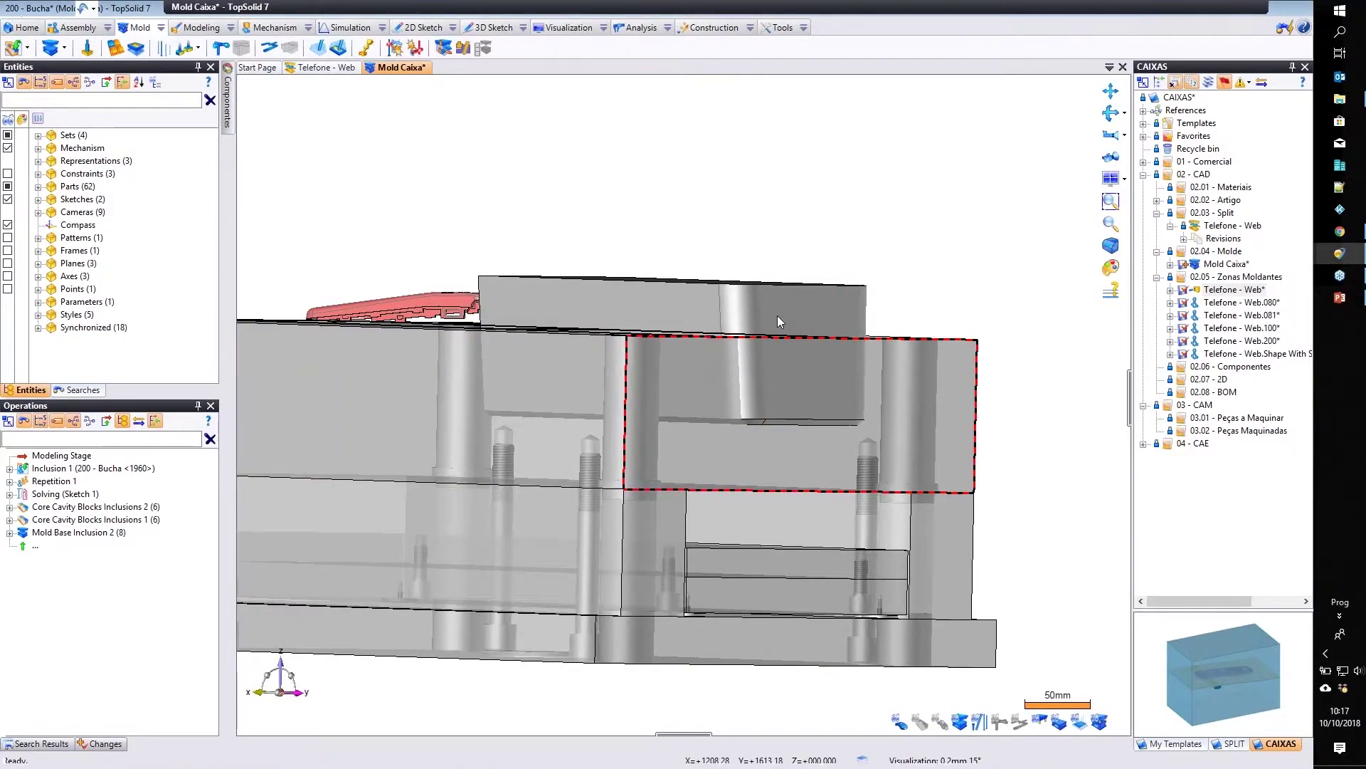
middle_click_drag(777, 315, 790, 331)
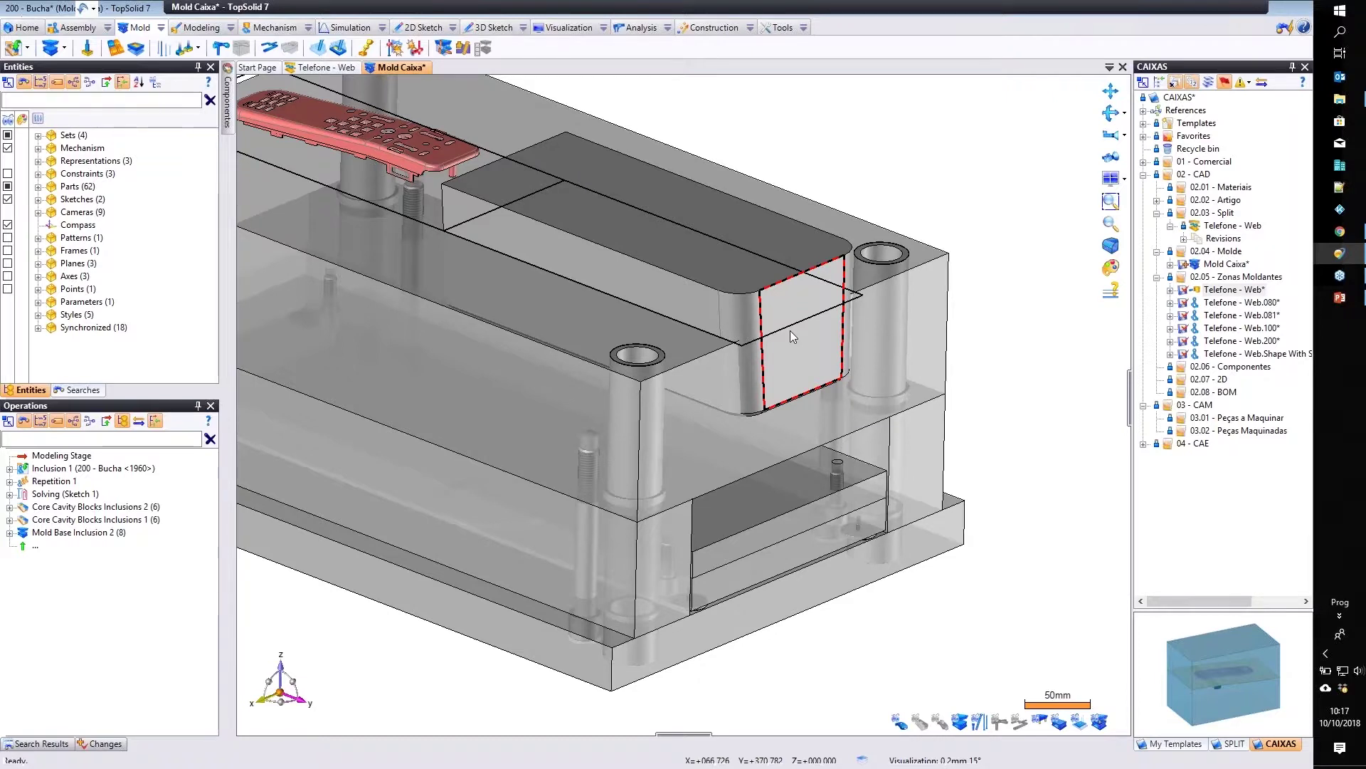
scroll(754, 425, "up", 3)
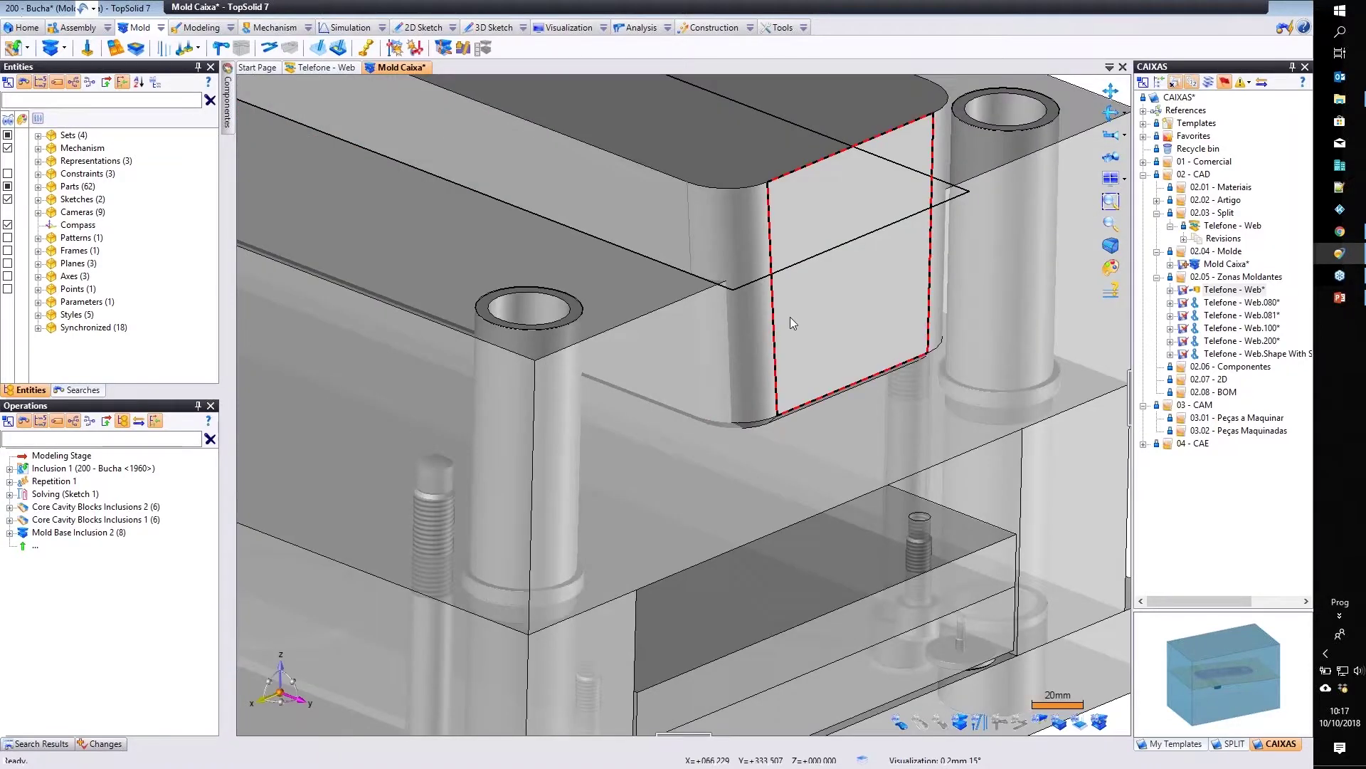
scroll(790, 317, "down", 3)
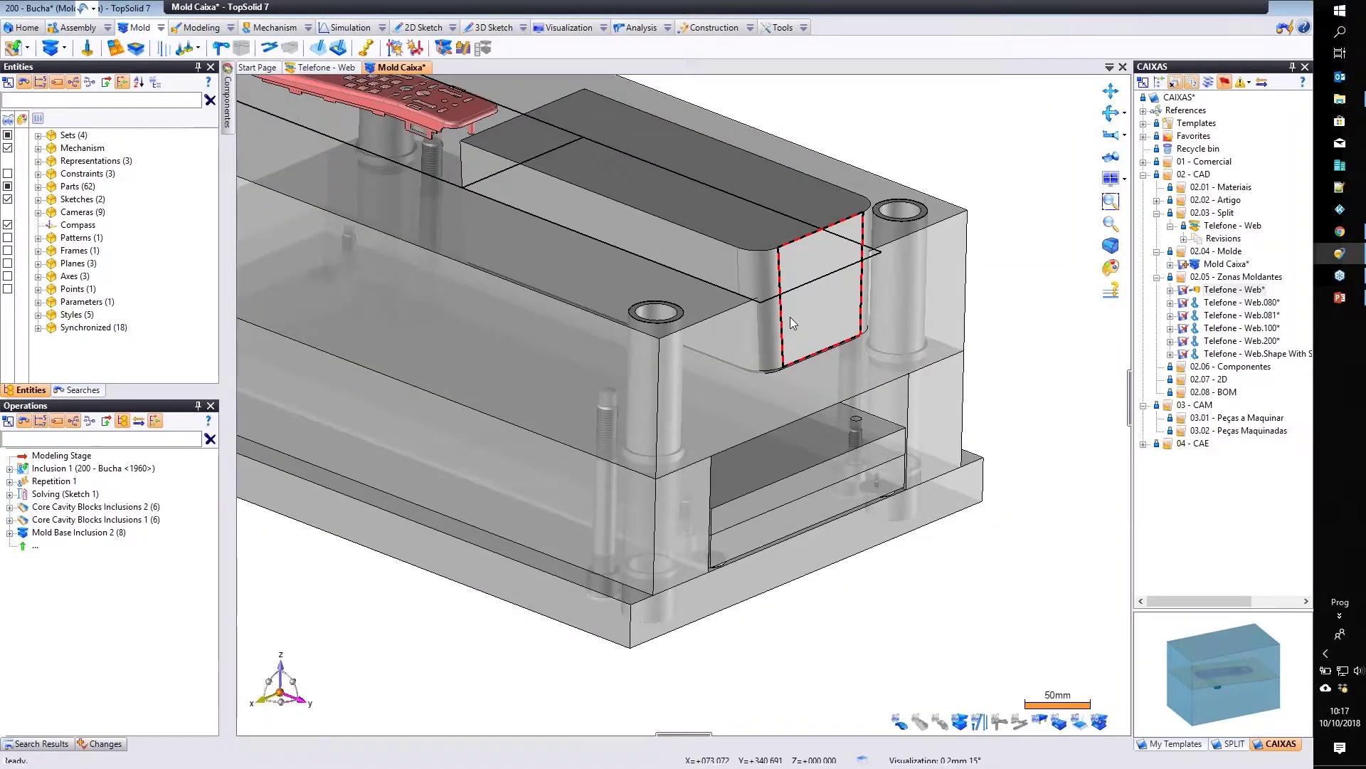
Show the published CX shape of the Bucha insert in the mold assembly.
right_click(800, 259)
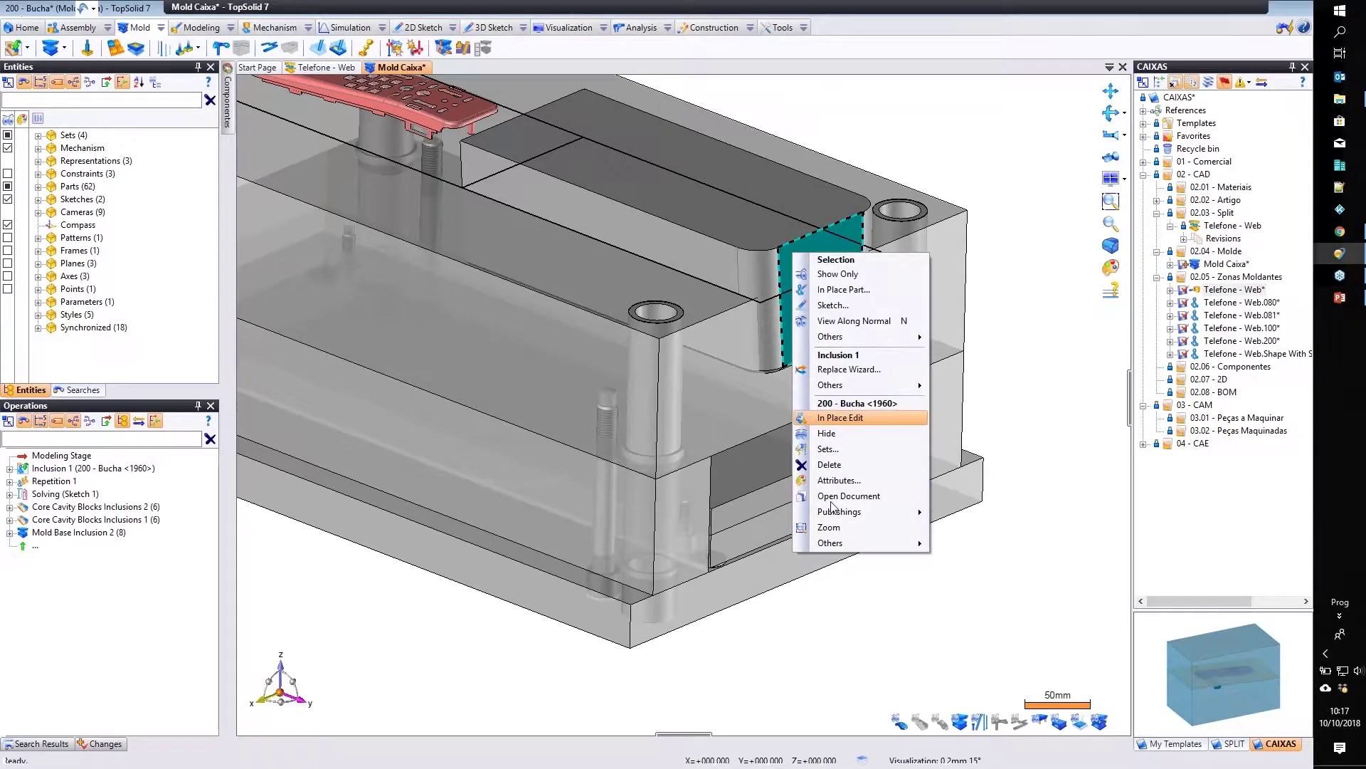
mouse_move(854, 512)
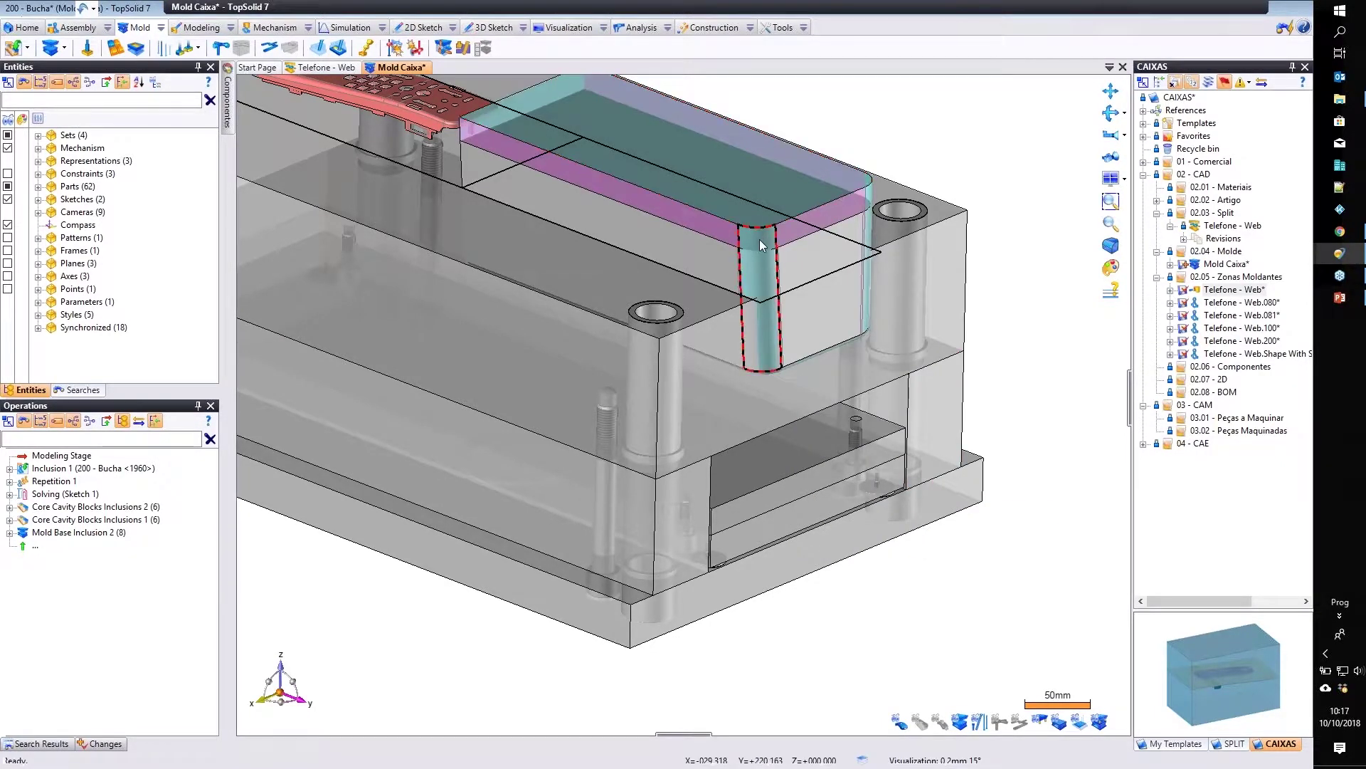
middle_click_drag(761, 242, 261, 30)
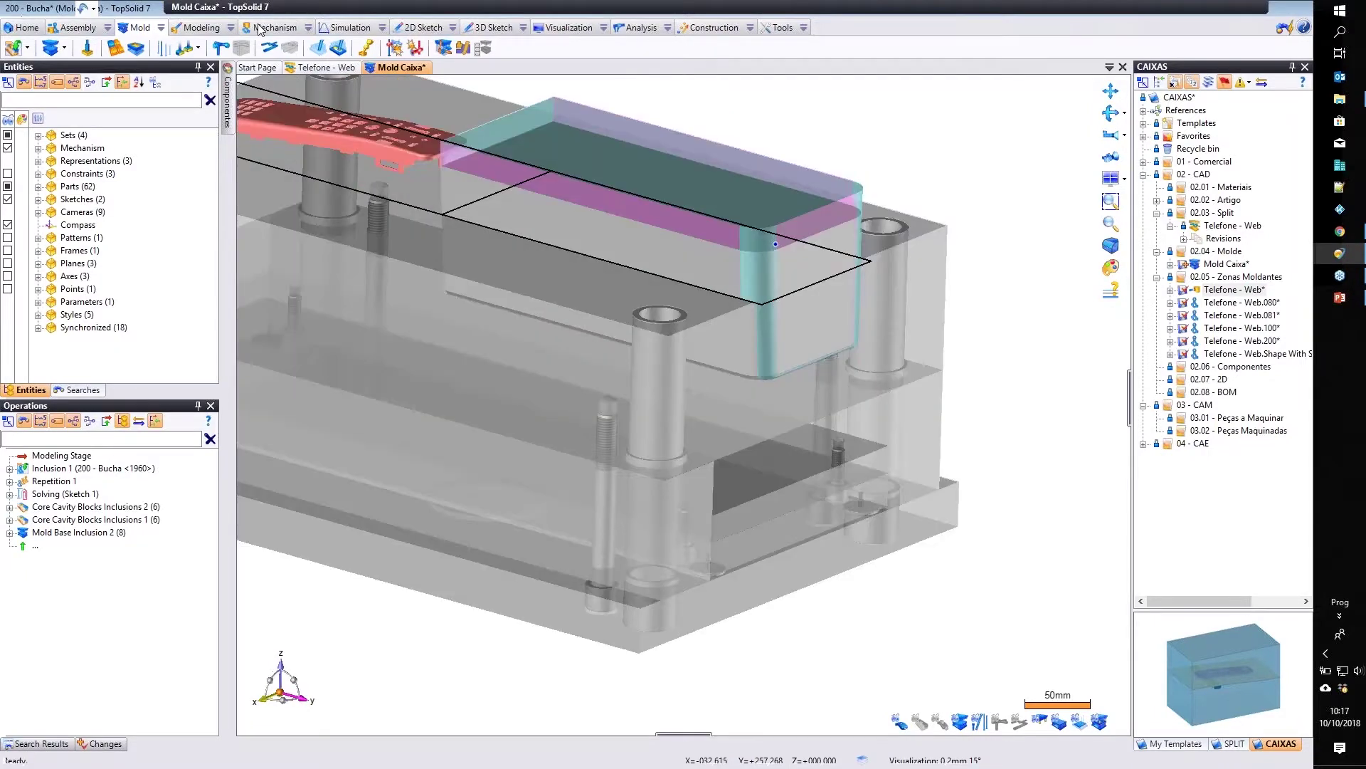
Trim the B-side Chapa Molde plate with the published CX shape, reversing the trim direction to cut the insert pocket.
left_click(202, 27)
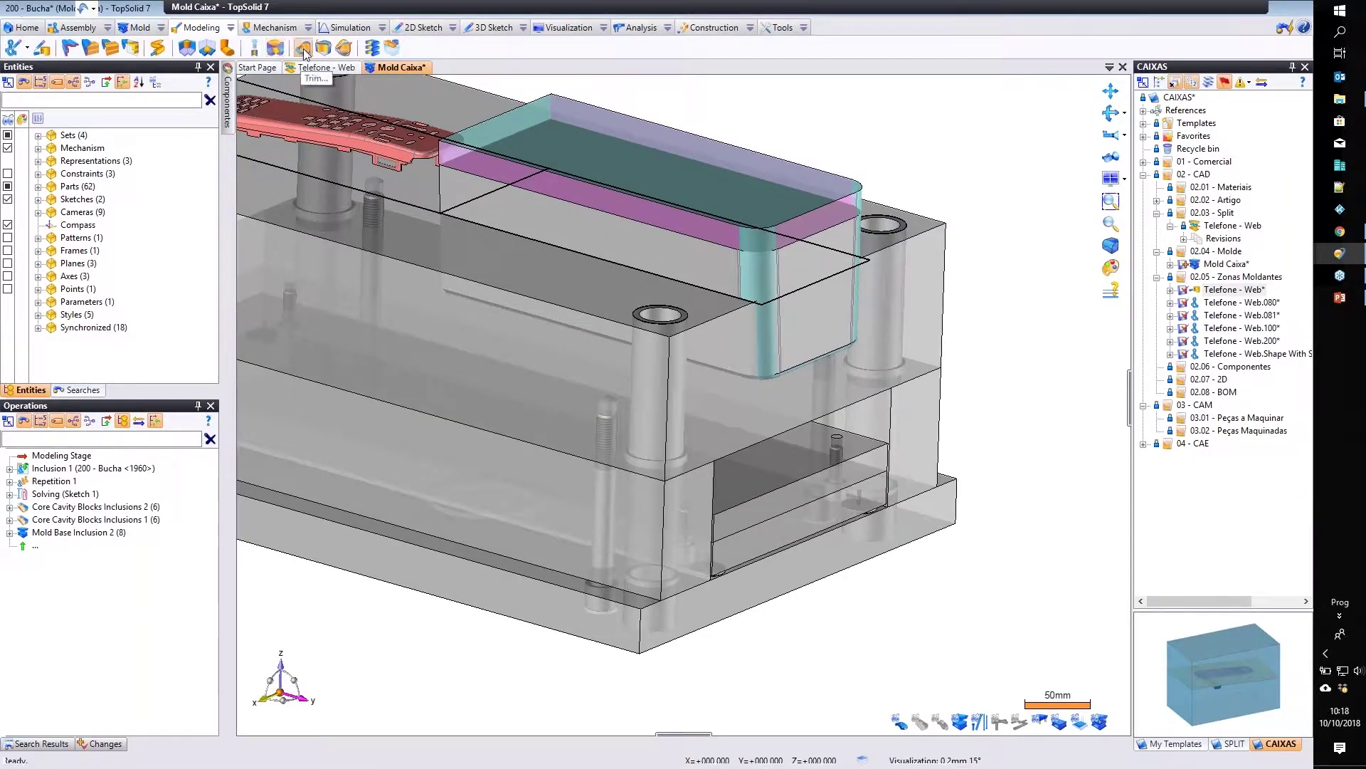
left_click(303, 49)
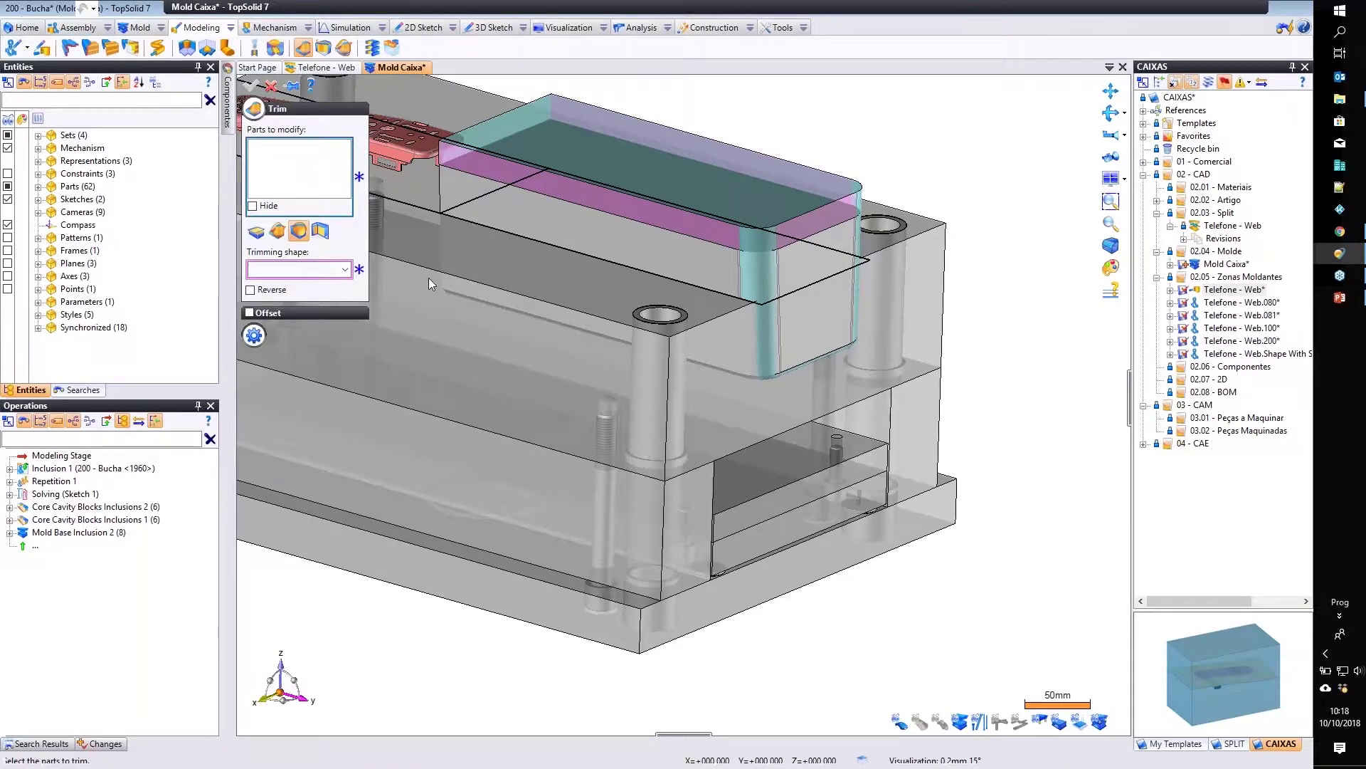
left_click(391, 276)
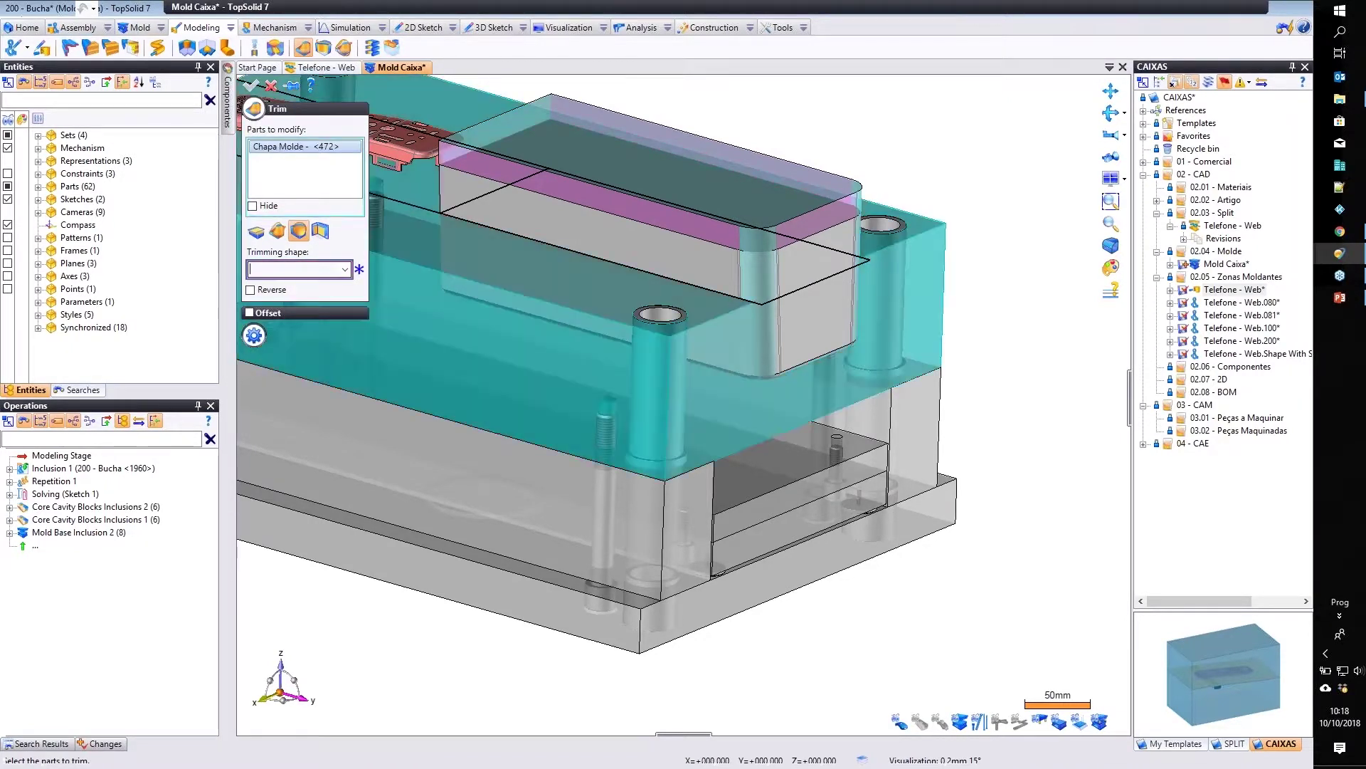
left_click(733, 136)
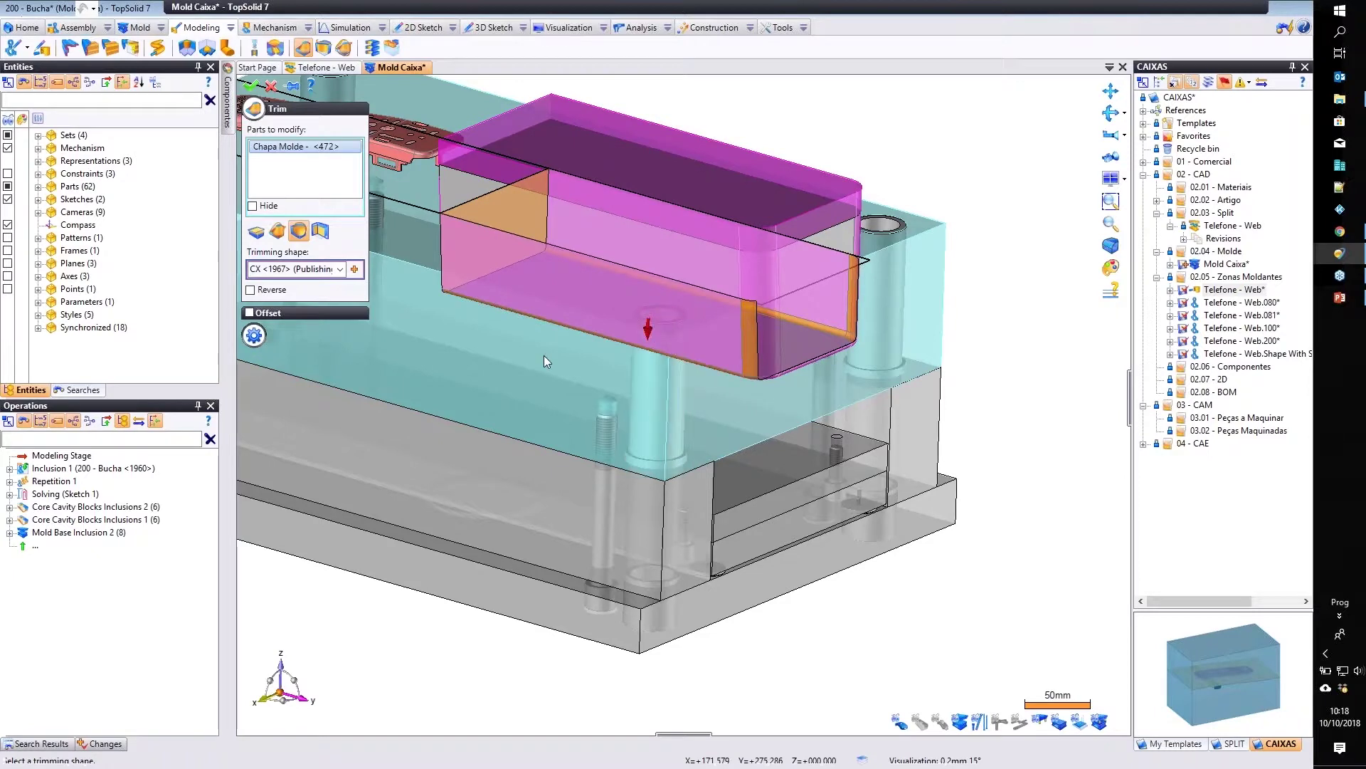
left_click(648, 327)
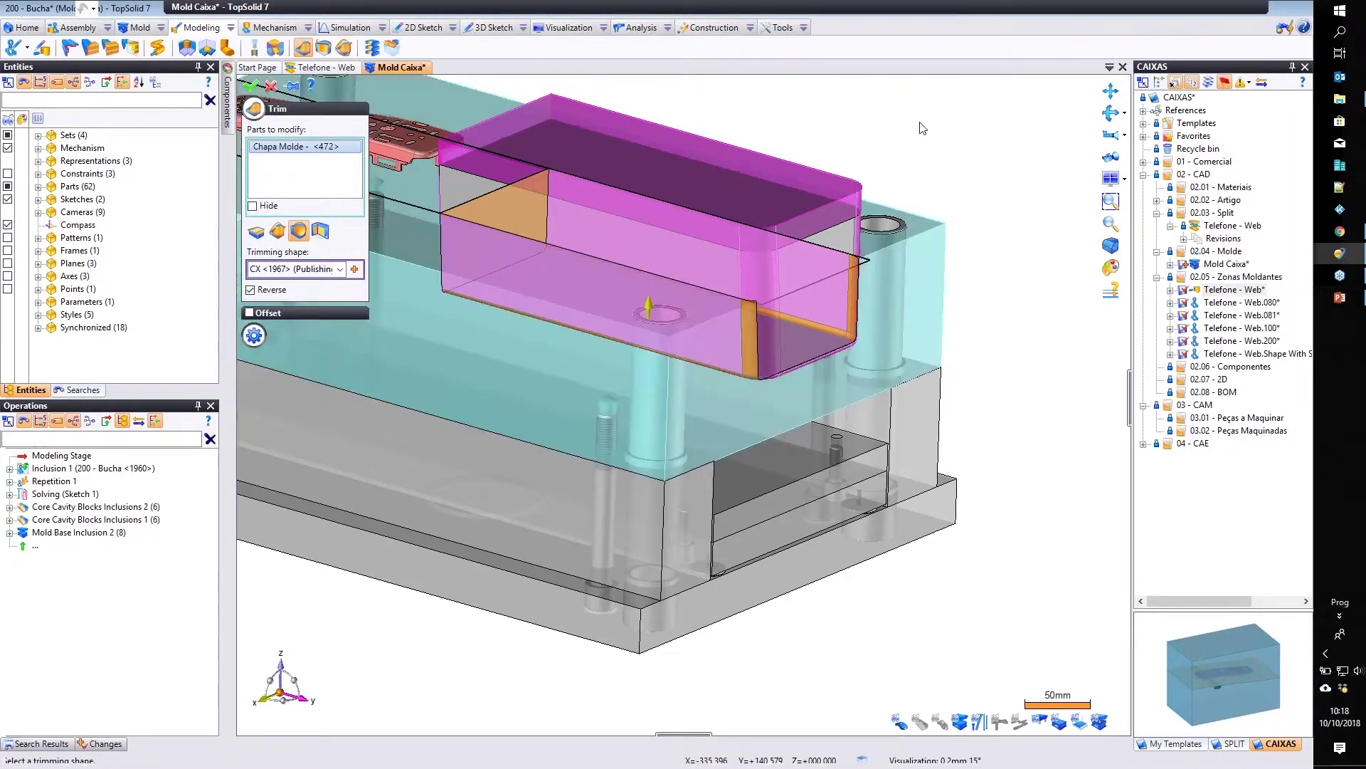
right_click(921, 121)
left_click(921, 124)
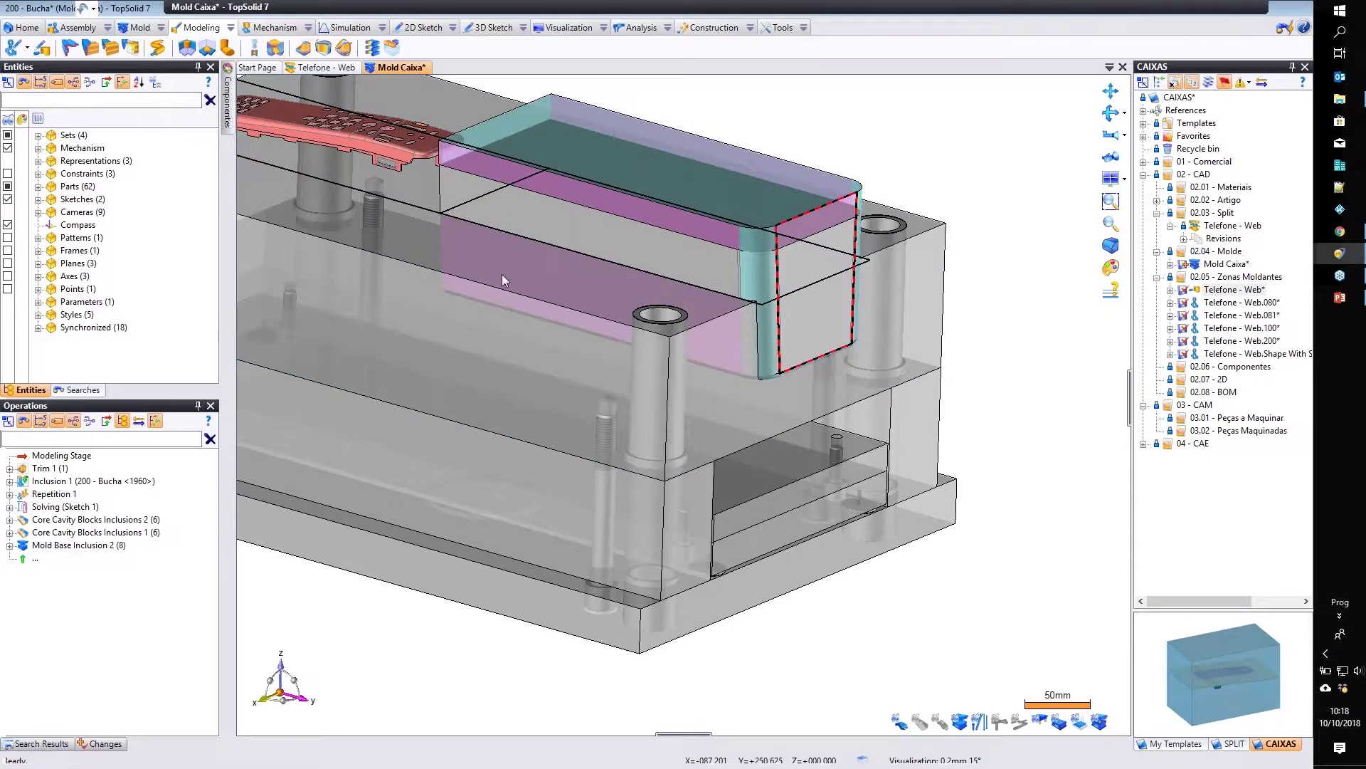
Hide the publishings of the Bucha insert.
right_click(635, 147)
mouse_move(711, 404)
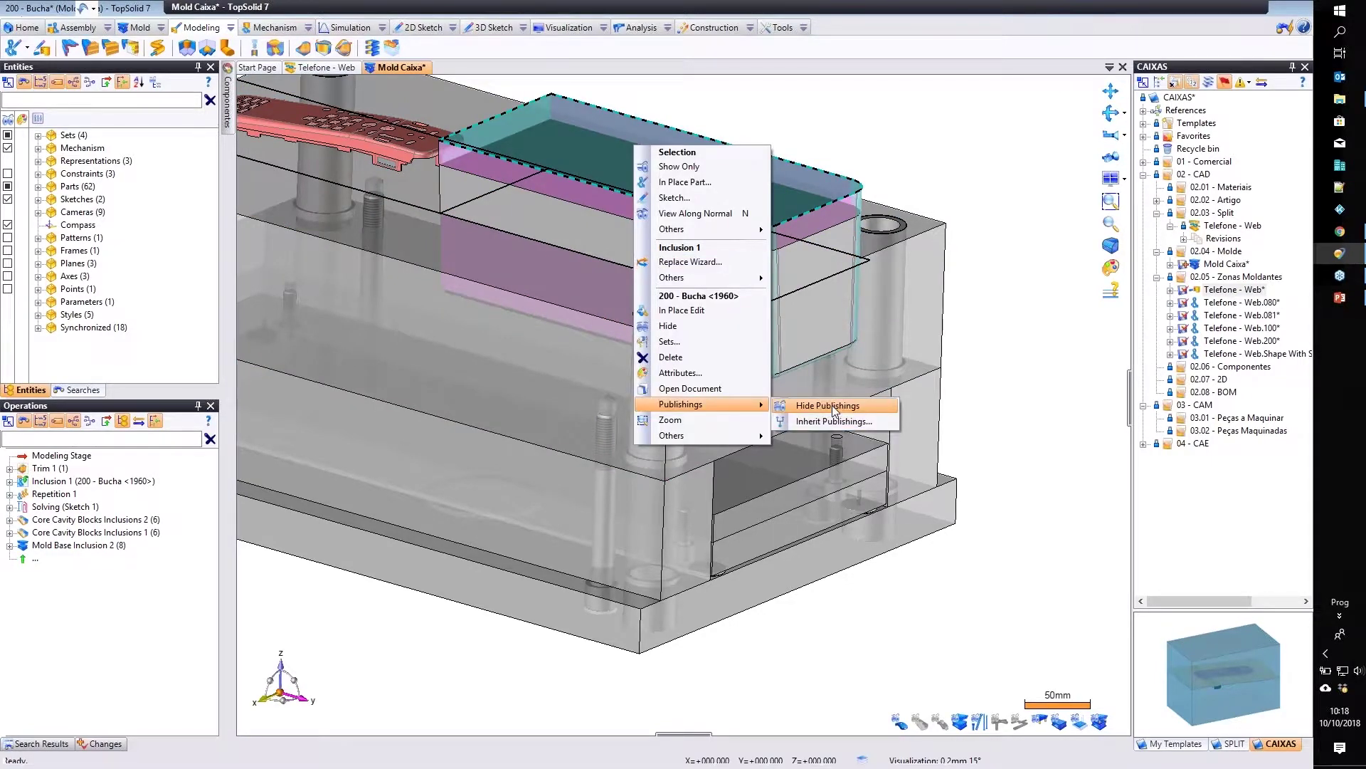
left_click(828, 406)
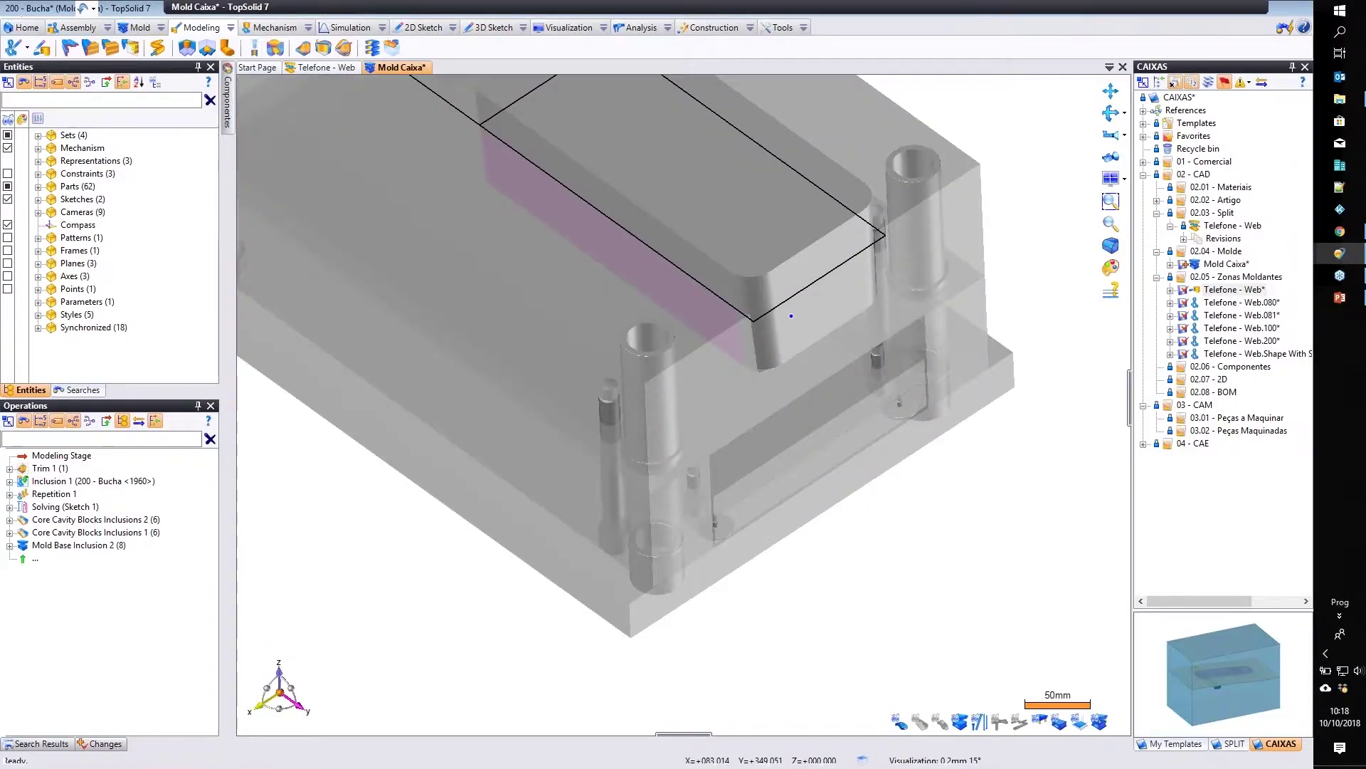
Add the Bucha insert to the Block set under Categories.
left_click(38, 135)
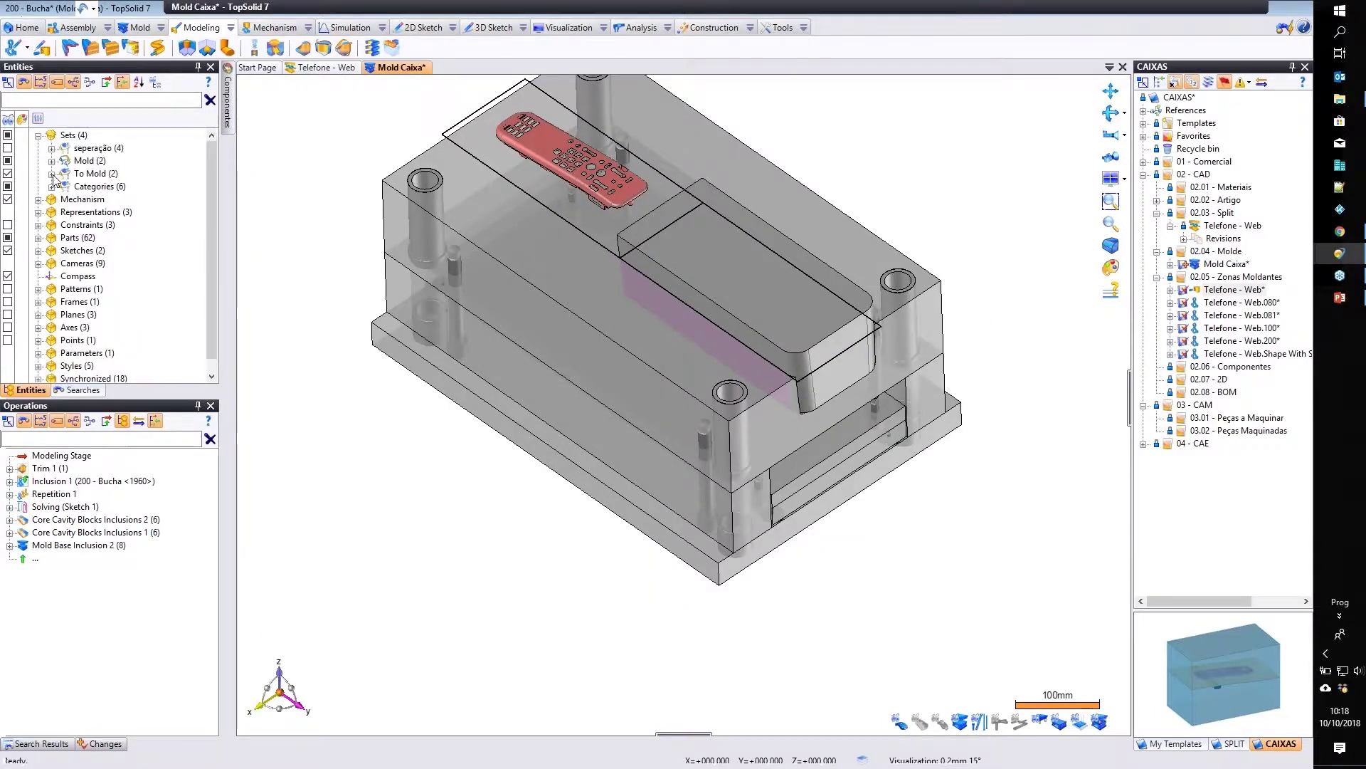
left_click(51, 173)
left_click(52, 212)
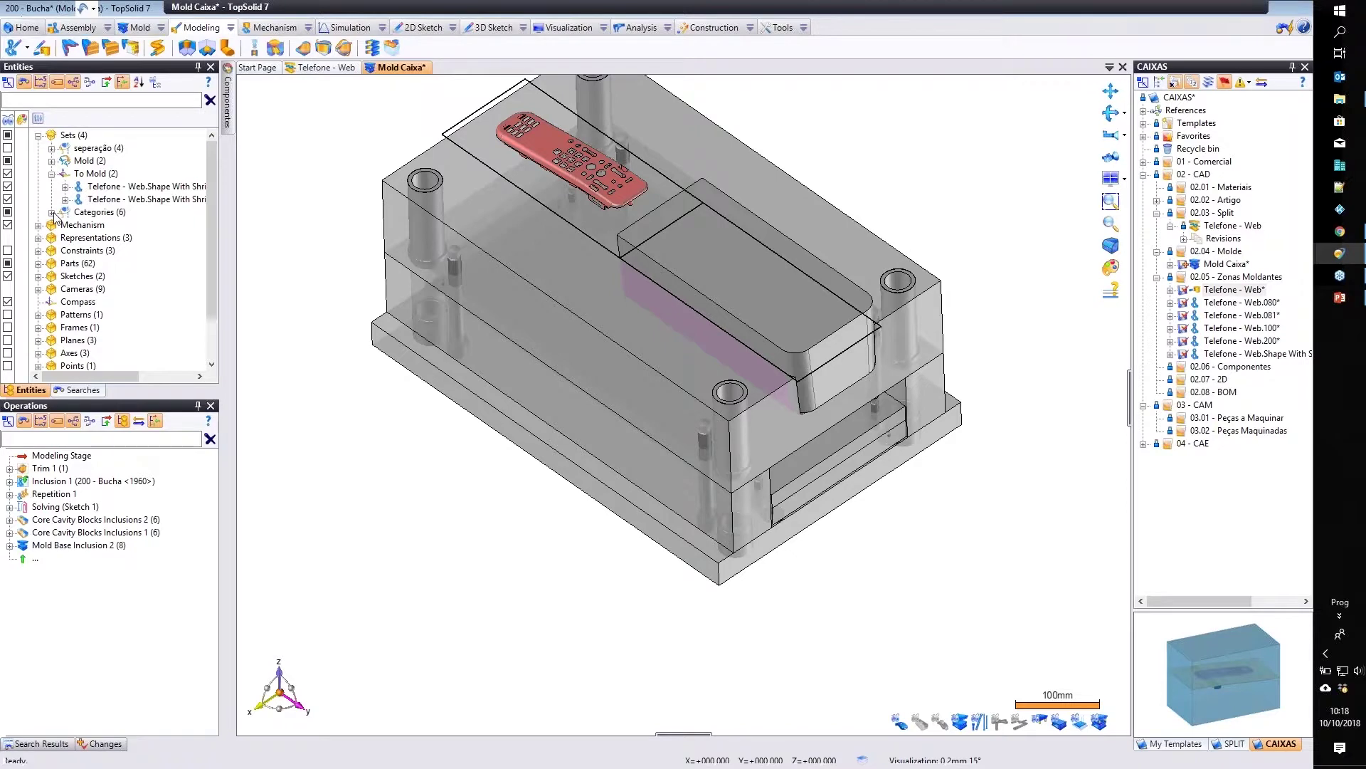
right_click(114, 225)
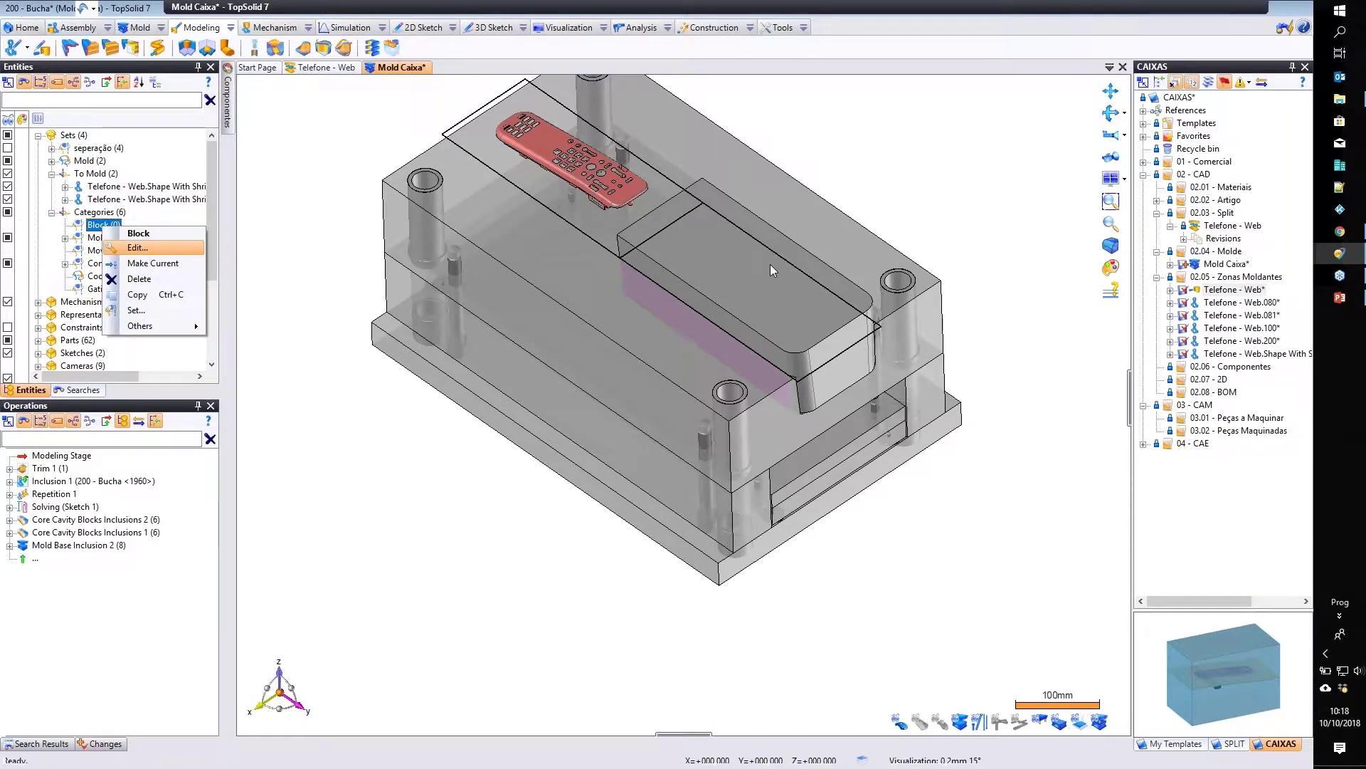
left_click(153, 242)
left_click(783, 265)
right_click(845, 150)
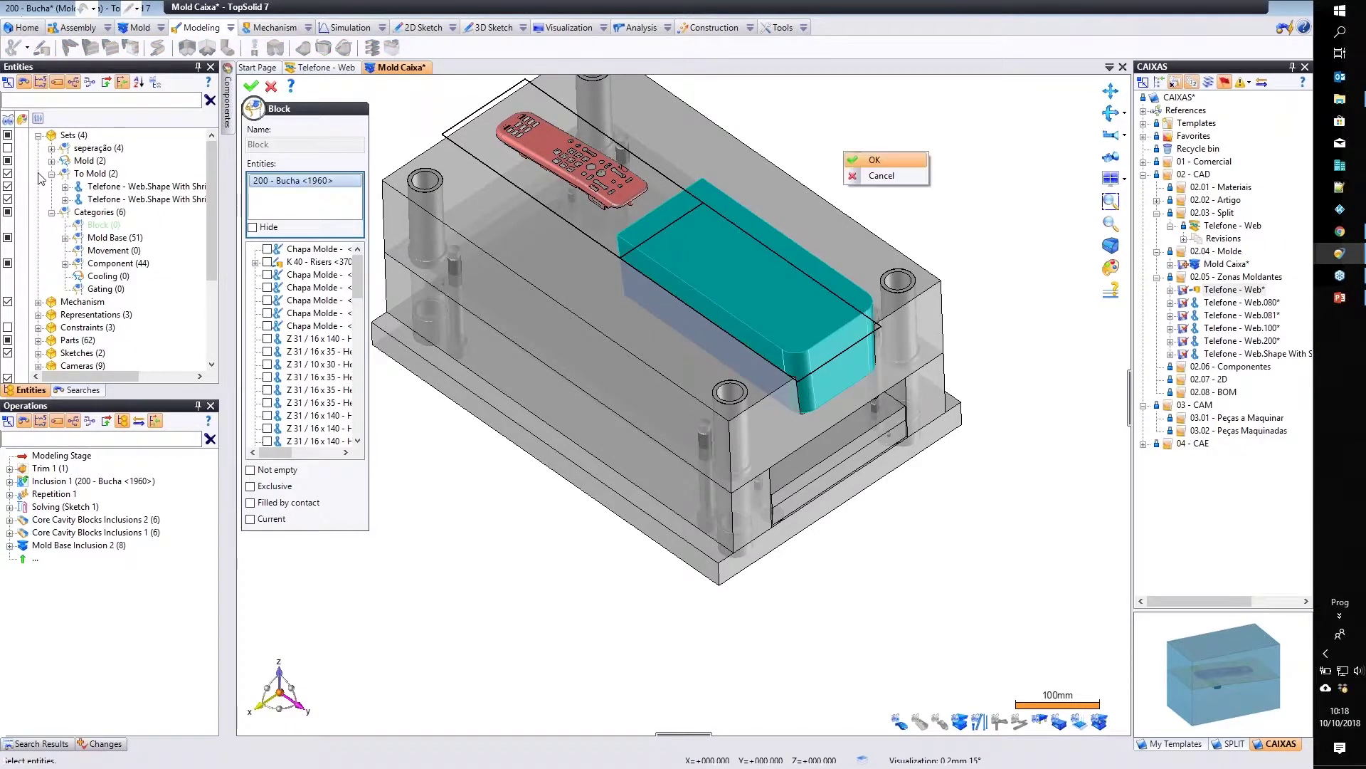
left_click(872, 158)
Add the Bucha insert to the mold's B Side set and hide the block parts.
left_click(51, 161)
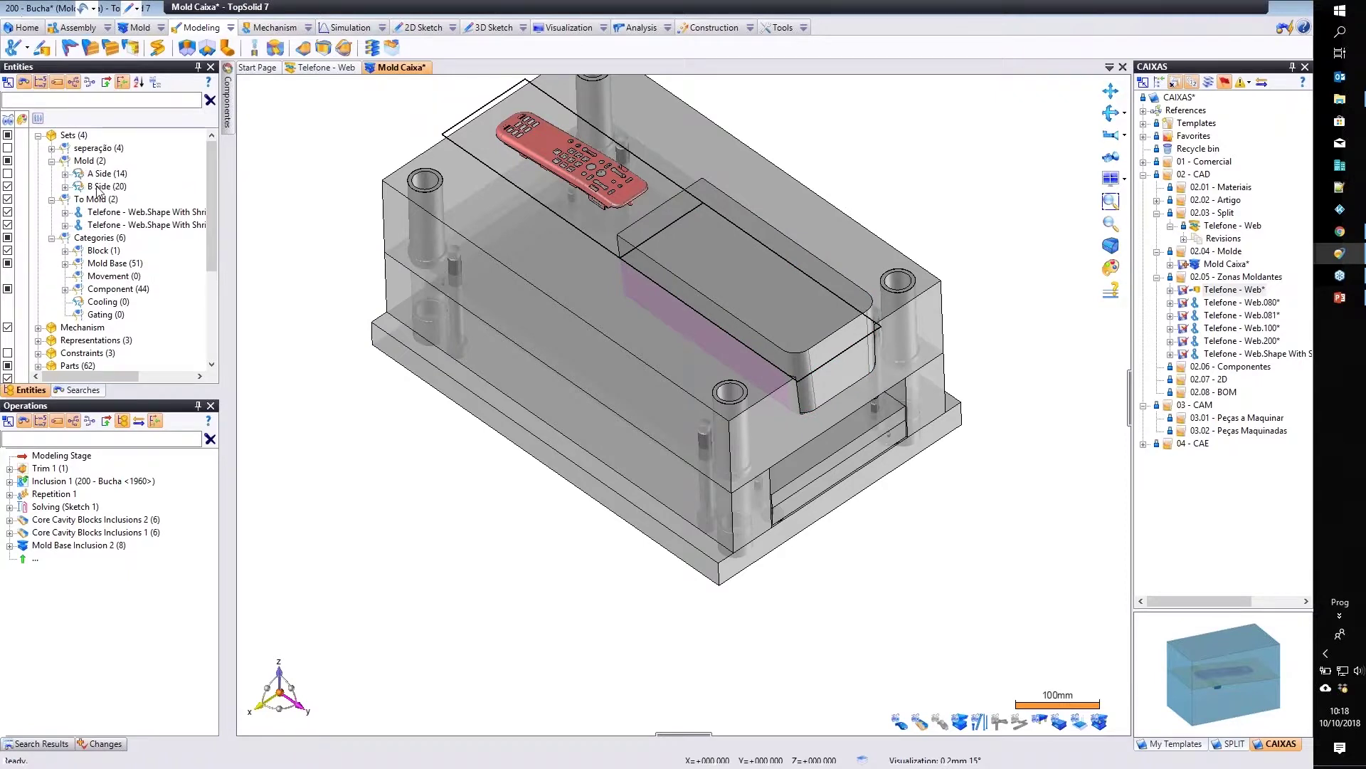
right_click(100, 187)
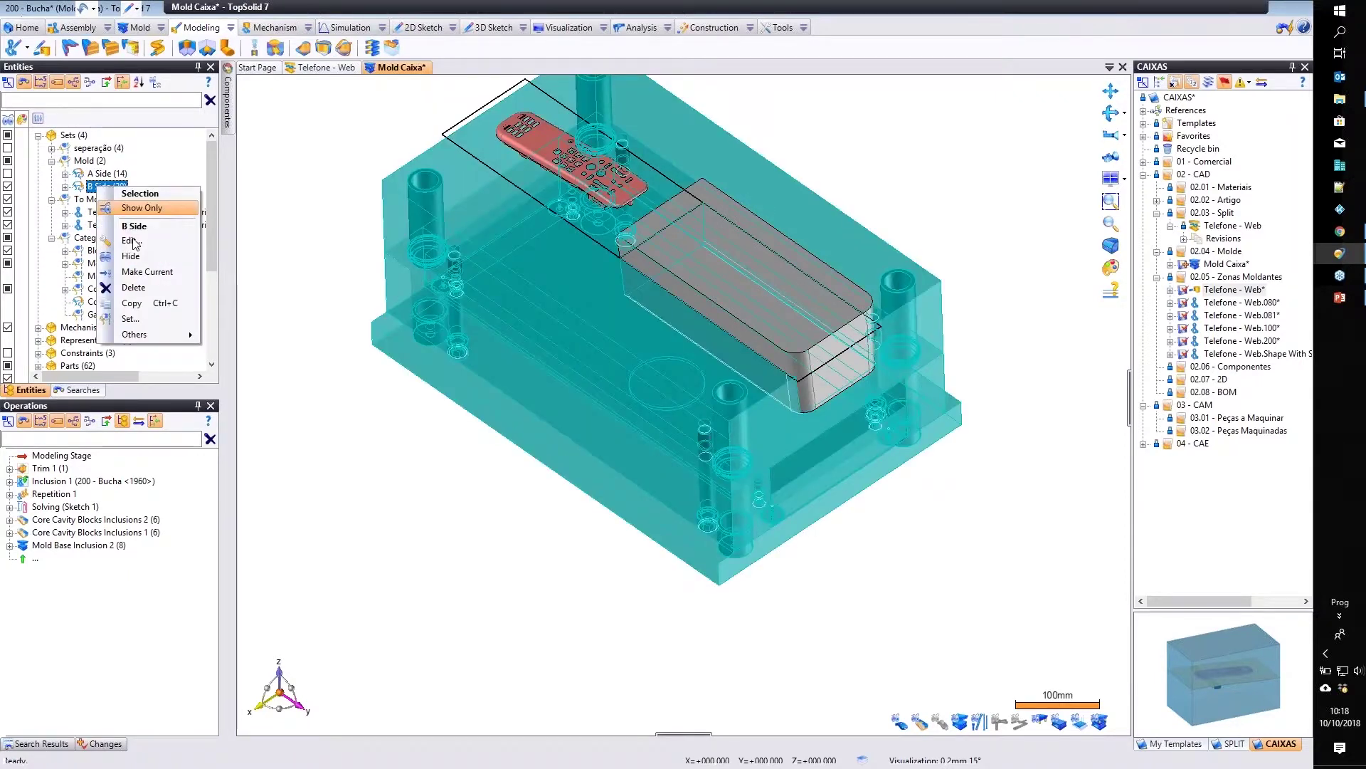
left_click(132, 242)
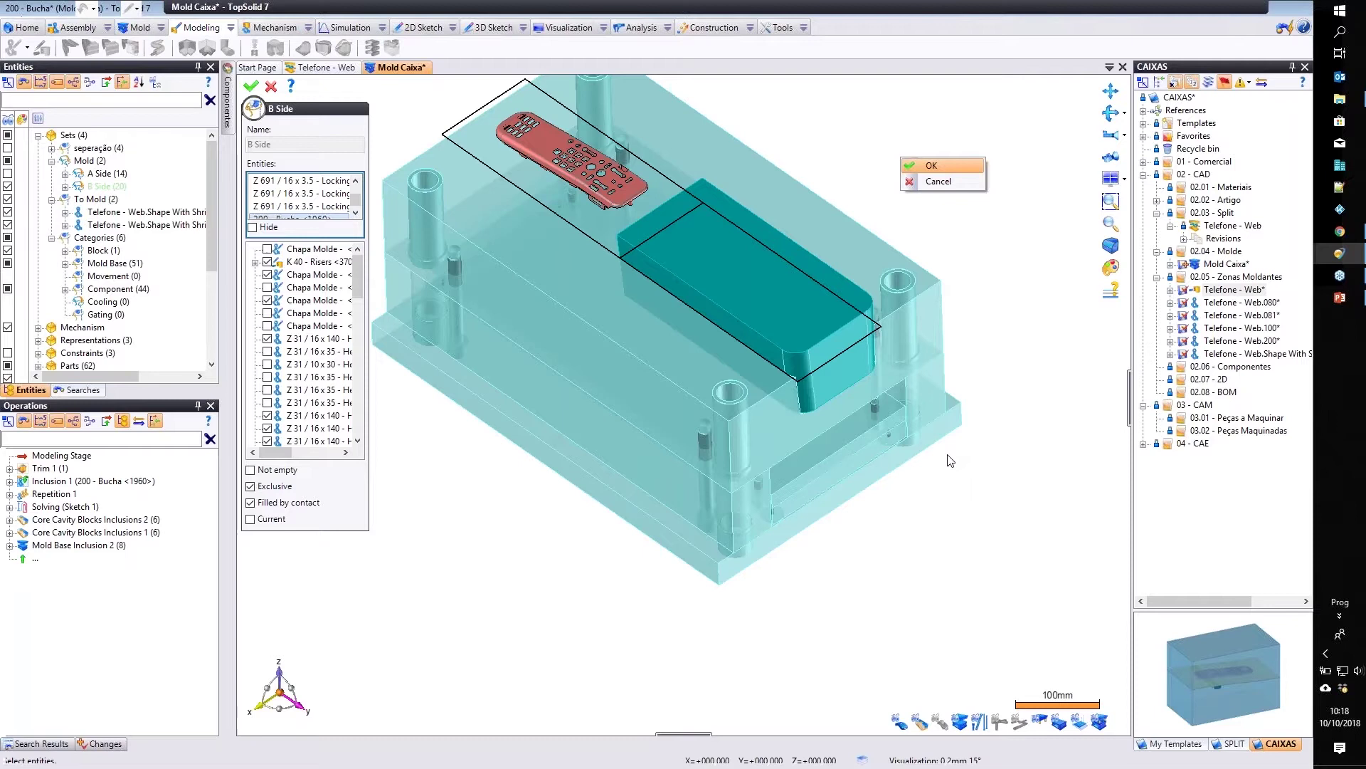
key("Return")
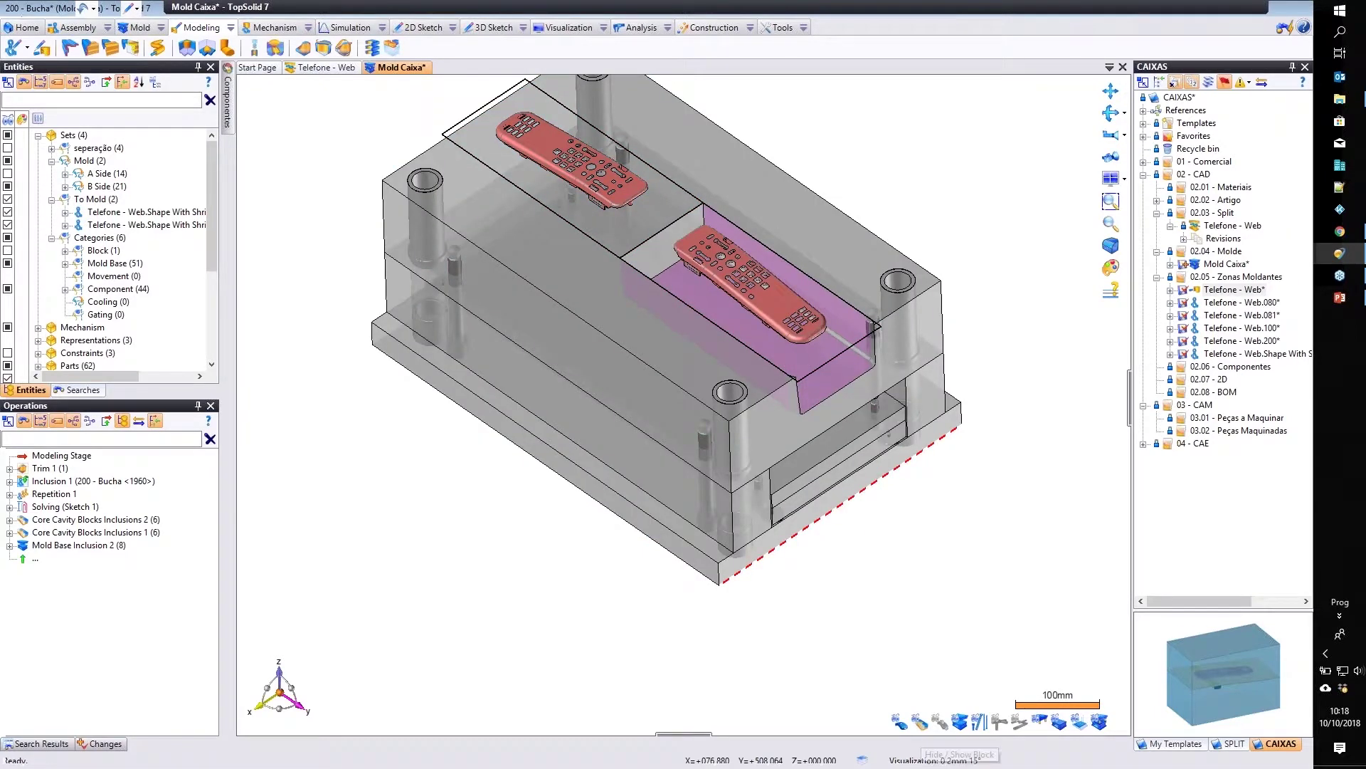
Inspect the rounded edges and corners of the empty pocket in the B-side plate, and show the Bucha insert again.
scroll(823, 382, "up", 10)
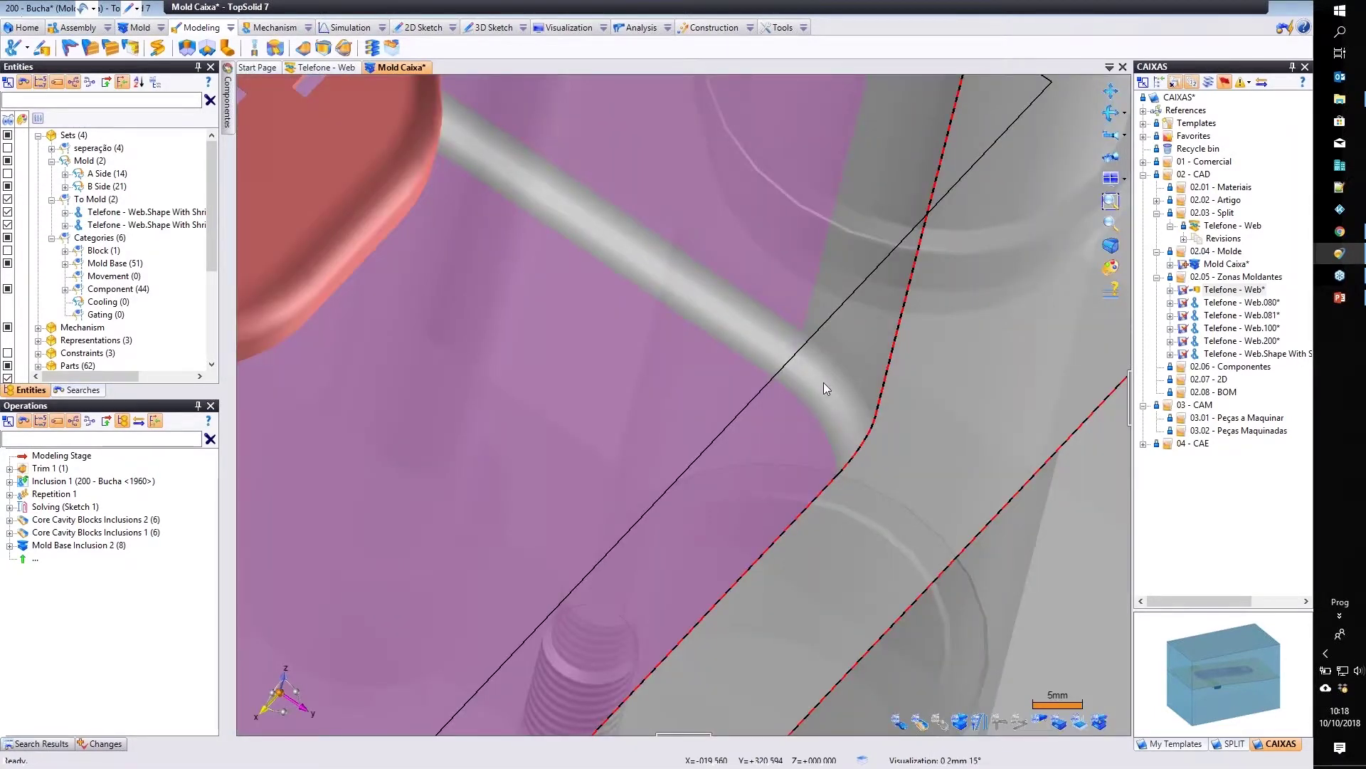
left_click(827, 386)
scroll(668, 302, "down", 2)
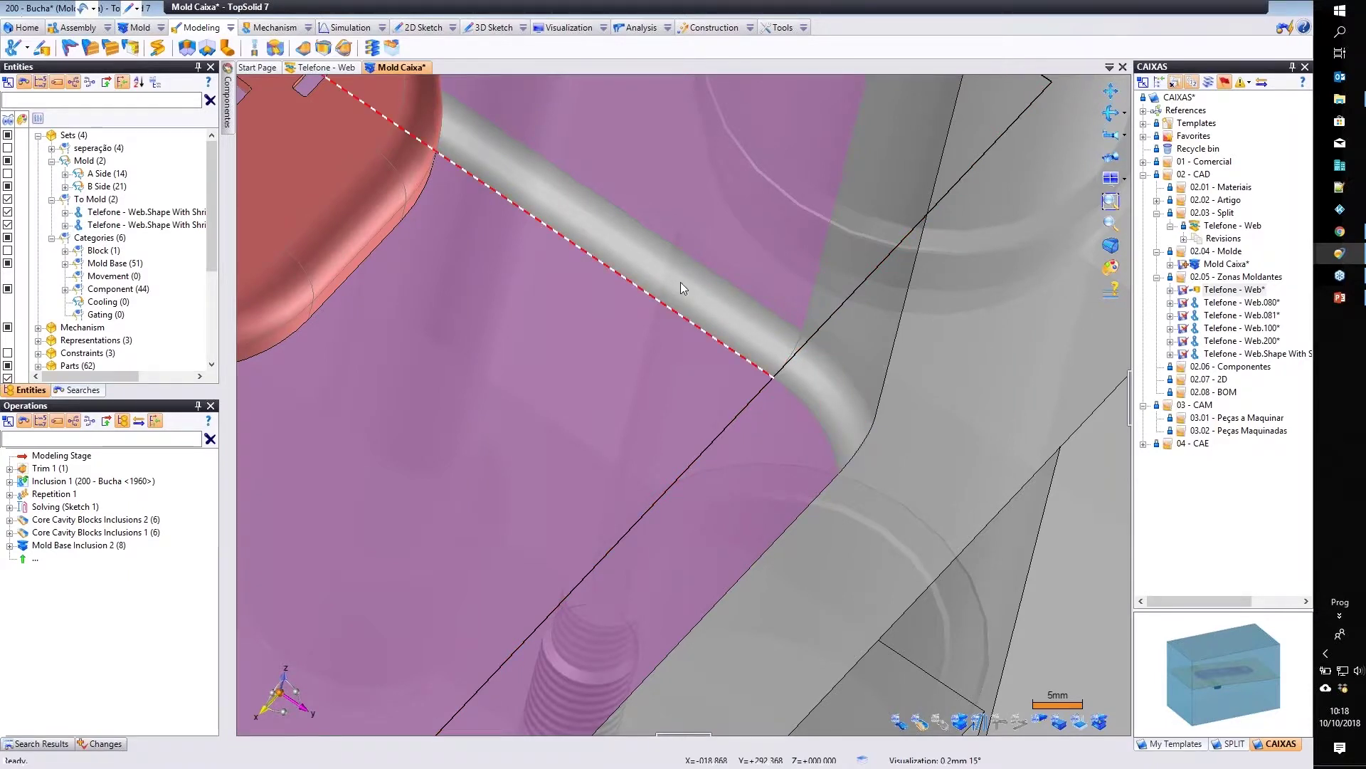
scroll(680, 282, "down", 3)
middle_click_drag(657, 296, 721, 322)
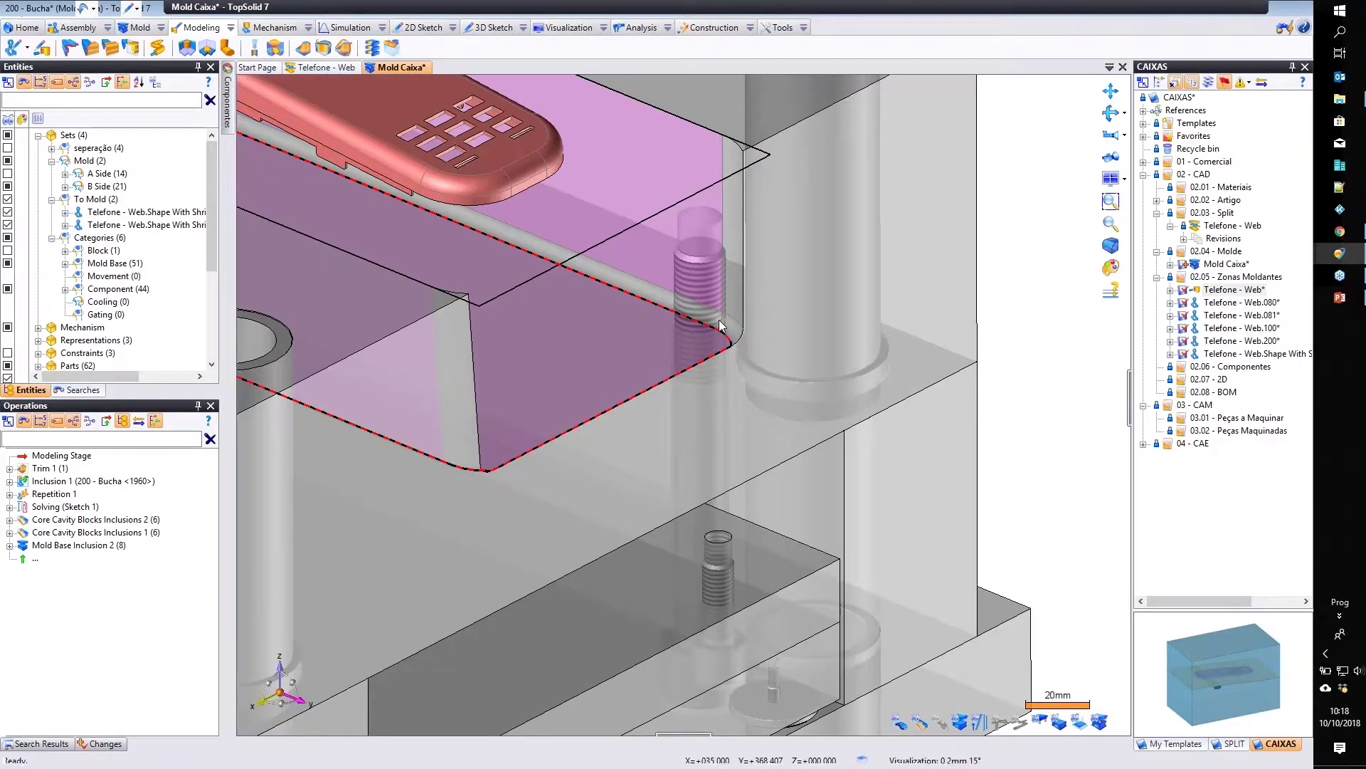
left_click(924, 725)
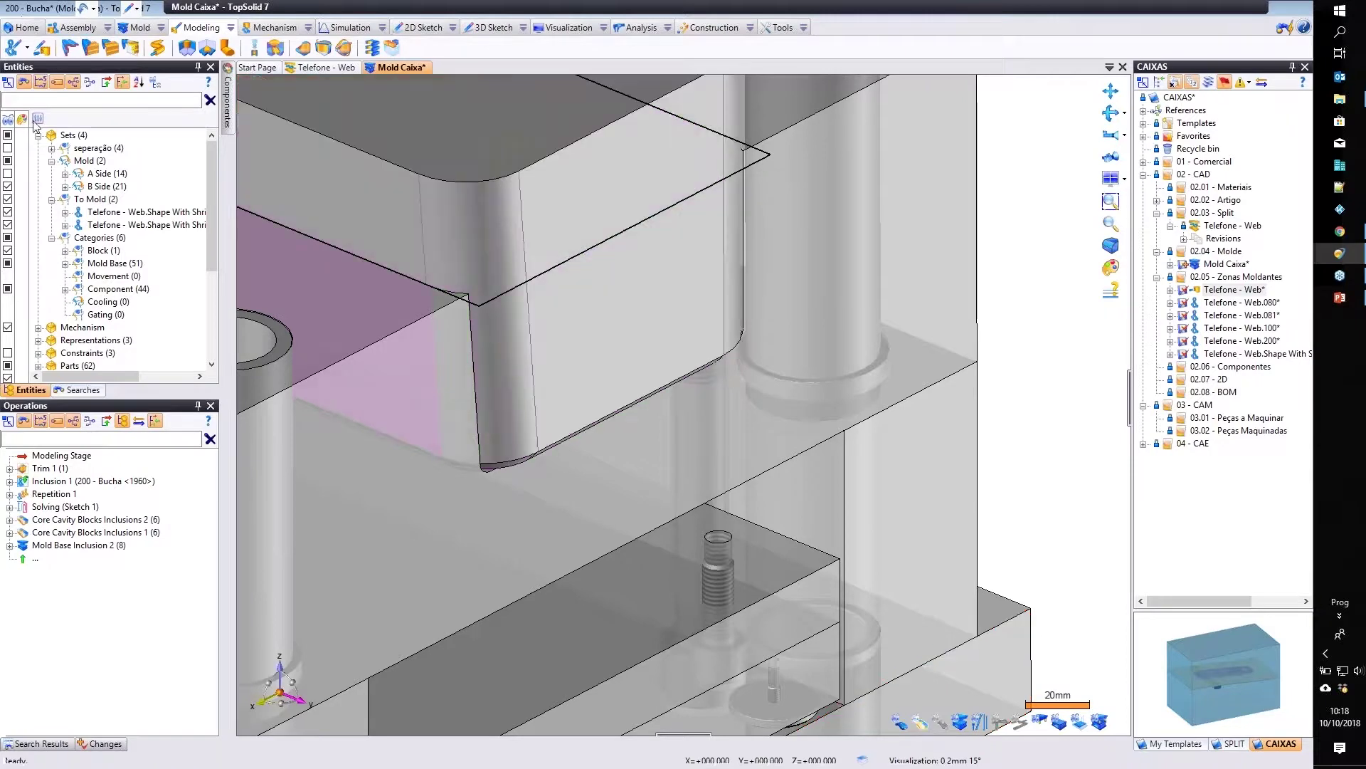
Show the third Peça Não Standard part of the seperação set in the assembly.
scroll(825, 490, "down", 5)
left_click(52, 148)
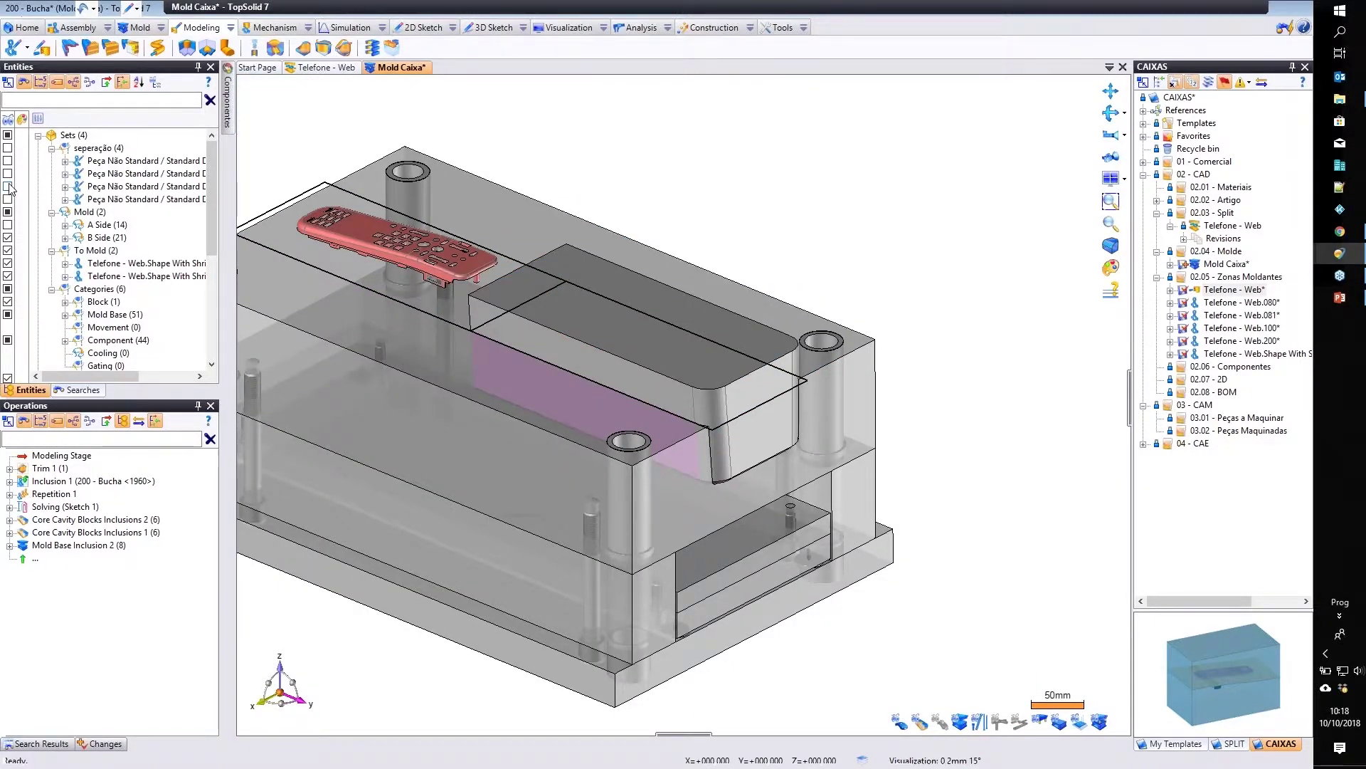
left_click(8, 187)
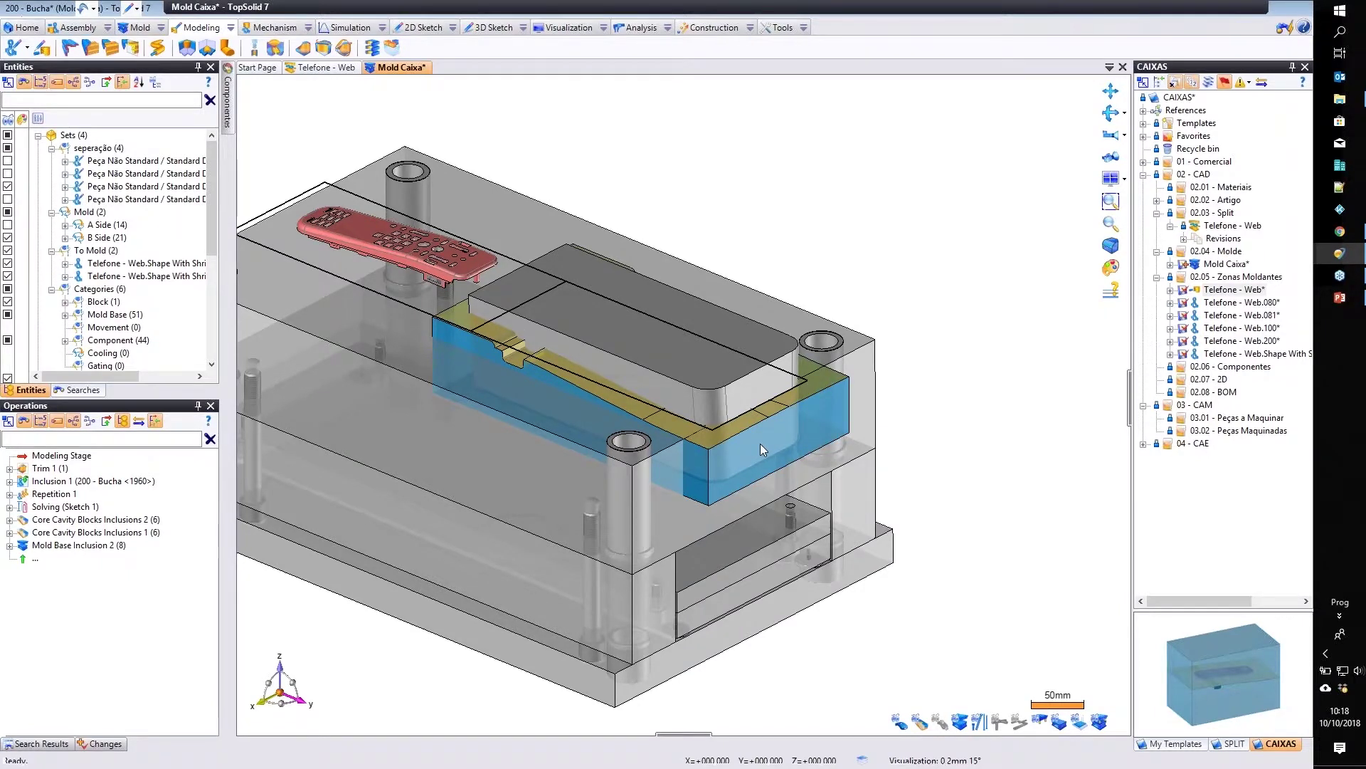
Compare the Bucha insert's depth and chamfered bottom edge with the blue molding block from several angles, hiding the mold base for a clear view.
scroll(760, 442, "up", 5)
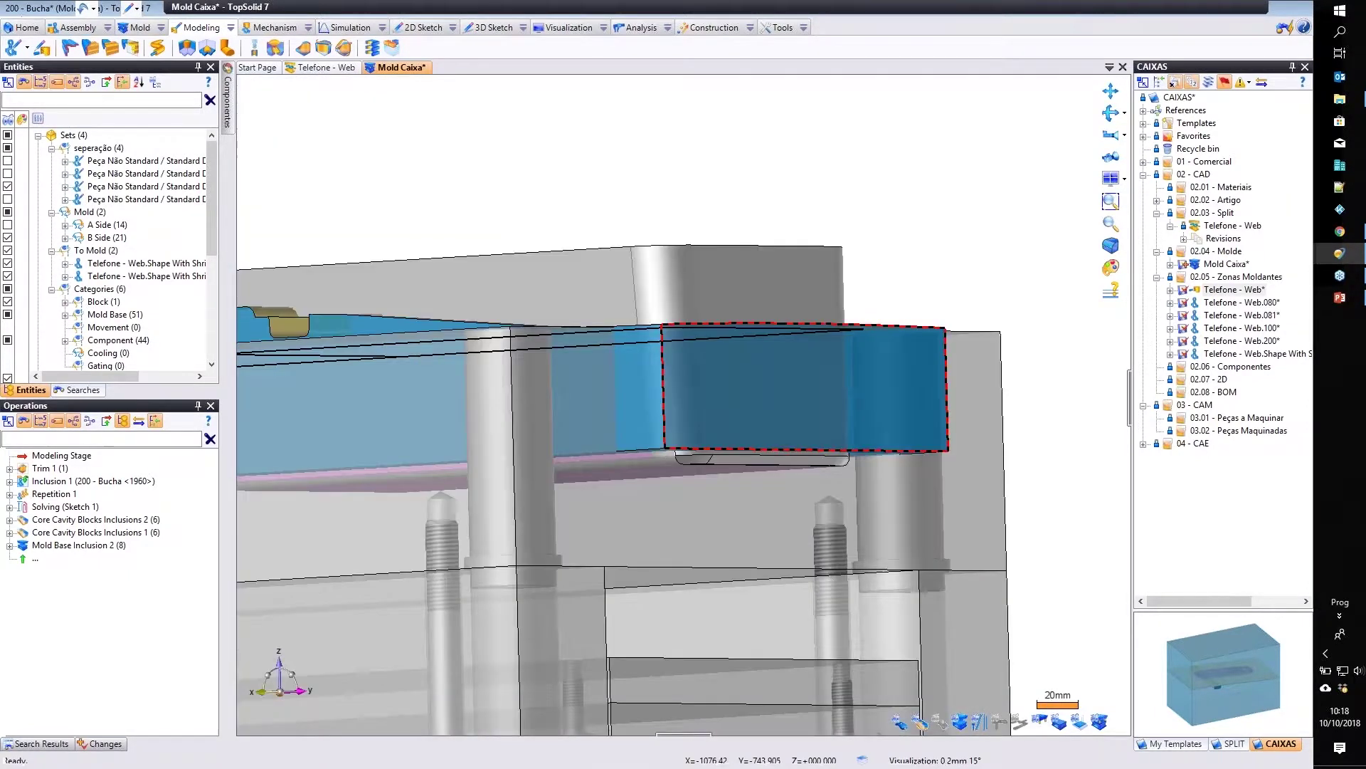
scroll(683, 431, "up", 2)
scroll(684, 431, "down", 6)
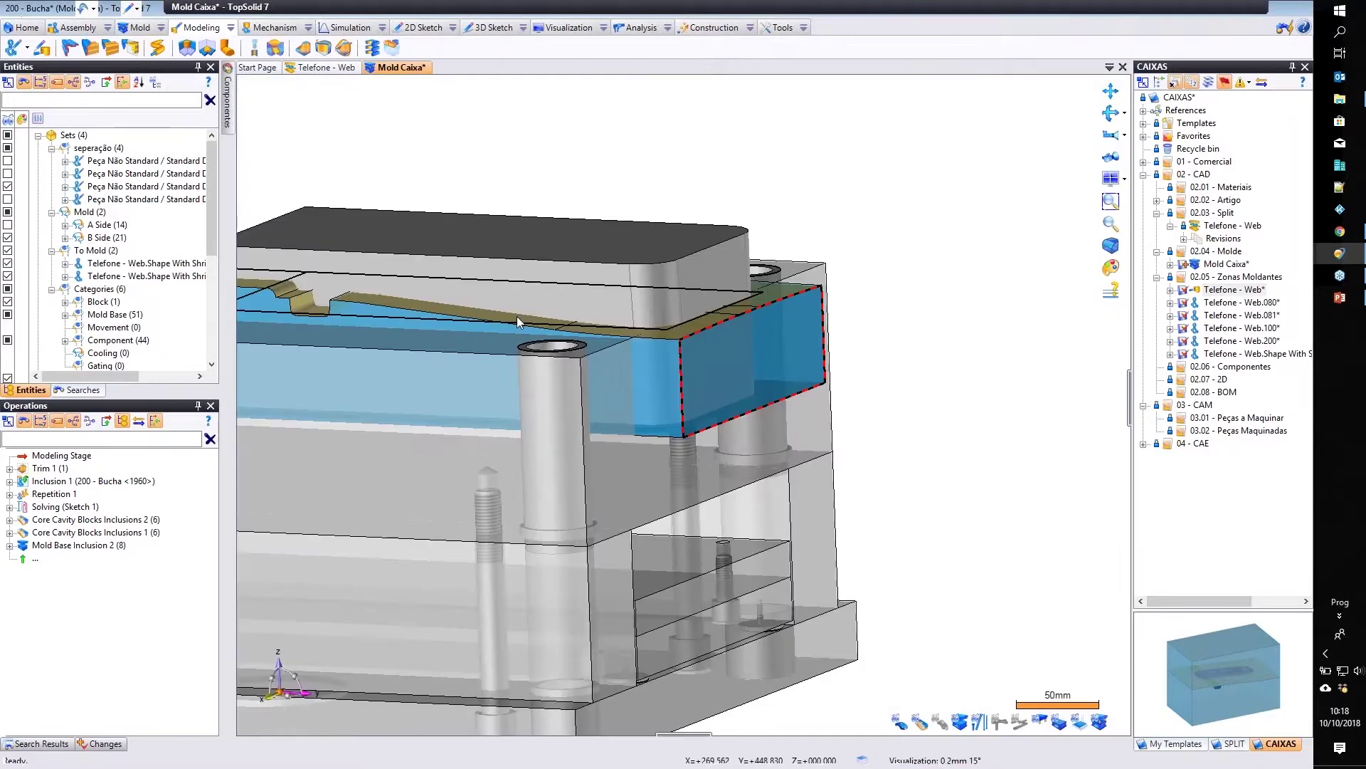
middle_click_drag(701, 320, 601, 350)
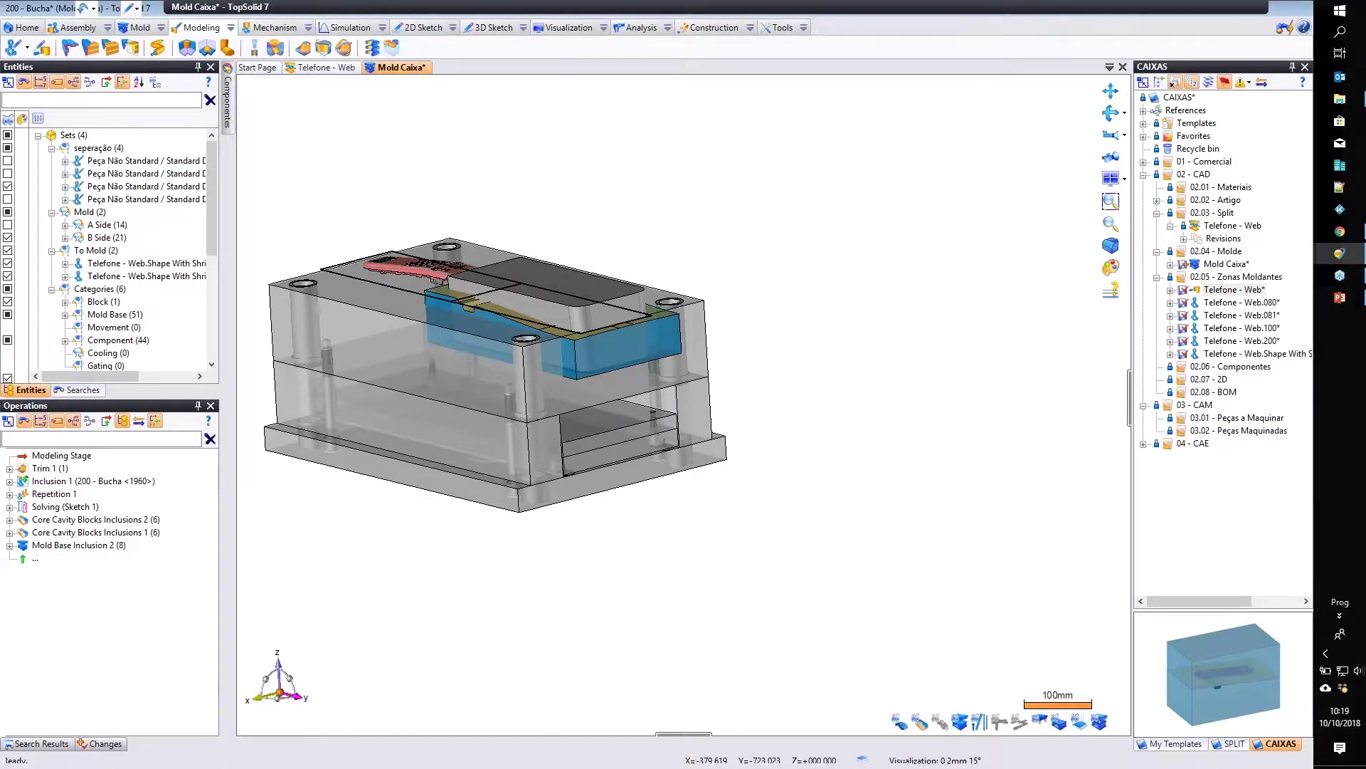
scroll(601, 351, "up", 4)
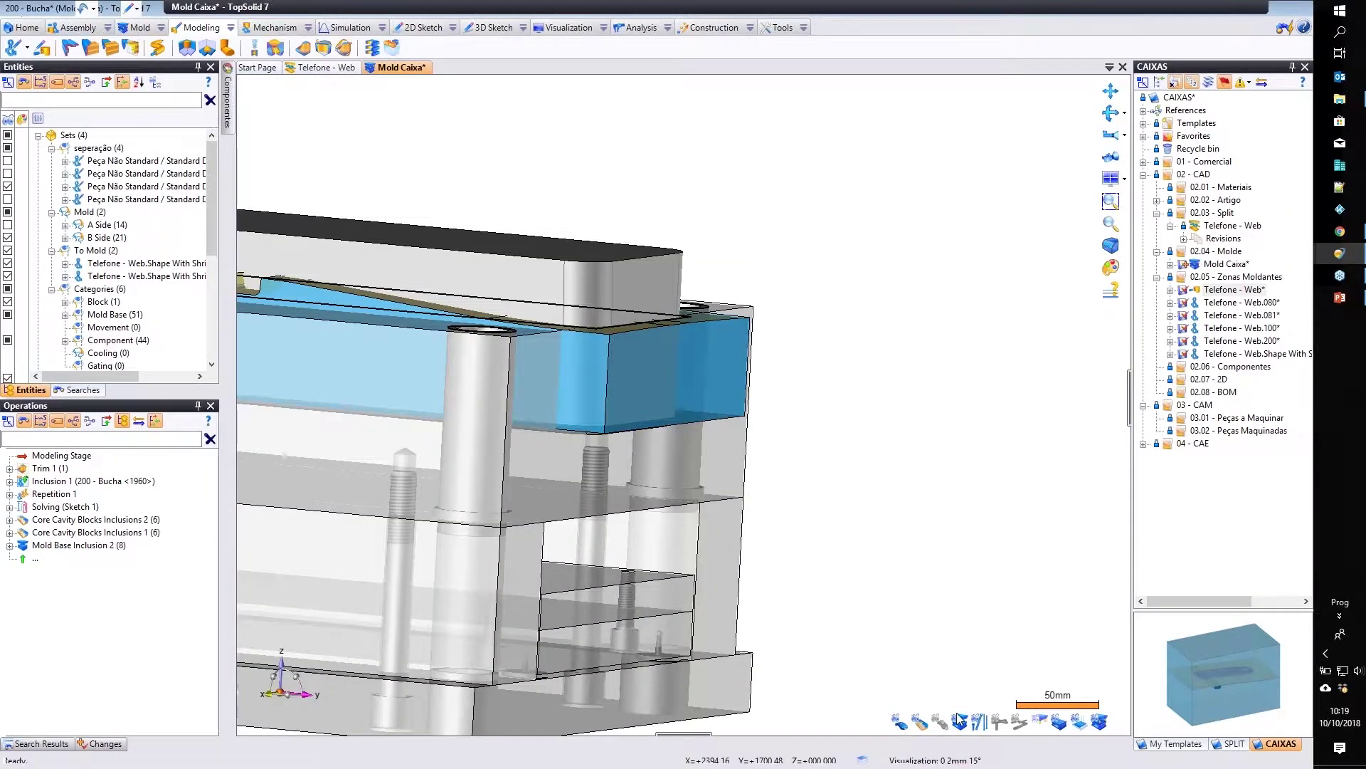
scroll(563, 388, "up", 3)
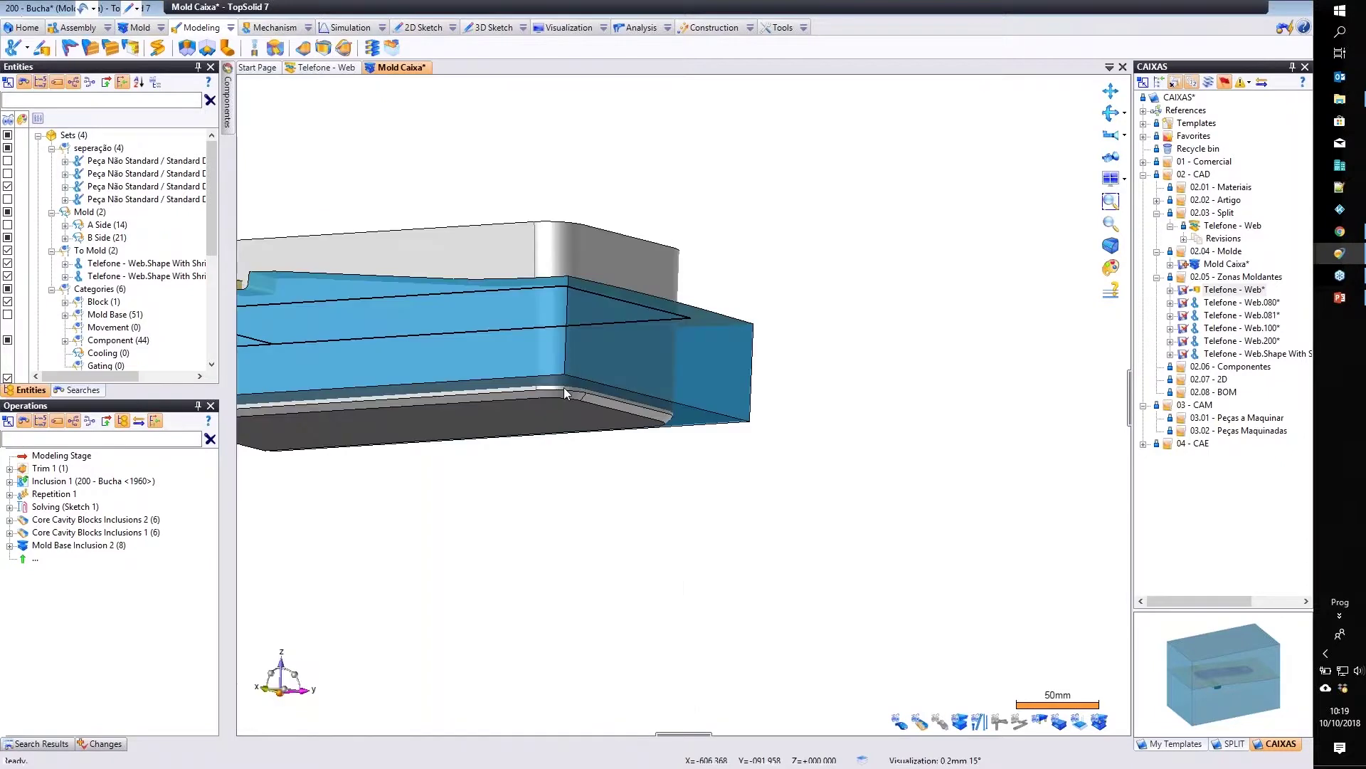
scroll(564, 387, "up", 3)
scroll(602, 409, "down", 4)
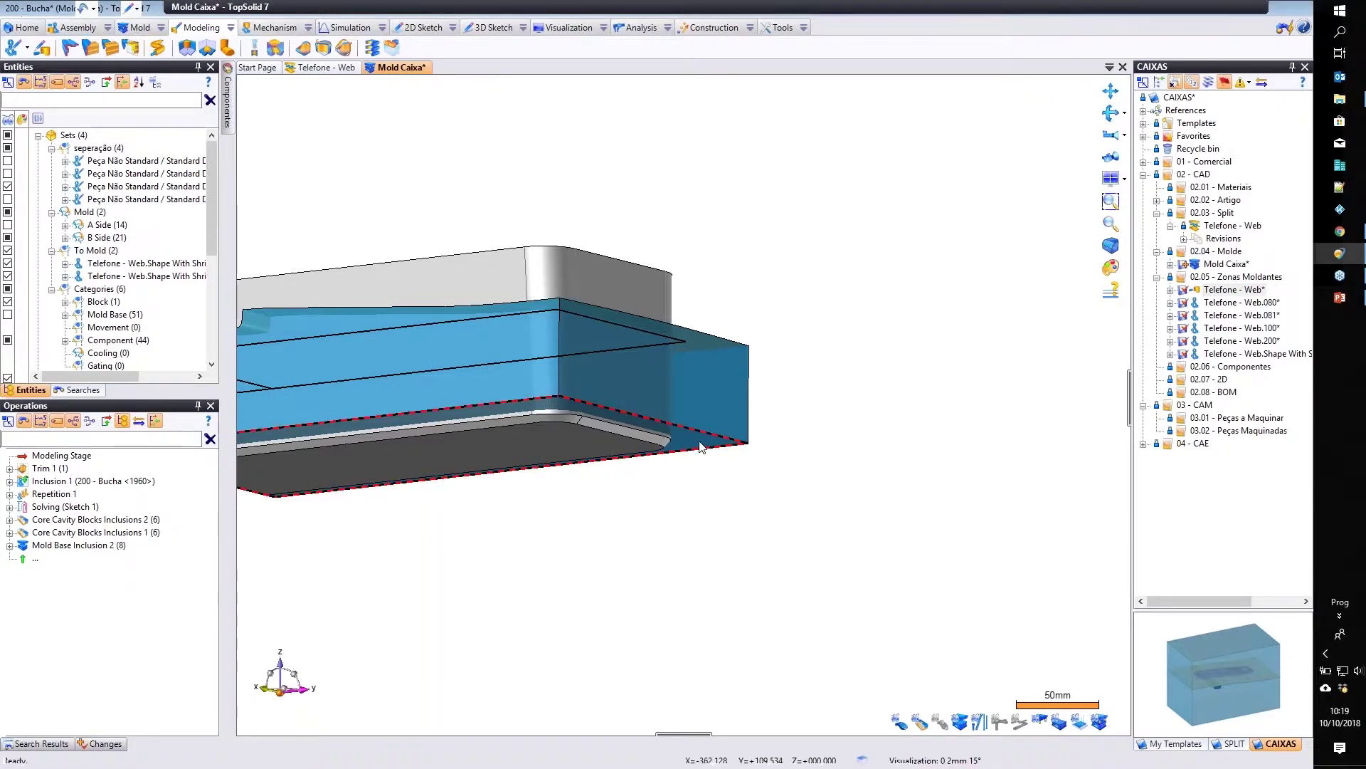
scroll(471, 442, "down", 2)
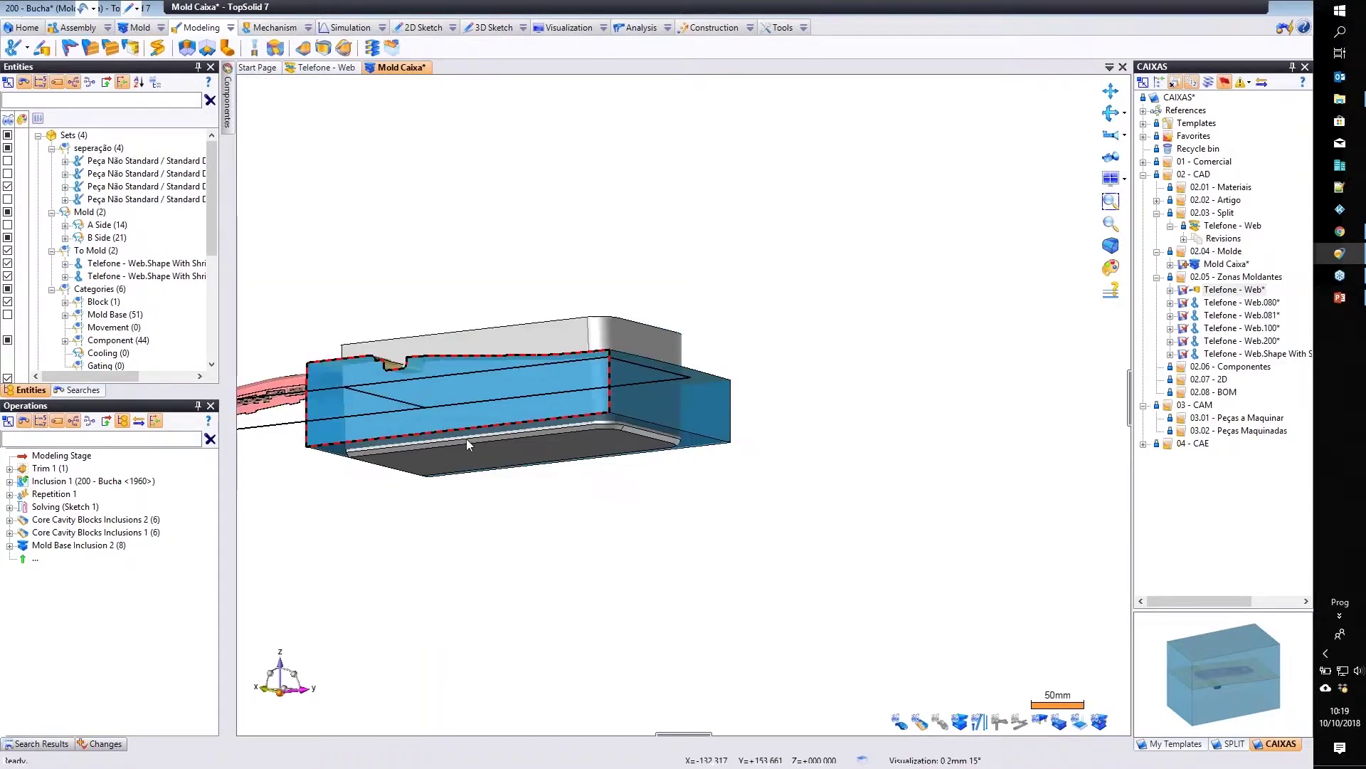
middle_click_drag(467, 439, 605, 590)
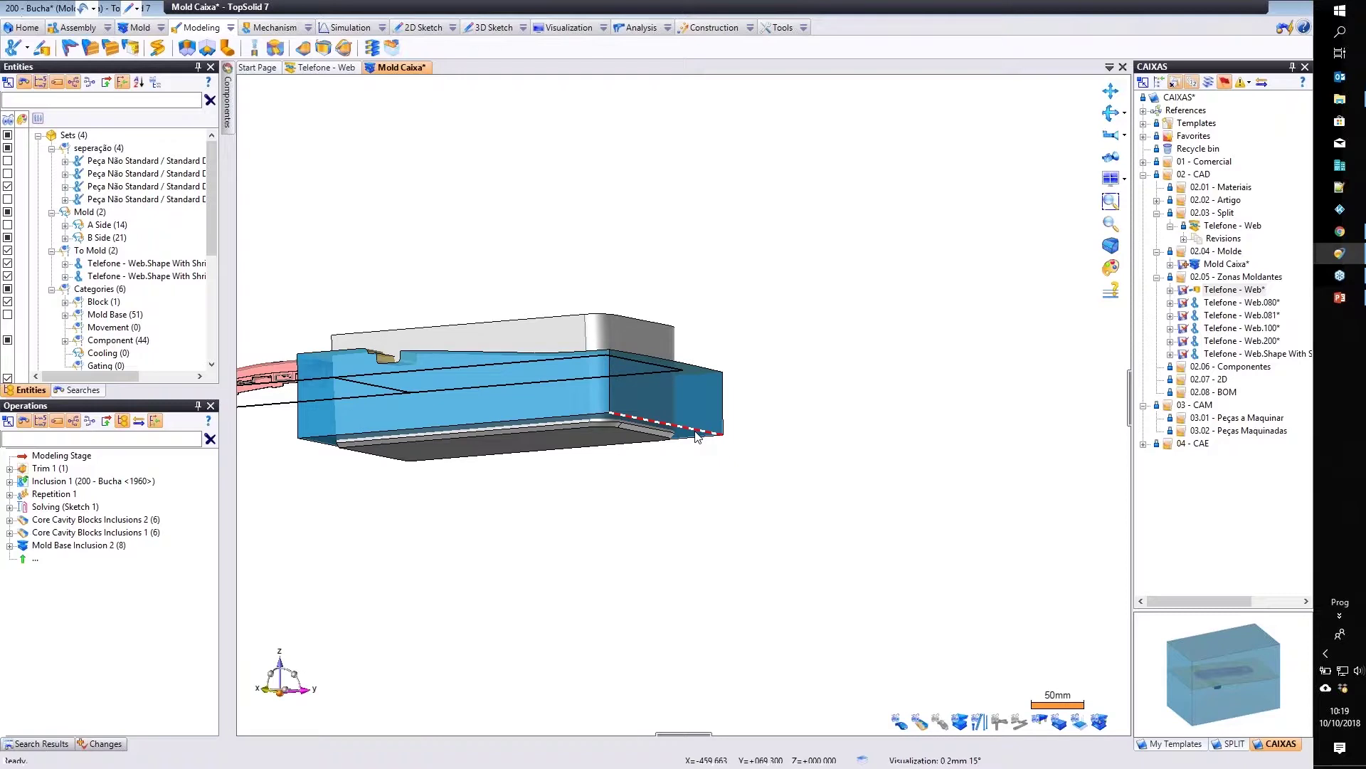
scroll(695, 441, "up", 4)
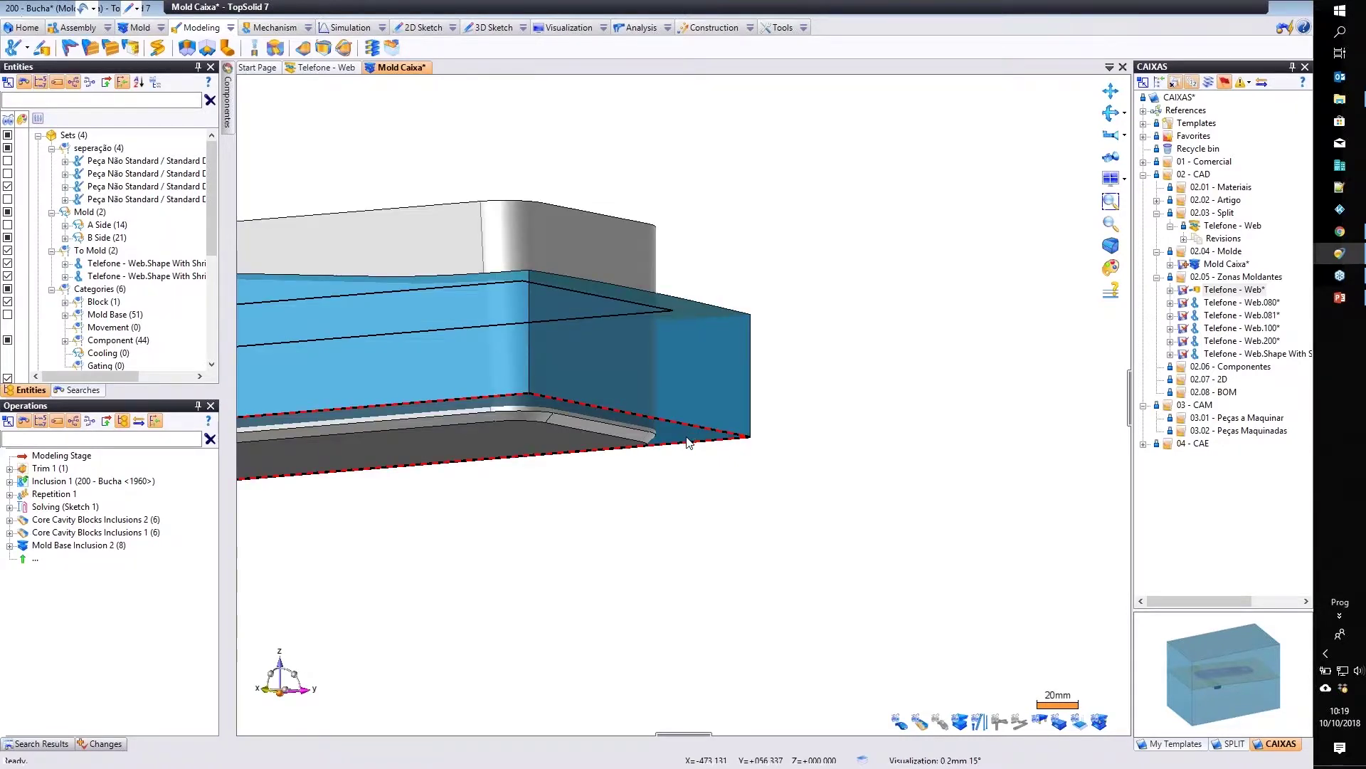
scroll(679, 443, "down", 6)
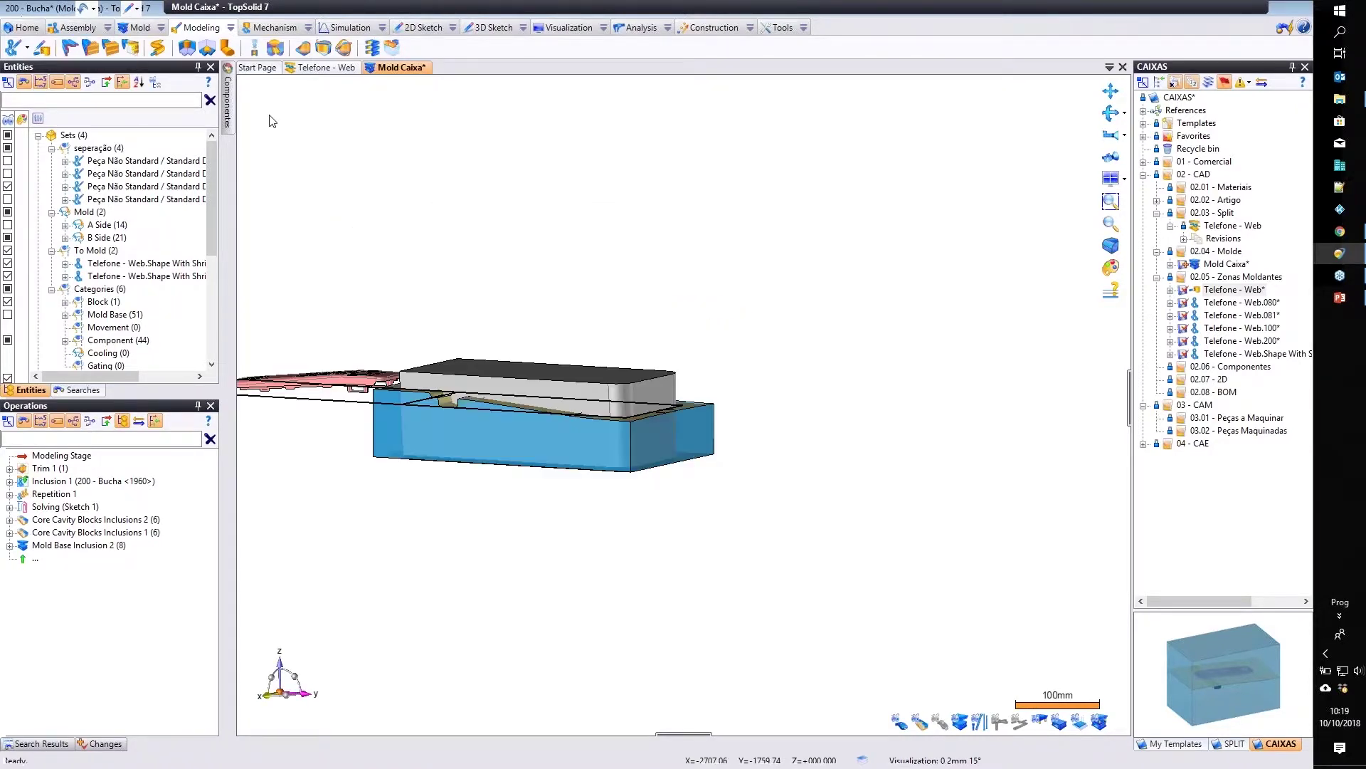
Trim the 200 - Bucha insert with molding block 200 as the trimming shape, with the Reverse option turned off.
left_click(304, 48)
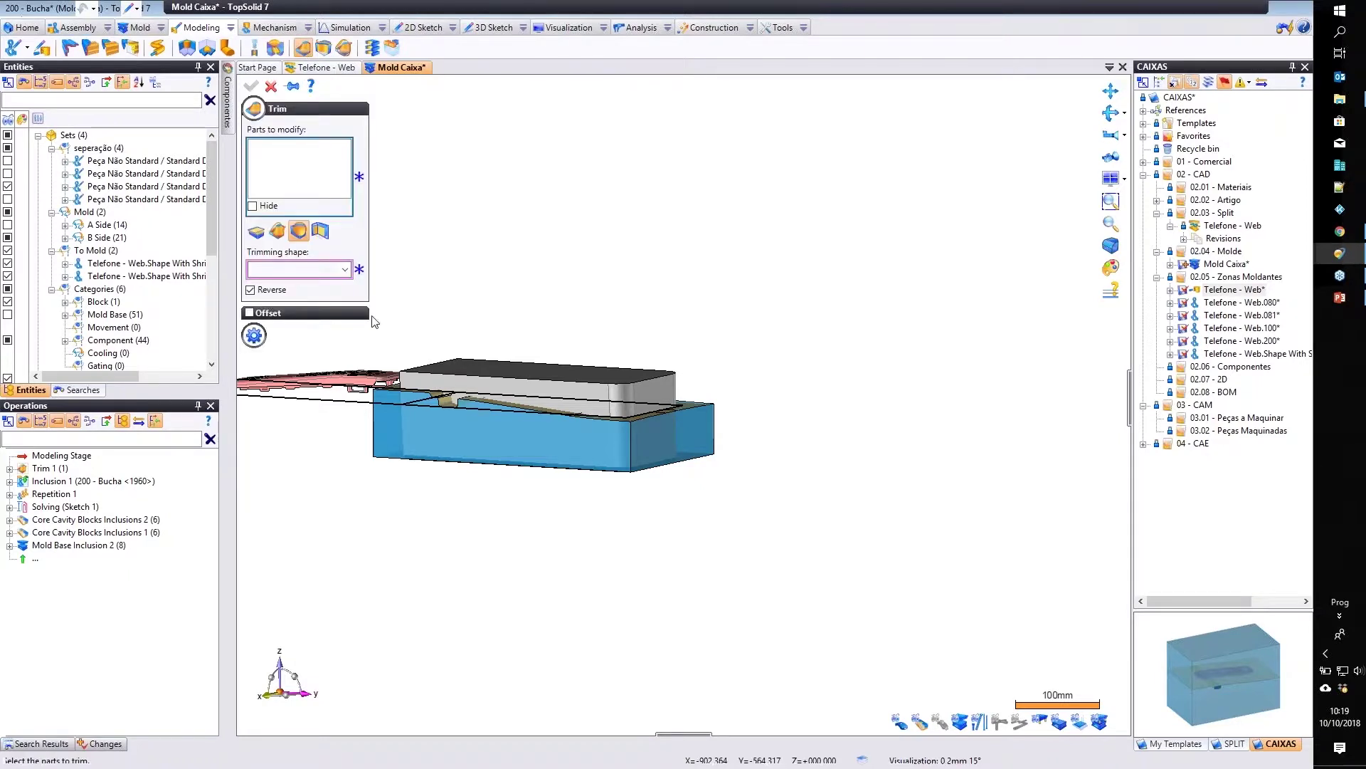
left_click(527, 377)
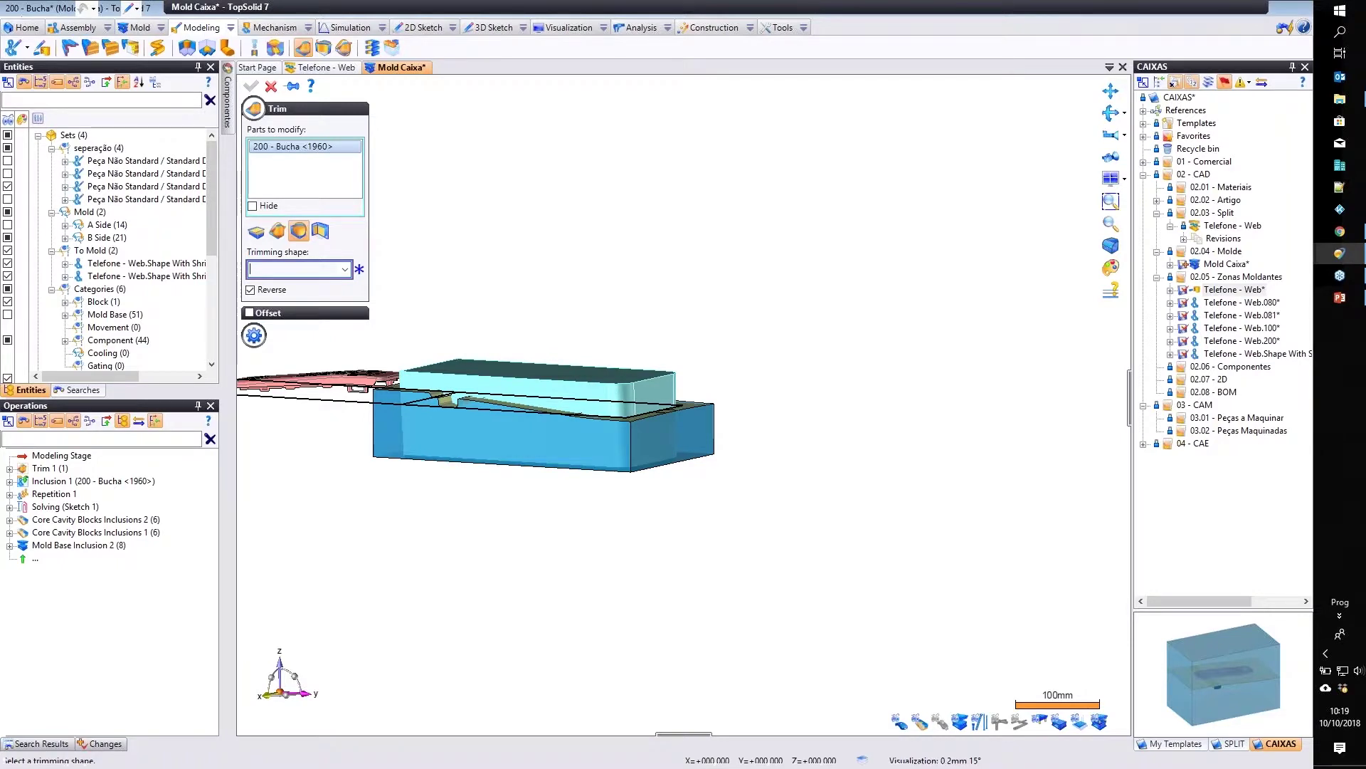
left_click(548, 413)
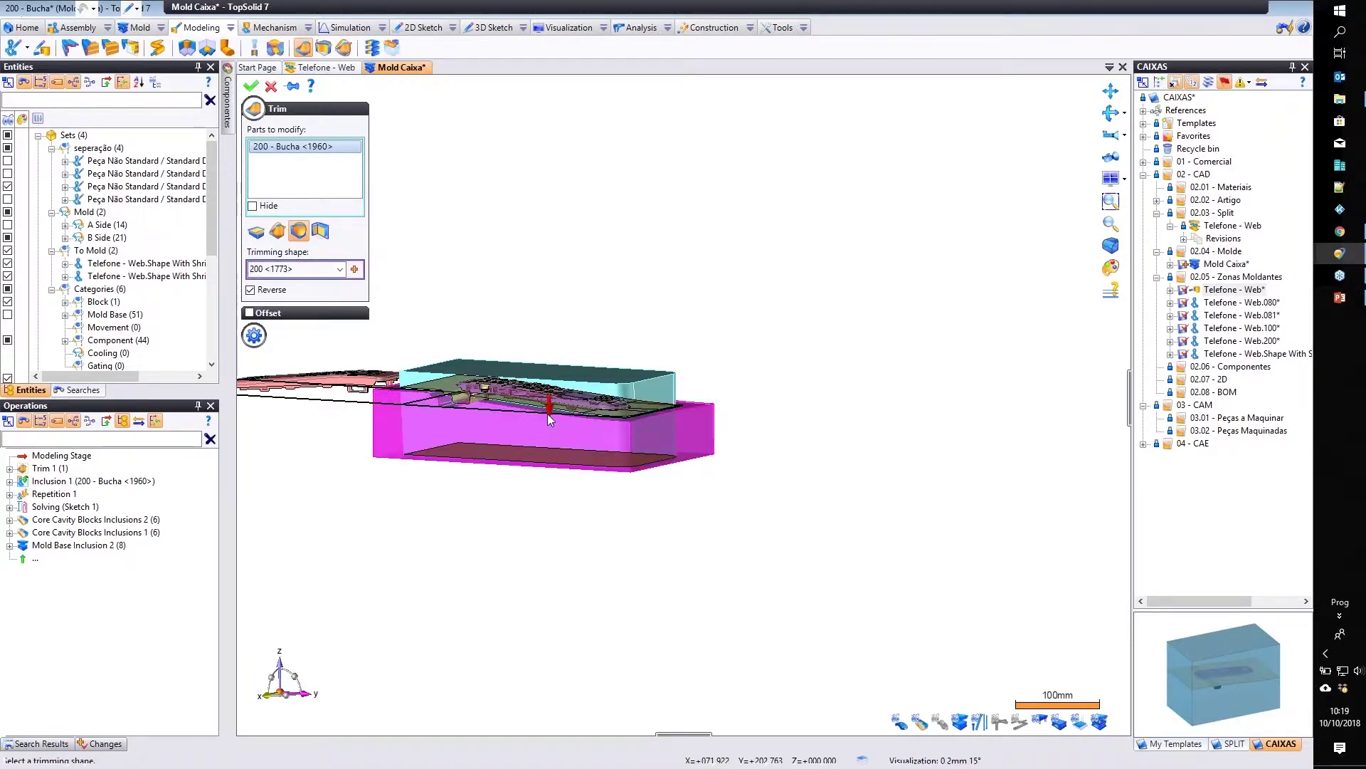
left_click(552, 365)
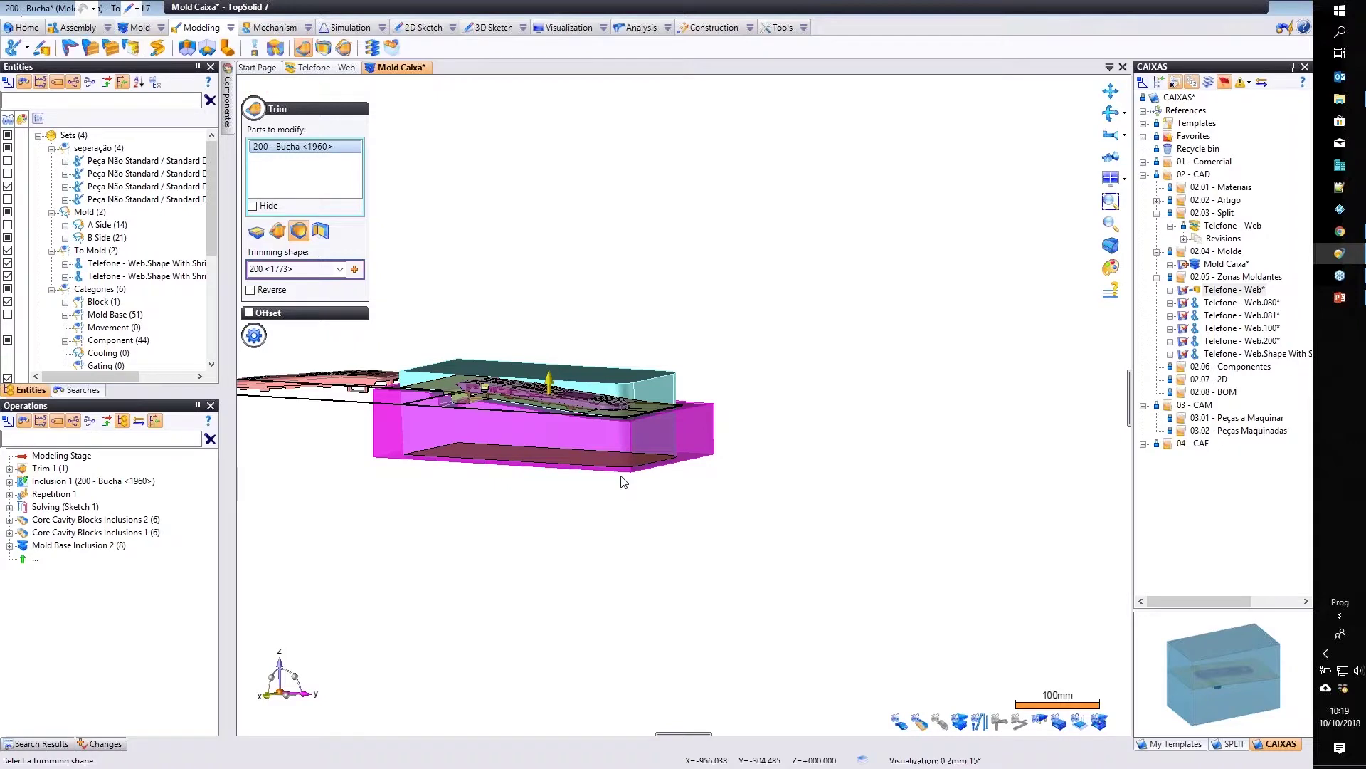
left_click(251, 86)
Hide the third Peça Não Standard part of the seperação set and show the mold base around the trimmed Bucha insert.
left_click(8, 186)
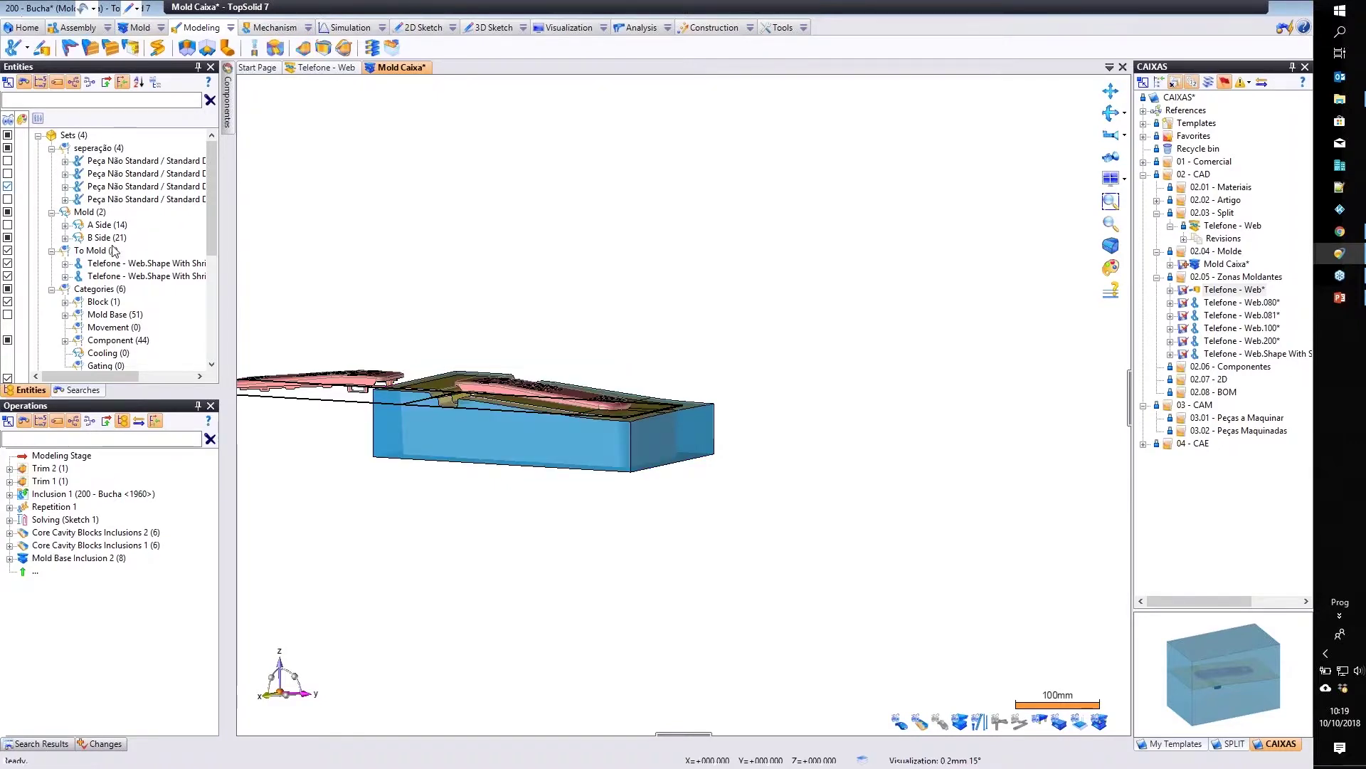
left_click(1004, 727)
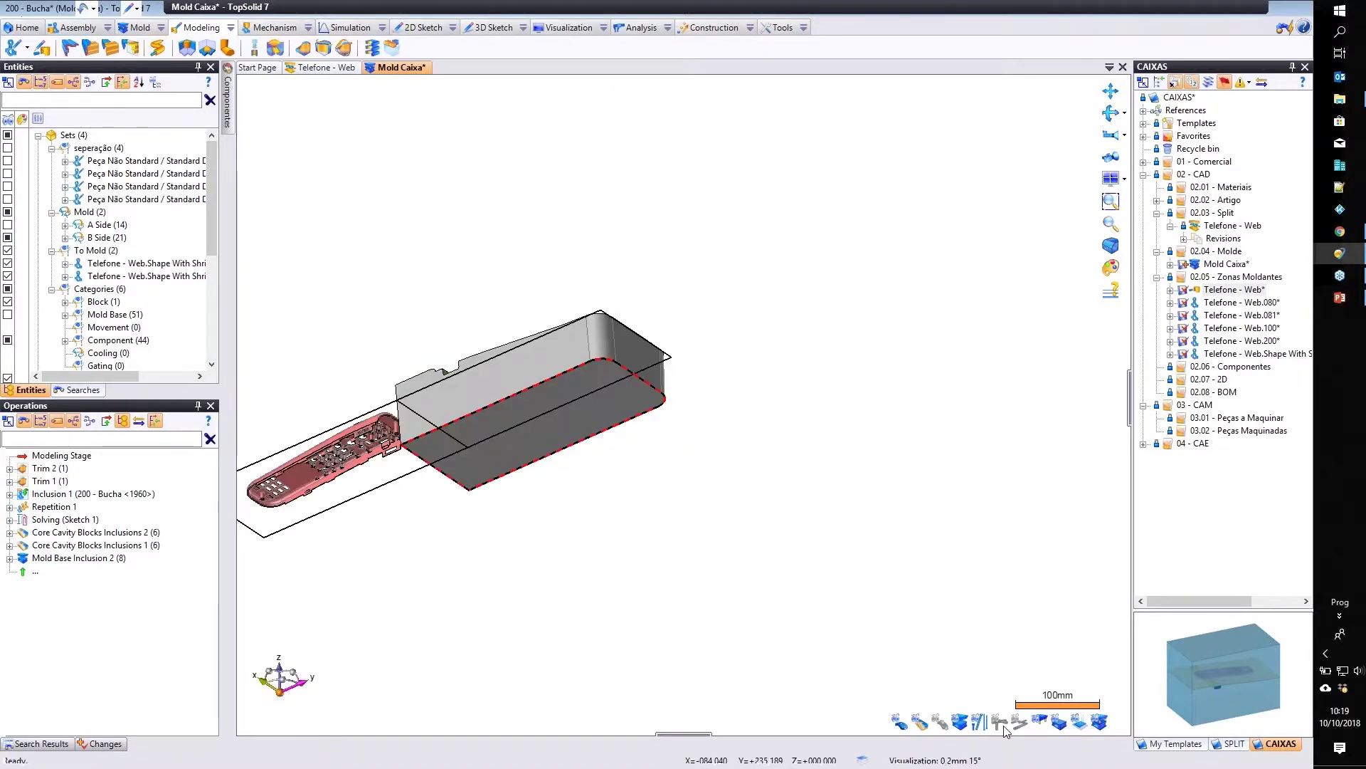
scroll(631, 382, "up", 5)
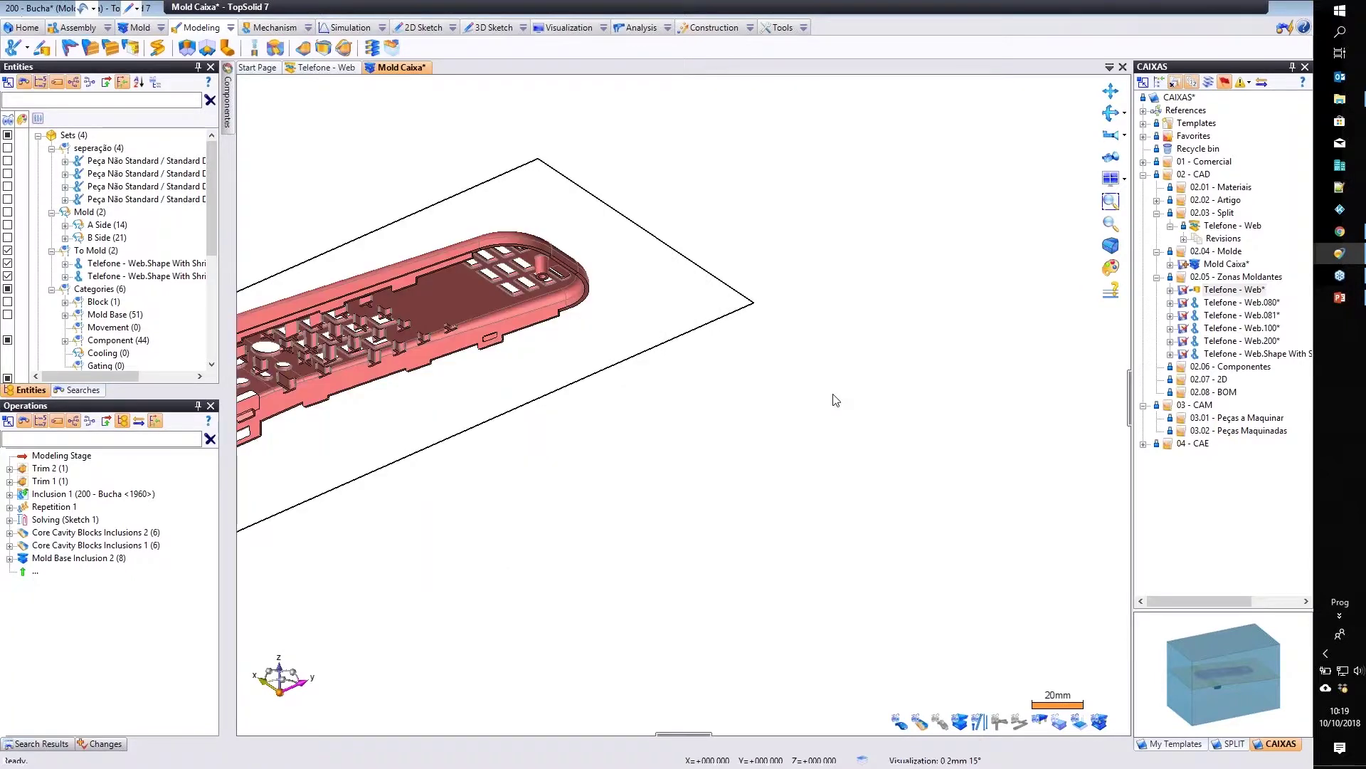
scroll(836, 400, "down", 4)
left_click(1060, 723)
middle_click_drag(790, 484, 683, 527)
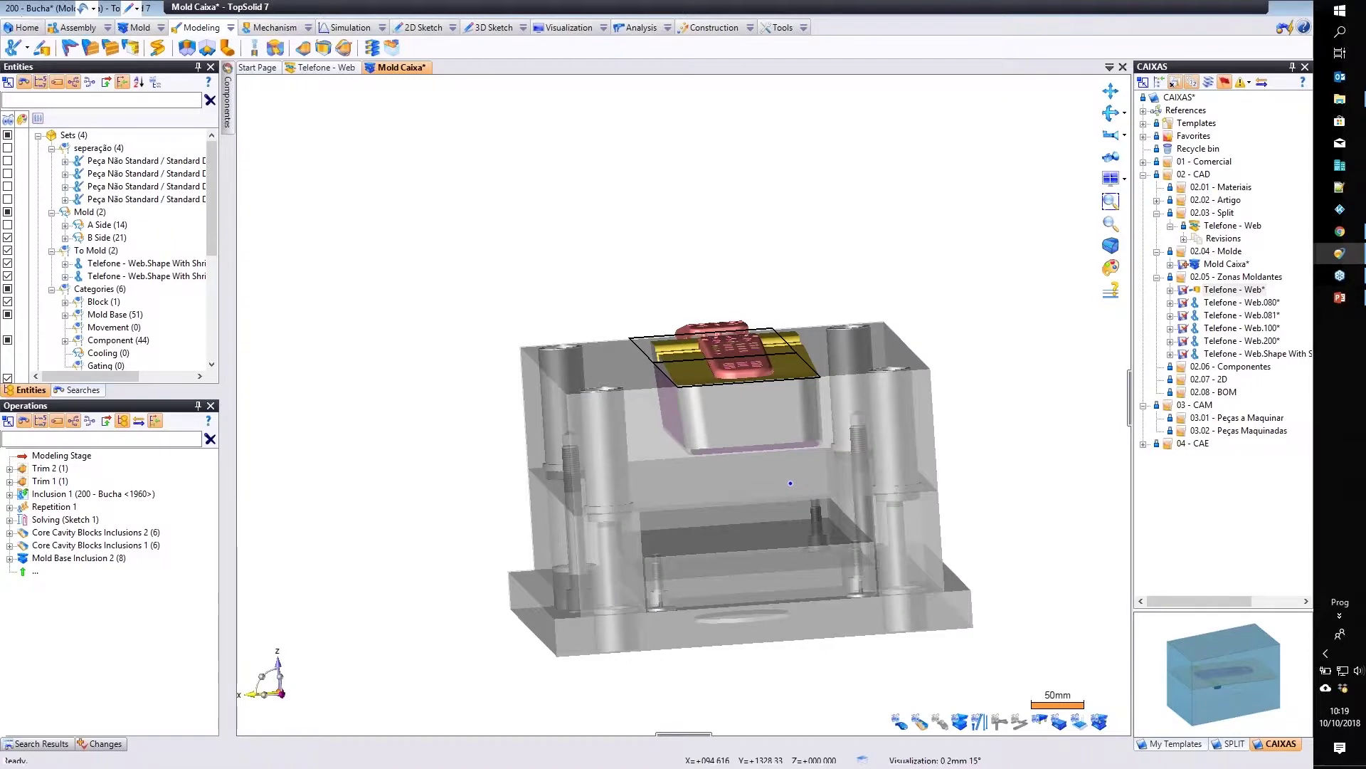
scroll(796, 477, "up", 3)
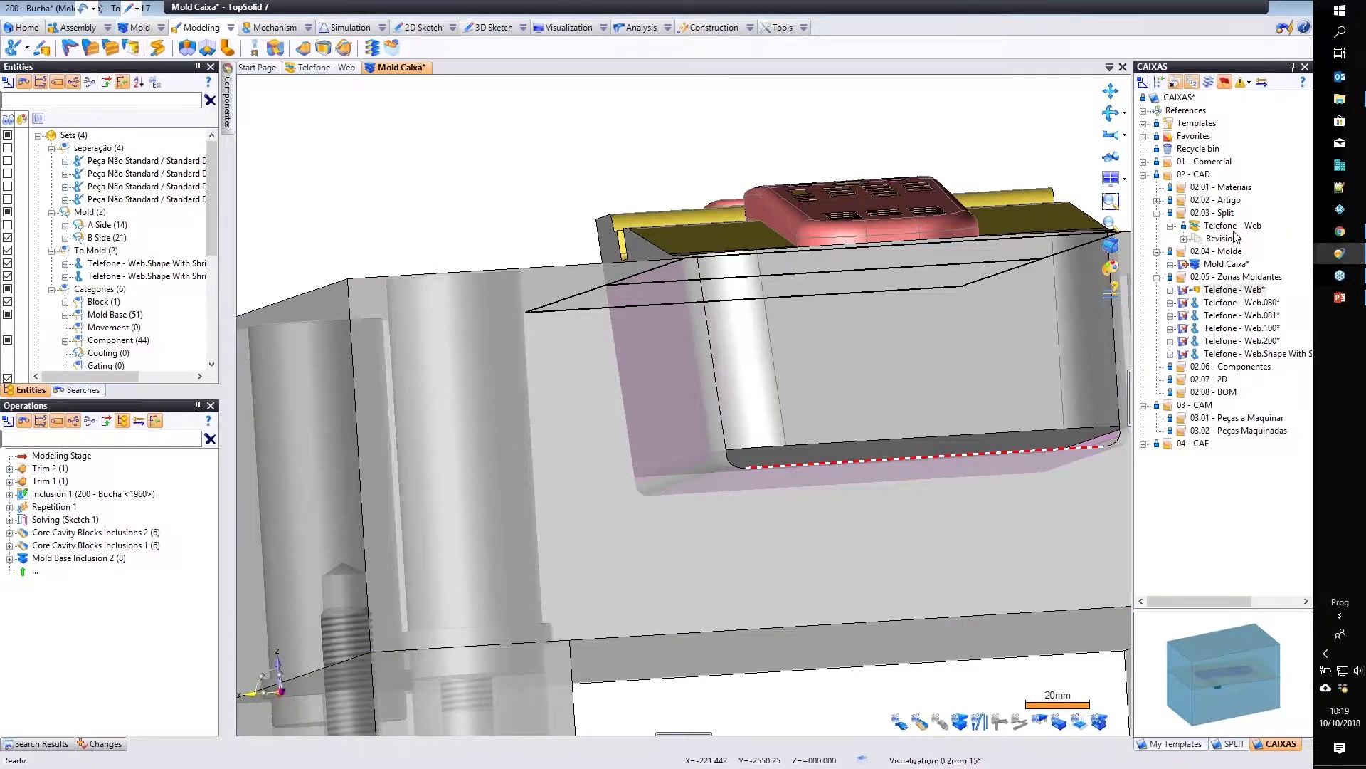
In the Telefone - Web split document, shift the outer flat face of block 200 outward by 20 mm with Faces Modification.
left_click(1219, 226)
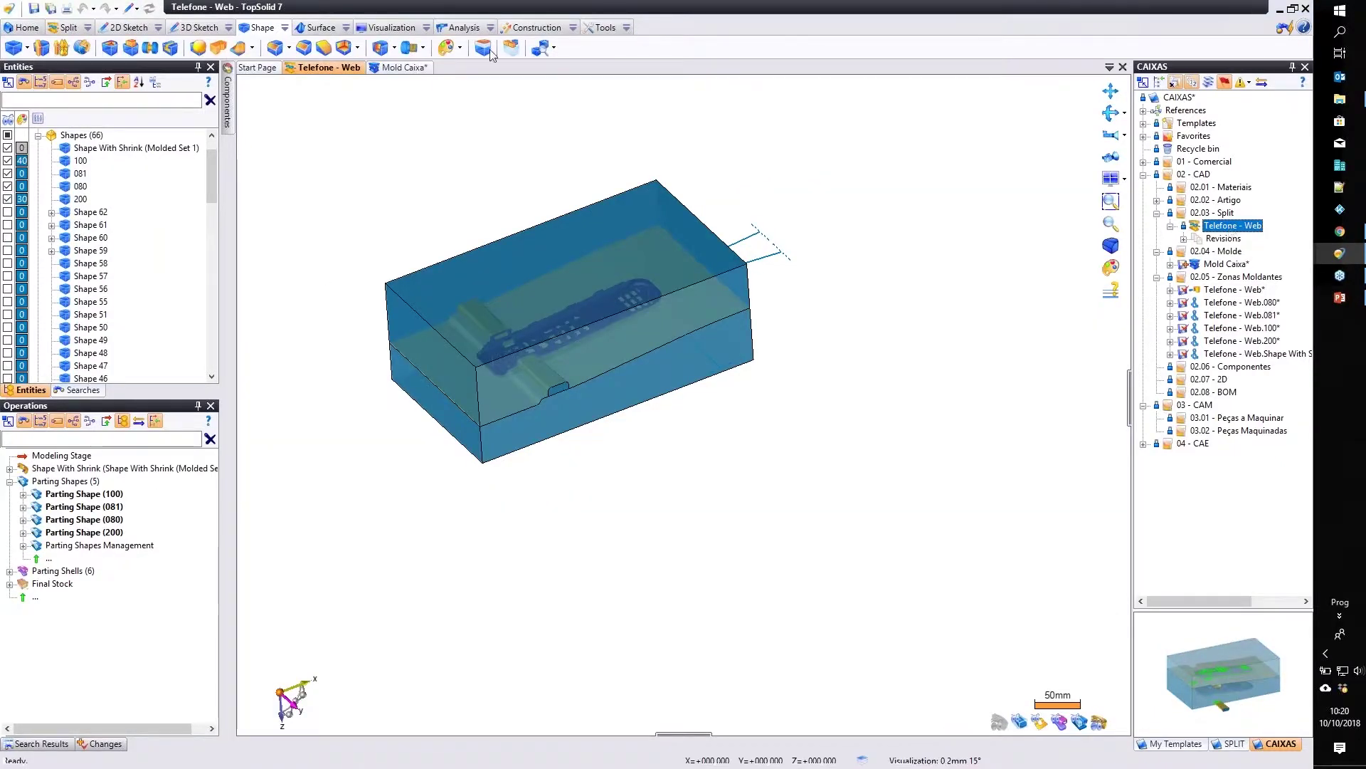
left_click(490, 51)
left_click(605, 267)
middle_click_drag(605, 267, 617, 206)
right_click(617, 205)
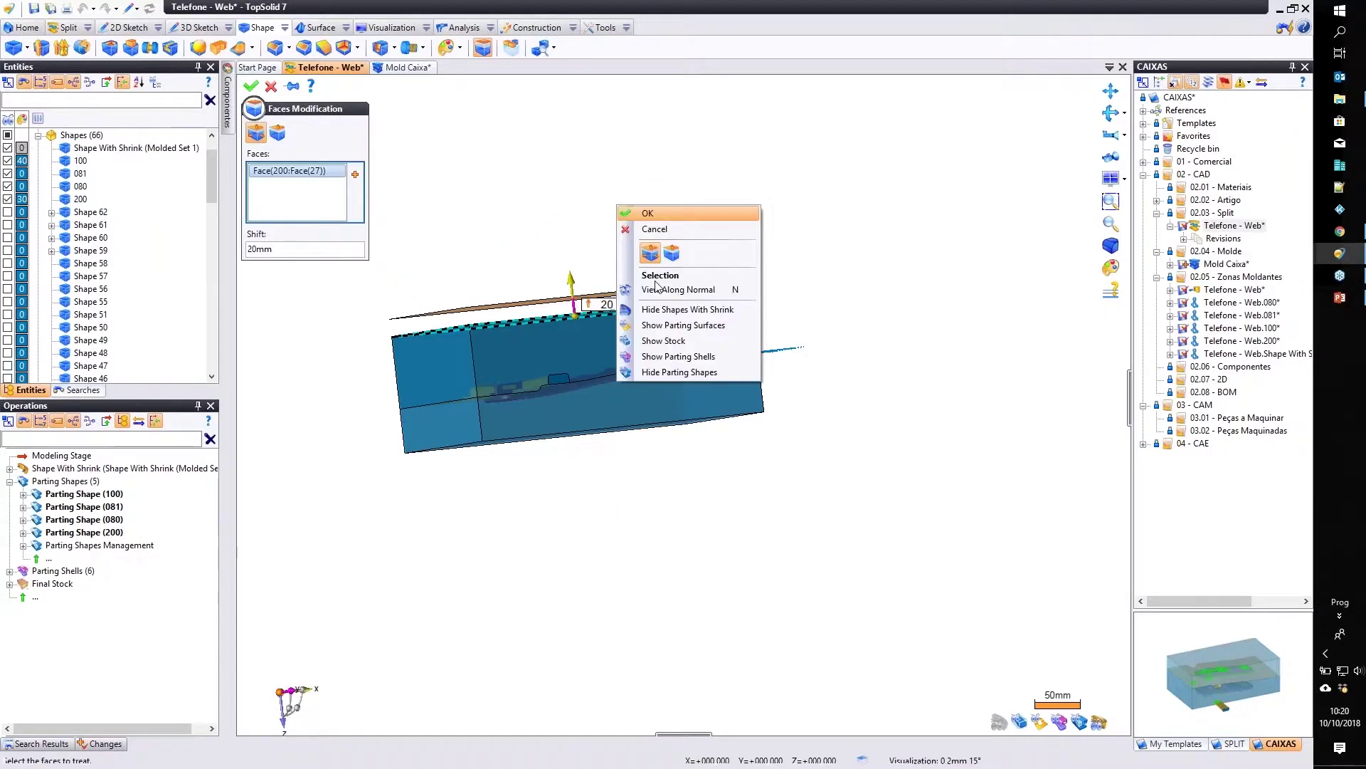
key("Return")
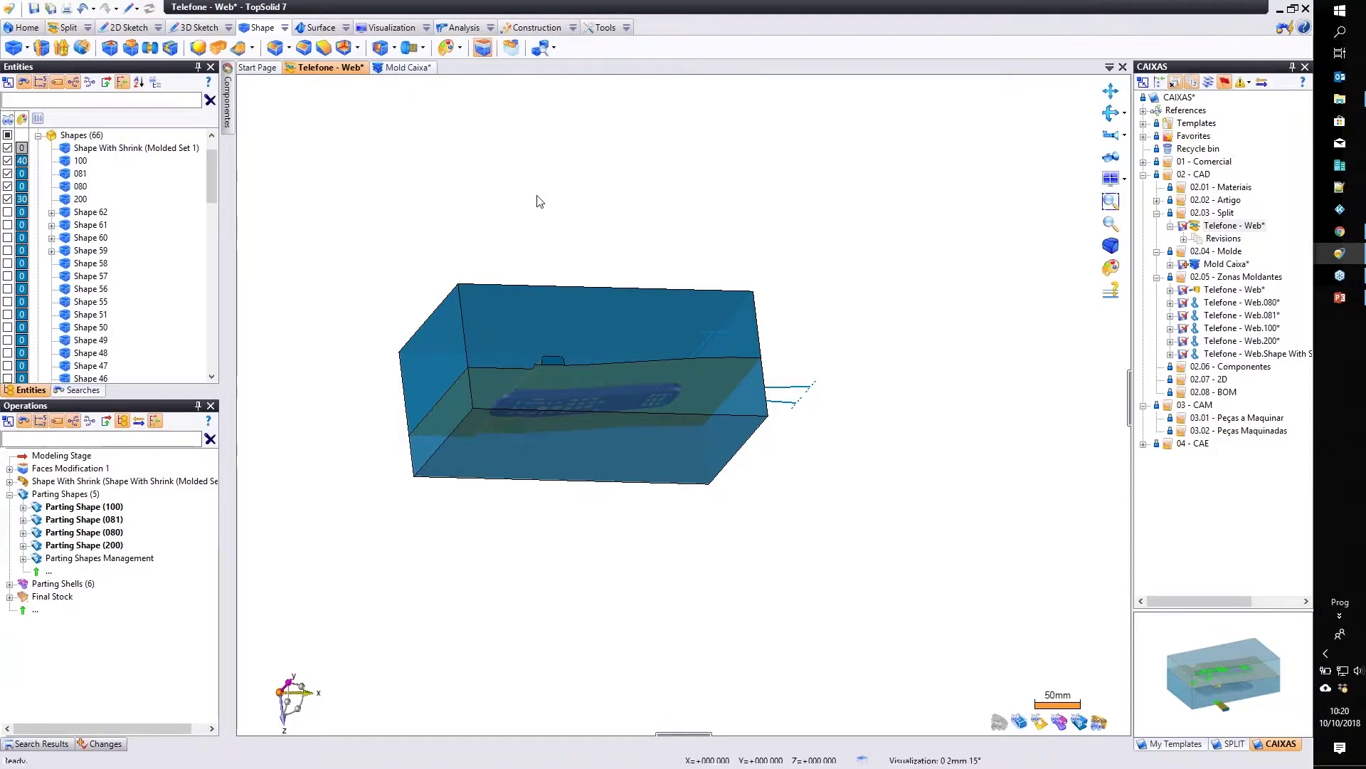
Shift the outer flat face of block 100 outward by 90 mm with Faces Modification.
left_click(648, 469)
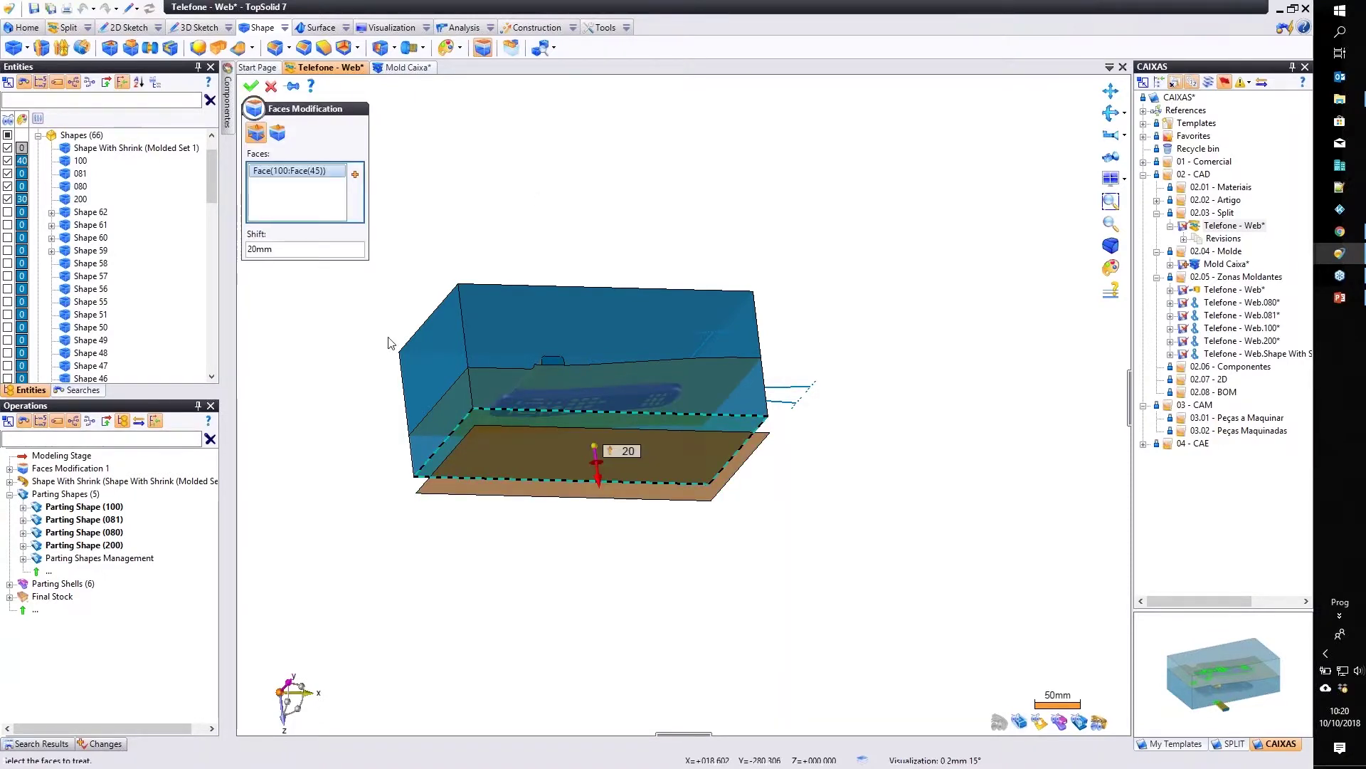
left_click(294, 249)
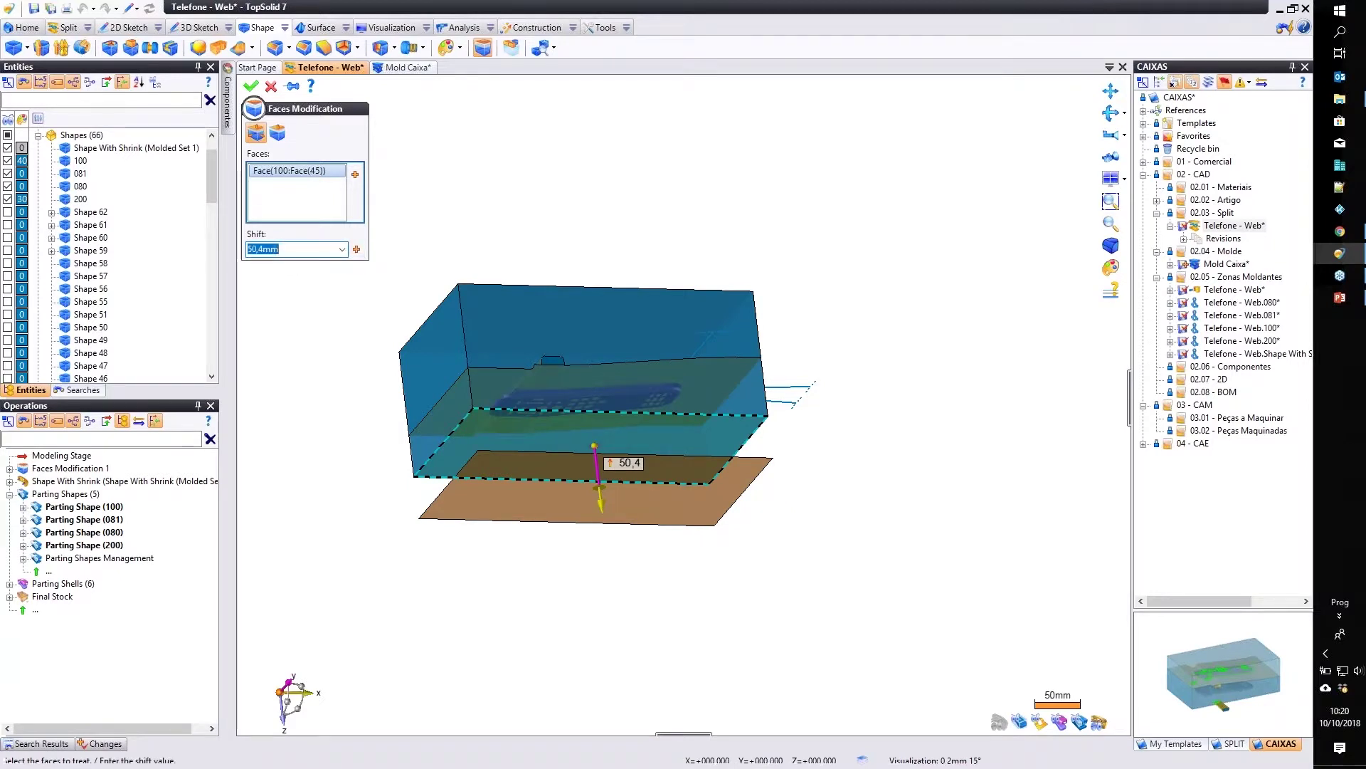
type("900")
key("BackSpace")
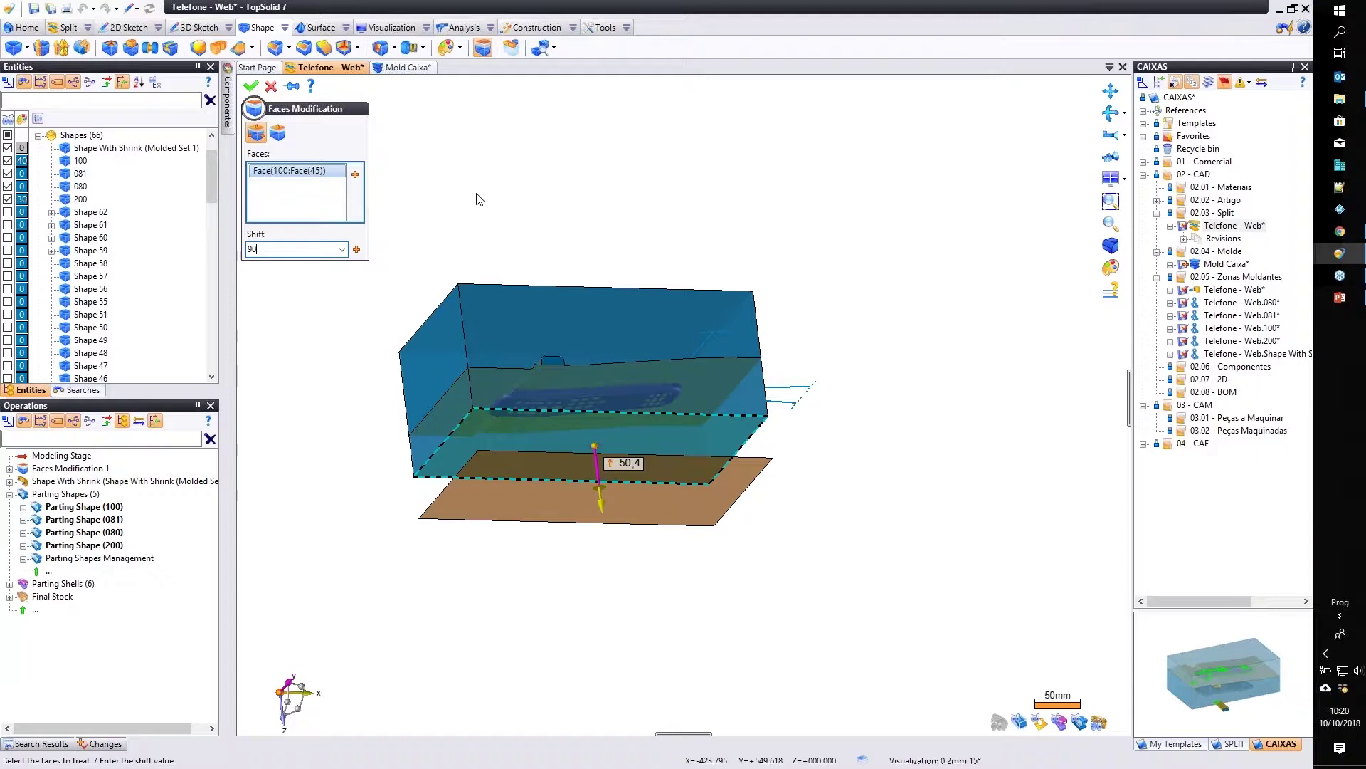
right_click(597, 325)
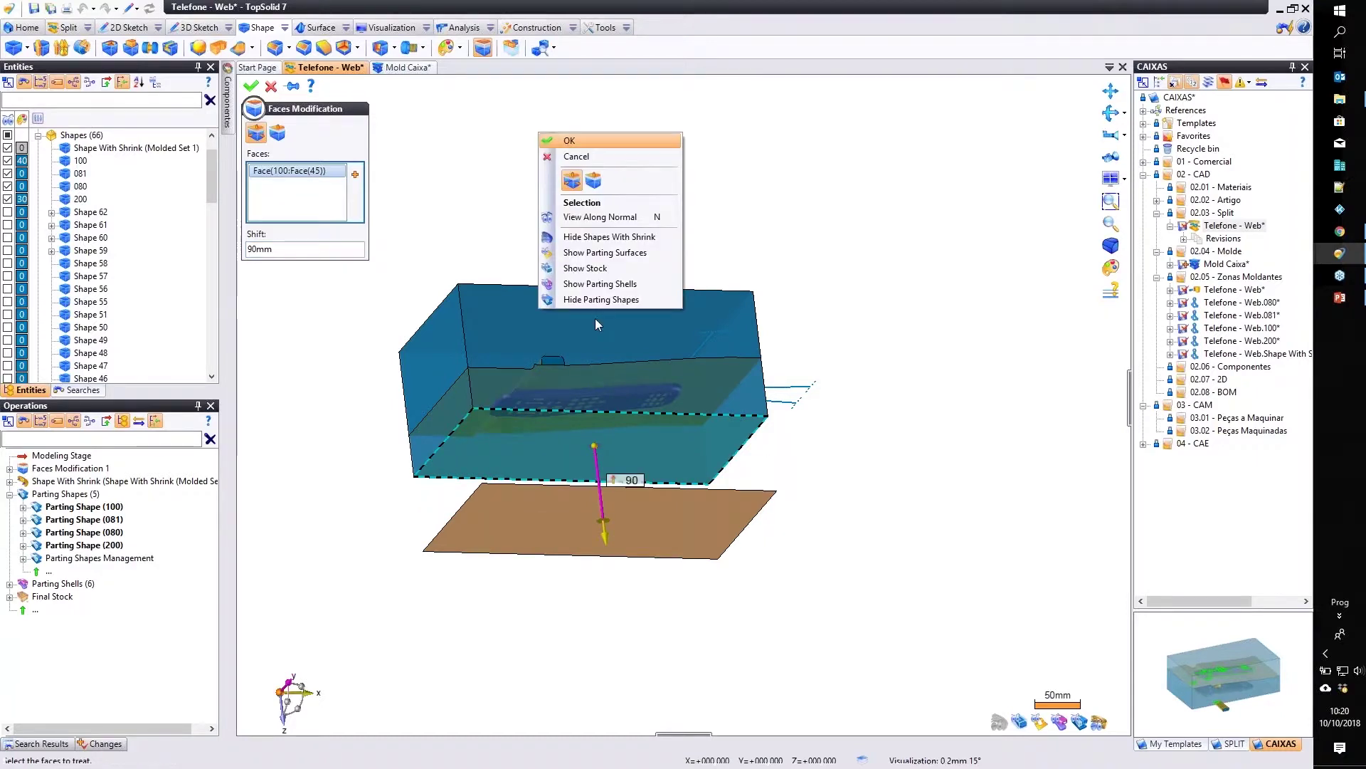
key("Return")
Edit the face modification on block 200 and set its shift to 90 mm.
right_click(595, 318)
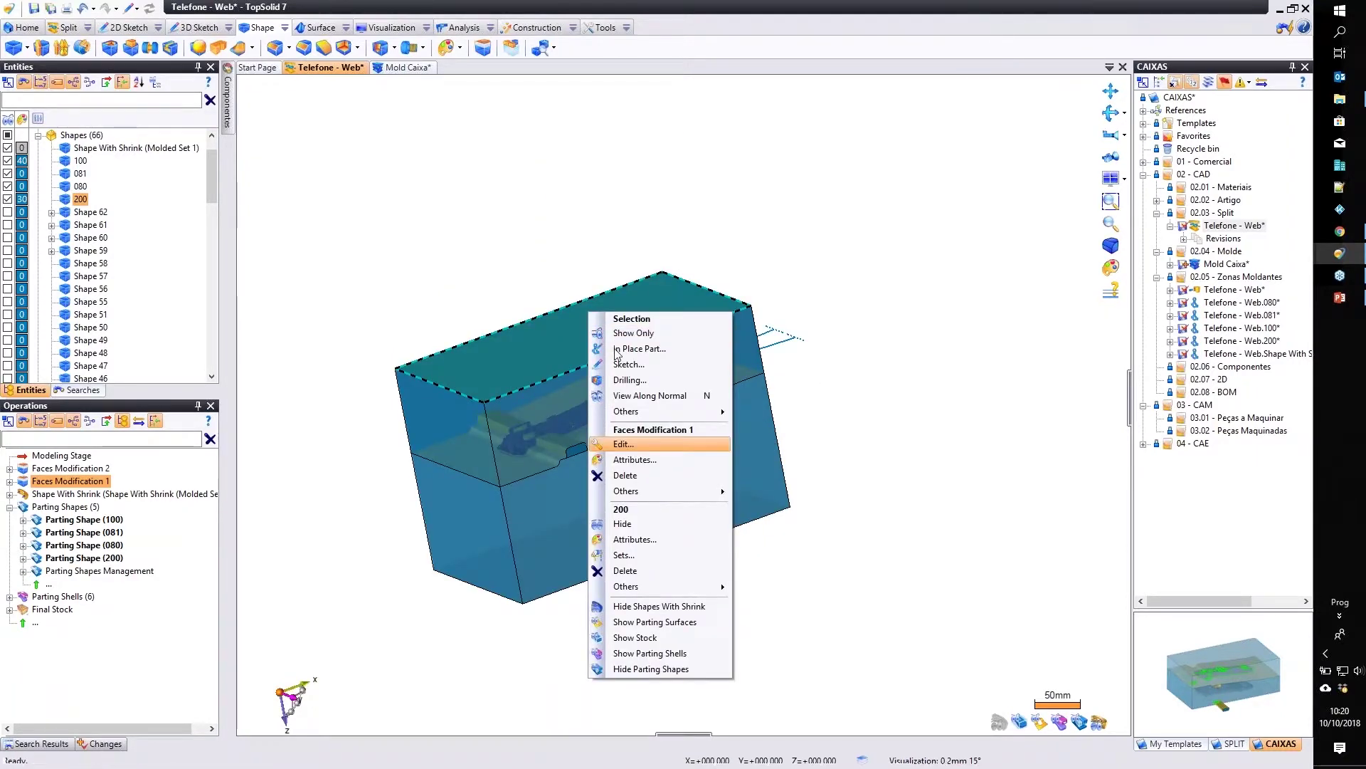
left_click(623, 443)
type("90")
key("Return")
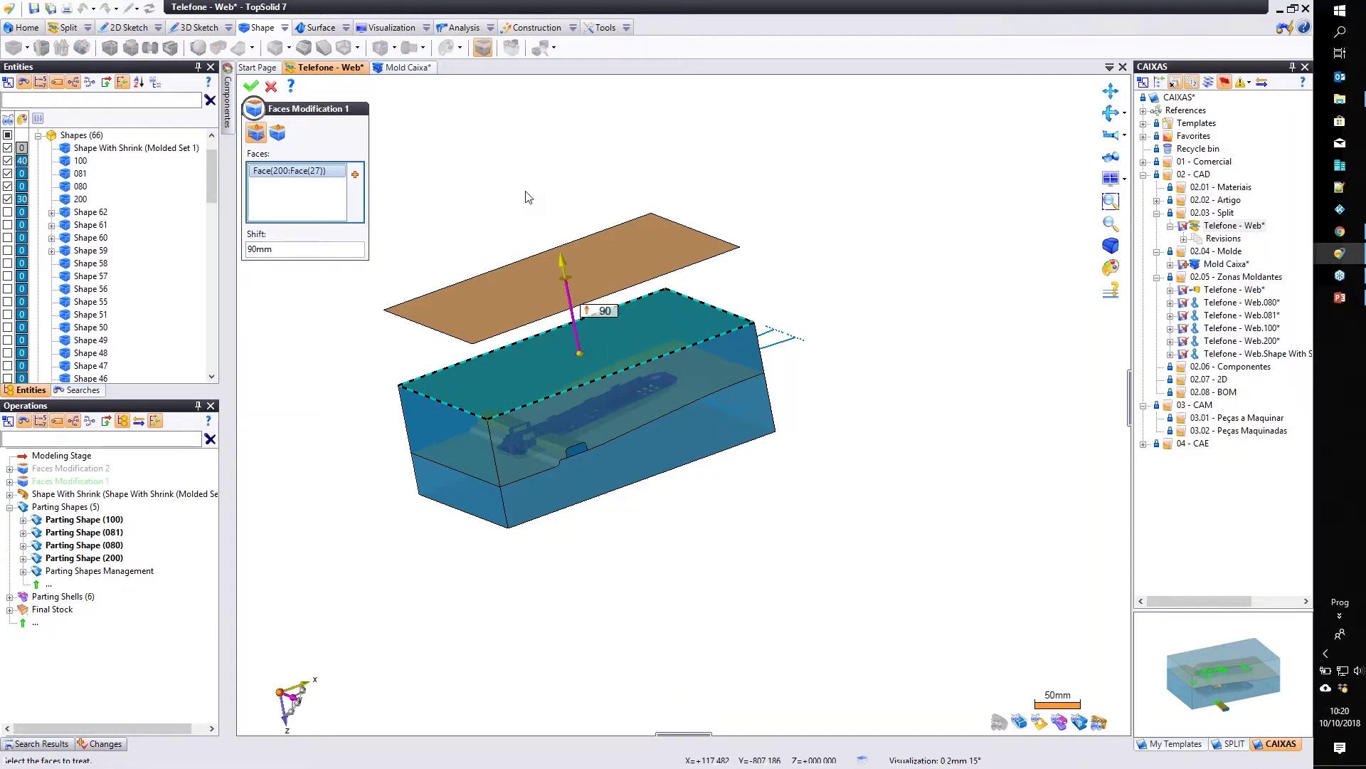
right_click(528, 191)
left_click(531, 192)
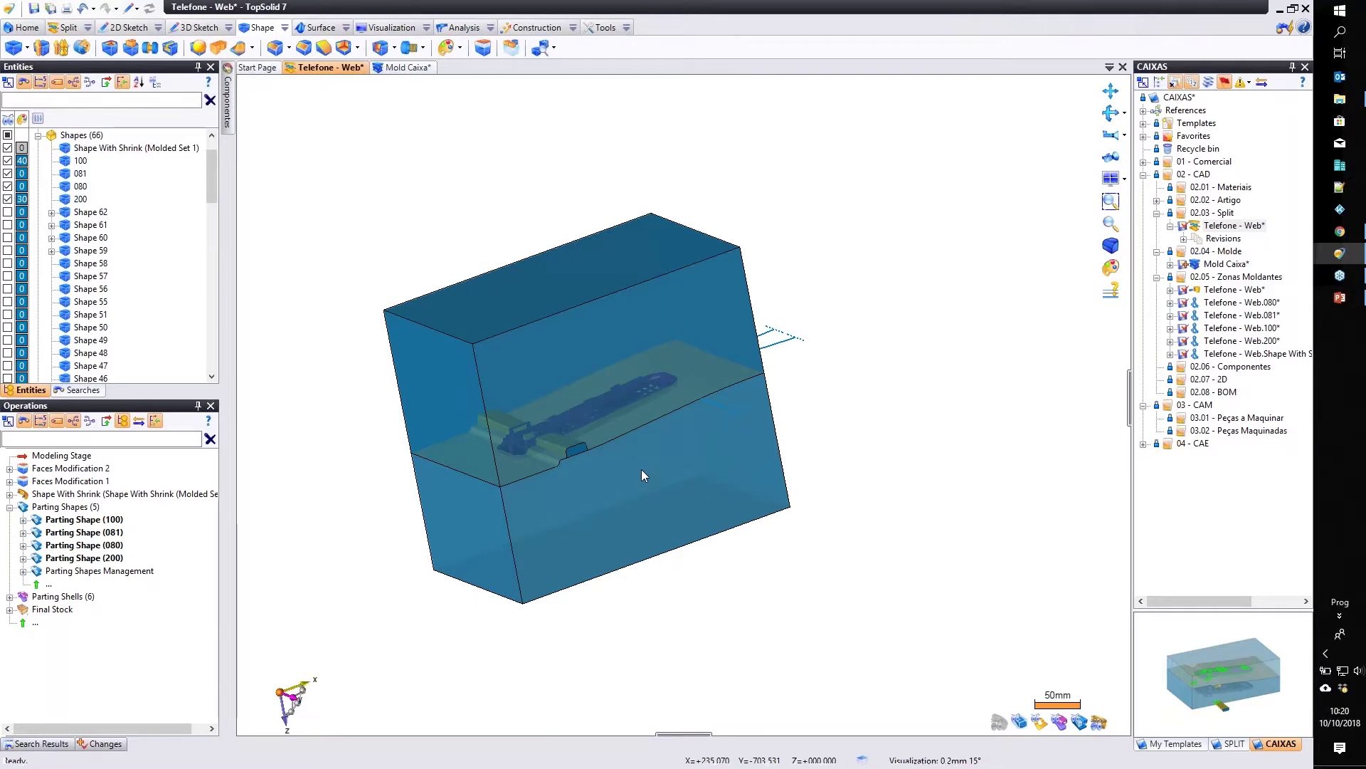
middle_click_drag(462, 181, 431, 192)
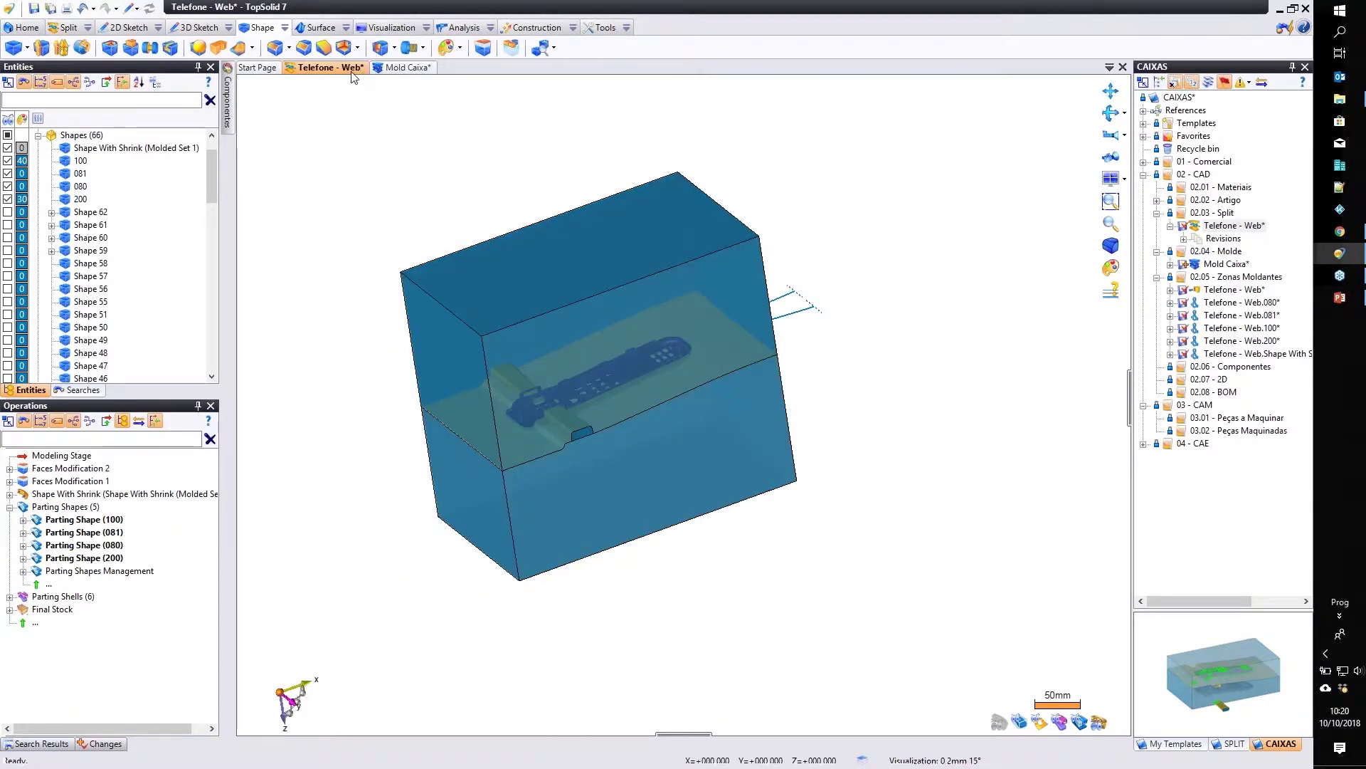
Open the Telefone - Web document from 02.05 Zonas Moldantes, return to Mold Caixa, and inspect the insert's bottom corner and its fit in the B-side plate.
double_click(1237, 290)
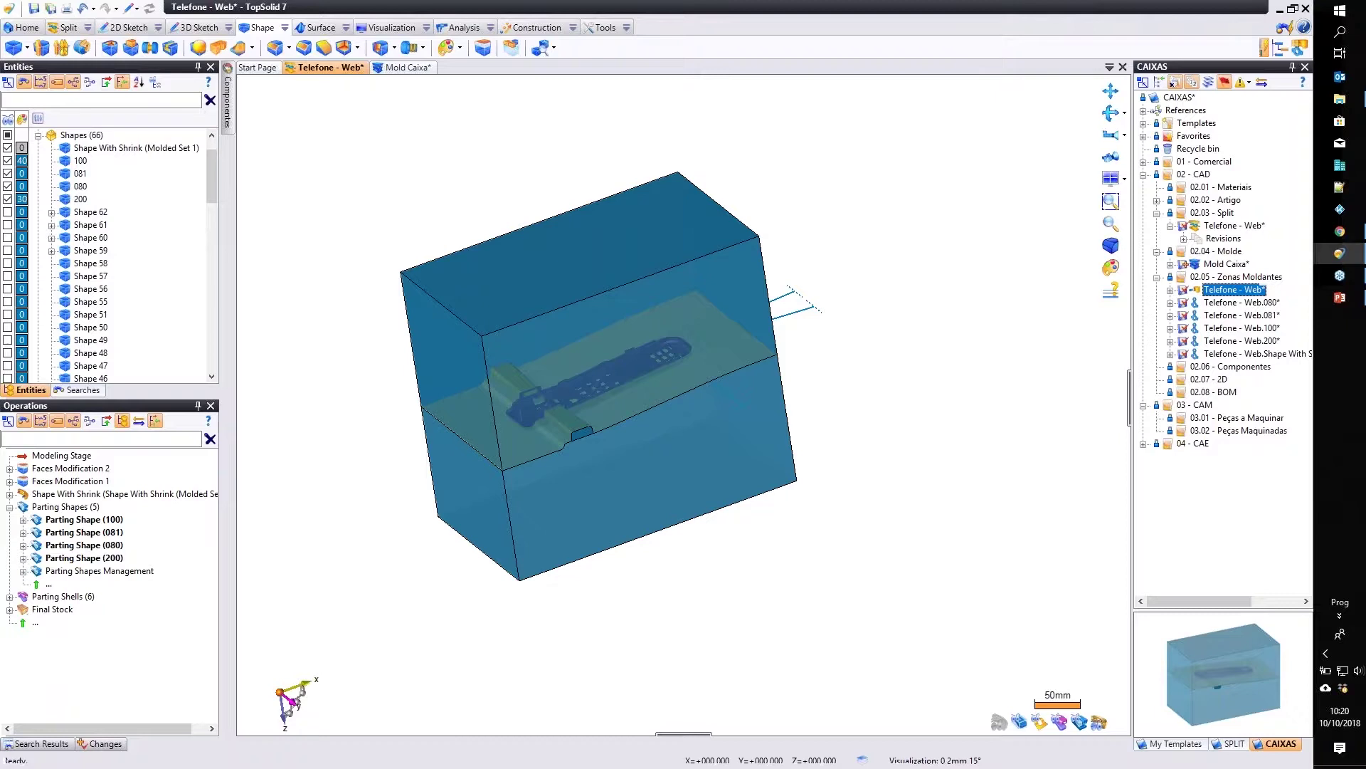
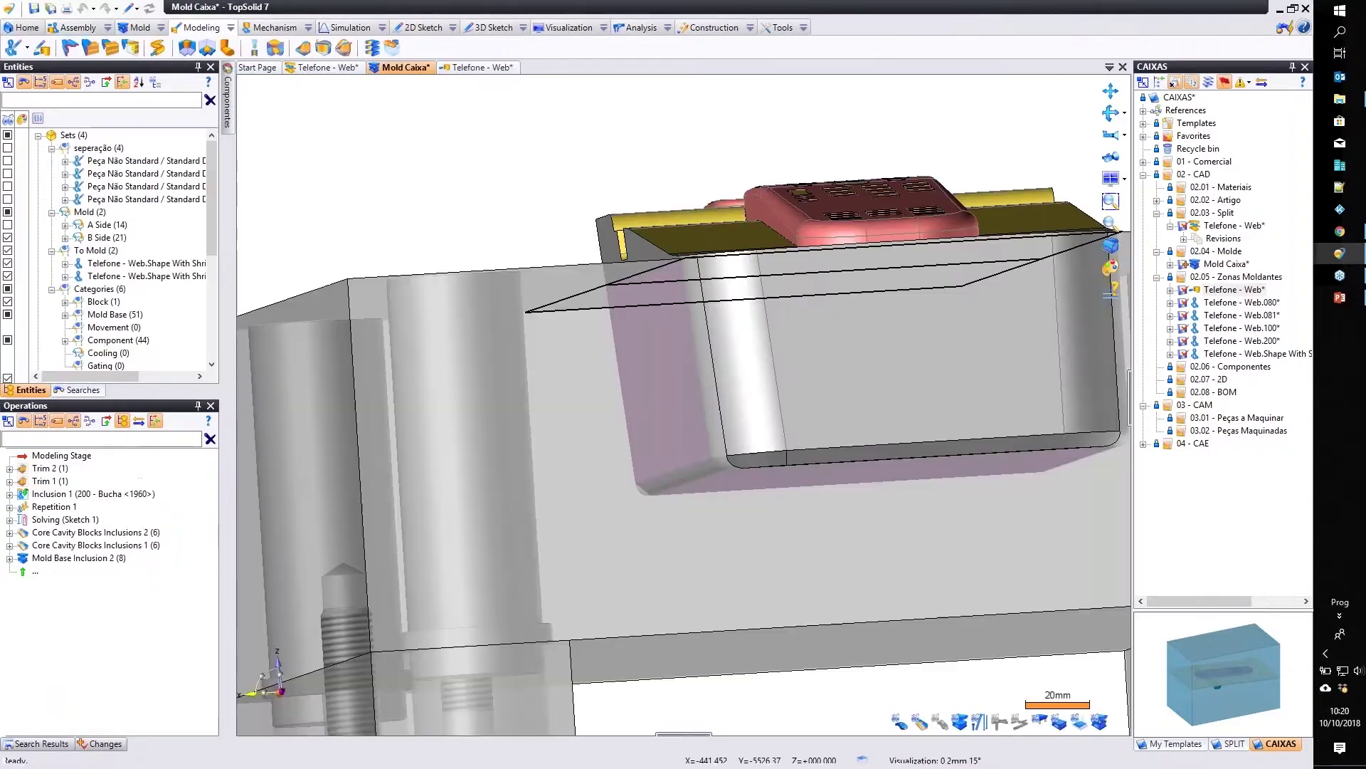
scroll(751, 466, "up", 10)
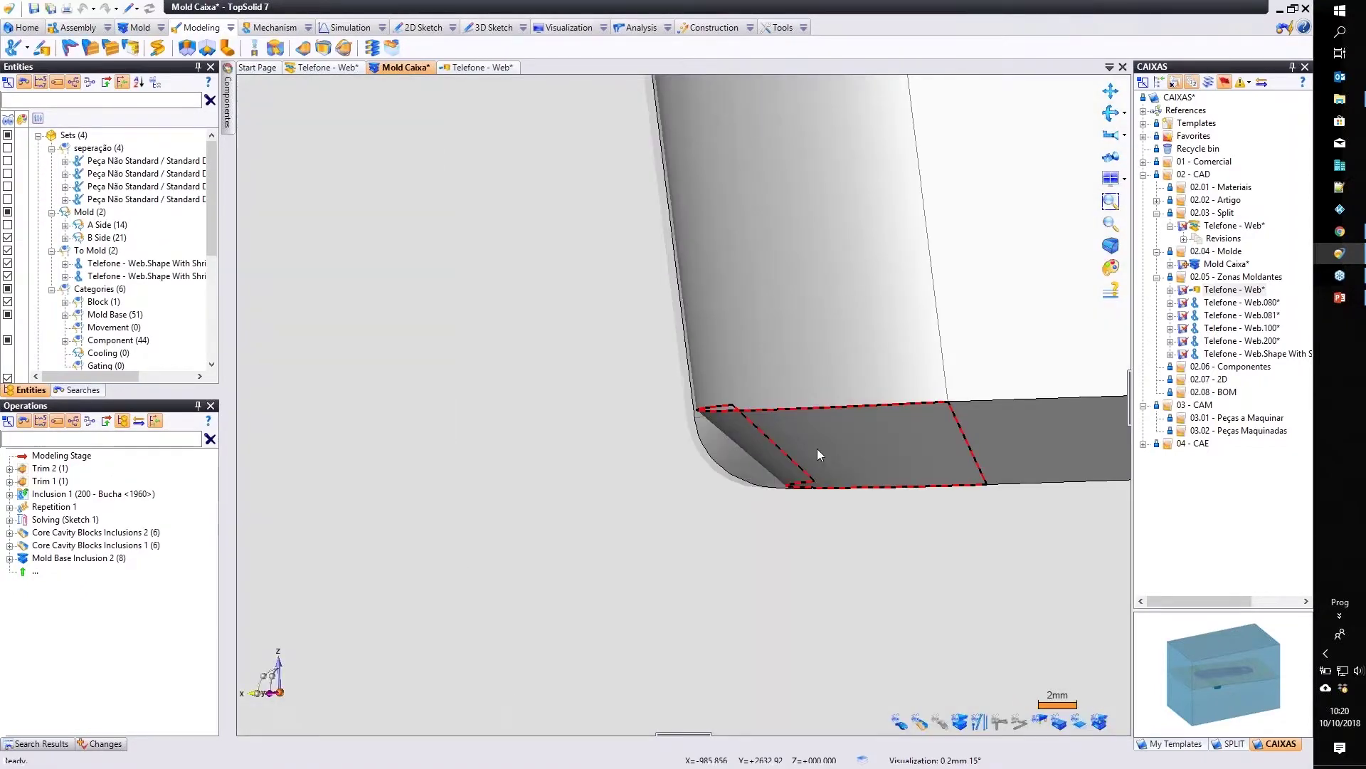
scroll(817, 452, "down", 5)
scroll(818, 447, "down", 5)
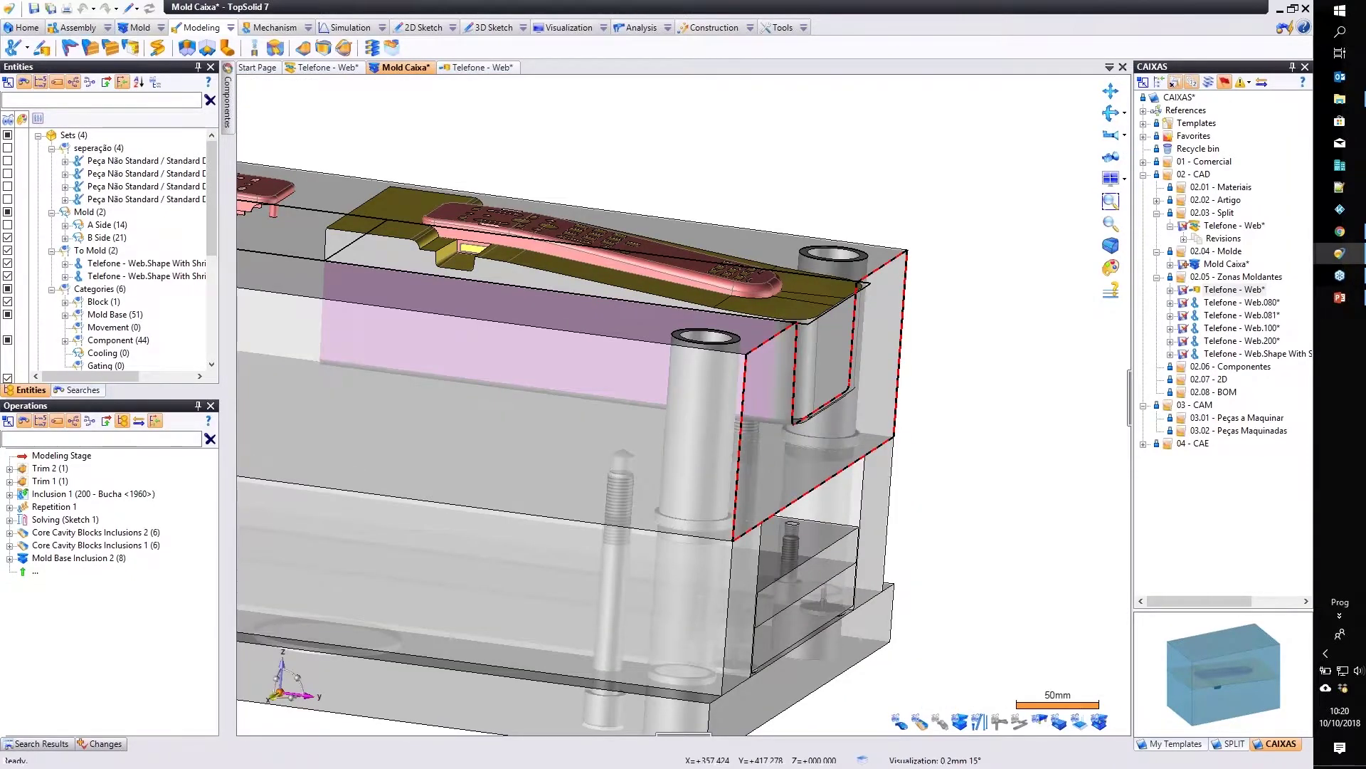
middle_click_drag(845, 432, 798, 465)
scroll(596, 406, "down", 5)
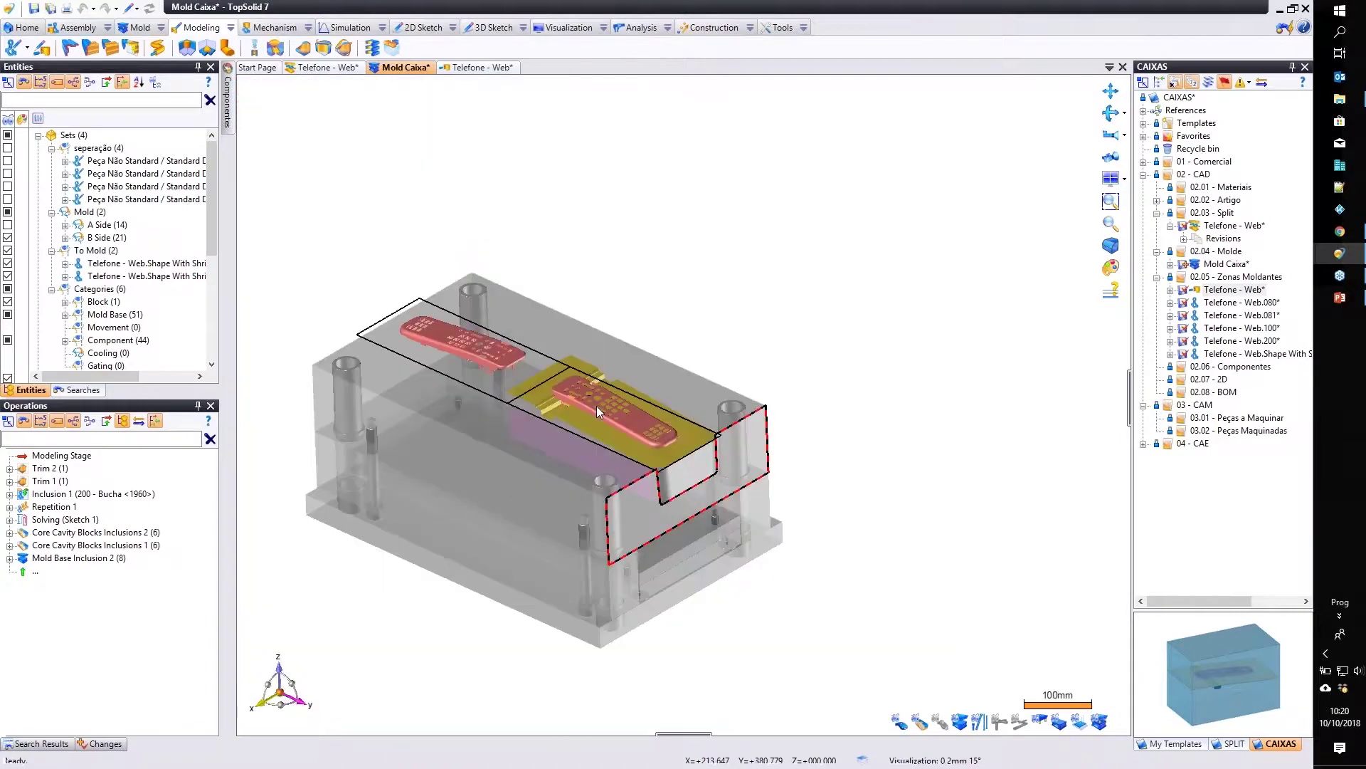
scroll(597, 406, "up", 3)
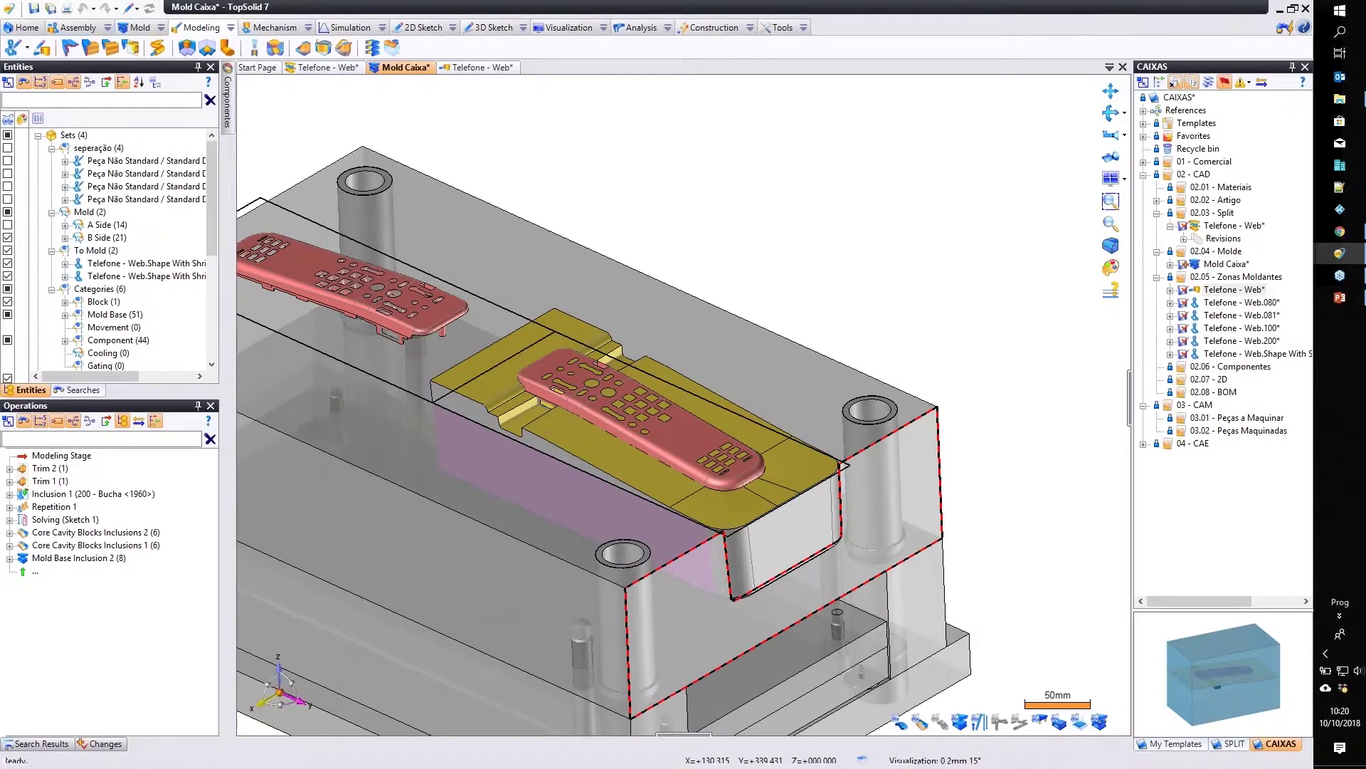
scroll(683, 570, "down", 3)
scroll(381, 350, "up", 3)
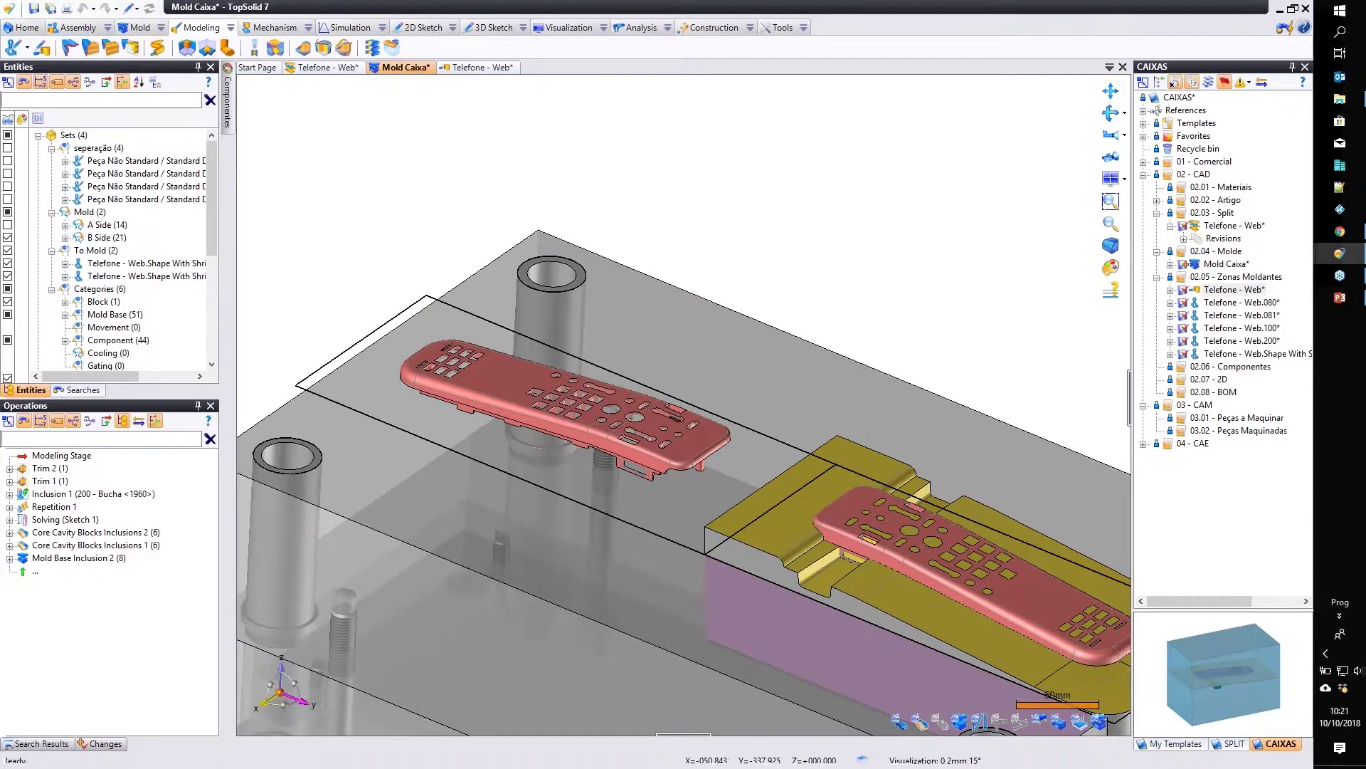
scroll(427, 314, "down", 3)
Start a new in-place part in the Mold Caixa assembly.
right_click(427, 315)
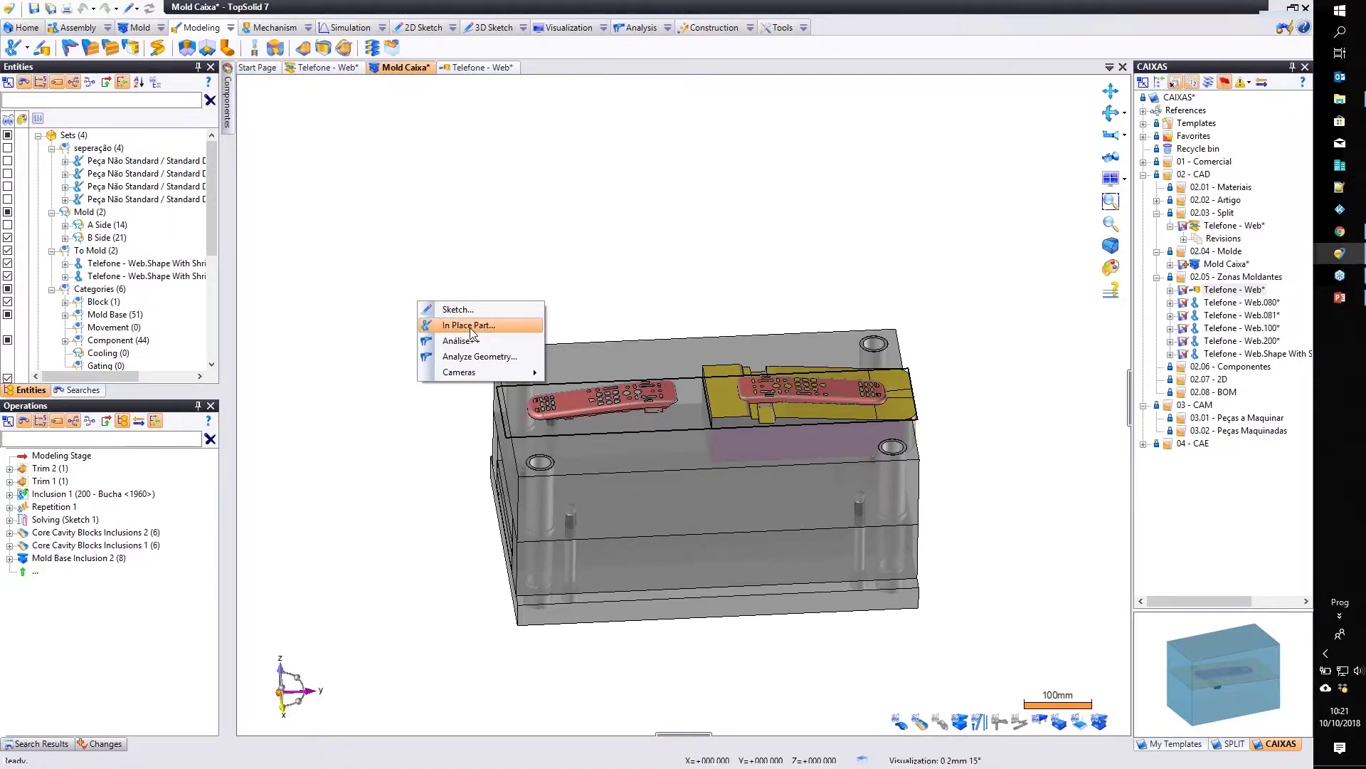
left_click(470, 327)
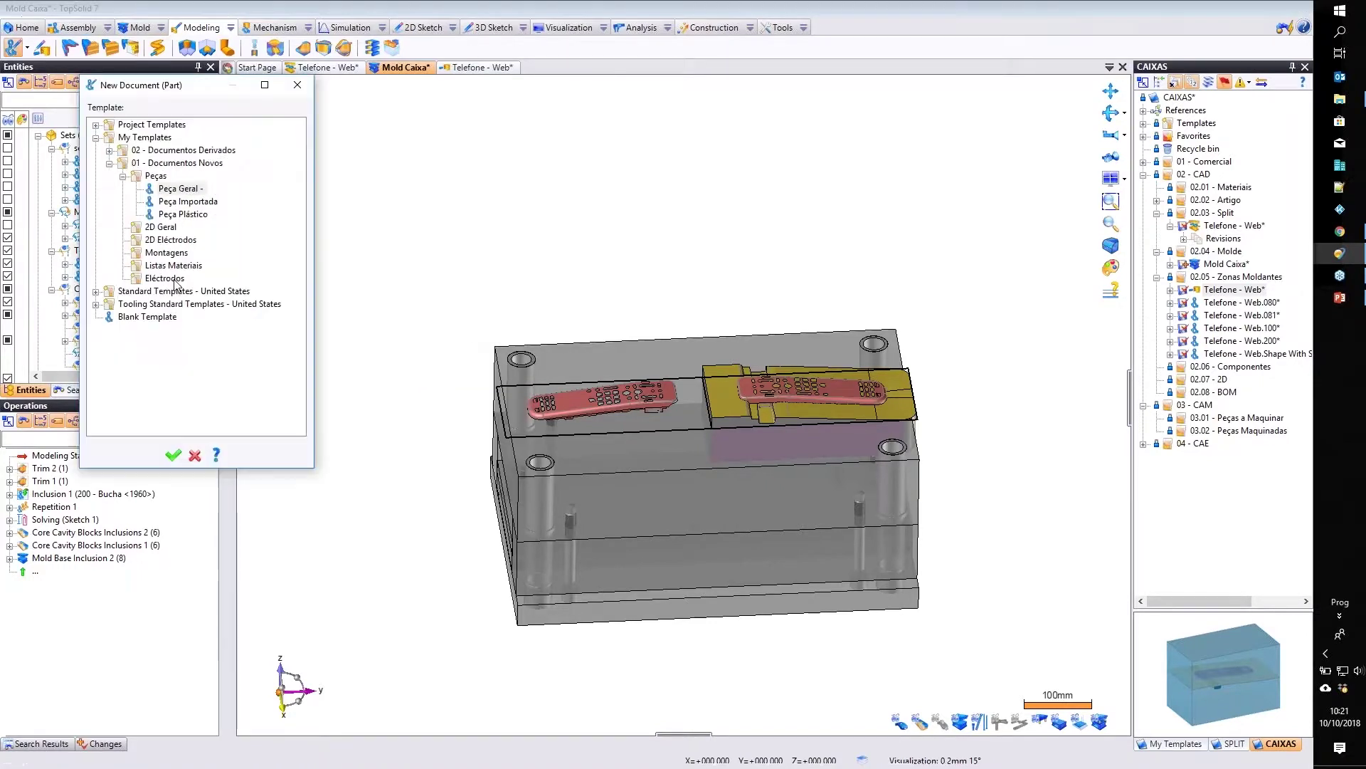
Create an in-place part from the Peça Geral template and extrude Sketch 2 66 mm in the reversed direction, plus 40 mm on the second side.
left_click(171, 462)
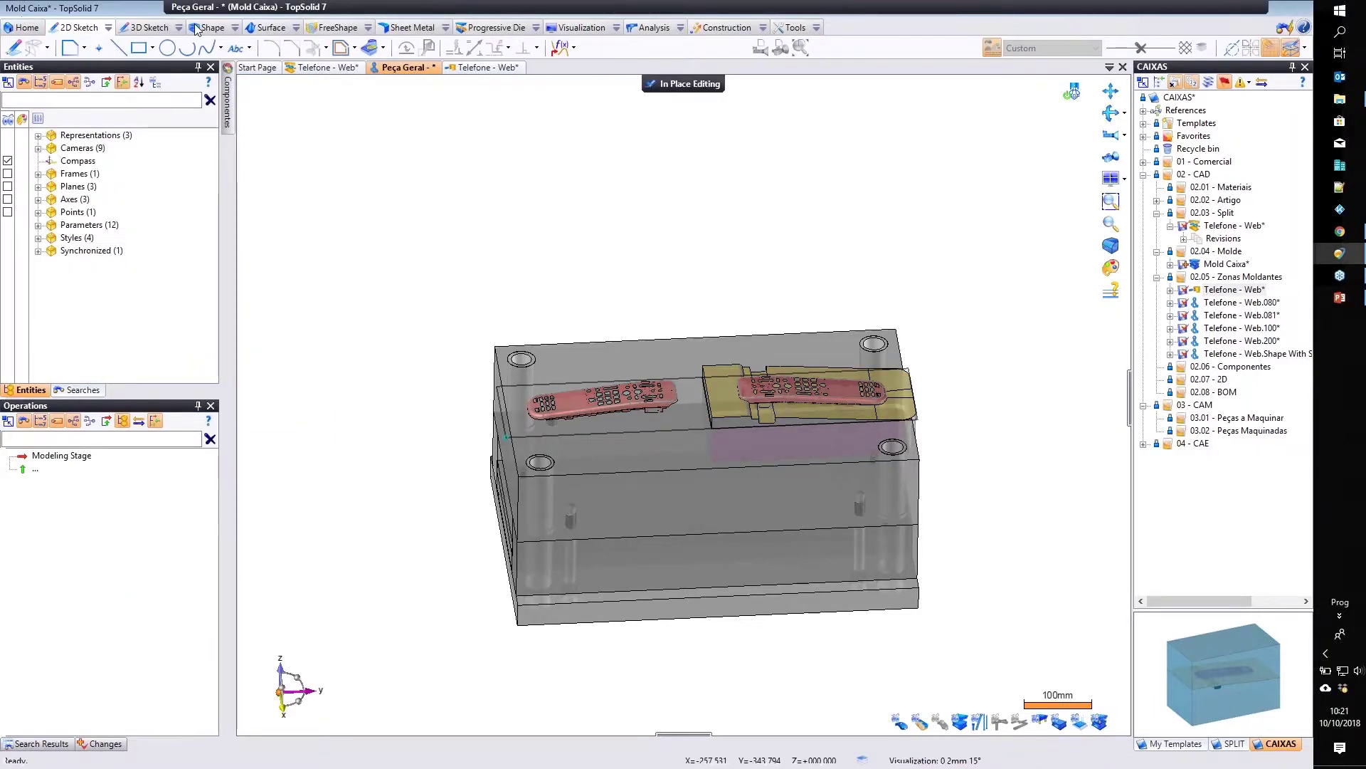
left_click(198, 28)
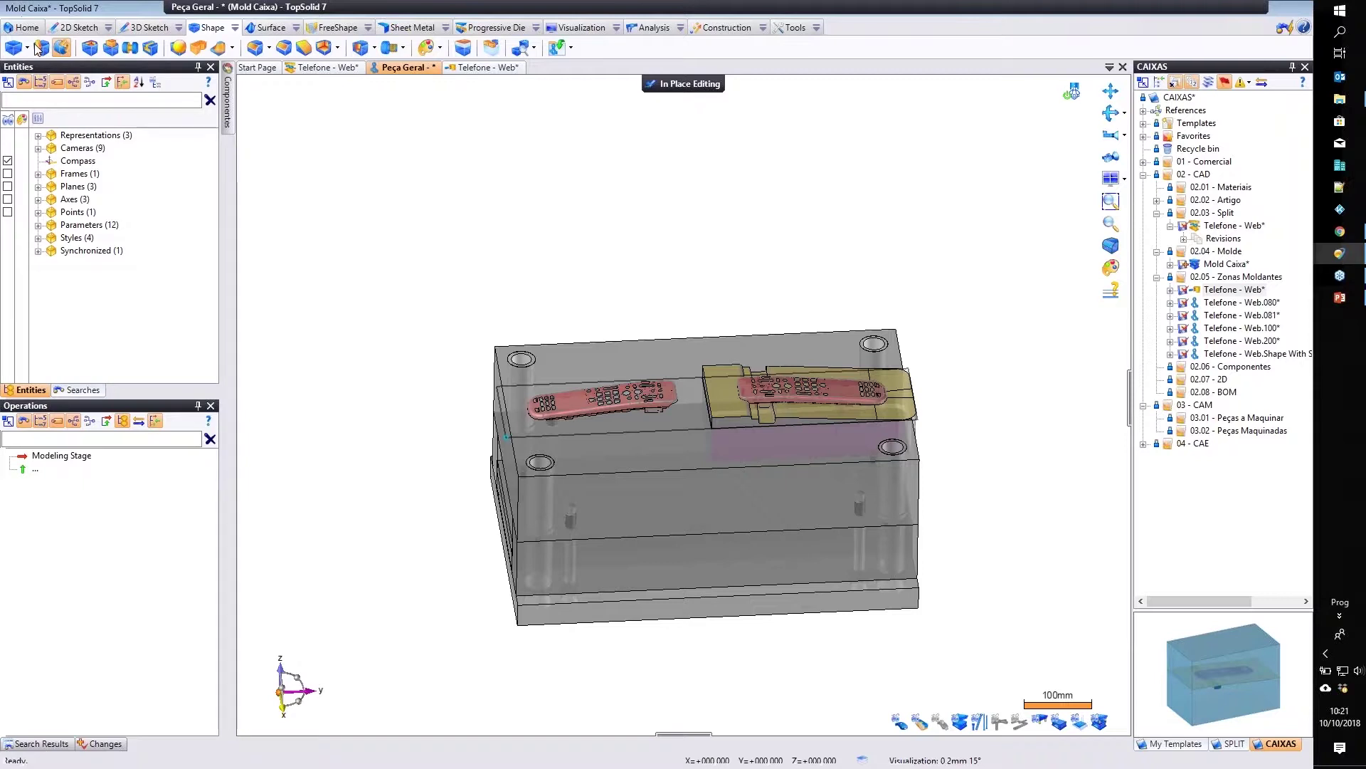
left_click(497, 415)
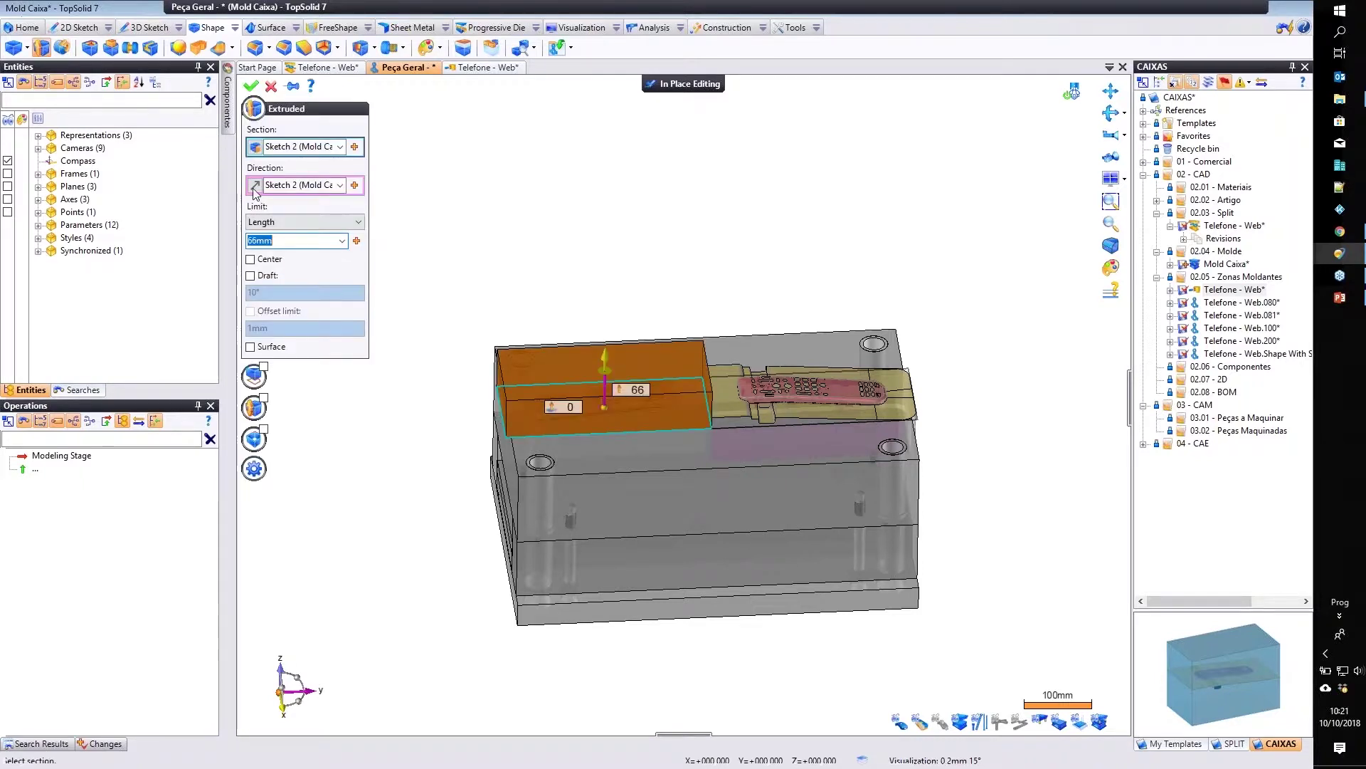
left_click(255, 186)
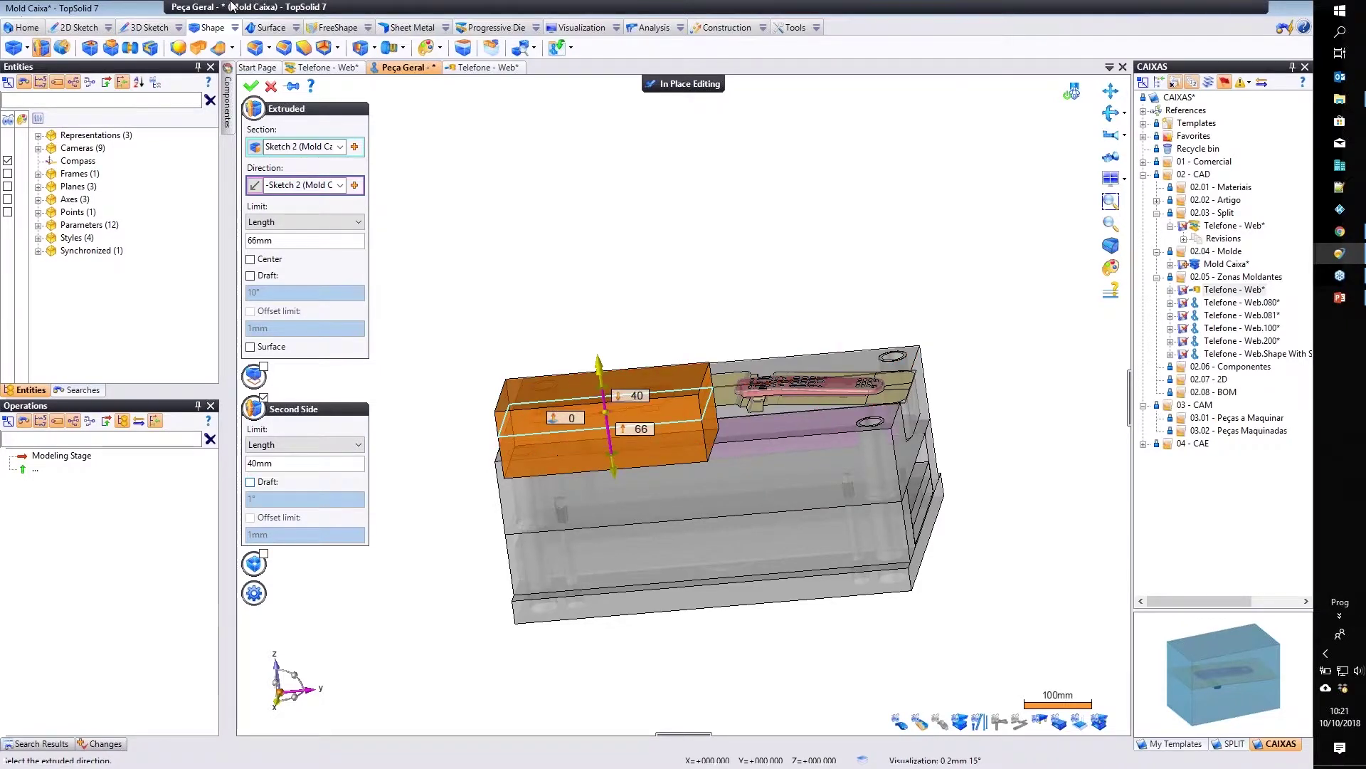
left_click(254, 92)
Draft the block's outer end face and long side face by 5°, using the reversed Absolute XY Plane as reference.
scroll(605, 427, "up", 4)
middle_click_drag(555, 455, 697, 512)
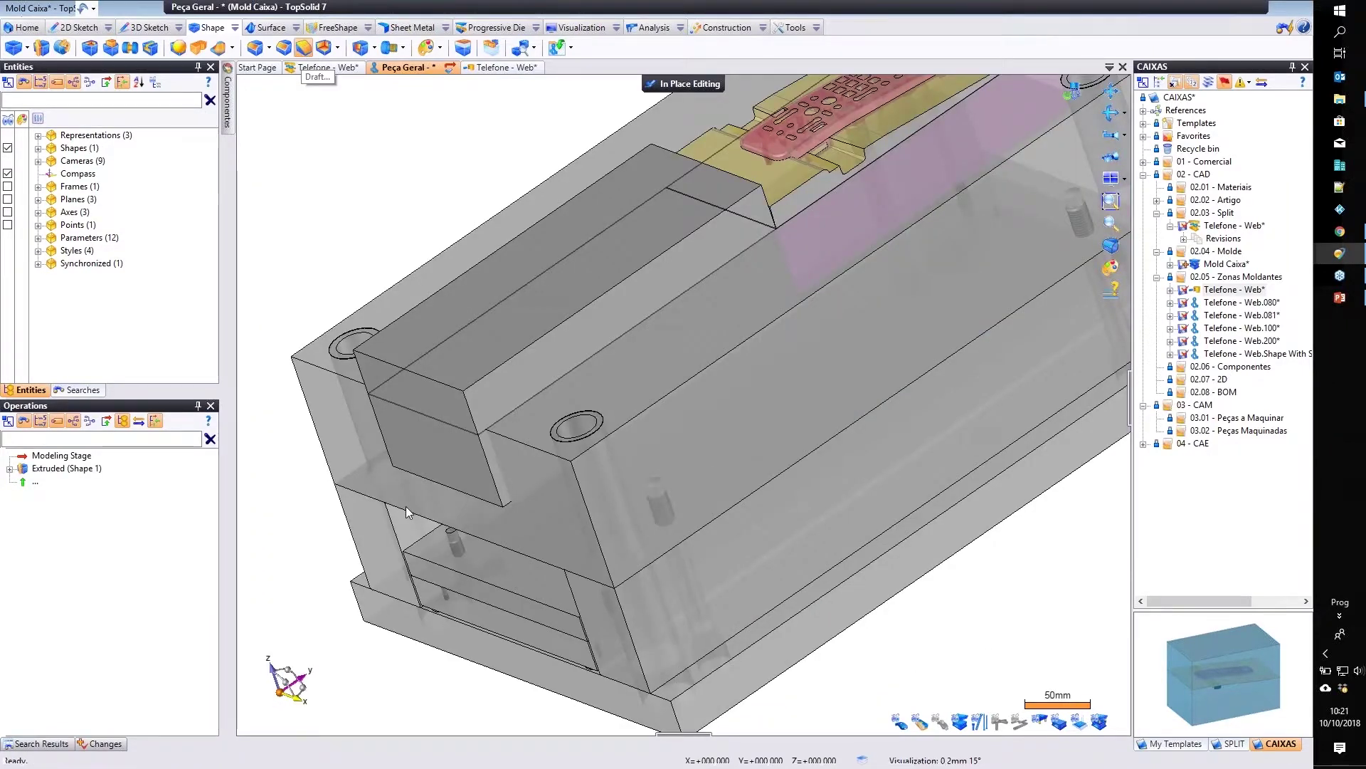
left_click(303, 48)
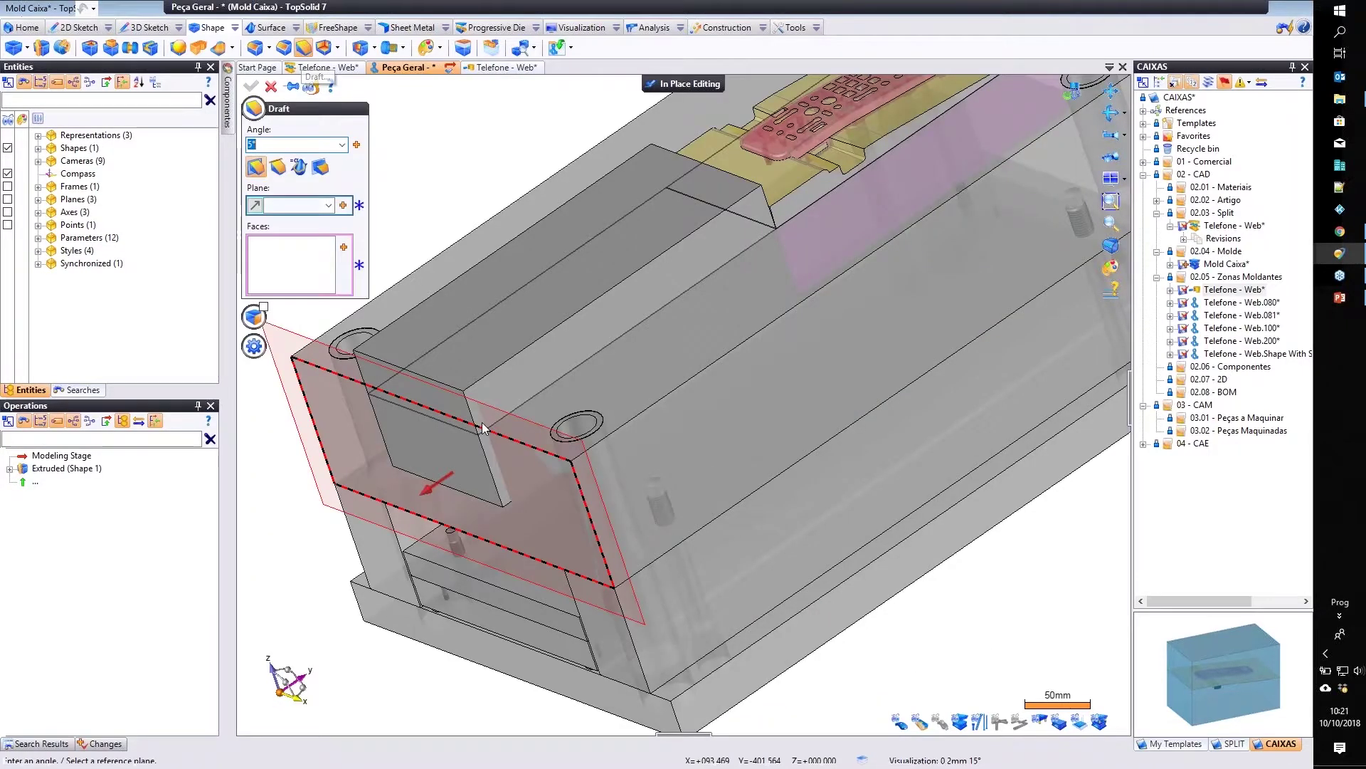
left_click(307, 206)
left_click(299, 219)
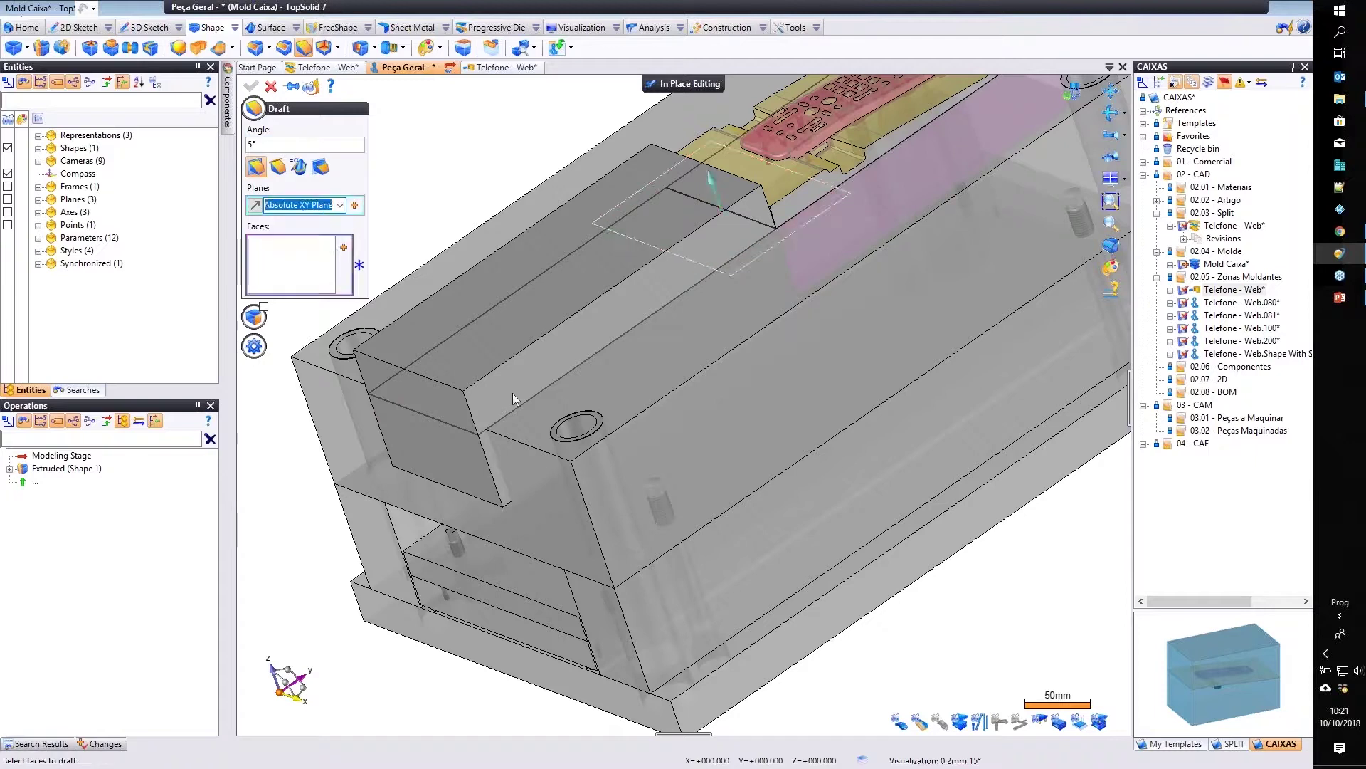
left_click(442, 405)
left_click(399, 388)
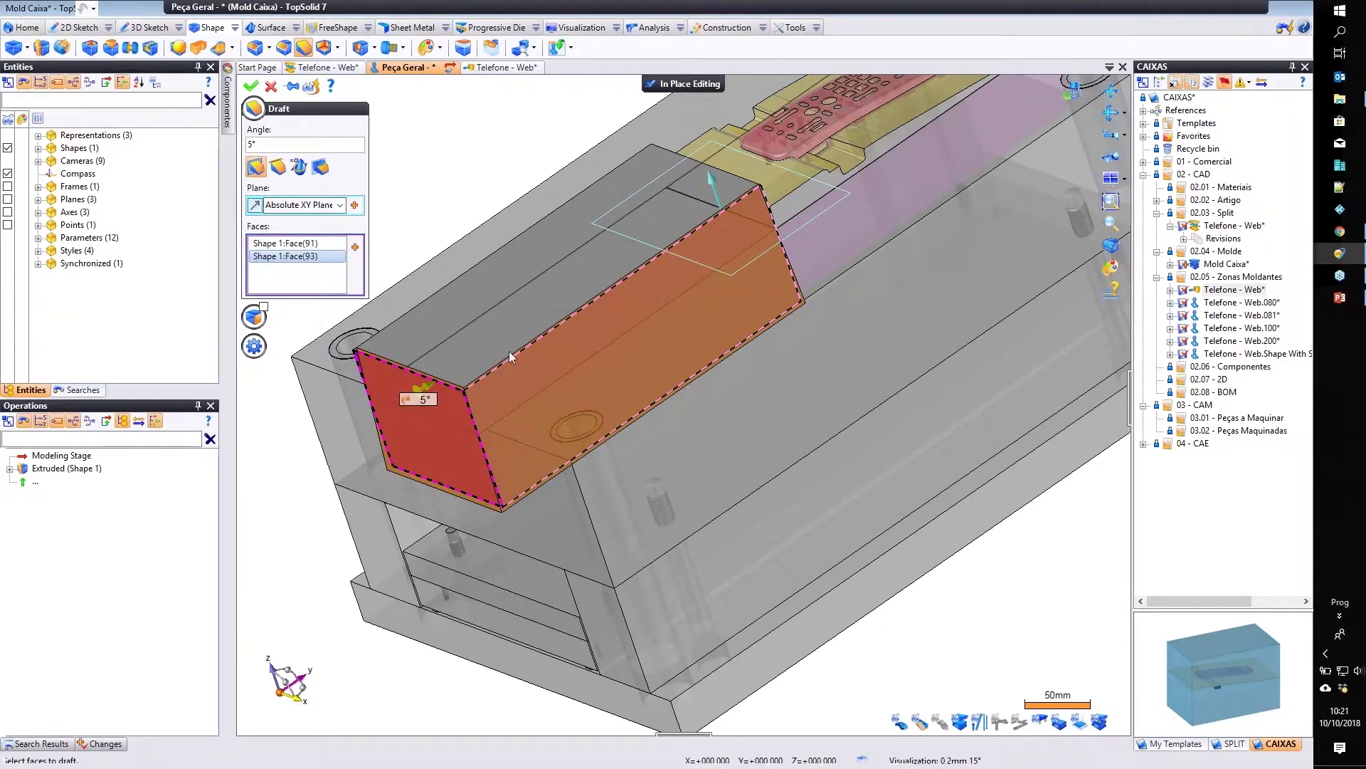
left_click(255, 205)
scroll(506, 274, "down", 4)
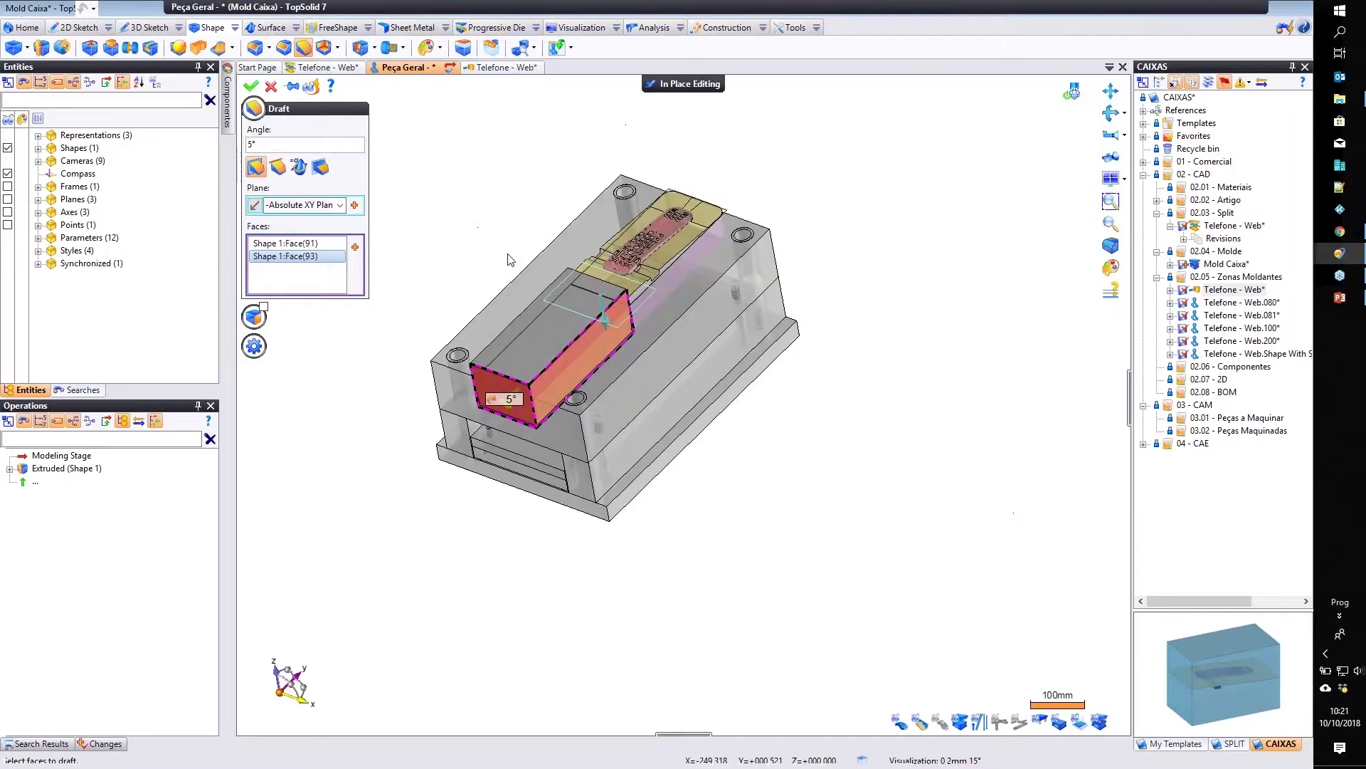
right_click(528, 410)
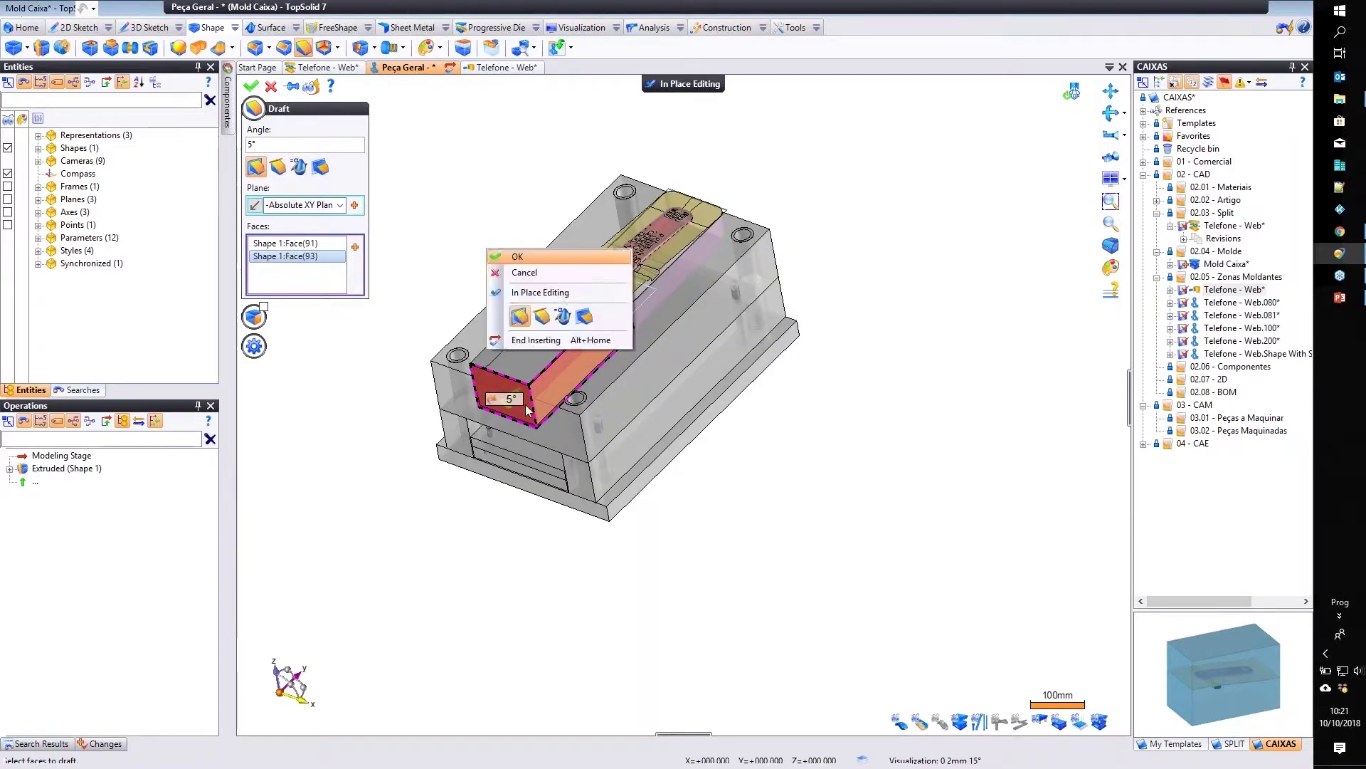
left_click(518, 257)
scroll(528, 417, "up", 4)
middle_click_drag(528, 417, 573, 448)
scroll(580, 436, "down", 2)
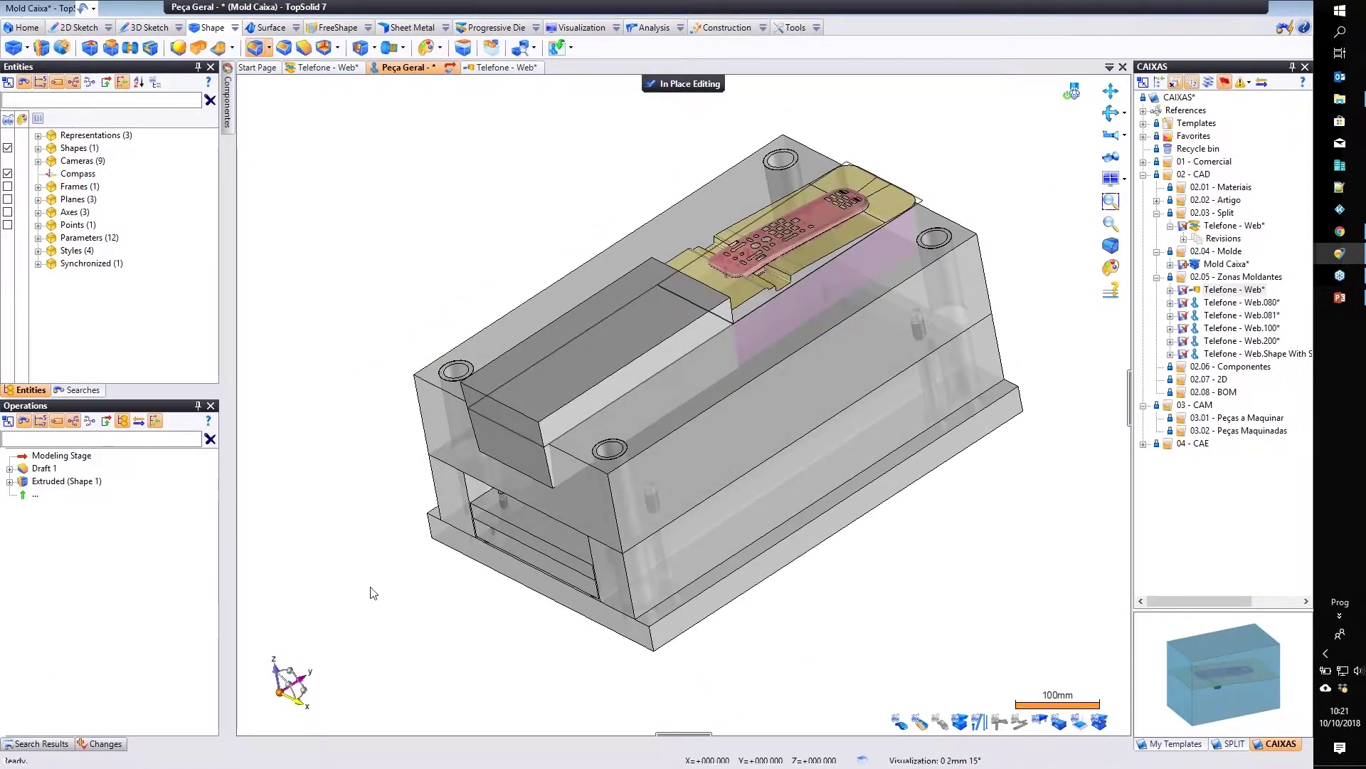
scroll(531, 543, "up", 4)
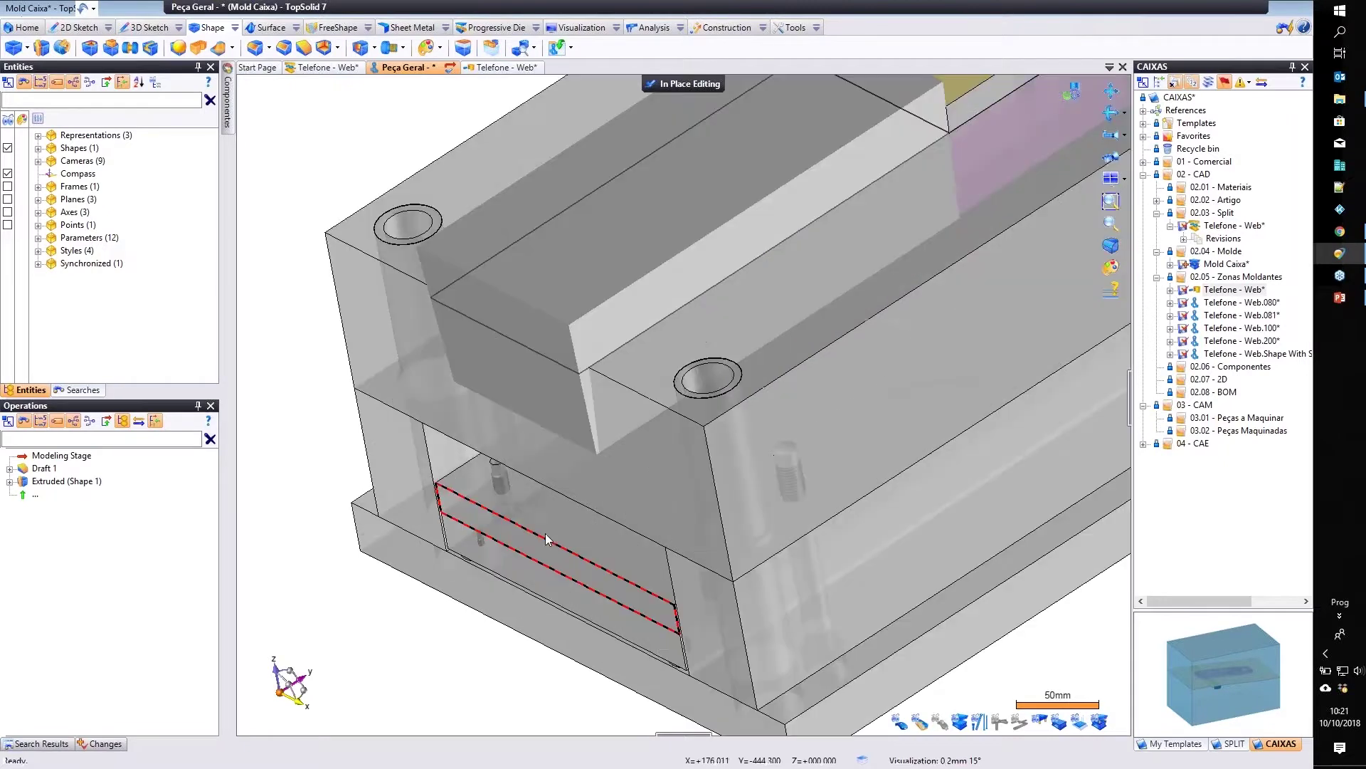
scroll(654, 79, "down", 4)
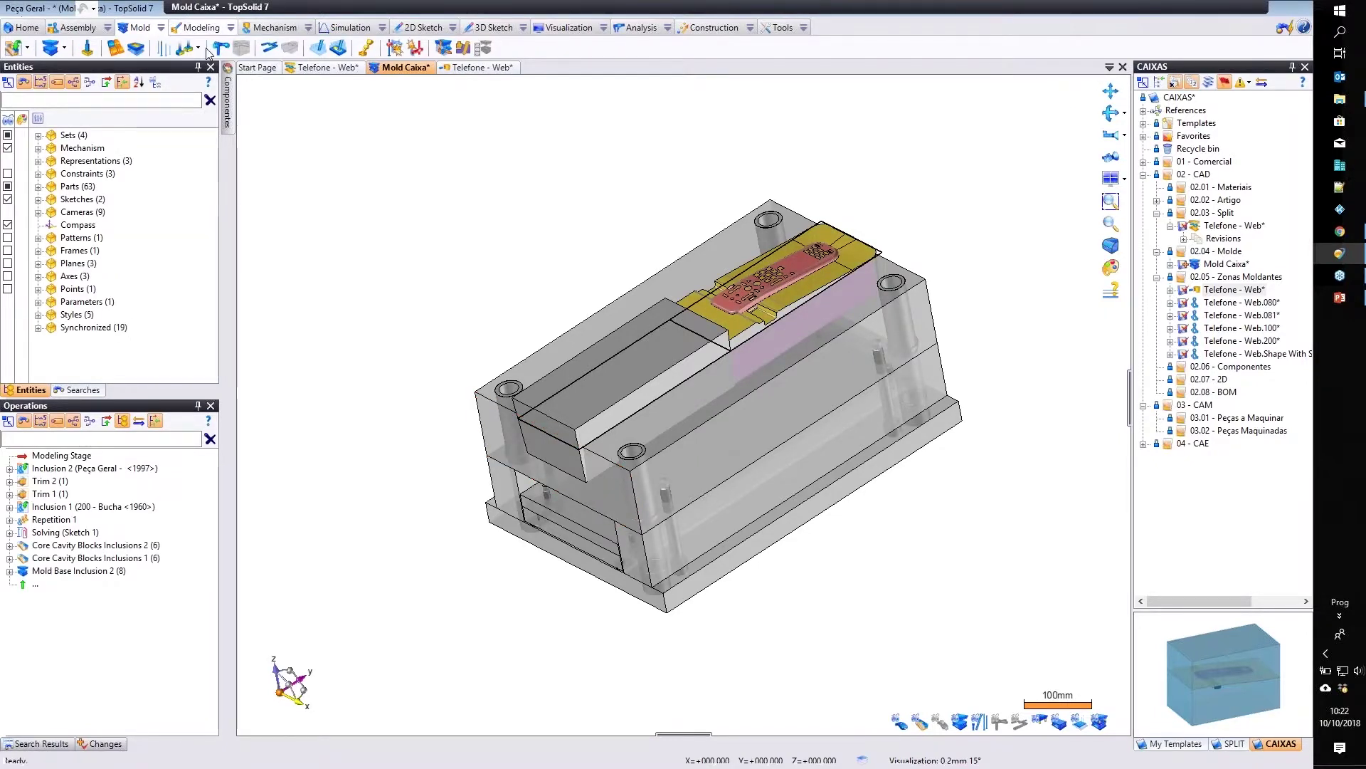
left_click(199, 27)
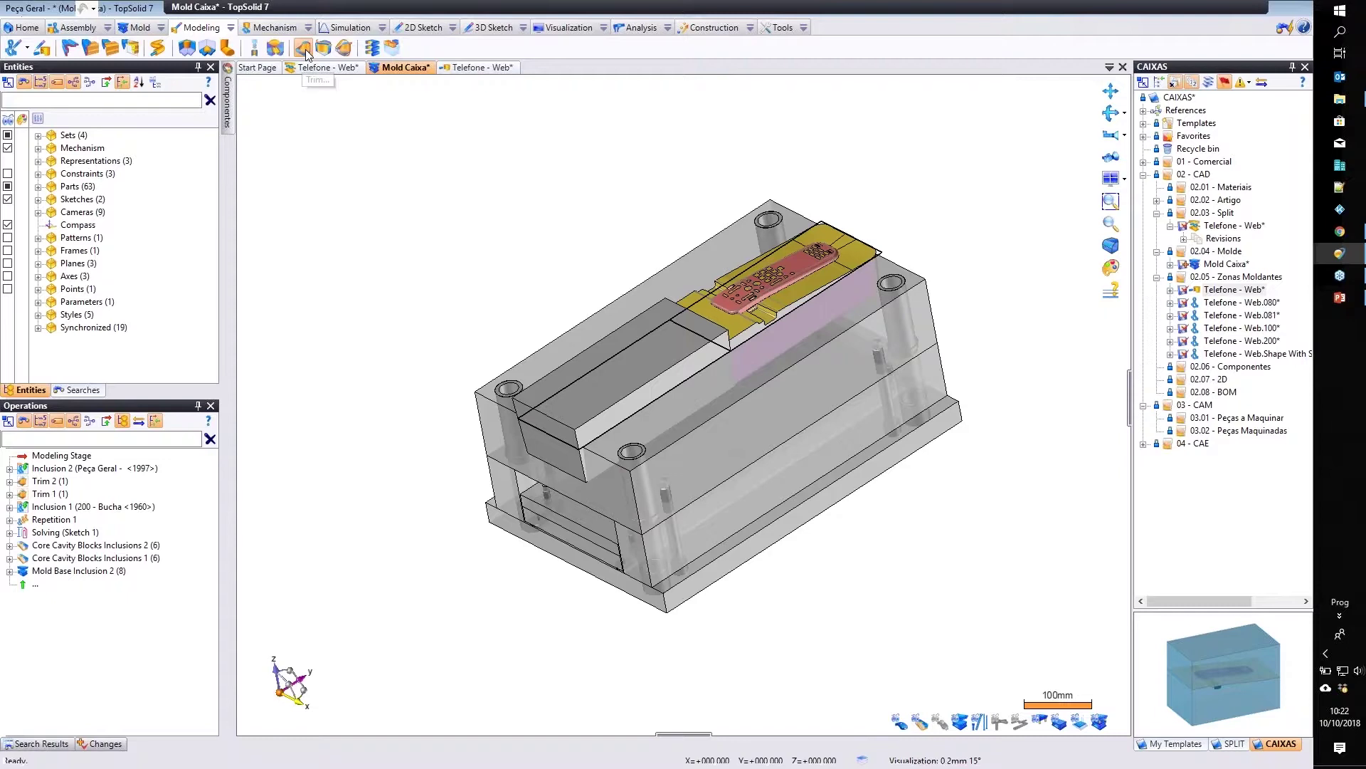
left_click(599, 316)
left_click(562, 404)
right_click(537, 264)
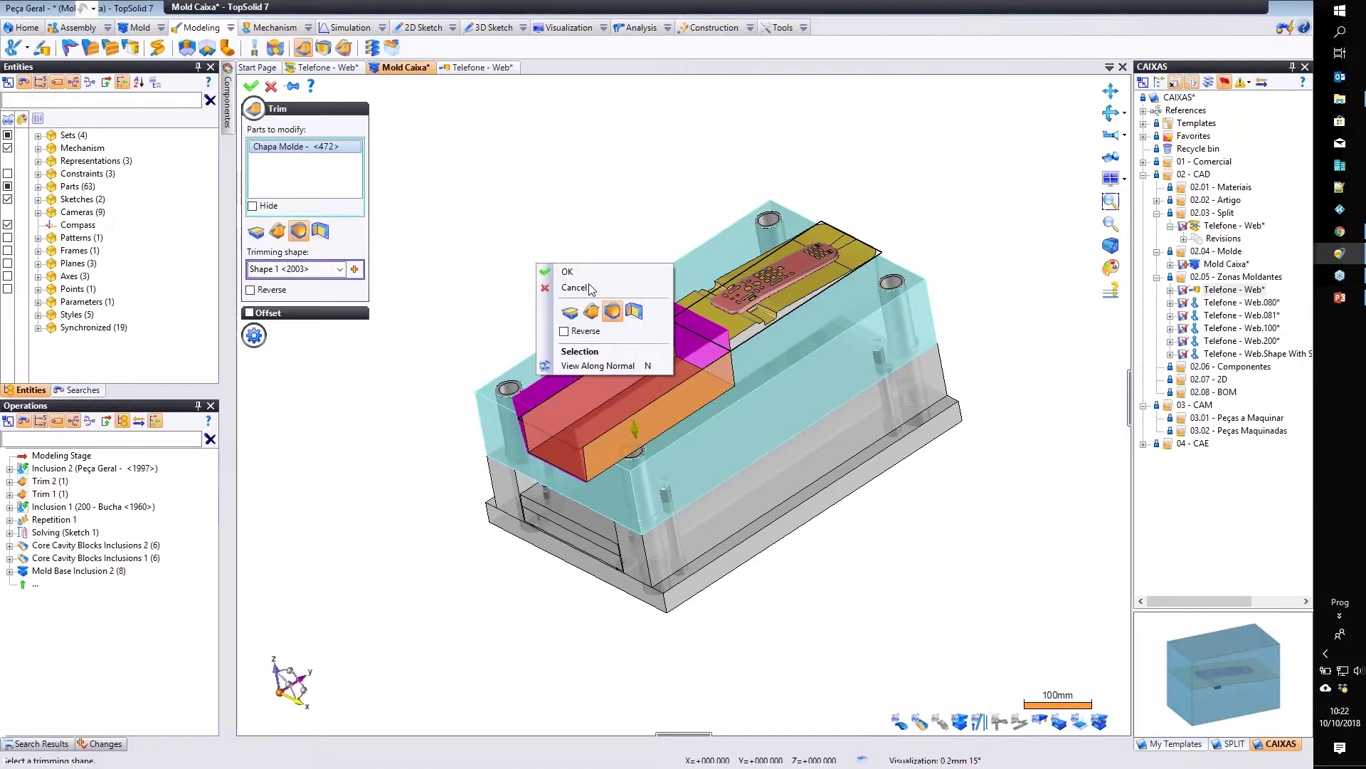
left_click(637, 431)
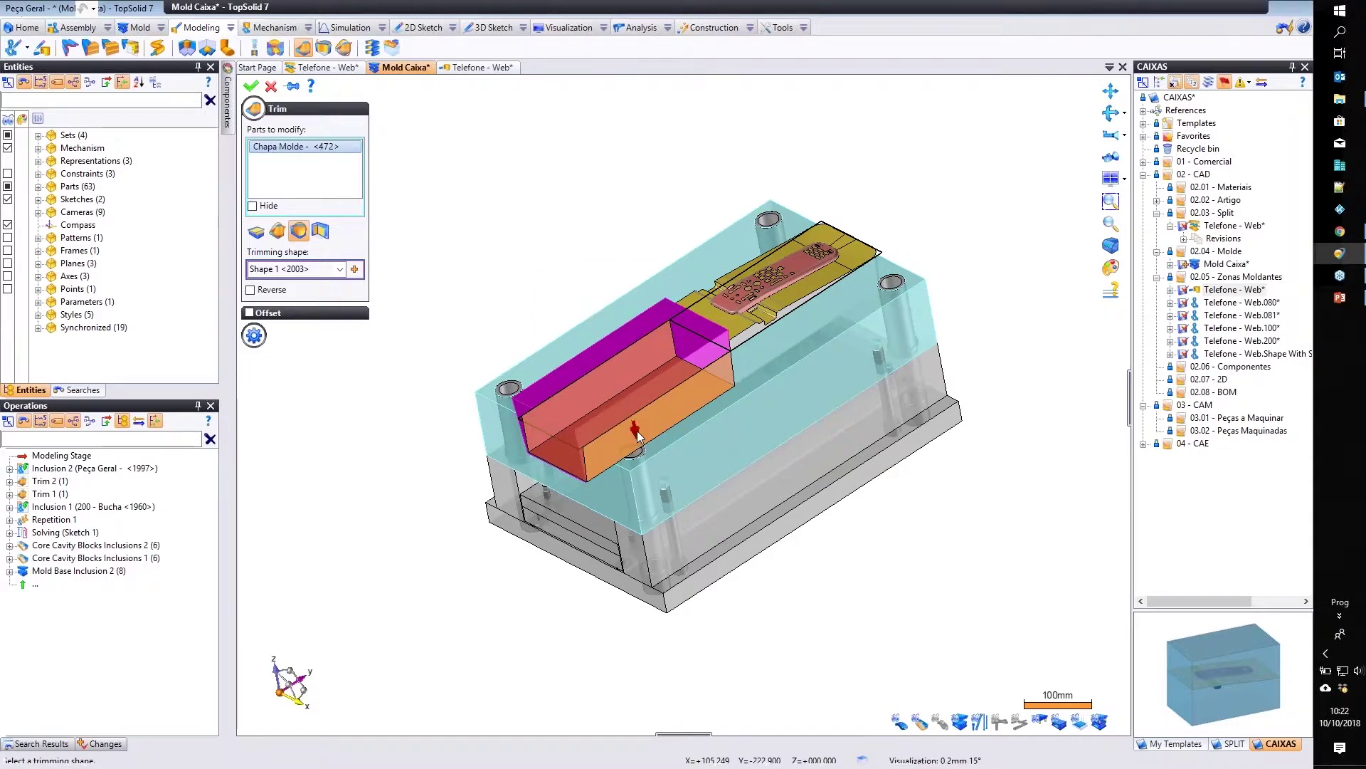
left_click(636, 432)
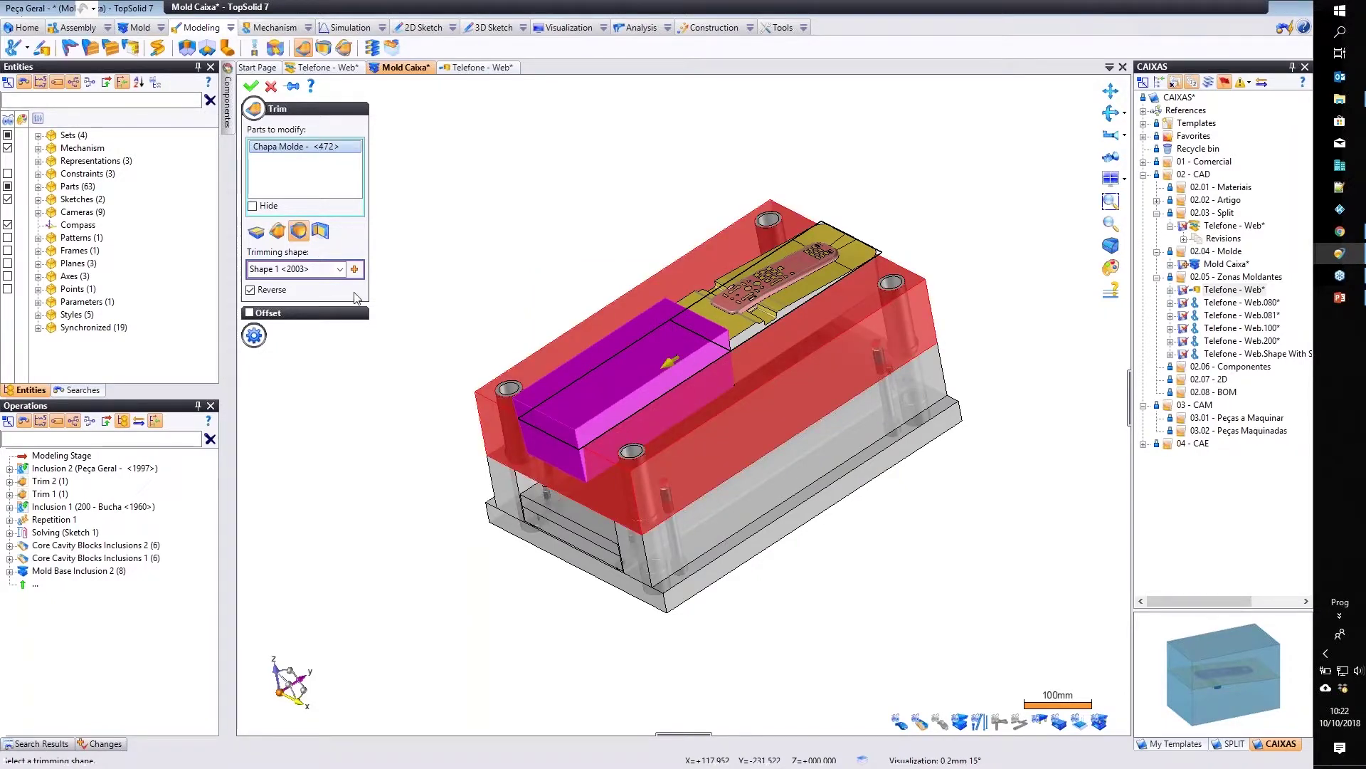
left_click(319, 269)
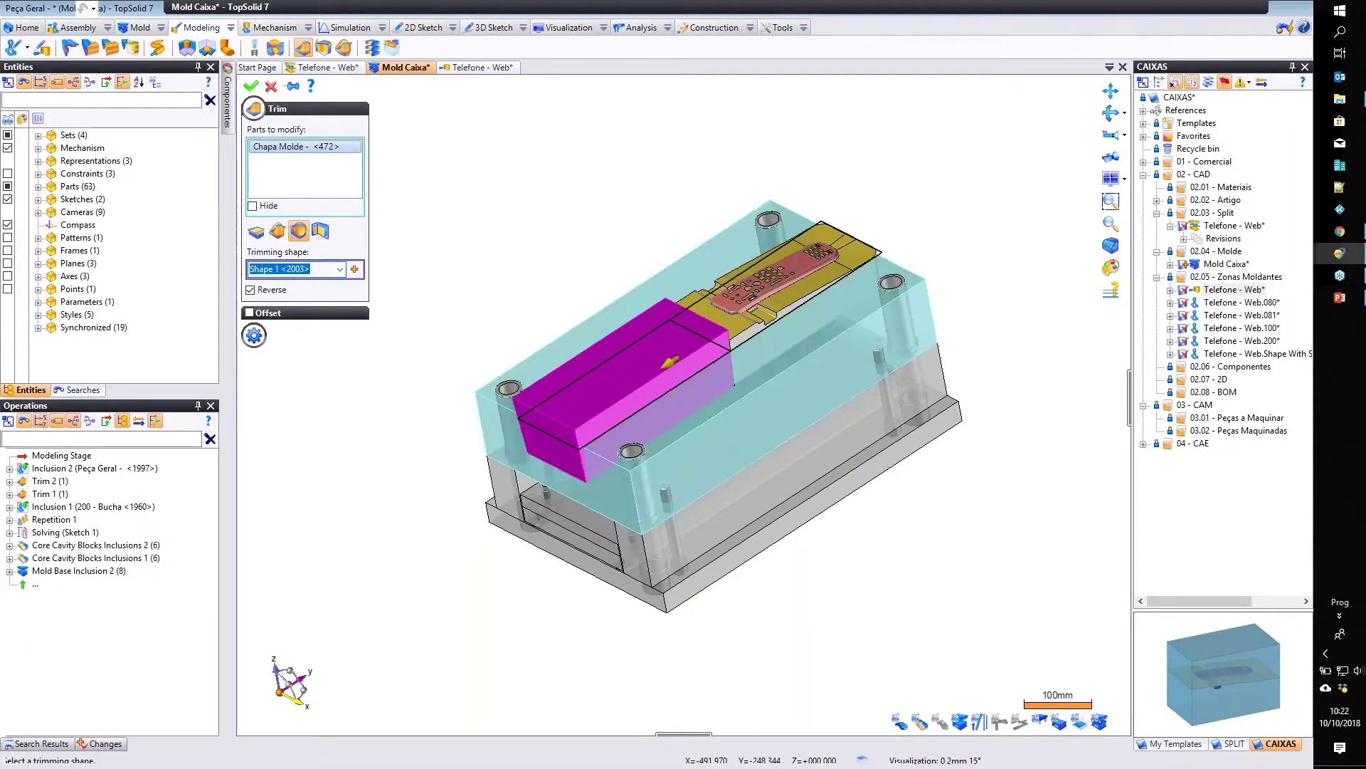
Trim the Chapa Molde plate around the insert using the new block as trimming shape, with Reverse enabled.
left_click(303, 51)
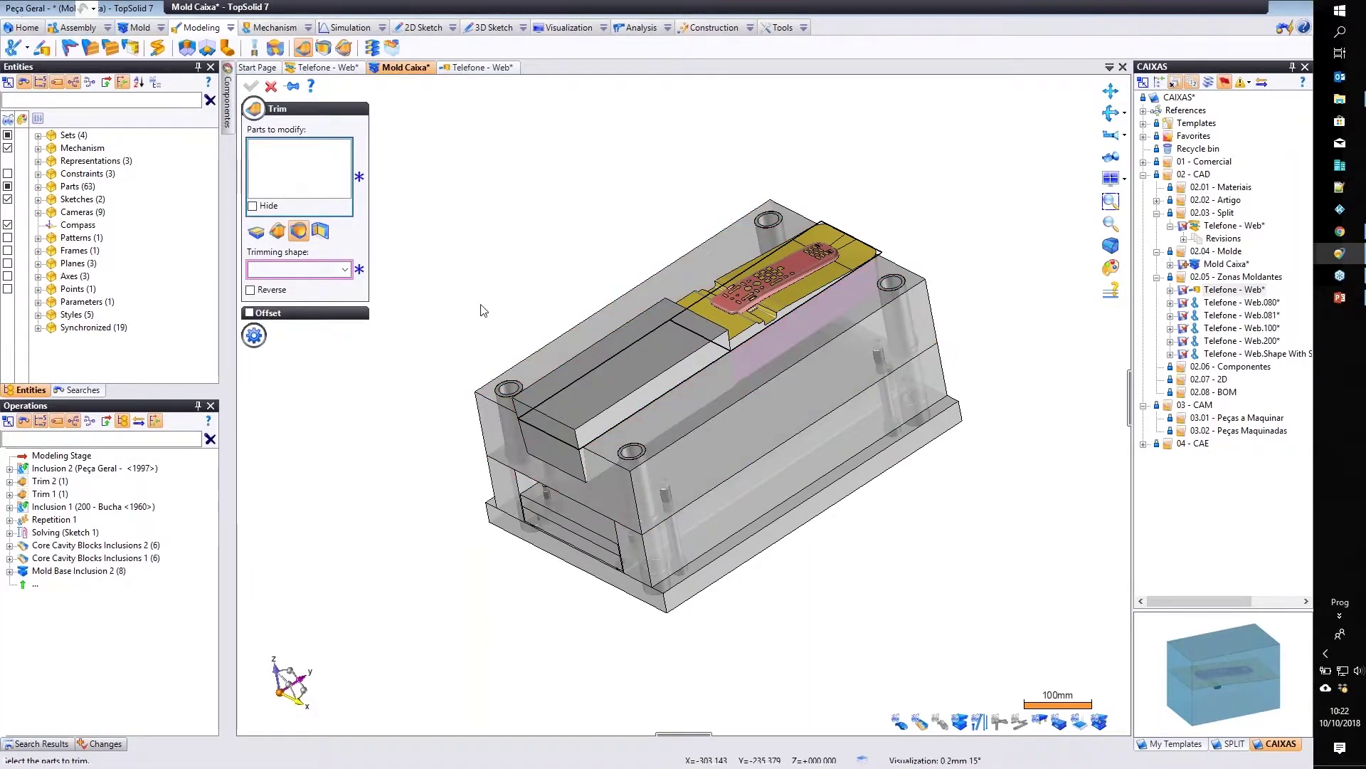
left_click(600, 331)
left_click(296, 272)
left_click(612, 350)
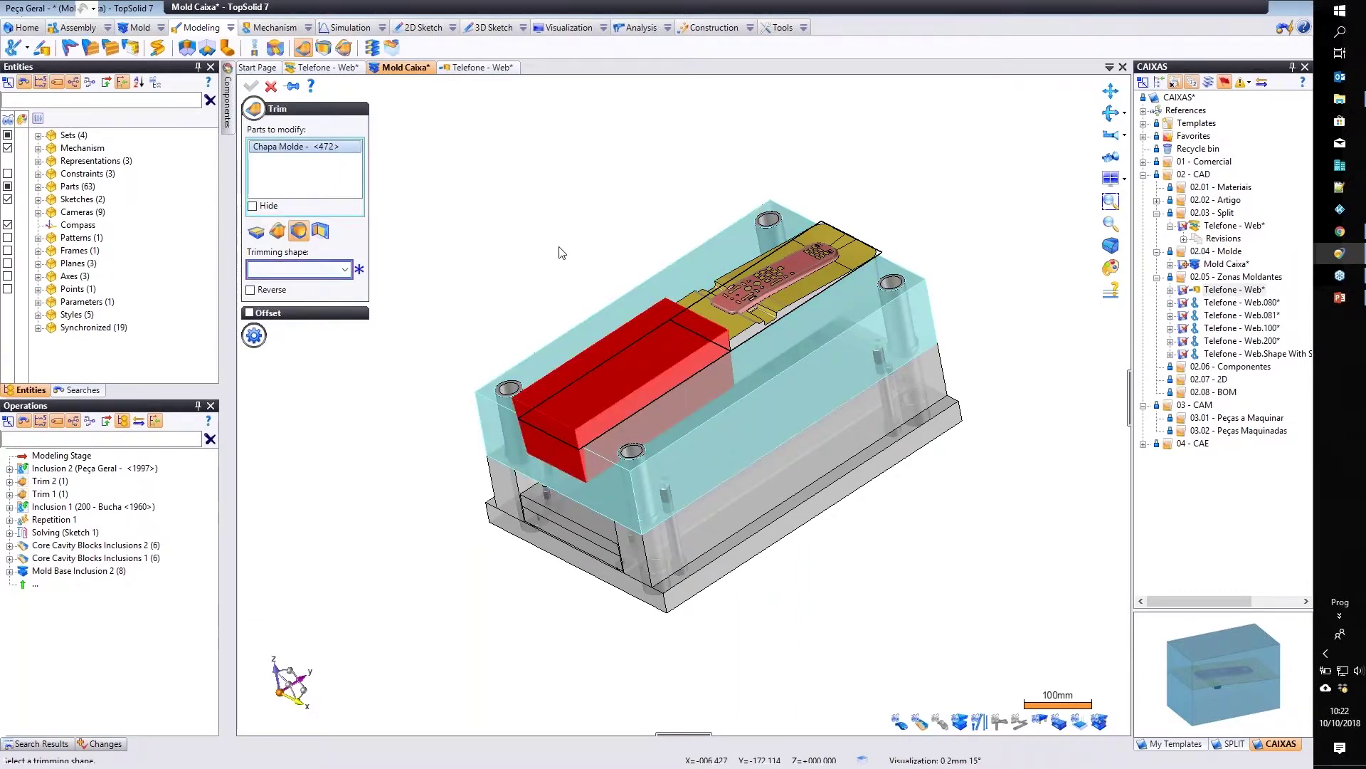
left_click(634, 429)
right_click(553, 227)
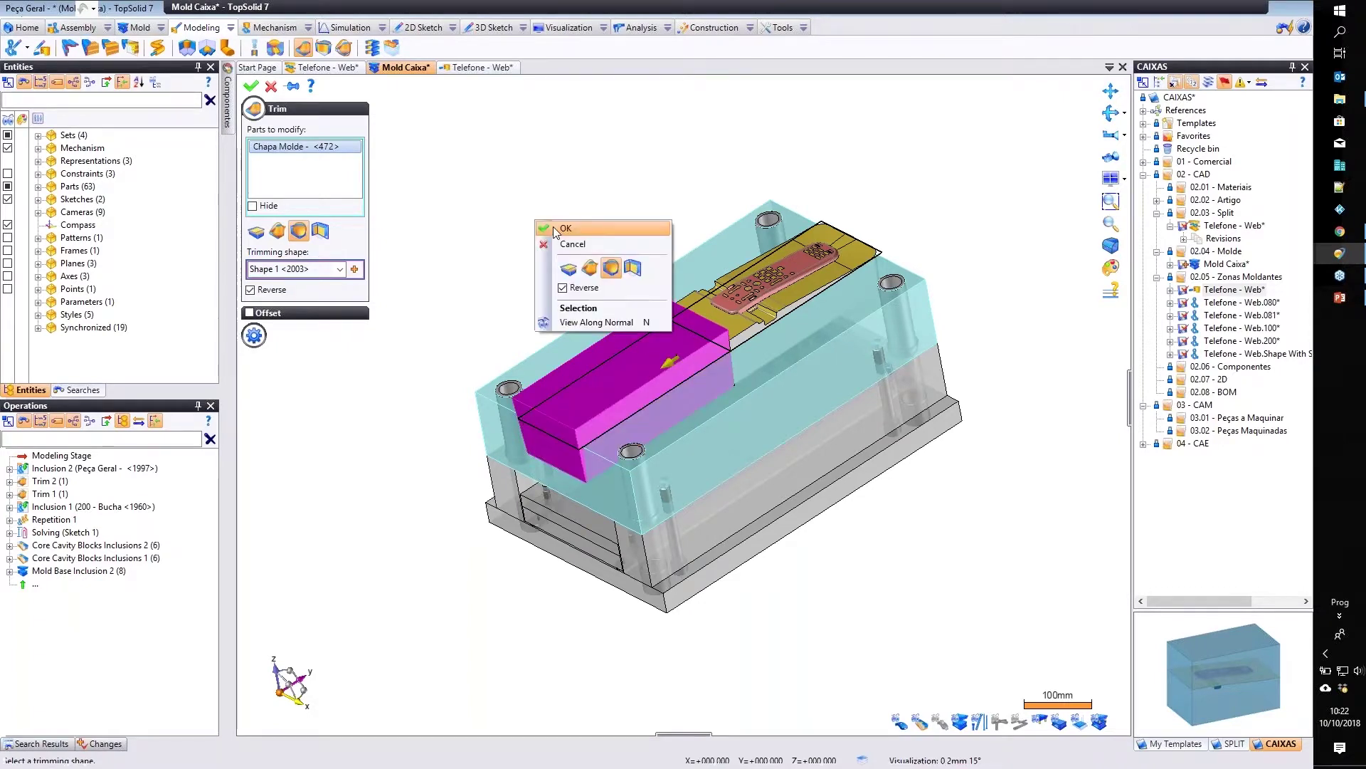
left_click(562, 228)
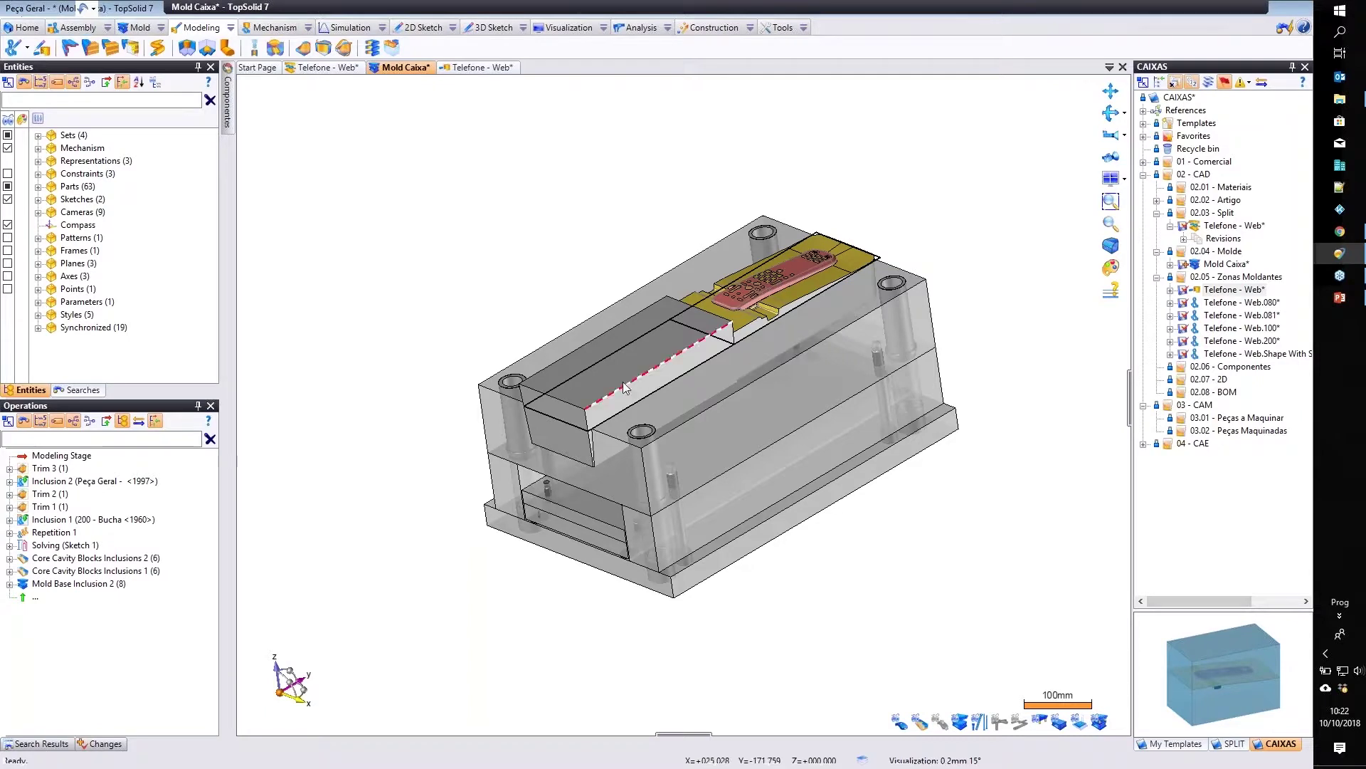
Assign the new Peça Geral block to the B Side and Block sets.
right_click(660, 446)
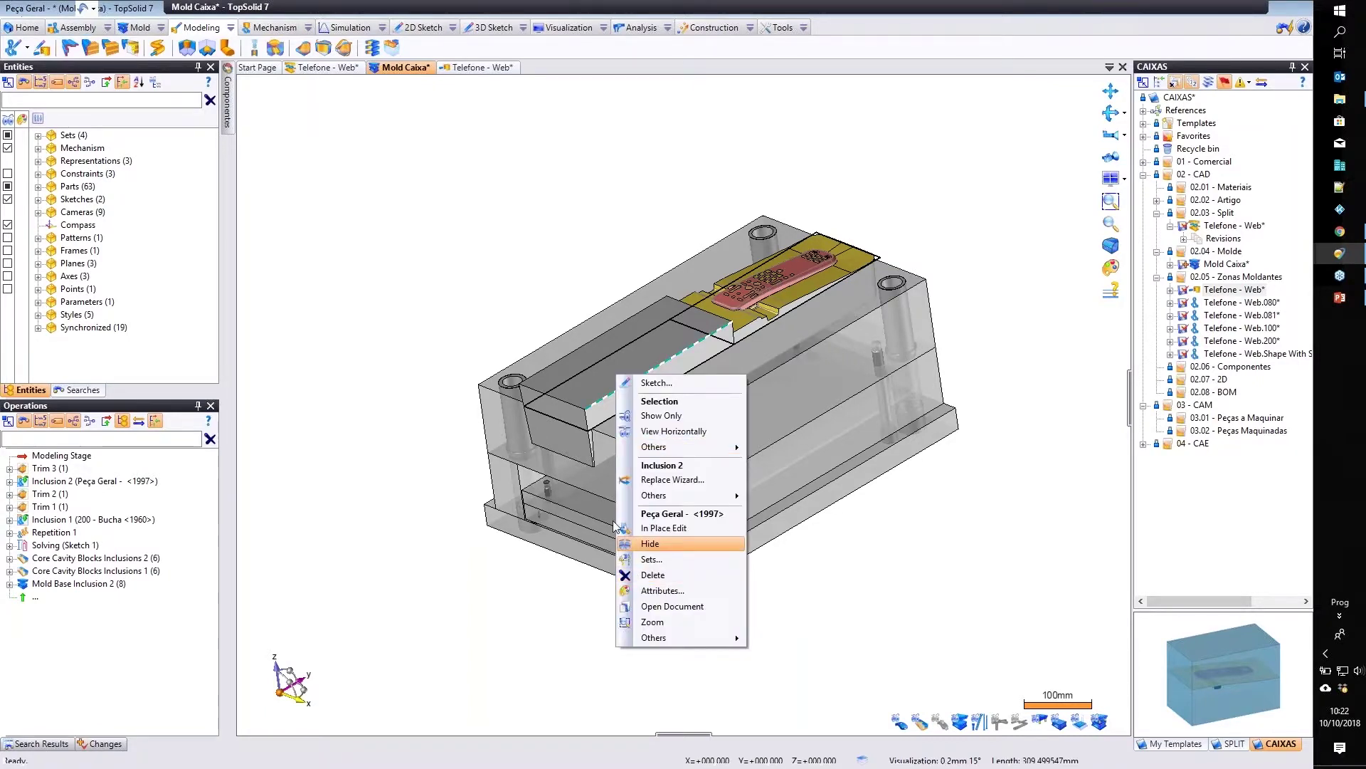
left_click(651, 560)
left_click(281, 276)
left_click(281, 328)
right_click(539, 208)
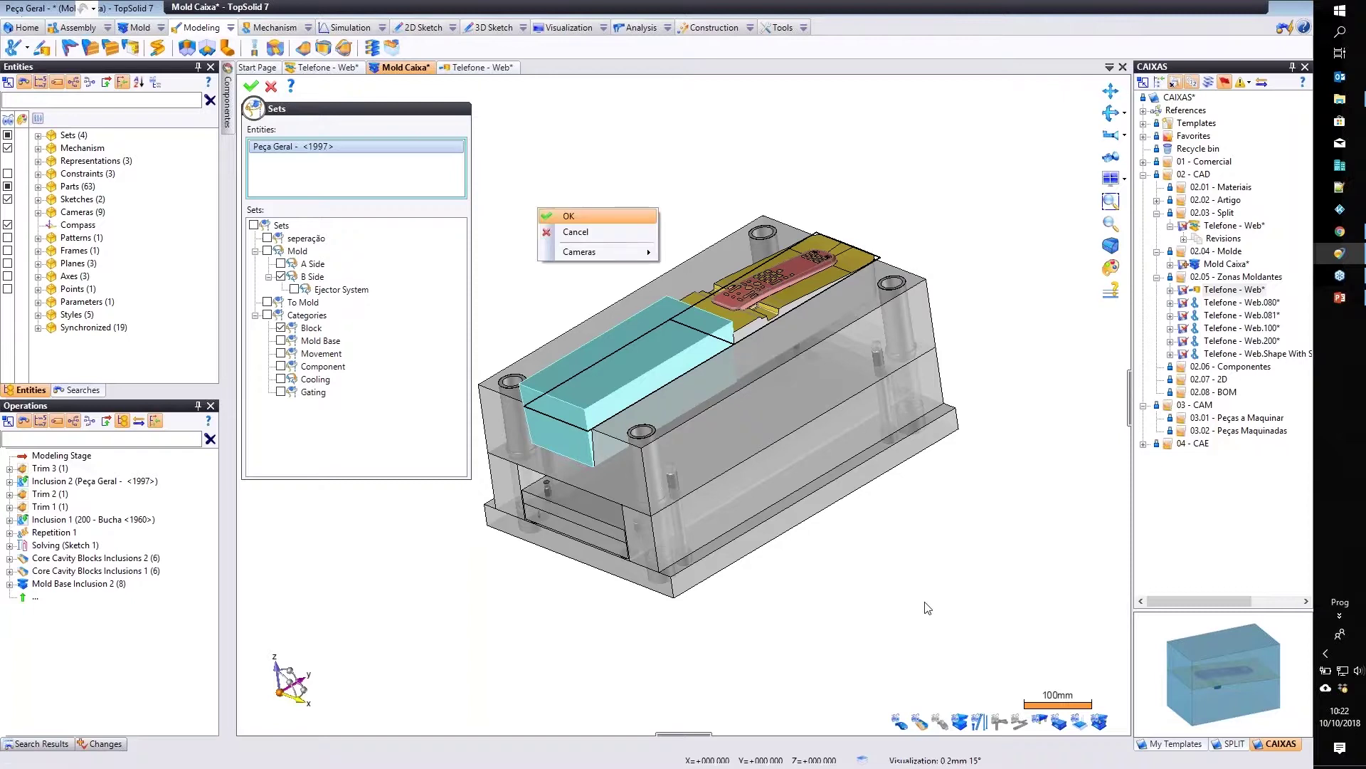
Apply the BOM properties of the 200 - Bucha insert to the new Peça Geral block.
left_click(161, 29)
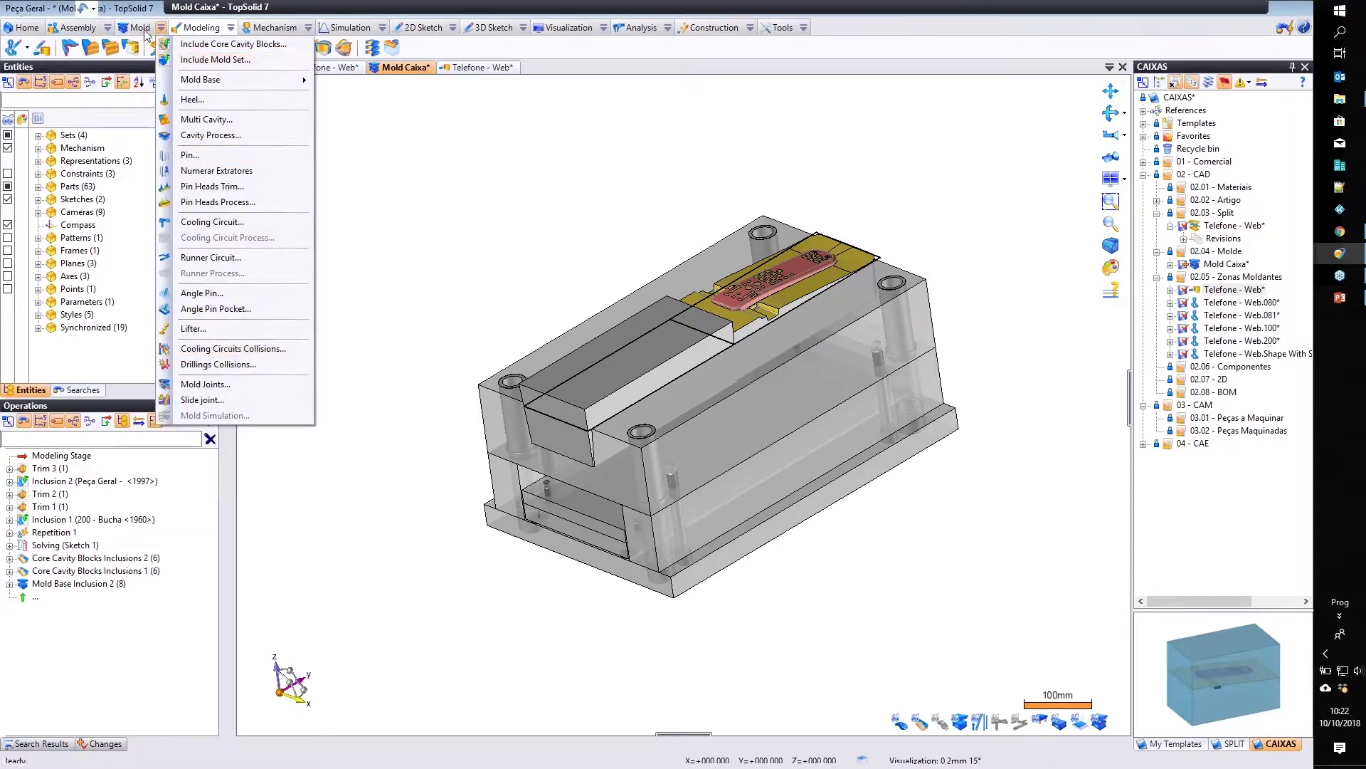
left_click(229, 25)
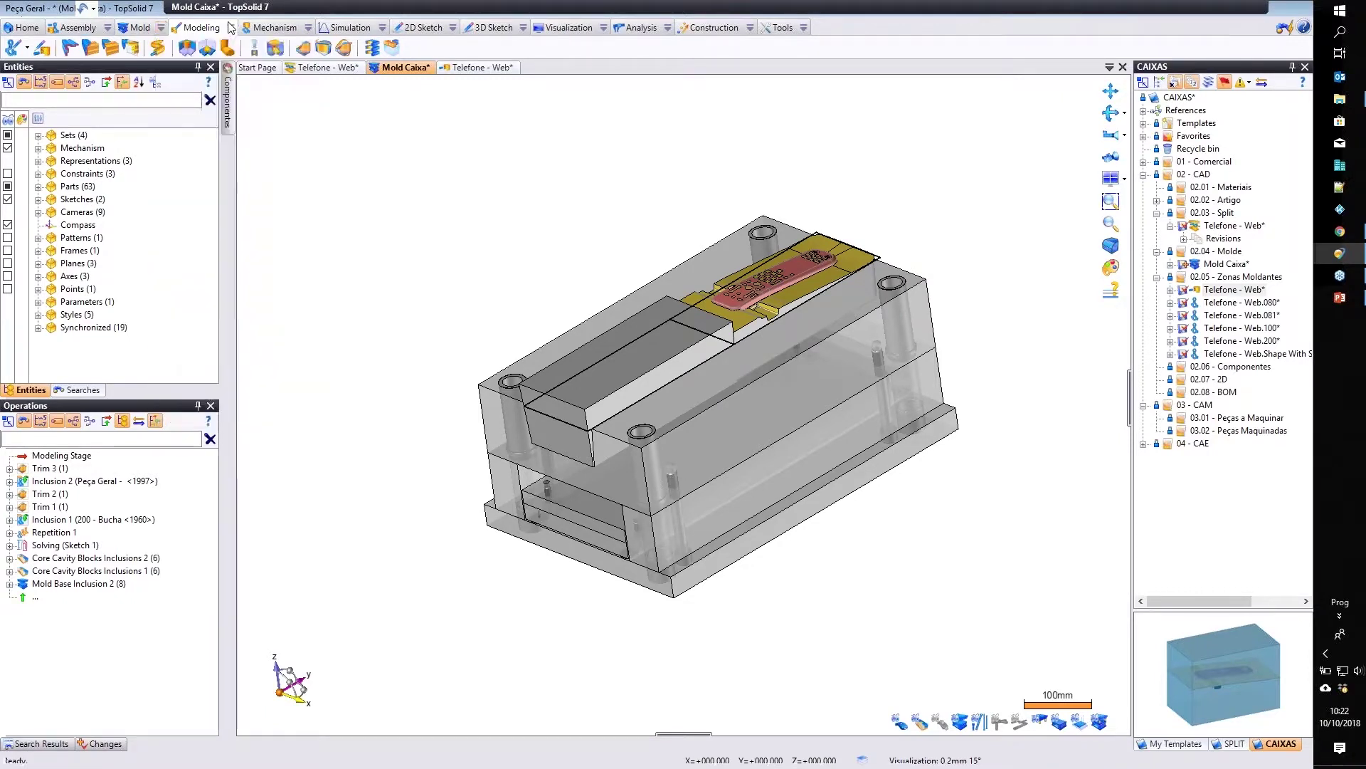
left_click(230, 27)
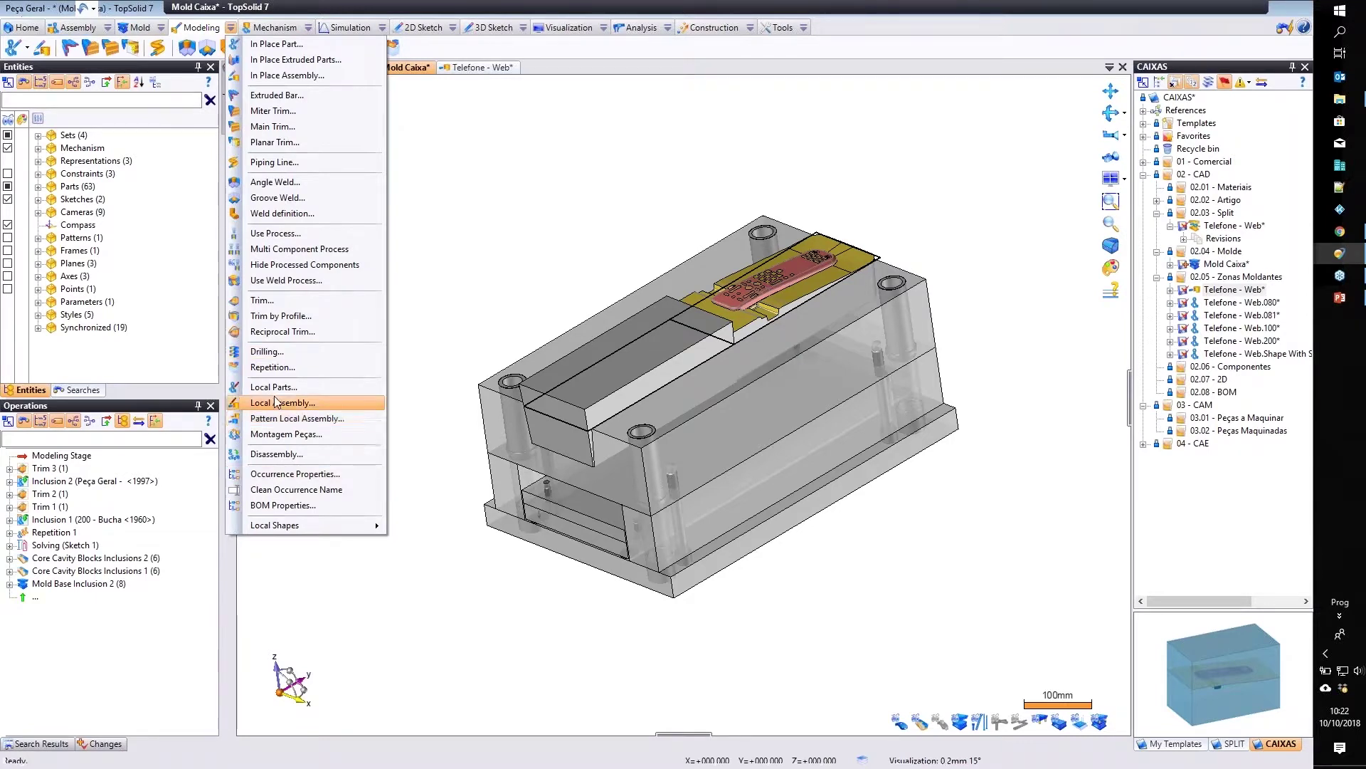
left_click(279, 505)
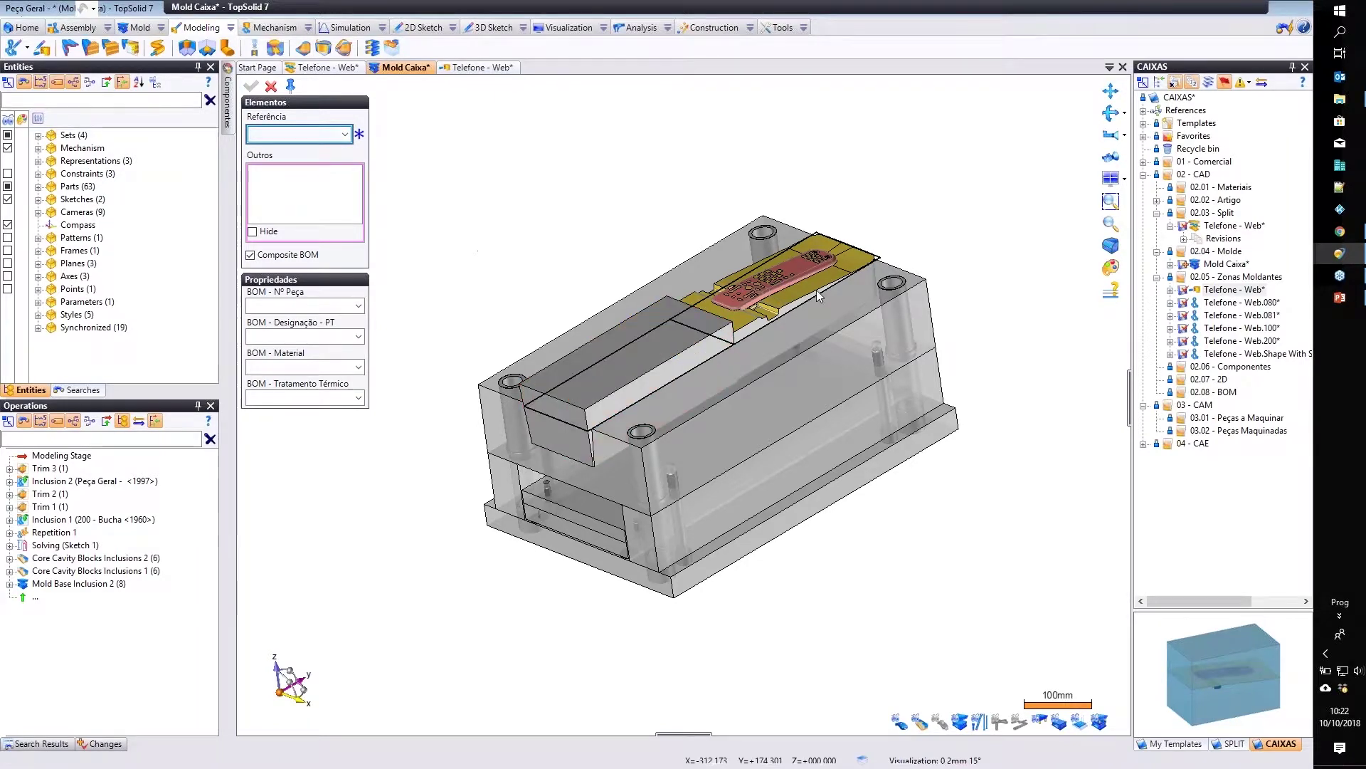
left_click(749, 304)
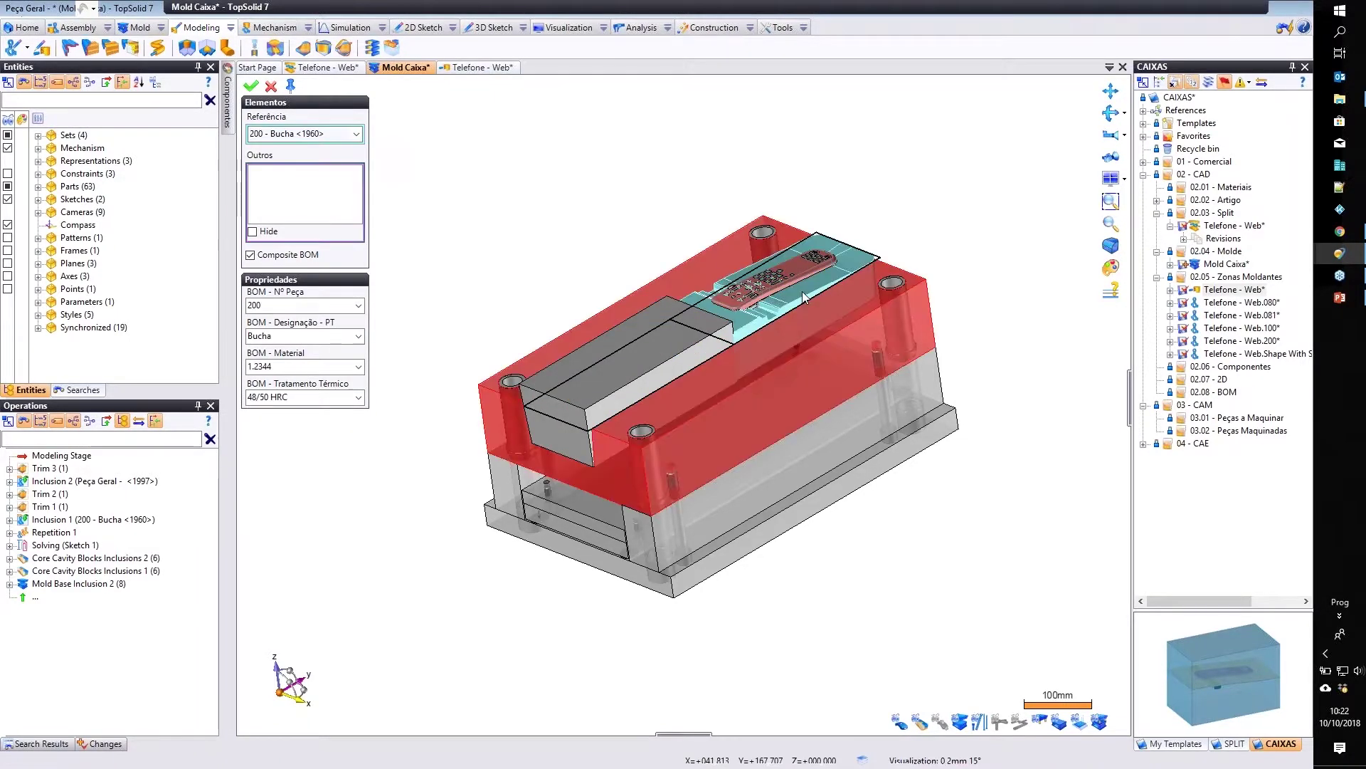
left_click(599, 377)
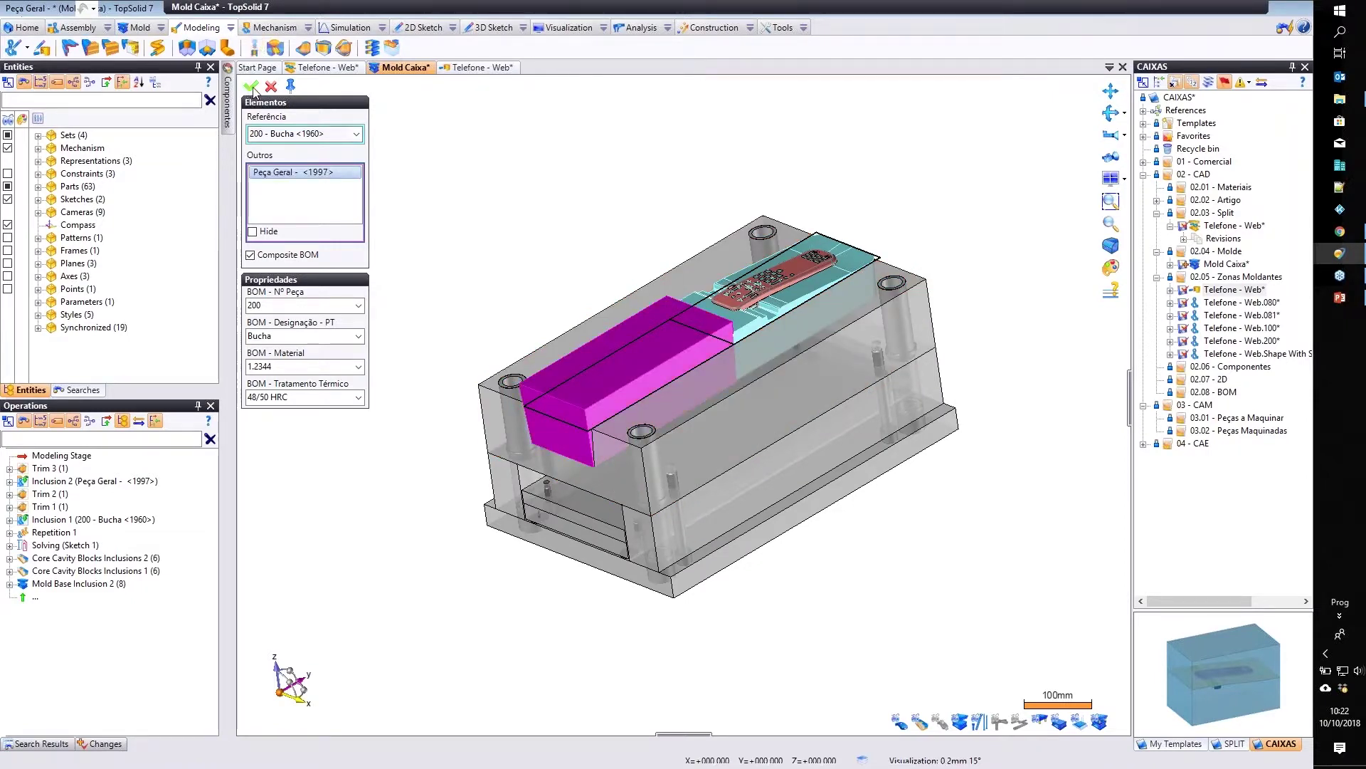
left_click(251, 86)
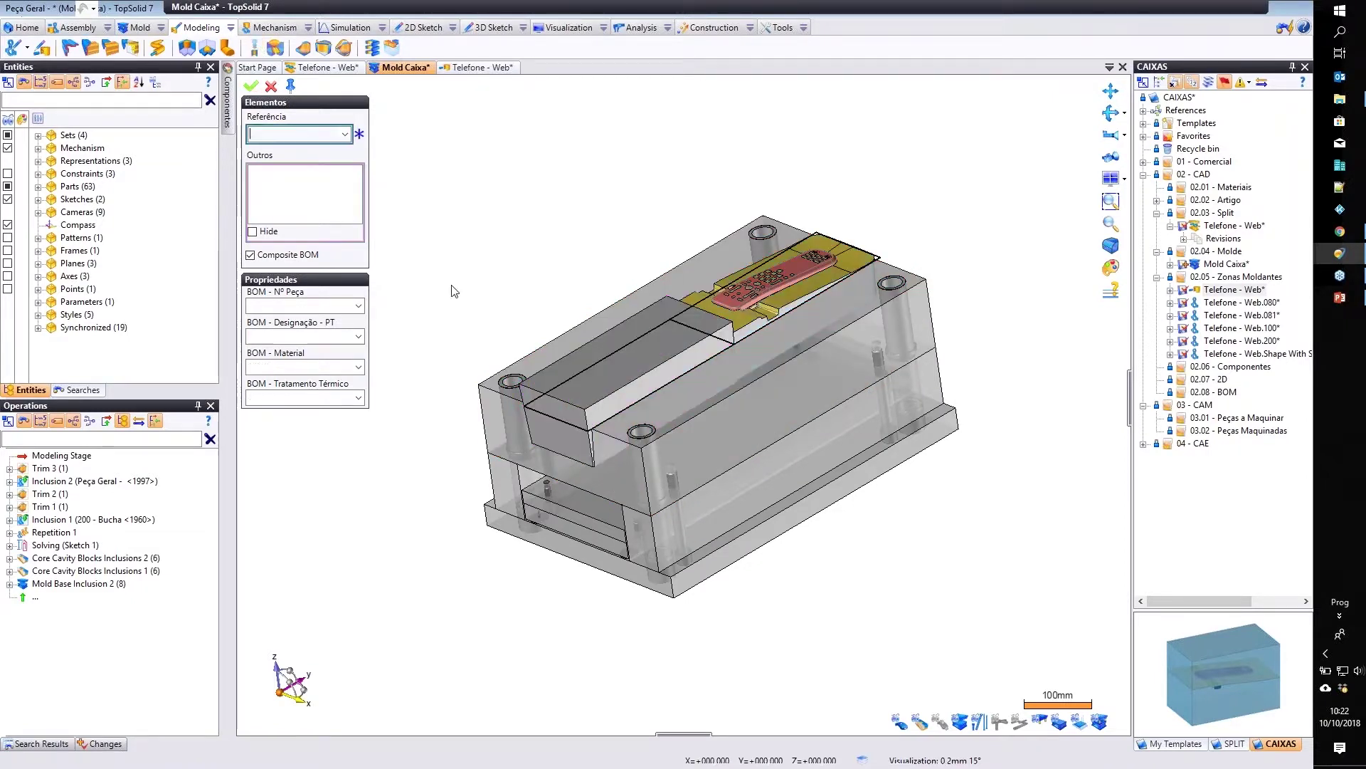
left_click(271, 86)
Set the BOM part number of the new block to 201.
left_click(230, 27)
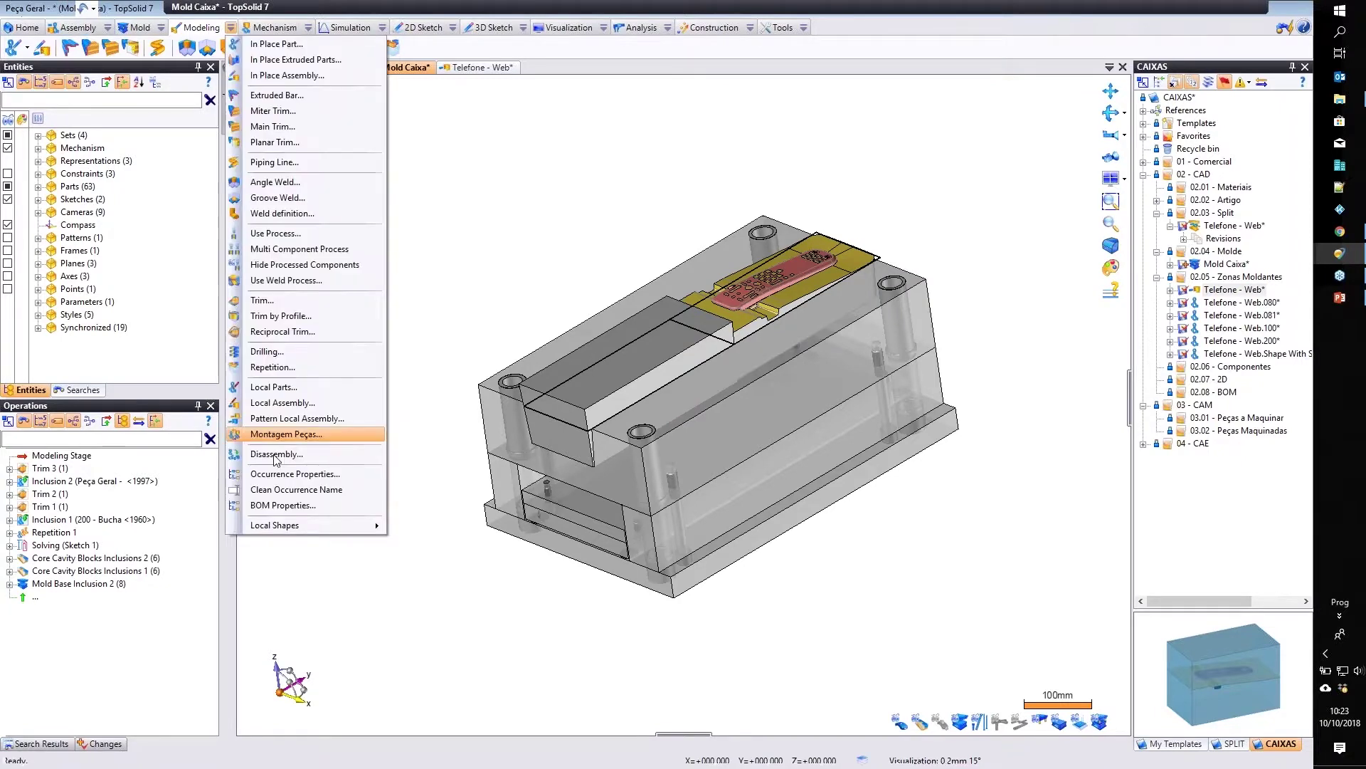
left_click(558, 412)
double_click(254, 305)
type("201")
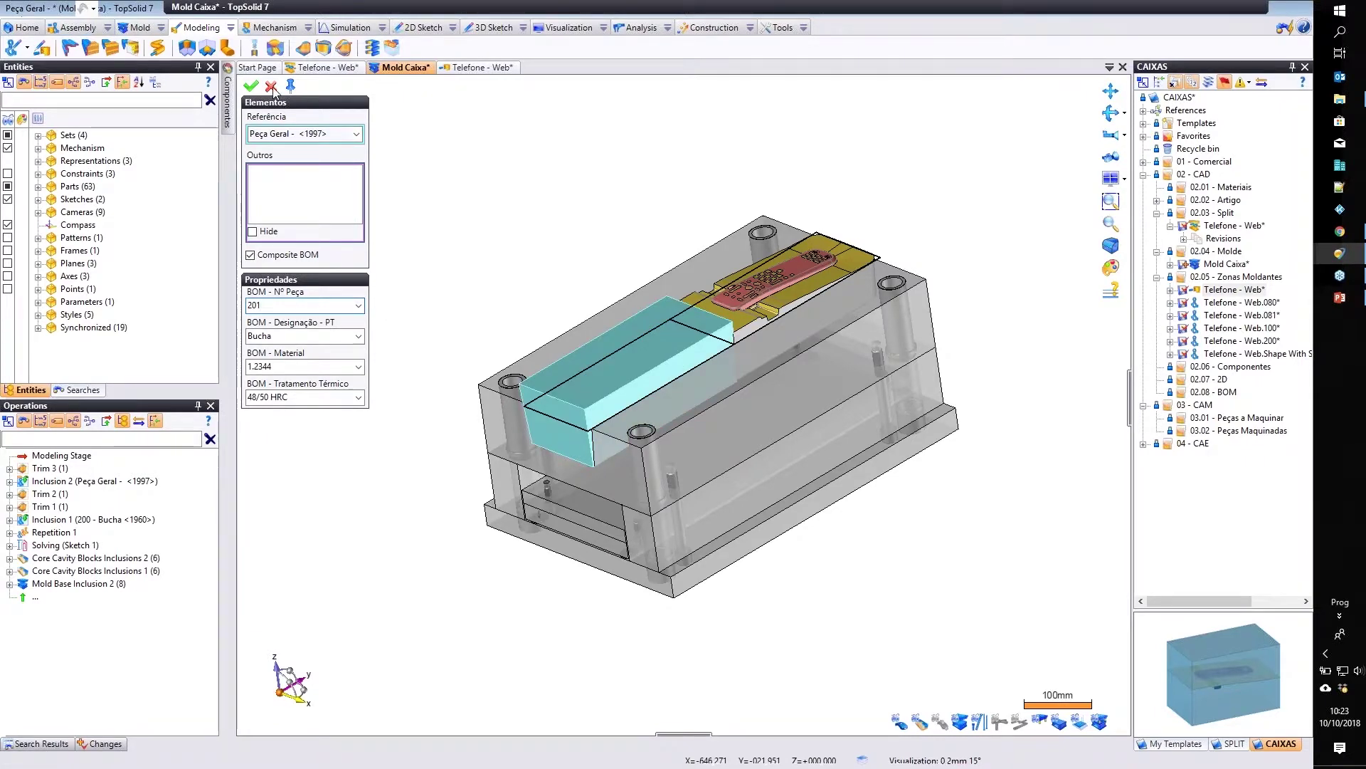
key("Return")
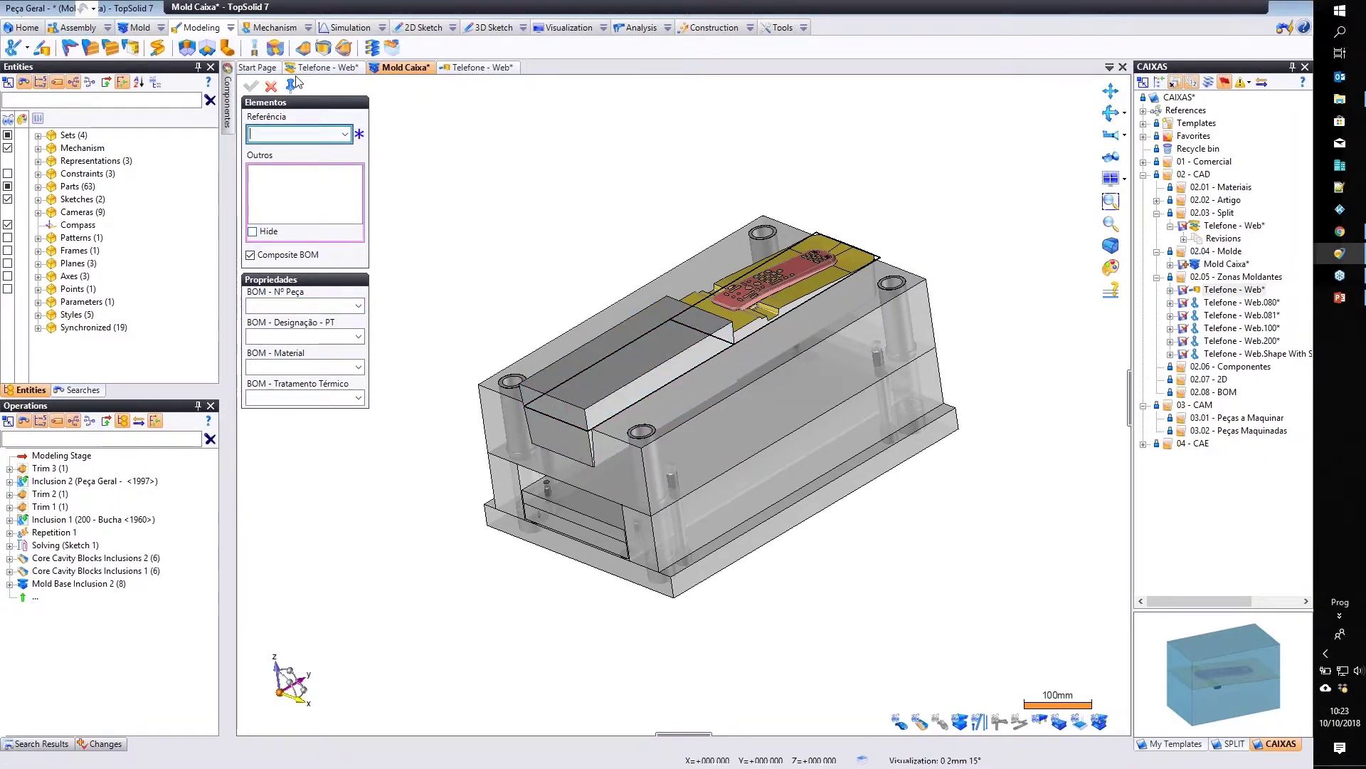
left_click(273, 86)
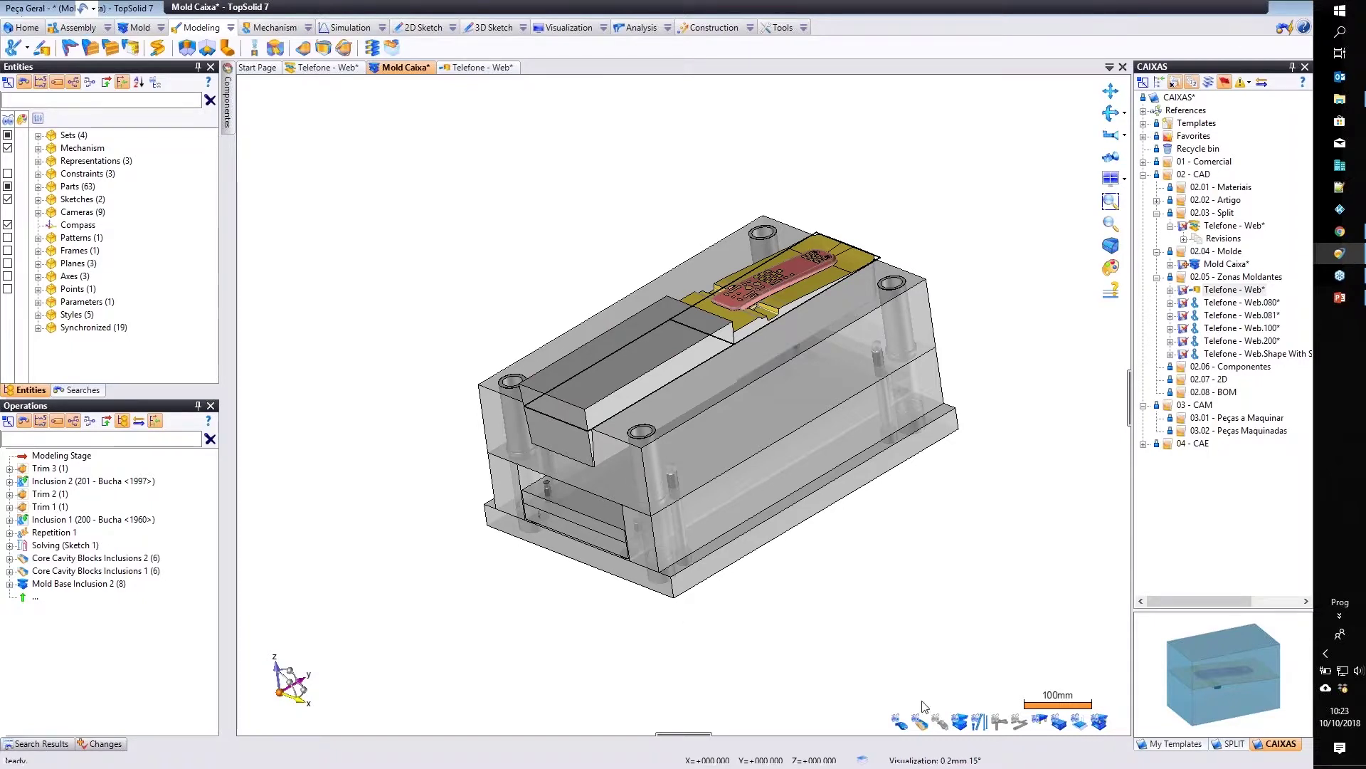
Edit the 201 - Bucha block in place and fillet its two outer vertical end edges with a 20 mm radius.
middle_click_drag(707, 407, 541, 384)
left_click(225, 55)
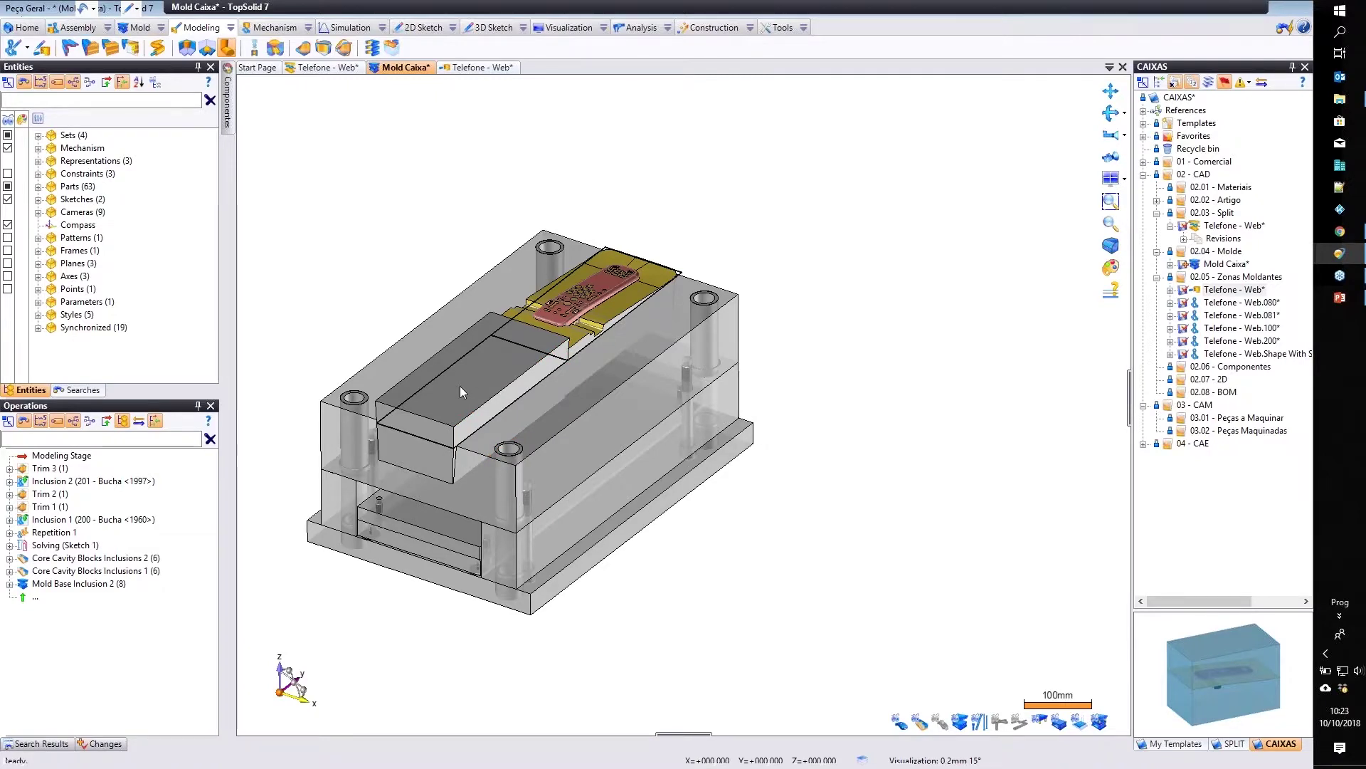
left_click(460, 386)
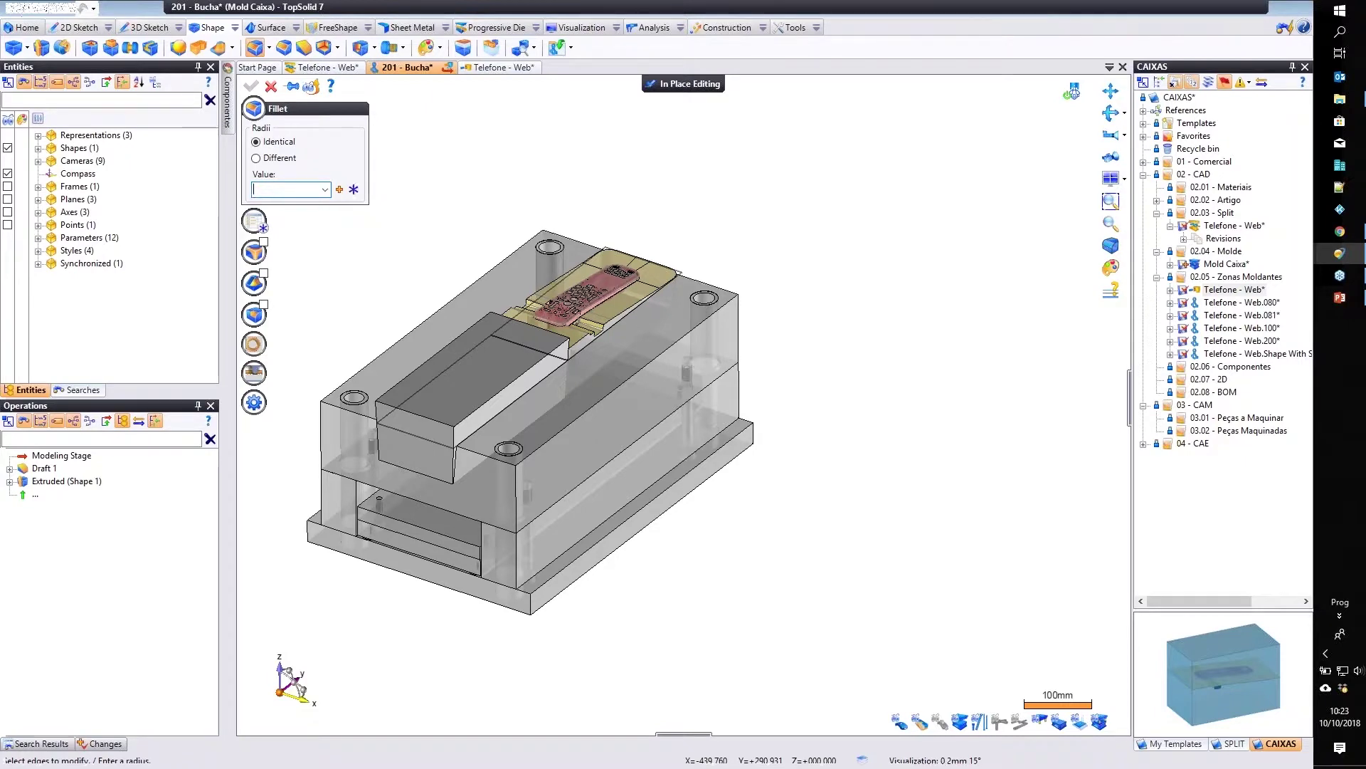
type("20")
left_click(454, 444)
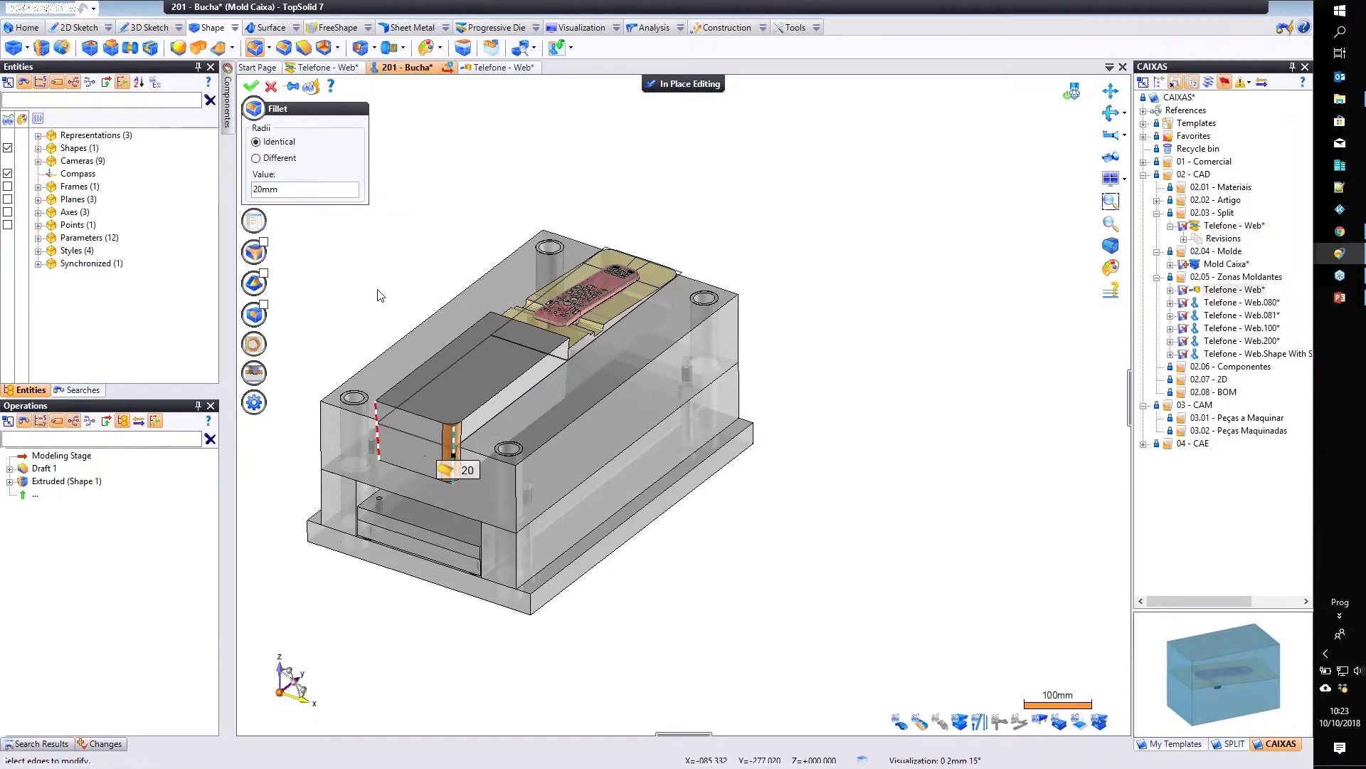
right_click(403, 484)
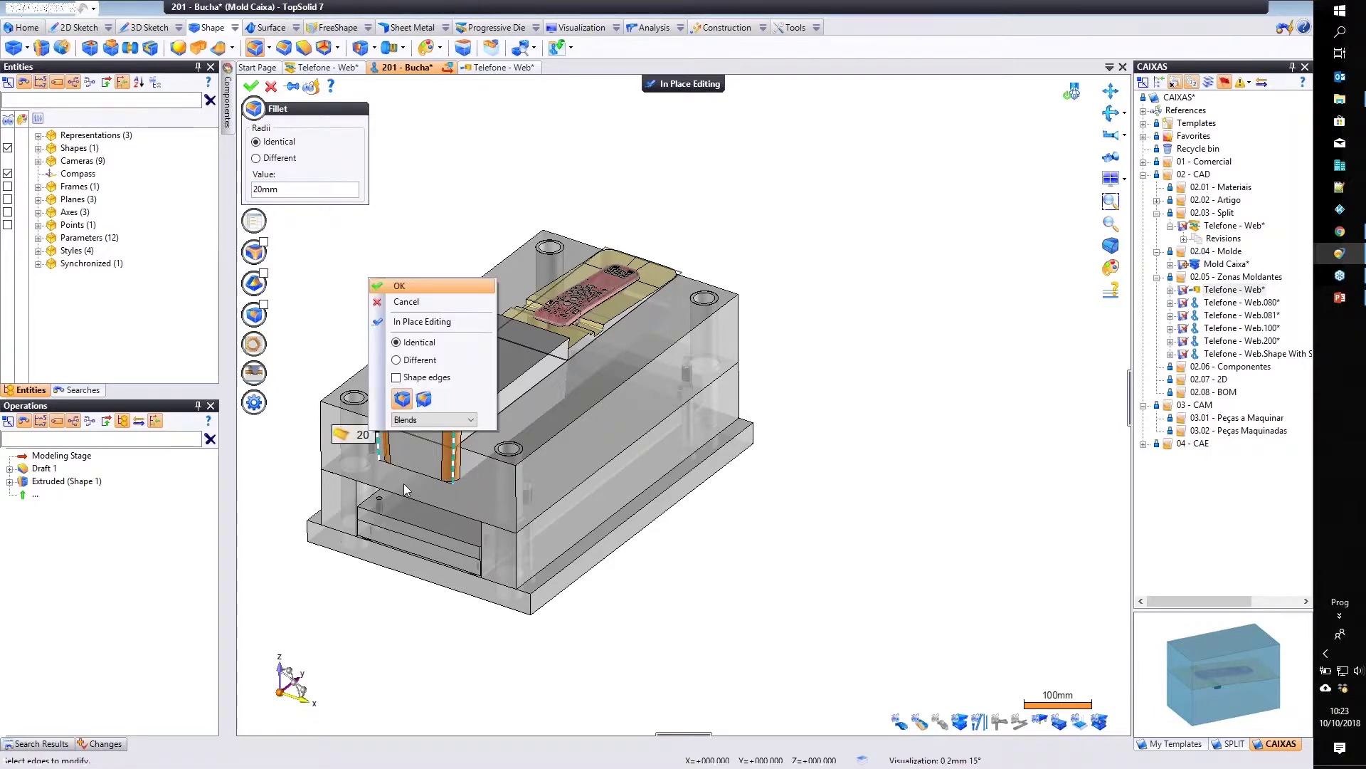
key("Return")
scroll(404, 484, "up", 5)
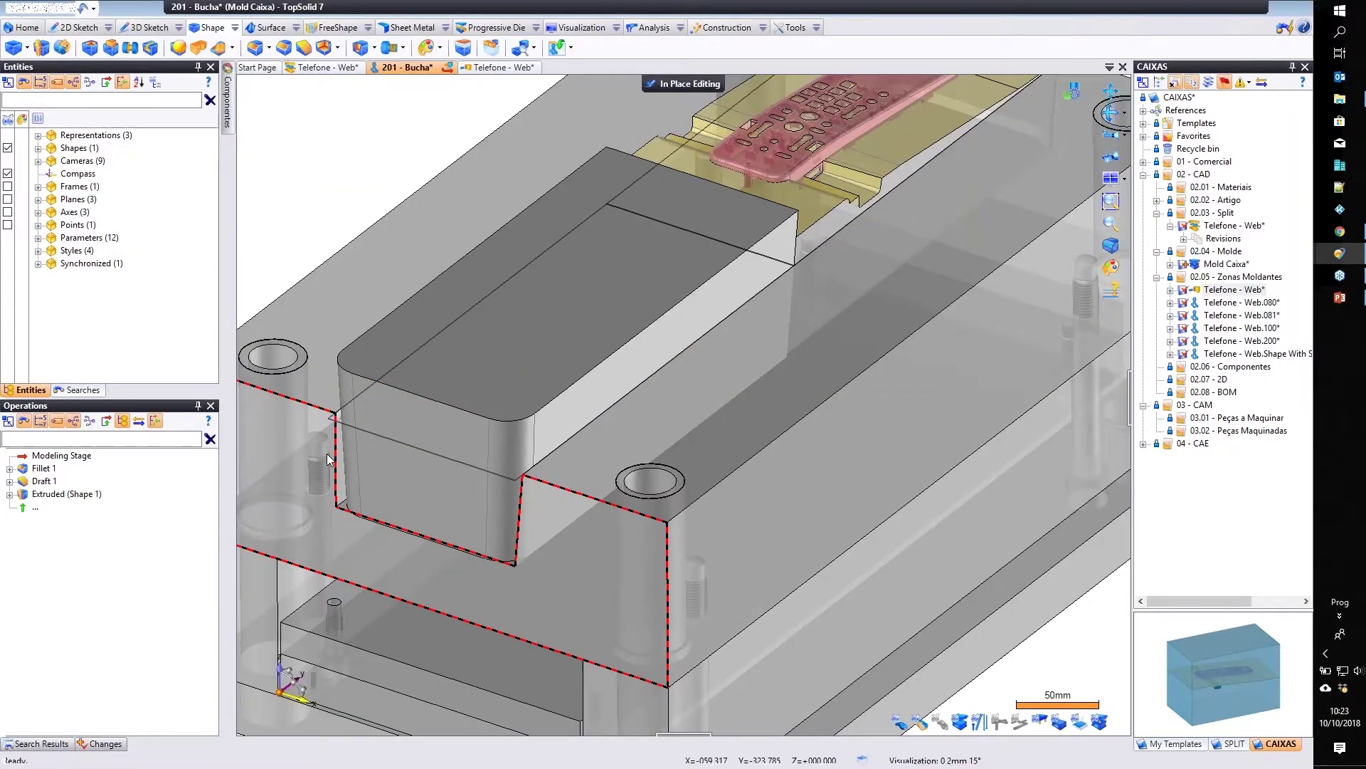
scroll(377, 462, "up", 3)
scroll(378, 463, "up", 2)
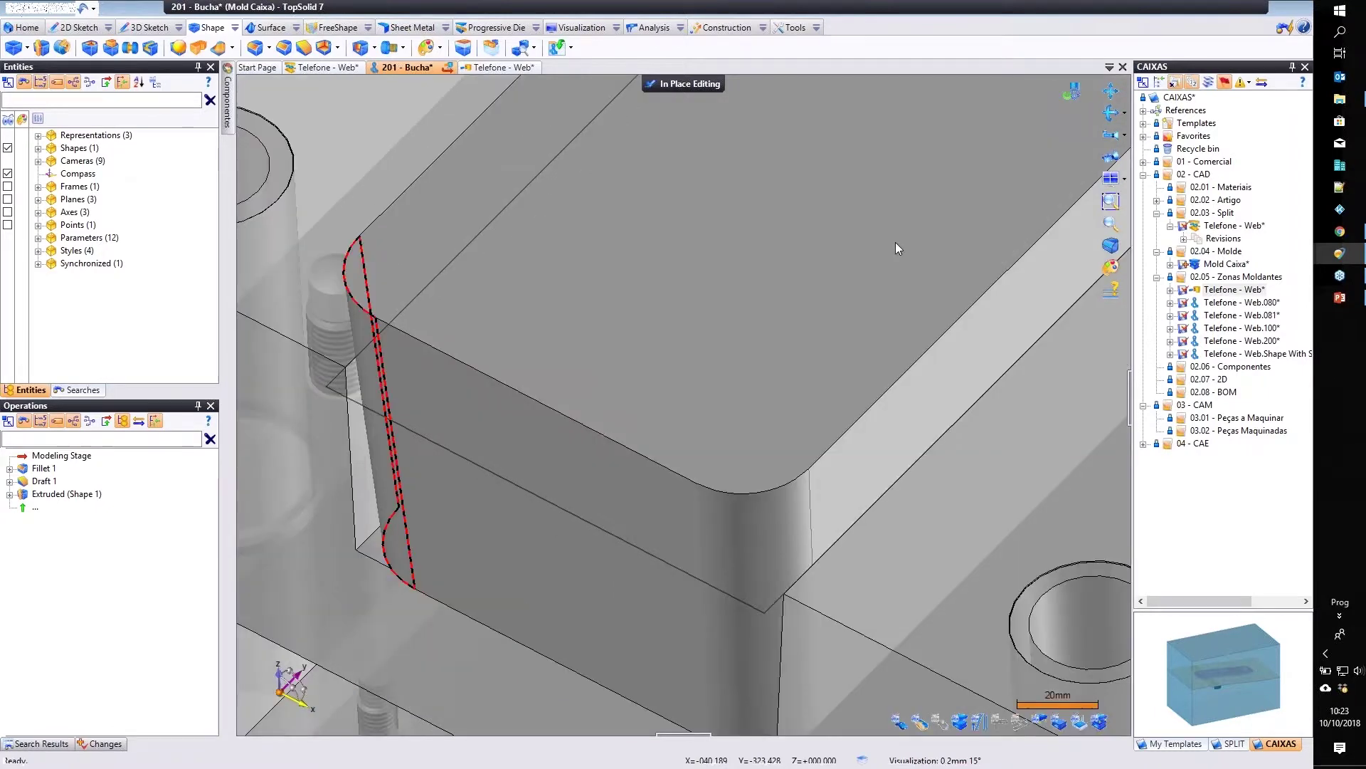
scroll(896, 242, "down", 4)
left_click(662, 85)
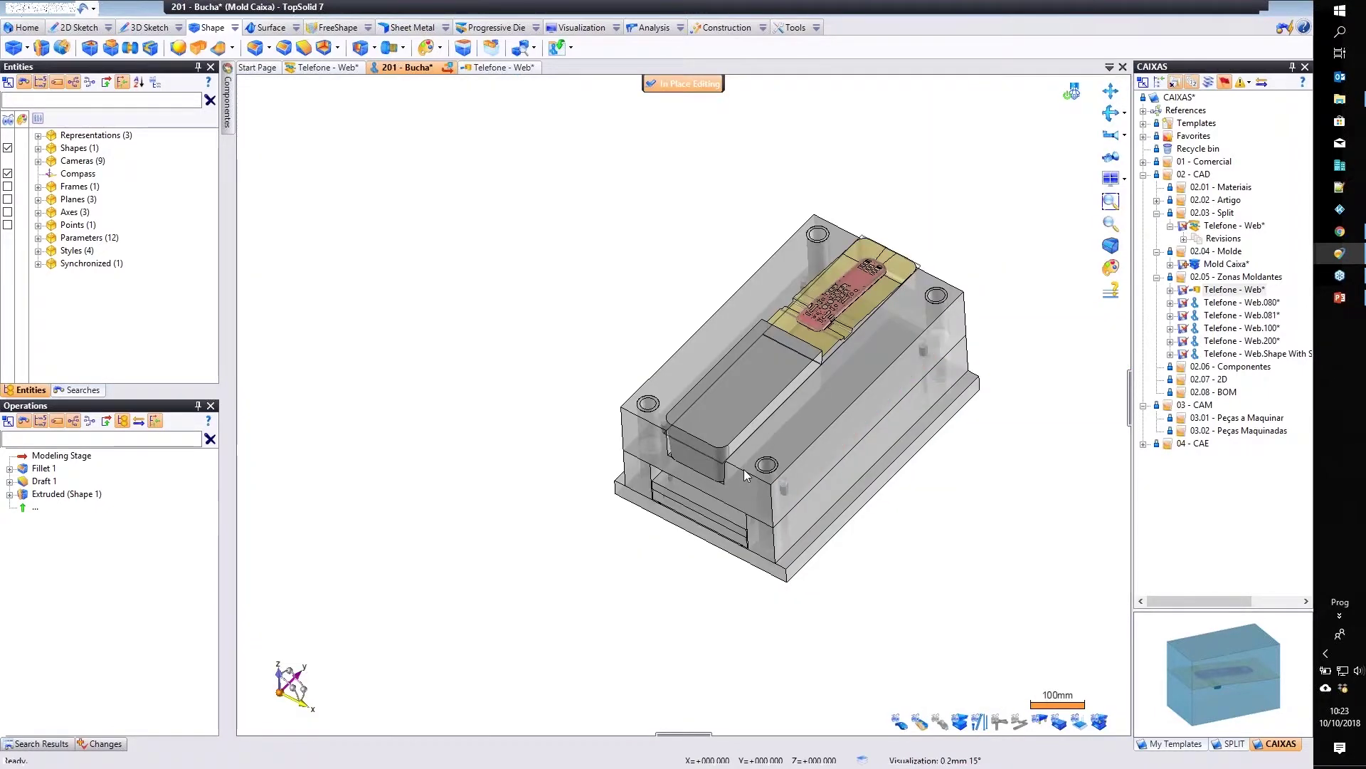
Change the mold base code to 346 x 796.
right_click(735, 450)
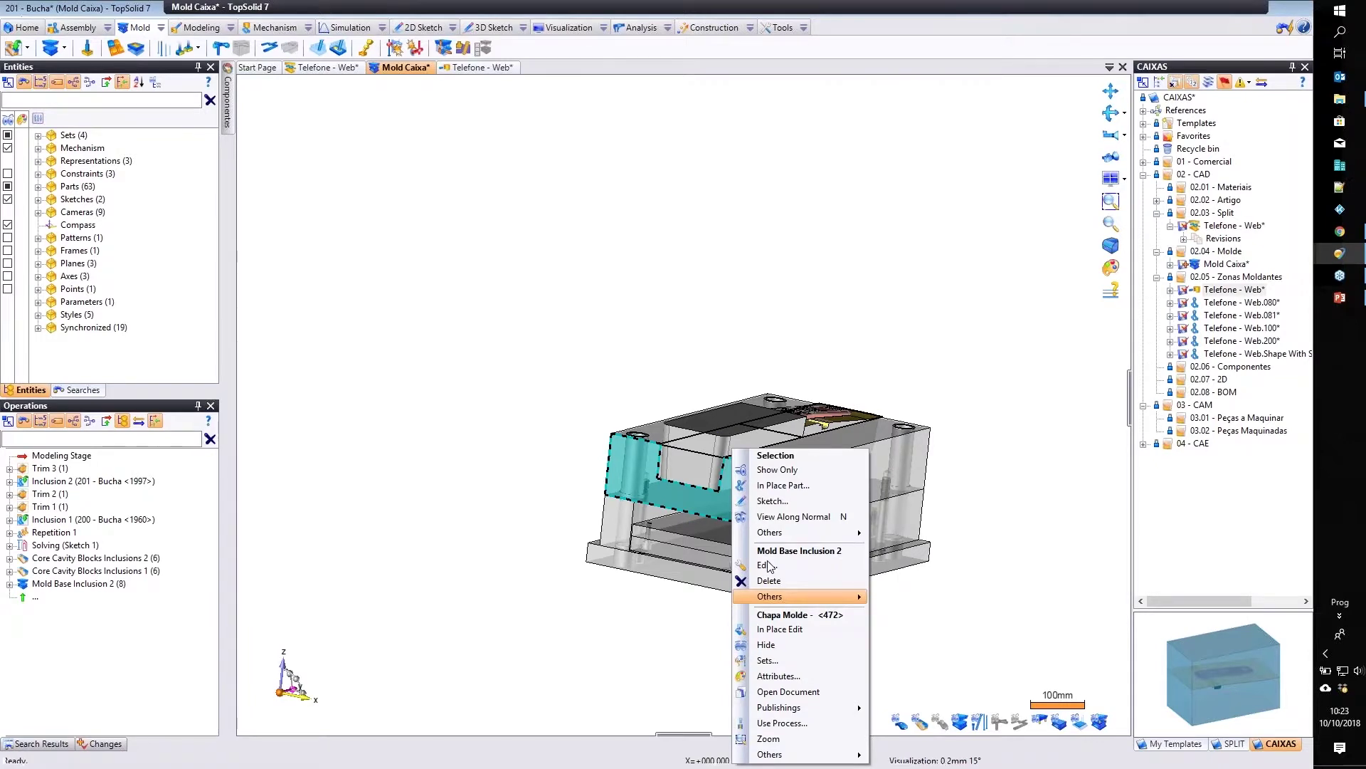
left_click(766, 564)
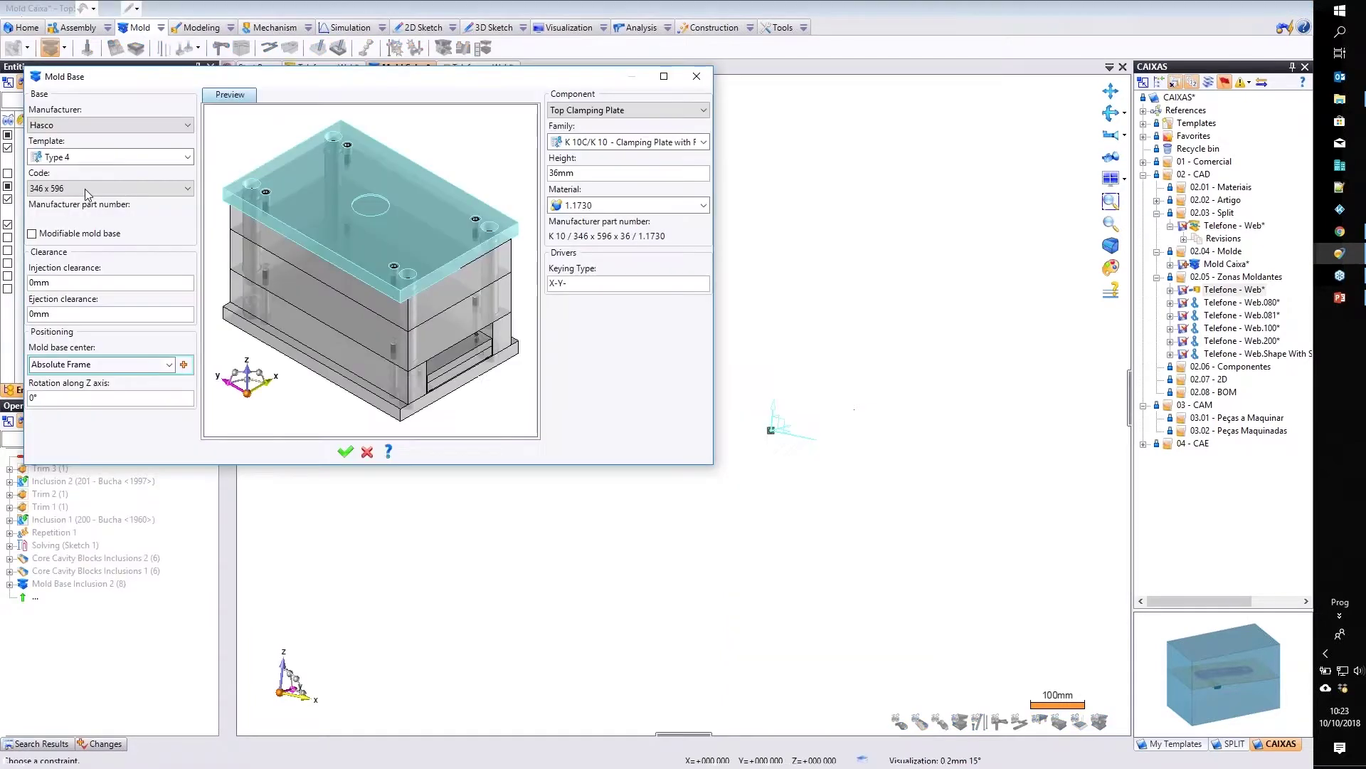
left_click(84, 189)
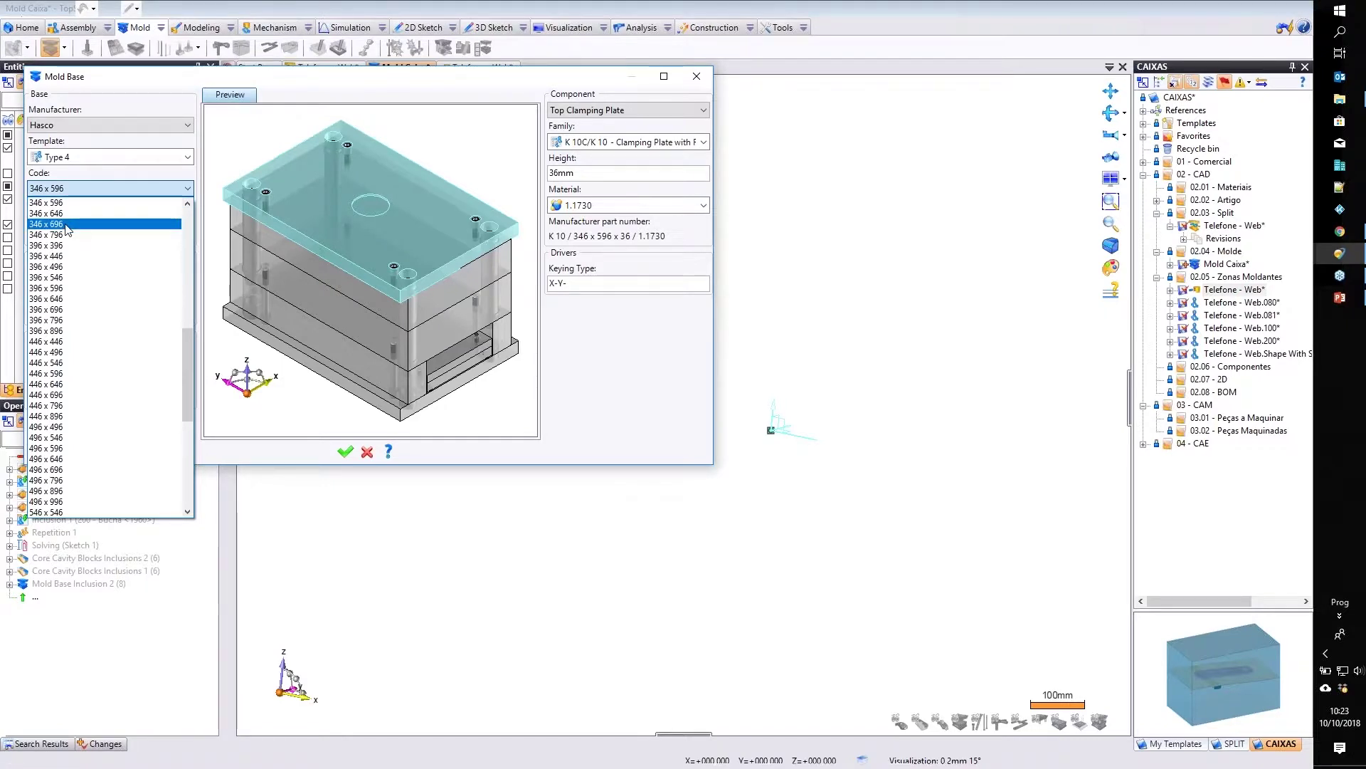
left_click(47, 234)
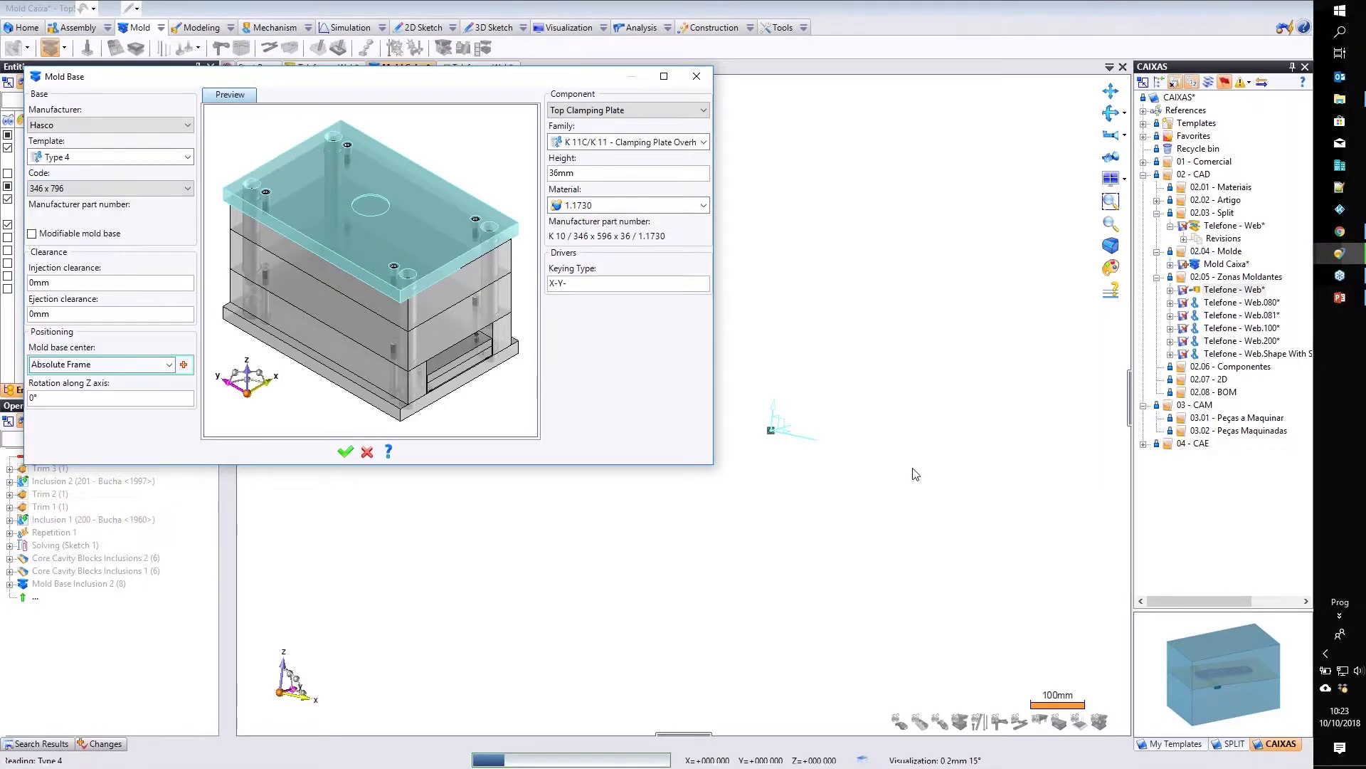
left_click(344, 452)
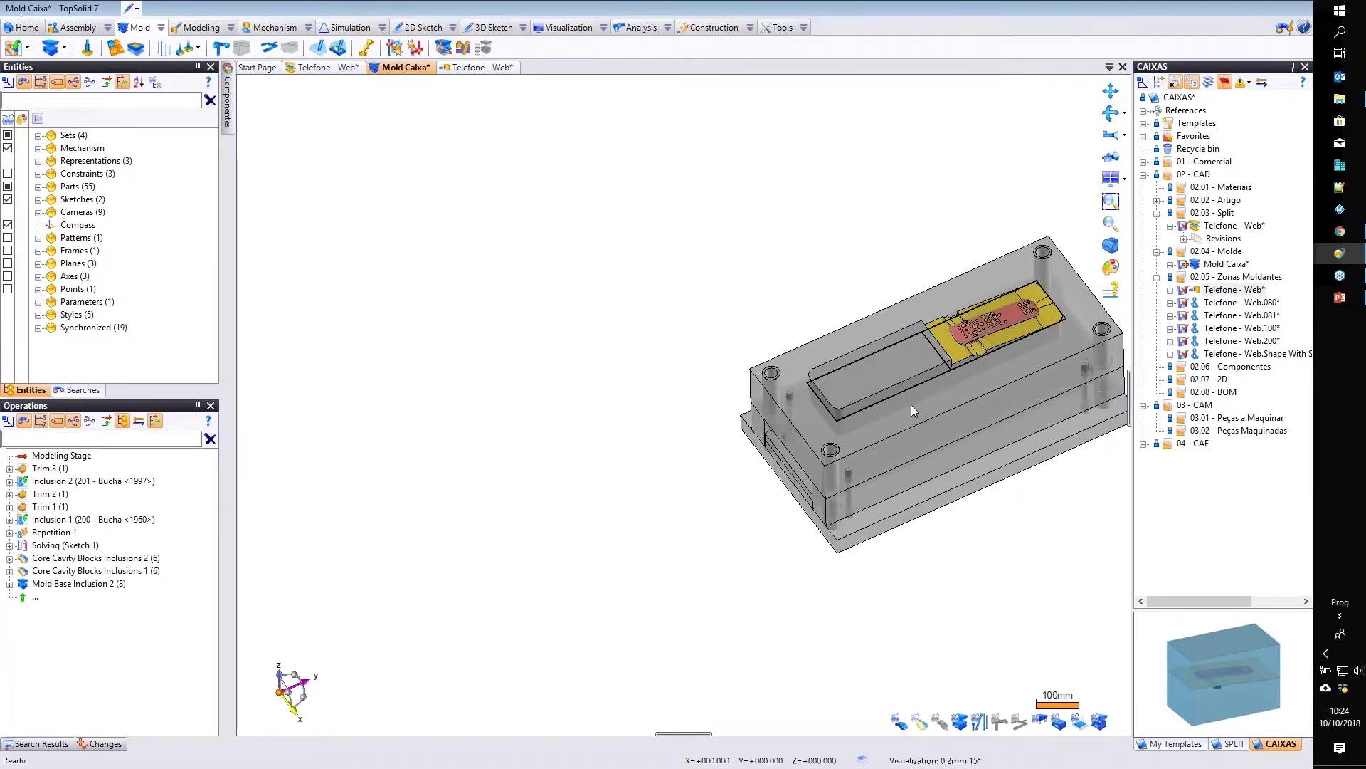
Examine both ends of the Chapa Molde insert pocket, comparing the corner shapes around the two telephone parts.
scroll(901, 362, "up", 5)
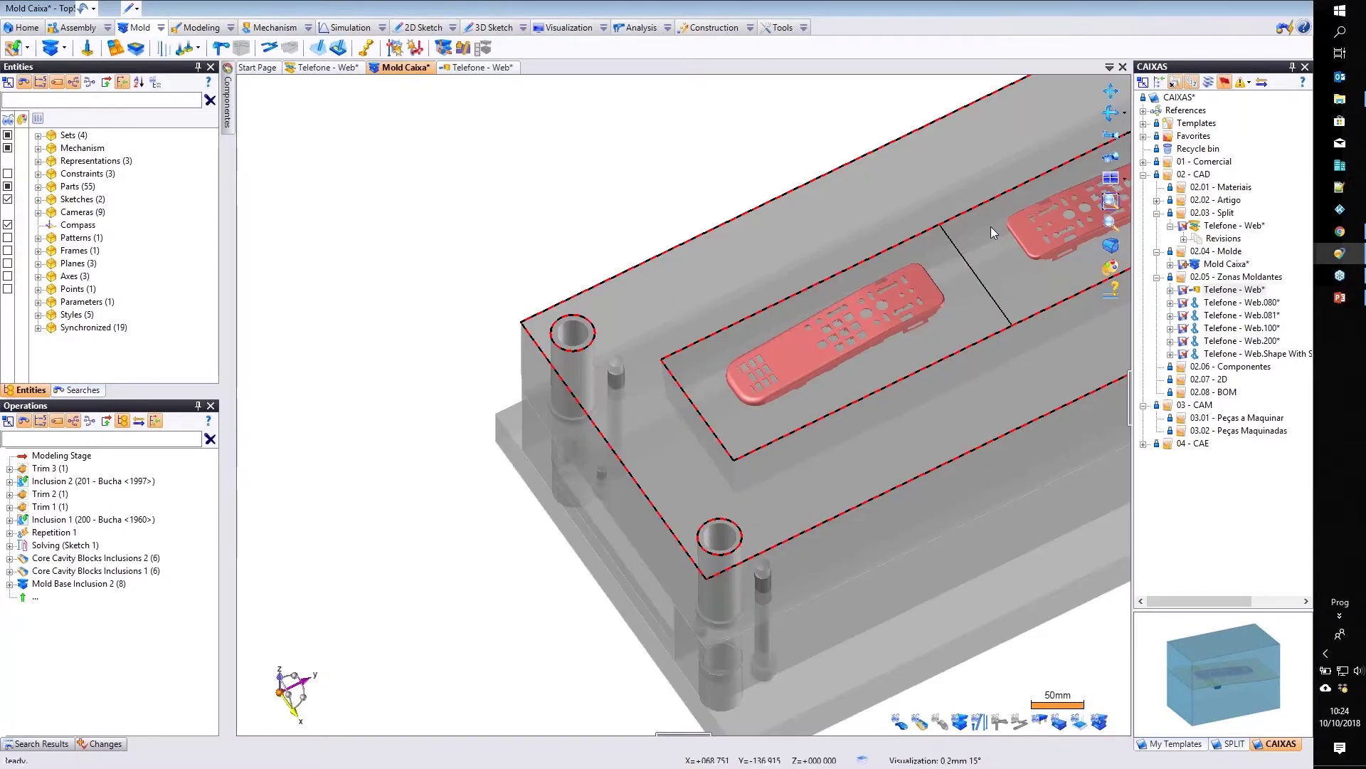
scroll(991, 226, "up", 8)
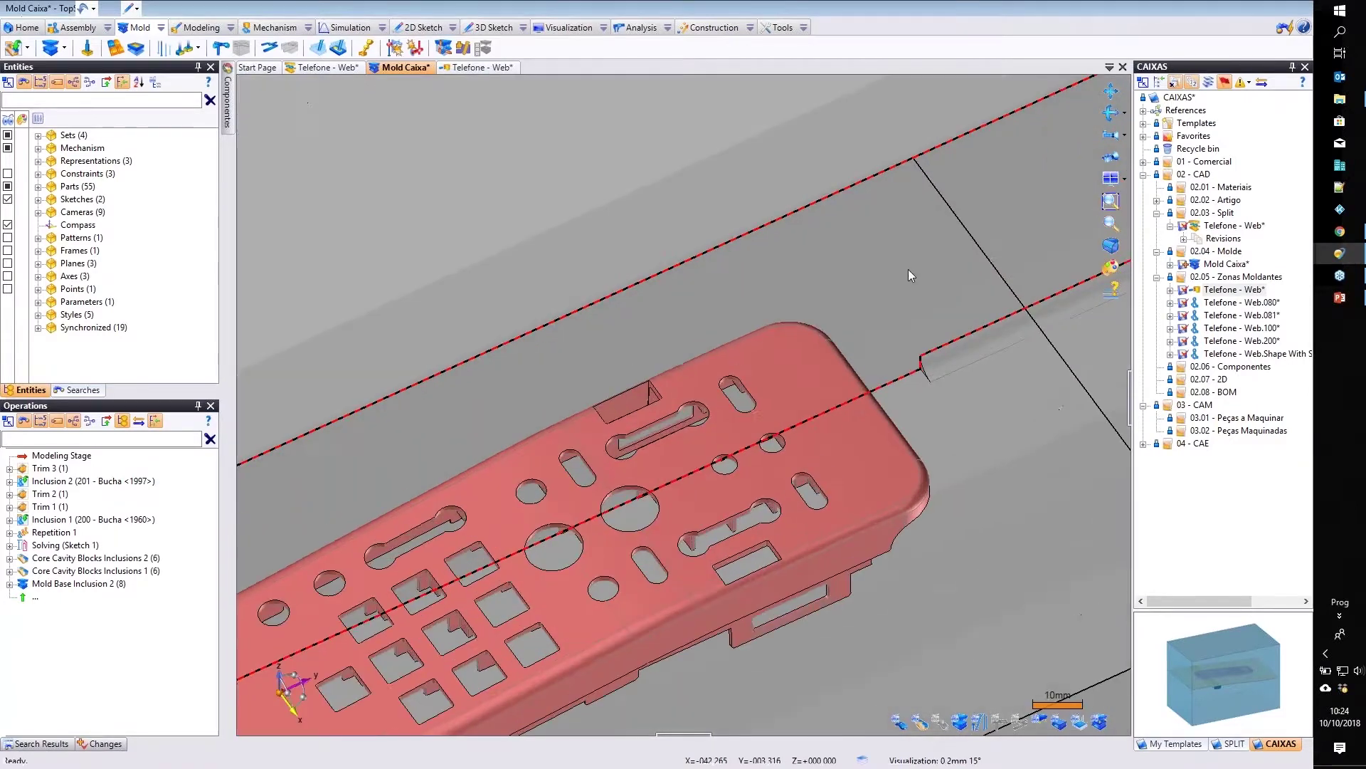
scroll(909, 269, "down", 5)
middle_click_drag(908, 269, 653, 310)
scroll(653, 311, "up", 2)
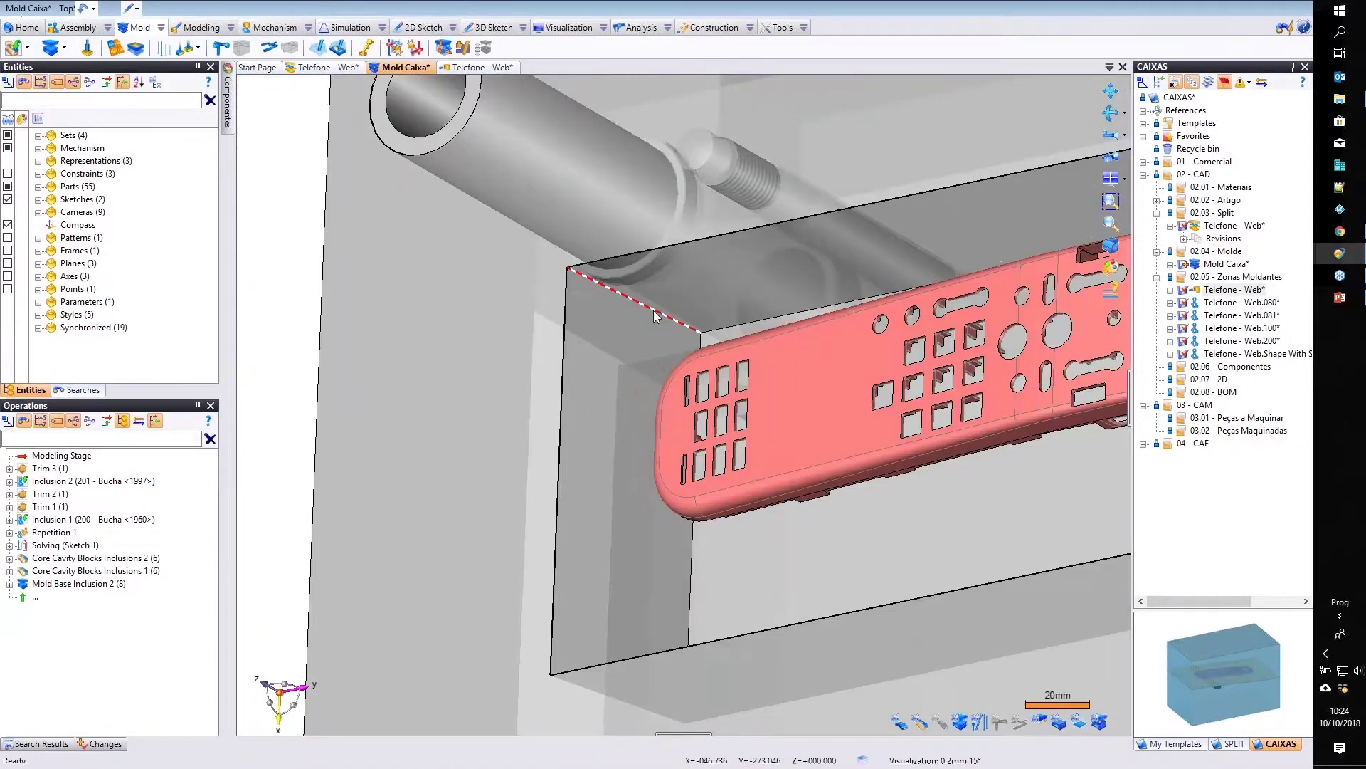
scroll(718, 340, "down", 3)
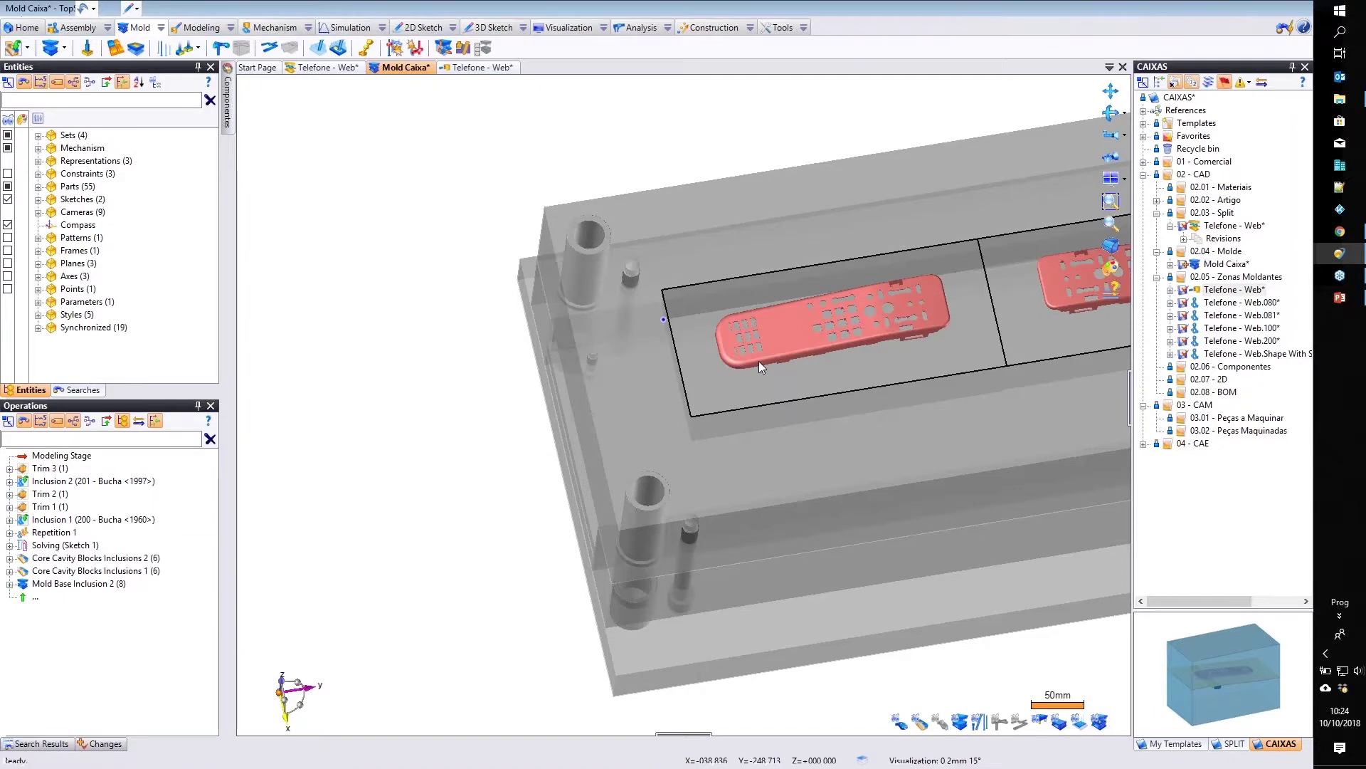
middle_click_drag(758, 361, 791, 378)
middle_click_drag(792, 378, 446, 421)
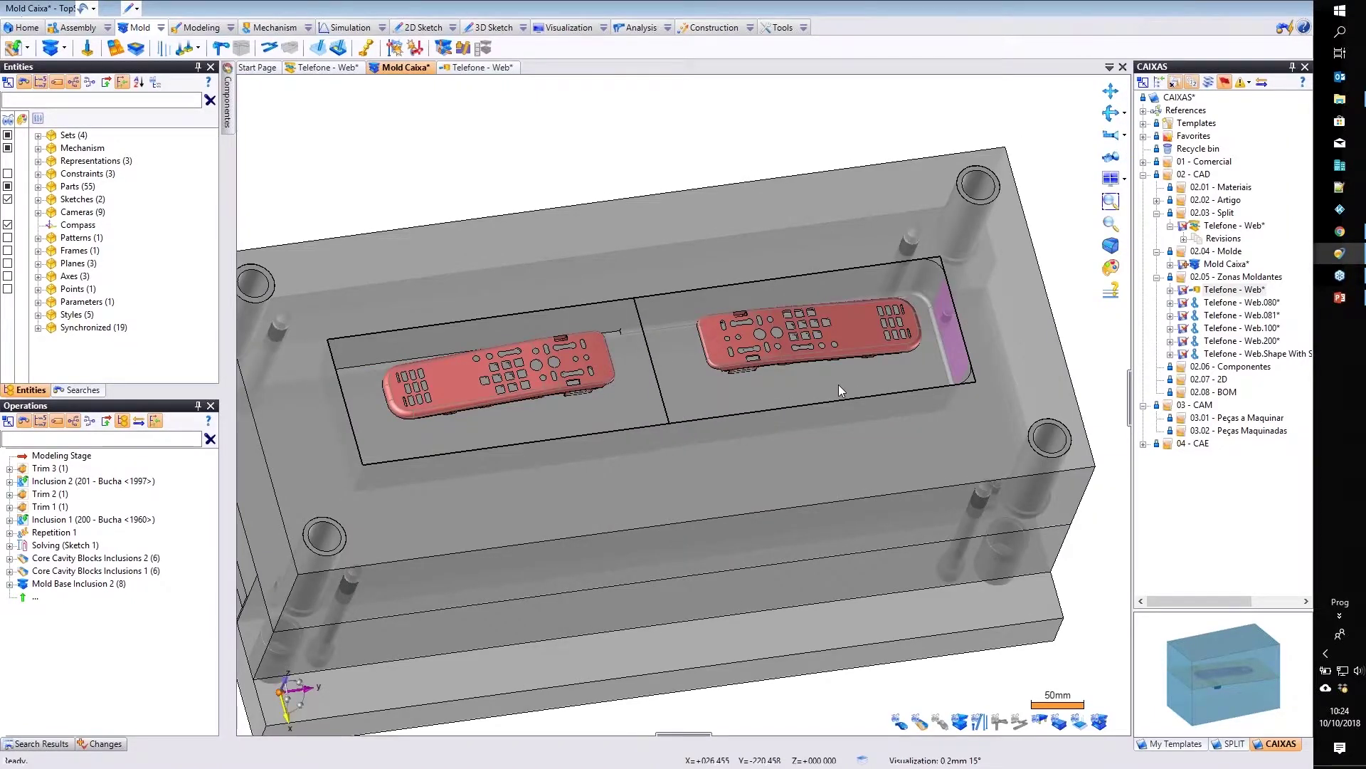
scroll(838, 384, "up", 3)
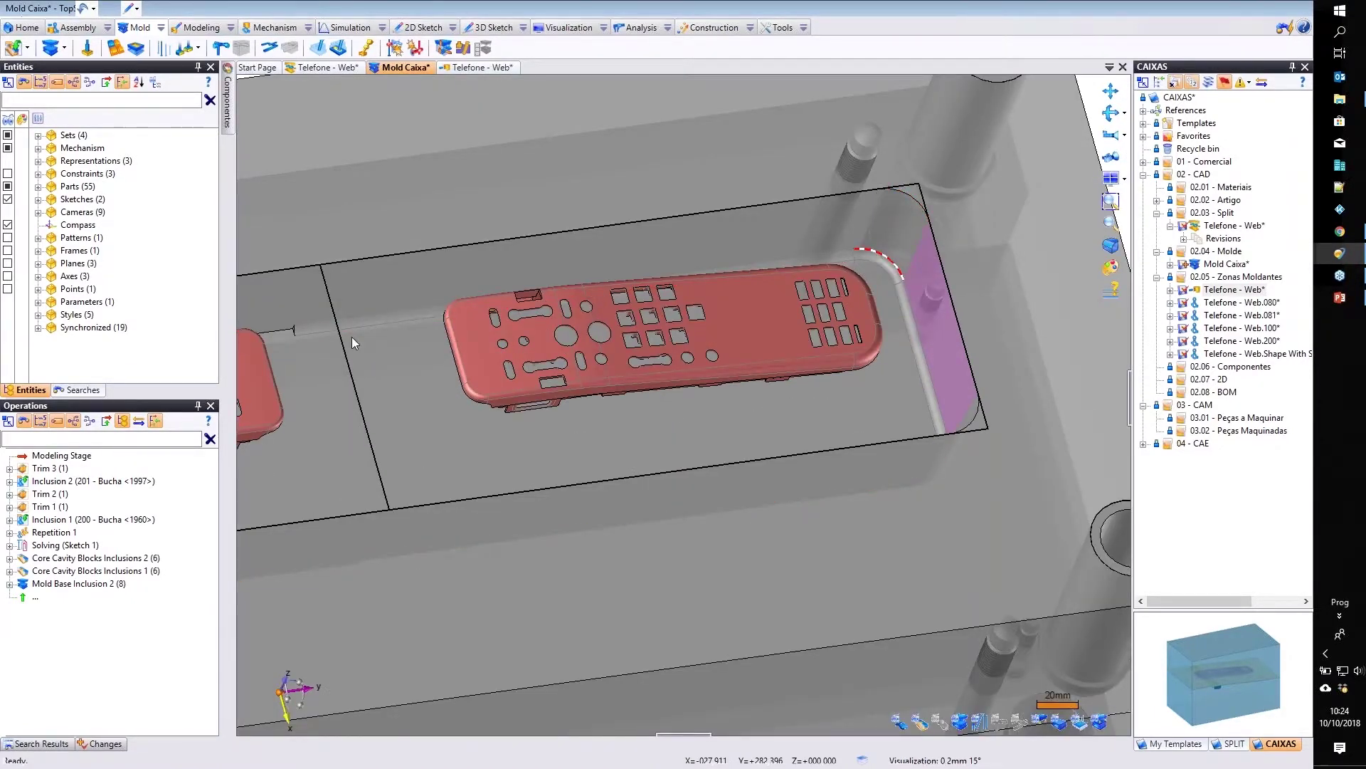
scroll(352, 336, "down", 5)
middle_click_drag(353, 375, 396, 467)
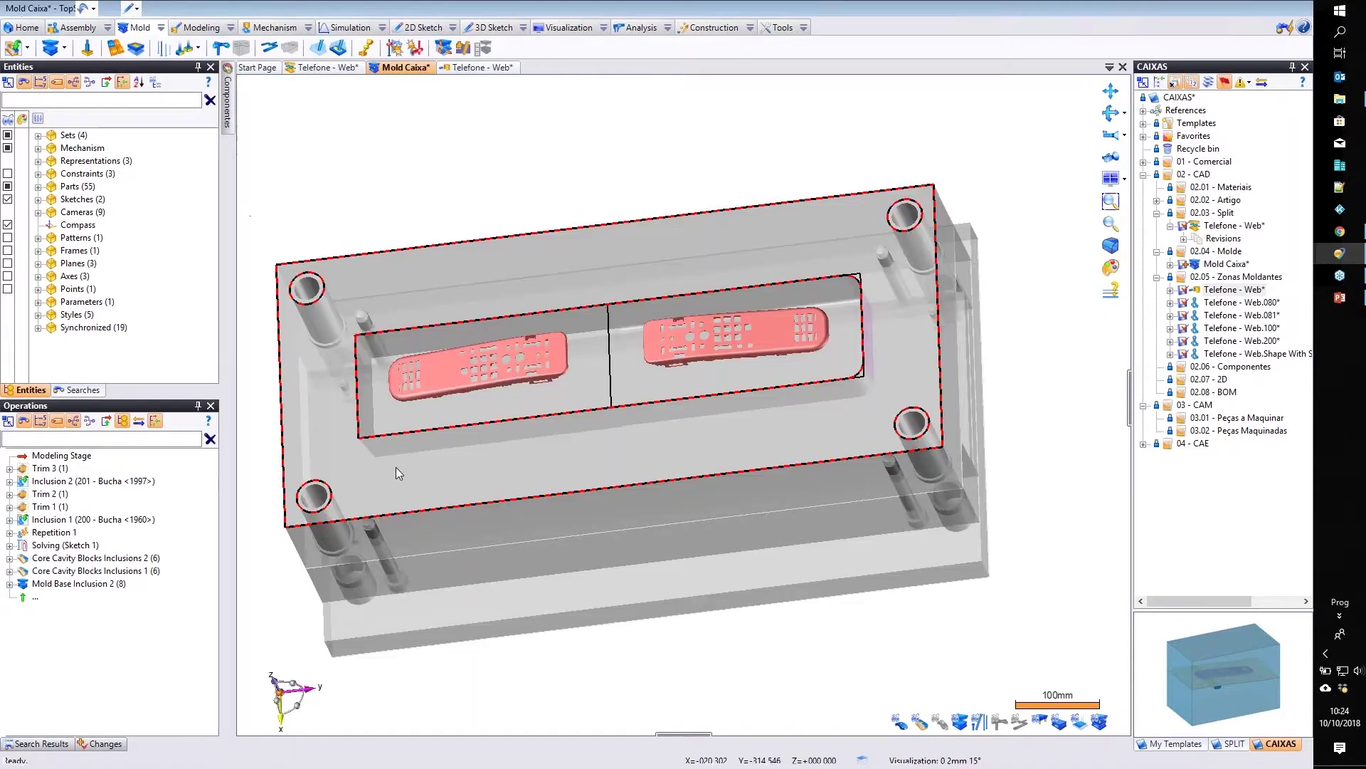
scroll(395, 466, "up", 2)
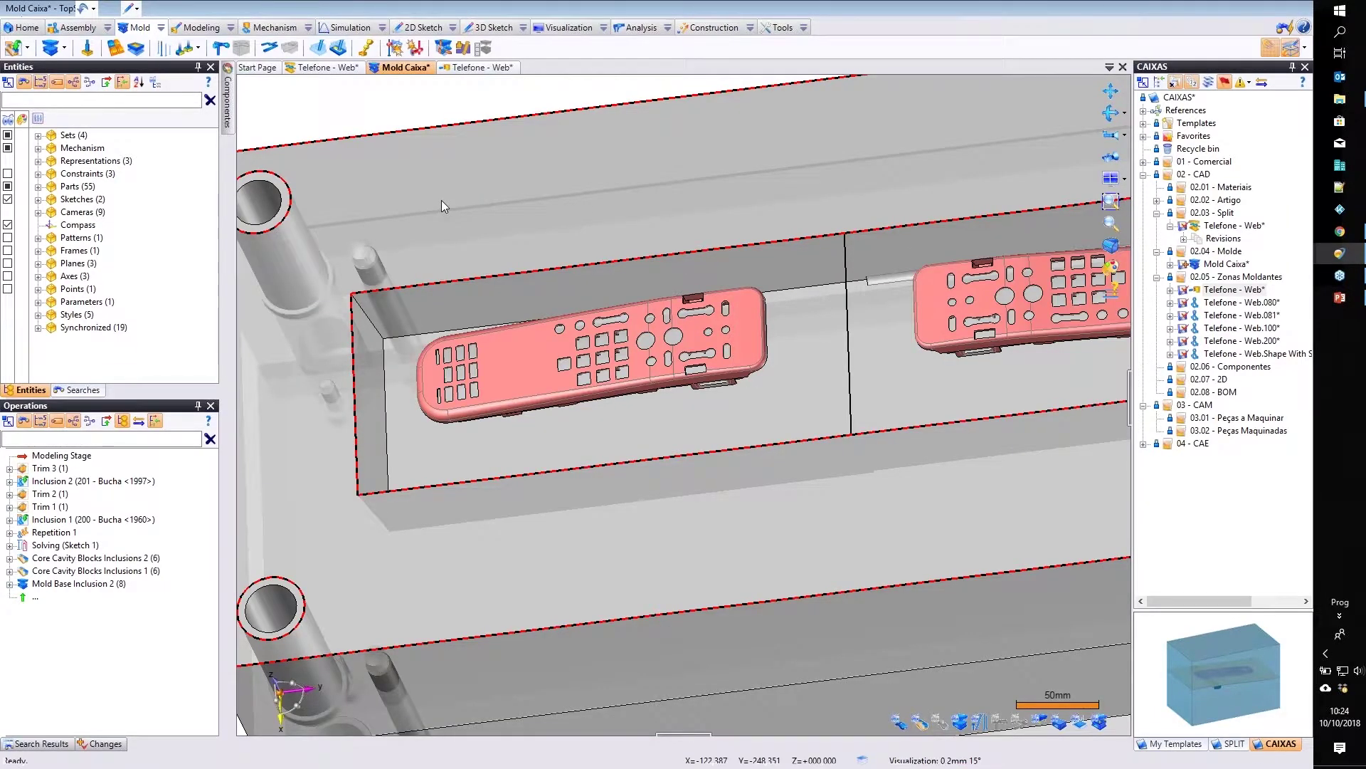
Edit the Chapa Molde plate in place and fillet the two square corner edges at the pocket's end with an 18 mm radius.
double_click(442, 201)
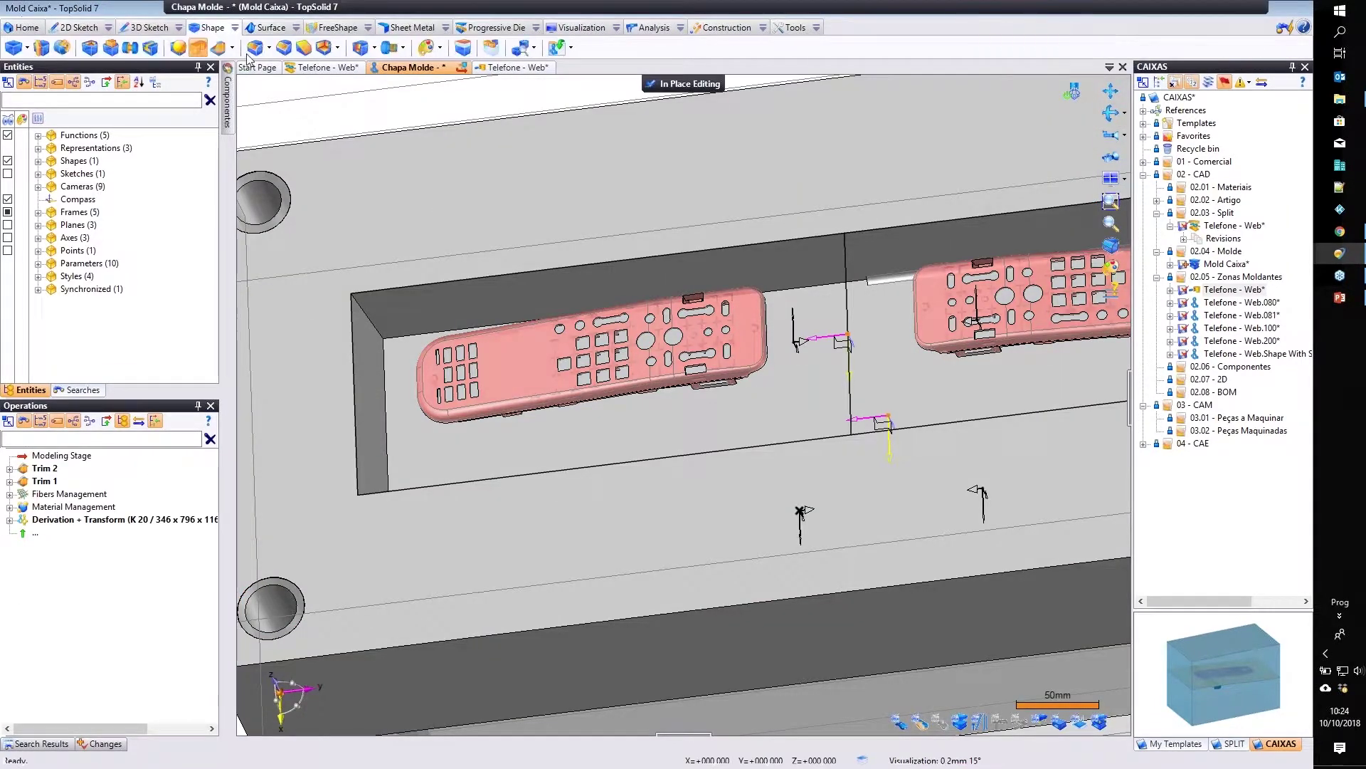
left_click(572, 206)
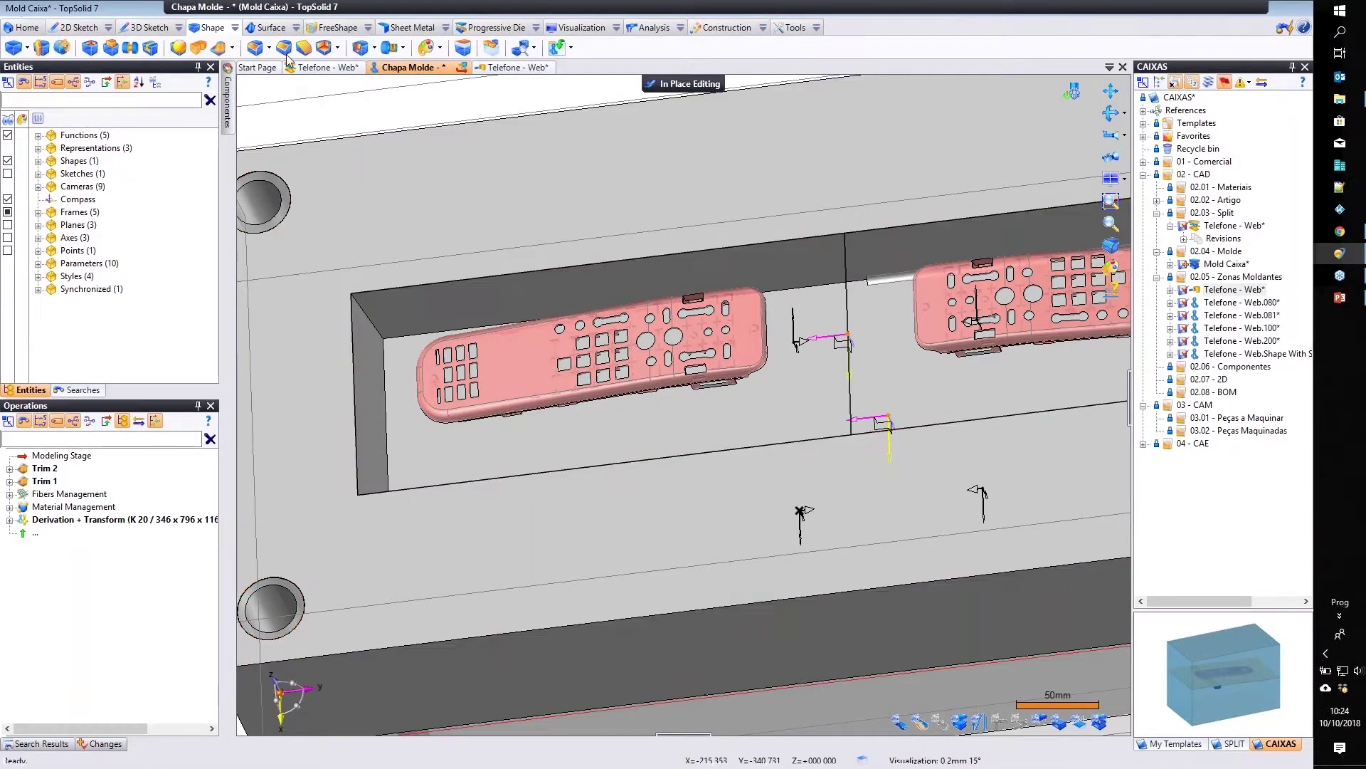
left_click(255, 47)
left_click(374, 328)
middle_click_drag(364, 548, 329, 189)
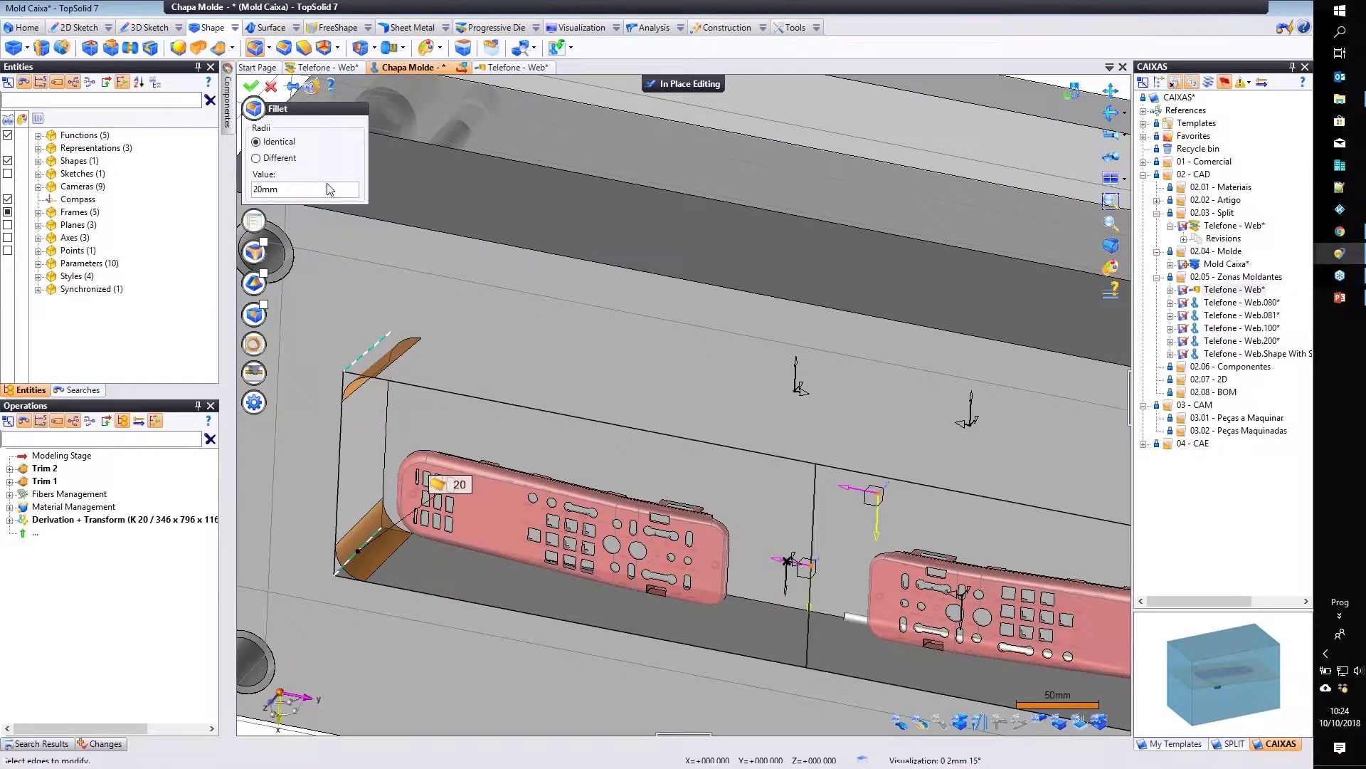
left_click(325, 189)
type("18")
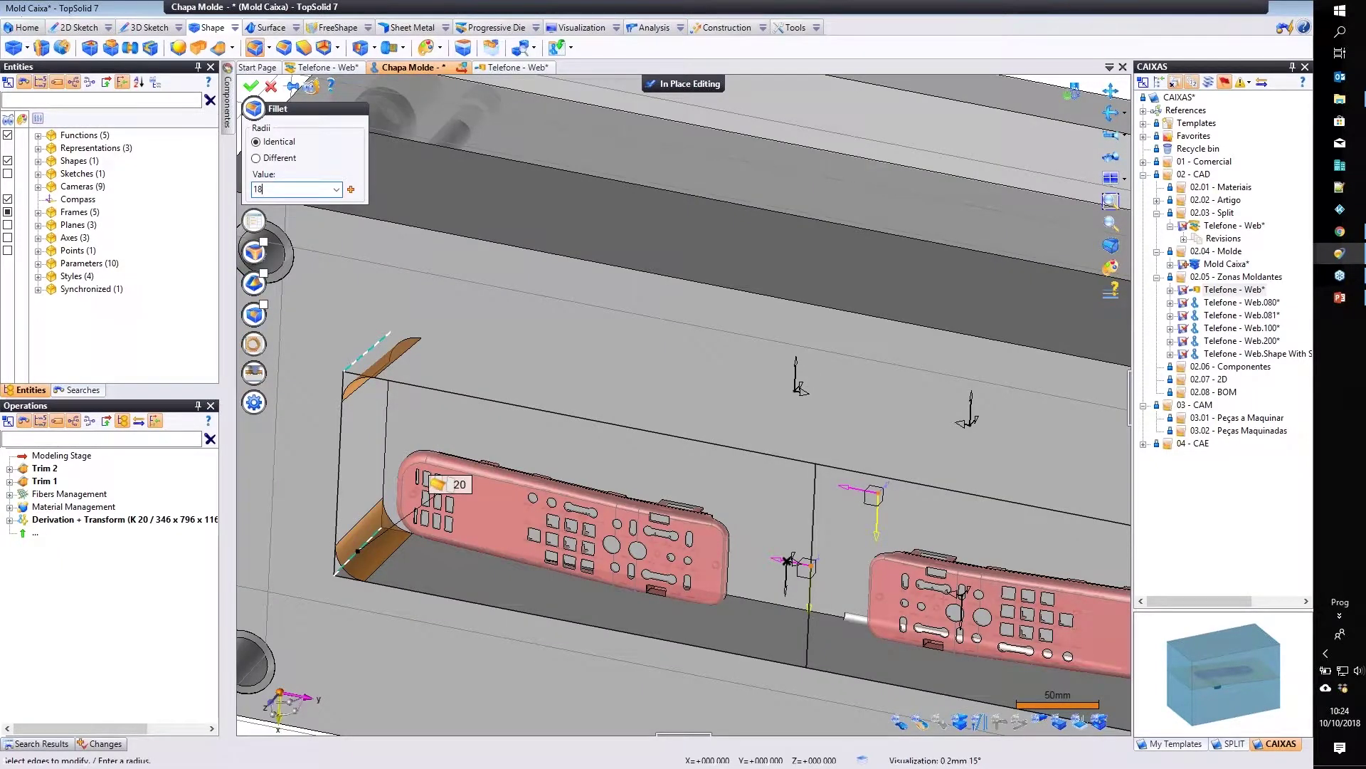
key("Return")
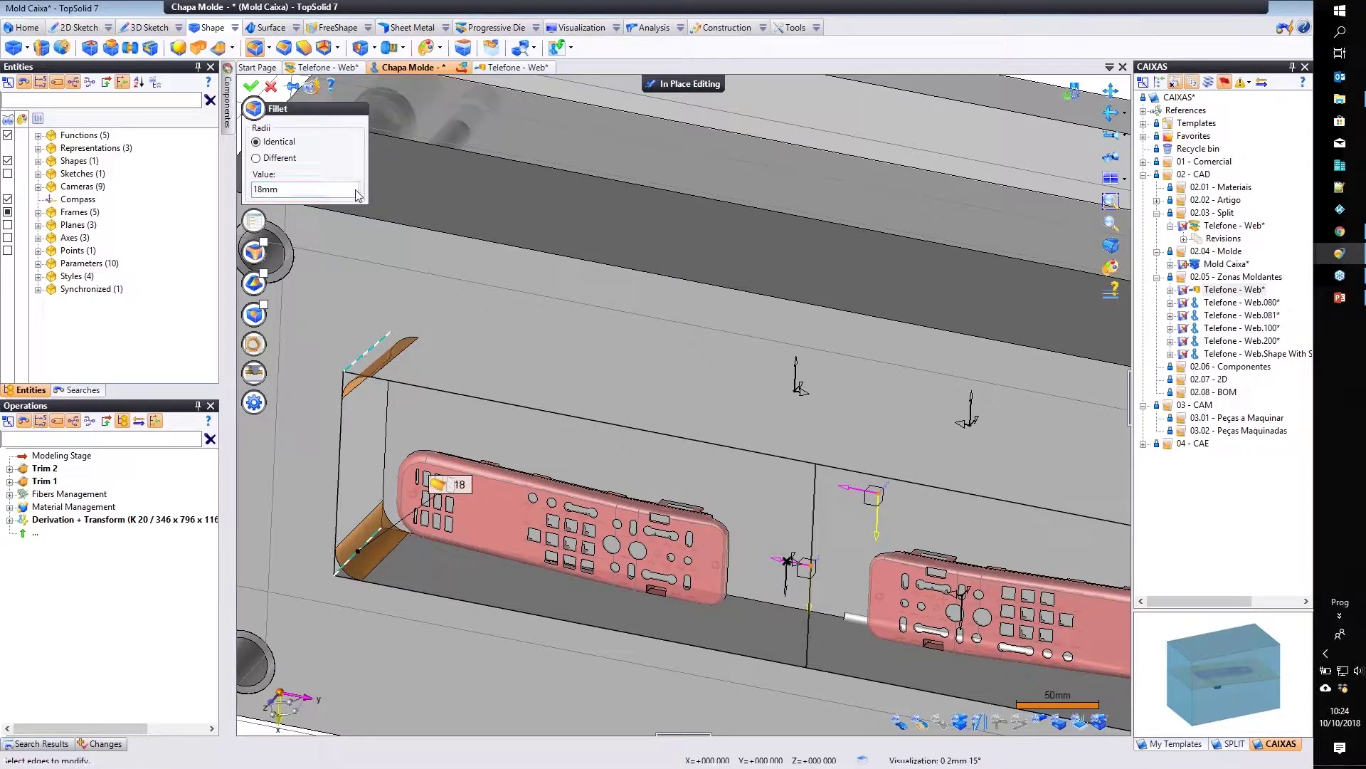
scroll(822, 316, "down", 5)
right_click(647, 199)
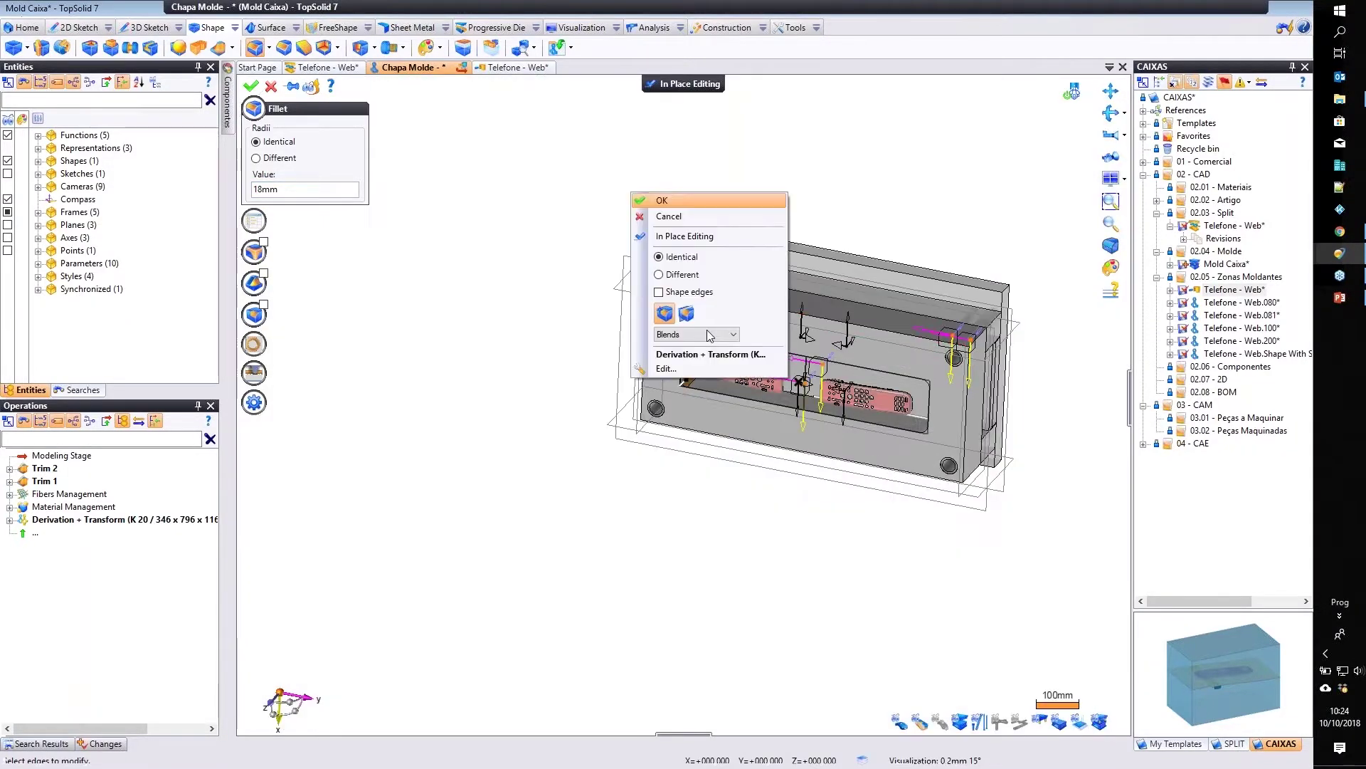
left_click(654, 201)
Fillet the bottom edge loop around the Chapa Molde pocket floor with a 4 mm radius.
middle_click_drag(712, 314, 683, 399)
scroll(683, 370, "up", 4)
left_click(256, 47)
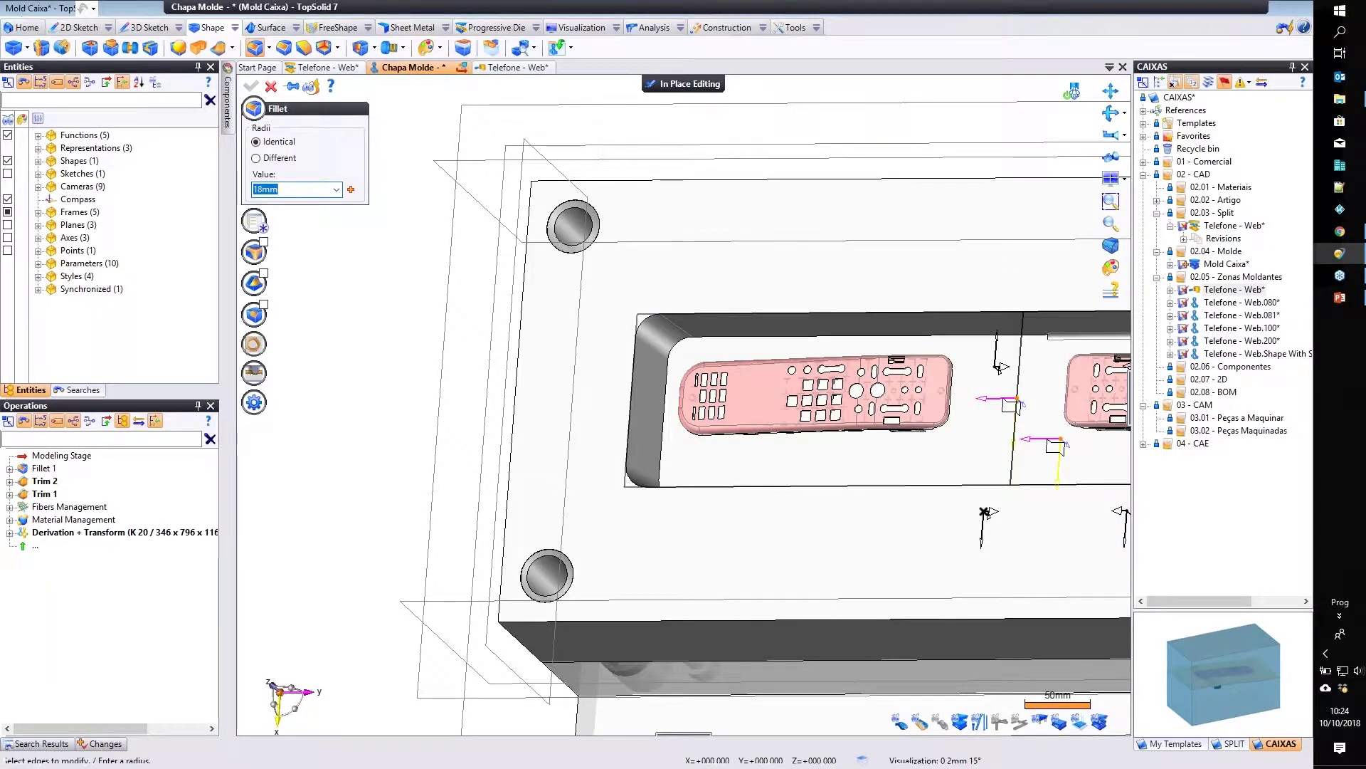
type("3")
key("Return")
type("4")
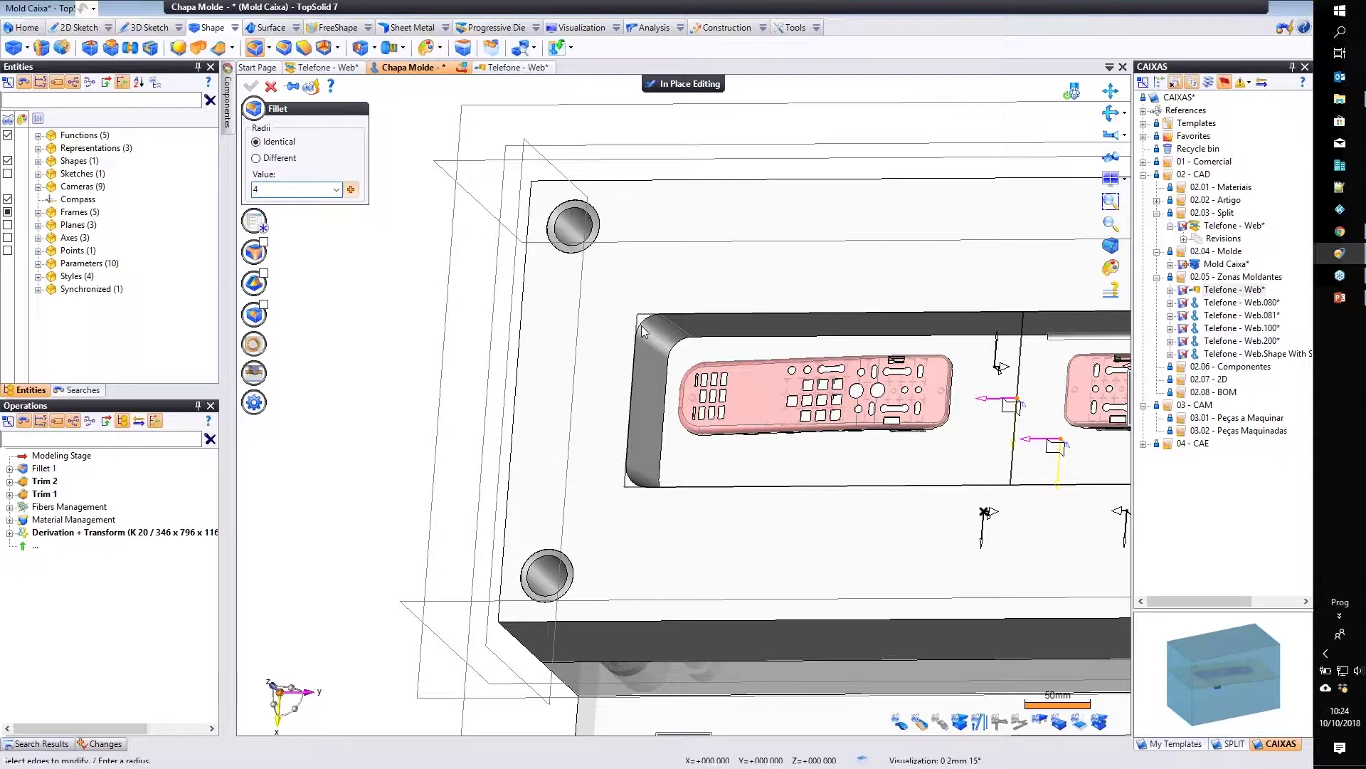
scroll(643, 331, "up", 5)
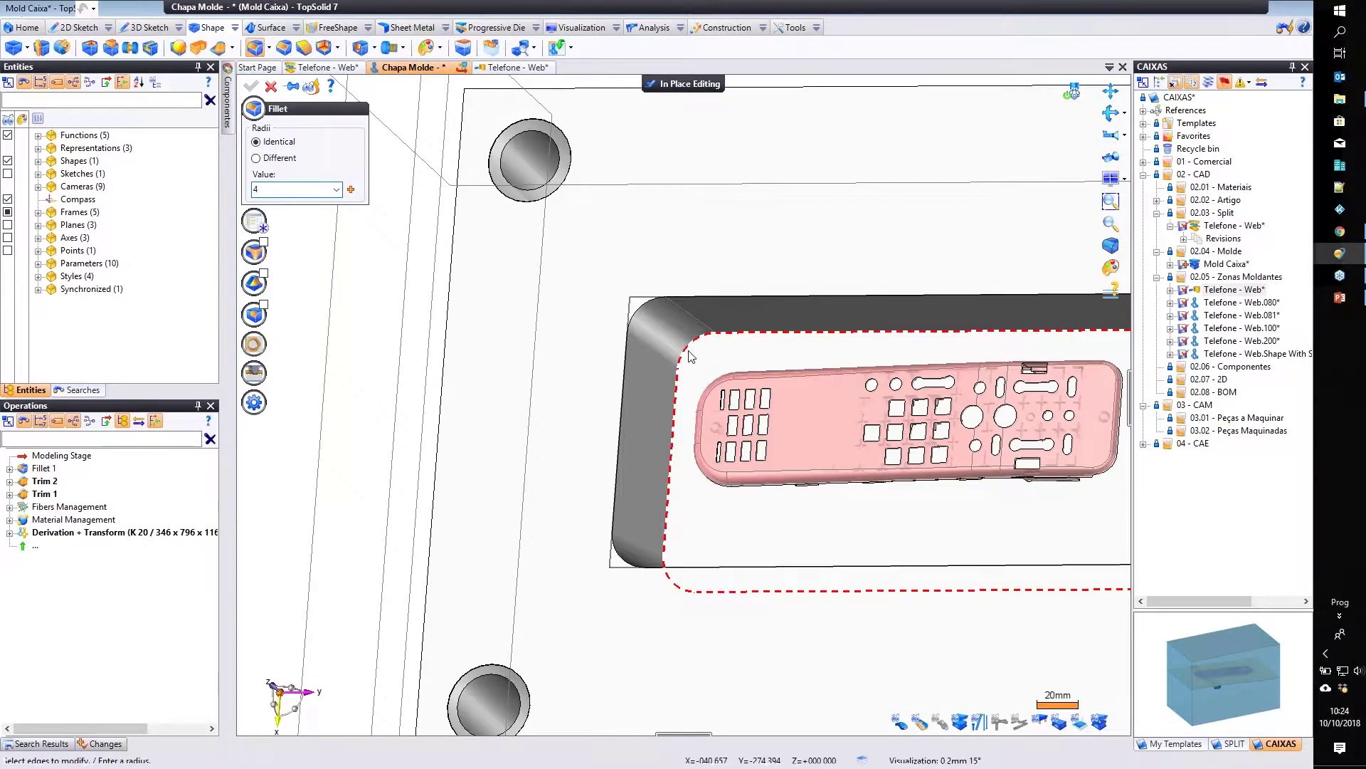
left_click(690, 356)
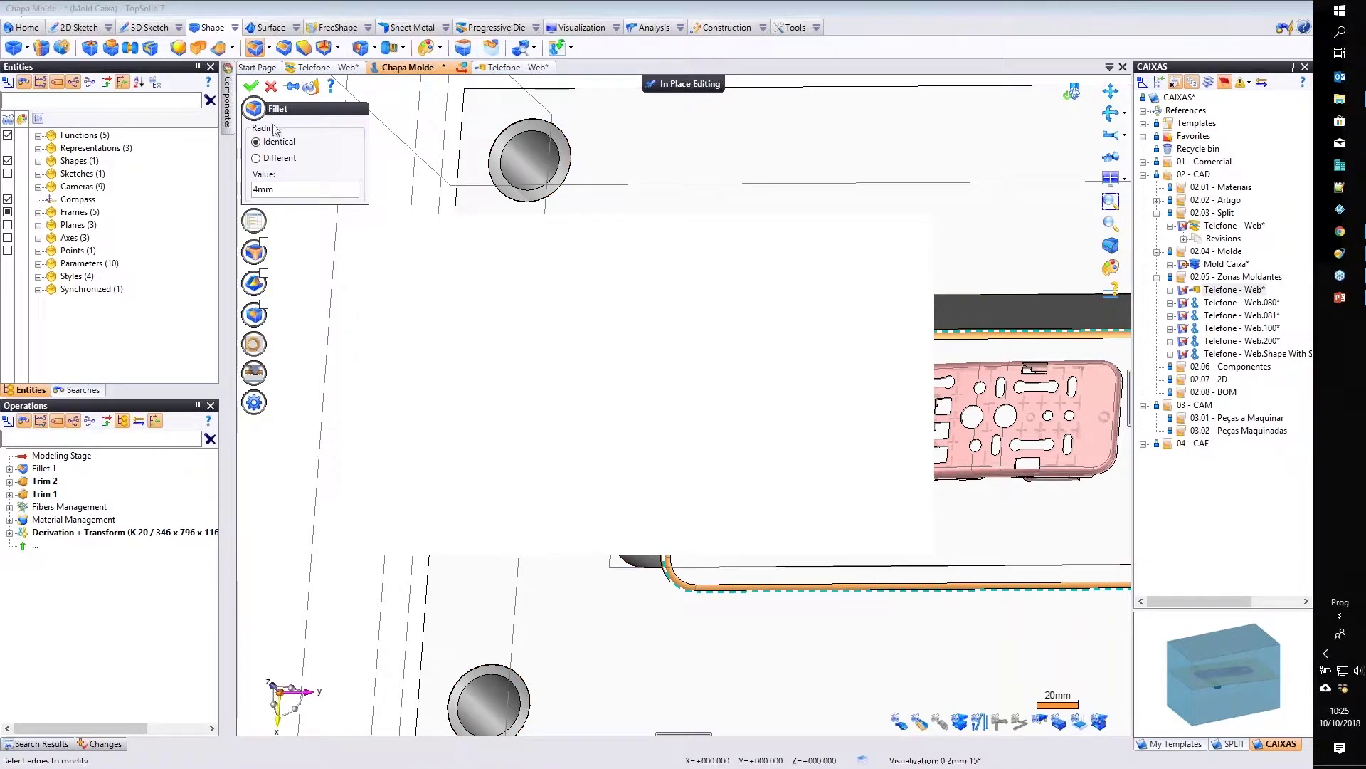
left_click(253, 90)
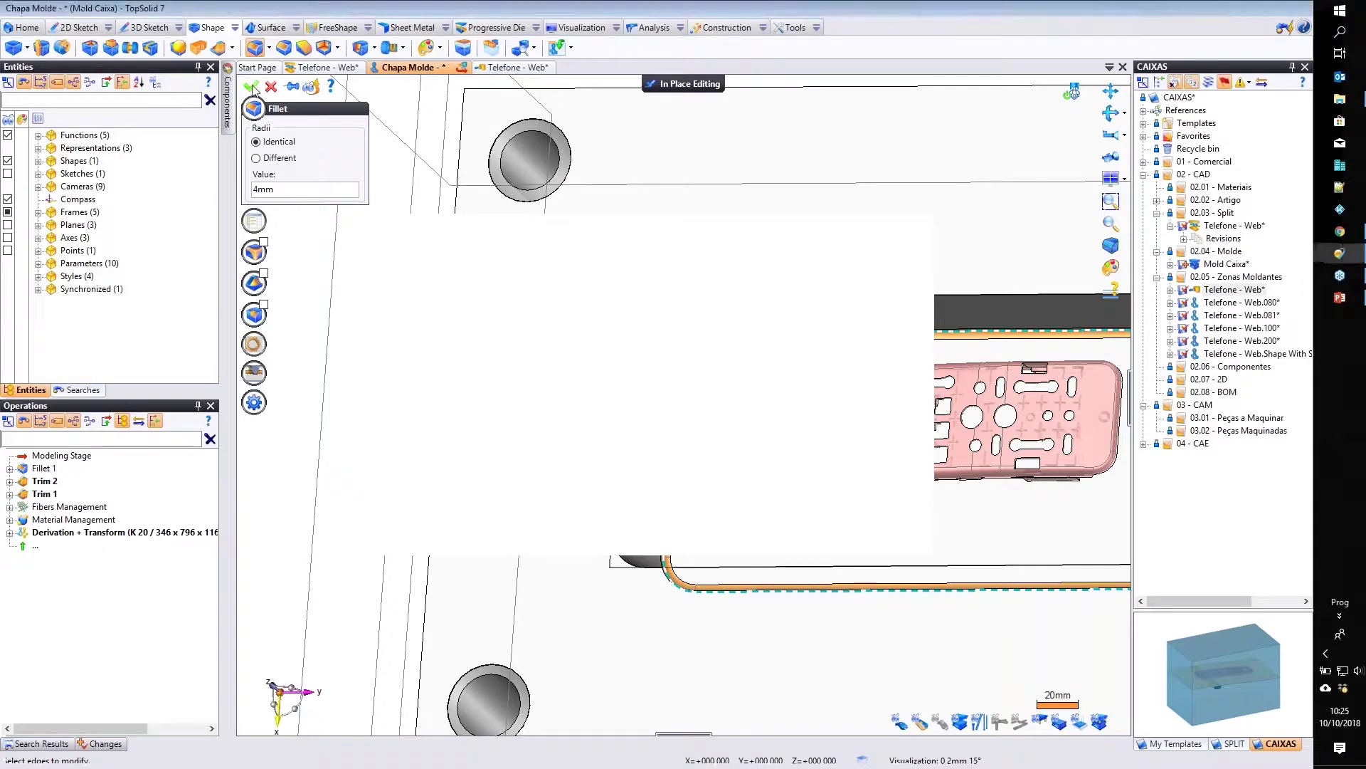
Inspect the filleted pocket in the Chapa Molde plate and exit in-place editing back to the mold assembly.
left_click(901, 251)
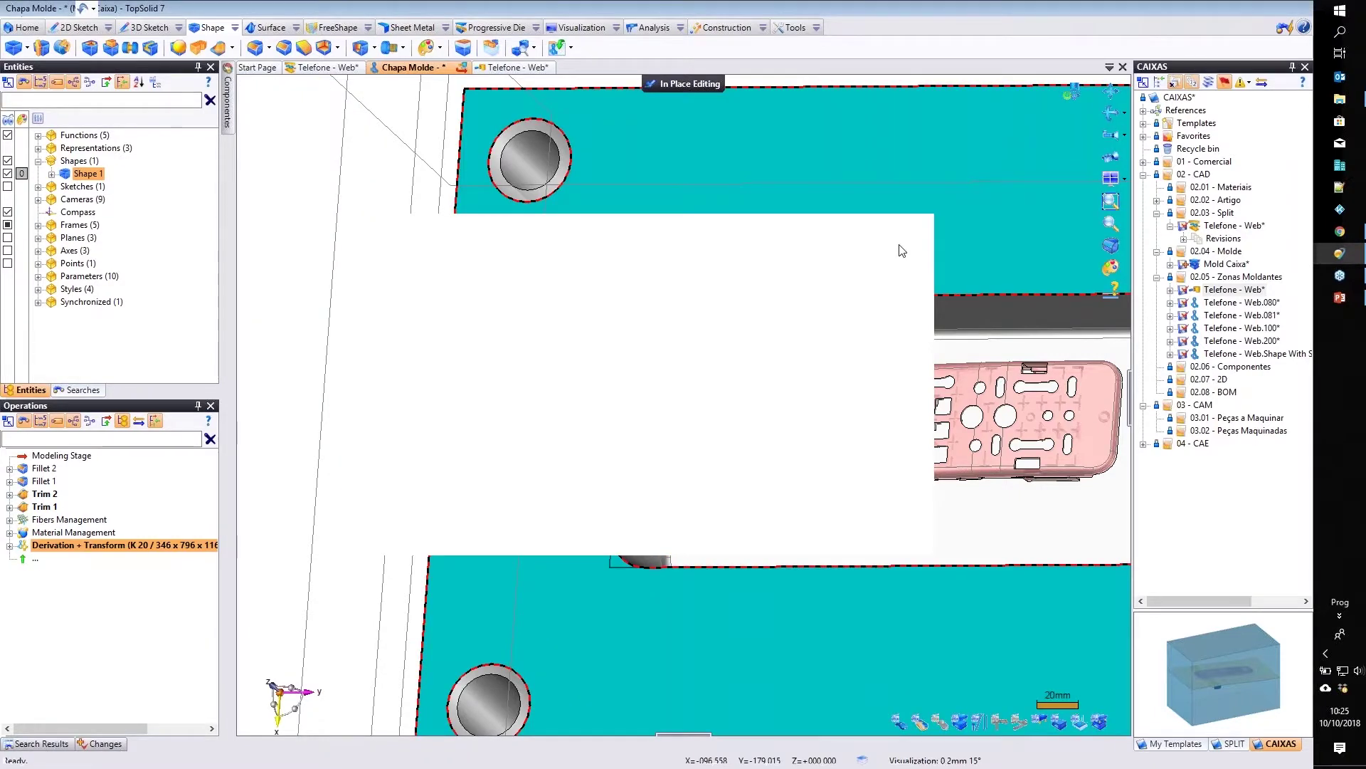
left_click(901, 250)
scroll(727, 403, "up", 3)
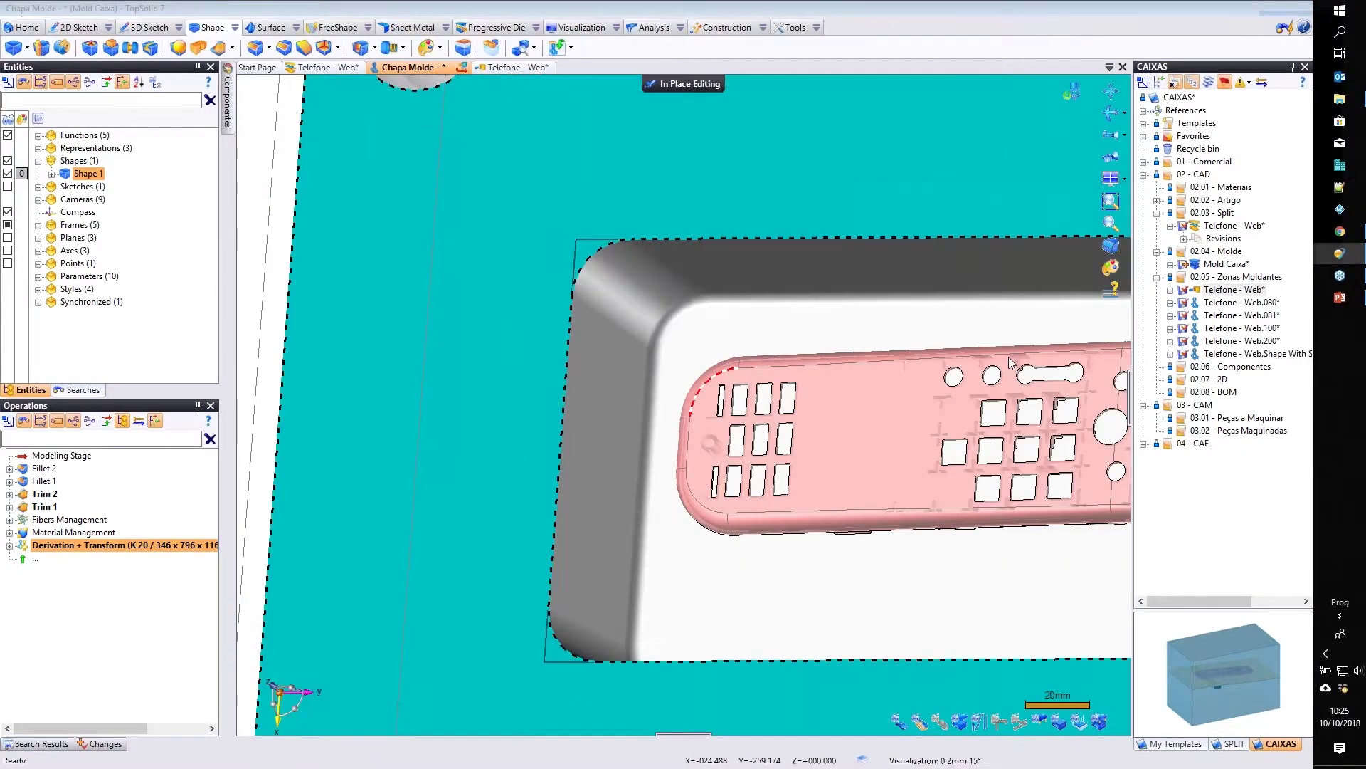
scroll(727, 402, "down", 5)
middle_click_drag(727, 403, 776, 384)
middle_click_drag(901, 370, 855, 371)
middle_click_drag(701, 491, 686, 412)
scroll(686, 412, "down", 1)
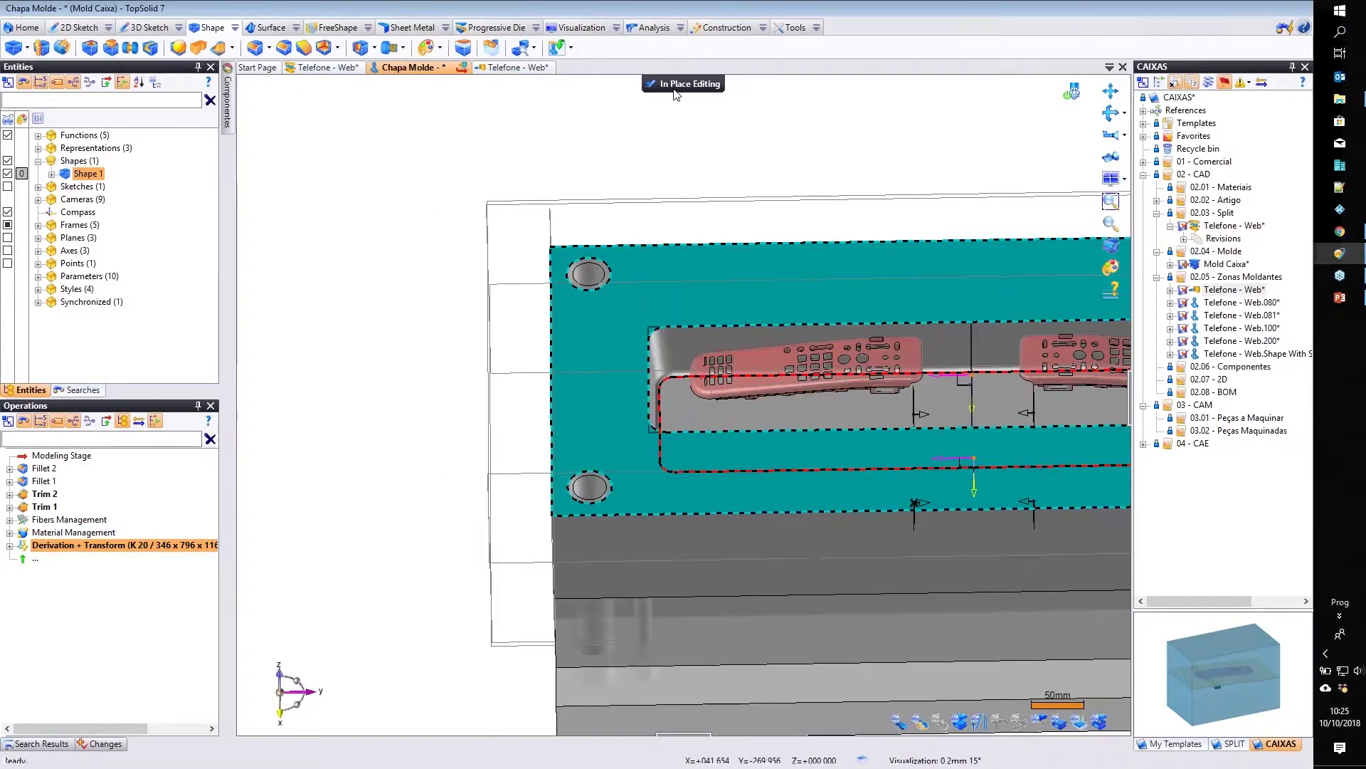
left_click(673, 83)
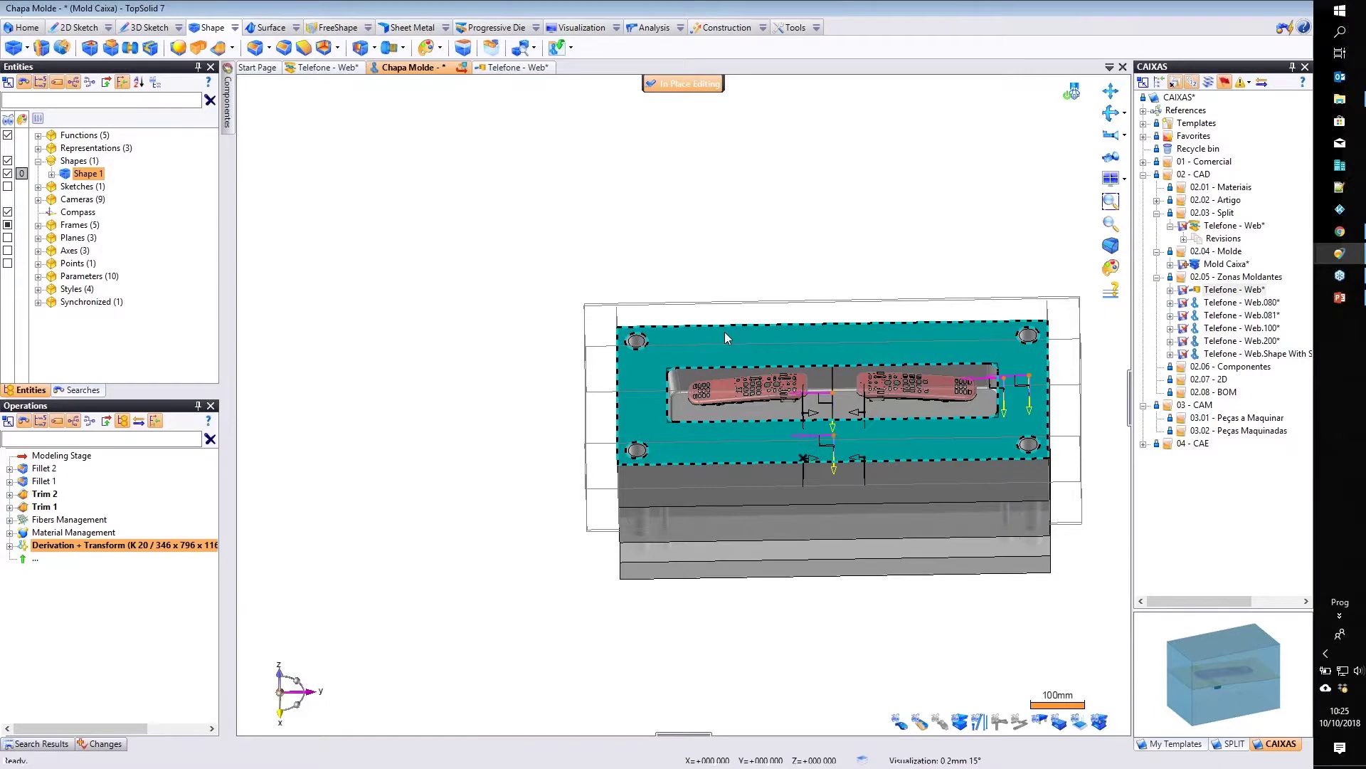
Edit the mold base around the telephone inserts and set its size code to 346 x 596.
middle_click_drag(706, 357, 587, 419)
scroll(745, 340, "up", 2)
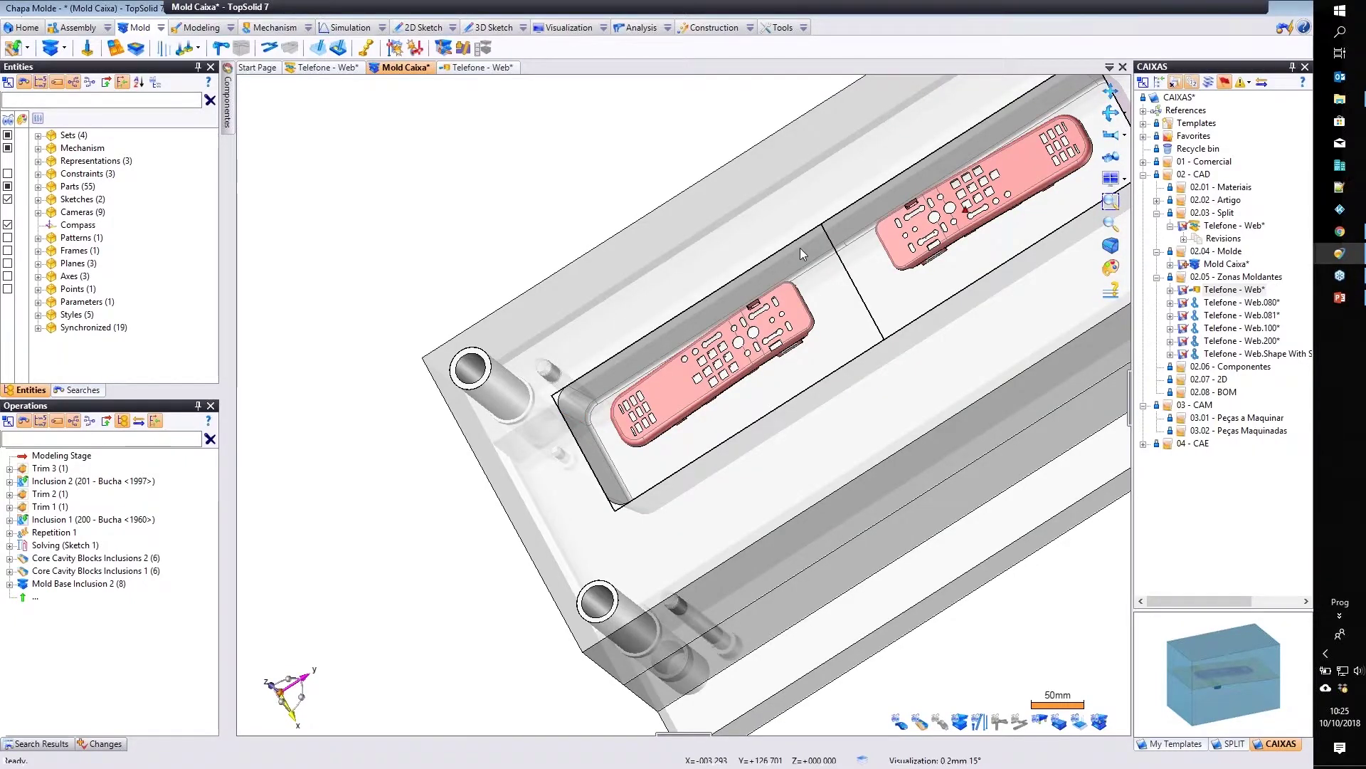
middle_click_drag(799, 248, 865, 195)
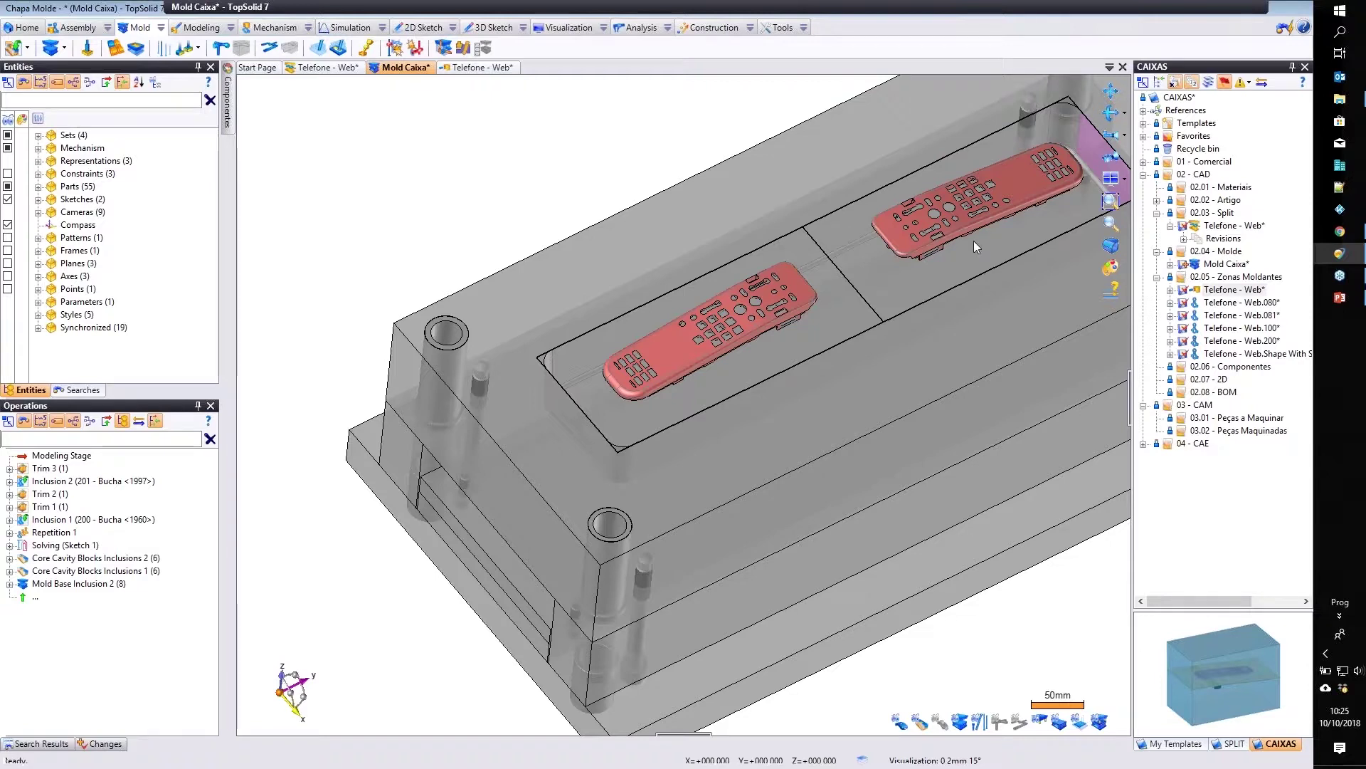
right_click(674, 248)
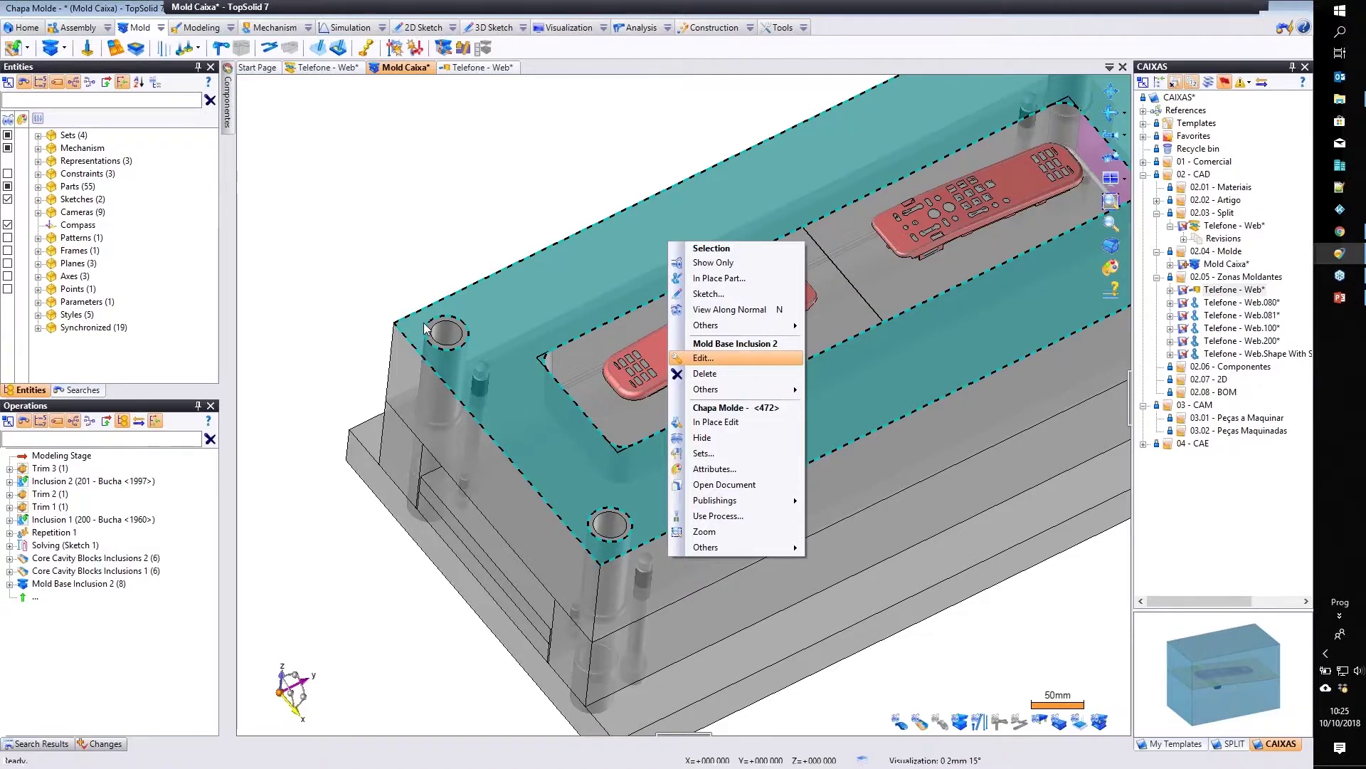
left_click(703, 358)
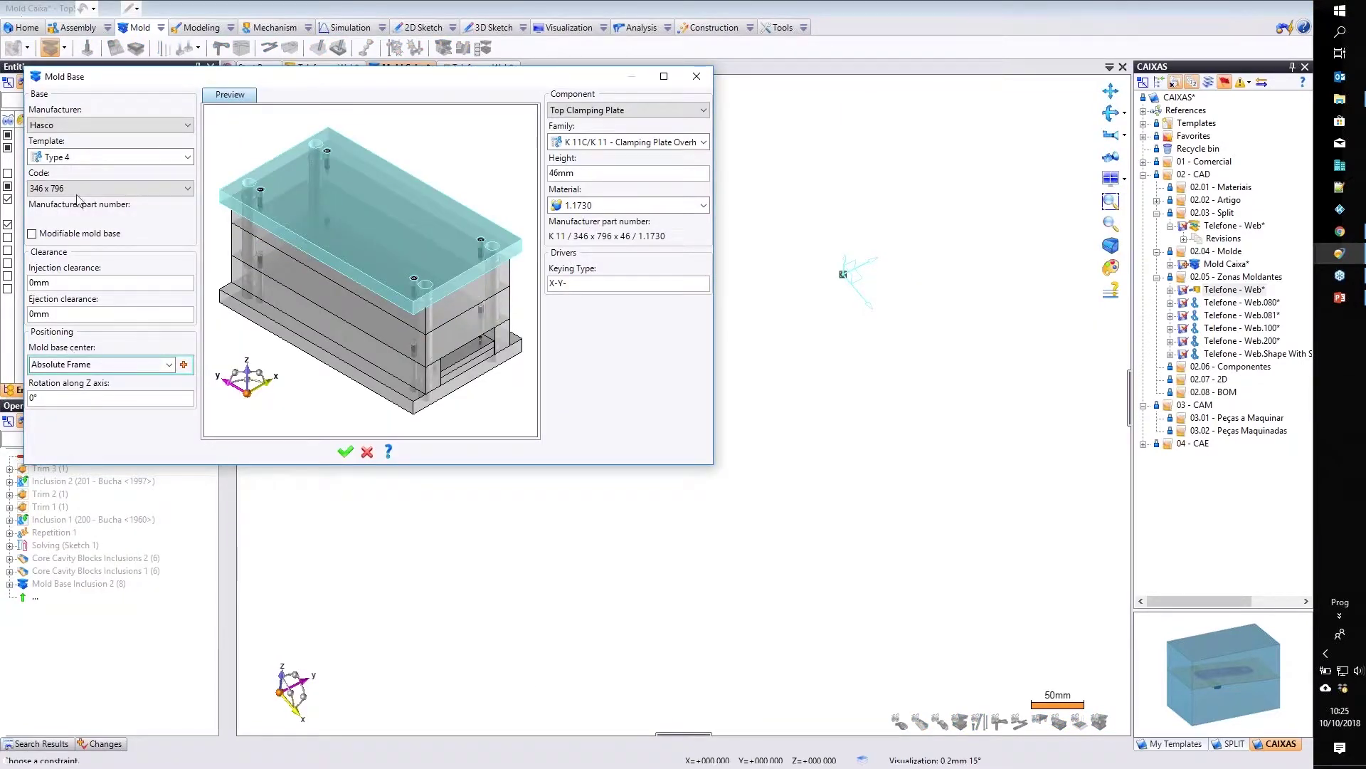
left_click(187, 188)
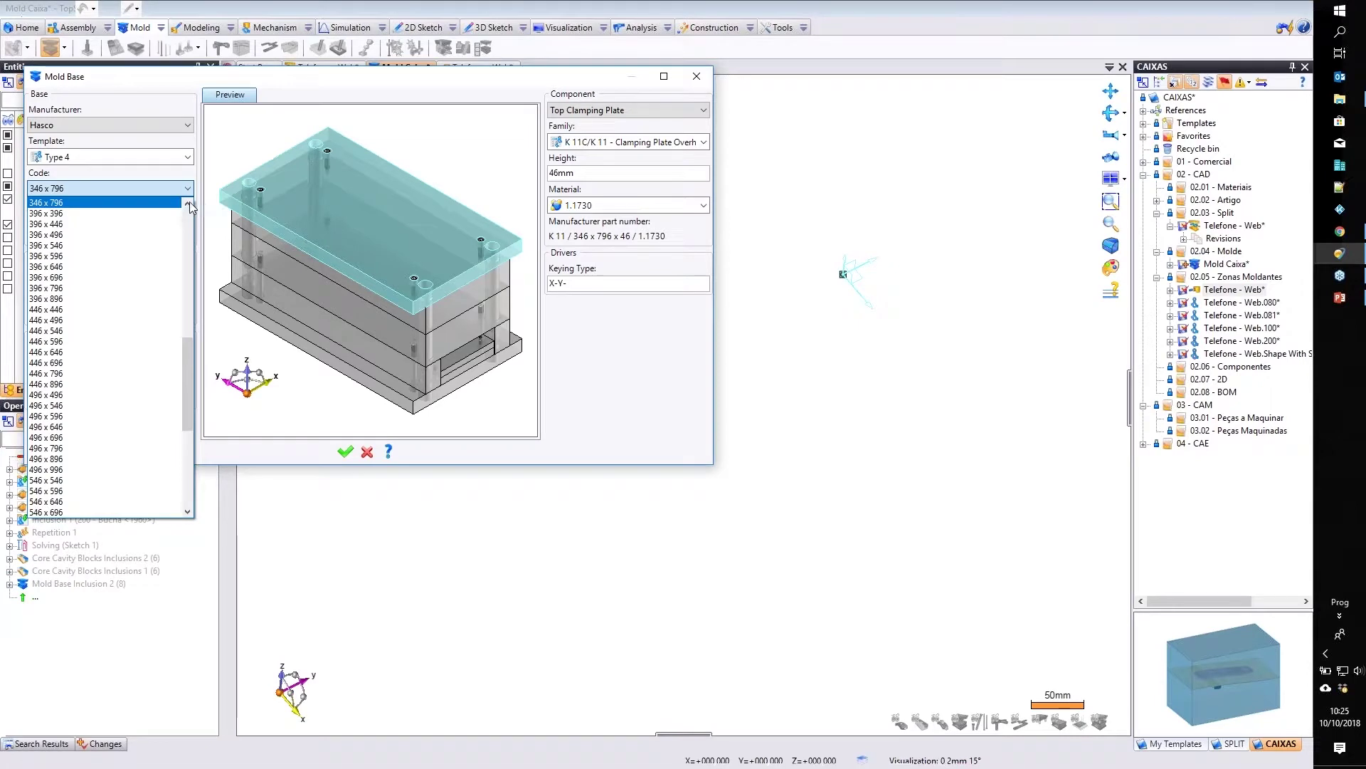
scroll(91, 211, "up", 1)
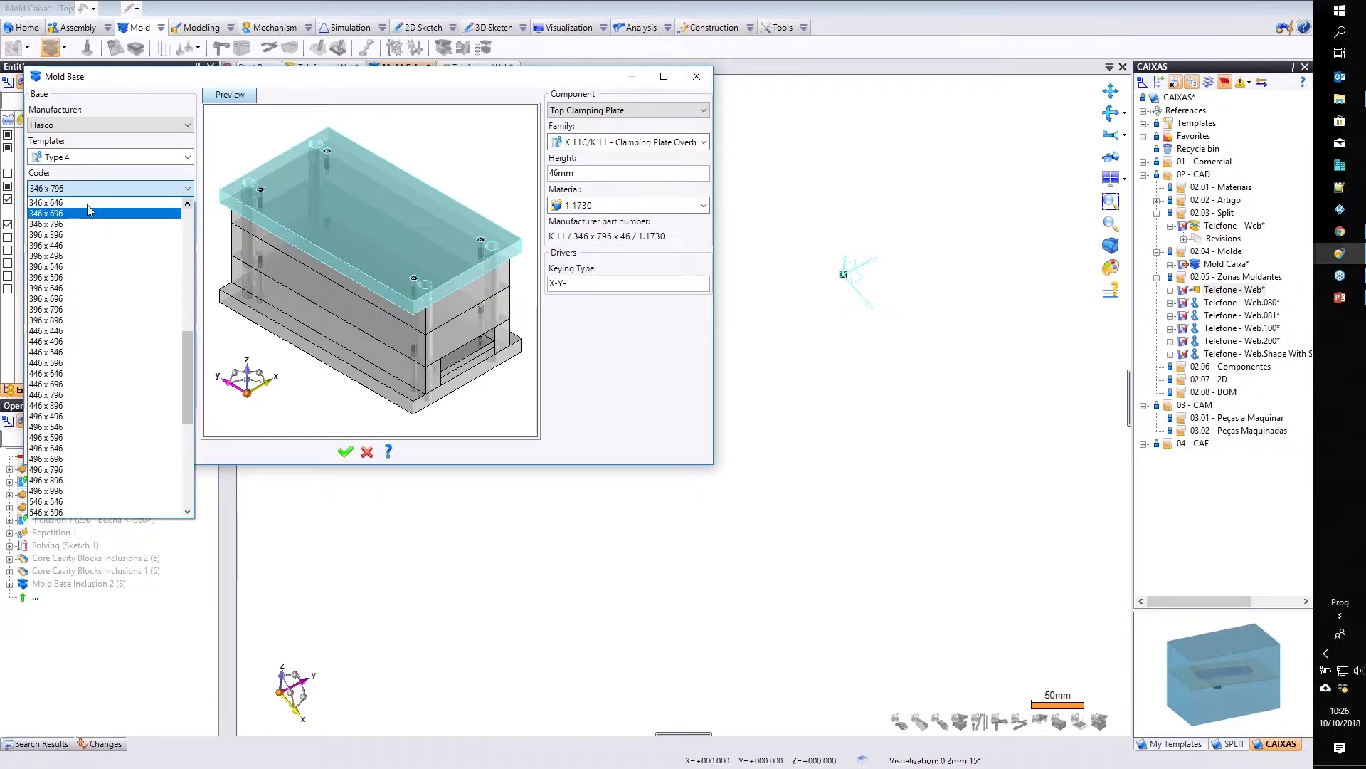
left_click(186, 206)
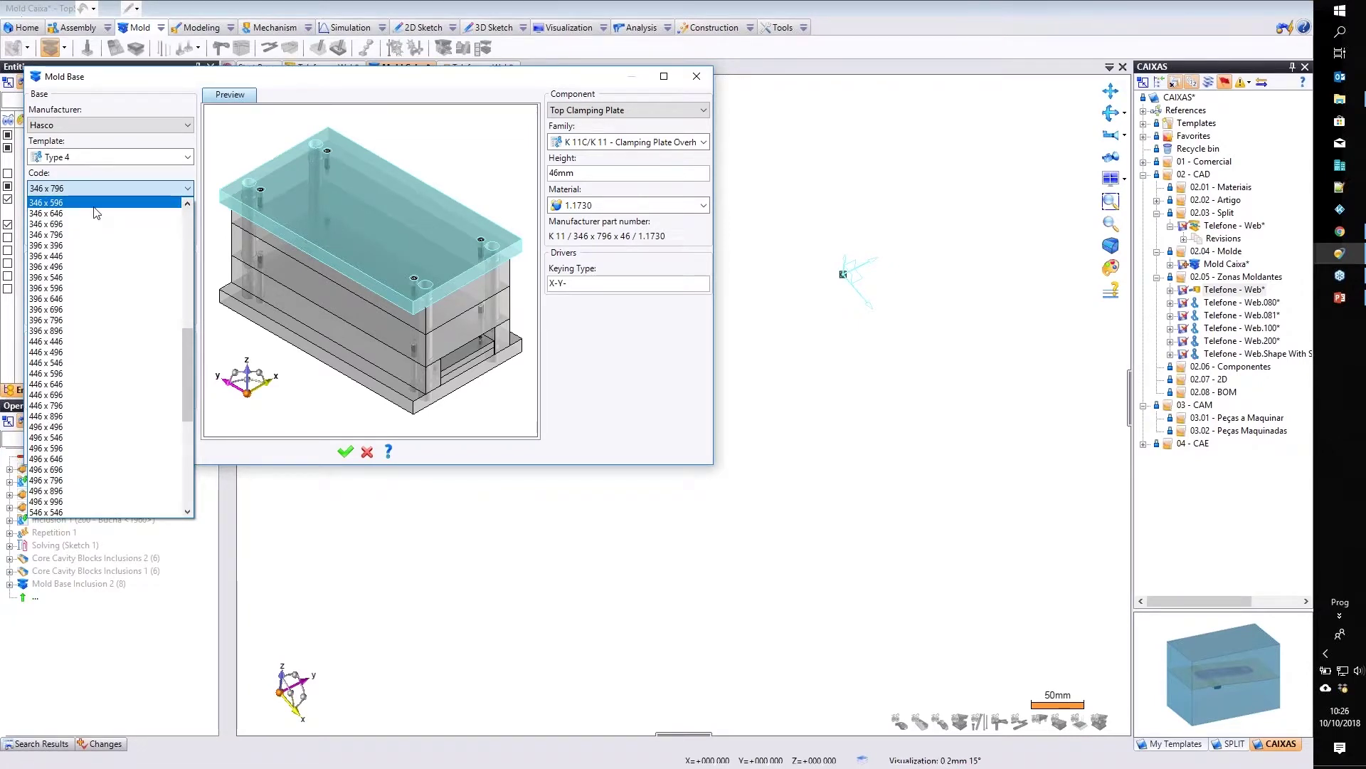
left_click(93, 203)
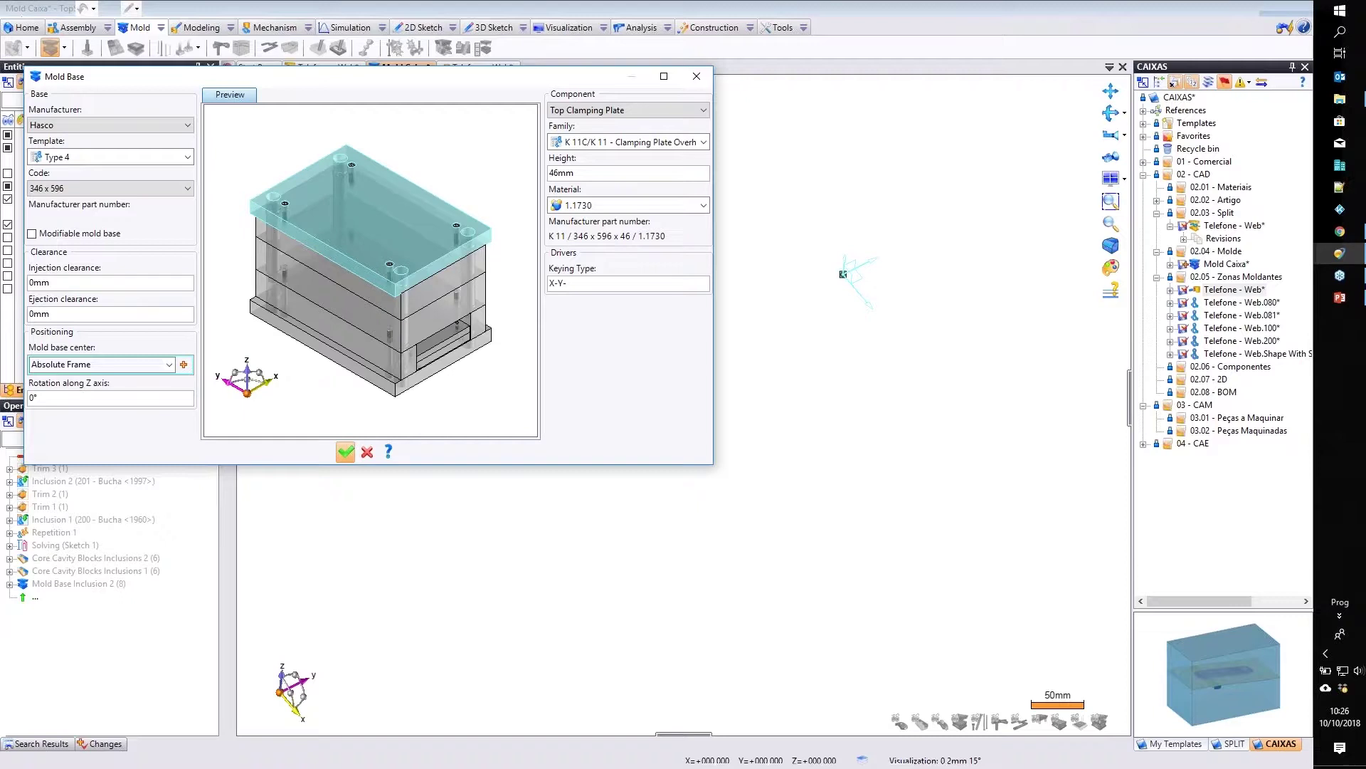
left_click(345, 452)
Examine the Chapa Molde pocket and both telephone parts in the resized mold base, checking how the inserts fit at each end.
scroll(476, 379, "up", 4)
middle_click_drag(476, 380, 498, 420)
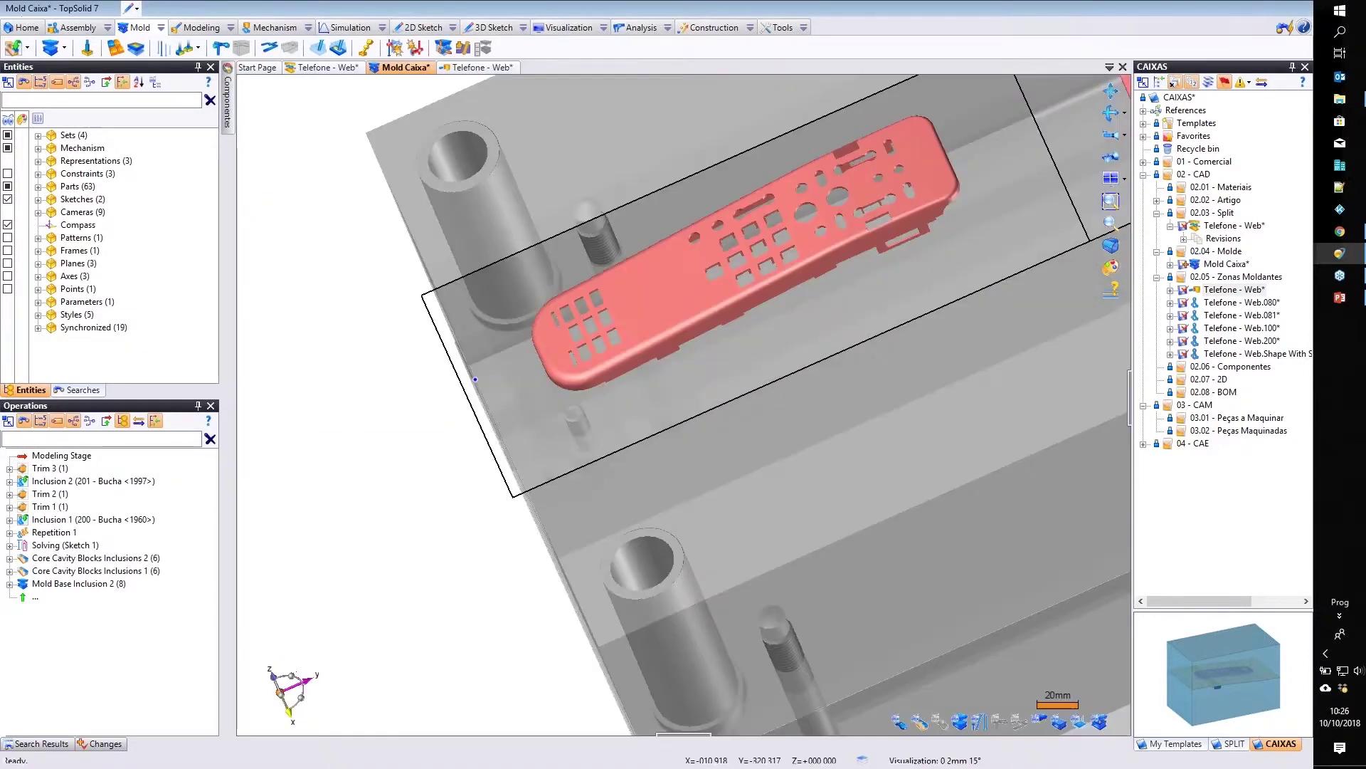
middle_click_drag(509, 321, 530, 340)
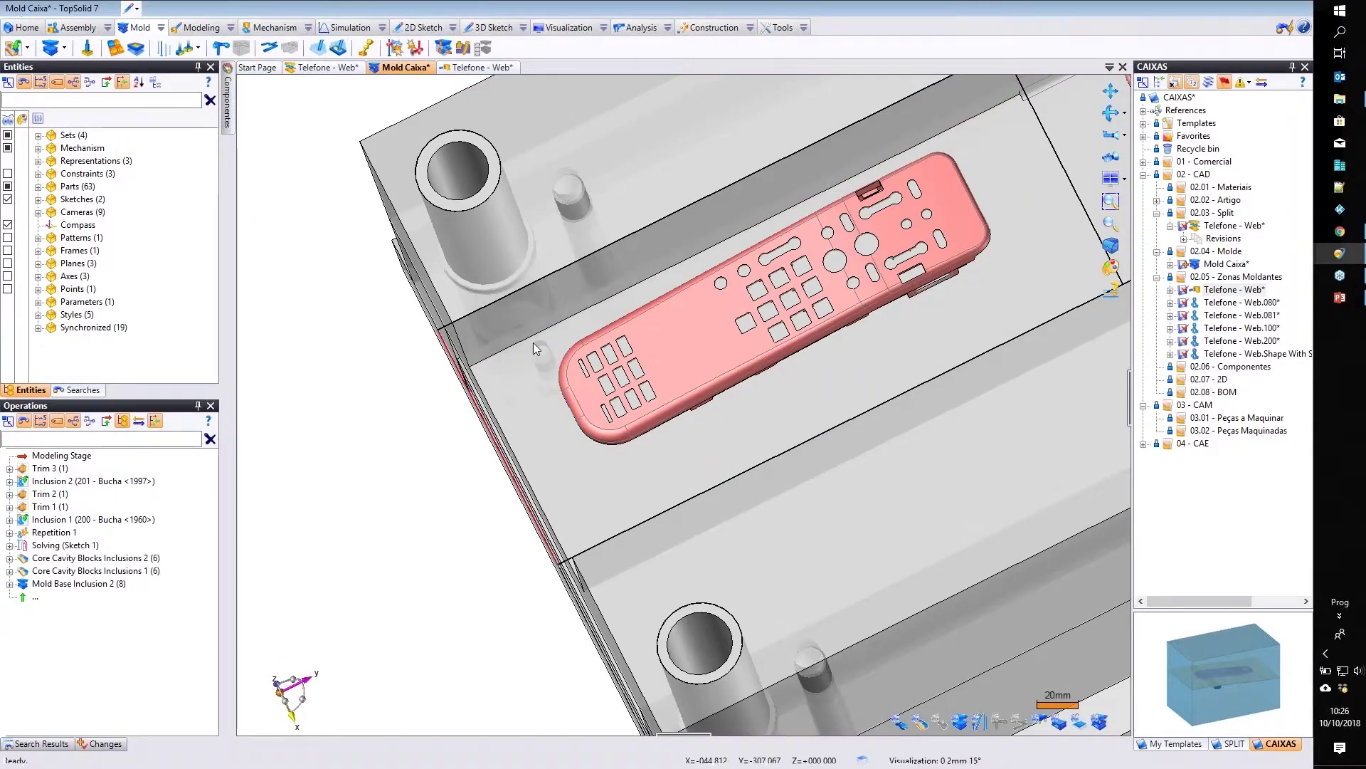
scroll(537, 343, "down", 3)
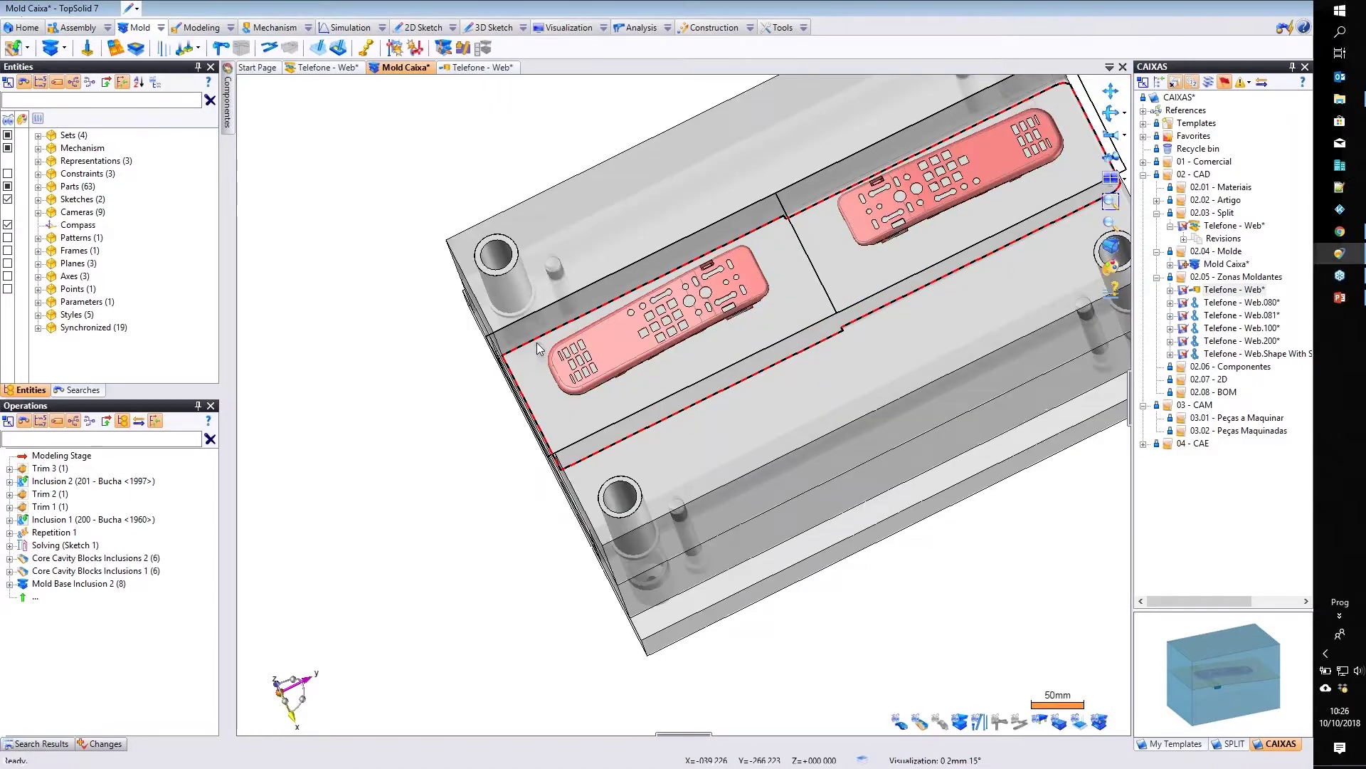
scroll(980, 192, "down", 2)
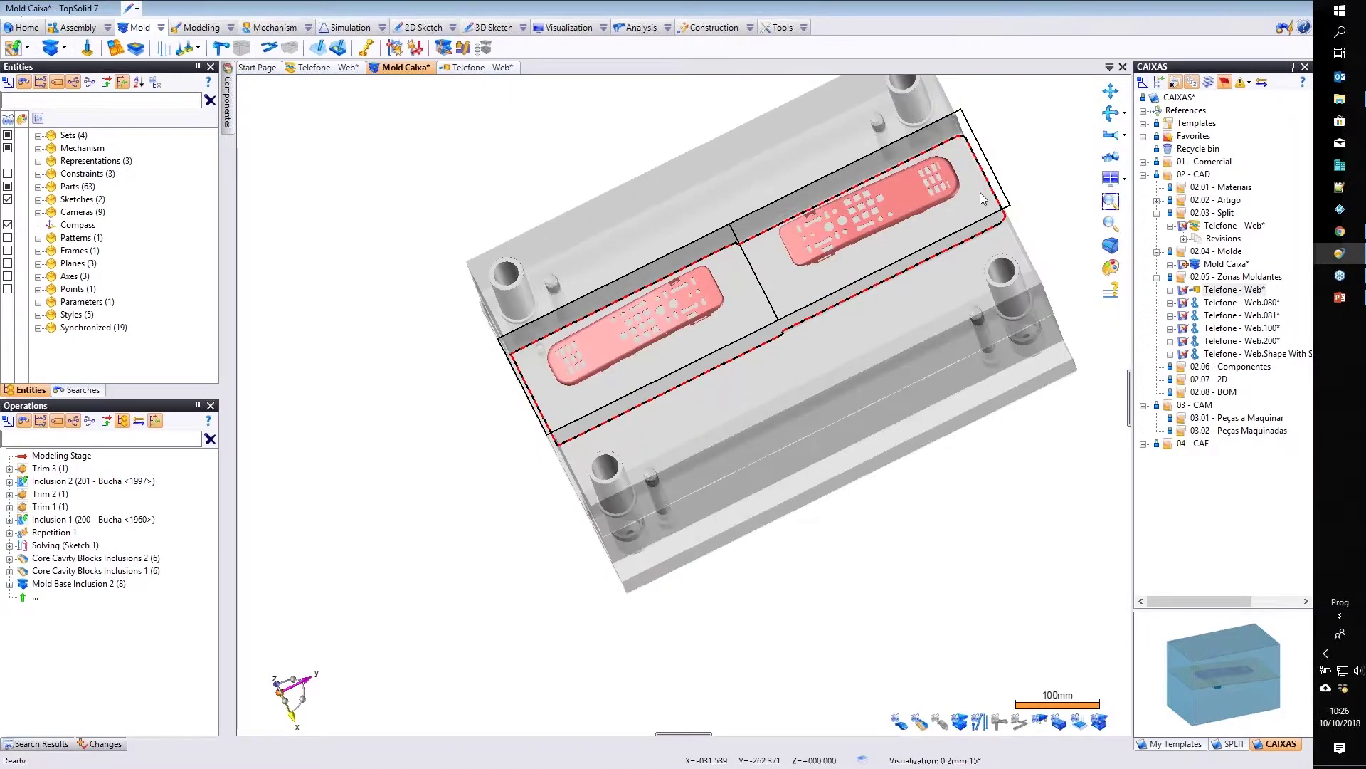
scroll(980, 193, "up", 2)
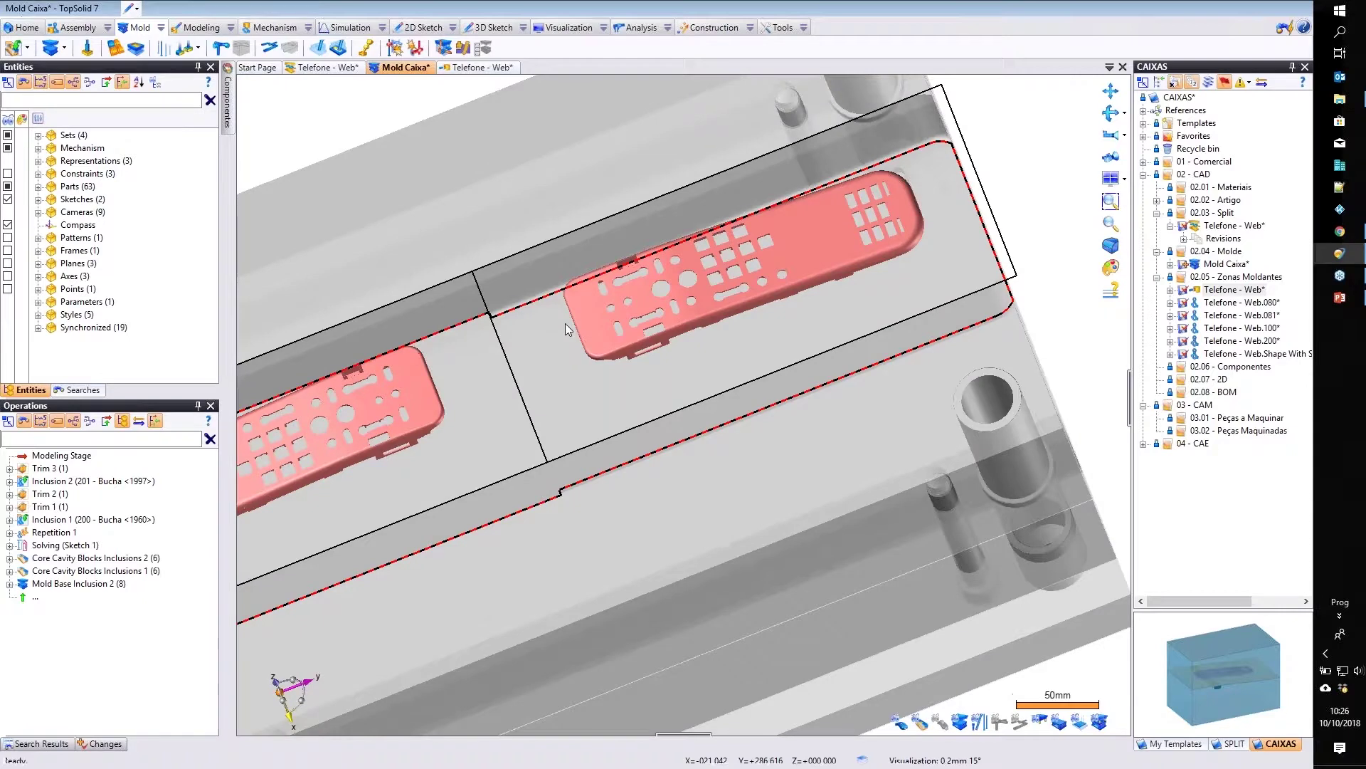
middle_click_drag(566, 323, 507, 314)
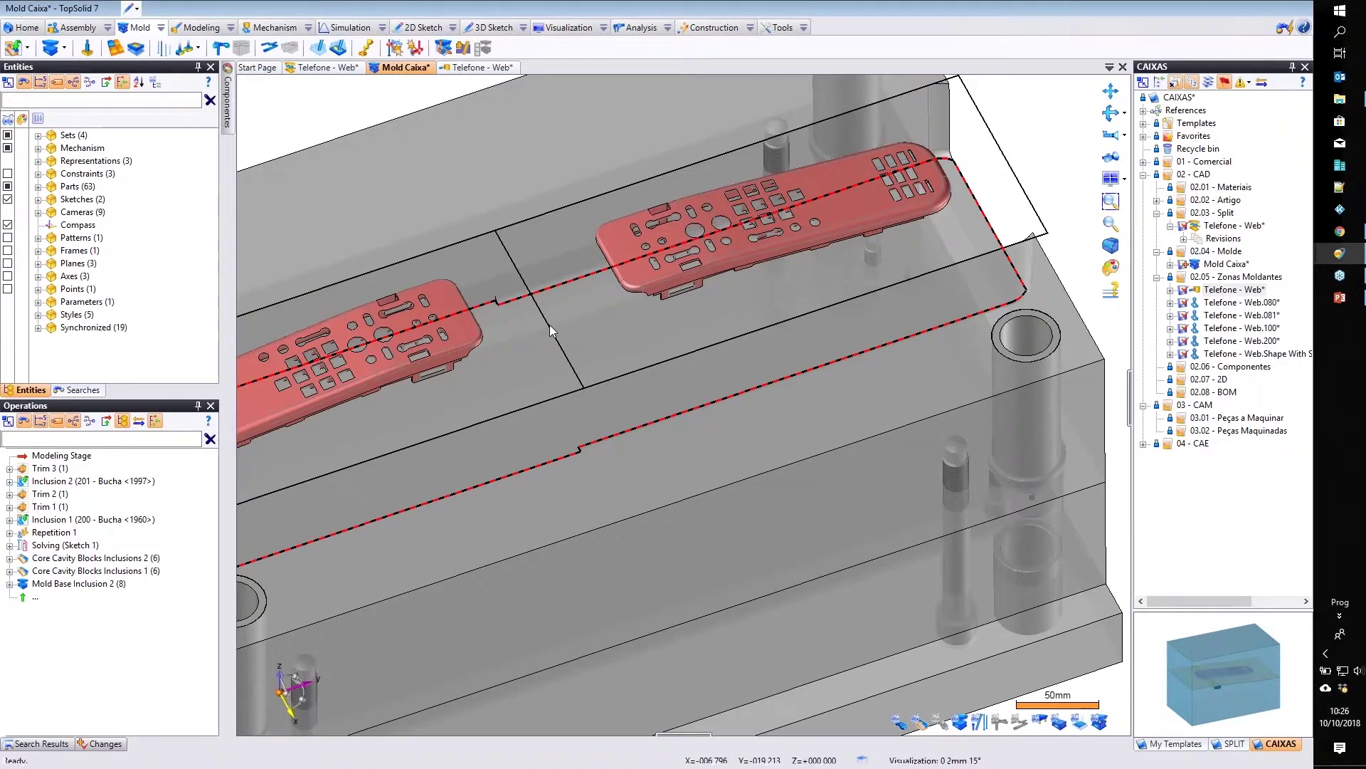
scroll(550, 325, "down", 4)
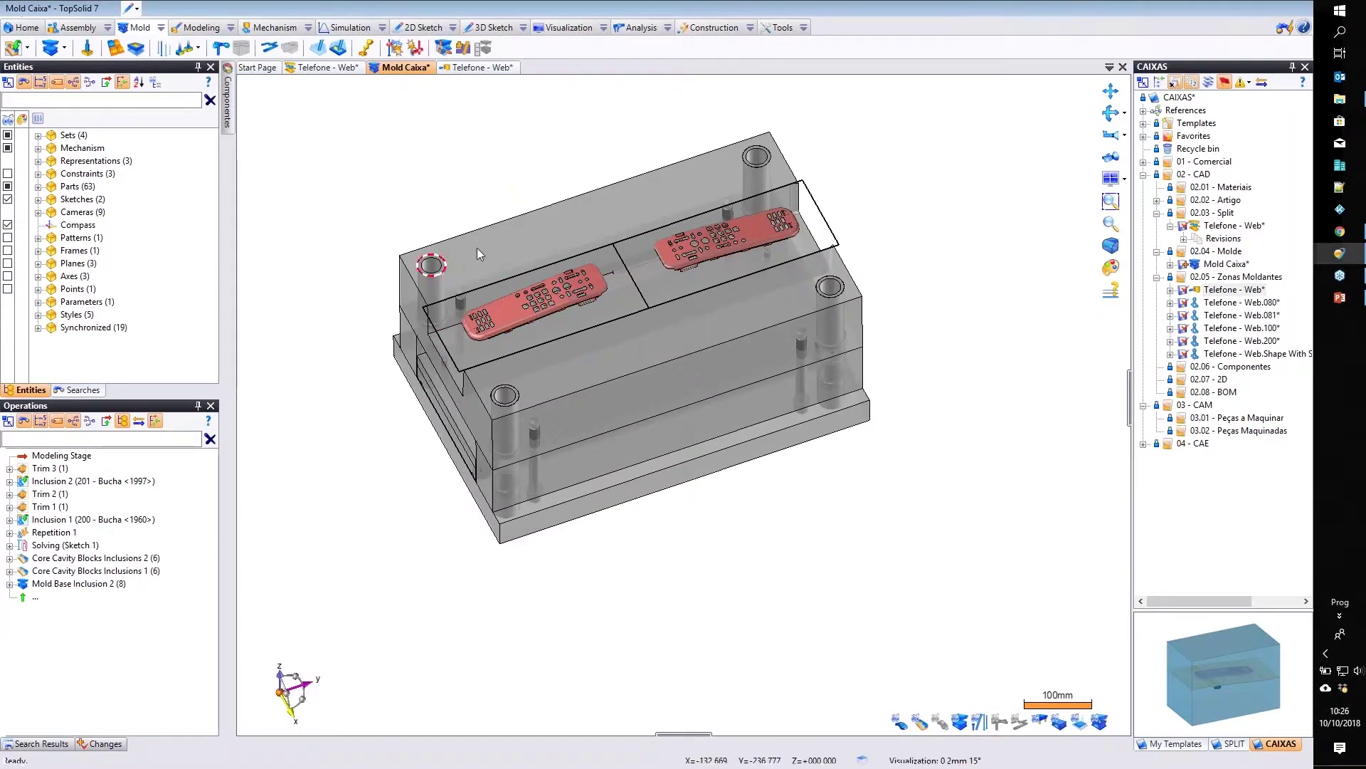
Edit the Chapa Molde plate in place and set its update options with Healing update off.
left_click(477, 248)
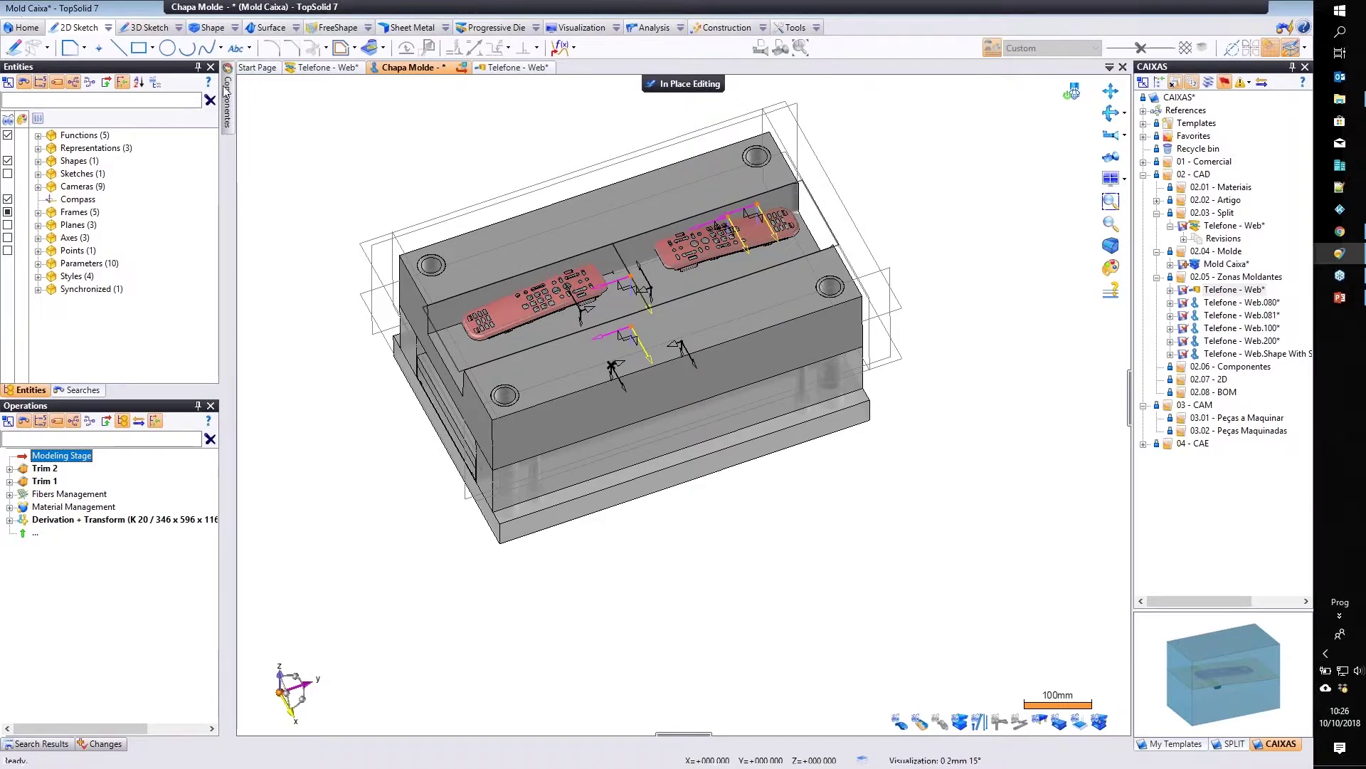
right_click(181, 68)
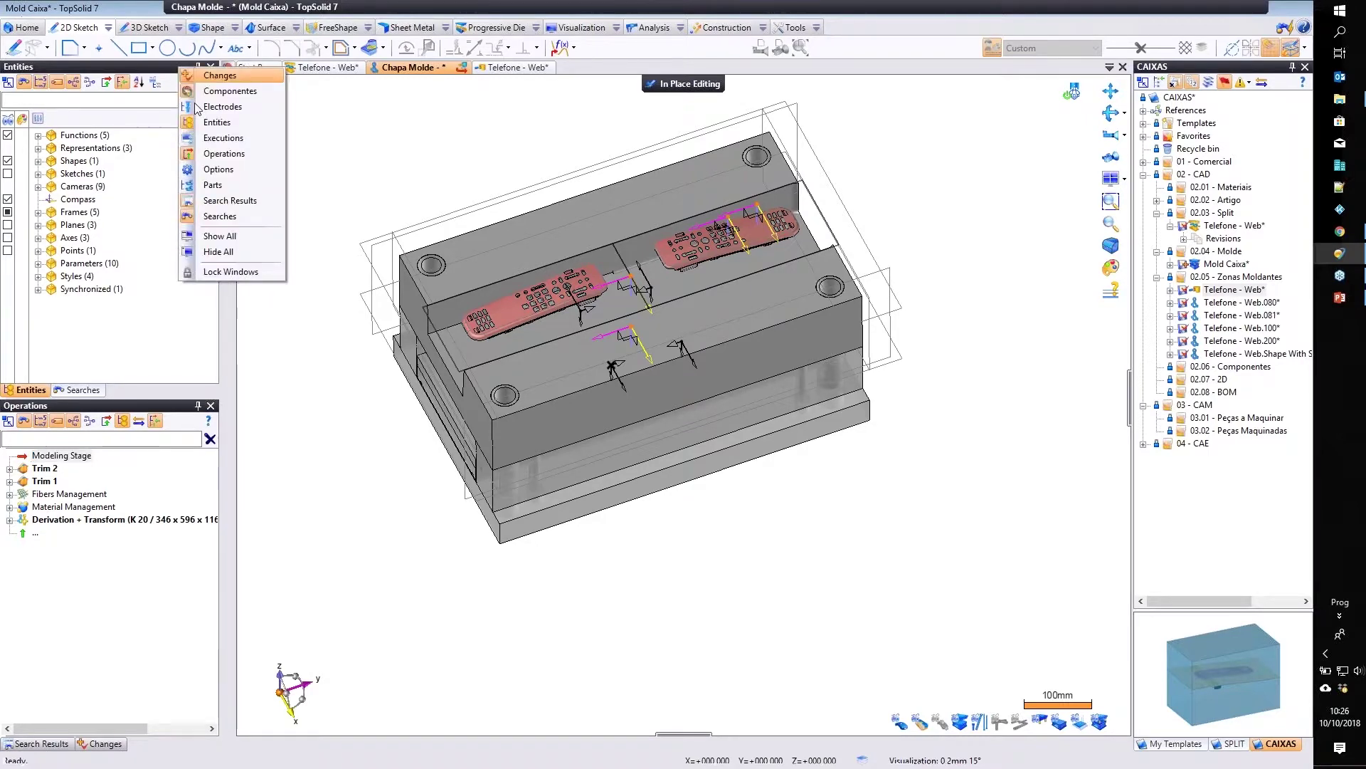
left_click(207, 169)
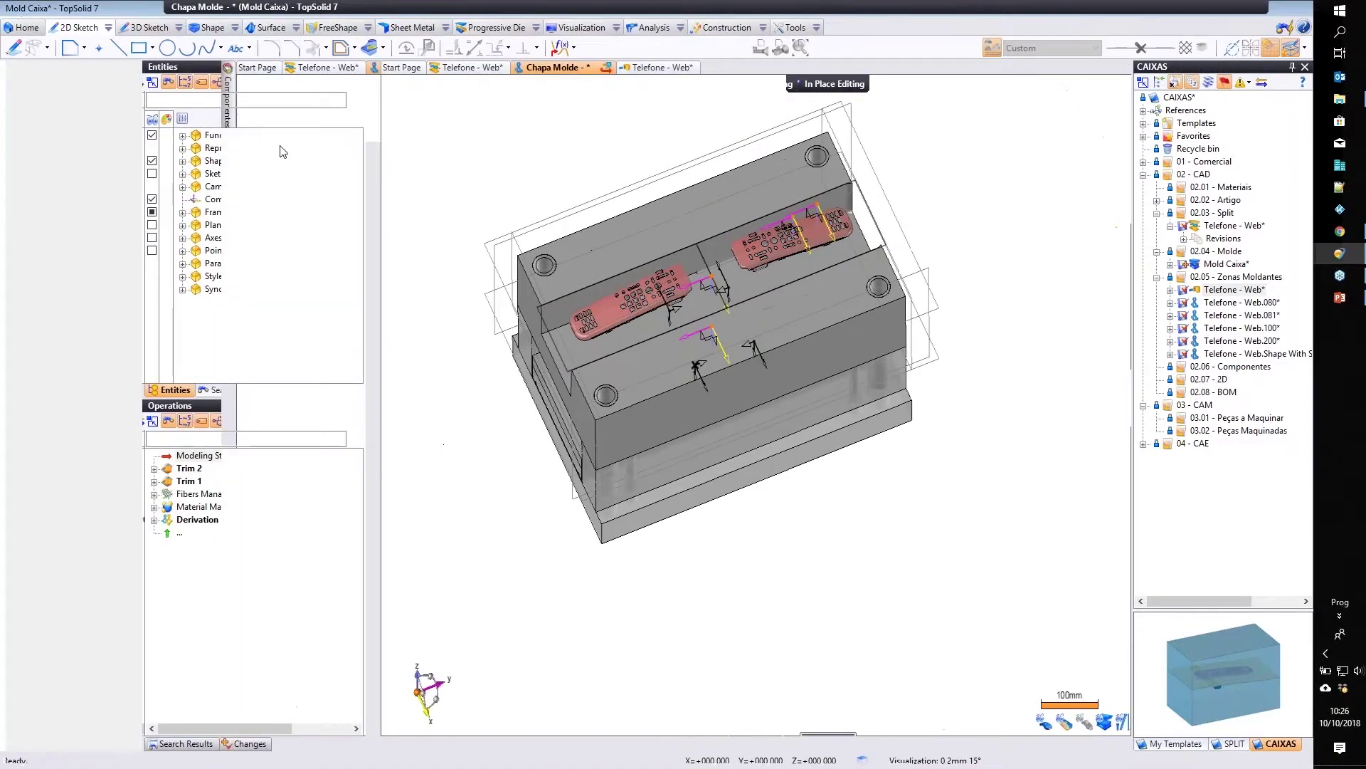
right_click(280, 169)
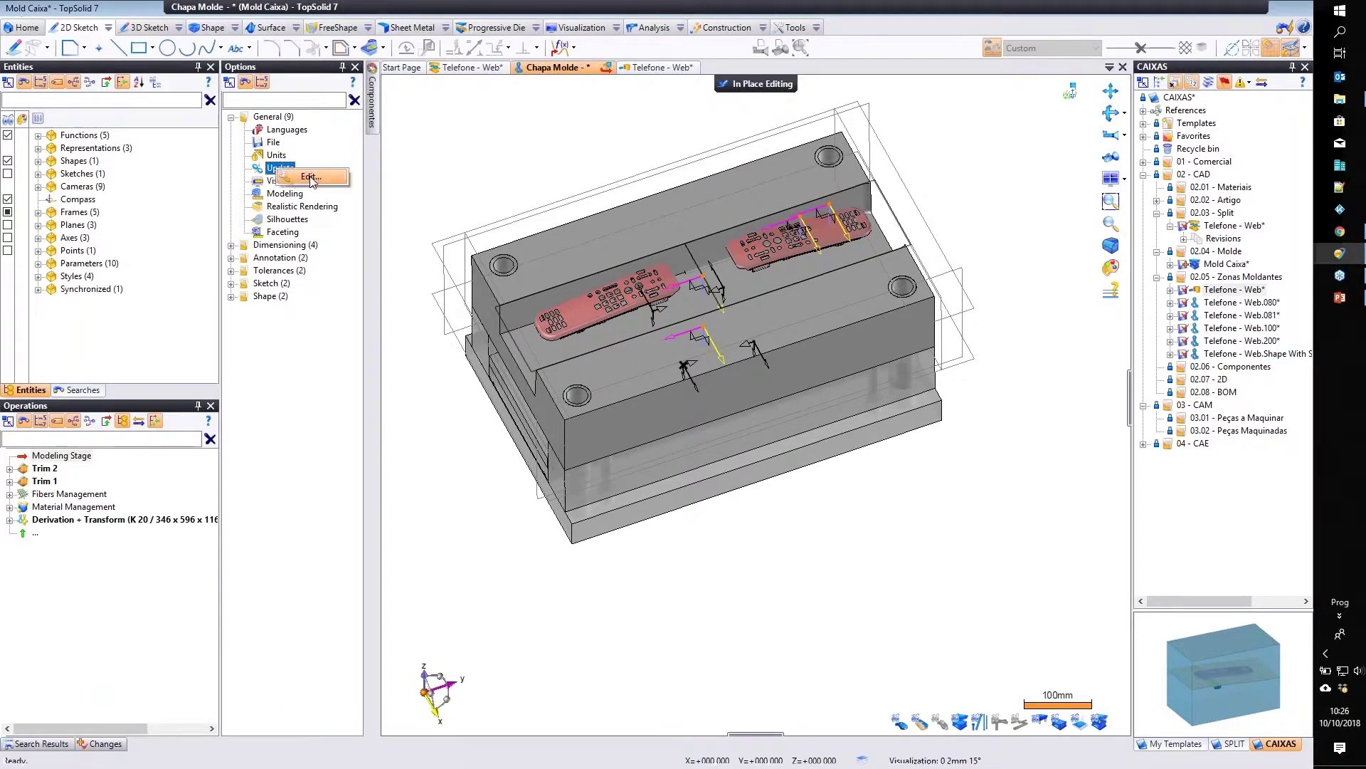
left_click(311, 177)
left_click(395, 120)
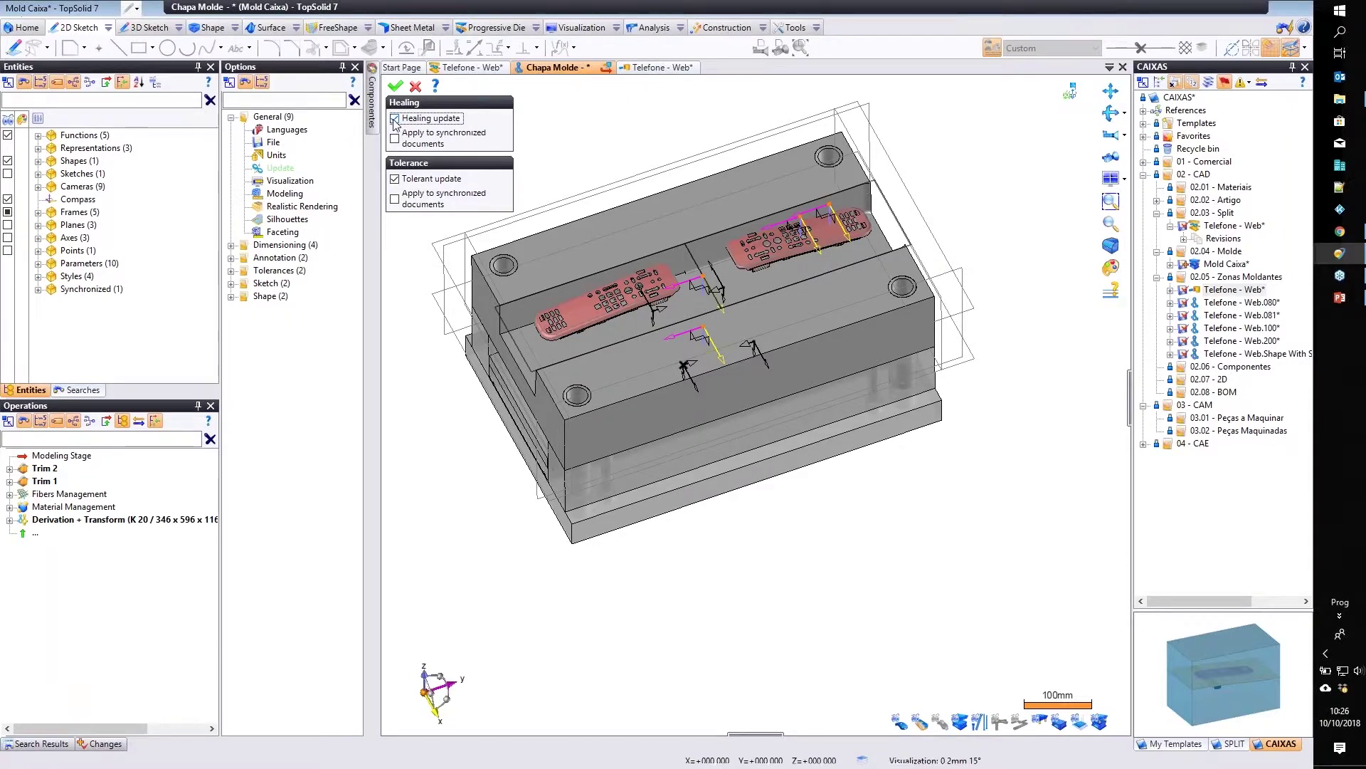
left_click(396, 120)
key("Return")
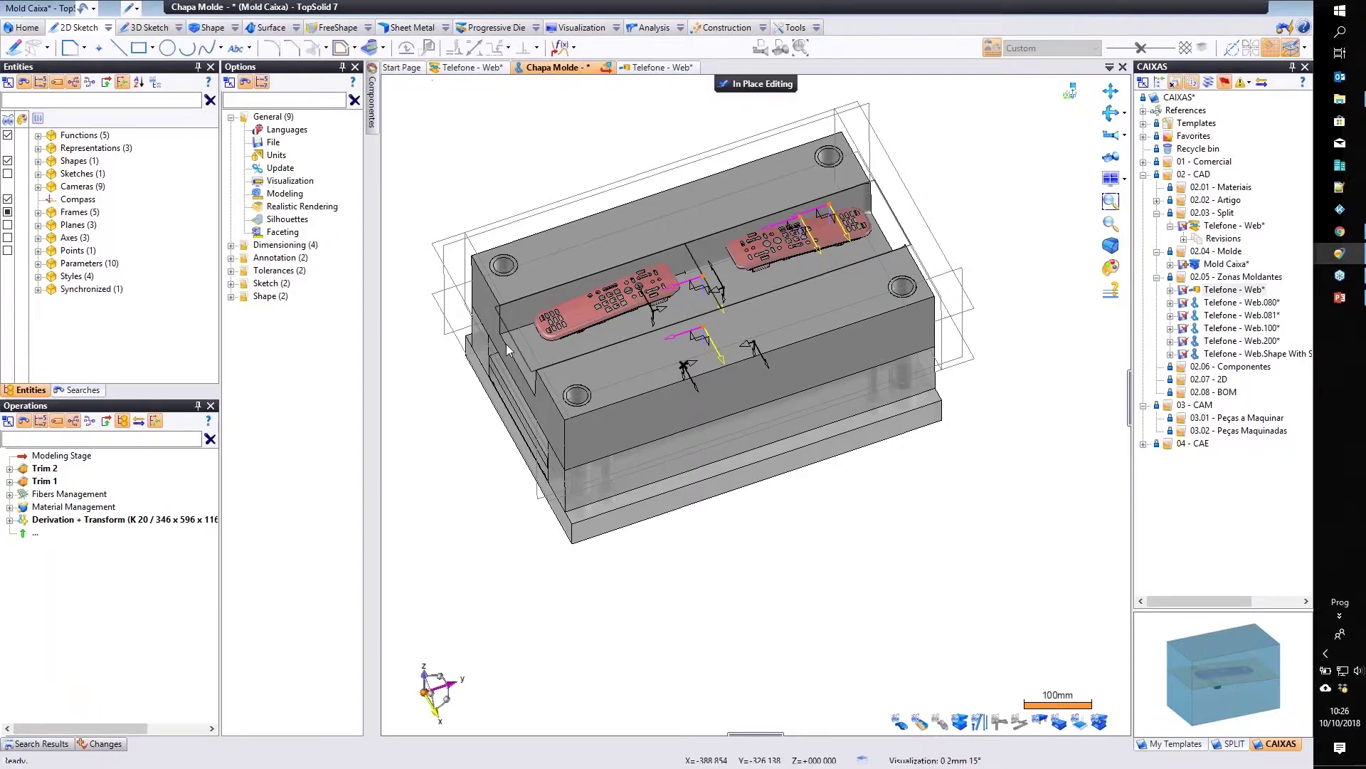
Recheck the Chapa Molde update options and pocket end, exit in-place editing and hide the document options.
scroll(506, 344, "up", 3)
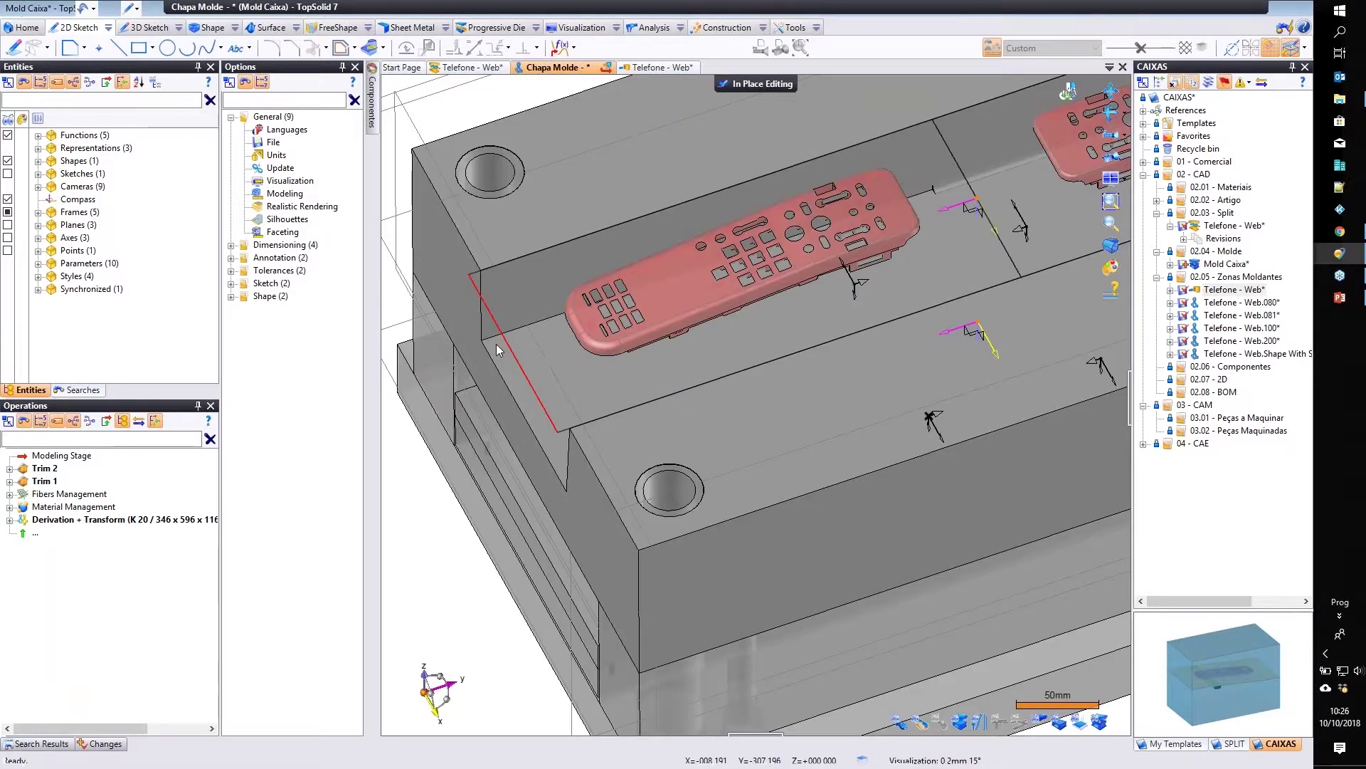
right_click(279, 169)
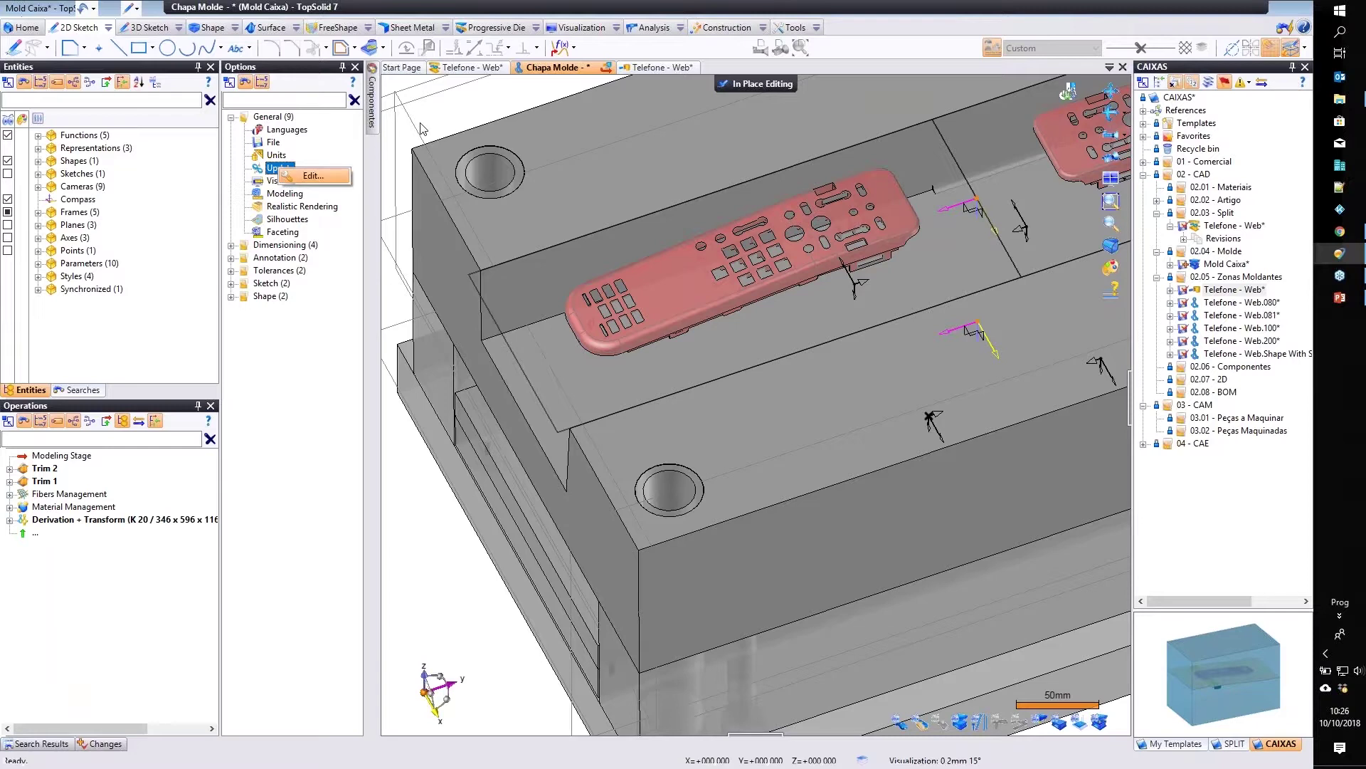
key("Return")
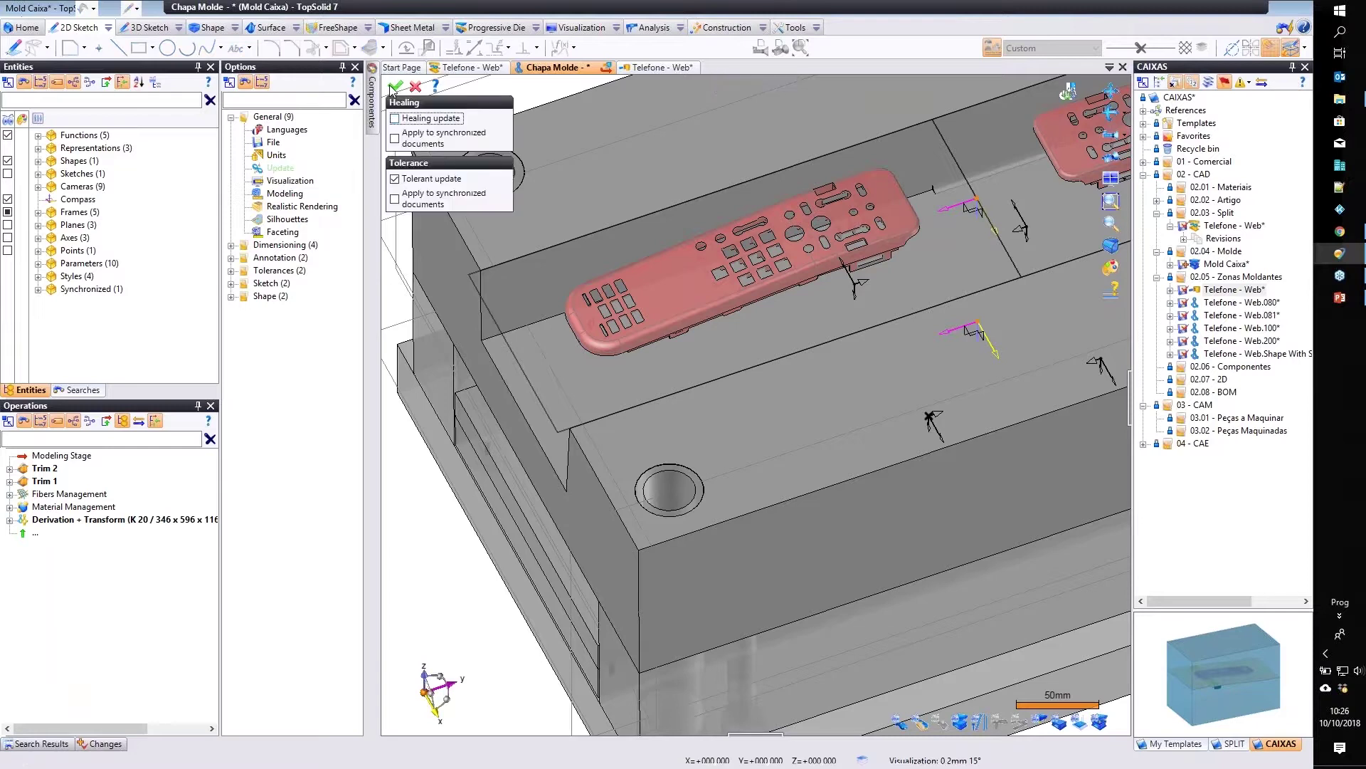
left_click(396, 86)
scroll(489, 326, "up", 5)
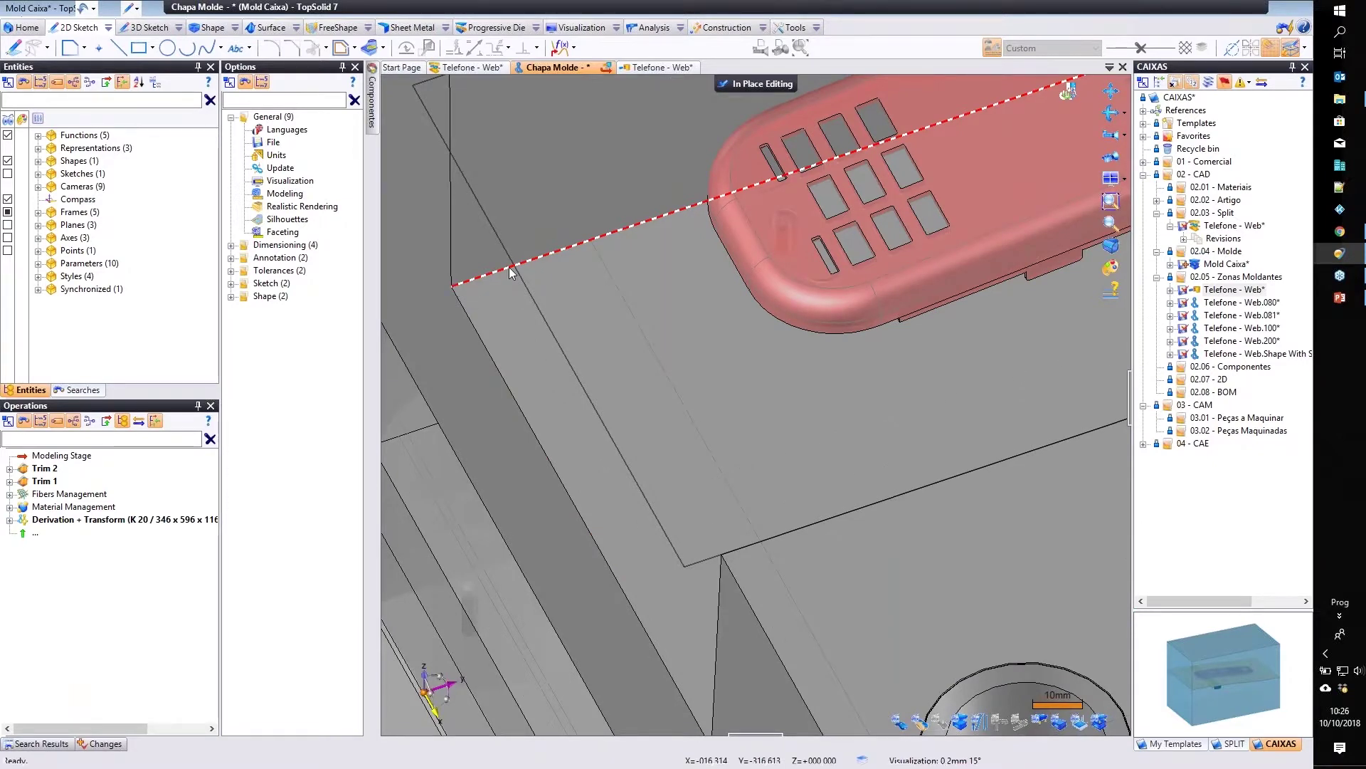
scroll(511, 273, "down", 5)
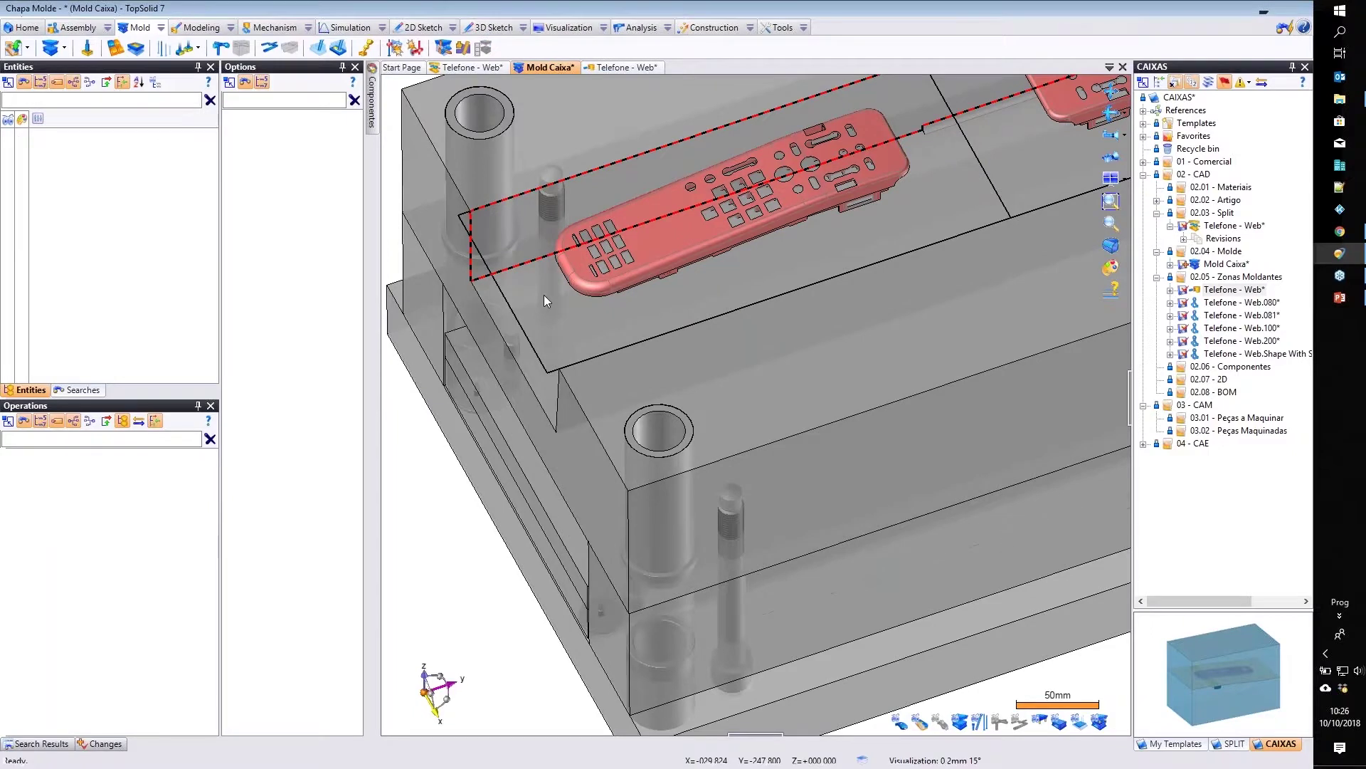
scroll(546, 297, "down", 1)
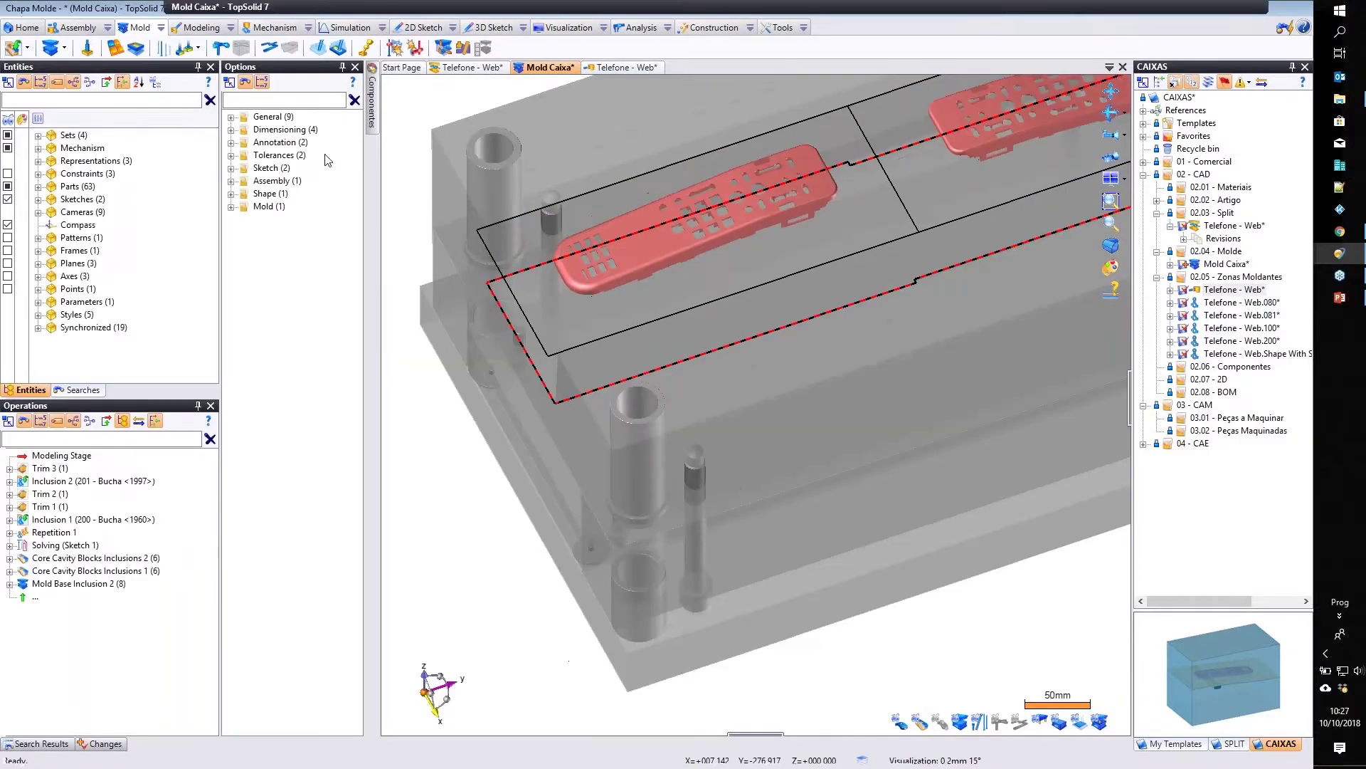
scroll(767, 240, "down", 2)
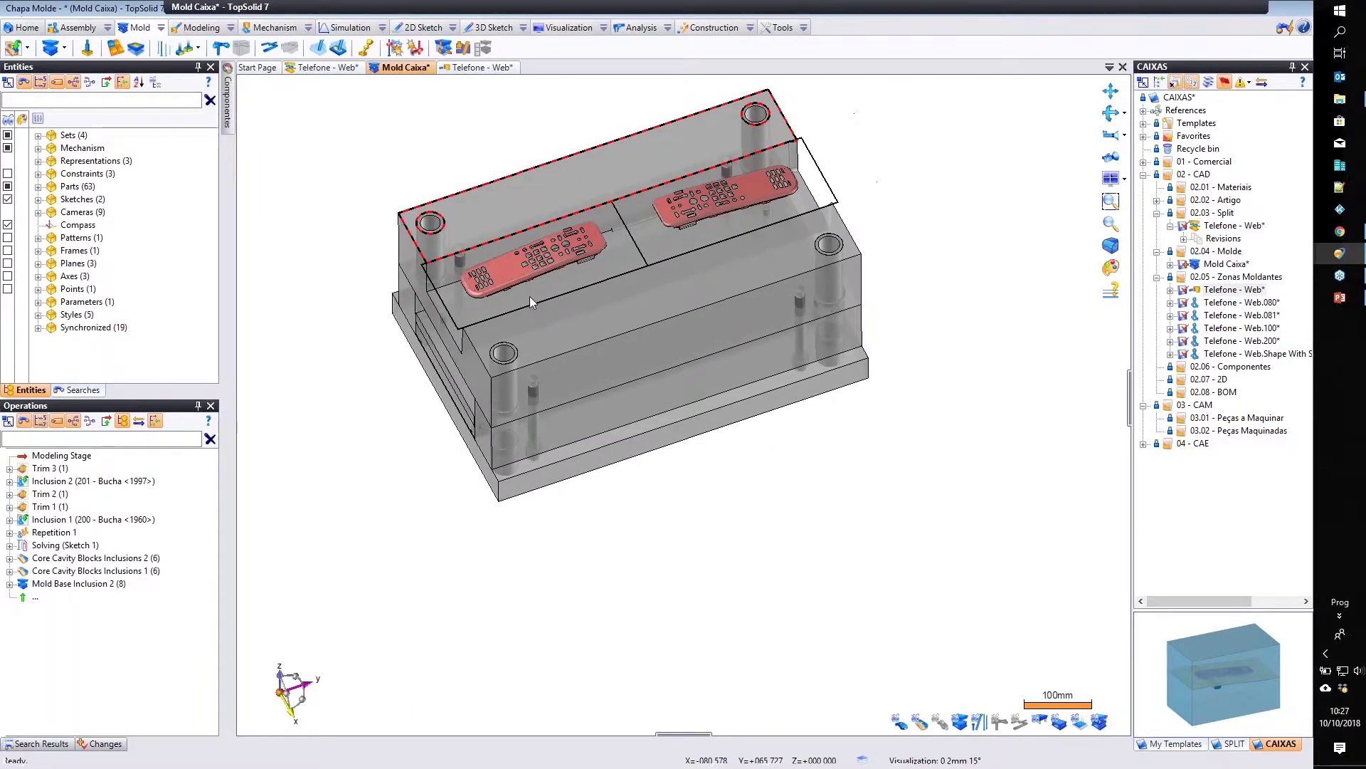
Delete the Trim 3 operation from the mold assembly.
scroll(512, 356, "up", 2)
left_click(44, 470)
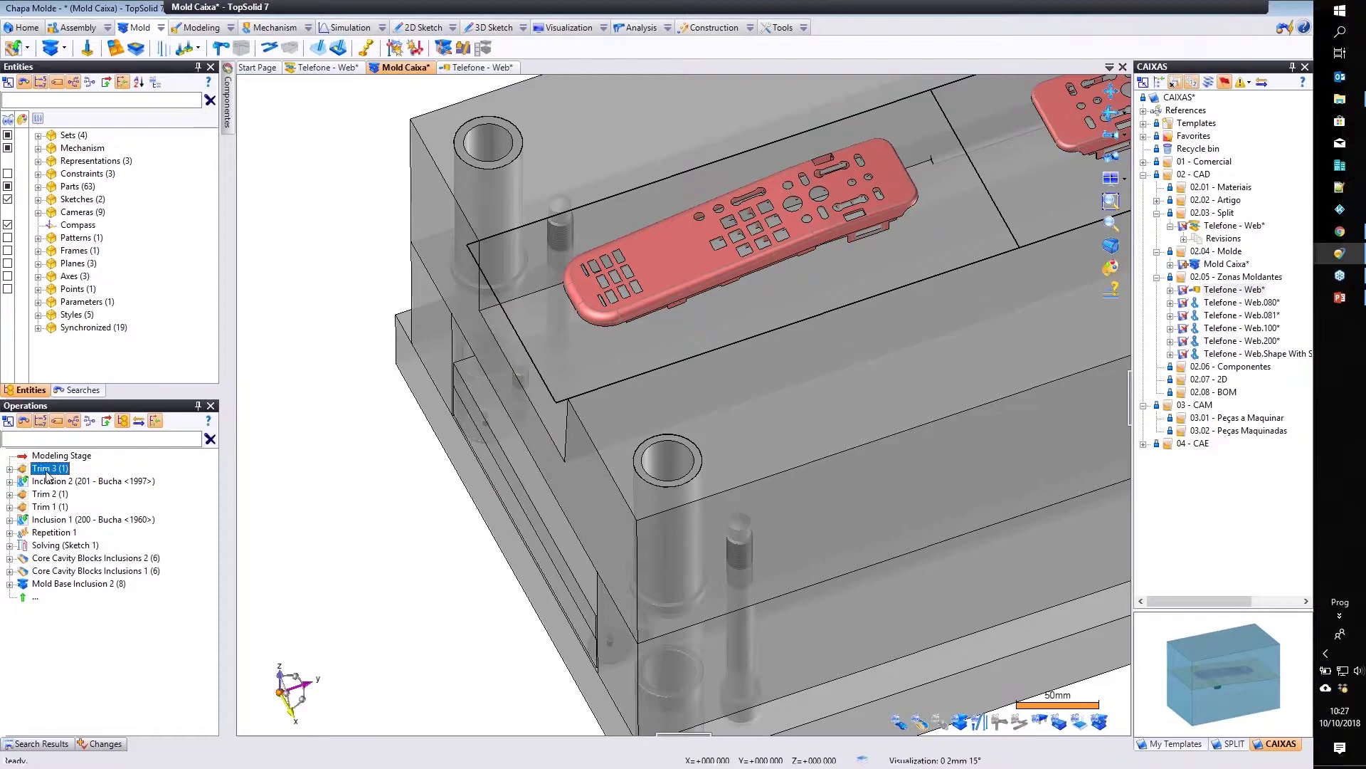
right_click(47, 474)
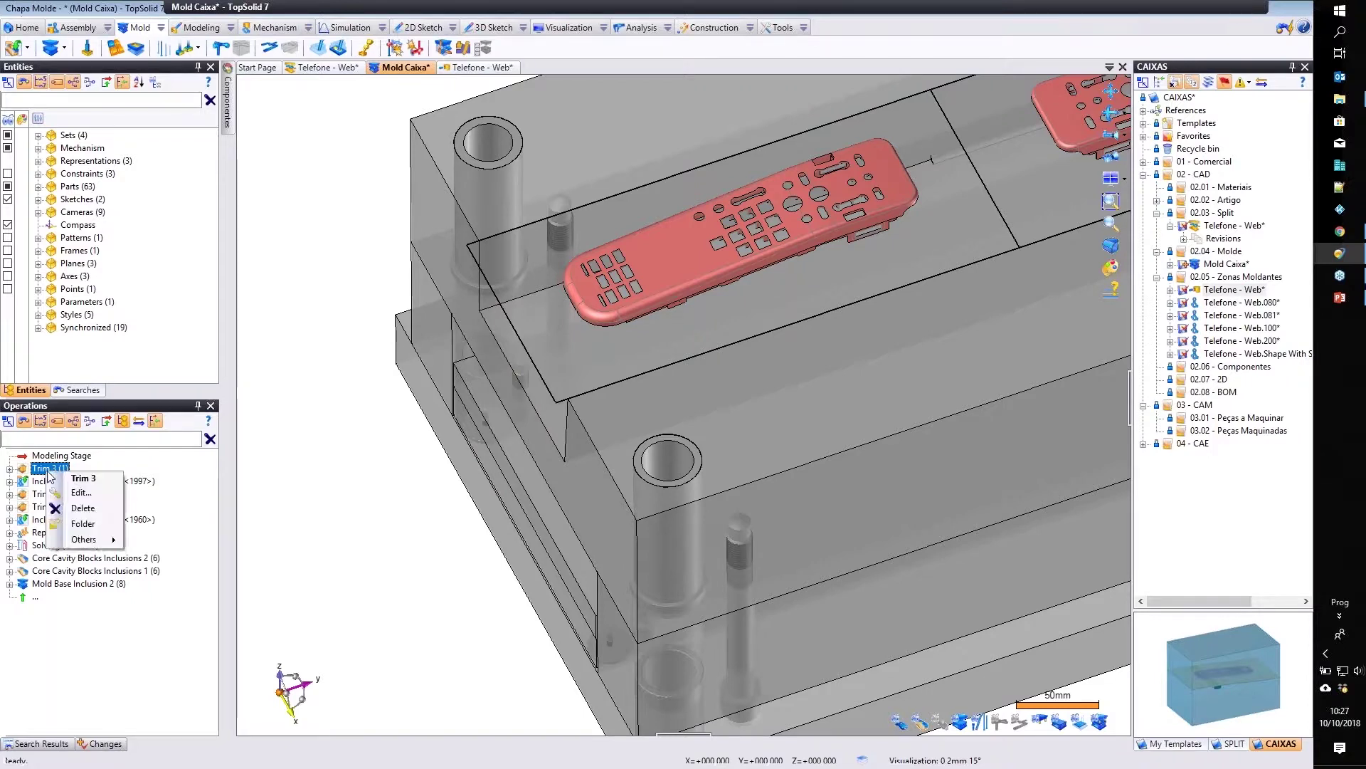
left_click(89, 513)
scroll(514, 360, "down", 2)
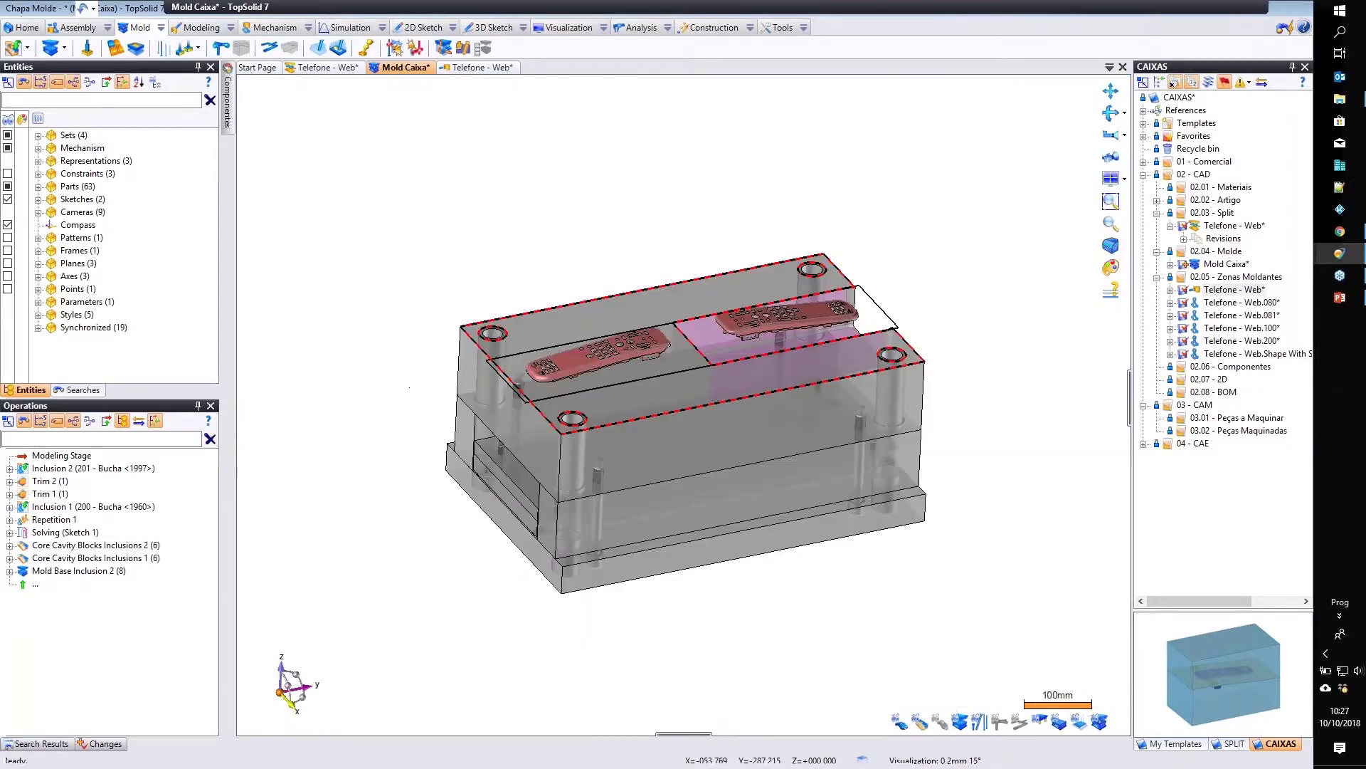
Examine the Inclusion 2 (201 - Bucha) operation and the mold area around the telephone part at the near end.
left_click(83, 469)
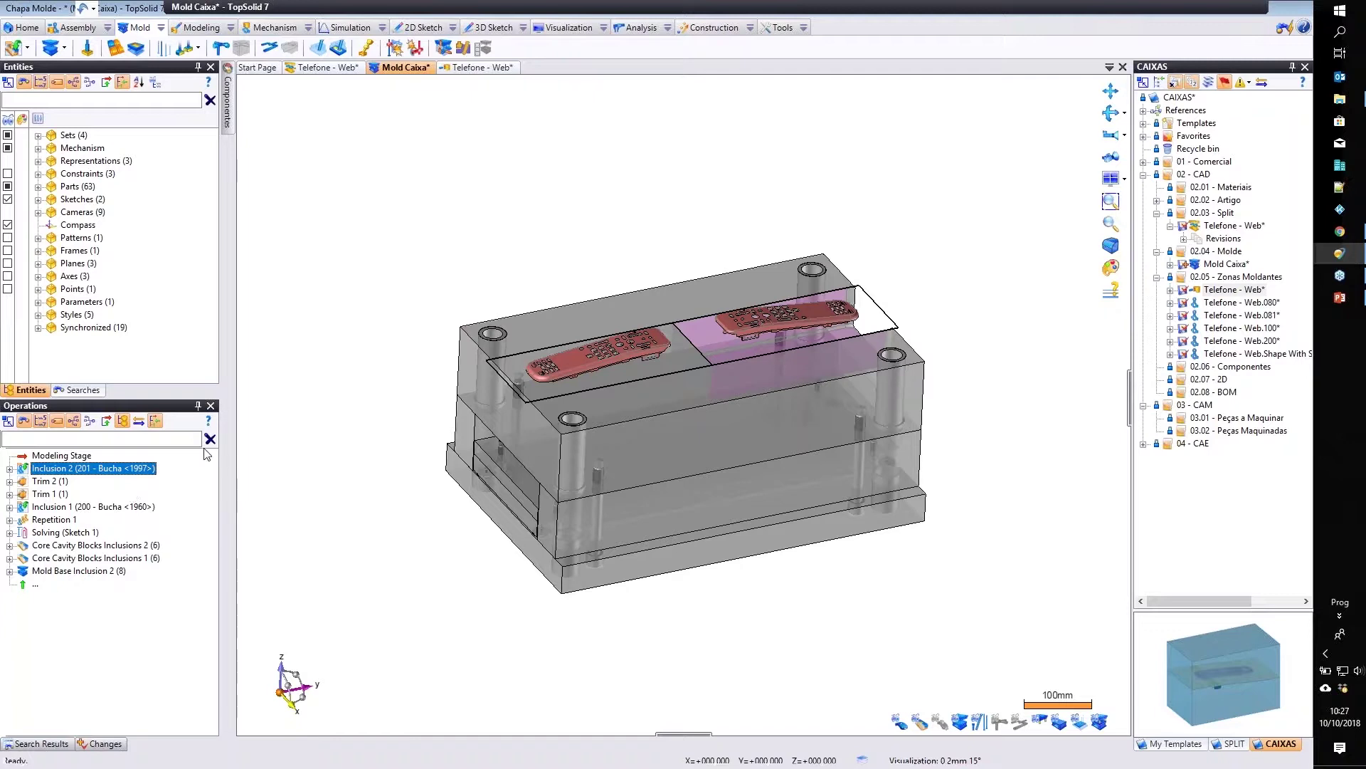
scroll(514, 413, "up", 3)
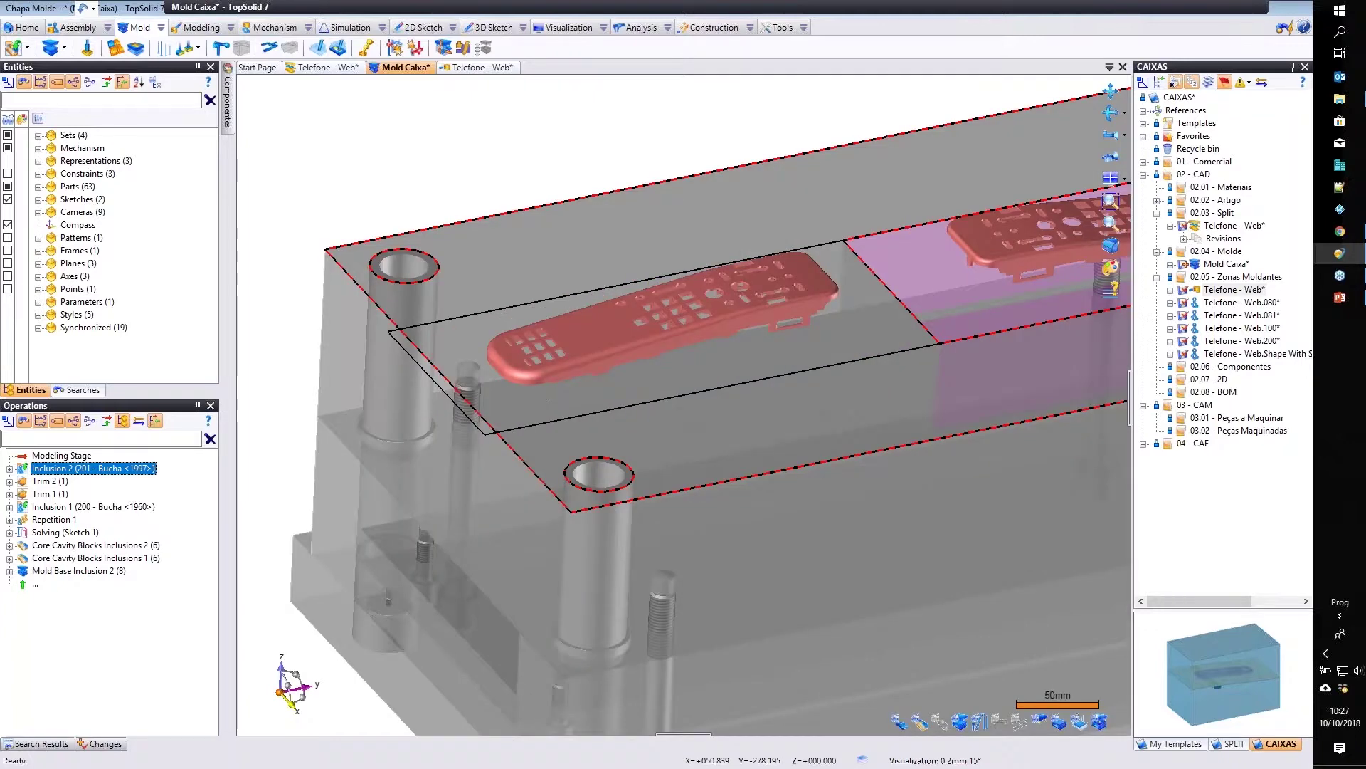
middle_click_drag(803, 306, 813, 369)
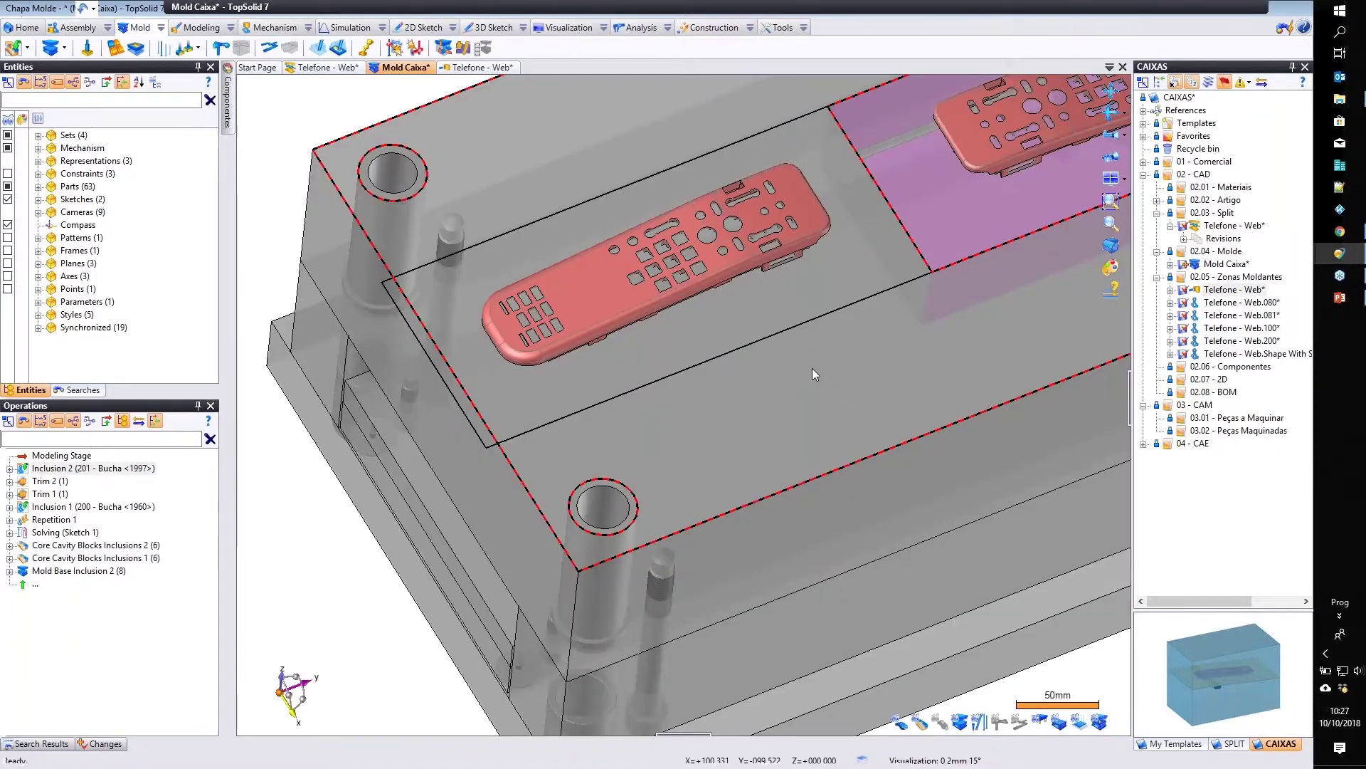
left_click(71, 469)
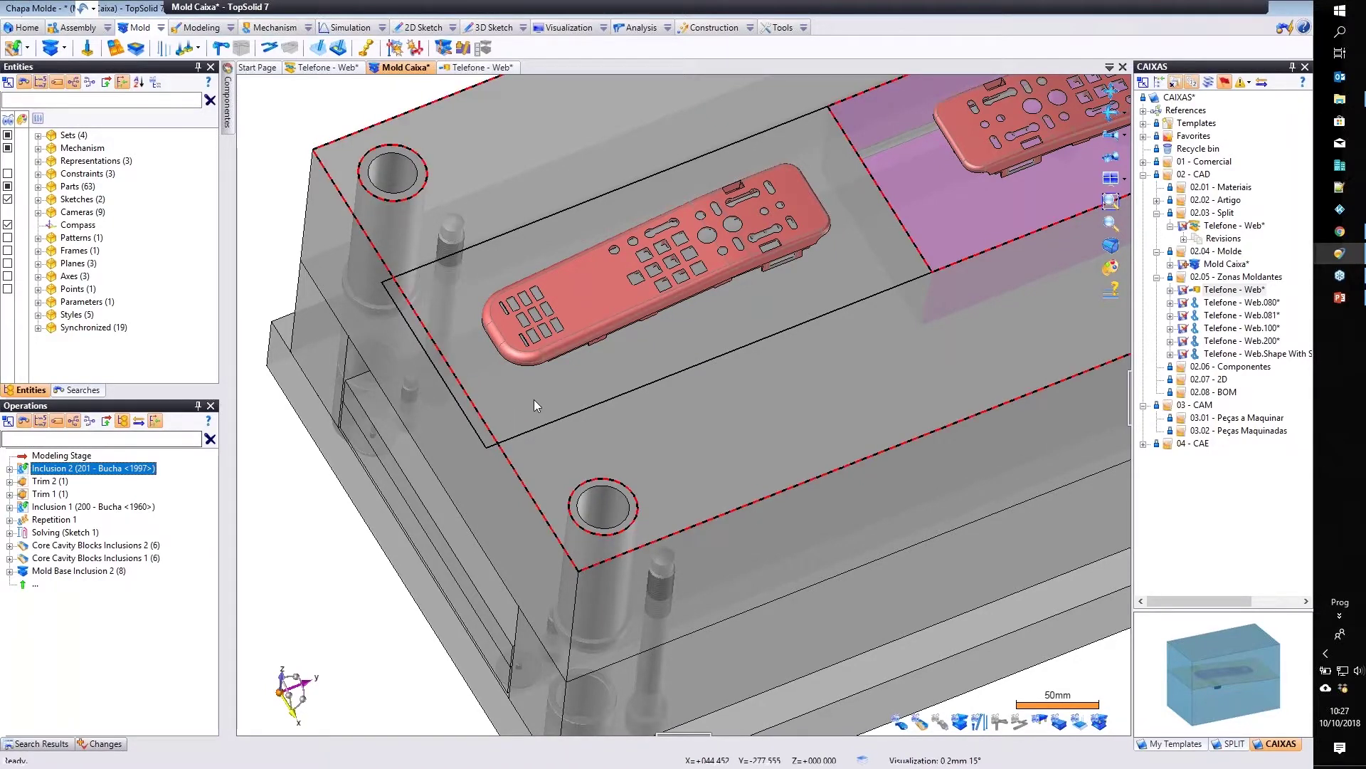
scroll(534, 399, "down", 3)
middle_click_drag(580, 397, 575, 375)
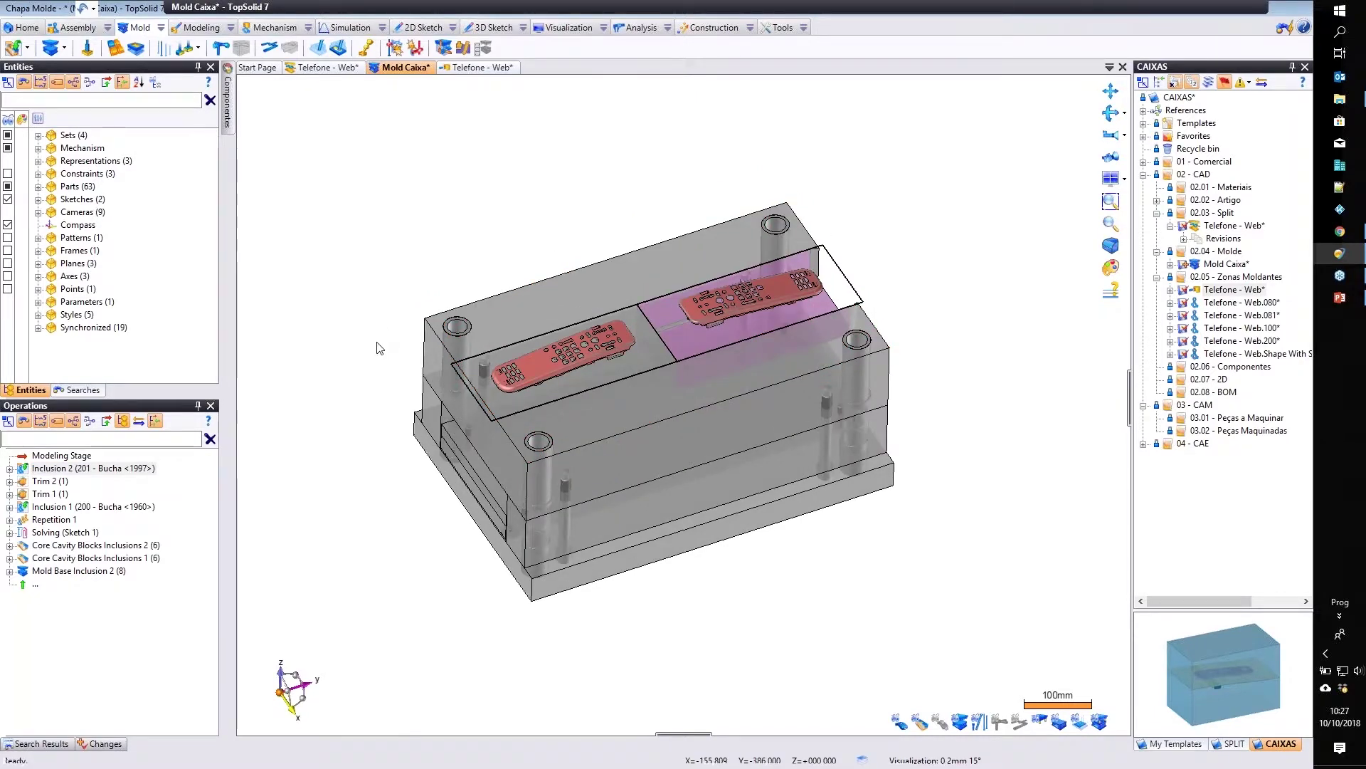
left_click(129, 471)
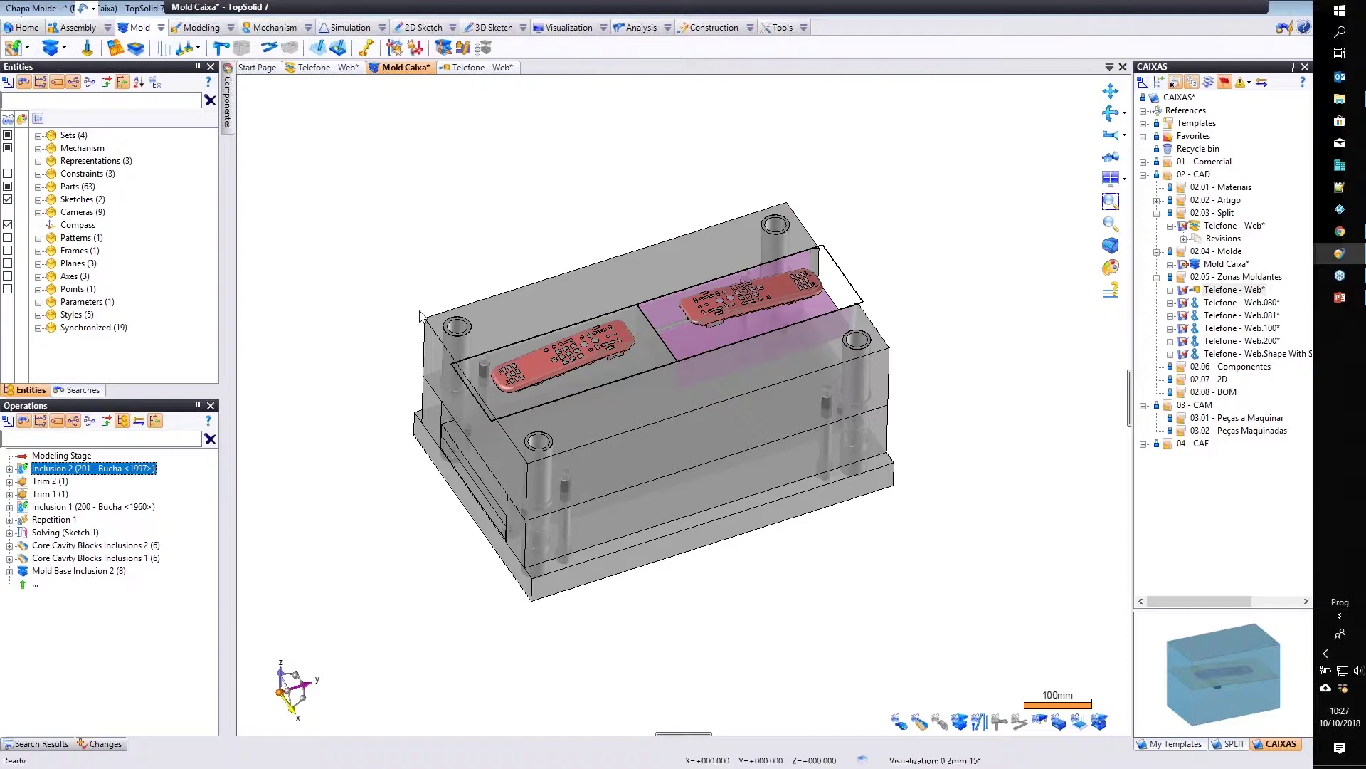
Show the insert blocks and edit the 201 - Bucha insert in place.
left_click(922, 722)
left_click(922, 722)
left_click(922, 722)
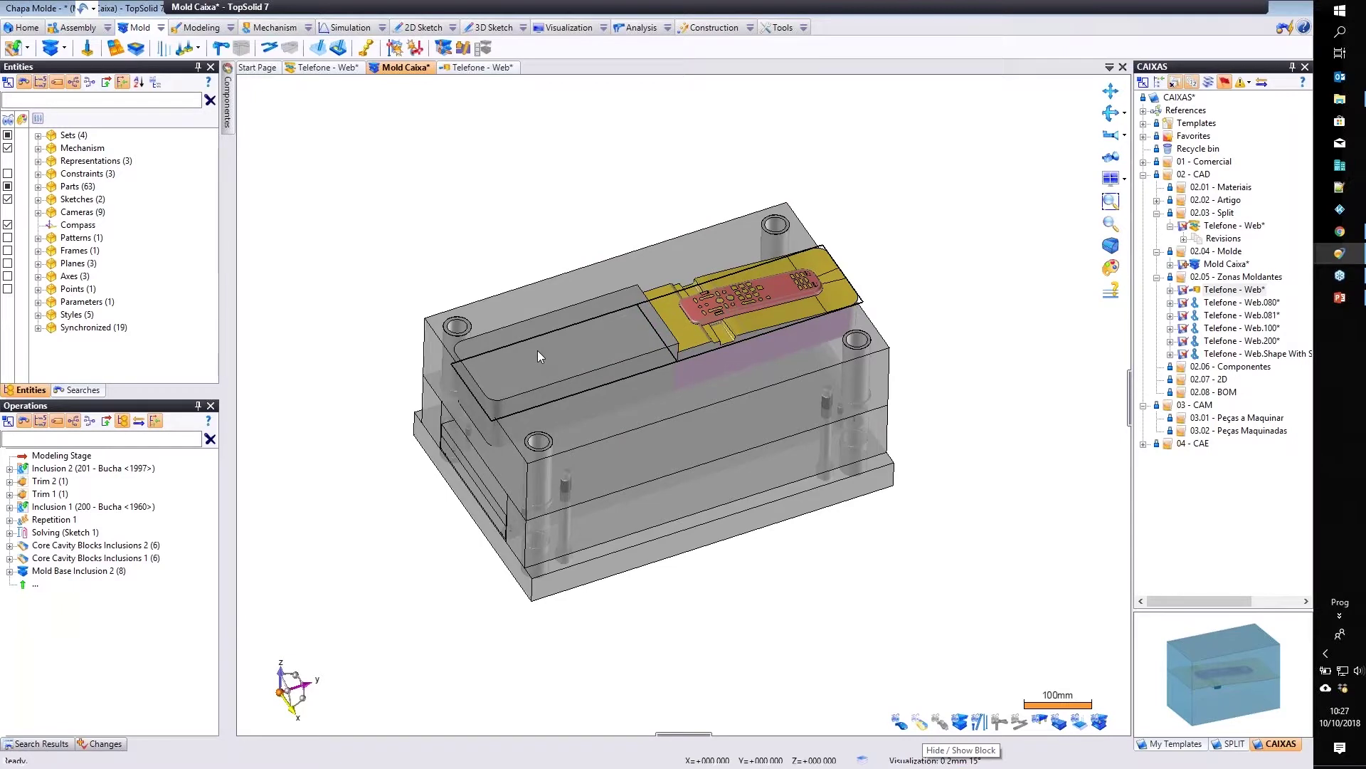
double_click(536, 351)
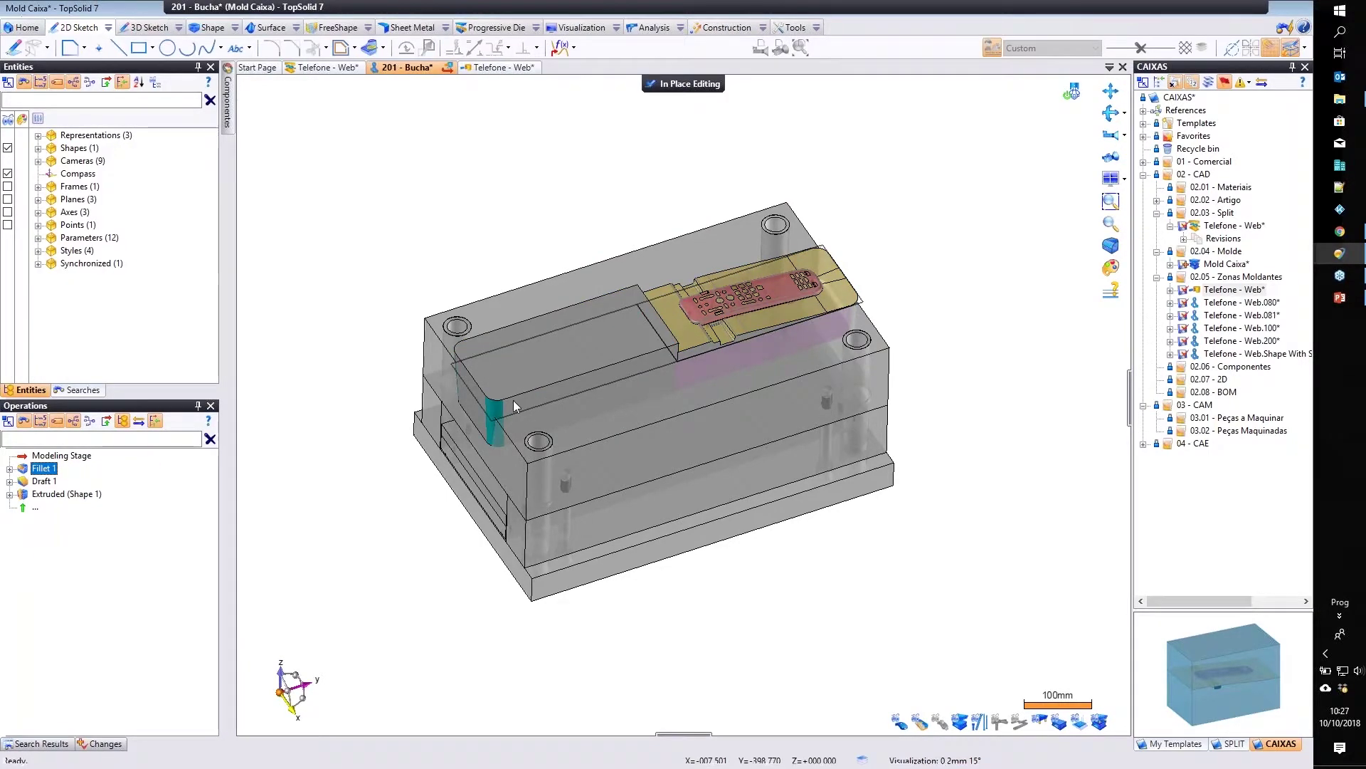
scroll(545, 333, "up", 5)
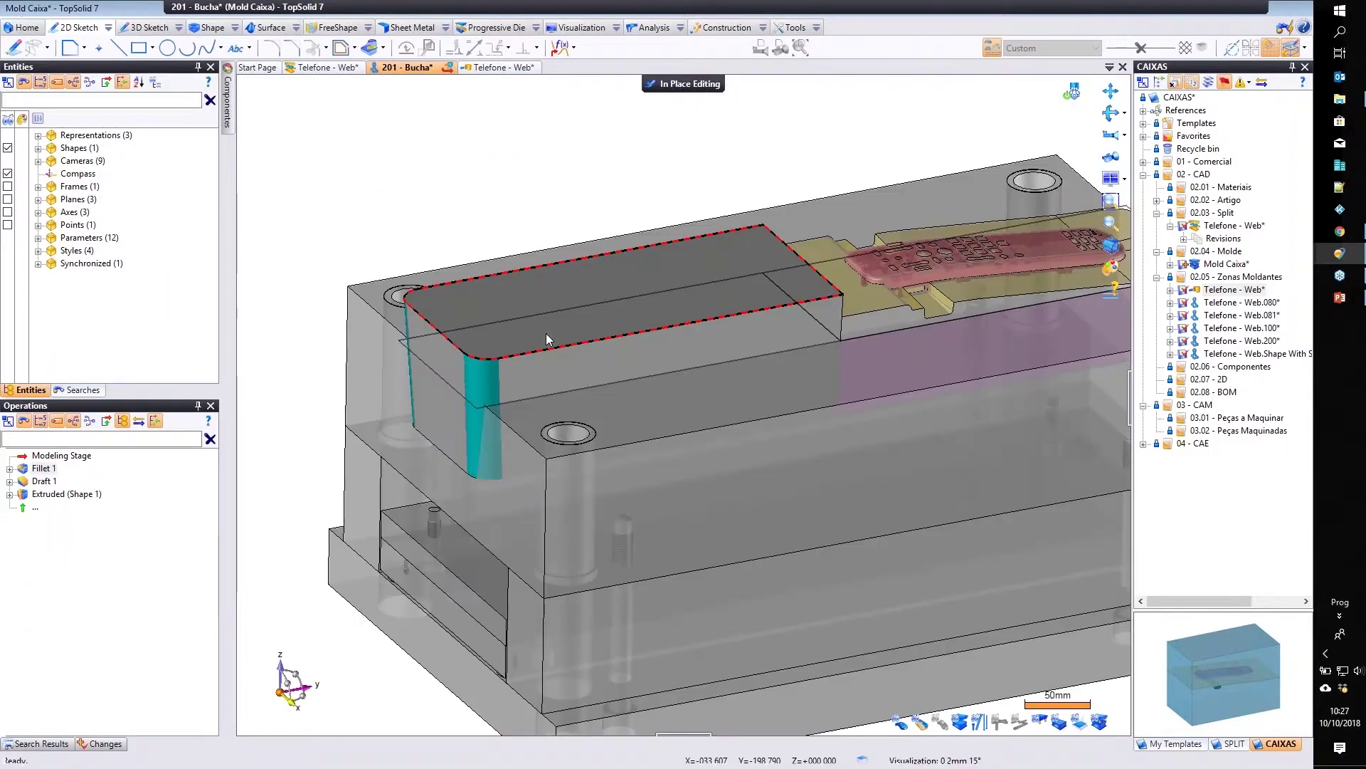
right_click(543, 330)
mouse_move(608, 430)
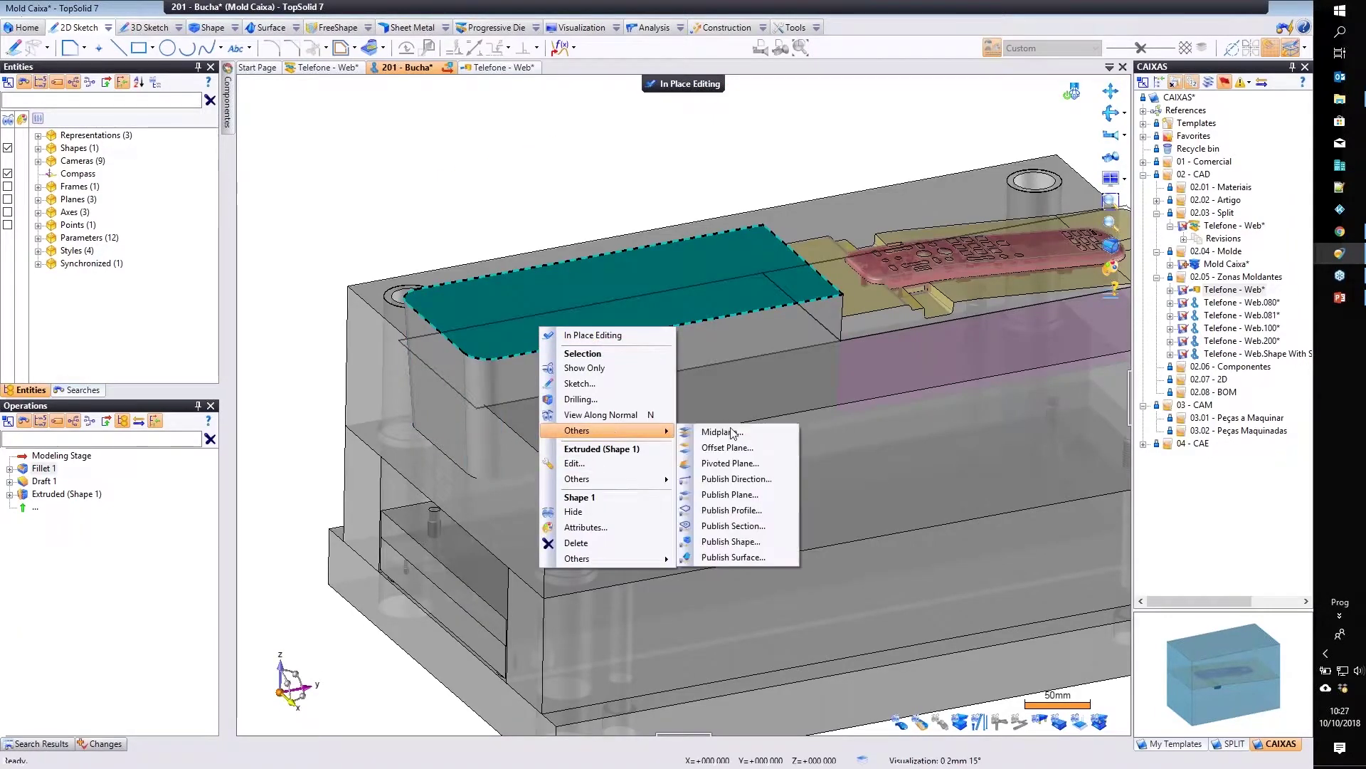
left_click(729, 542)
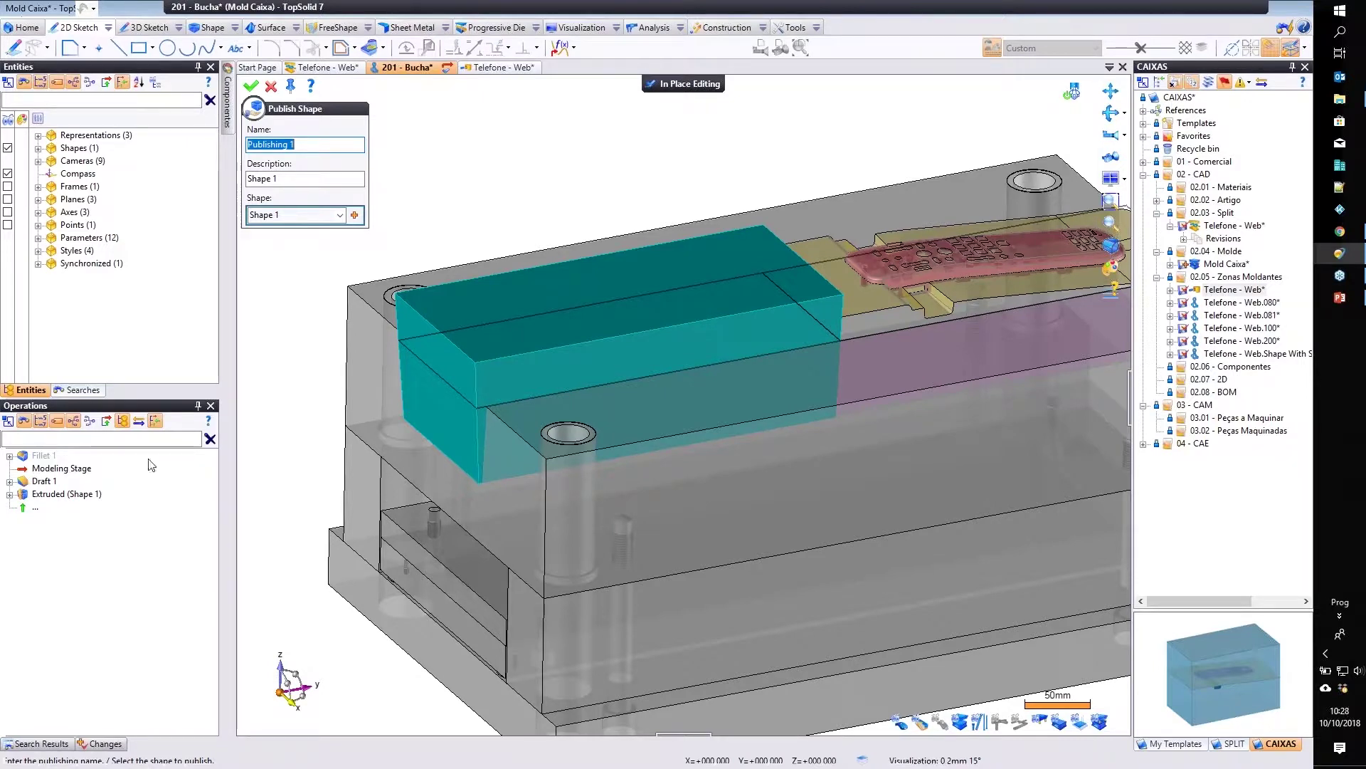
left_click(273, 88)
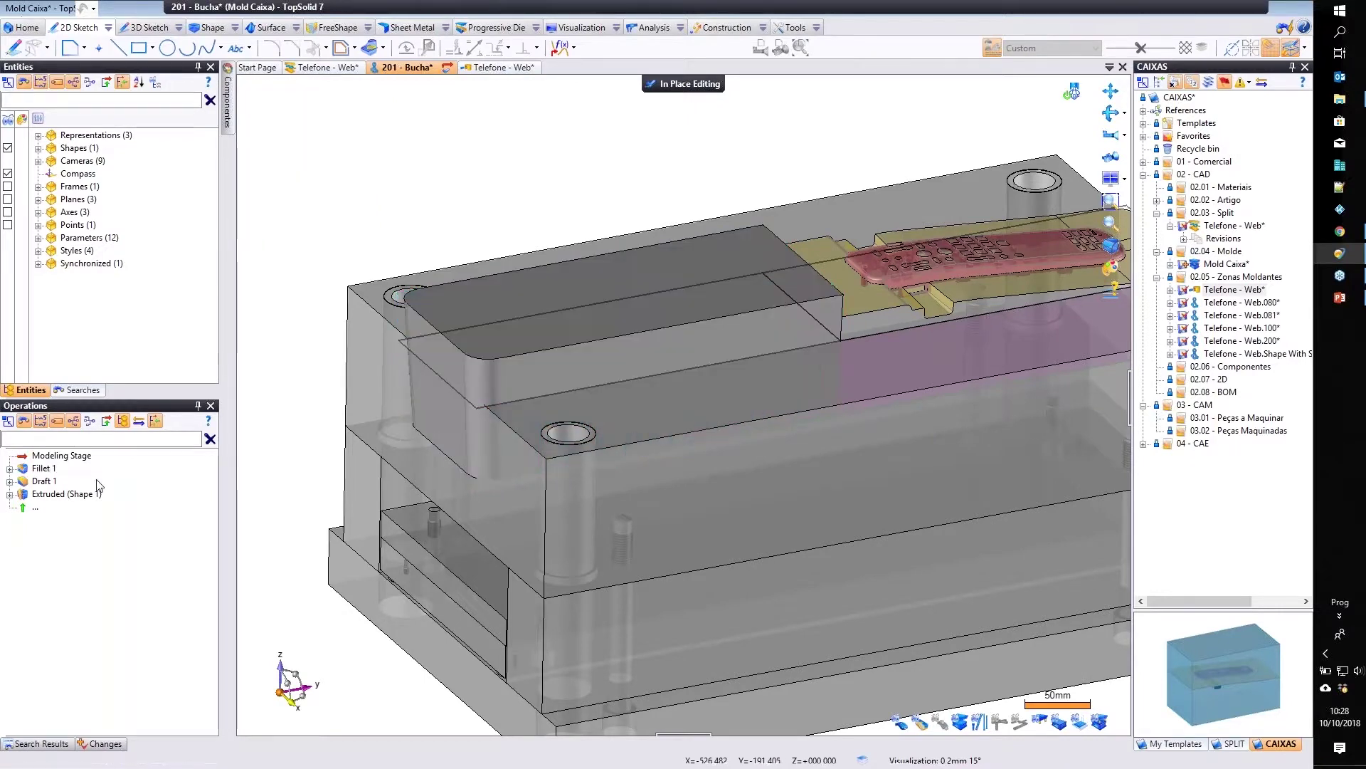
Display the synchronized operations in the insert's operation list and highlight Fillet 1 on the insert.
left_click(43, 468)
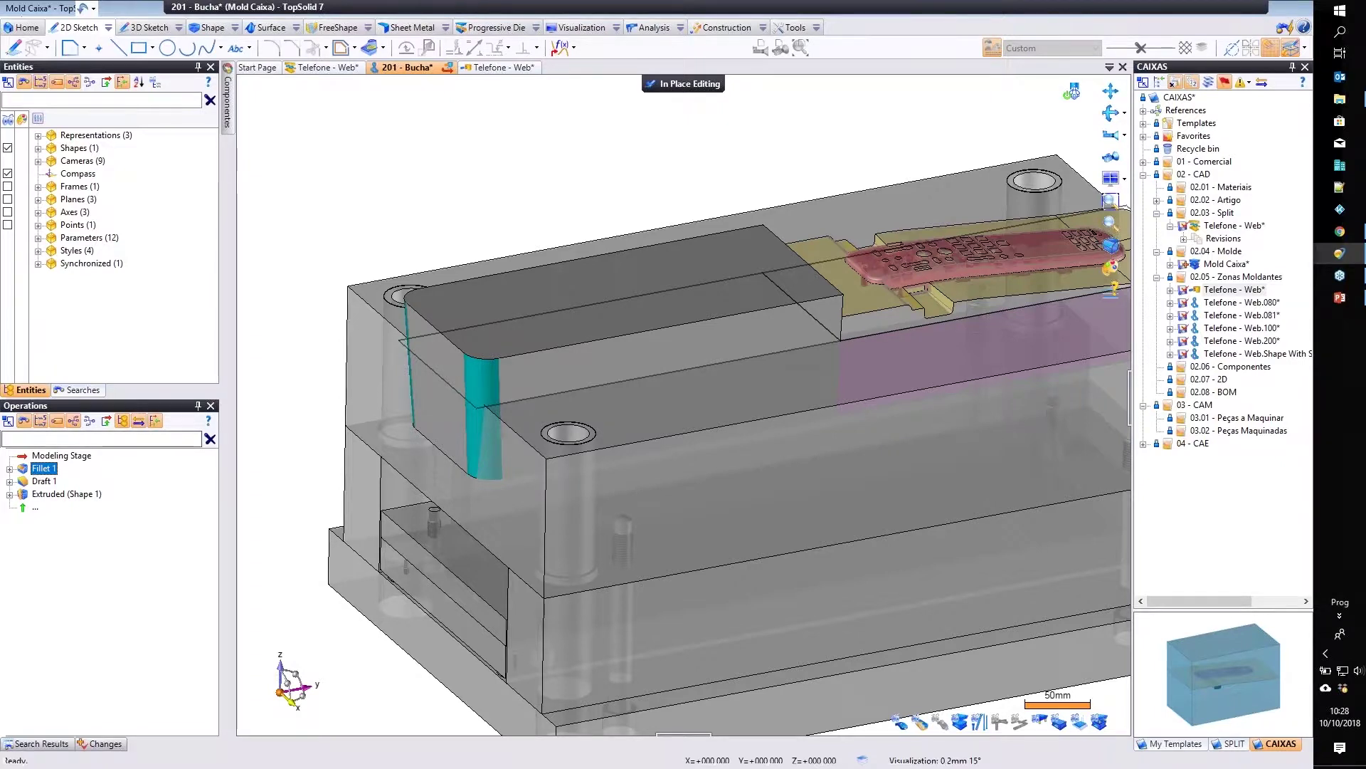
left_click(139, 422)
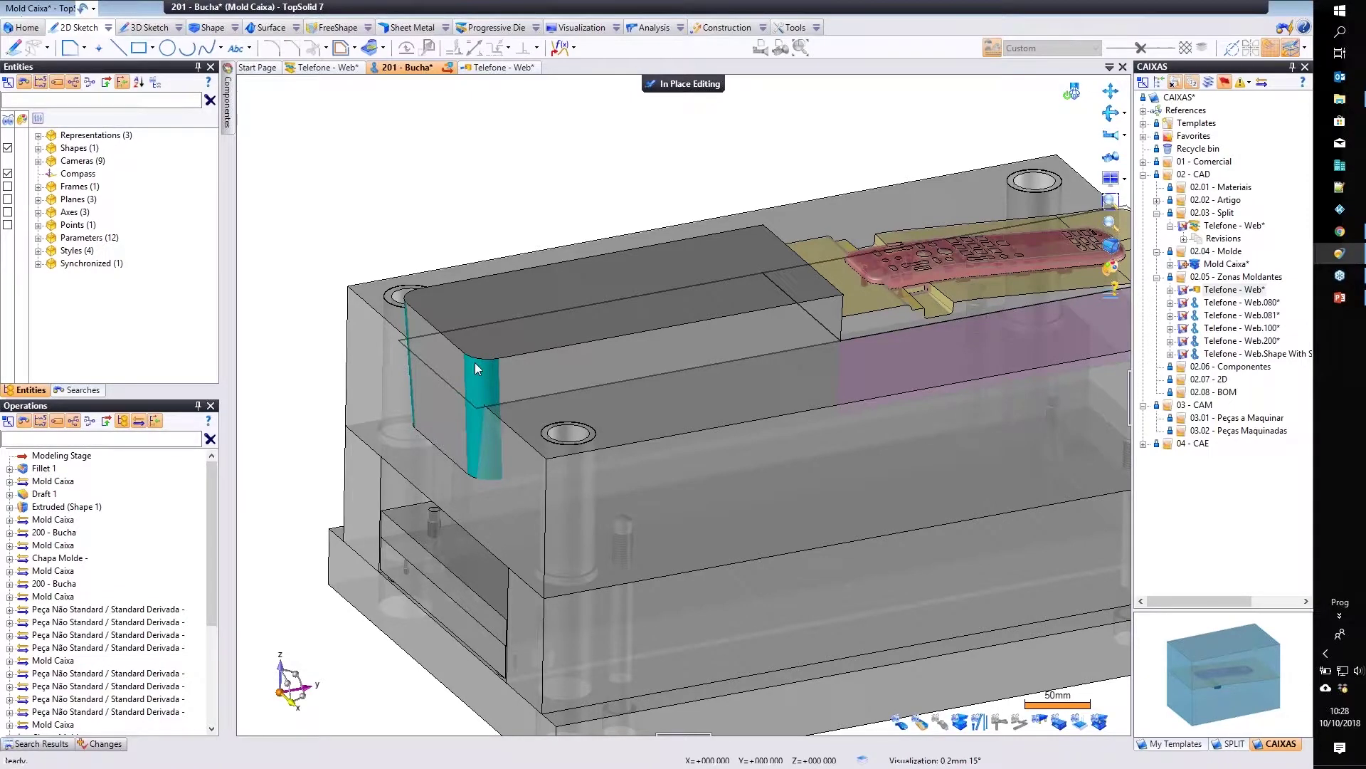
left_click(47, 467)
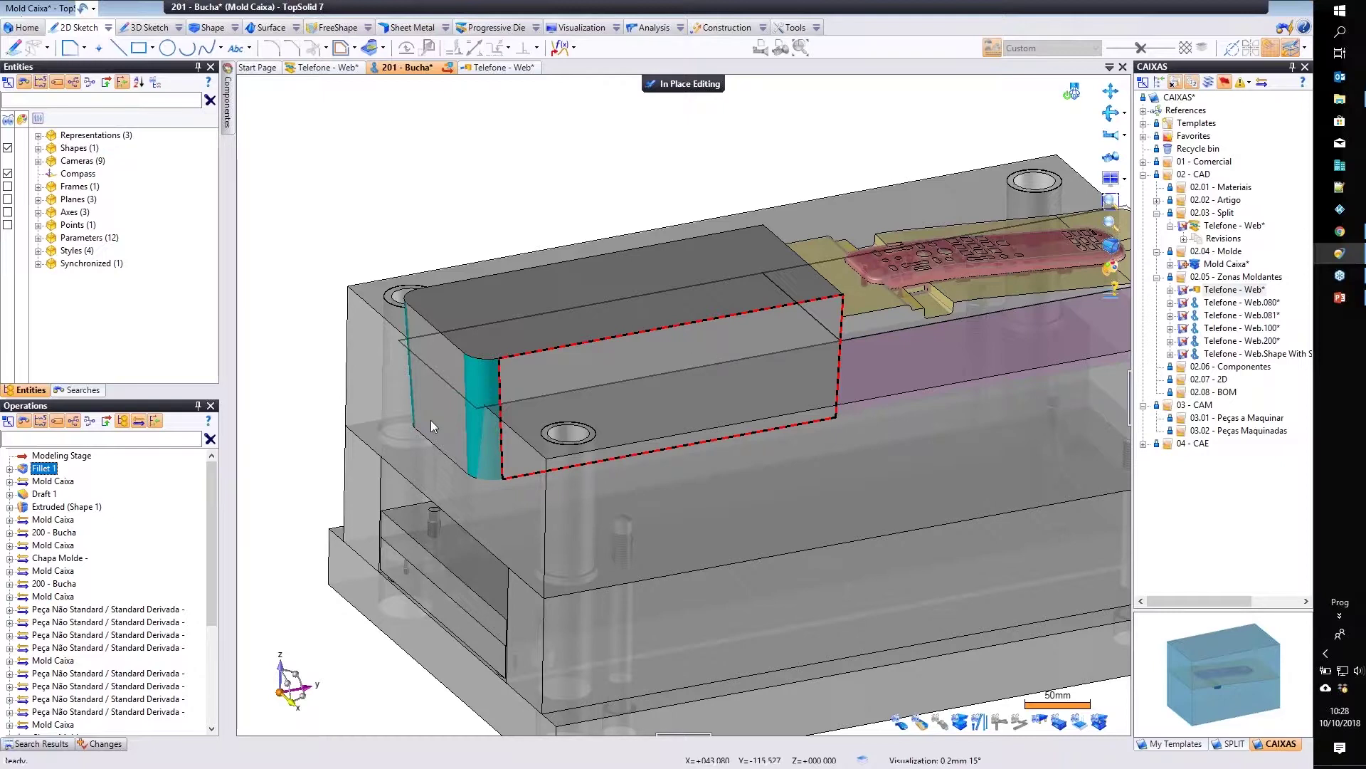
scroll(563, 475, "down", 3)
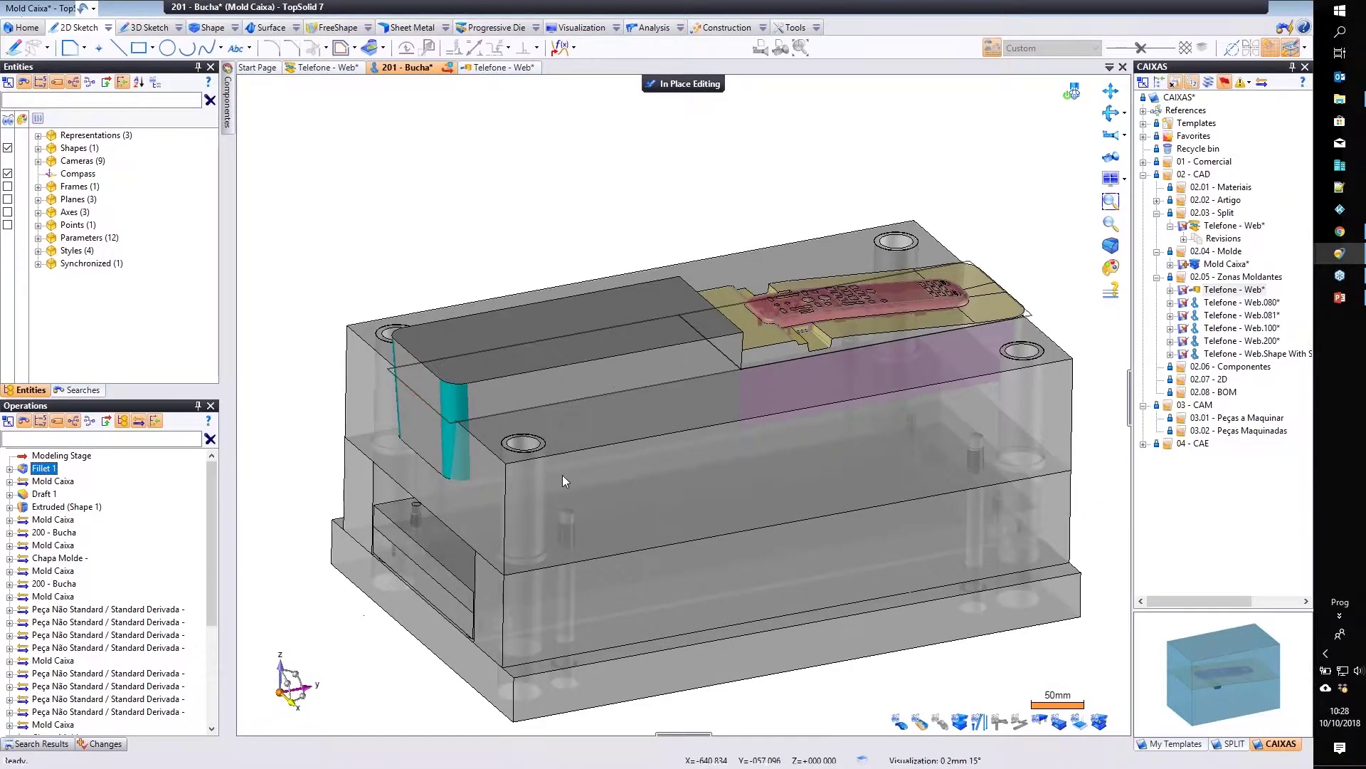
Publish the insert's Shape 1 at the stage before Fillet 1, with the name CX and the description Cx.
right_click(527, 375)
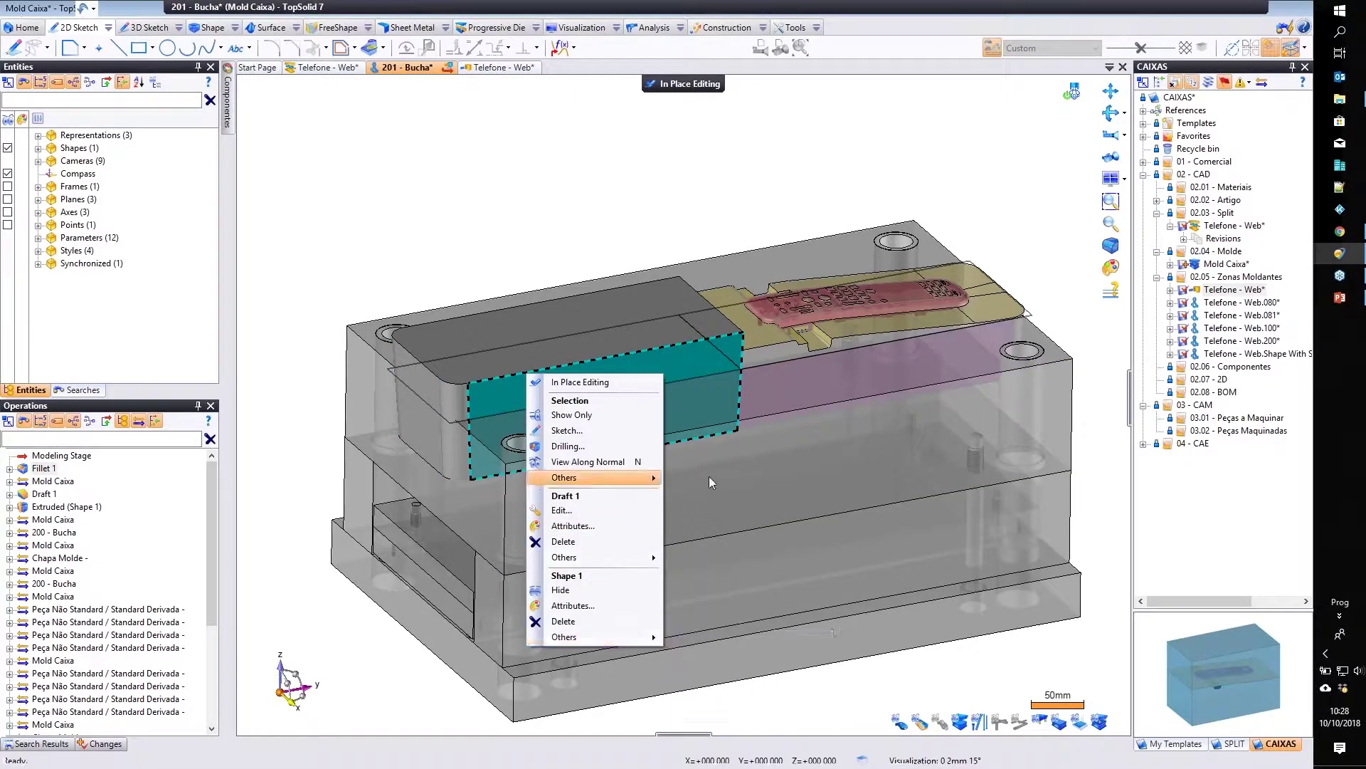
mouse_move(577, 478)
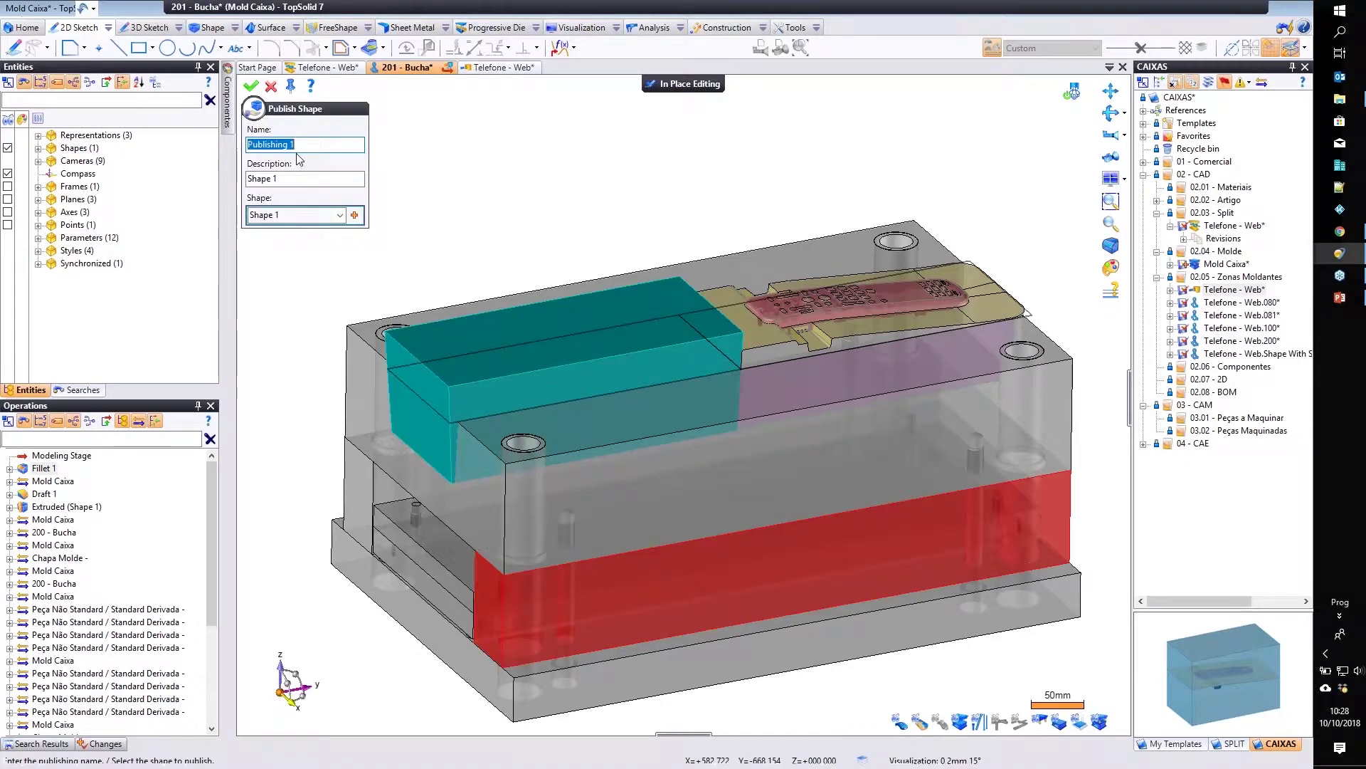
type("CX")
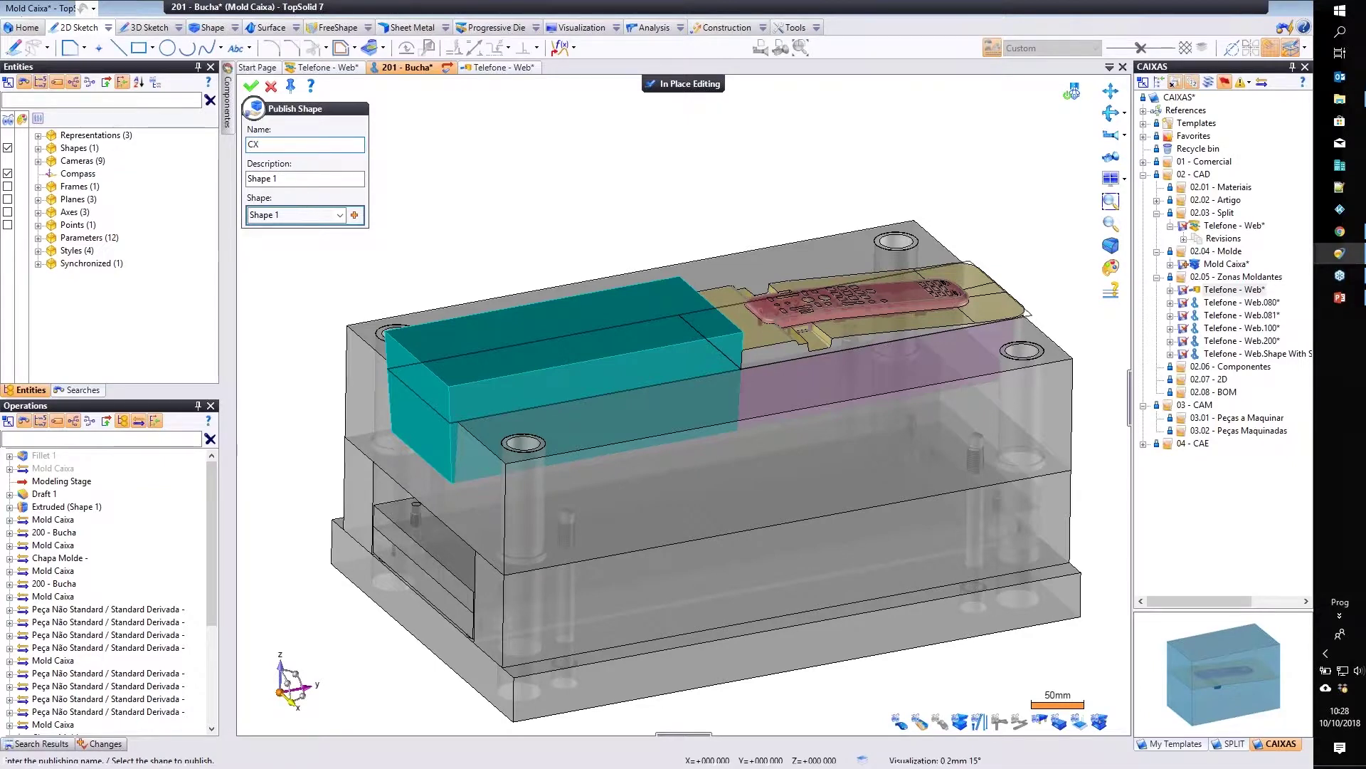
key("Tab")
type("C")
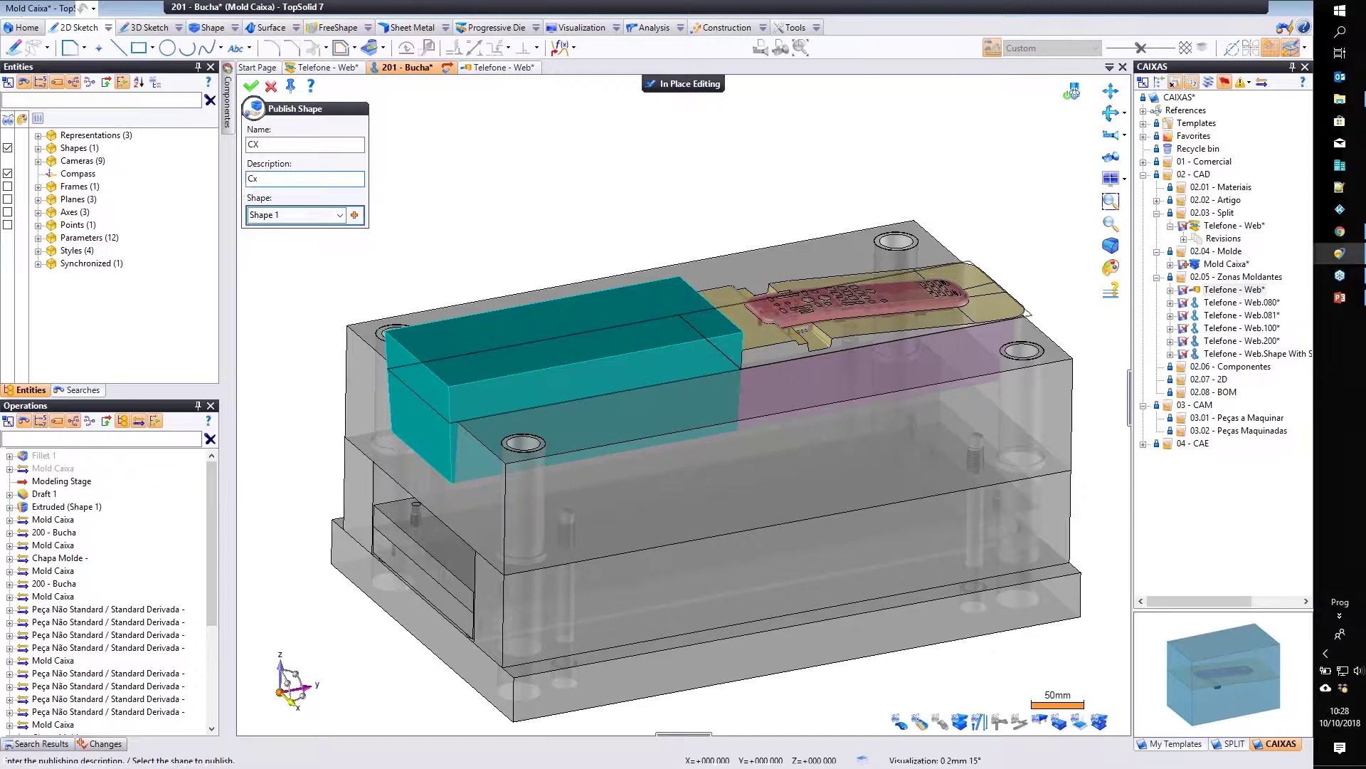
left_click(251, 86)
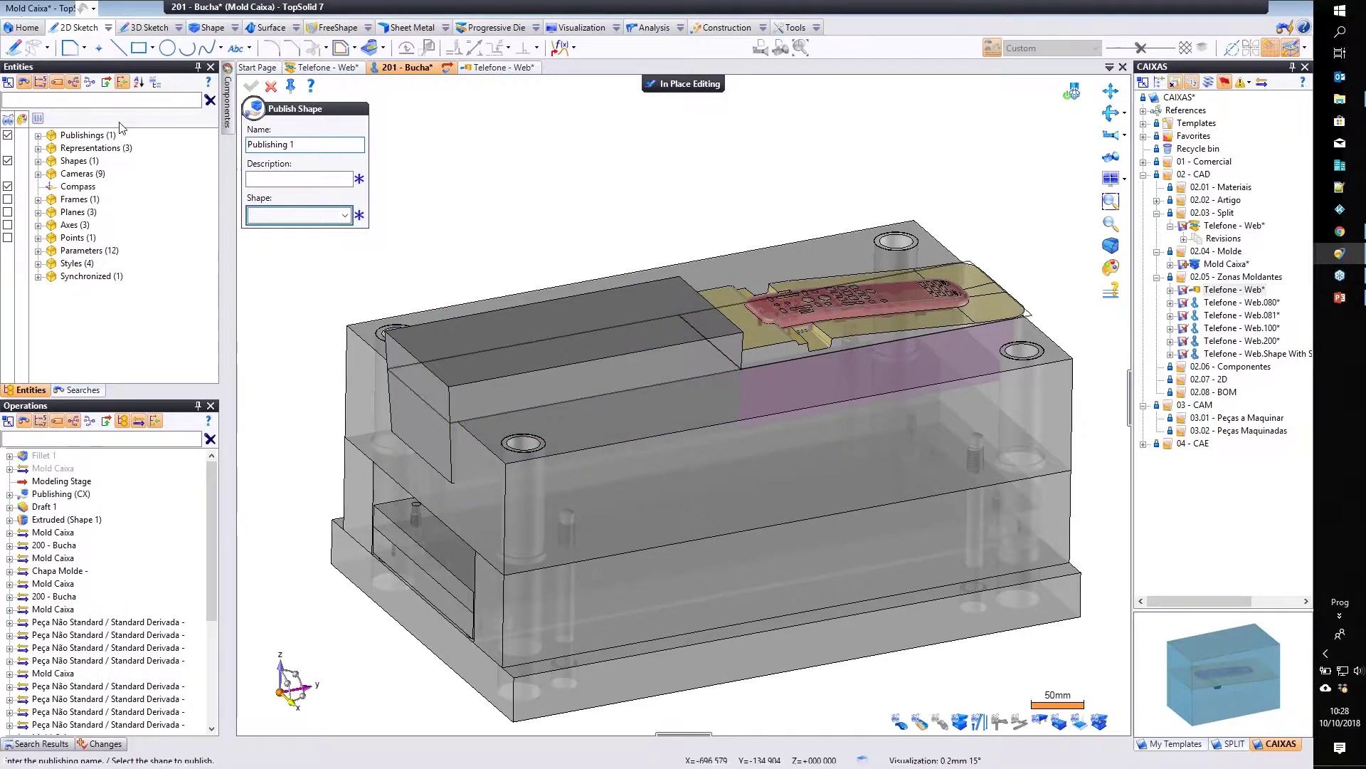
Close the Publish Shape command and hide Shape 1, leaving the CX publishing displayed.
key("Escape")
left_click(38, 174)
left_click(38, 173)
left_click(38, 161)
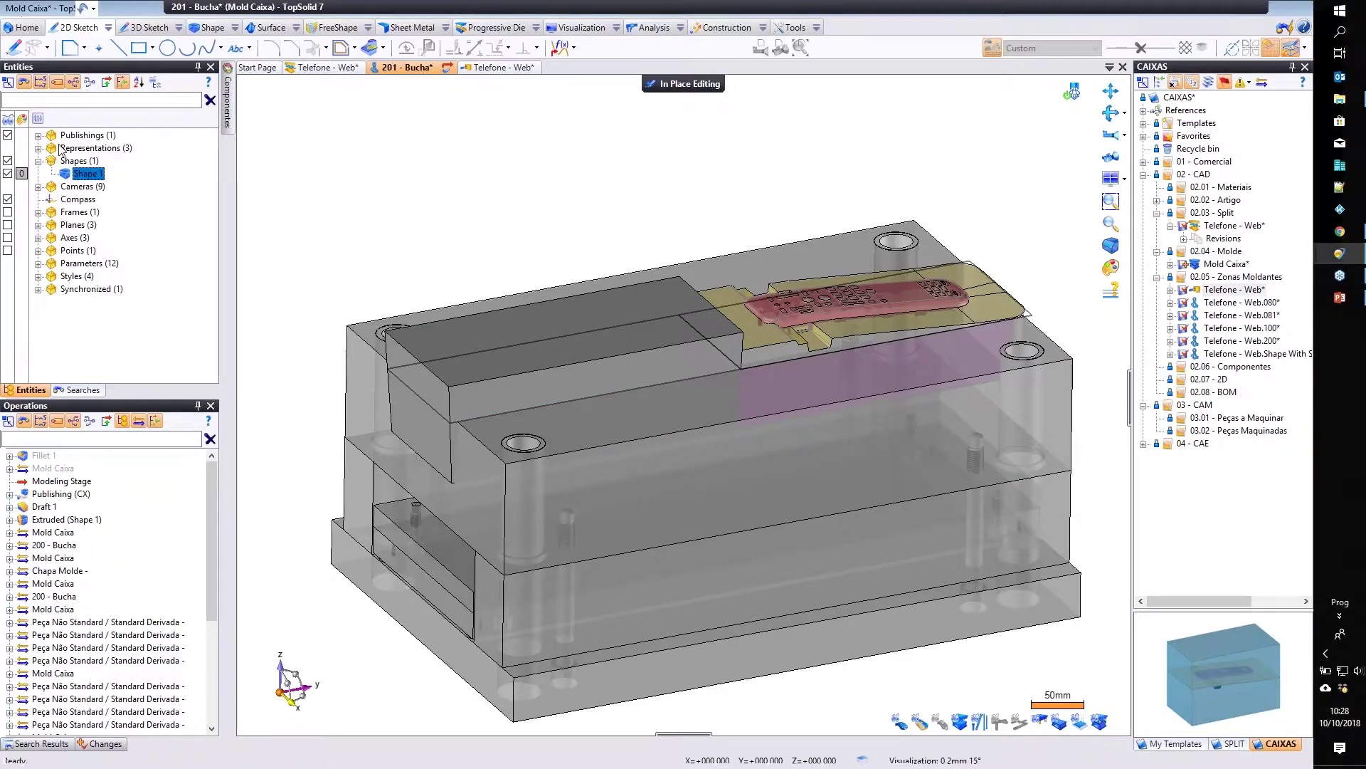
left_click(38, 136)
left_click(69, 147)
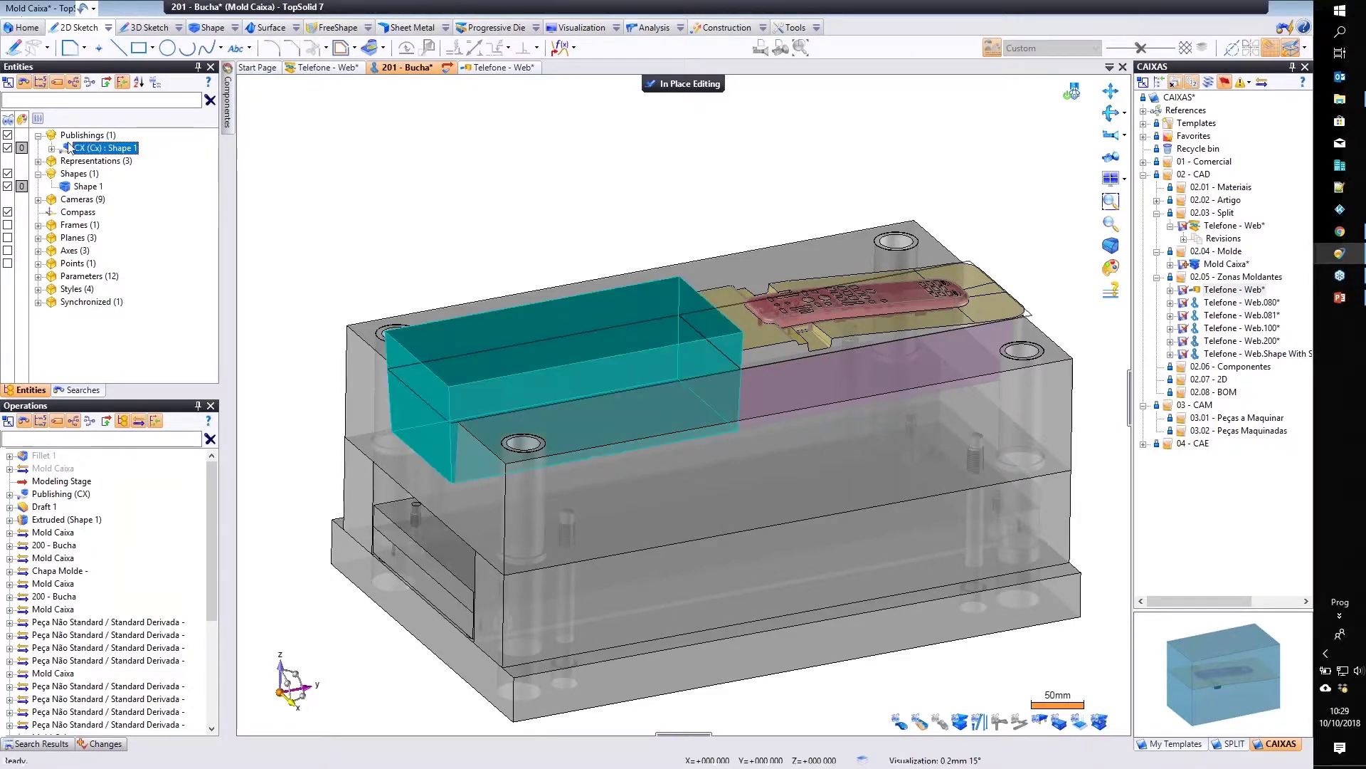
left_click(8, 187)
Set the CX publishing's color to light cyan and its transparency to 50%.
left_click(20, 147)
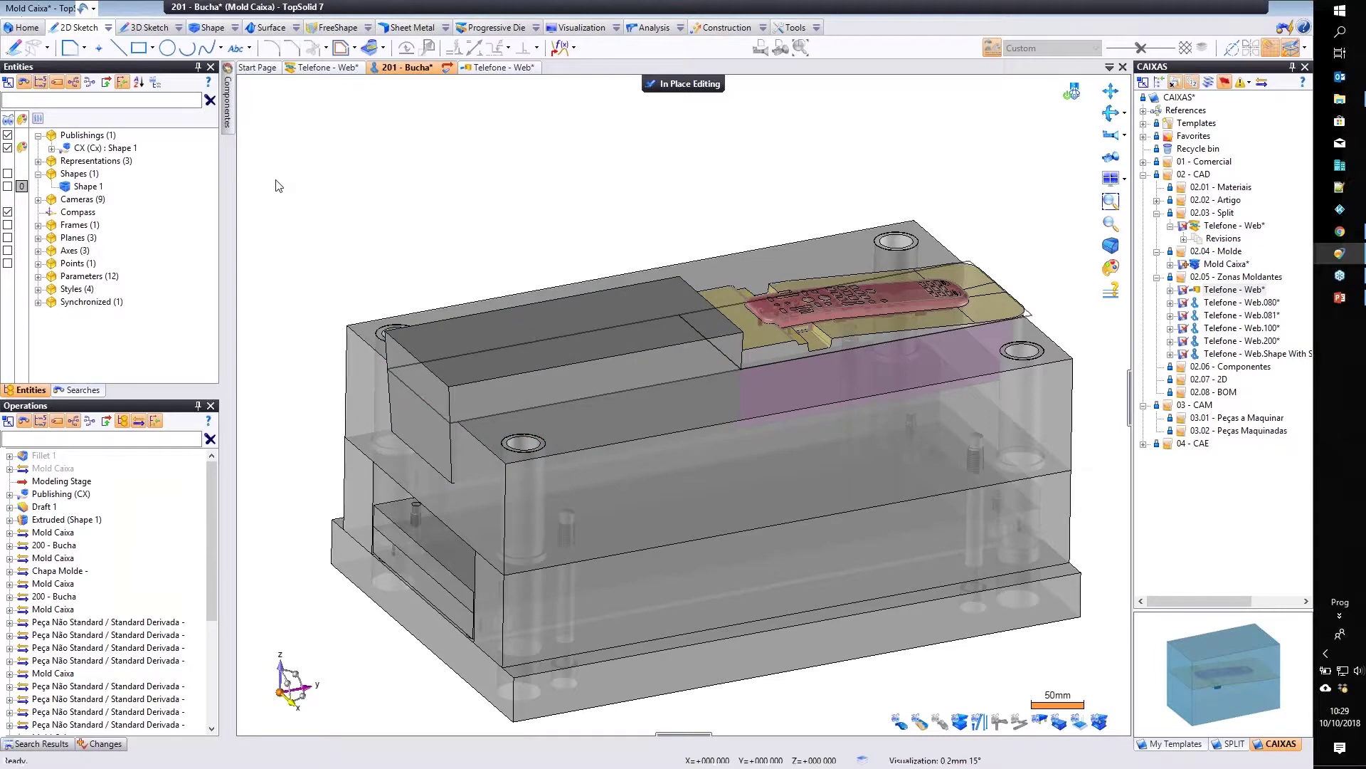
left_click(293, 148)
left_click(583, 222)
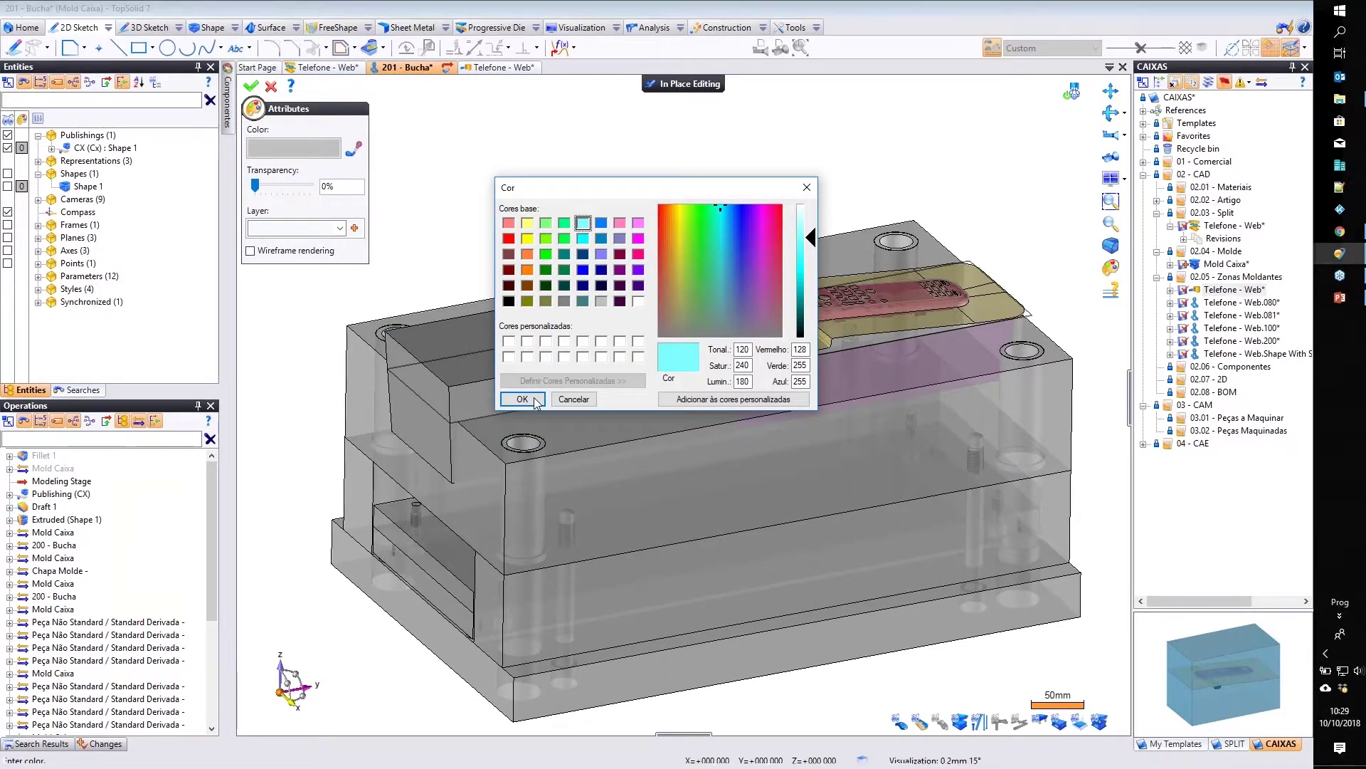
left_click(521, 400)
left_click(275, 185)
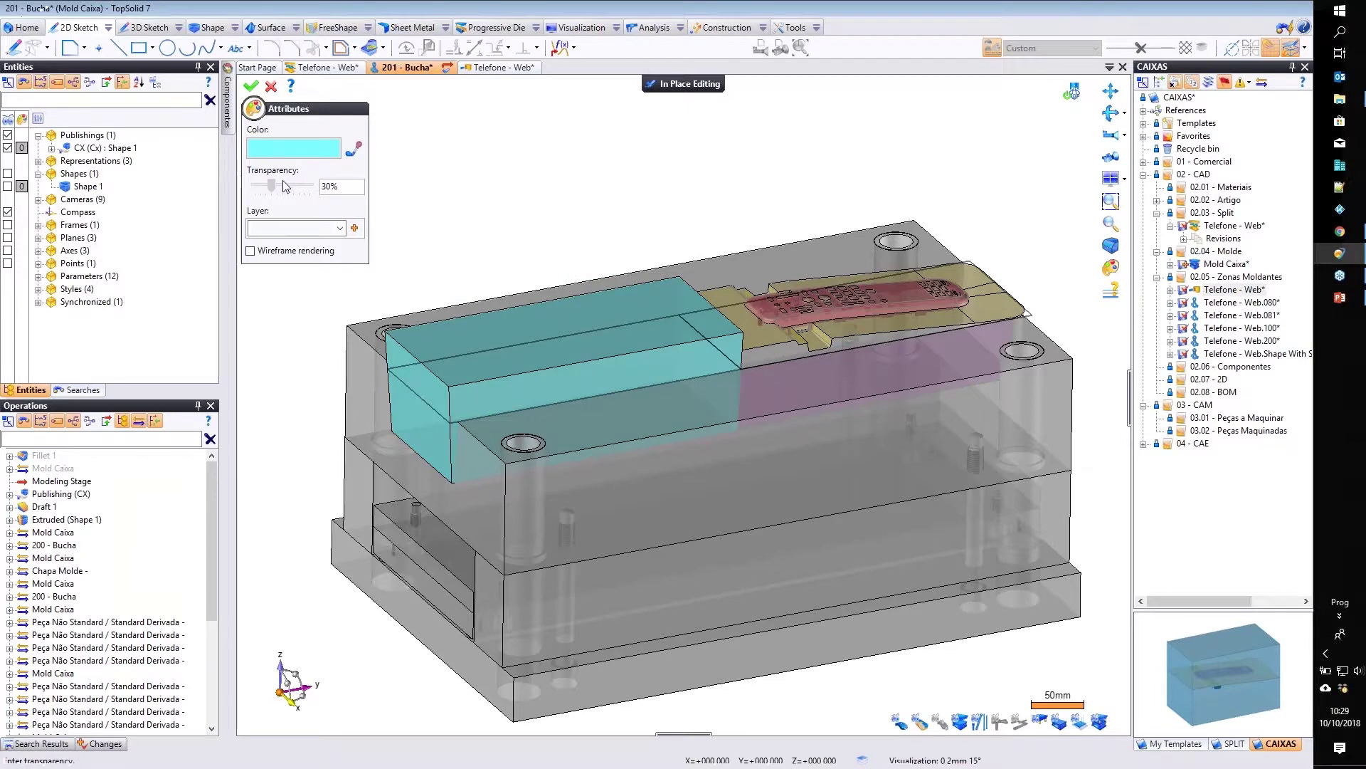
left_click(251, 87)
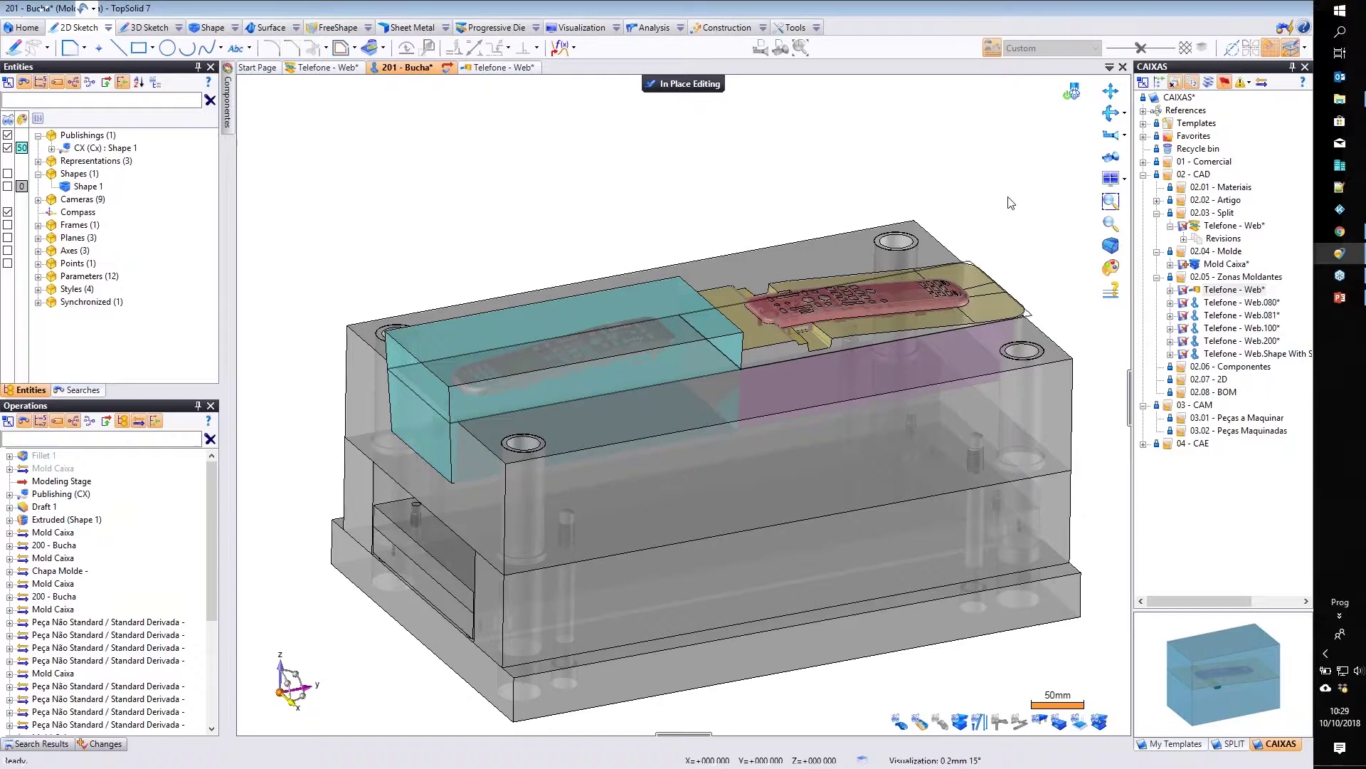
Hide the editing context and move the modeling stage above the Fillet 1 operation.
left_click(1077, 98)
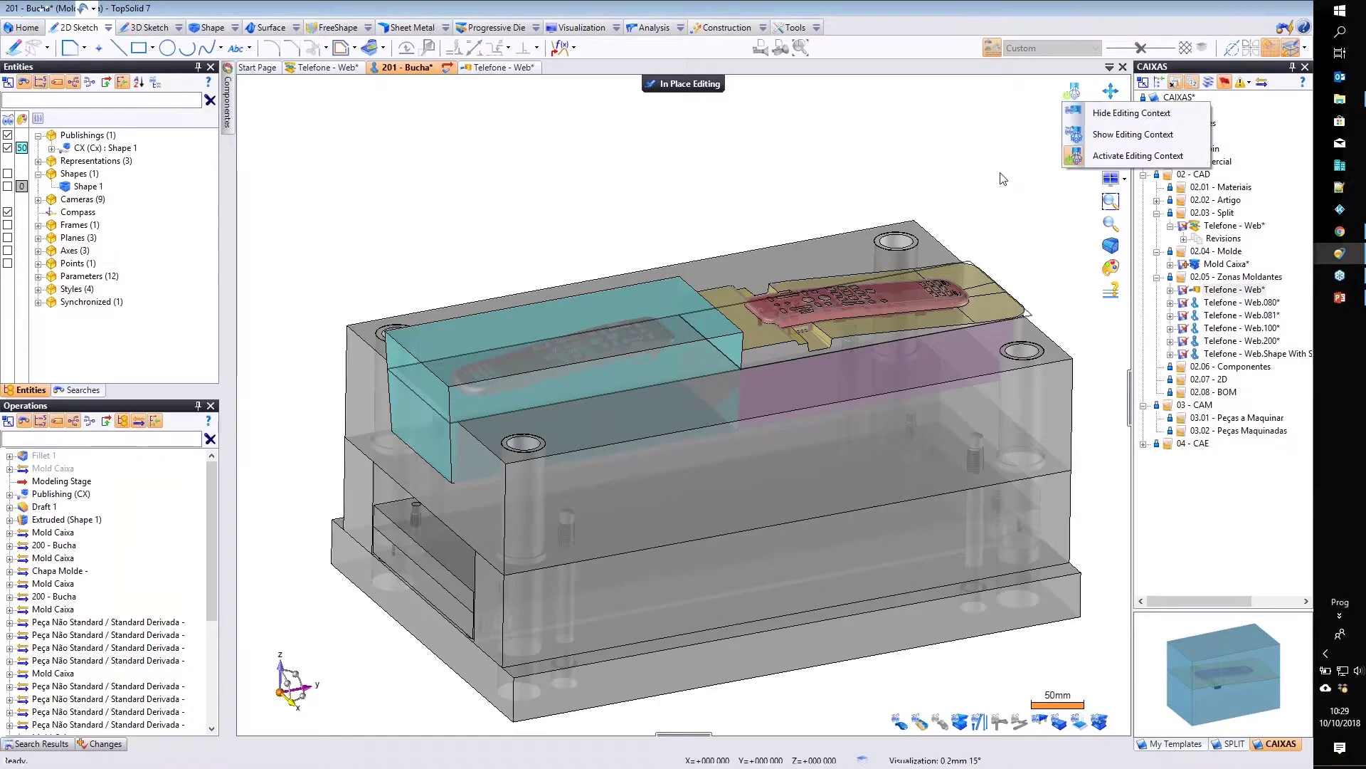
left_click(1103, 113)
scroll(473, 427, "up", 3)
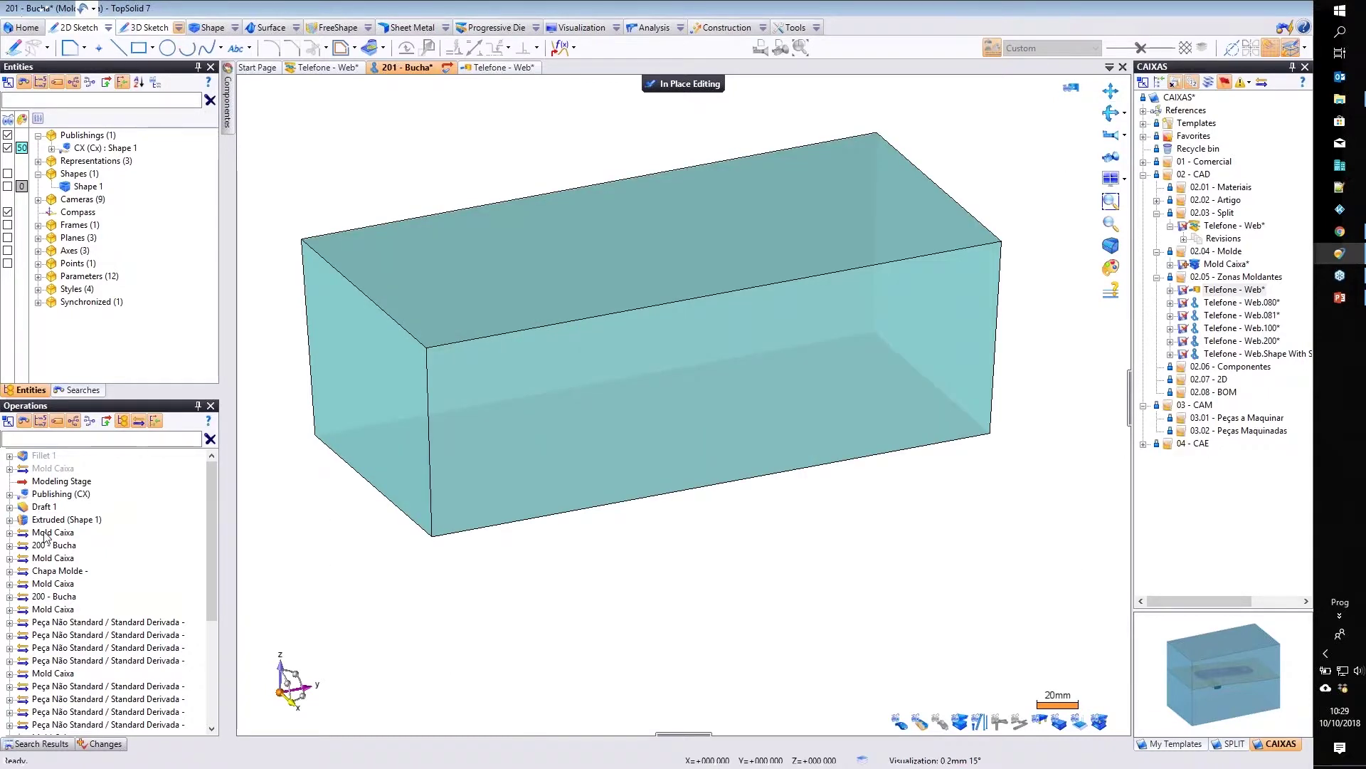
left_click(50, 481)
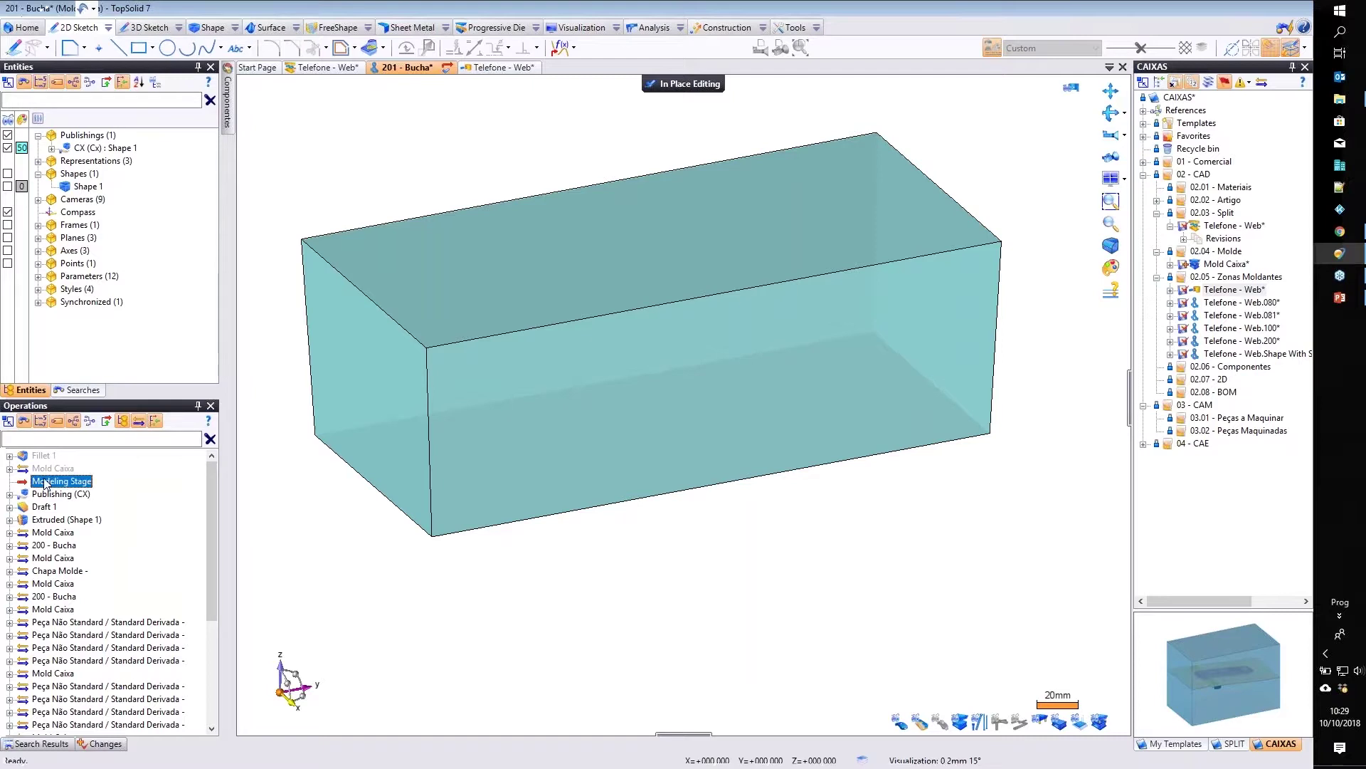
left_click_drag(50, 481, 46, 456)
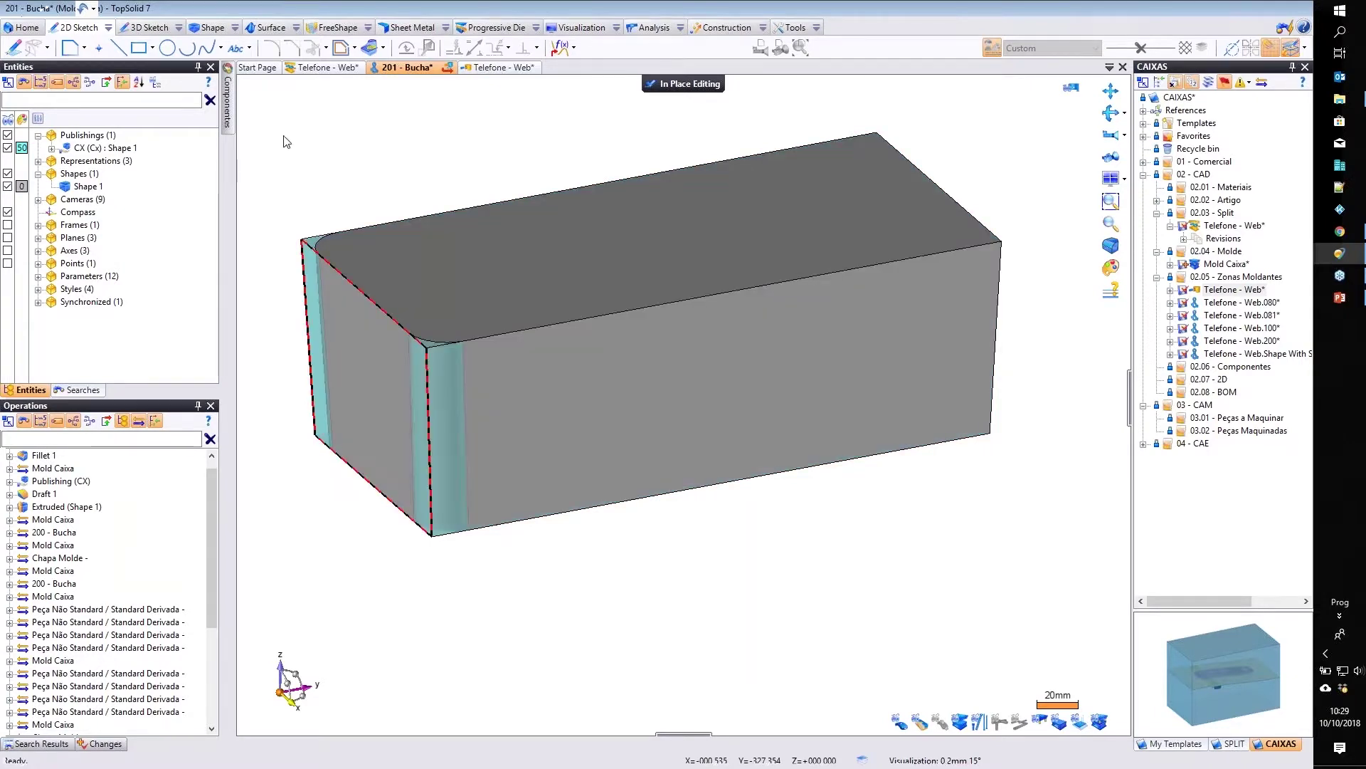
Fillet the two vertical corner edges of the CX shape with an identical 18 mm radius.
scroll(318, 261, "up", 3)
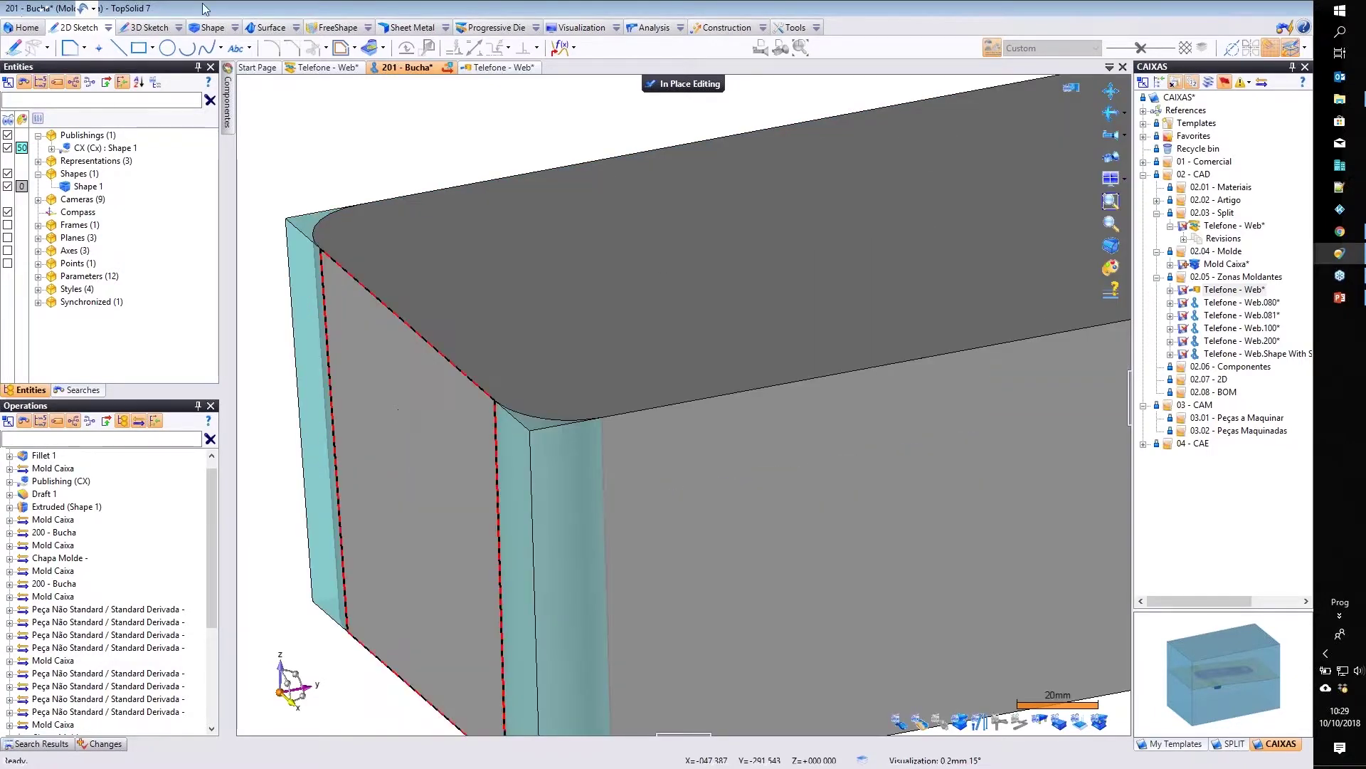
scroll(273, 139, "down", 1)
left_click(212, 28)
left_click(255, 47)
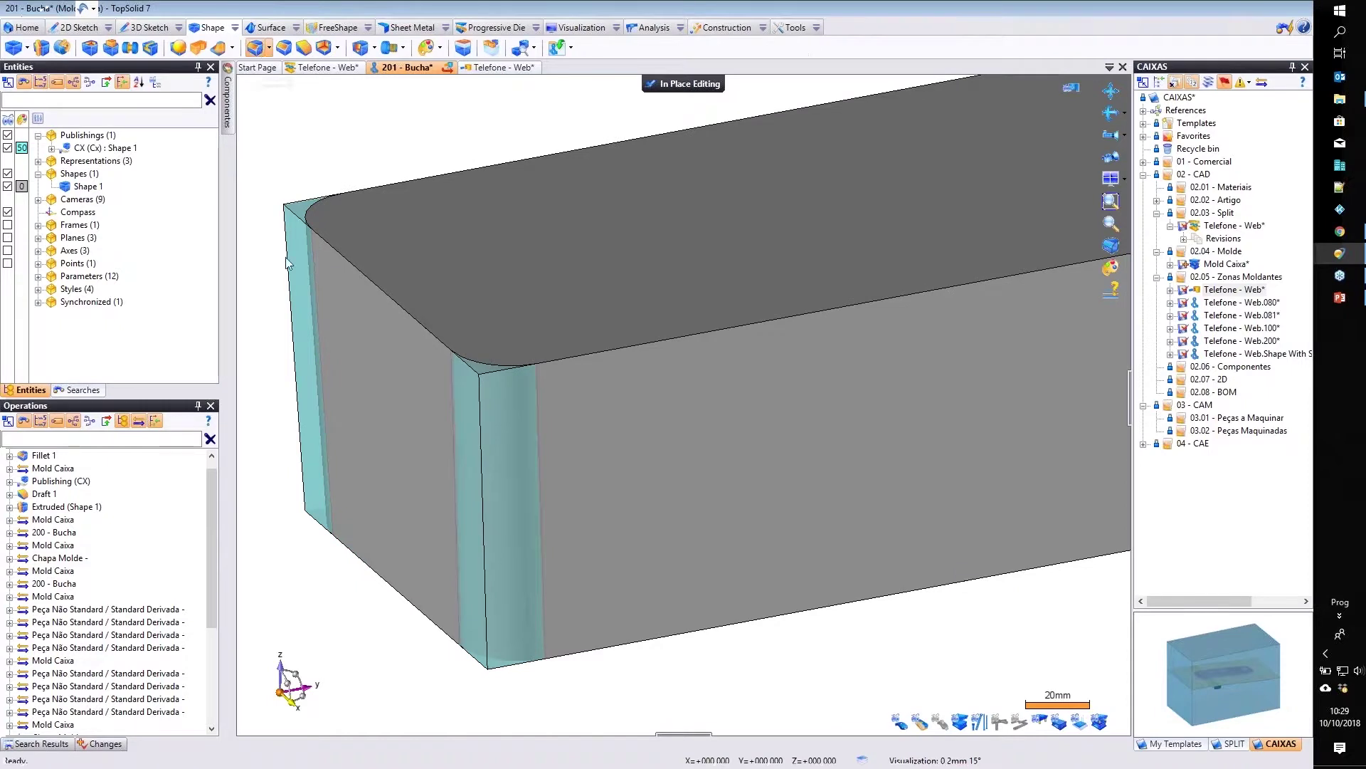
left_click(374, 377)
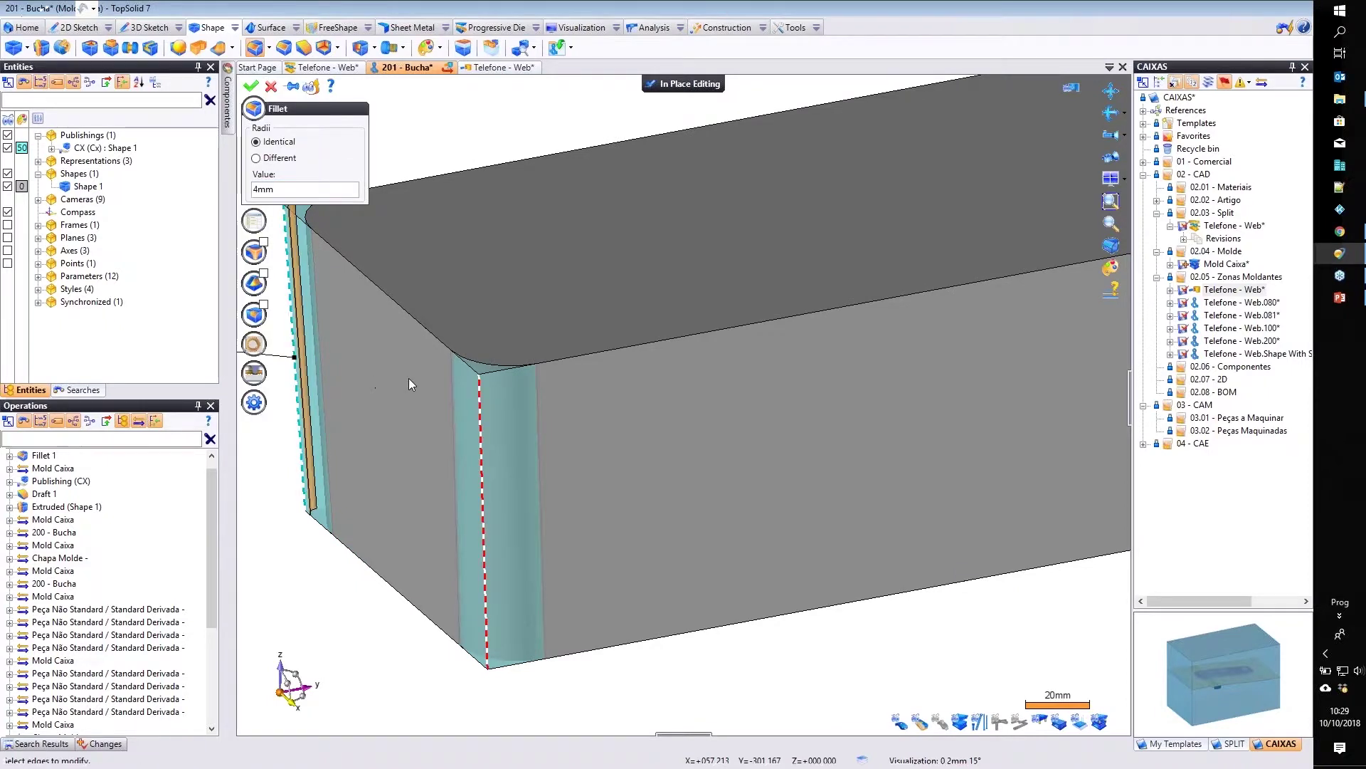
left_click(409, 378)
type("18")
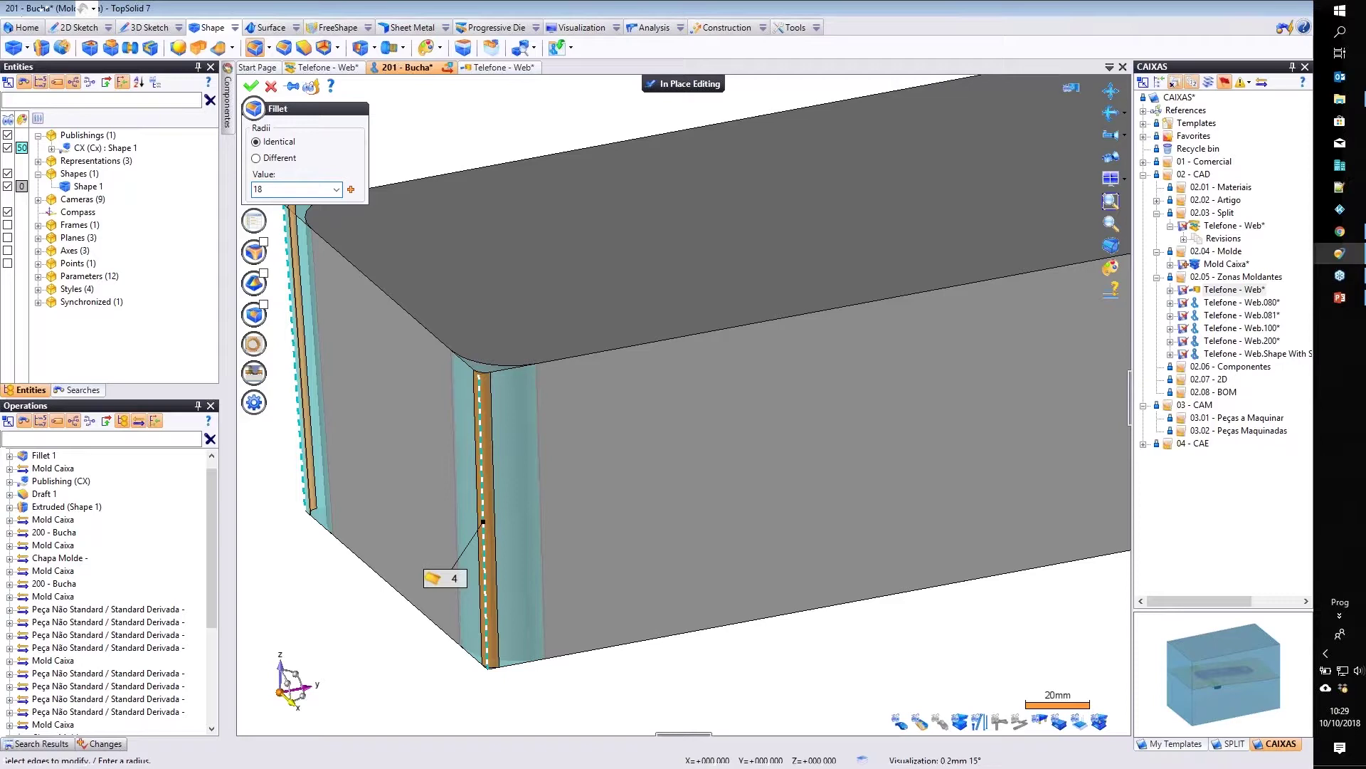
key("Return")
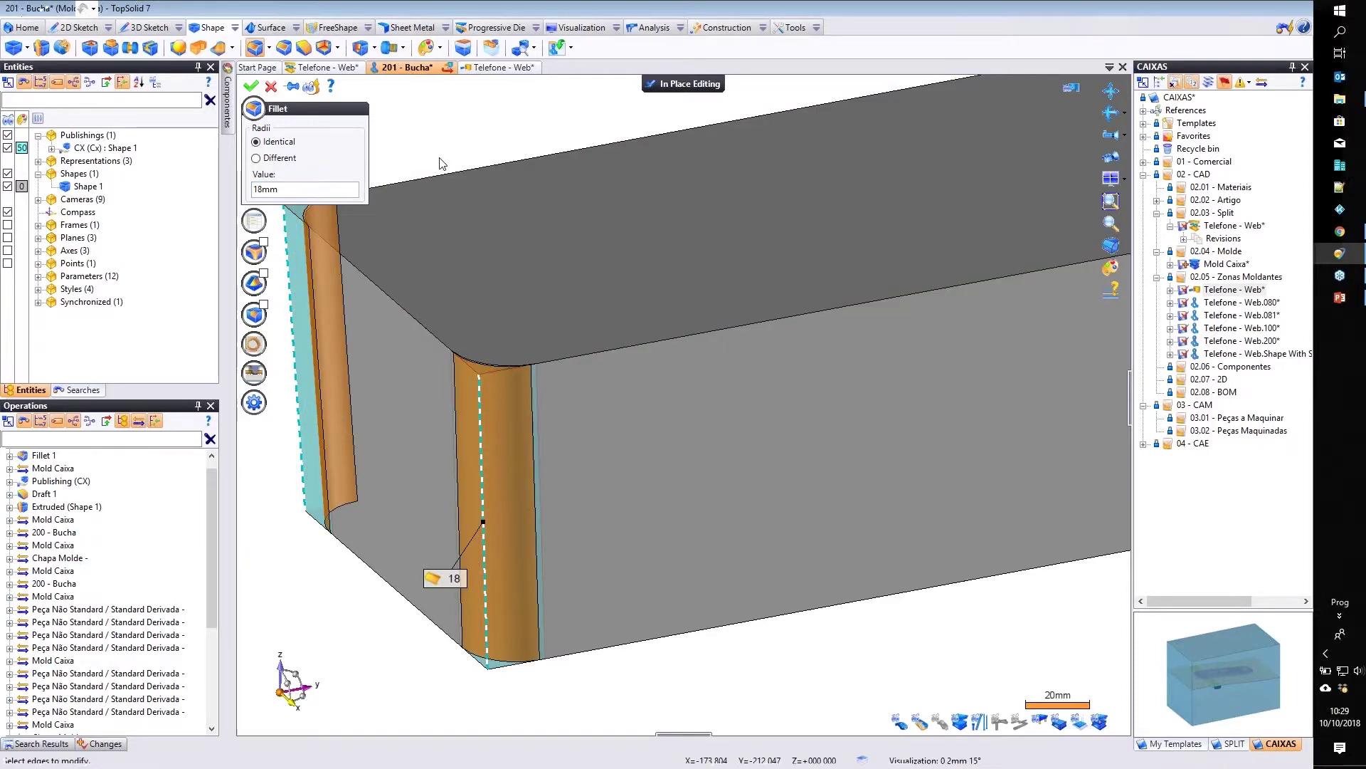
left_click(251, 87)
Fillet the bottom contour edge of the CX pocket shape with a 4 mm radius.
middle_click_drag(496, 592, 480, 536)
scroll(480, 536, "up", 4)
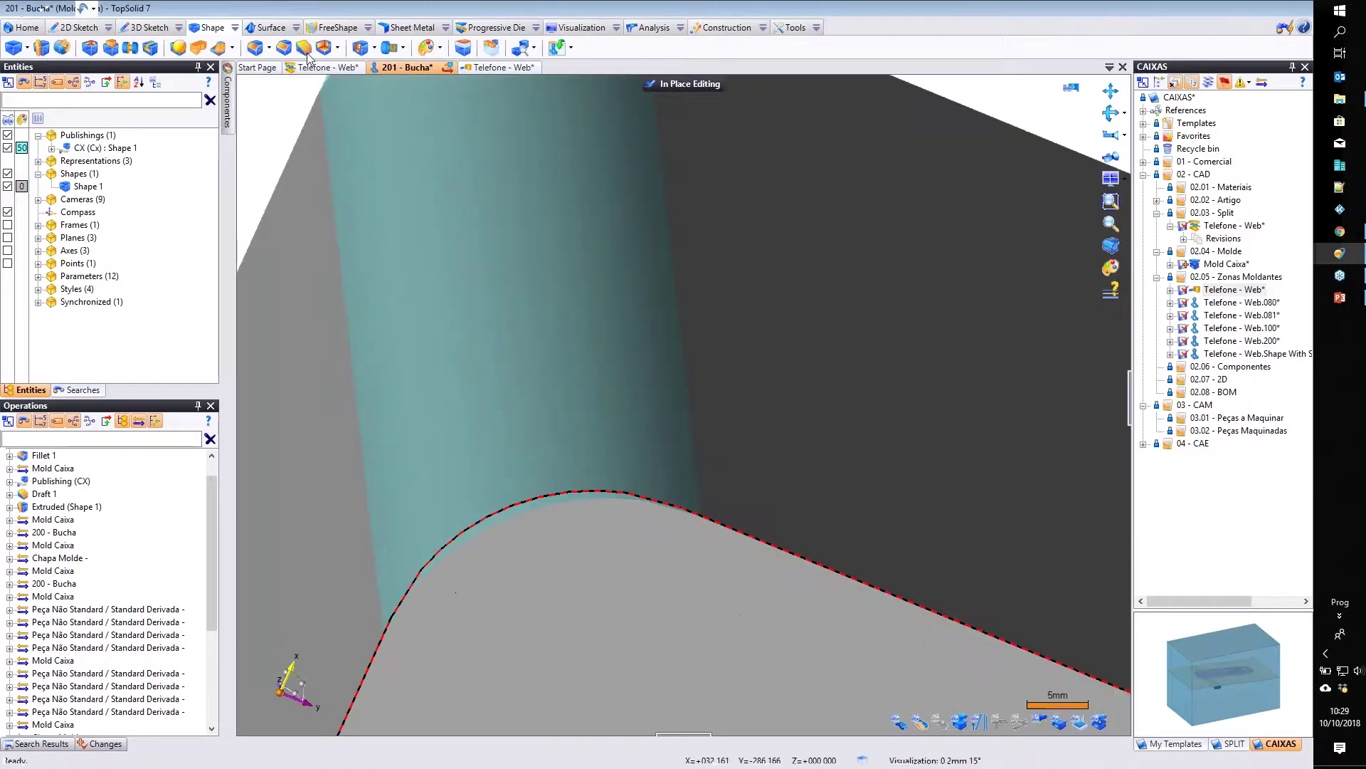
left_click(255, 49)
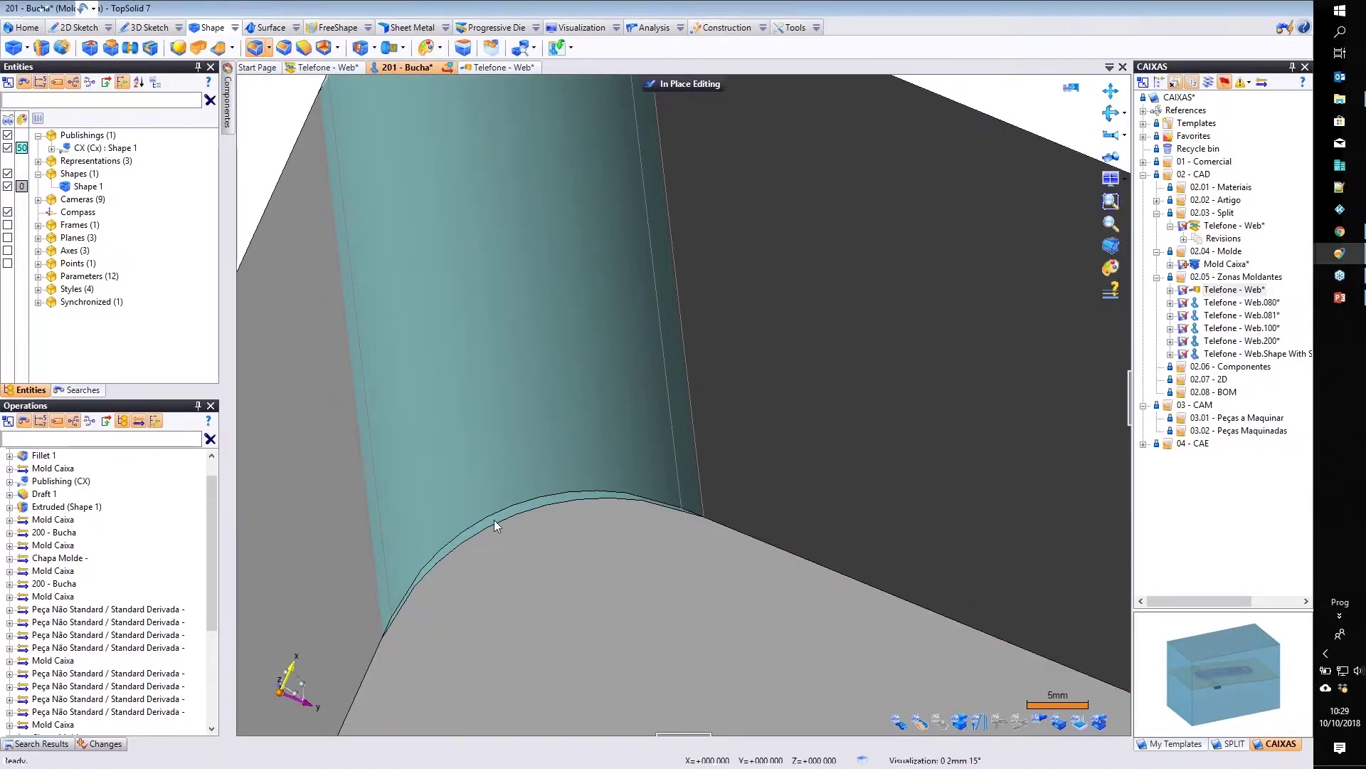
left_click(494, 520)
left_click(295, 191)
type("4mm")
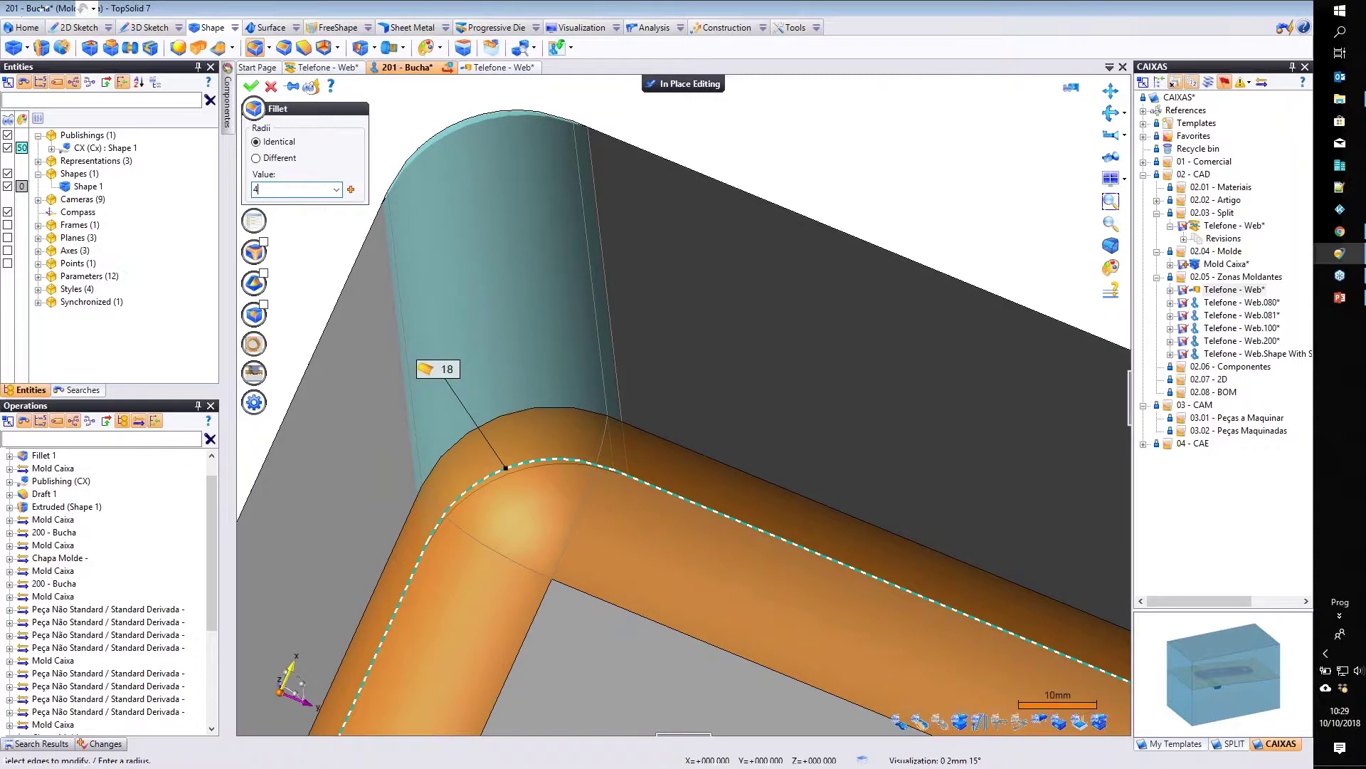
right_click(394, 79)
left_click(421, 88)
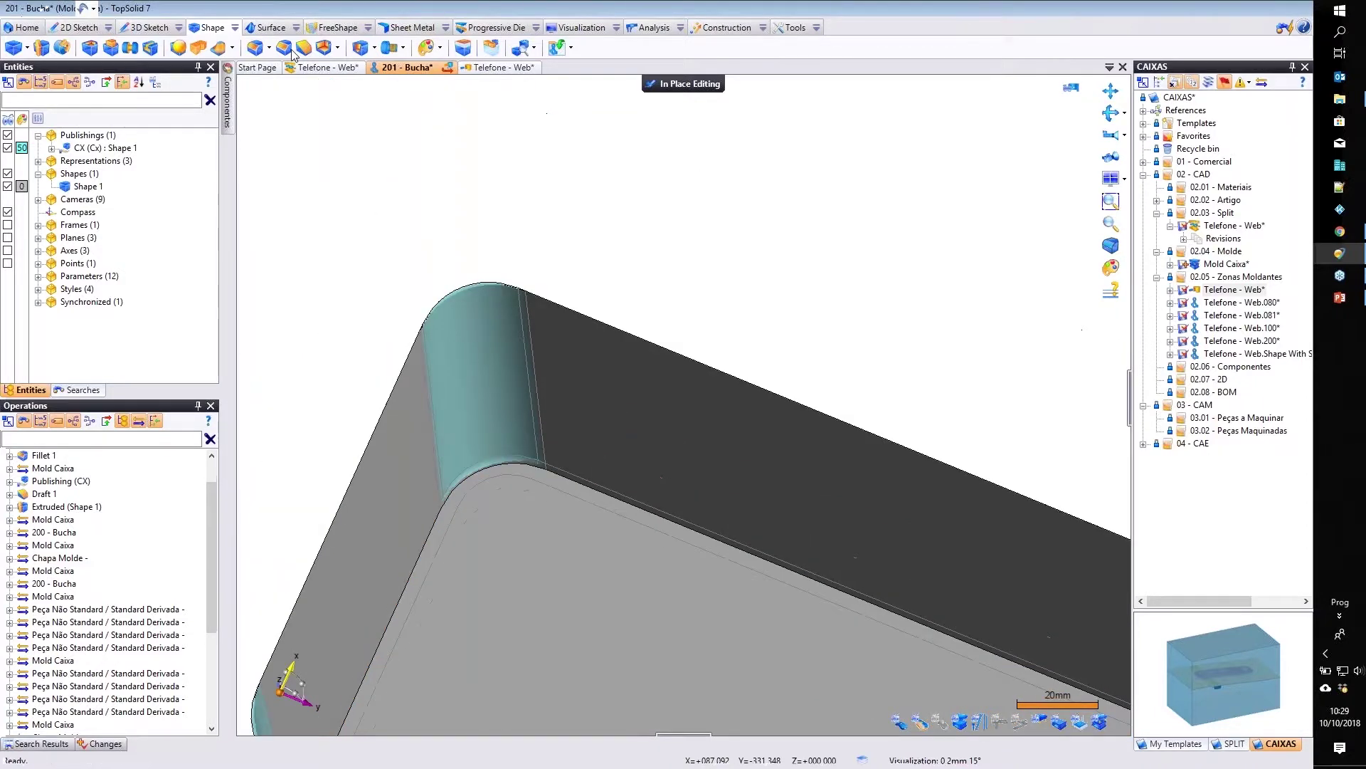
Chamfer the bottom contour edge of the insert with a 4,5 mm offset.
left_click(283, 47)
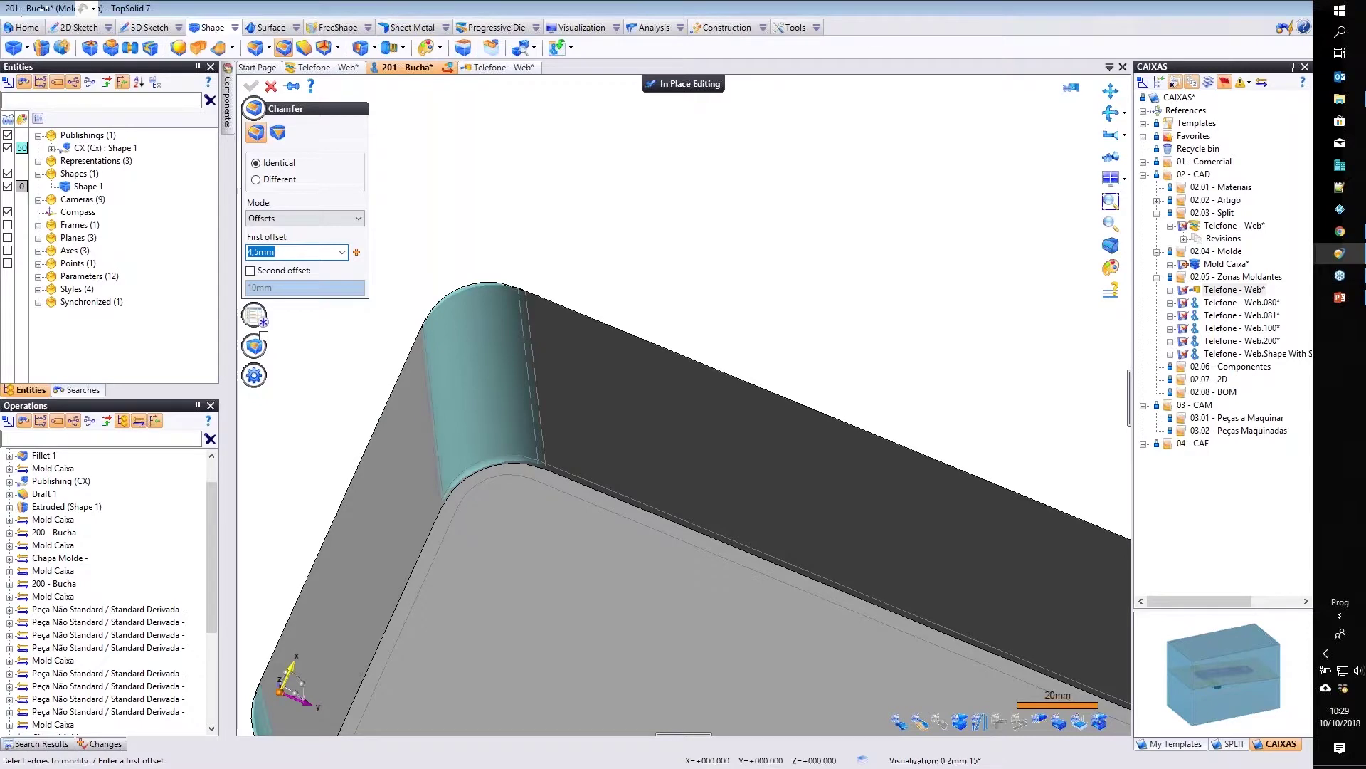
left_click(465, 480)
right_click(596, 184)
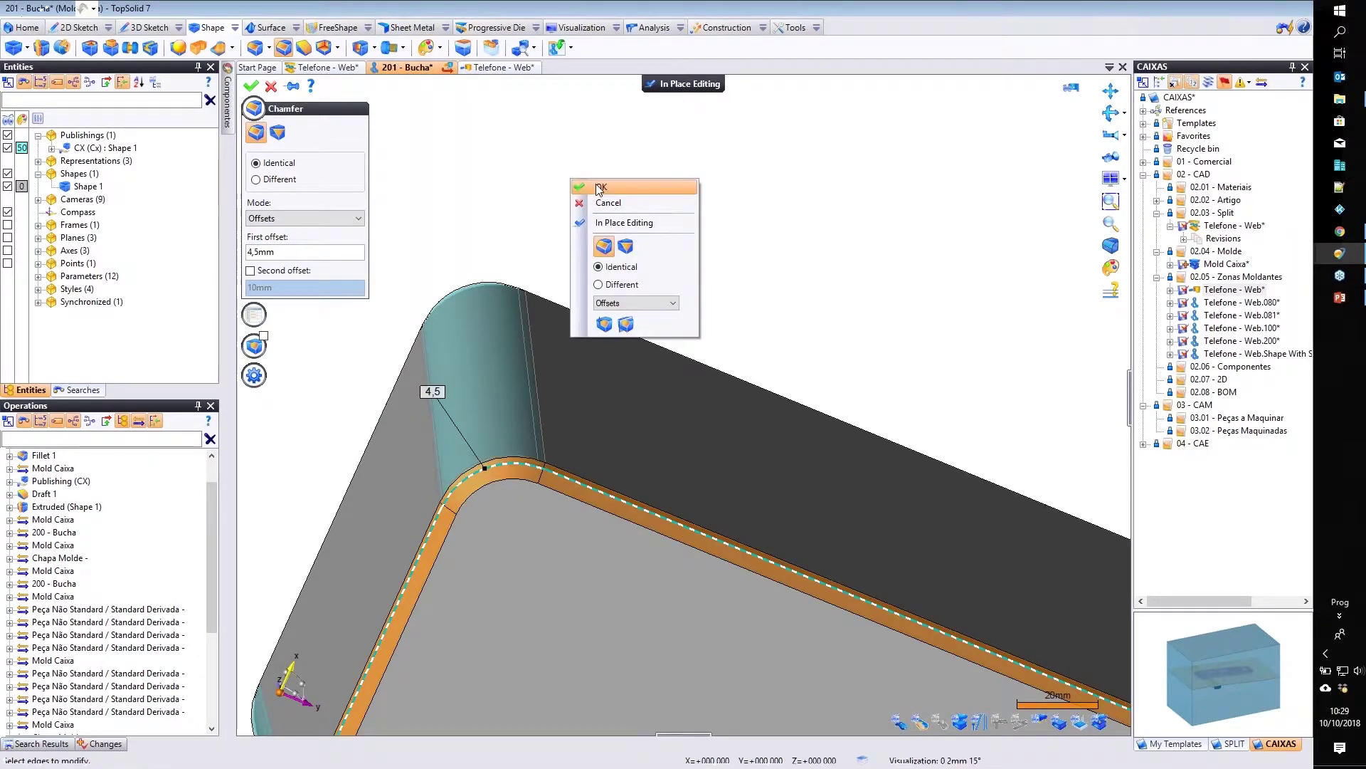
left_click(598, 186)
left_click(463, 47)
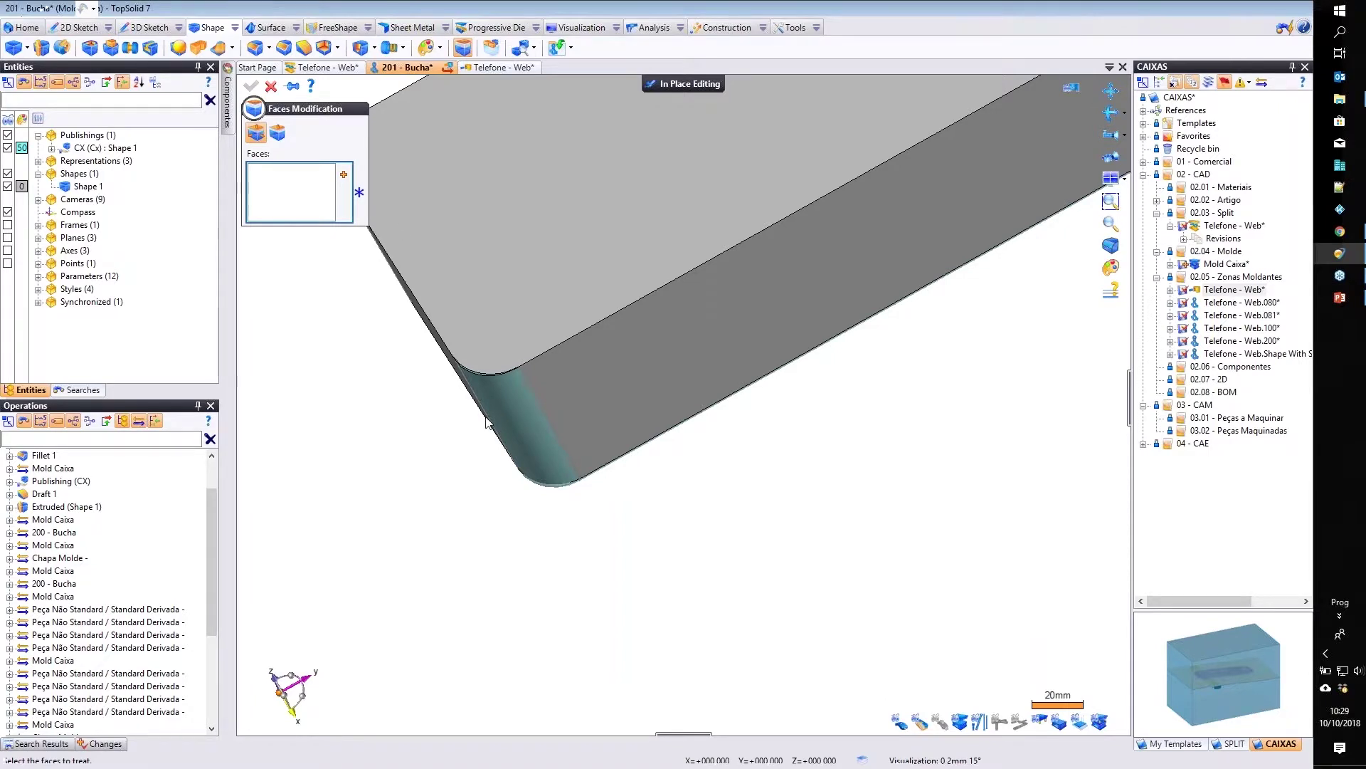
scroll(477, 370, "up", 4)
left_click(504, 380)
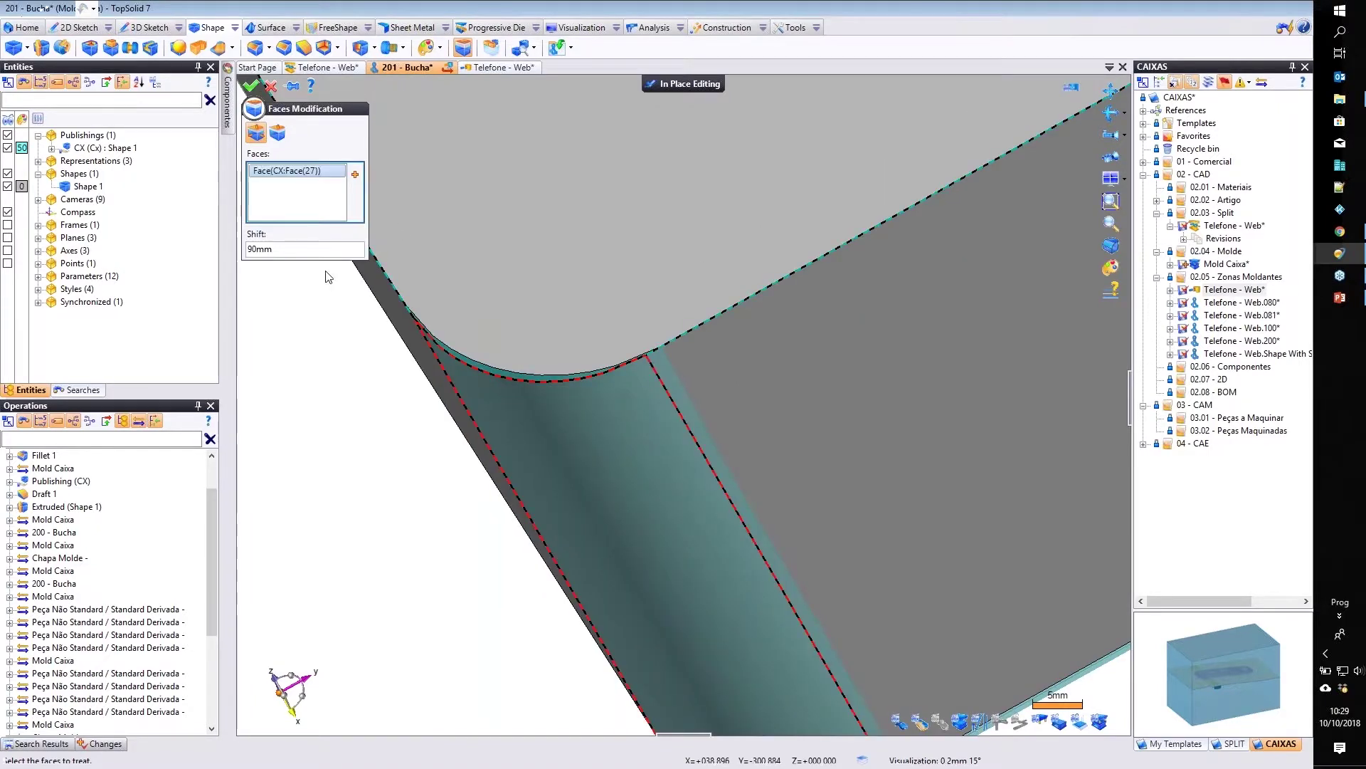
scroll(582, 380, "down", 4)
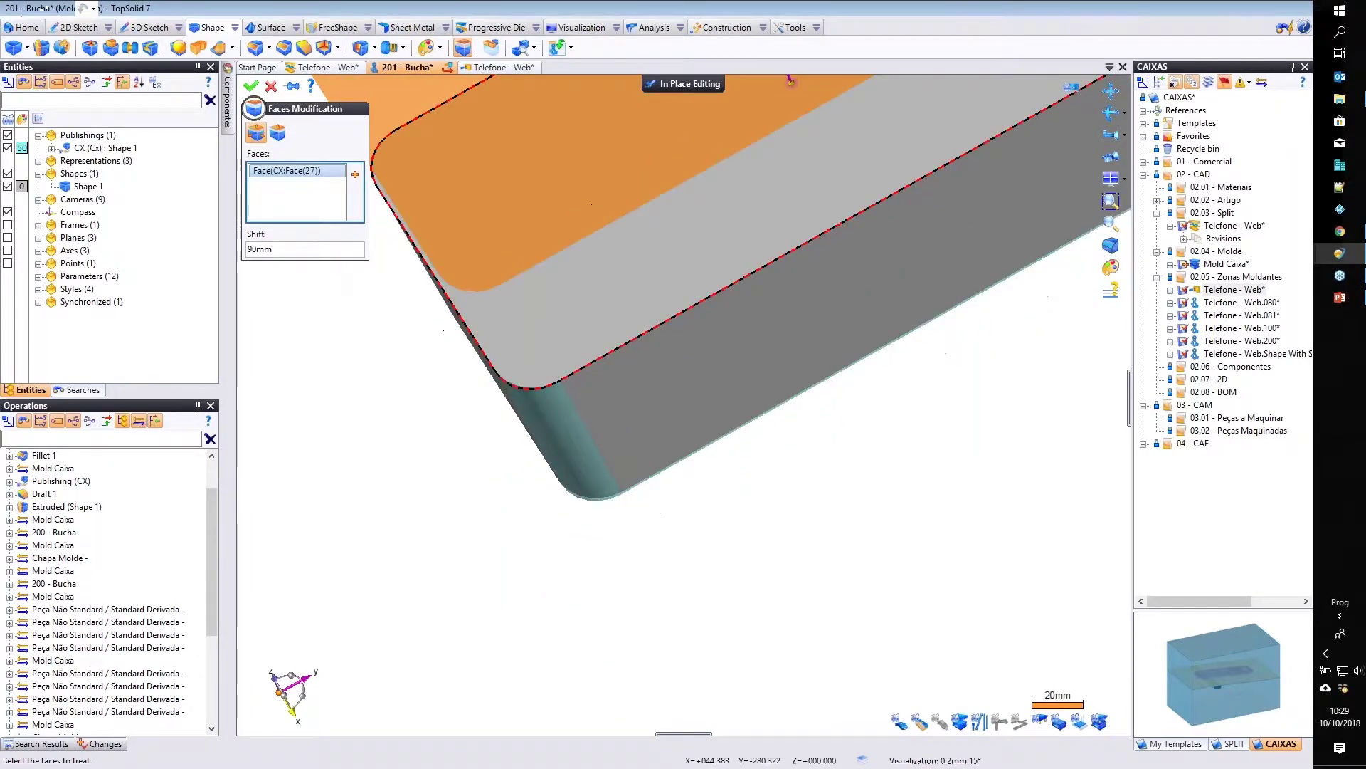
scroll(403, 104, "down", 3)
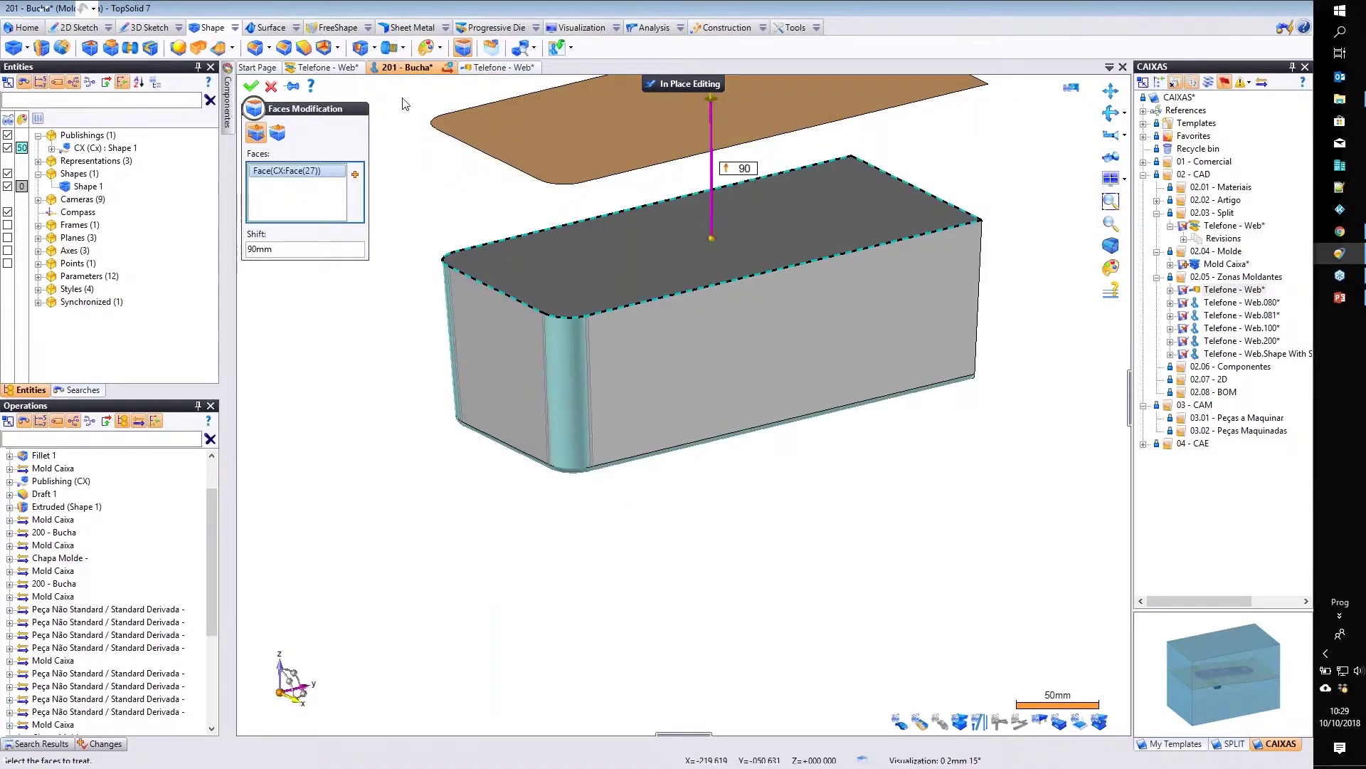
key("Return")
scroll(567, 536, "up", 7)
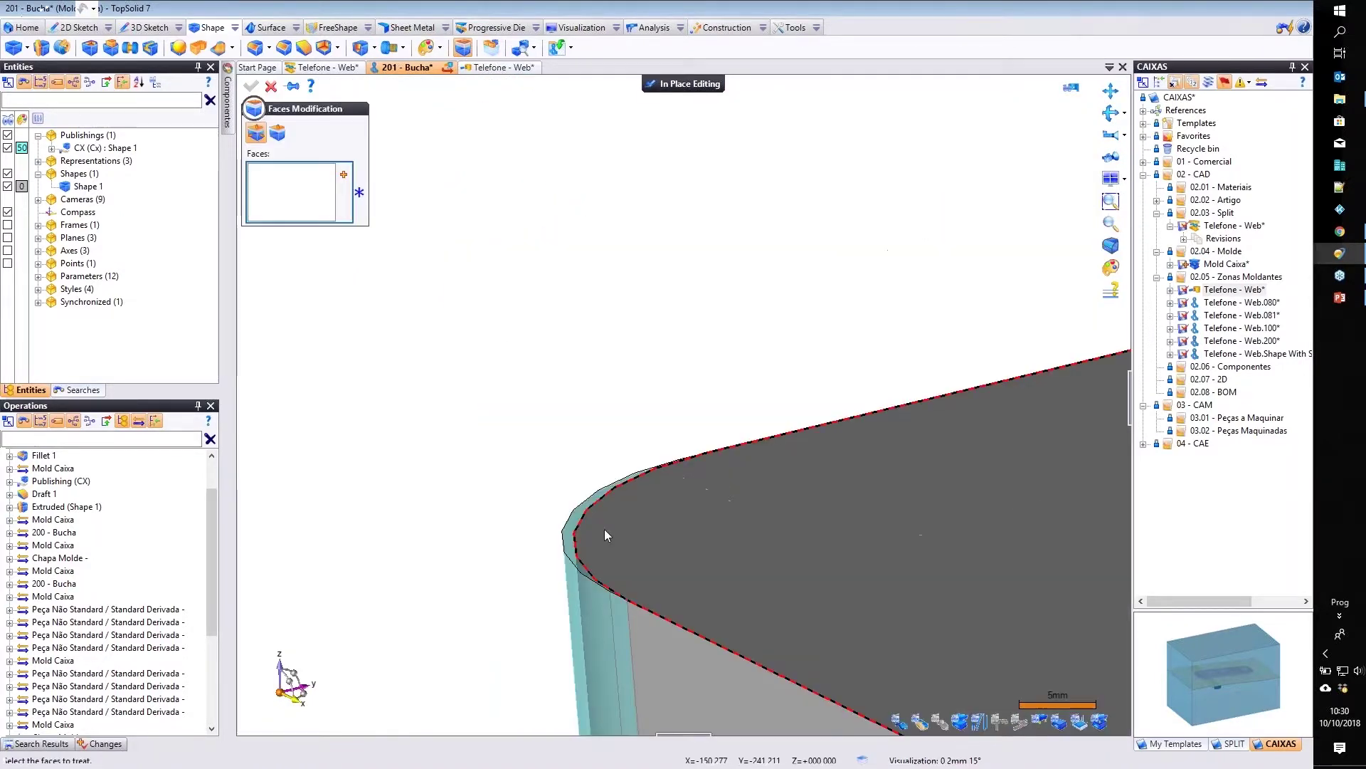
left_click(605, 536)
scroll(543, 352, "down", 2)
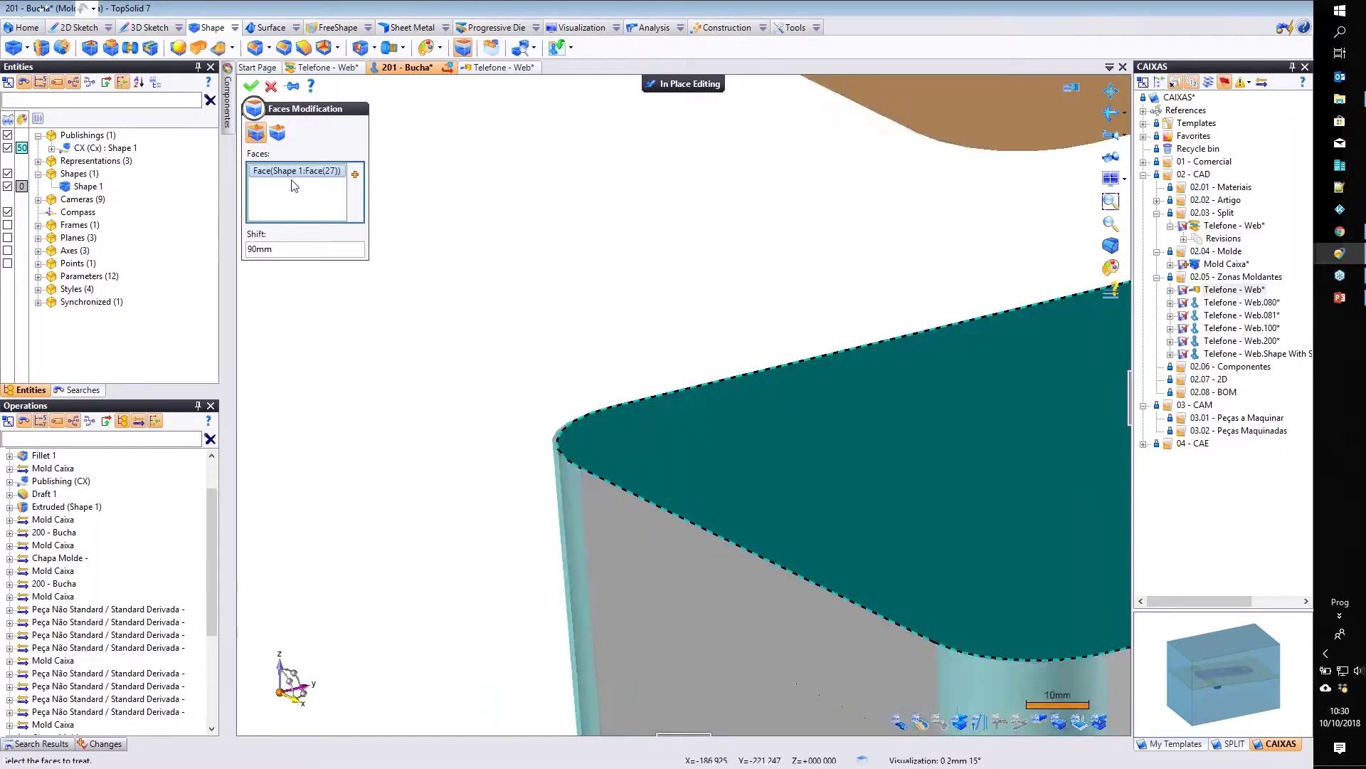
scroll(258, 176, "down", 2)
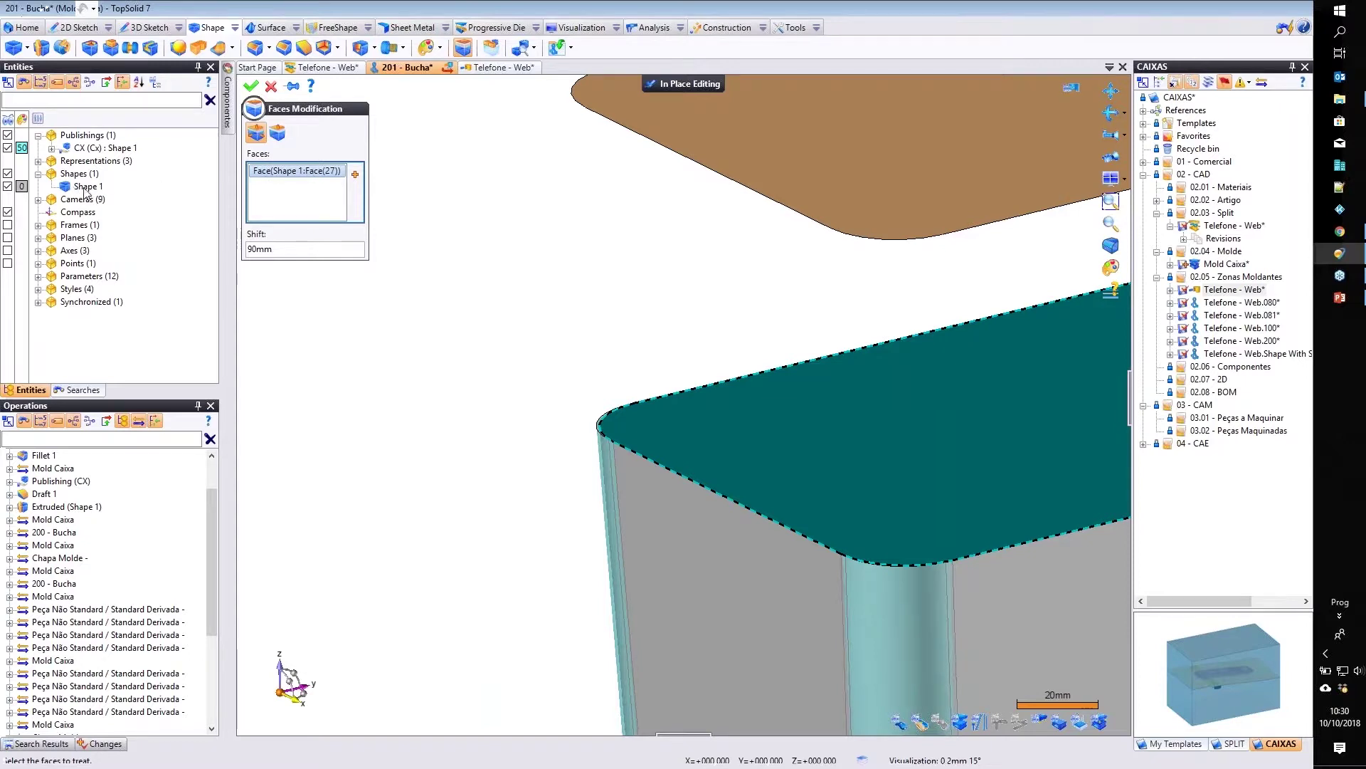
right_click(308, 179)
left_click(321, 175)
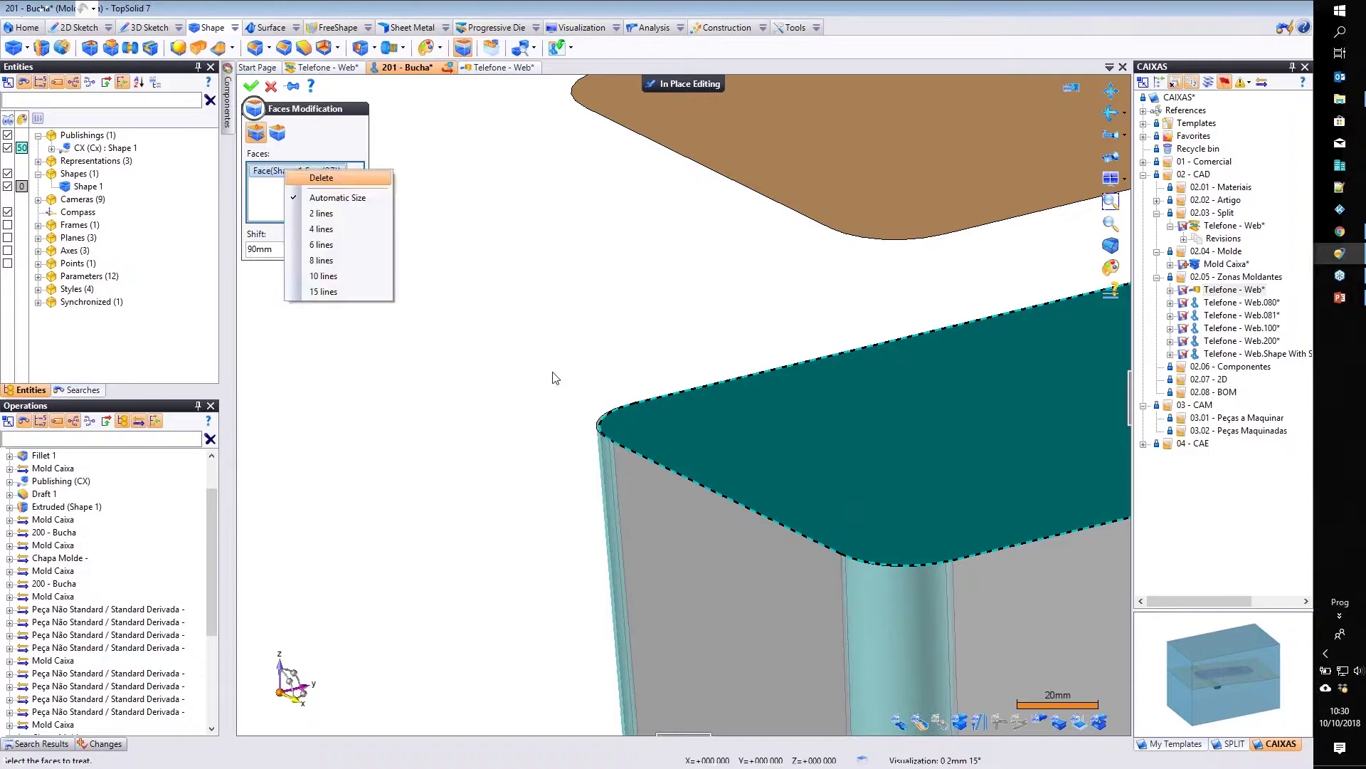
Shift the top face of the CX shape by 90 mm using Faces Modification.
scroll(578, 402, "up", 4)
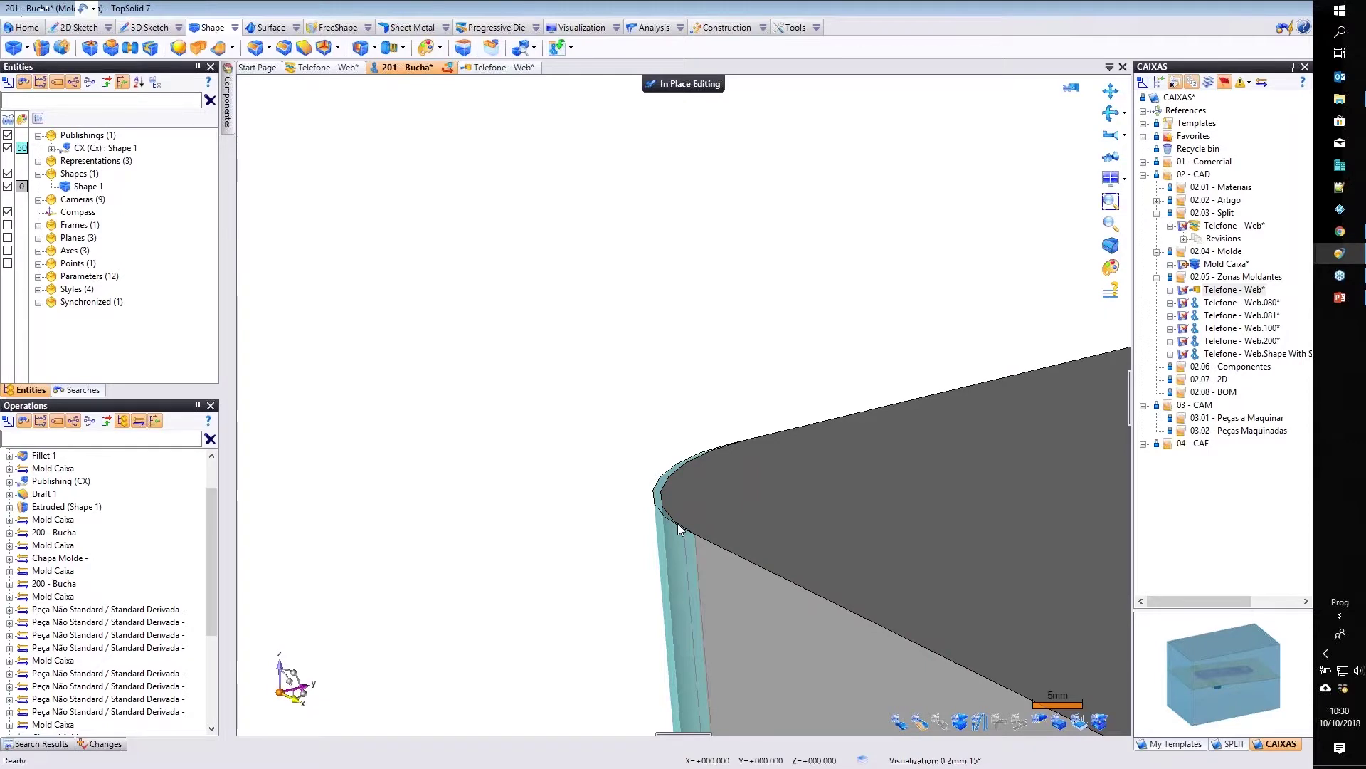
scroll(618, 450, "up", 1)
left_click(618, 450)
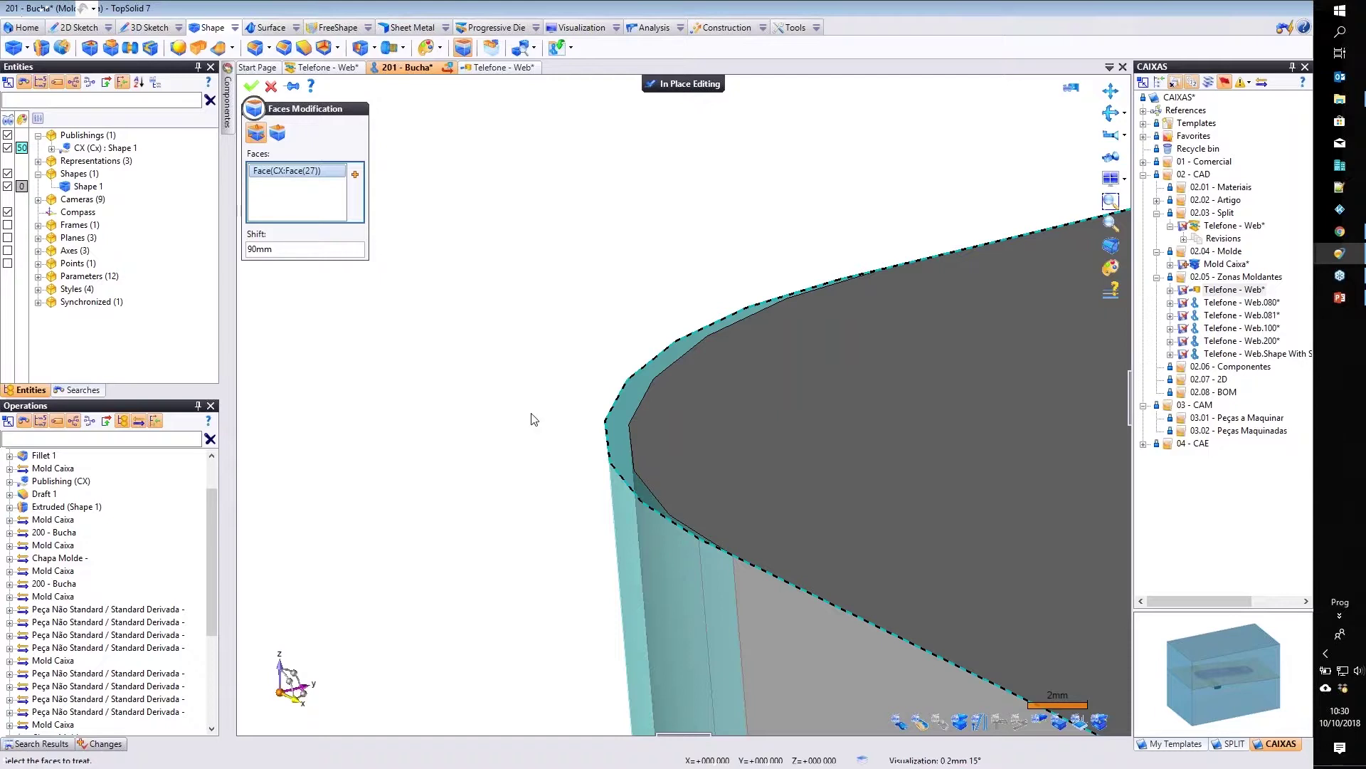
key("Return")
Apply the Furo Justamento machining process to four faces of the CX shape.
left_click(426, 47)
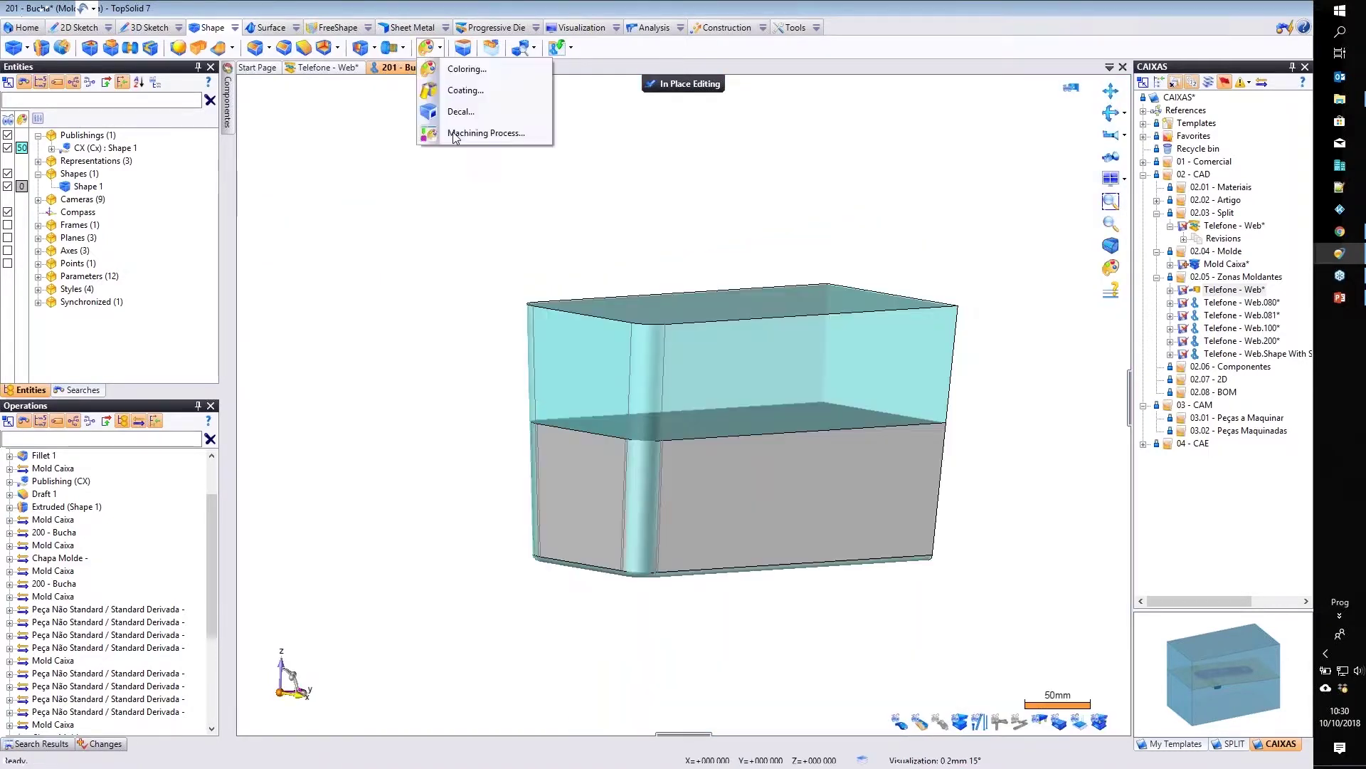
left_click(469, 134)
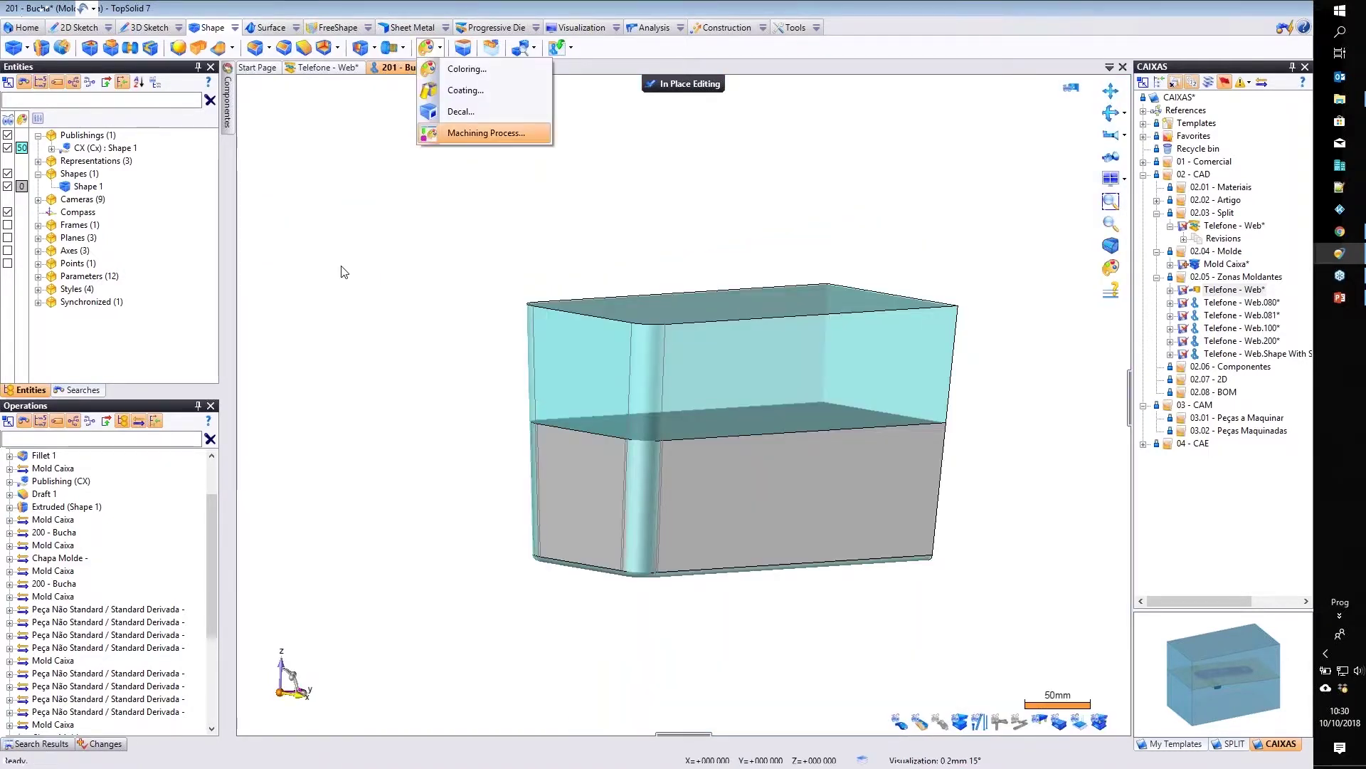
left_click(626, 386)
left_click(587, 387)
middle_click_drag(587, 387, 498, 390)
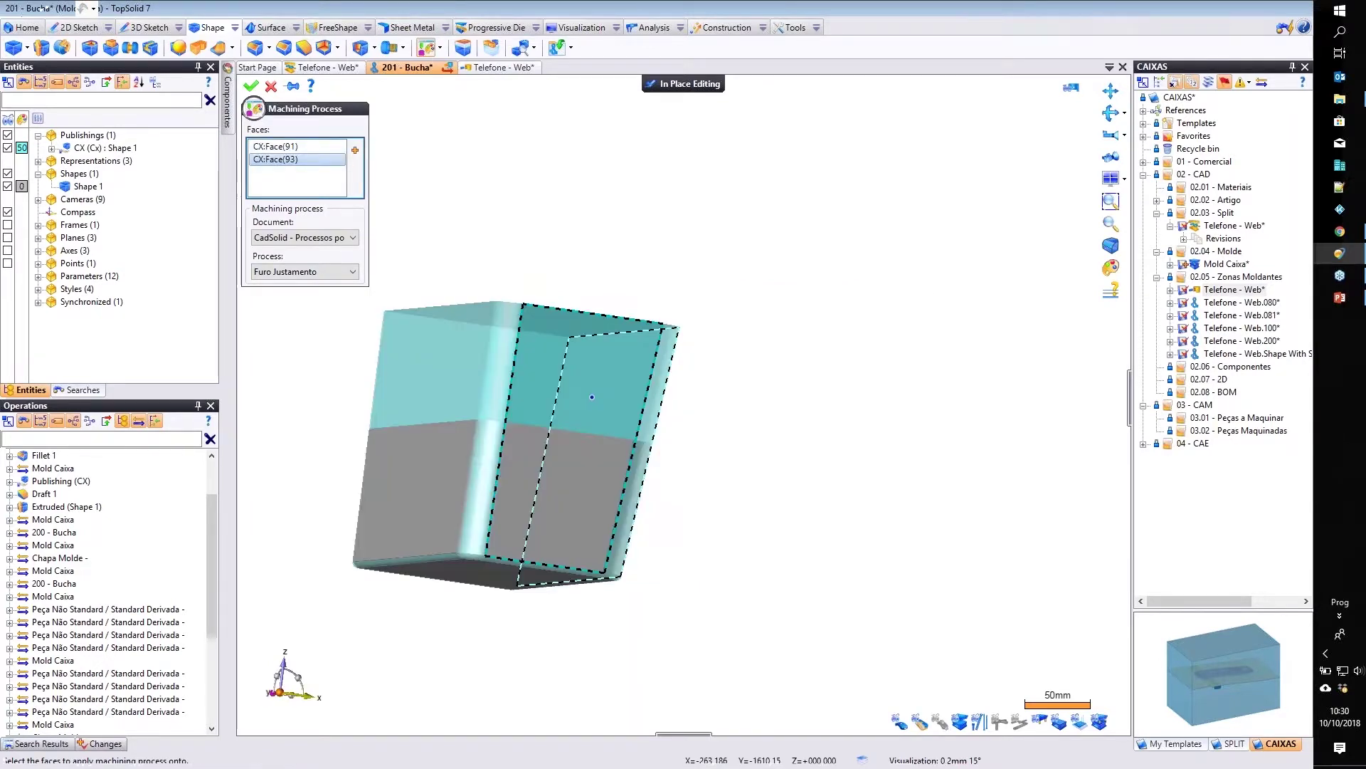
middle_click_drag(462, 318, 480, 306)
scroll(480, 306, "up", 10)
scroll(481, 306, "up", 3)
left_click(480, 306)
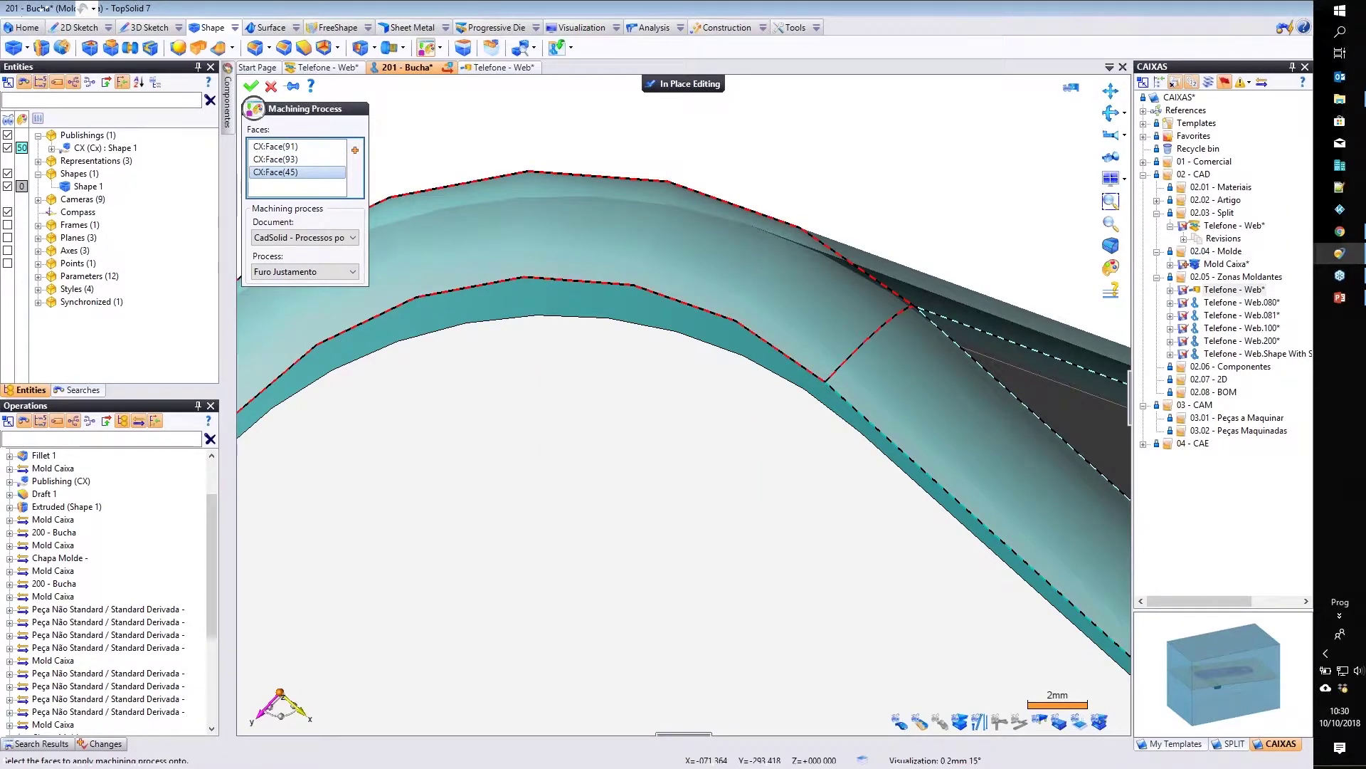
scroll(627, 360, "down", 10)
middle_click_drag(626, 359, 630, 306)
left_click(548, 306)
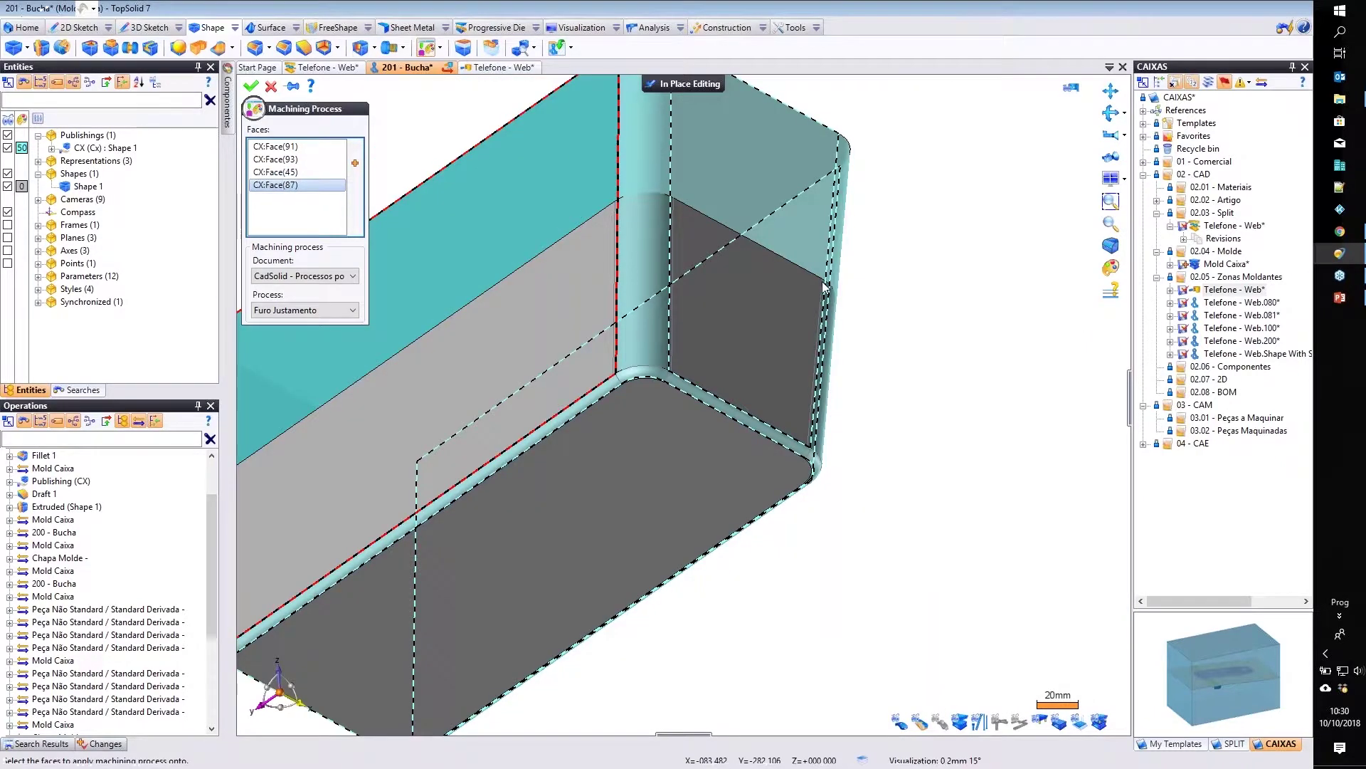
scroll(825, 287, "down", 5)
right_click(819, 281)
left_click(836, 284)
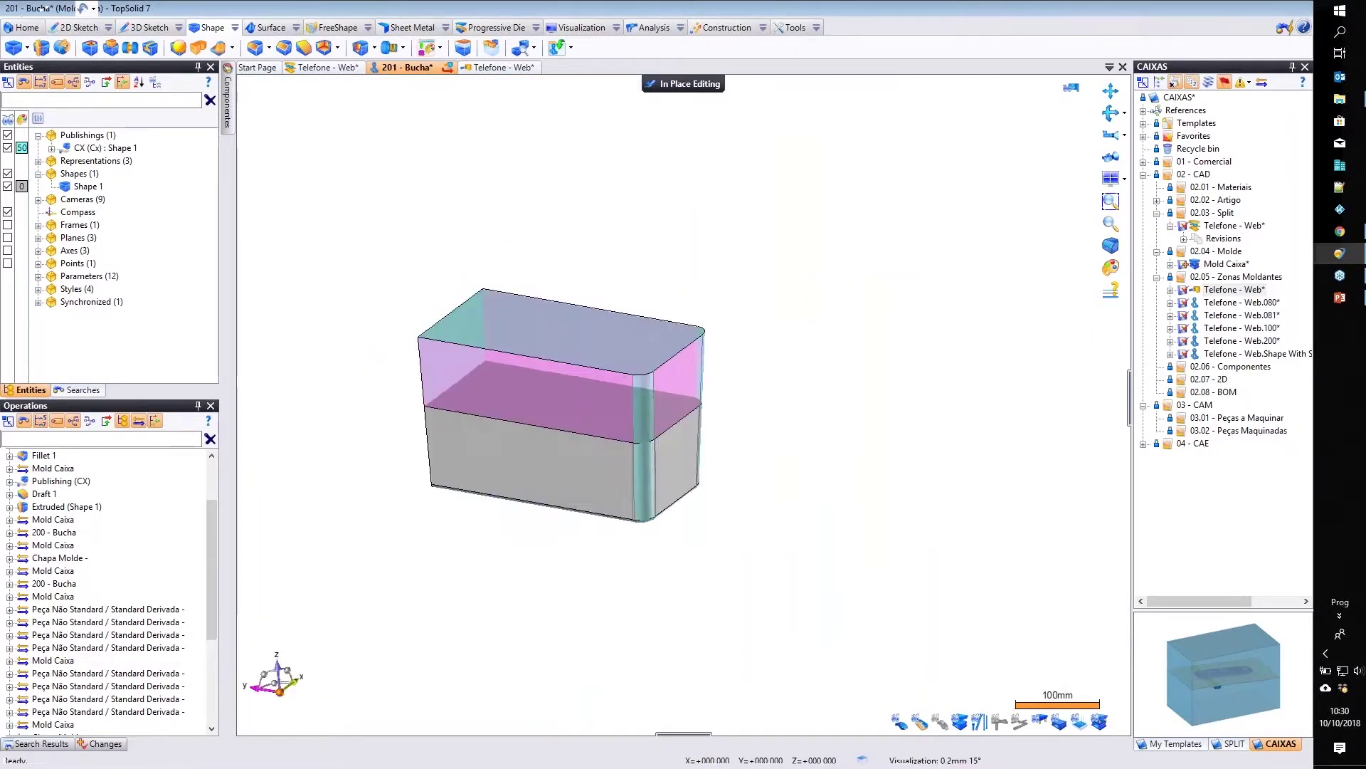
Hide the synchronization entries among the insert's operations and finish the in-place editing to return to Mold Caixa.
left_click(139, 420)
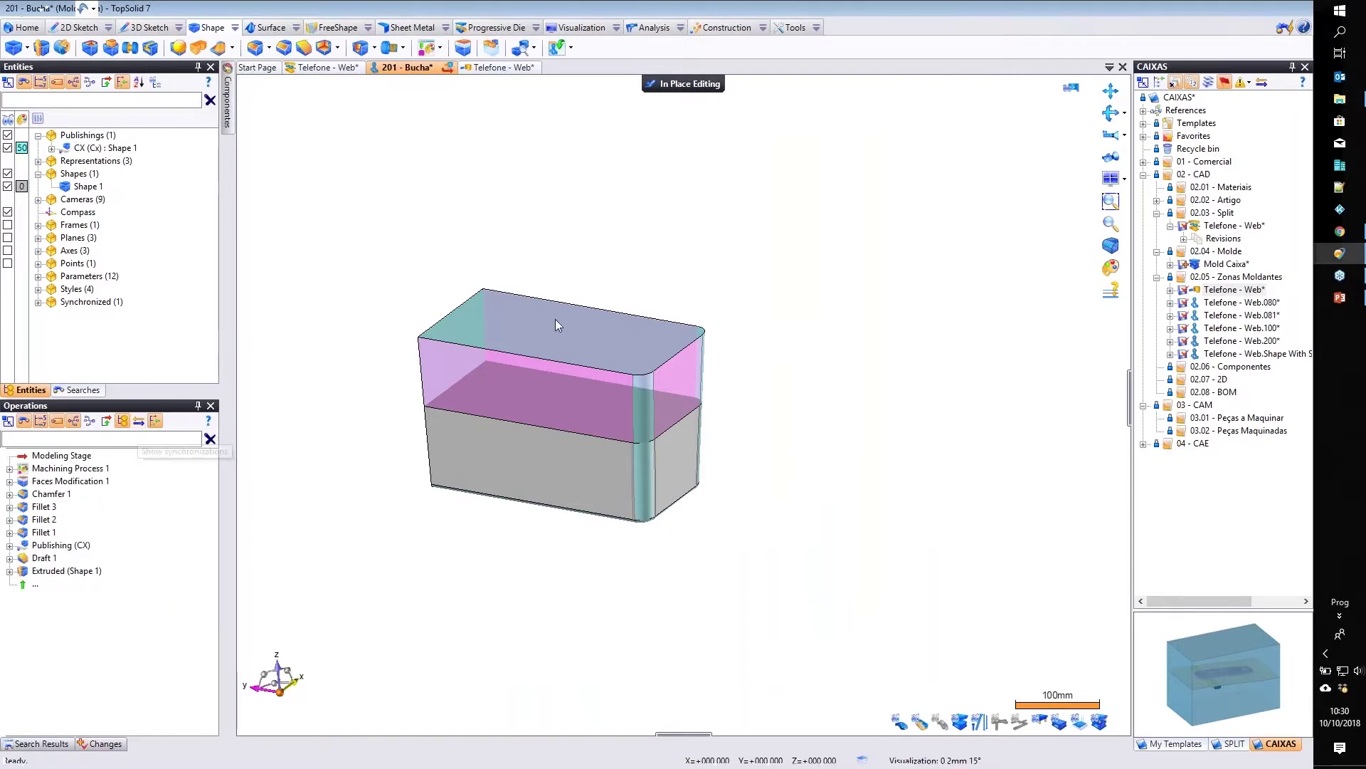
scroll(617, 417, "up", 4)
scroll(590, 457, "down", 3)
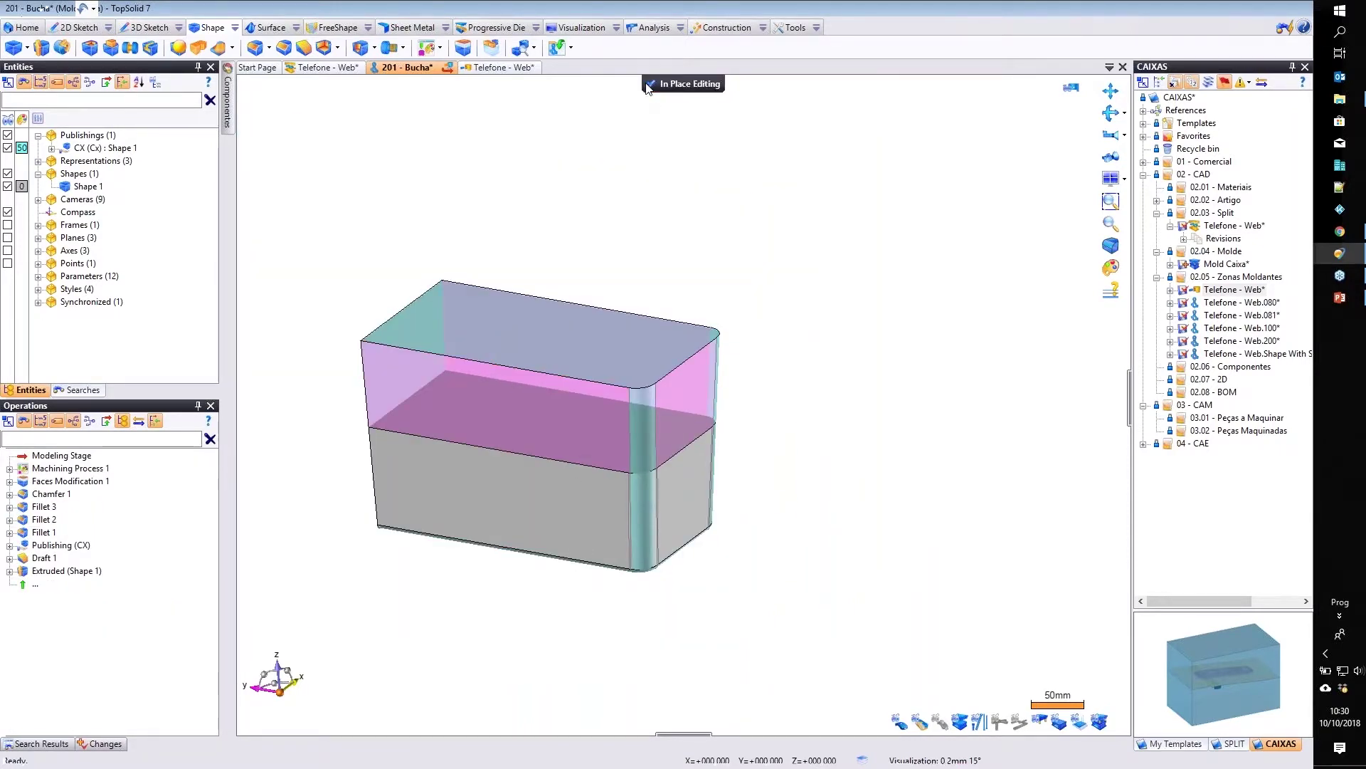
left_click(650, 84)
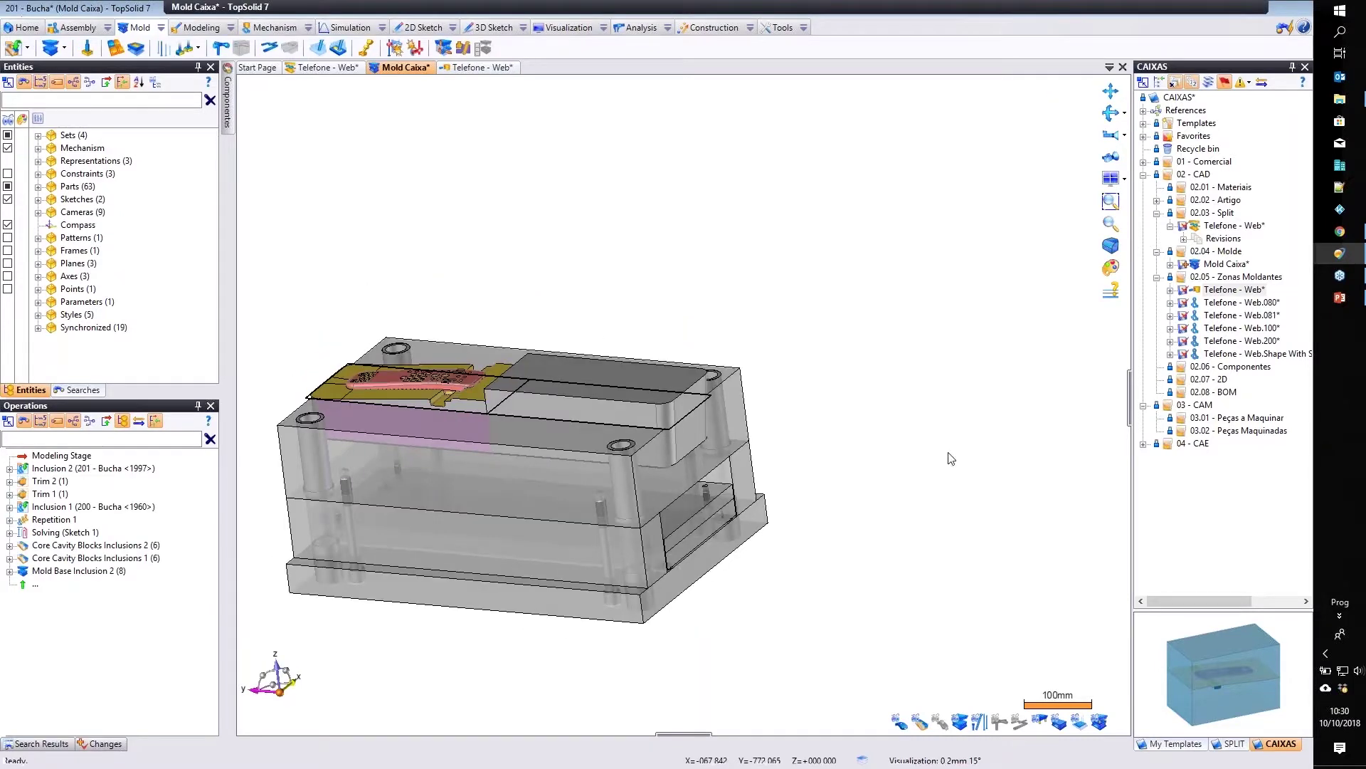
Show the publishings of insert 201 - Bucha in the mold assembly.
right_click(568, 382)
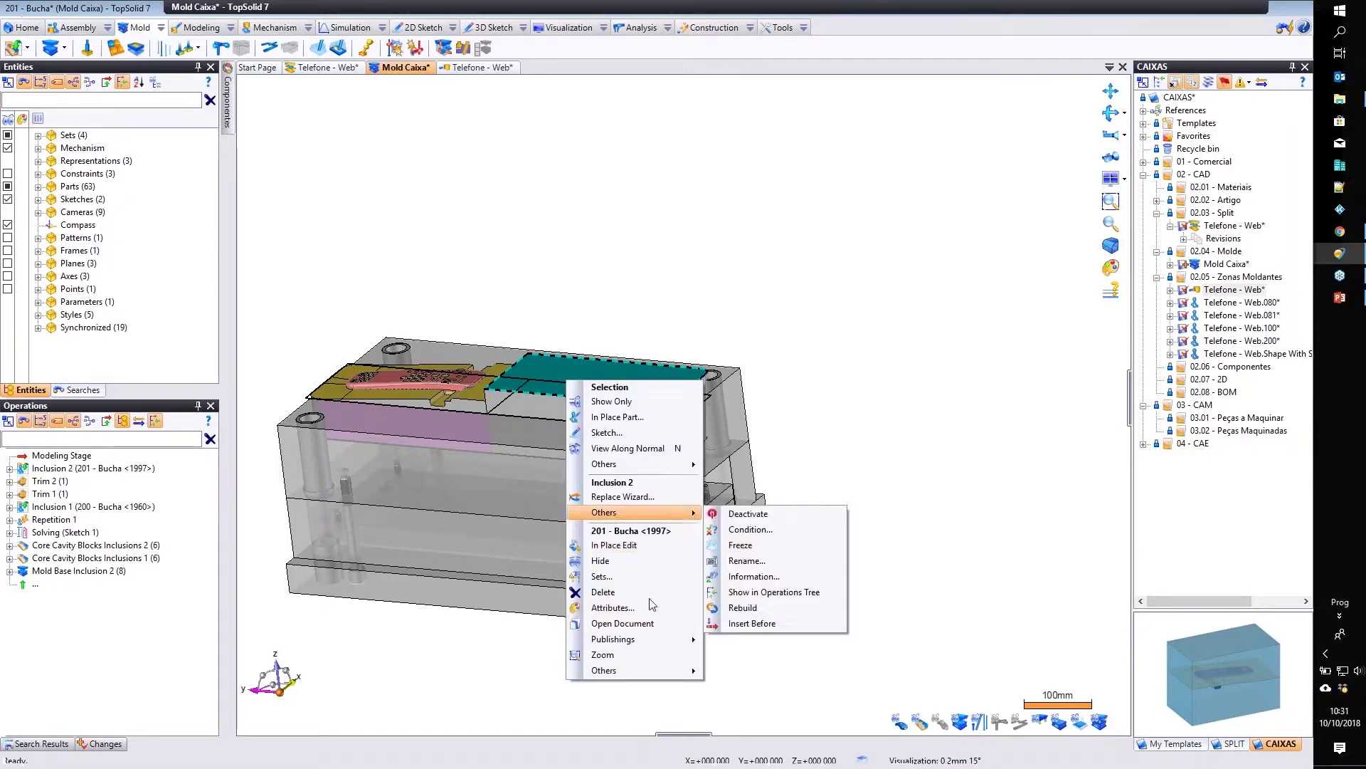
mouse_move(626, 639)
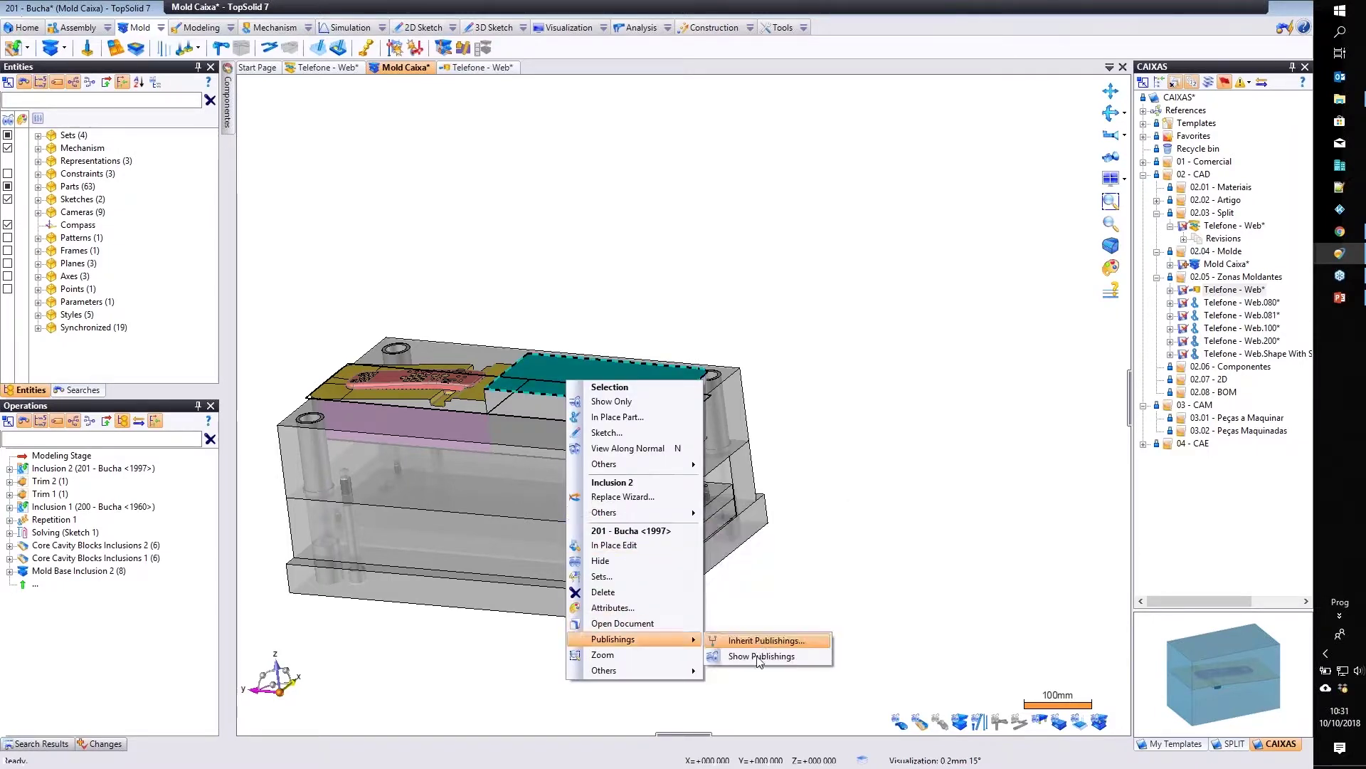
left_click(761, 655)
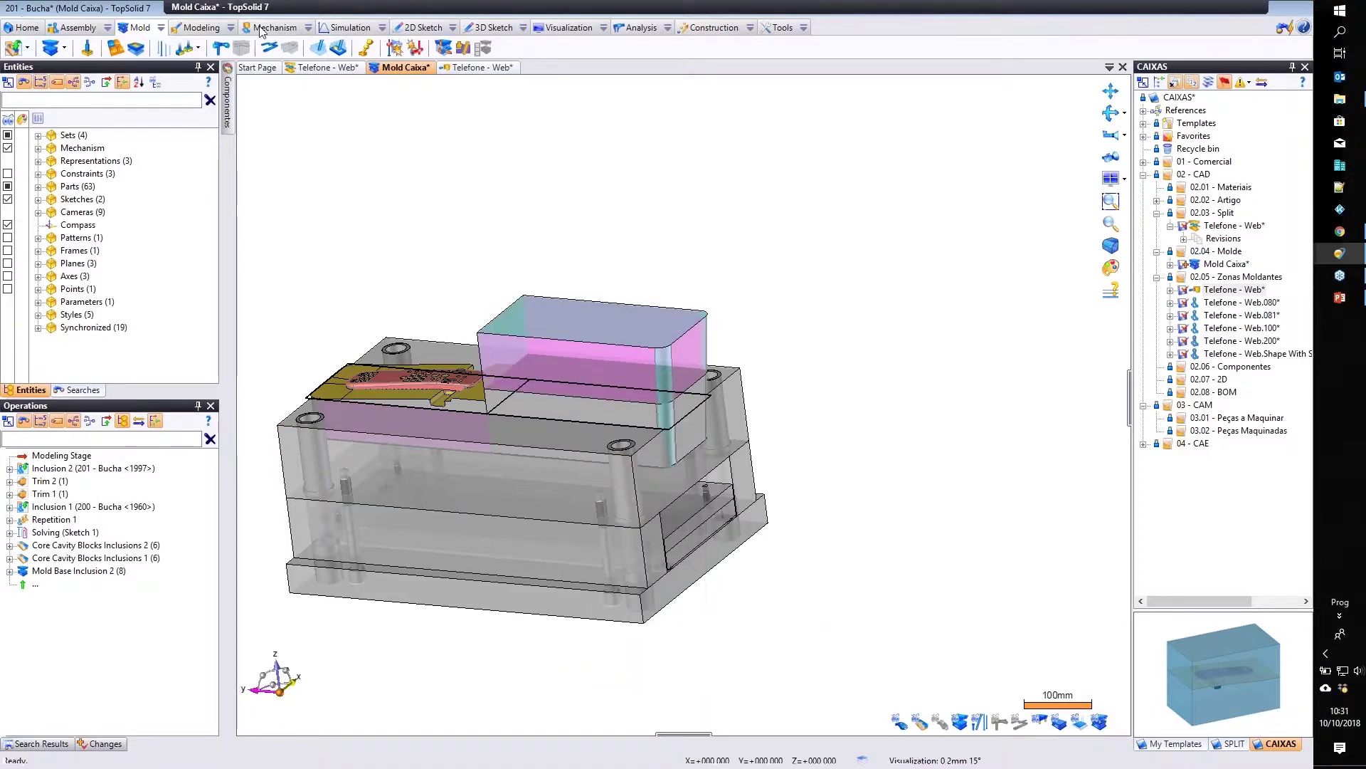
Trim the Chapa Molde plate with the published CX shape of insert 201 - Bucha, with the direction reversed.
left_click(201, 27)
left_click(306, 50)
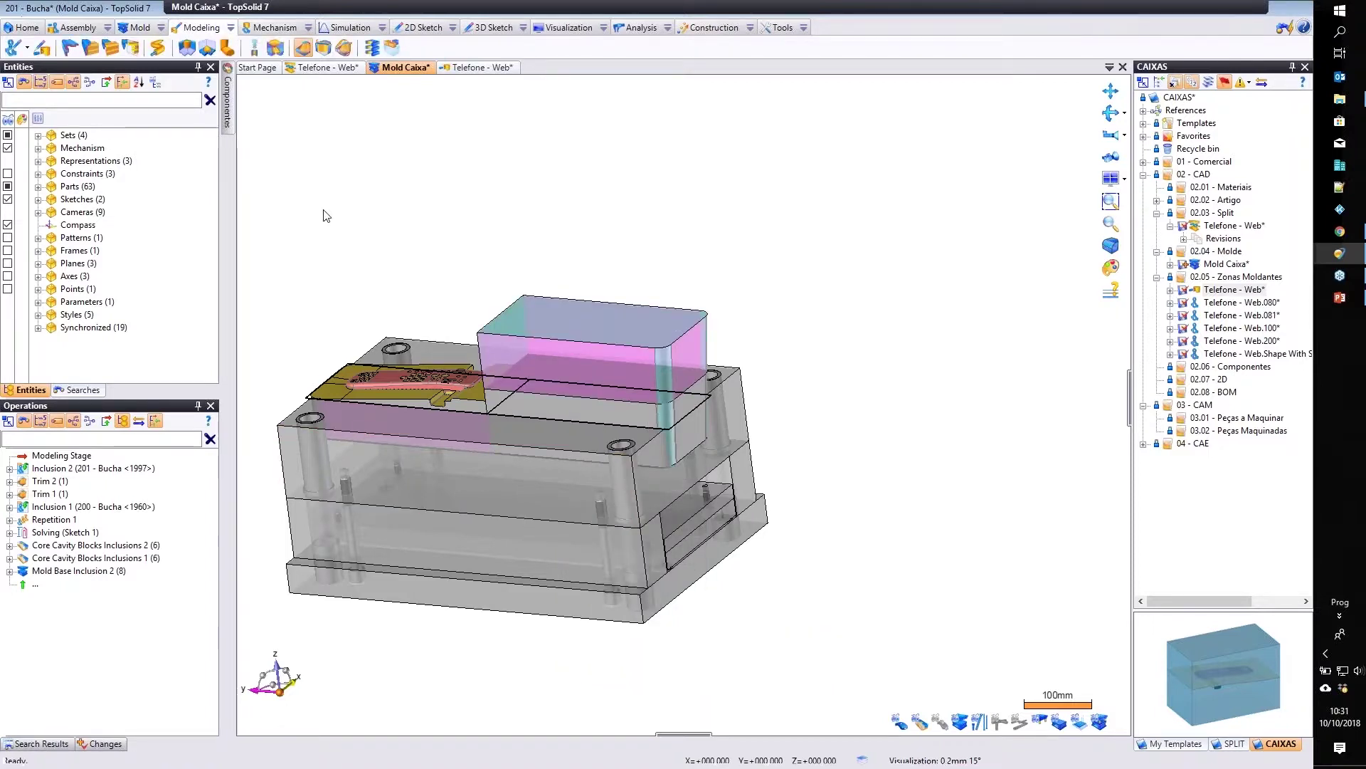
left_click(369, 451)
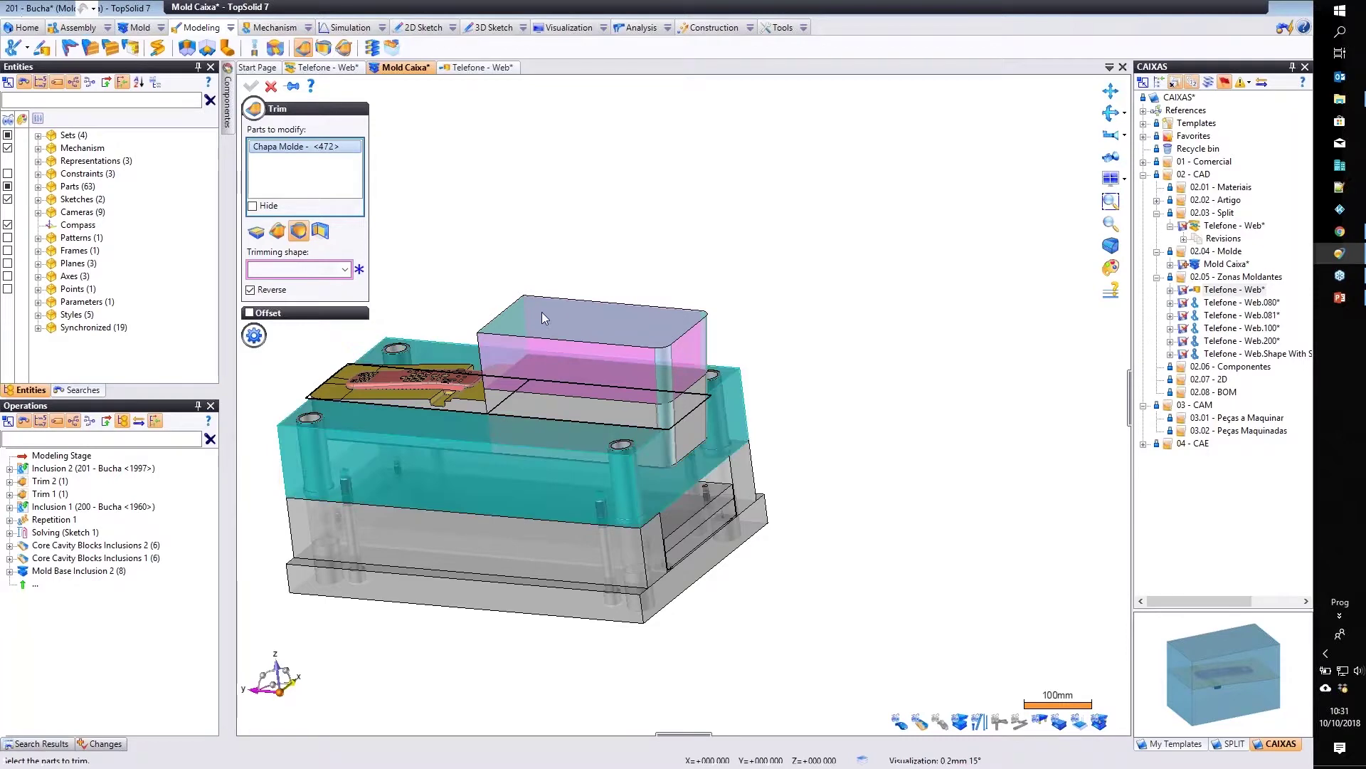
left_click(541, 313)
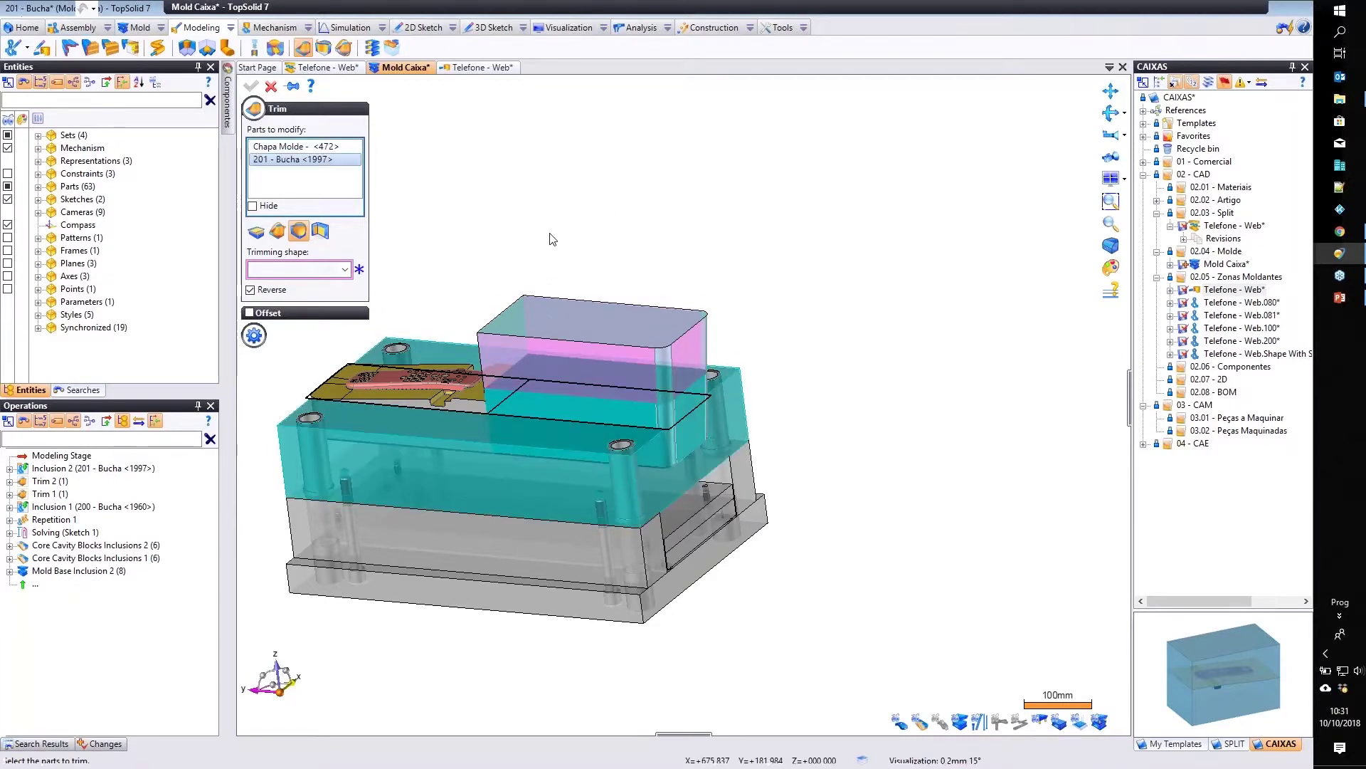
right_click(288, 163)
left_click(326, 173)
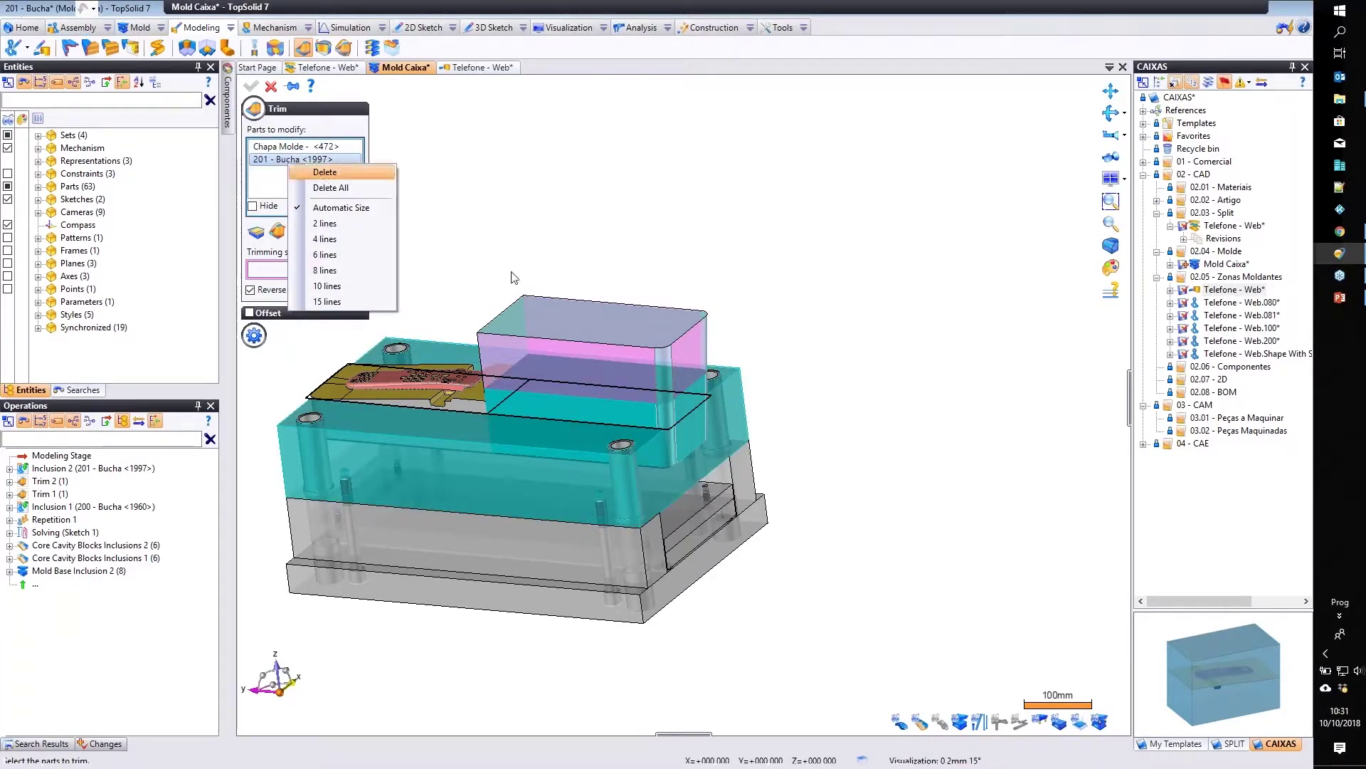
left_click(563, 306)
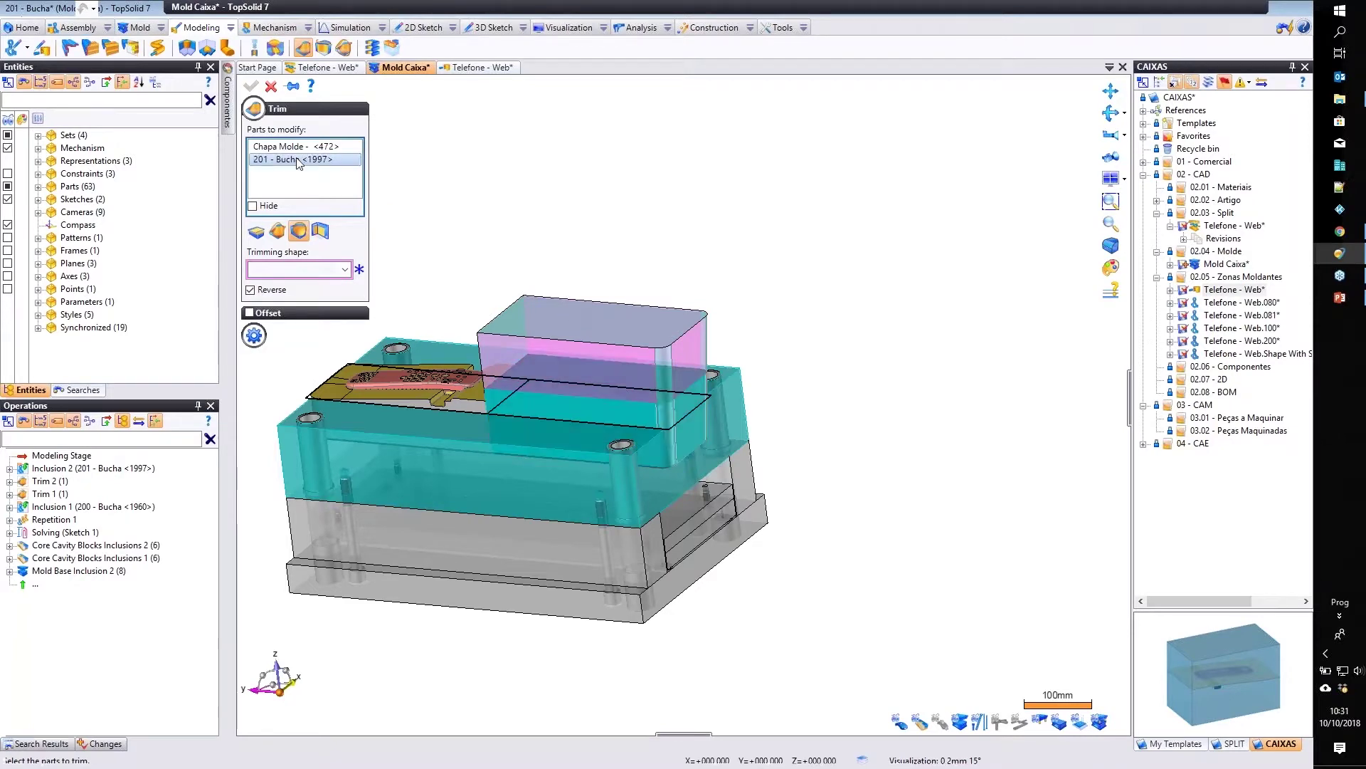
key("Delete")
left_click(285, 269)
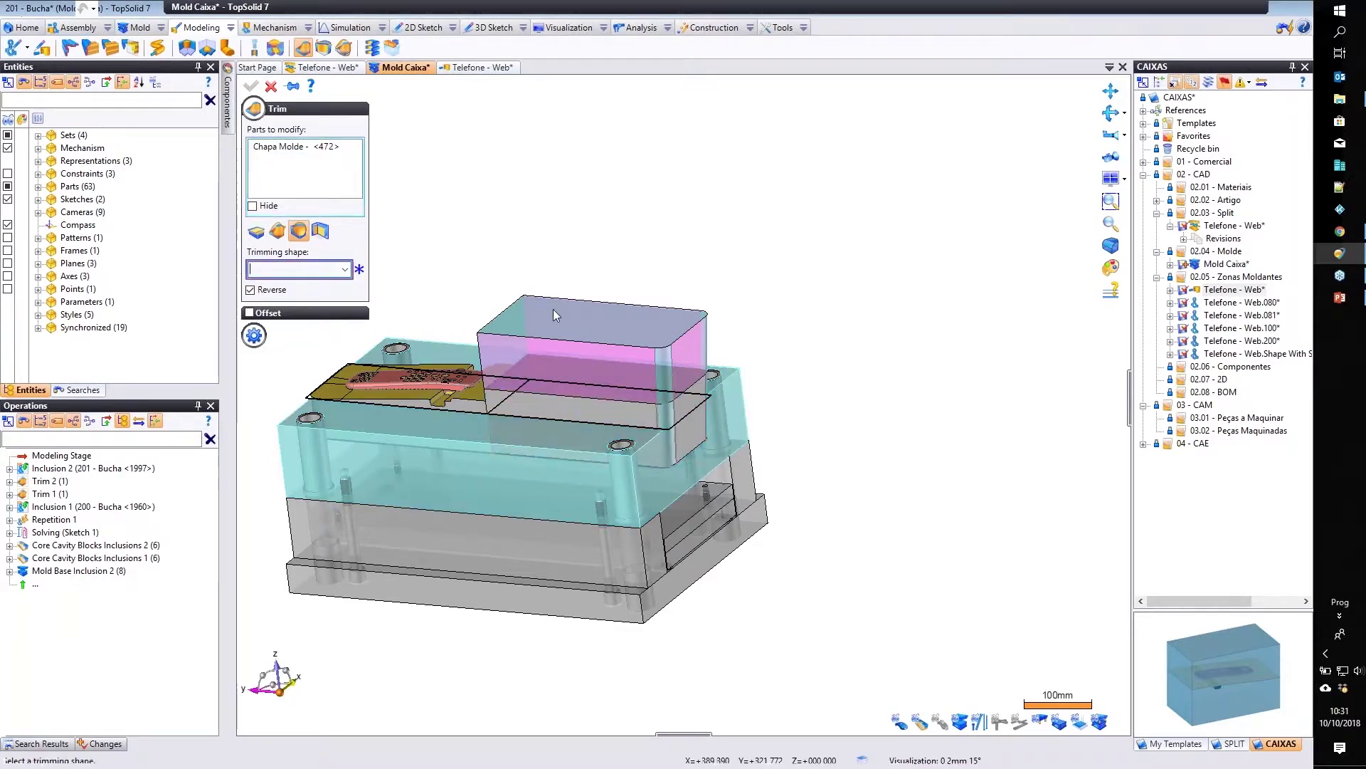
left_click(553, 309)
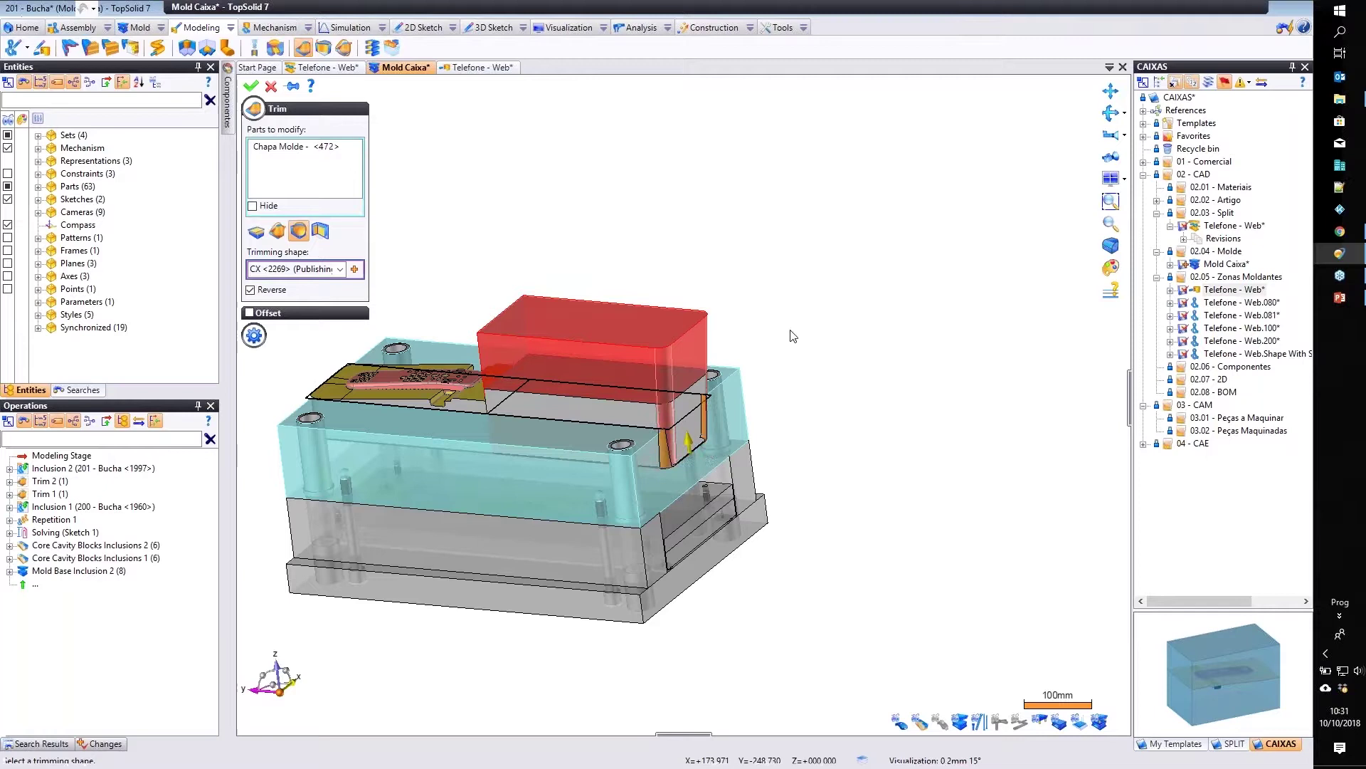
scroll(847, 263, "up", 3)
right_click(848, 263)
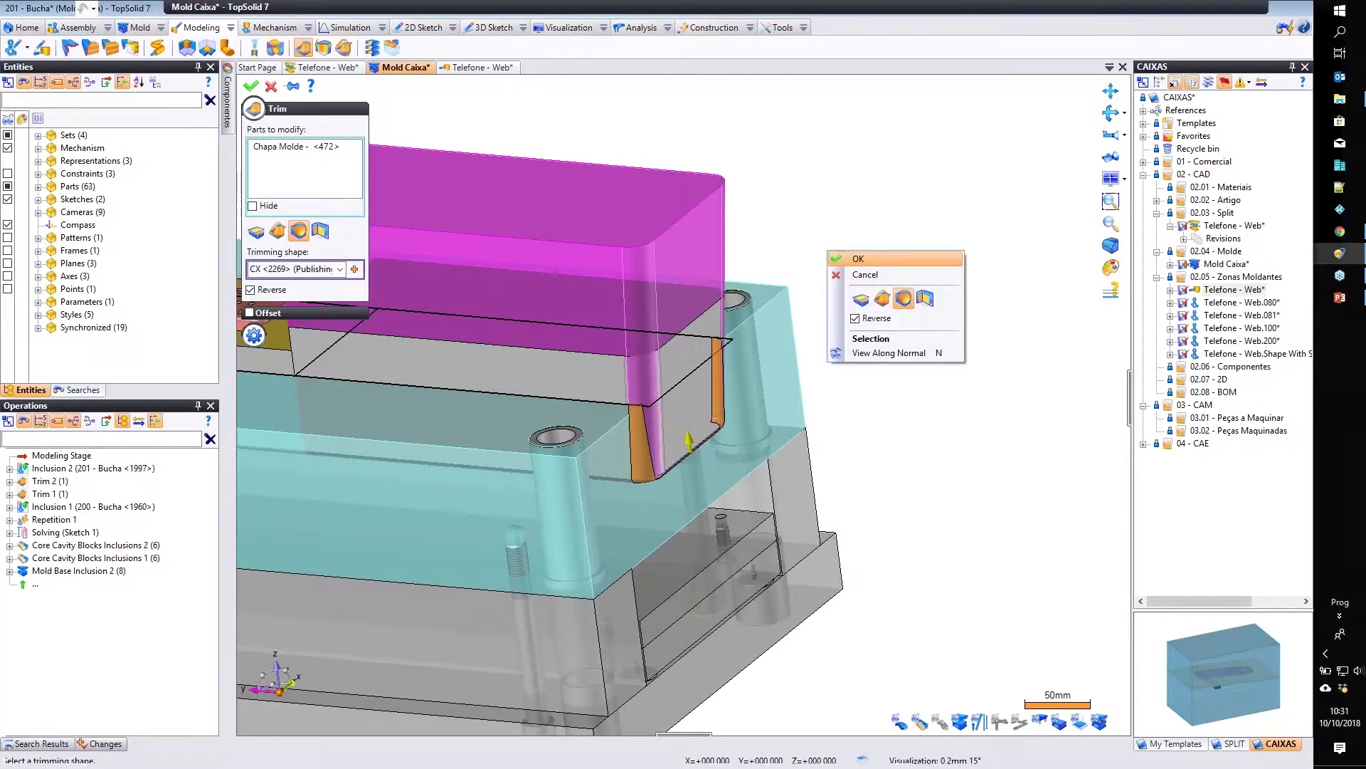
left_click(858, 259)
Hide the publishings of insert 201 - Bucha in the mold assembly.
scroll(618, 292, "down", 3)
right_click(618, 292)
mouse_move(676, 556)
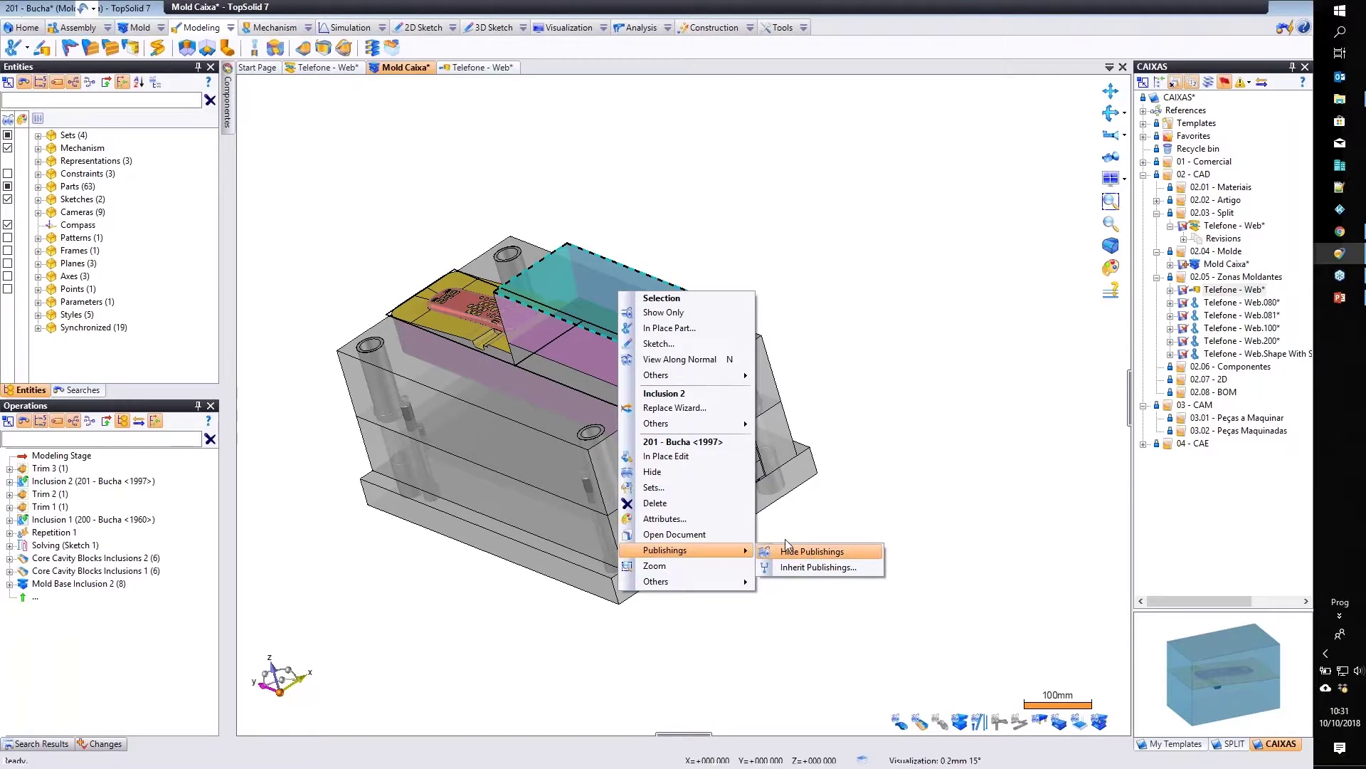
left_click(784, 549)
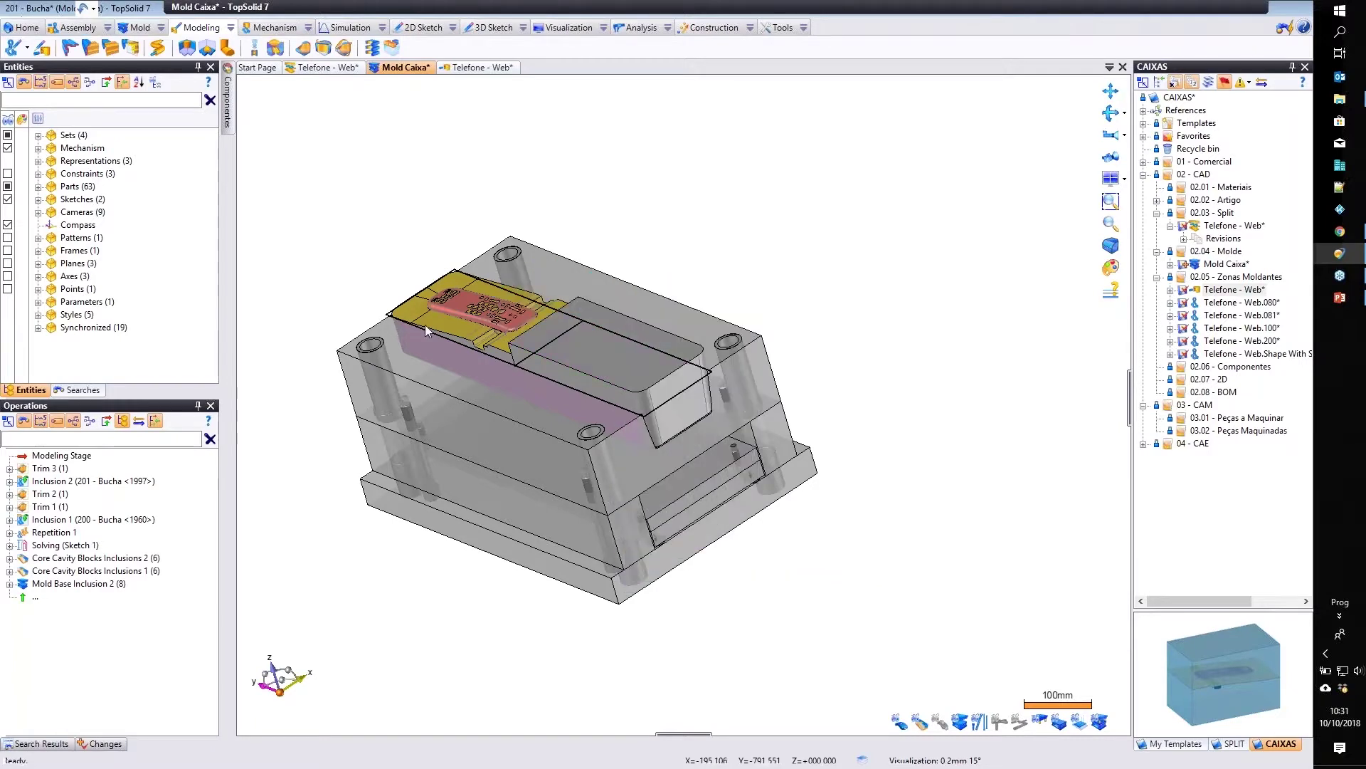
Show the first derived part of the seperação set in the mold assembly.
left_click(38, 135)
left_click(51, 148)
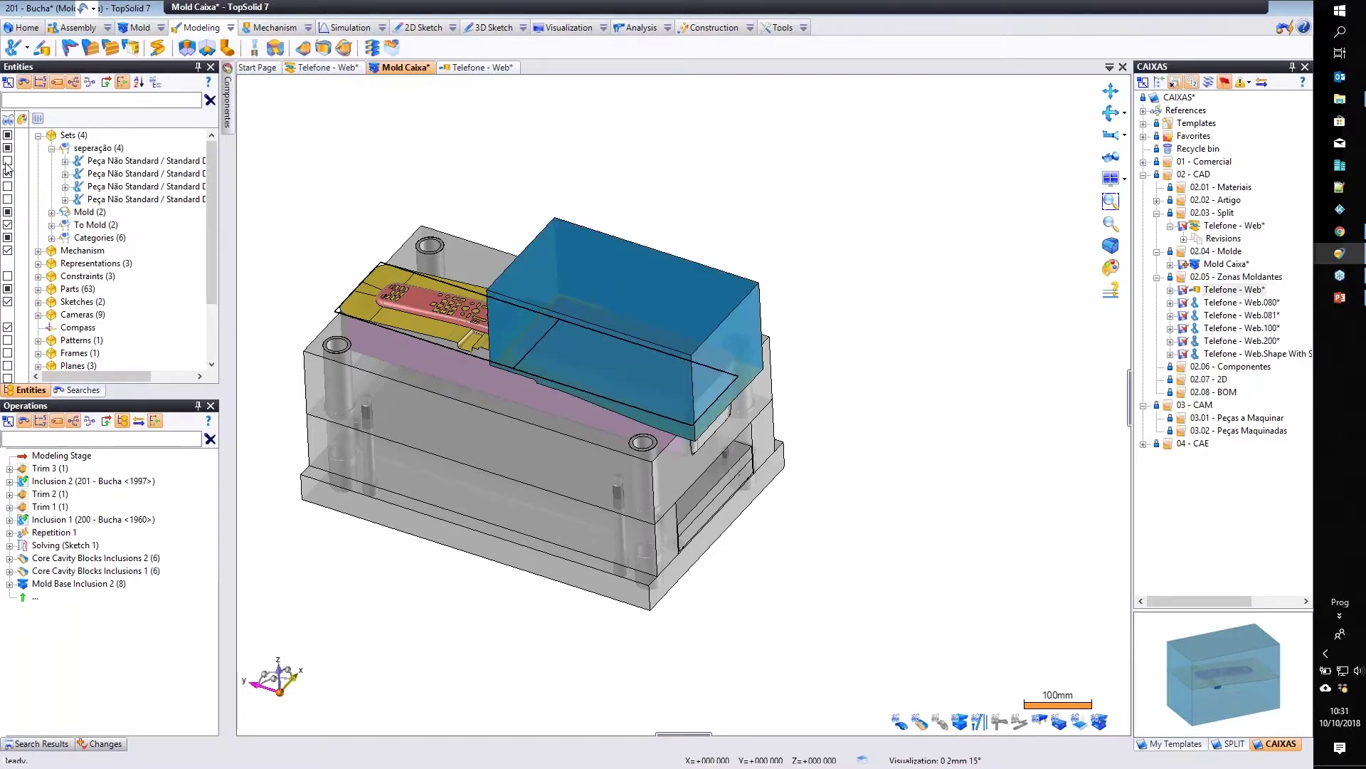
left_click(7, 160)
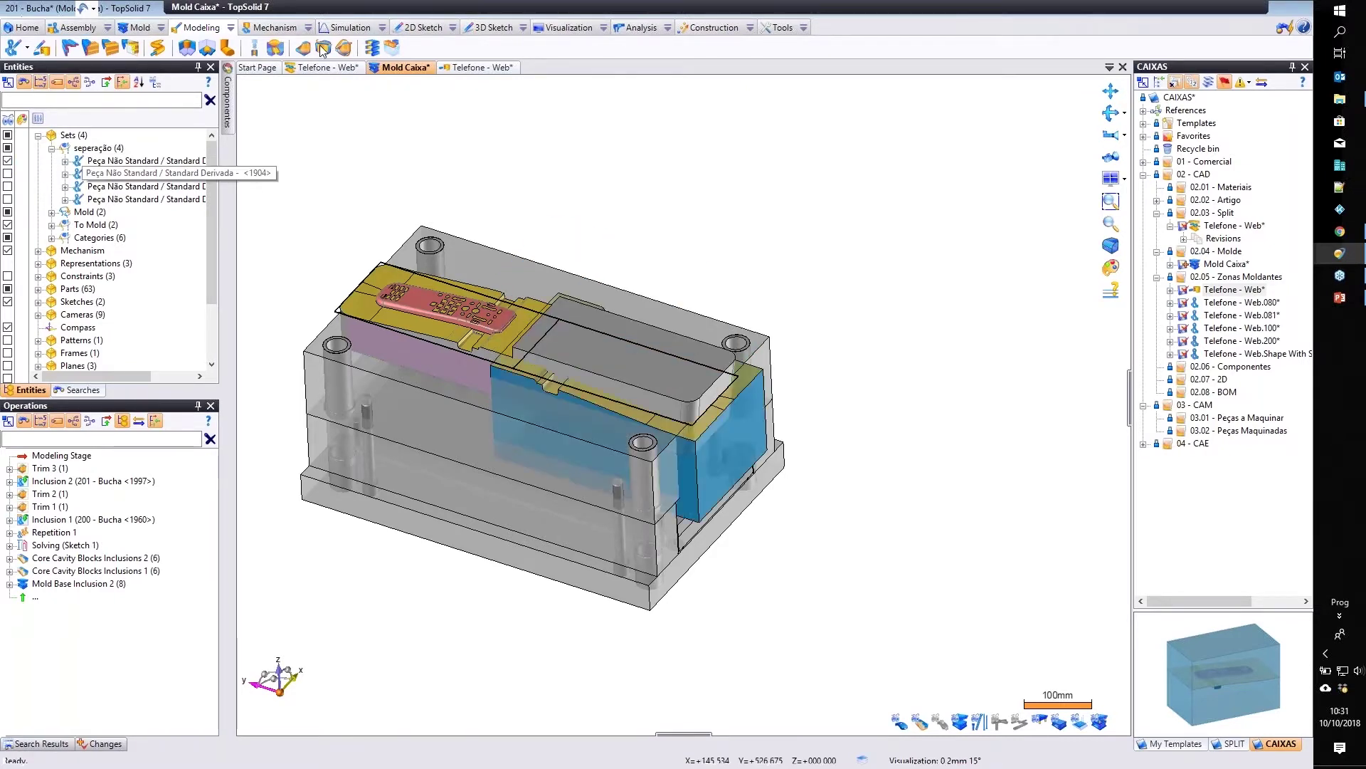
Trim insert 201 - Bucha with shape 200, with the direction reversed, and hide the seperação set.
scroll(683, 356, "up", 2)
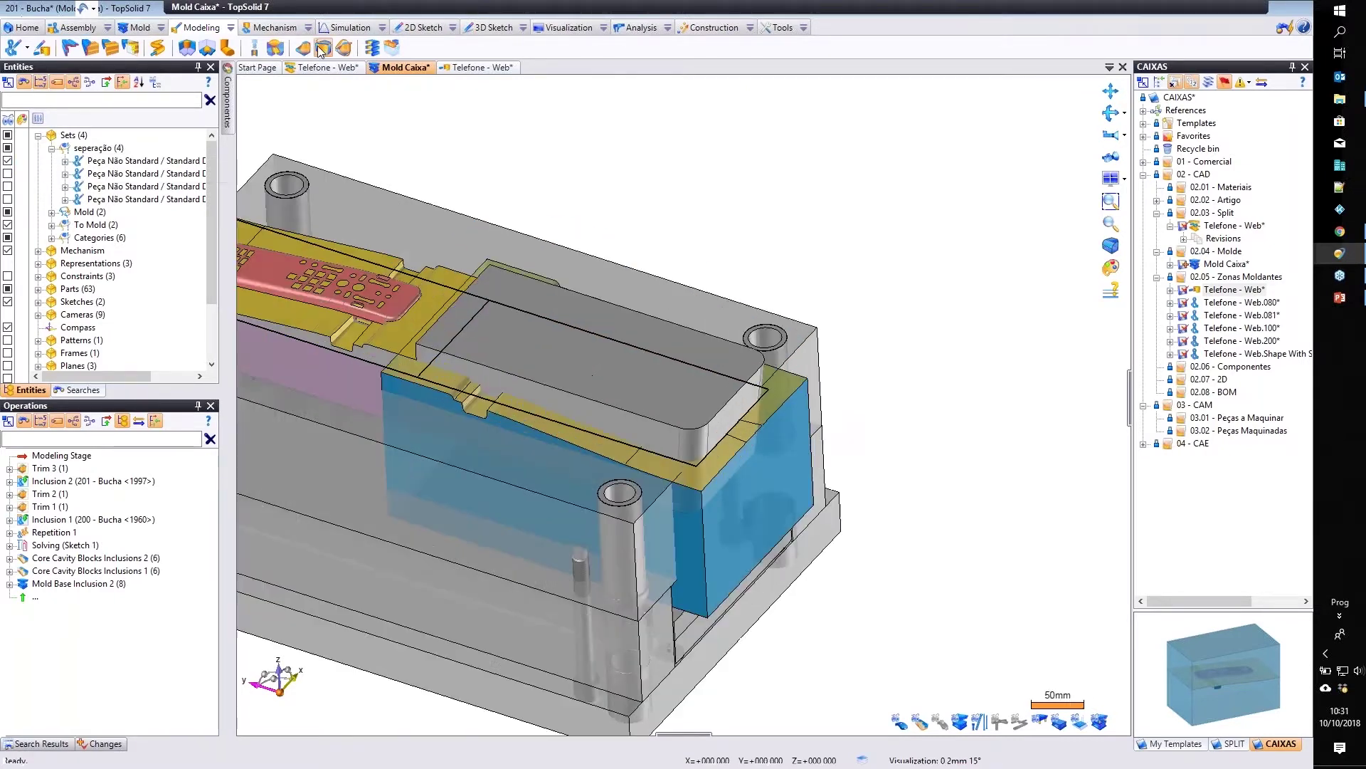
left_click(642, 387)
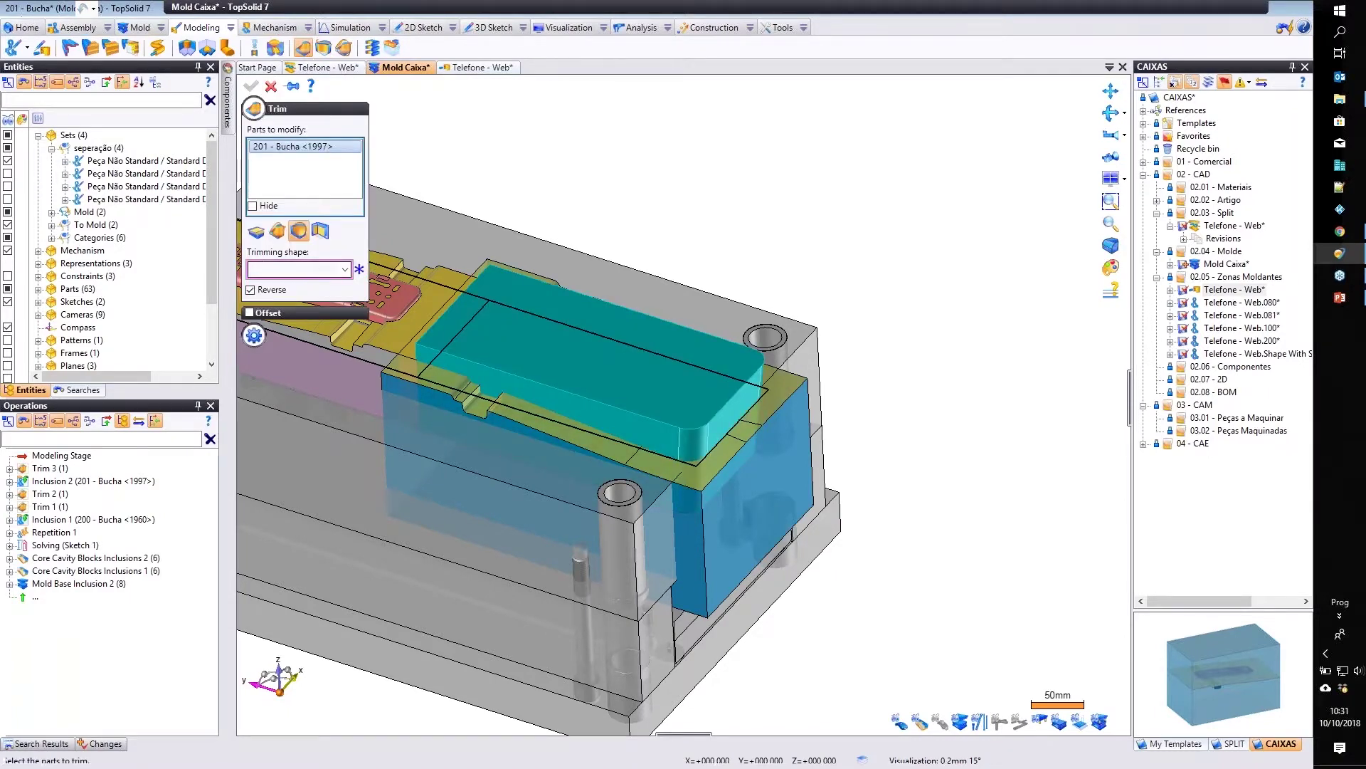
right_click(919, 359)
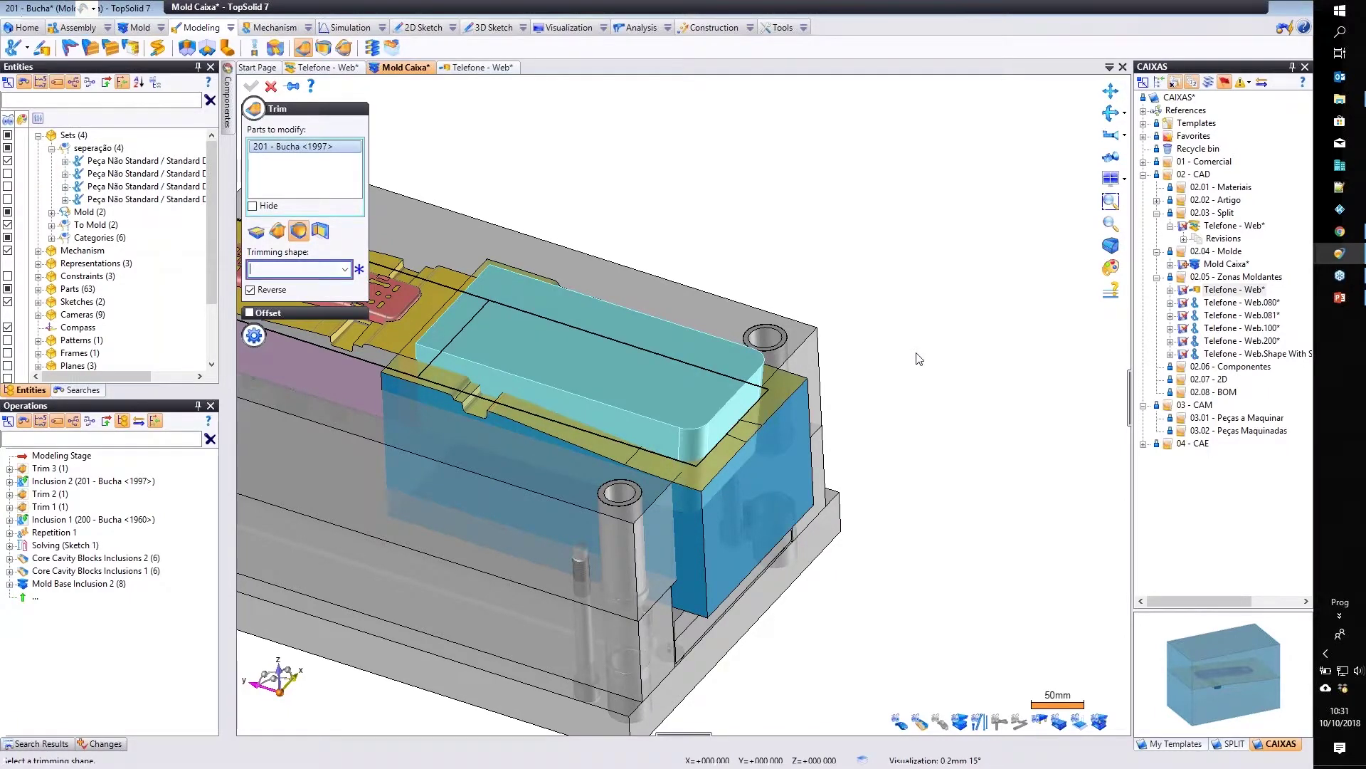
left_click(438, 292)
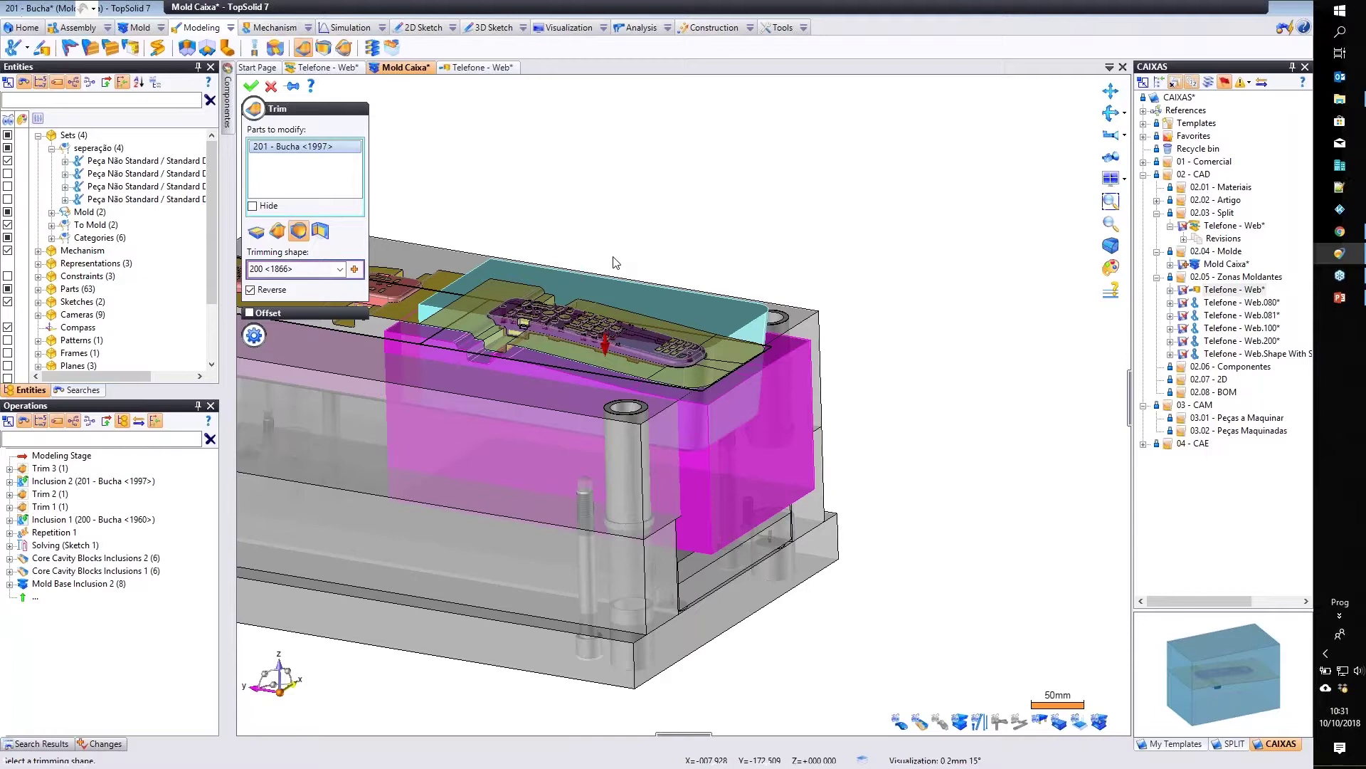
left_click(250, 86)
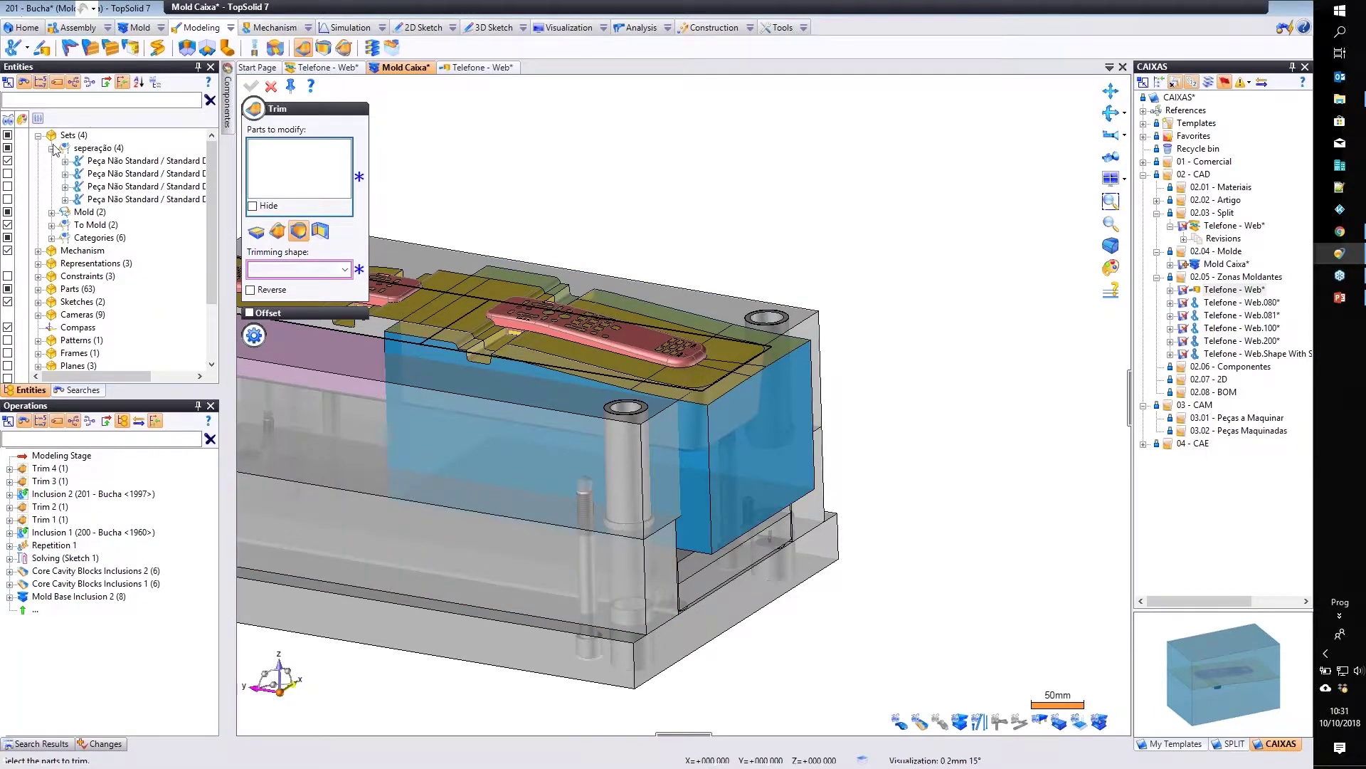
key("Escape")
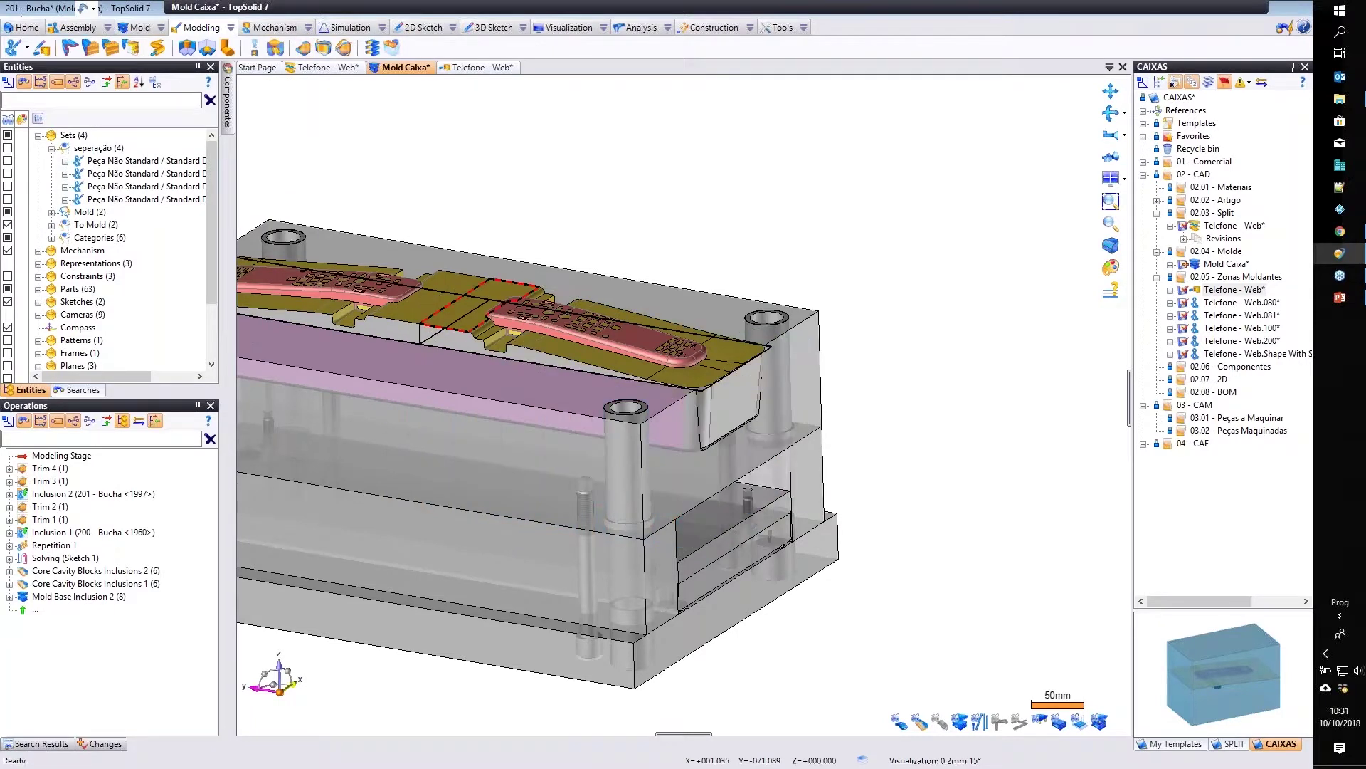
Hide the insert blocks to expose and inspect the pocket cut in the mold plate.
left_click(920, 720)
left_click(921, 720)
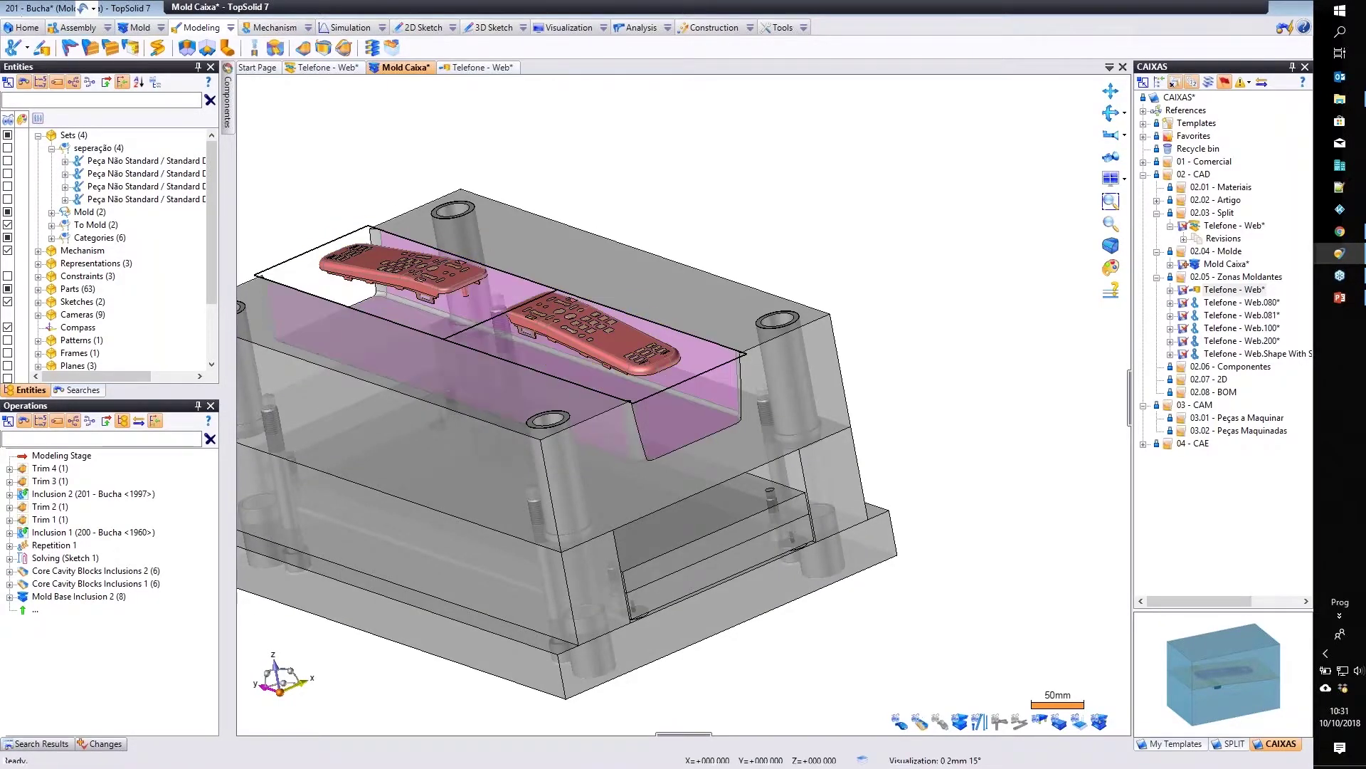
middle_click_drag(810, 479, 791, 399)
scroll(843, 461, "up", 3)
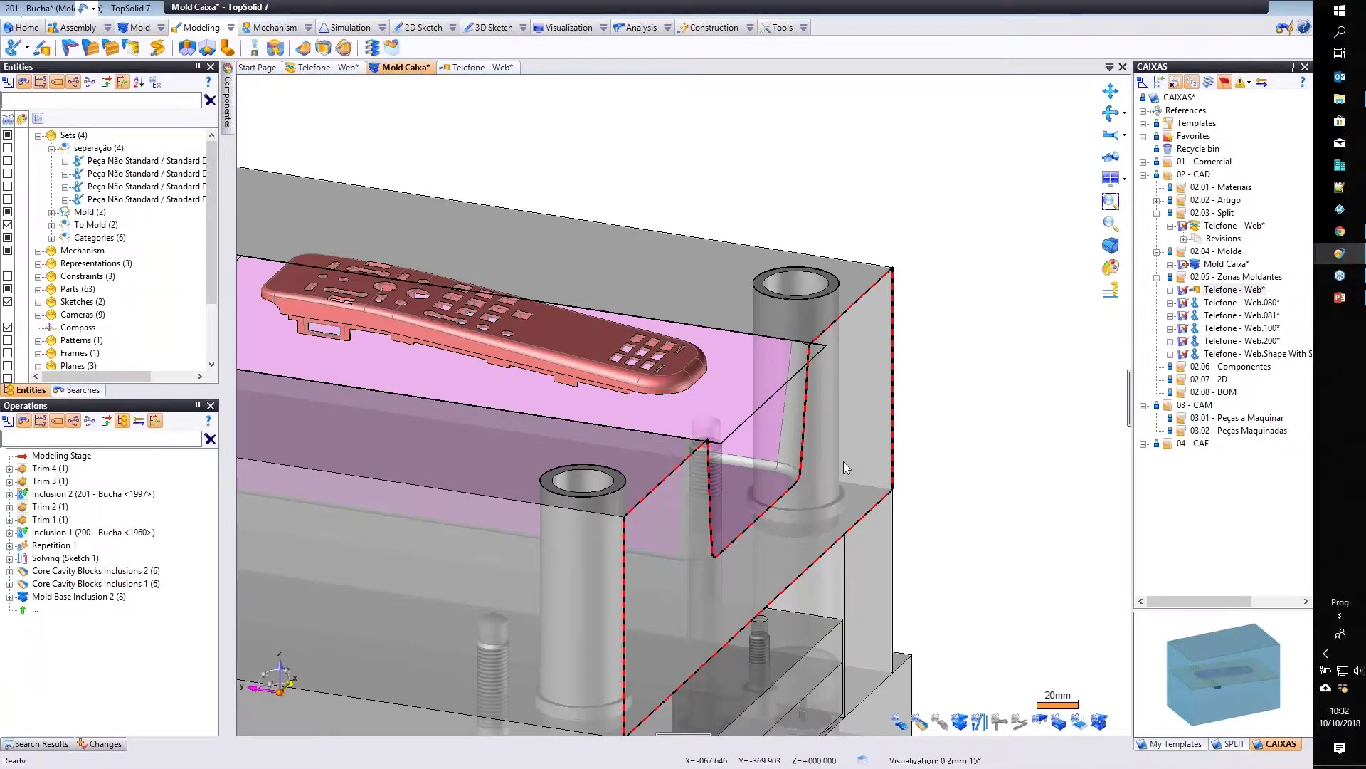
scroll(844, 461, "down", 4)
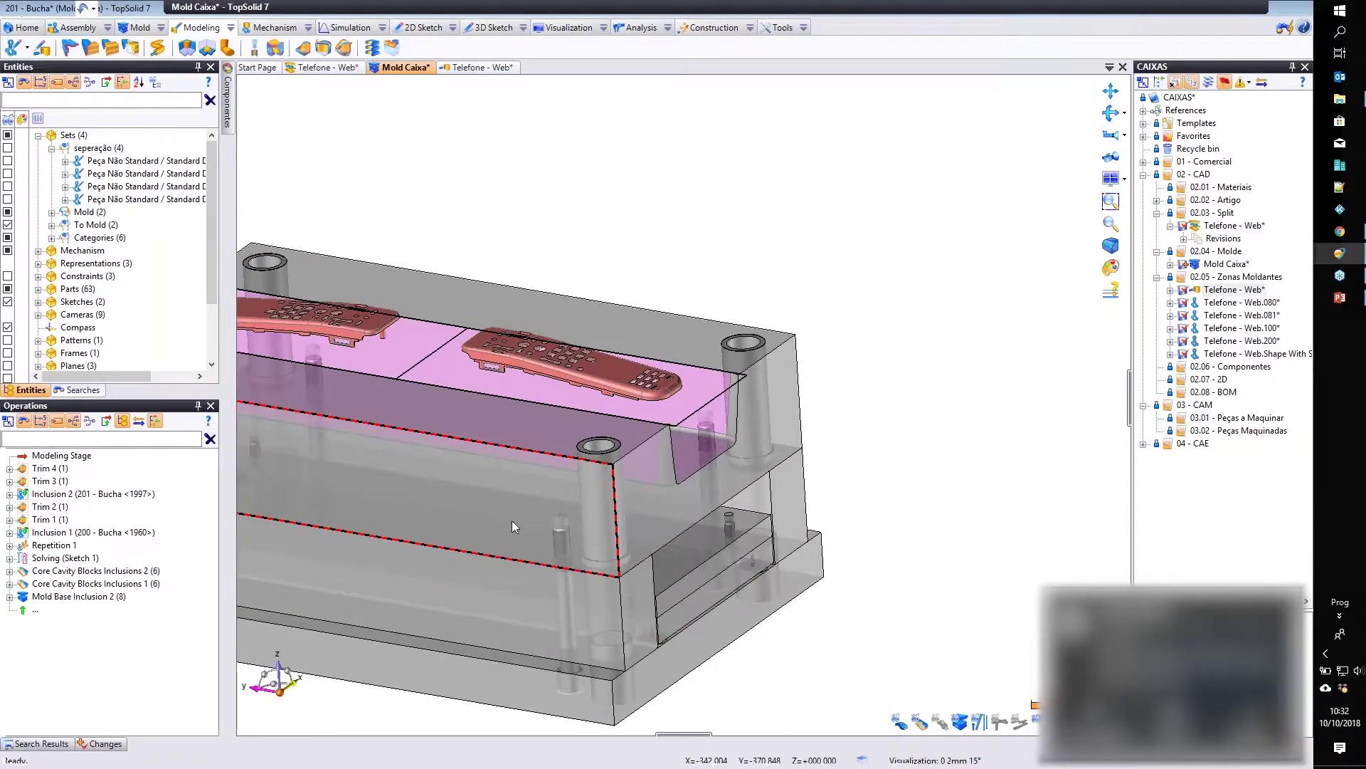
Change the mold base size code to 346 x 646.
right_click(514, 509)
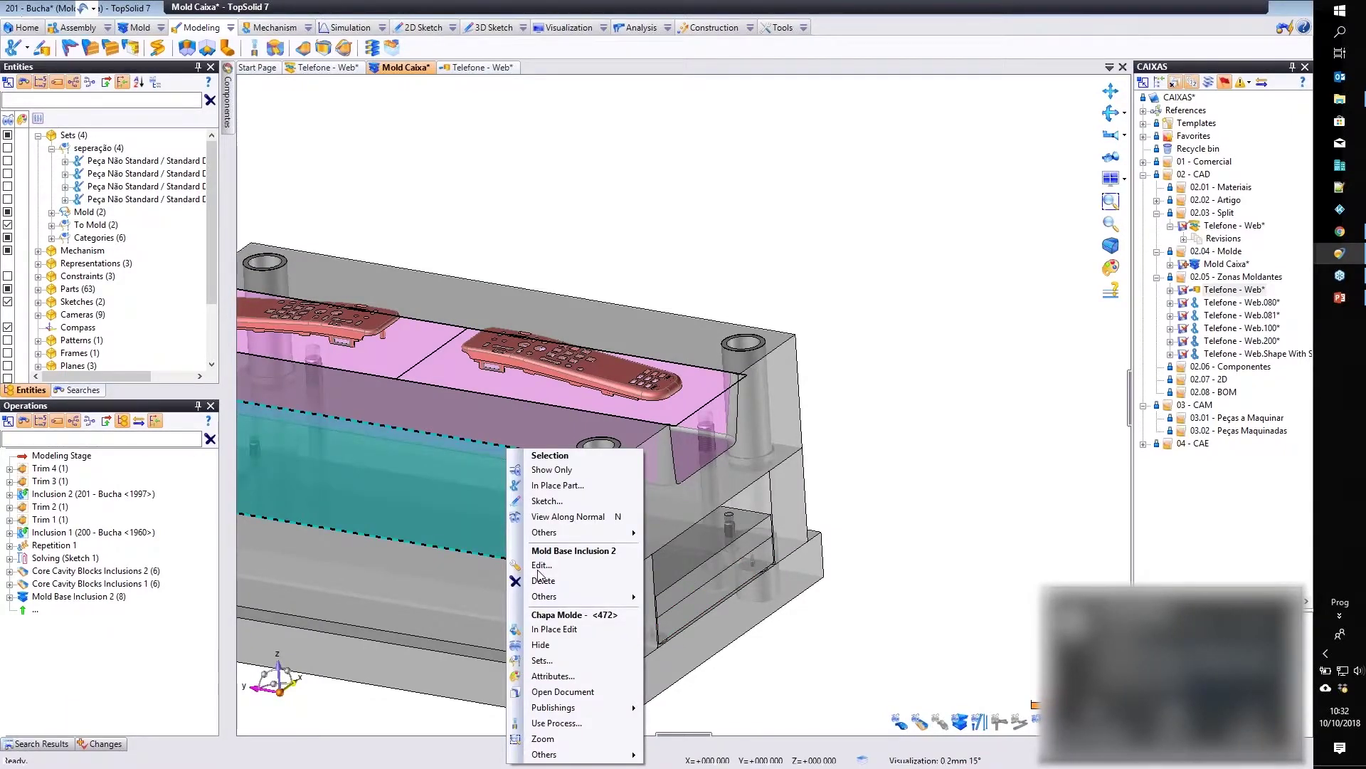
left_click(540, 566)
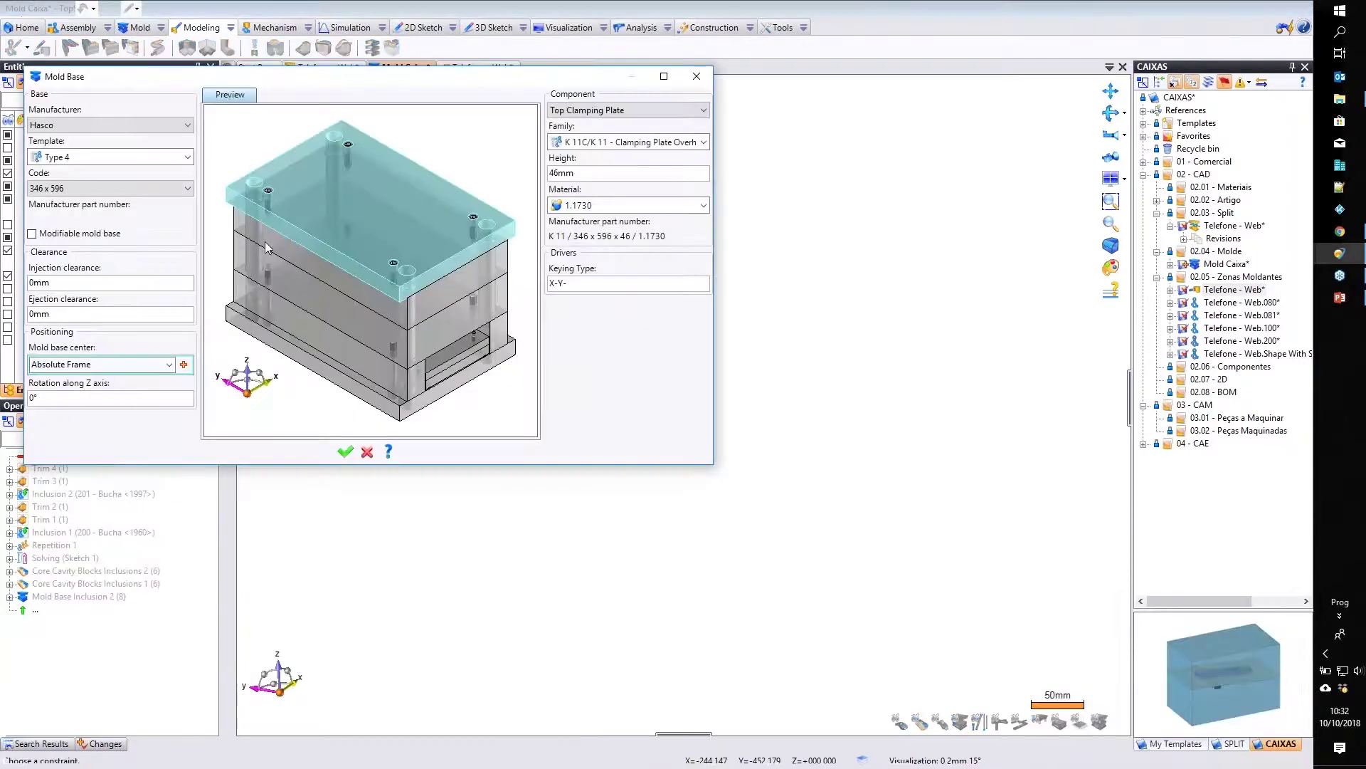
left_click(64, 188)
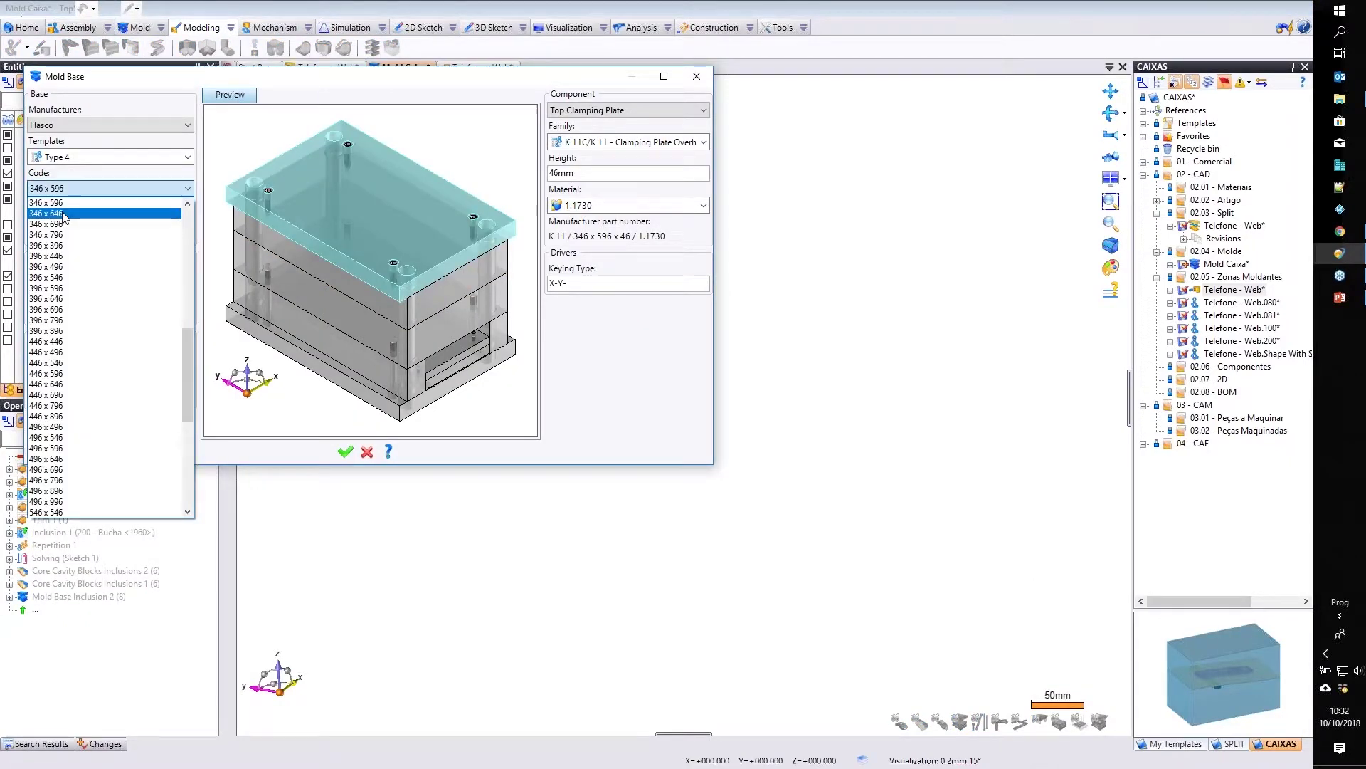
left_click(64, 213)
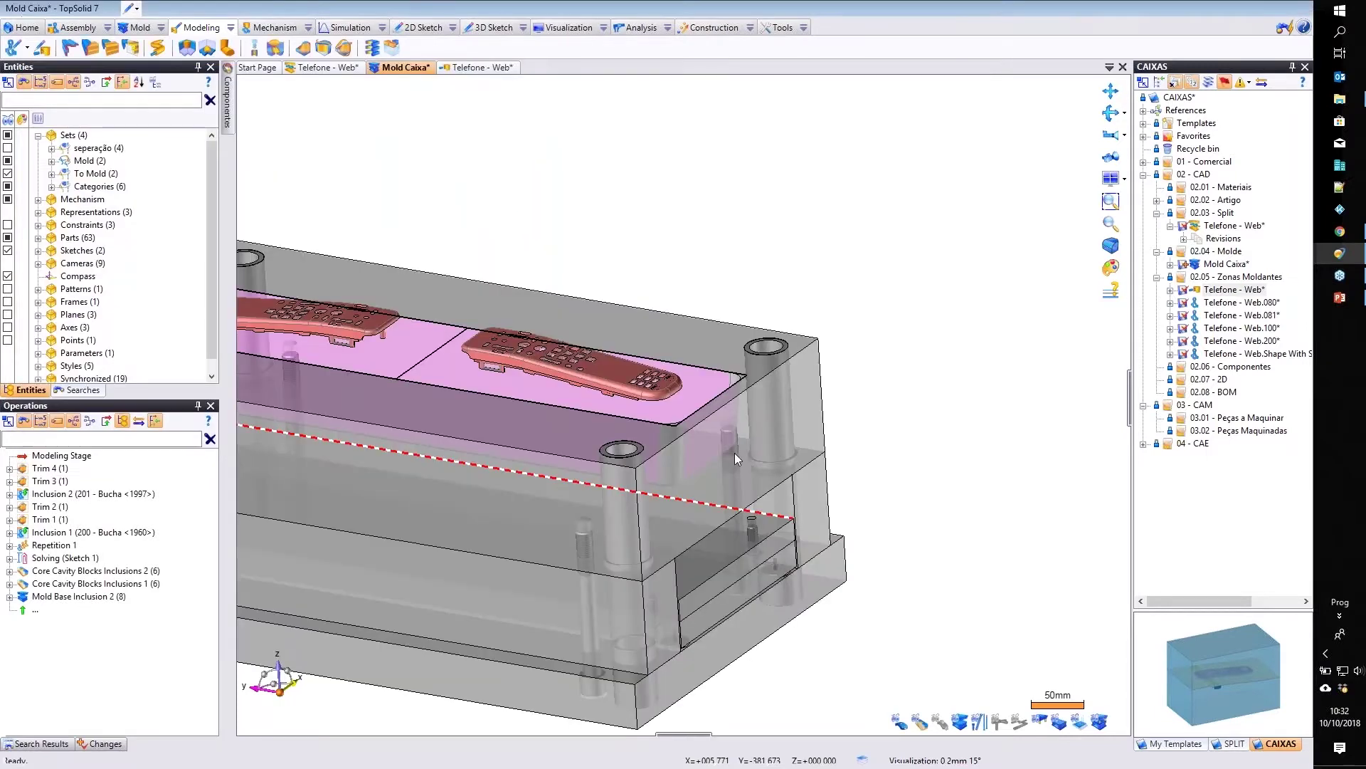
Examine the pocket ends and corner fillets in the resized mold plate from several angles.
scroll(735, 453, "up", 3)
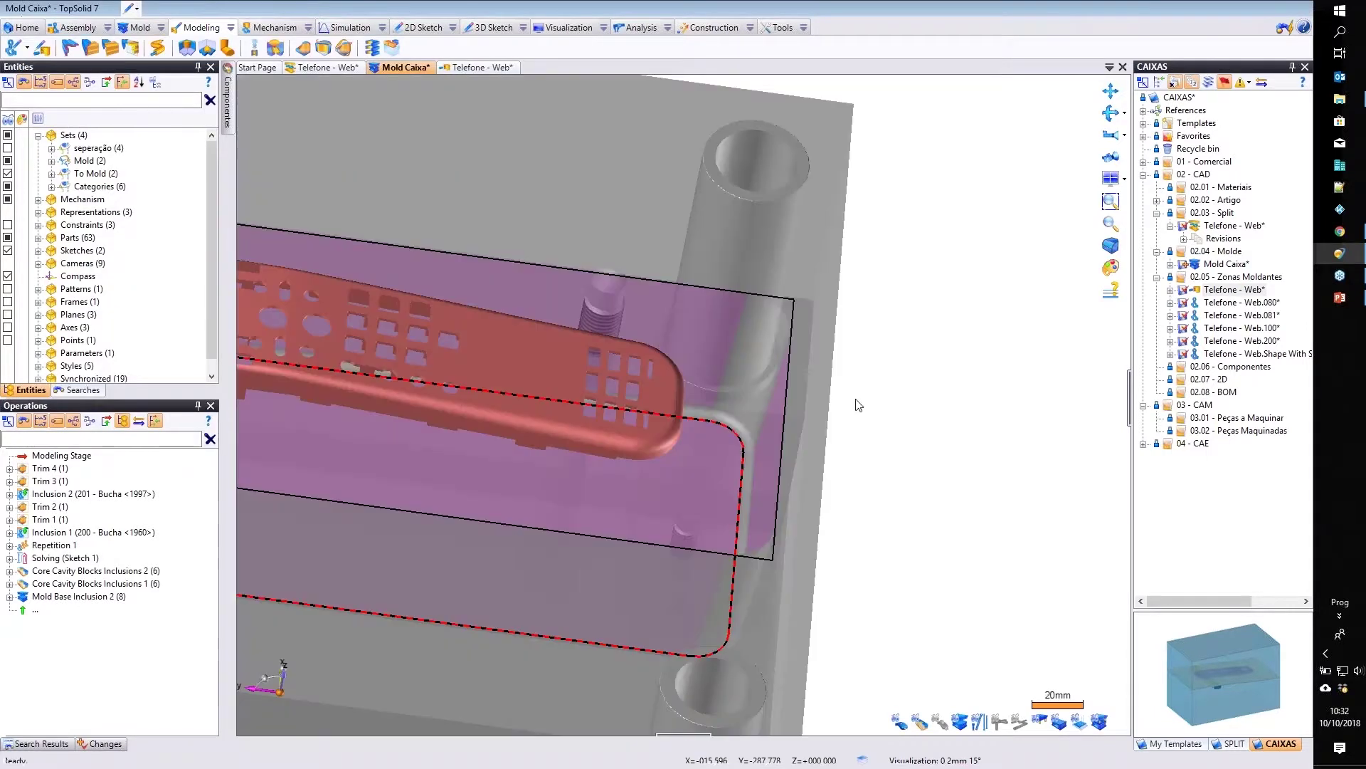
scroll(858, 405, "down", 3)
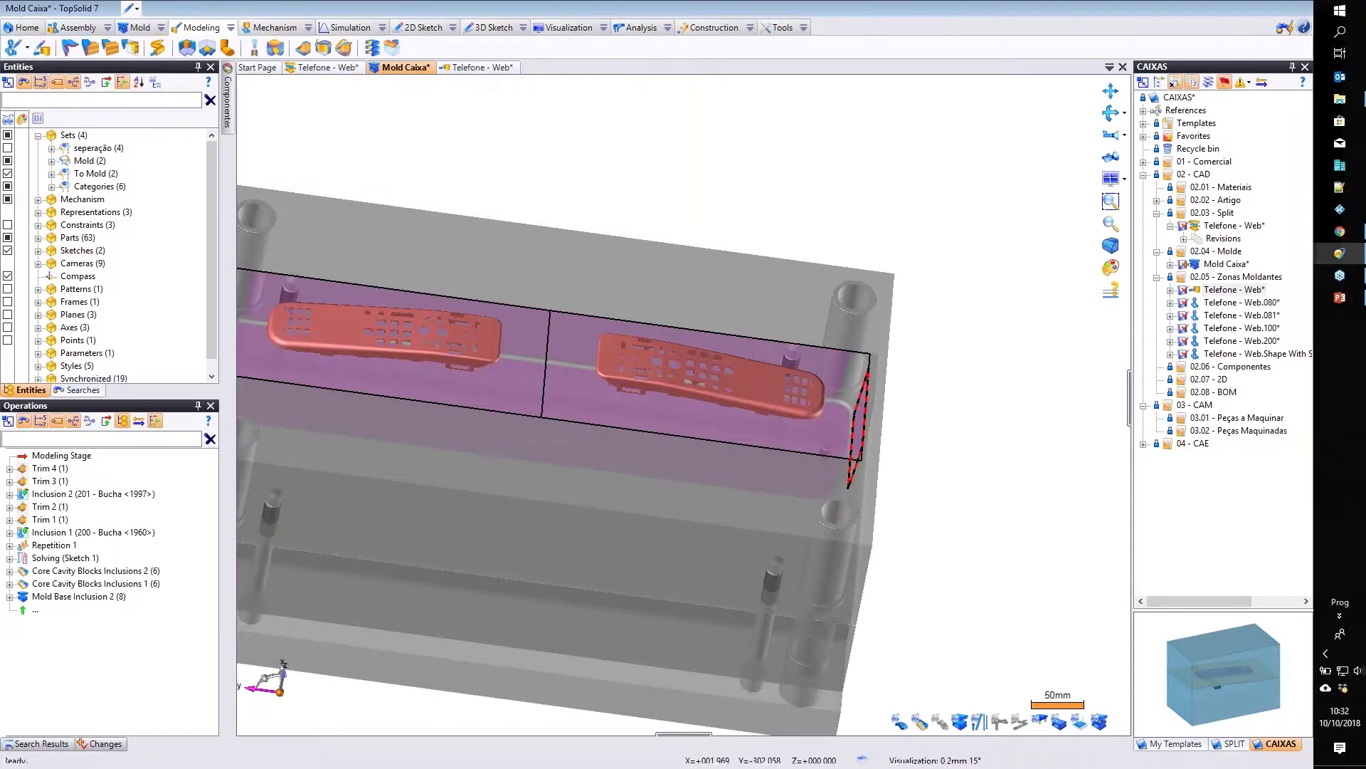
middle_click_drag(858, 405, 383, 340)
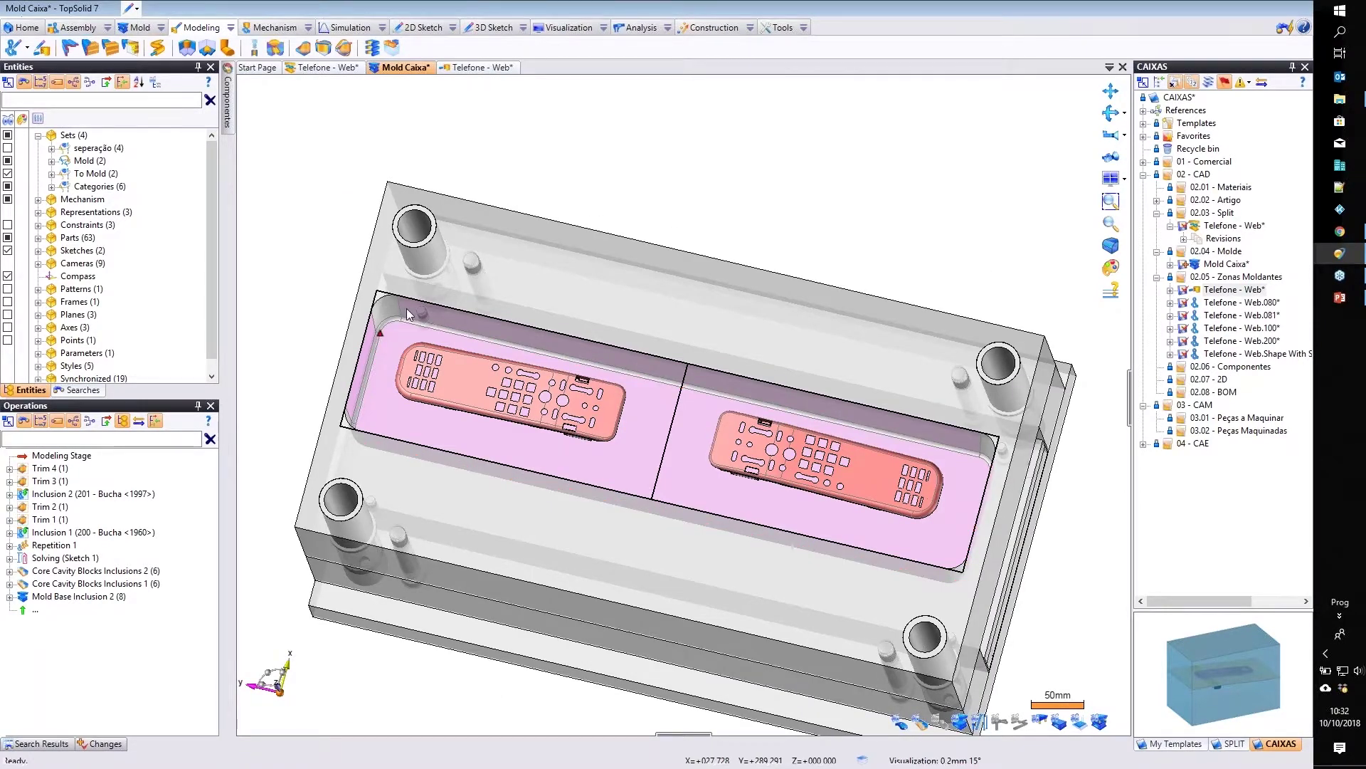
scroll(471, 246, "down", 2)
middle_click_drag(763, 371, 733, 438)
scroll(733, 438, "down", 3)
scroll(733, 438, "up", 3)
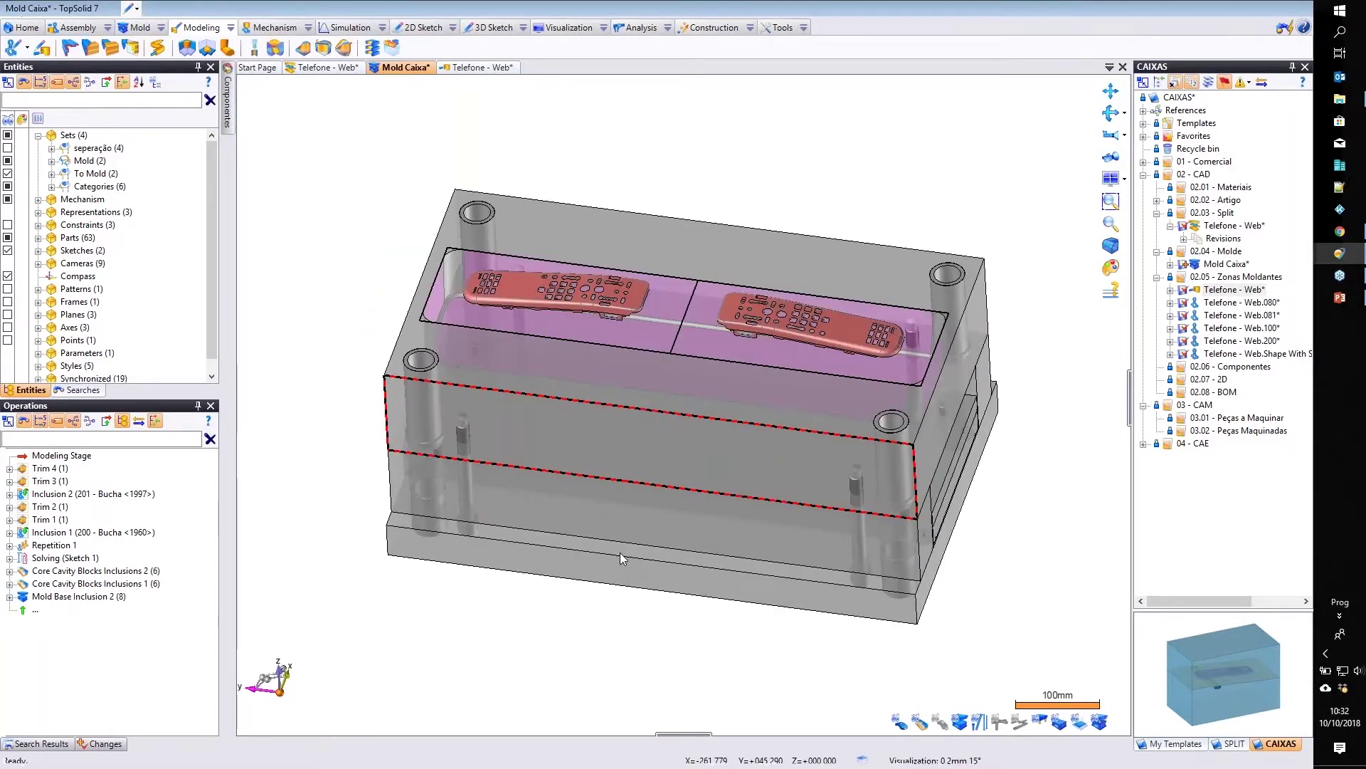
Change the mold base size code to 346 x 546.
right_click(587, 446)
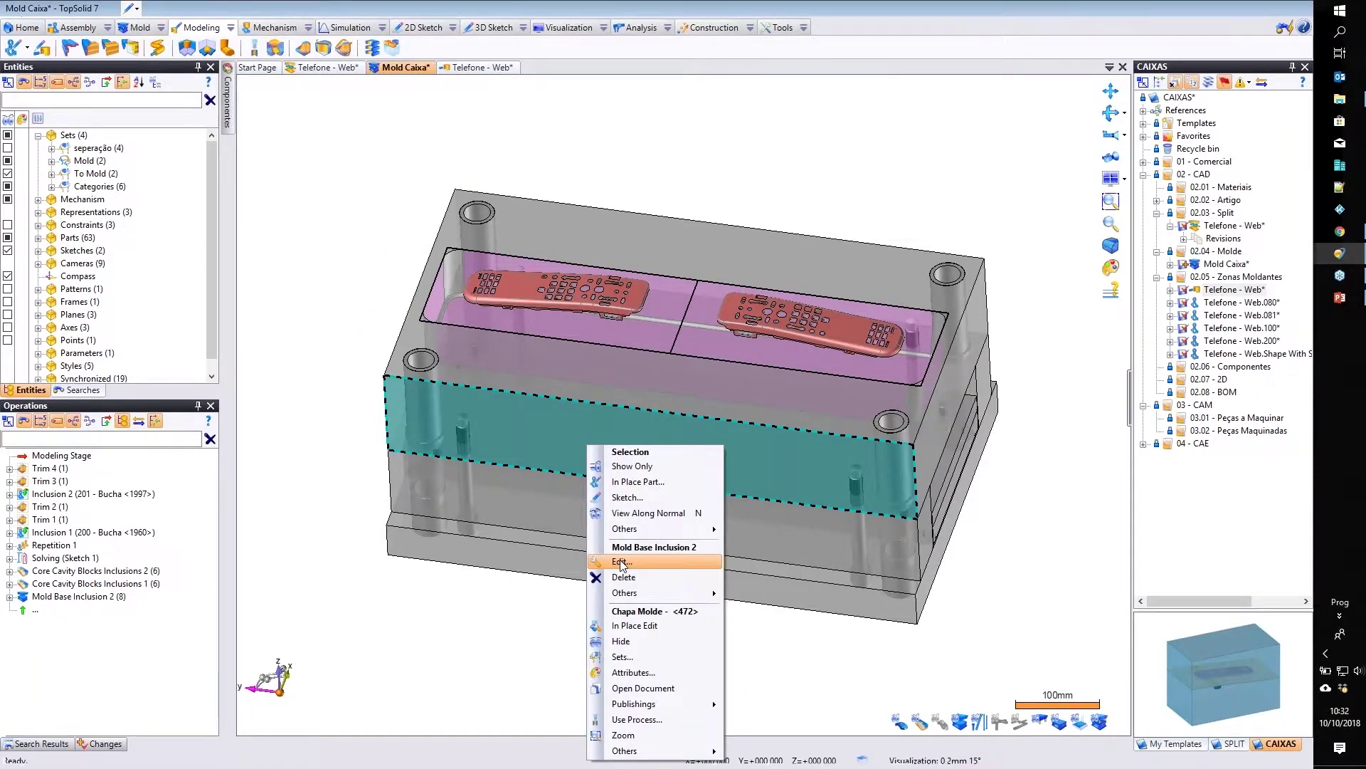
left_click(101, 189)
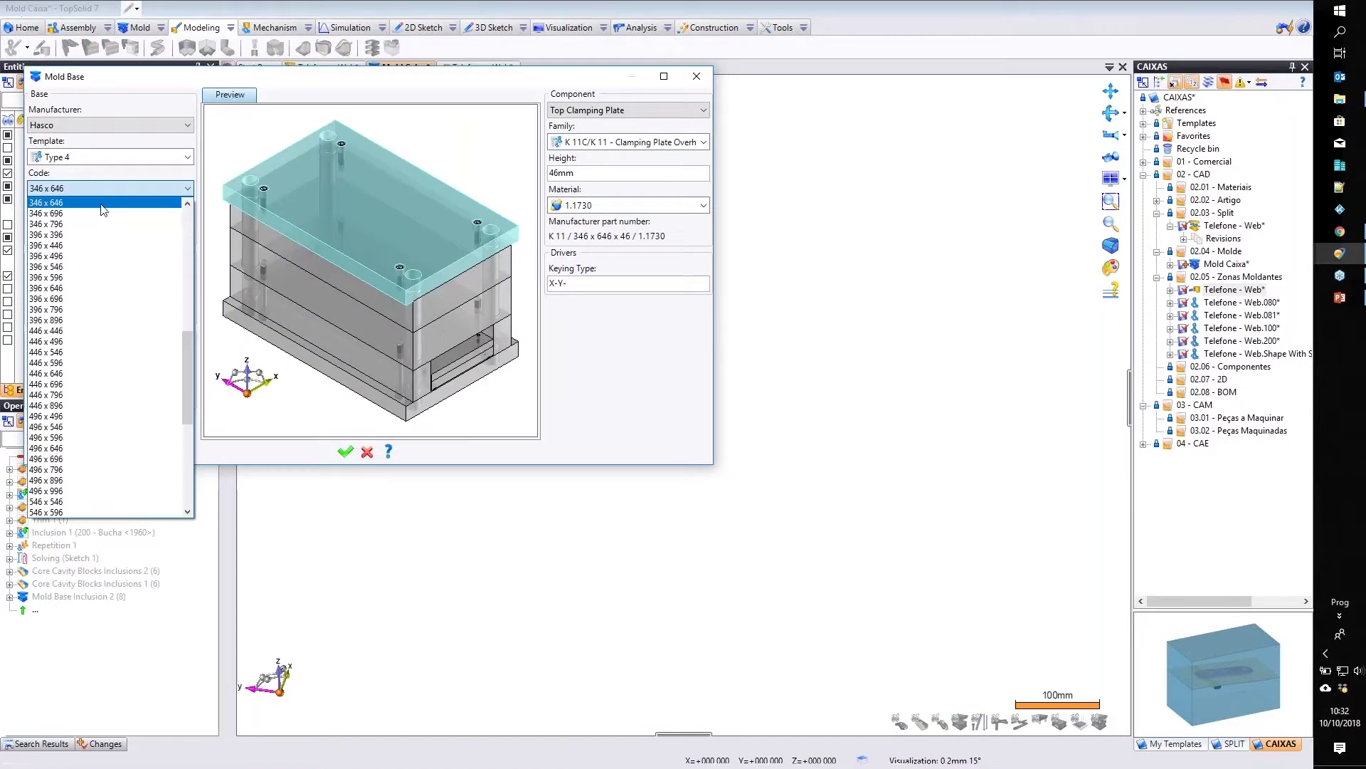
left_click(188, 227)
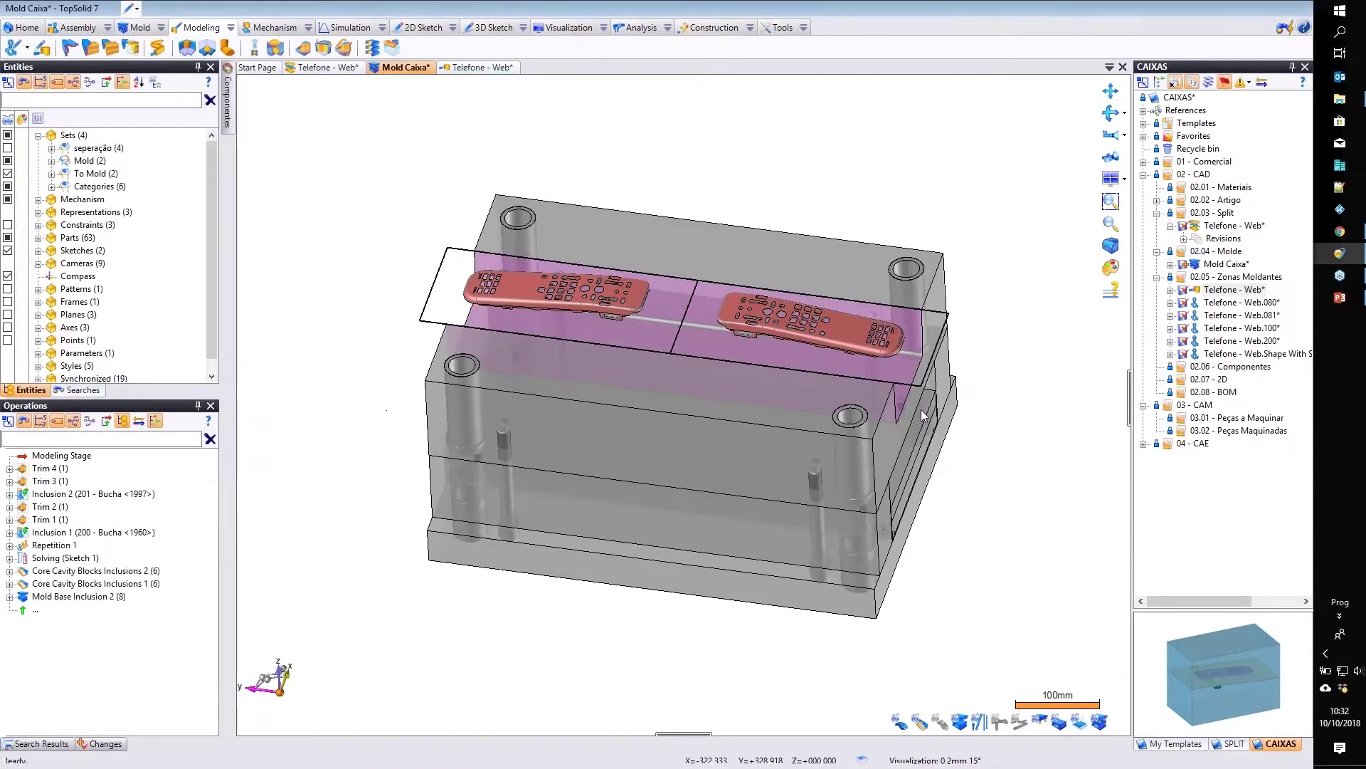
Change the mold base size code to 346 x 696.
scroll(433, 434, "up", 3)
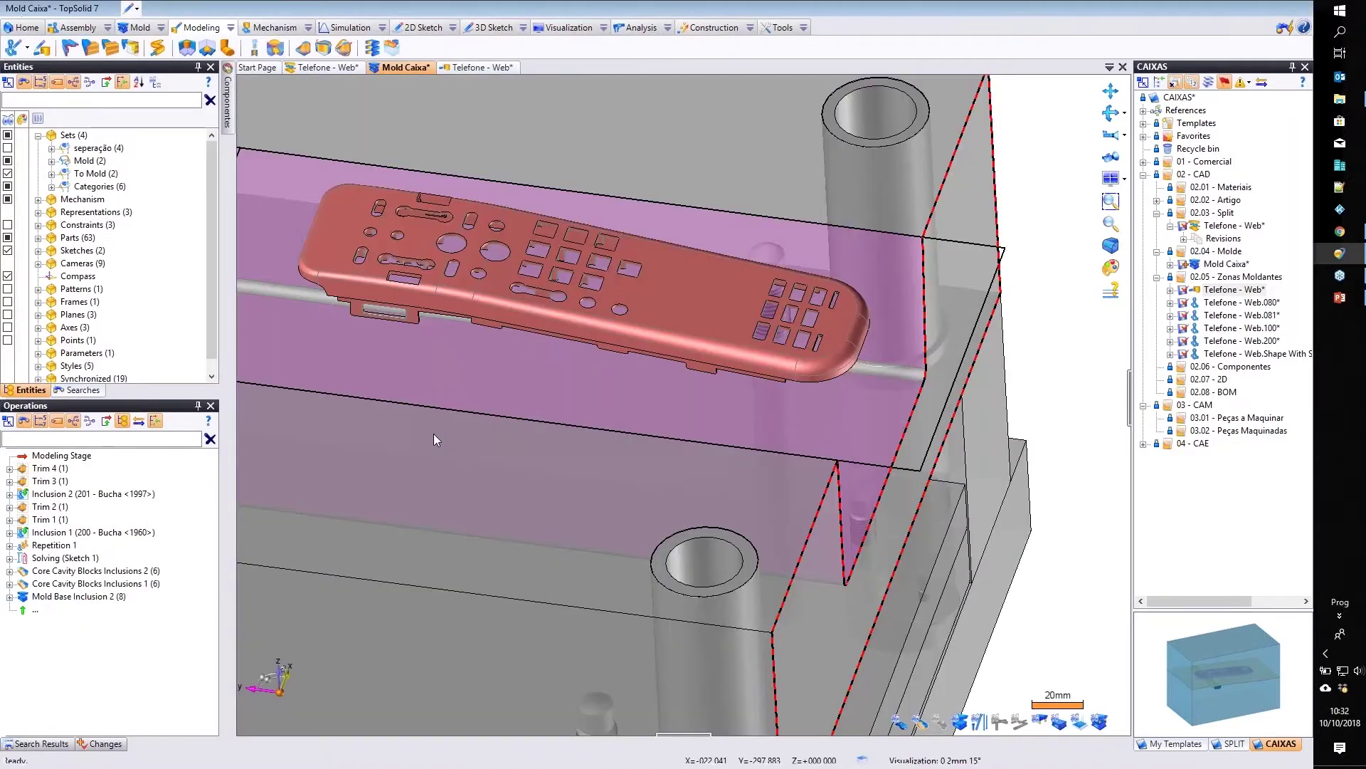
scroll(536, 239, "down", 3)
right_click(536, 239)
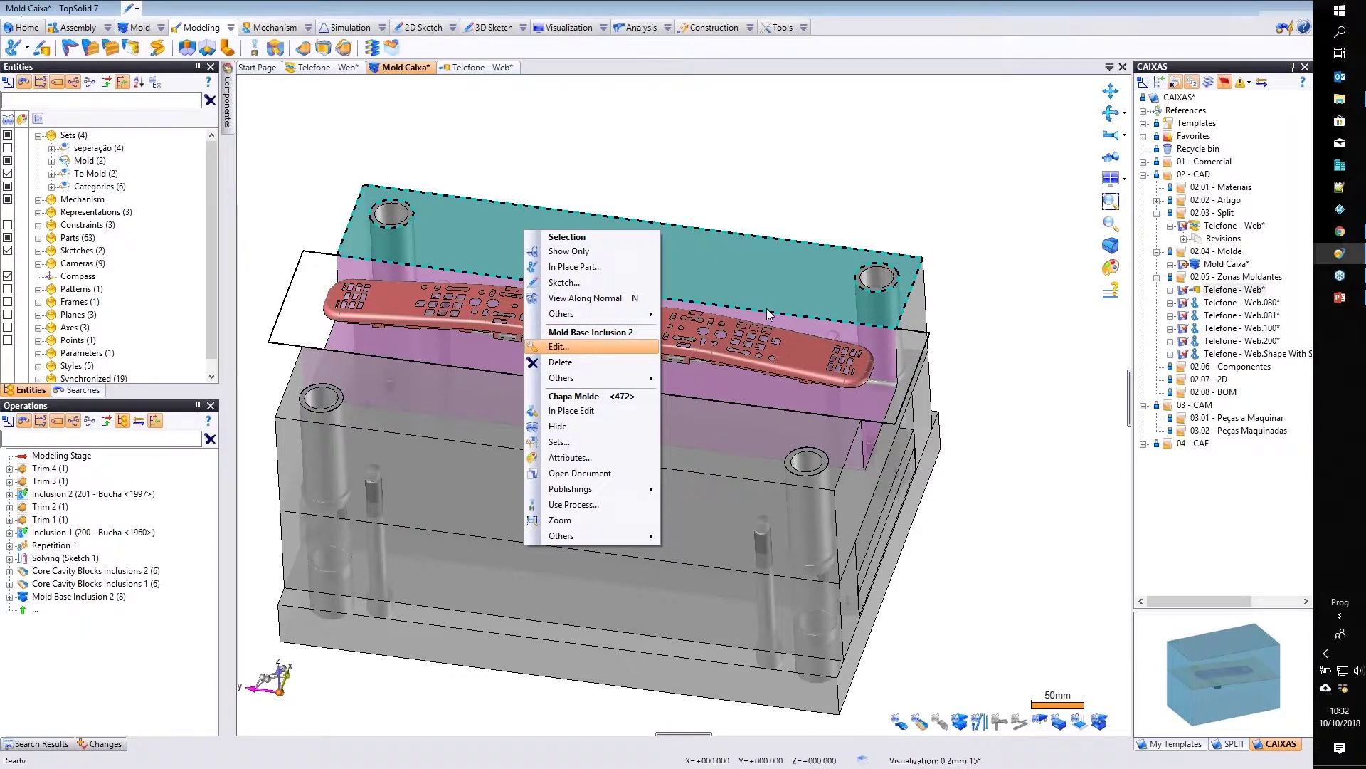
left_click(576, 345)
left_click(66, 192)
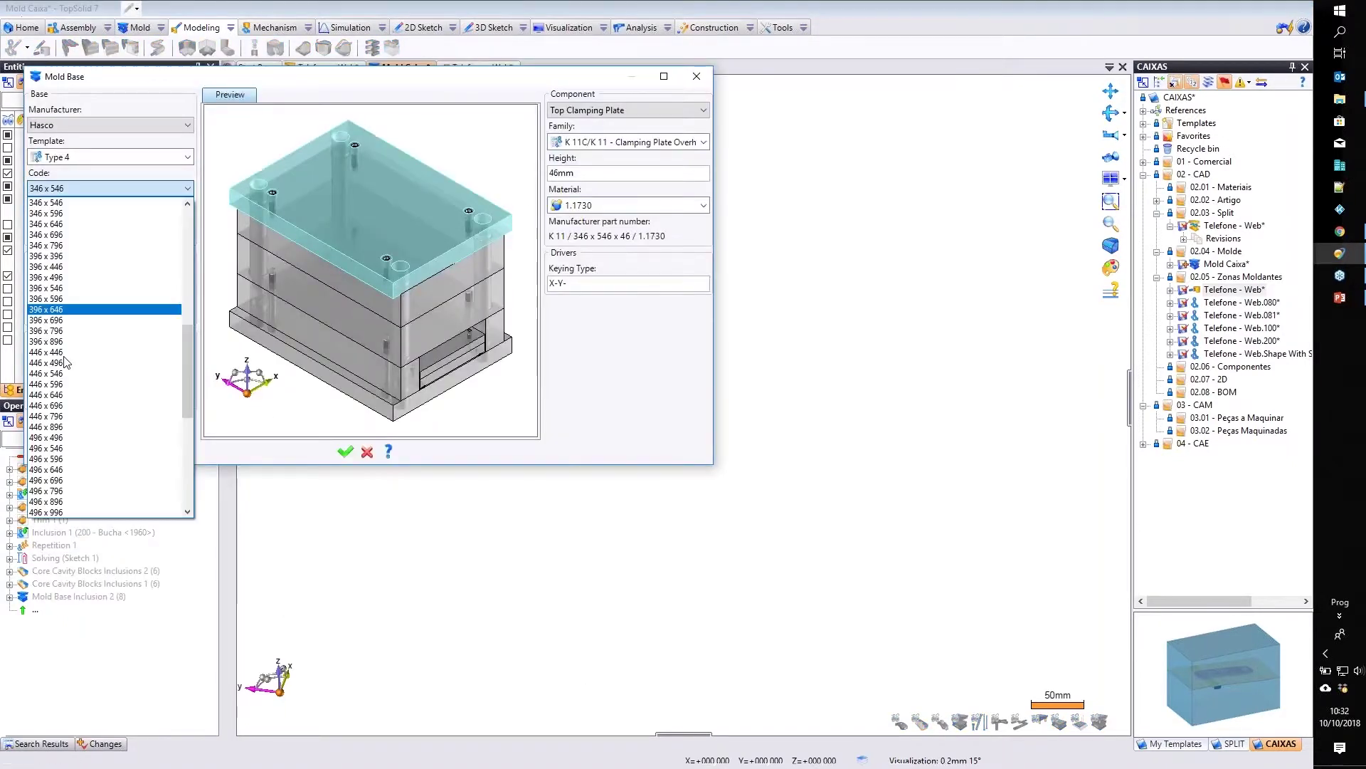
left_click(62, 235)
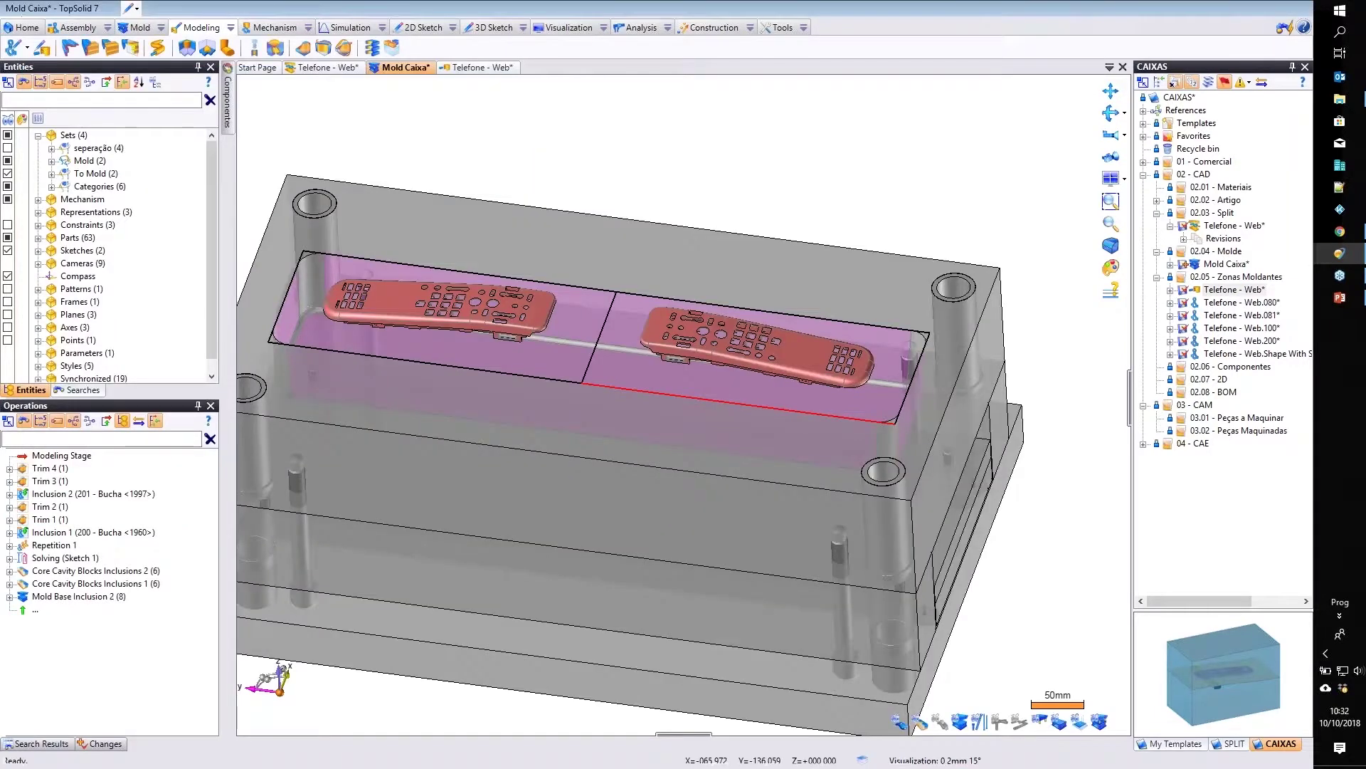
Examine how the enlarged mold plates surround the full pocket, from above and from both long sides.
middle_click_drag(728, 400, 643, 418)
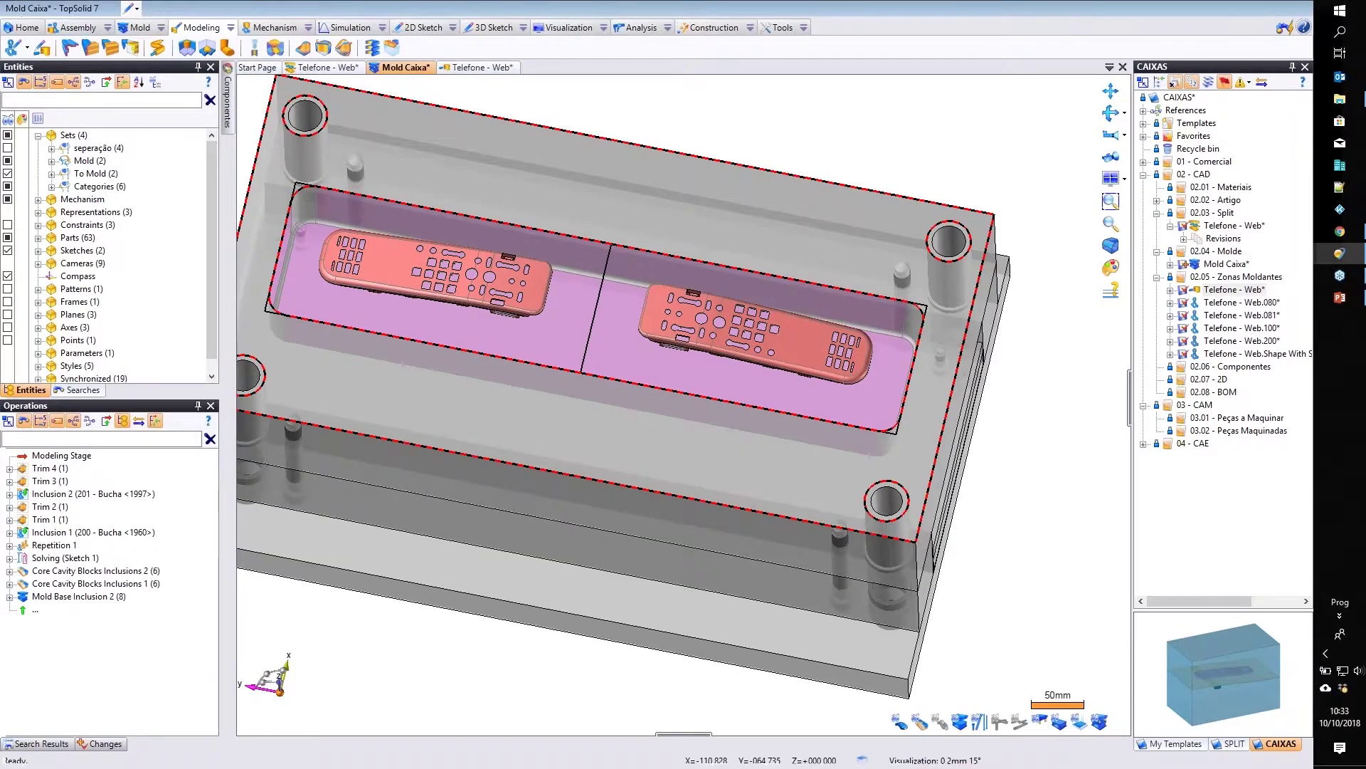
middle_click_drag(548, 372, 562, 306)
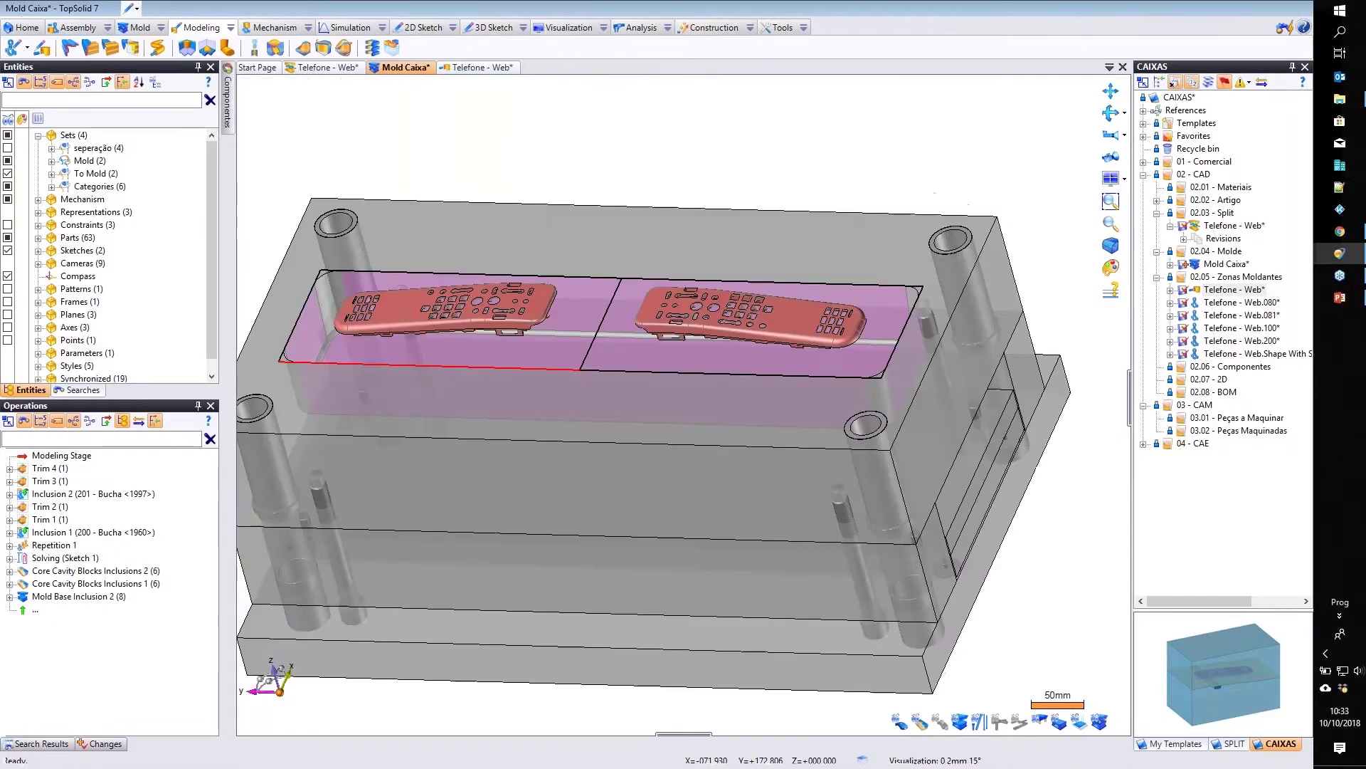
scroll(377, 378, "up", 4)
middle_click_drag(361, 377, 413, 342)
scroll(630, 477, "down", 4)
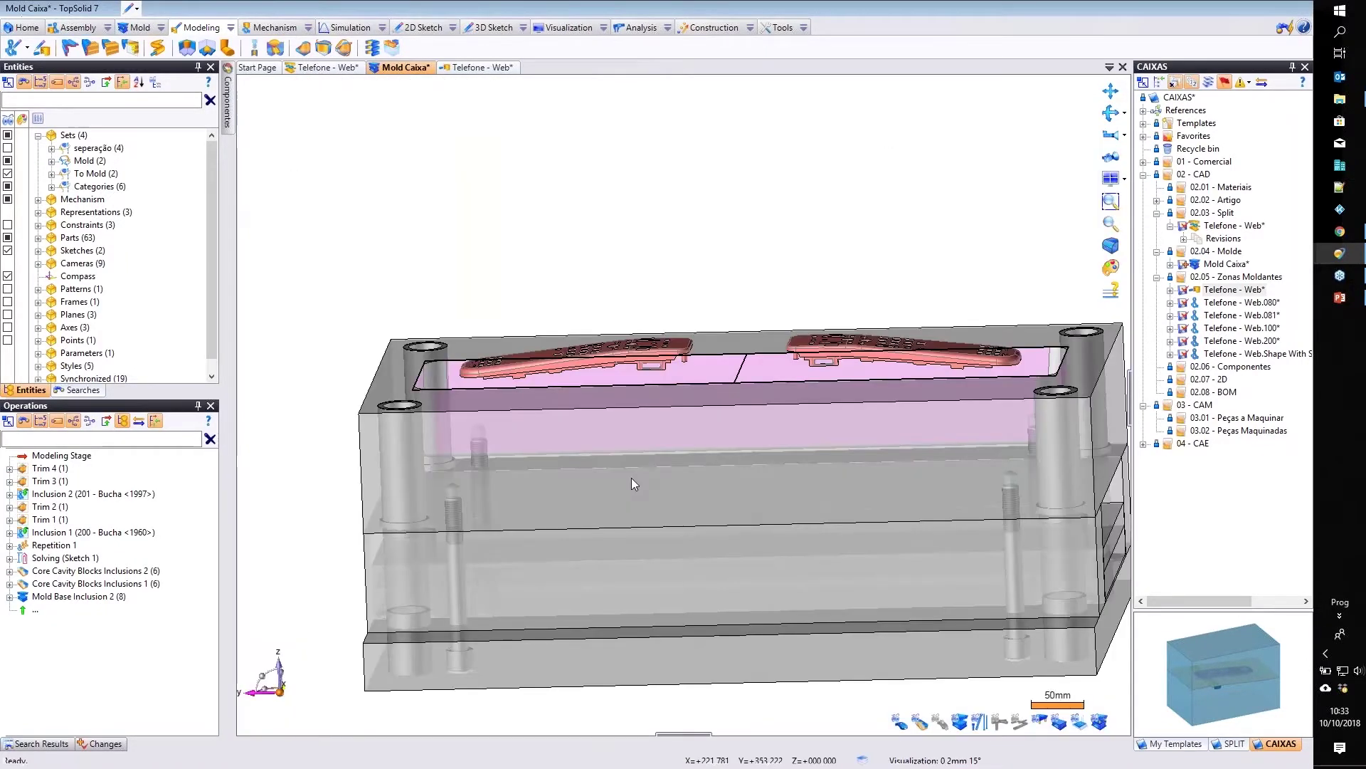
middle_click_drag(631, 476, 673, 528)
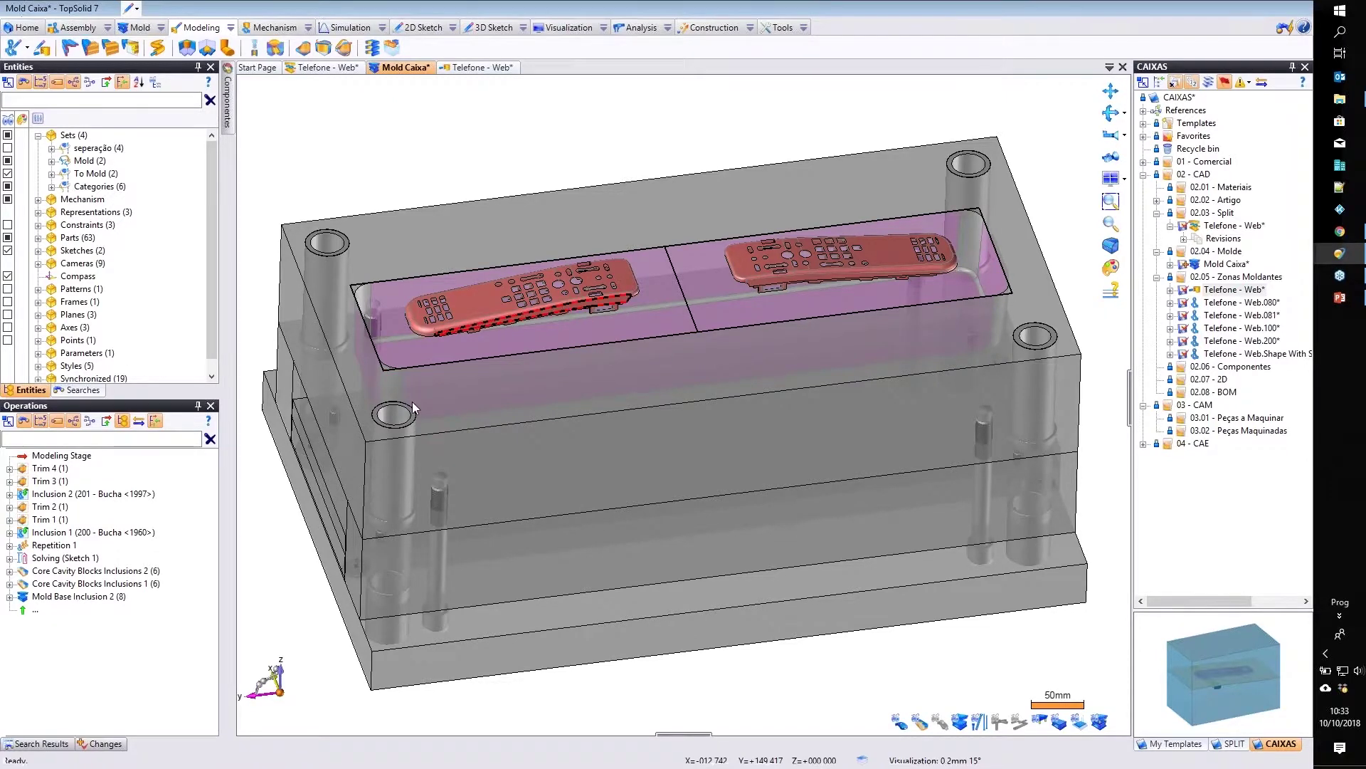
Examine the pocket's long bottom edge and its rounded end corner up close in the 346 x 696 mold plate.
scroll(479, 382, "up", 3)
middle_click_drag(491, 434, 530, 412)
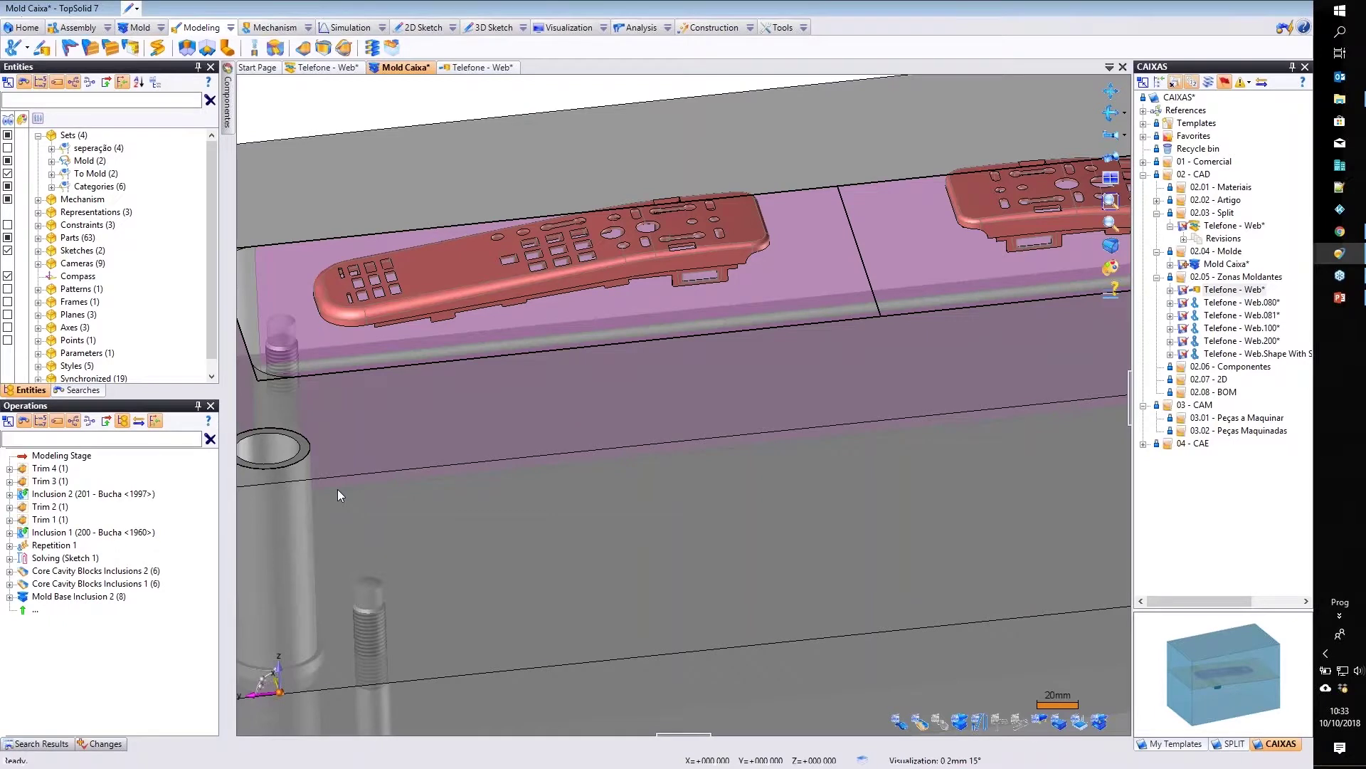
scroll(536, 377, "up", 3)
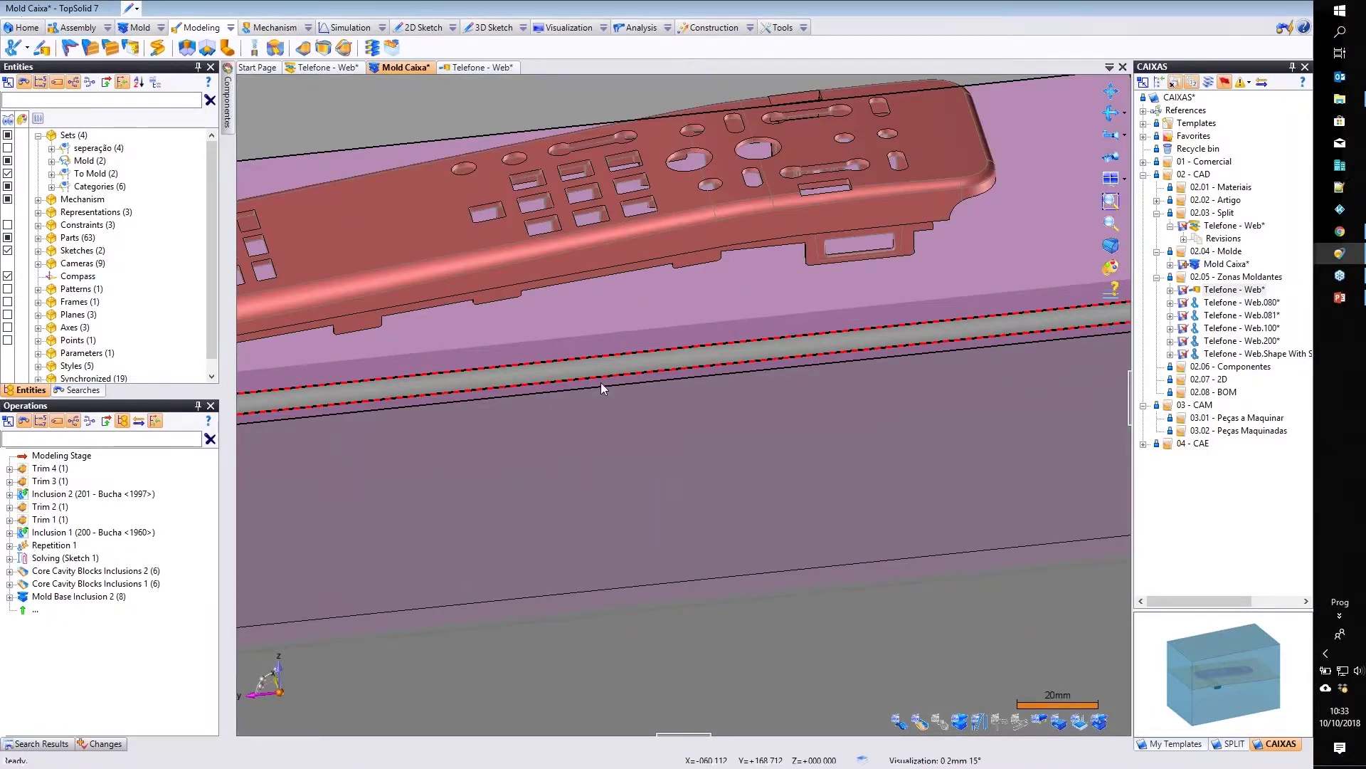
scroll(601, 382, "down", 4)
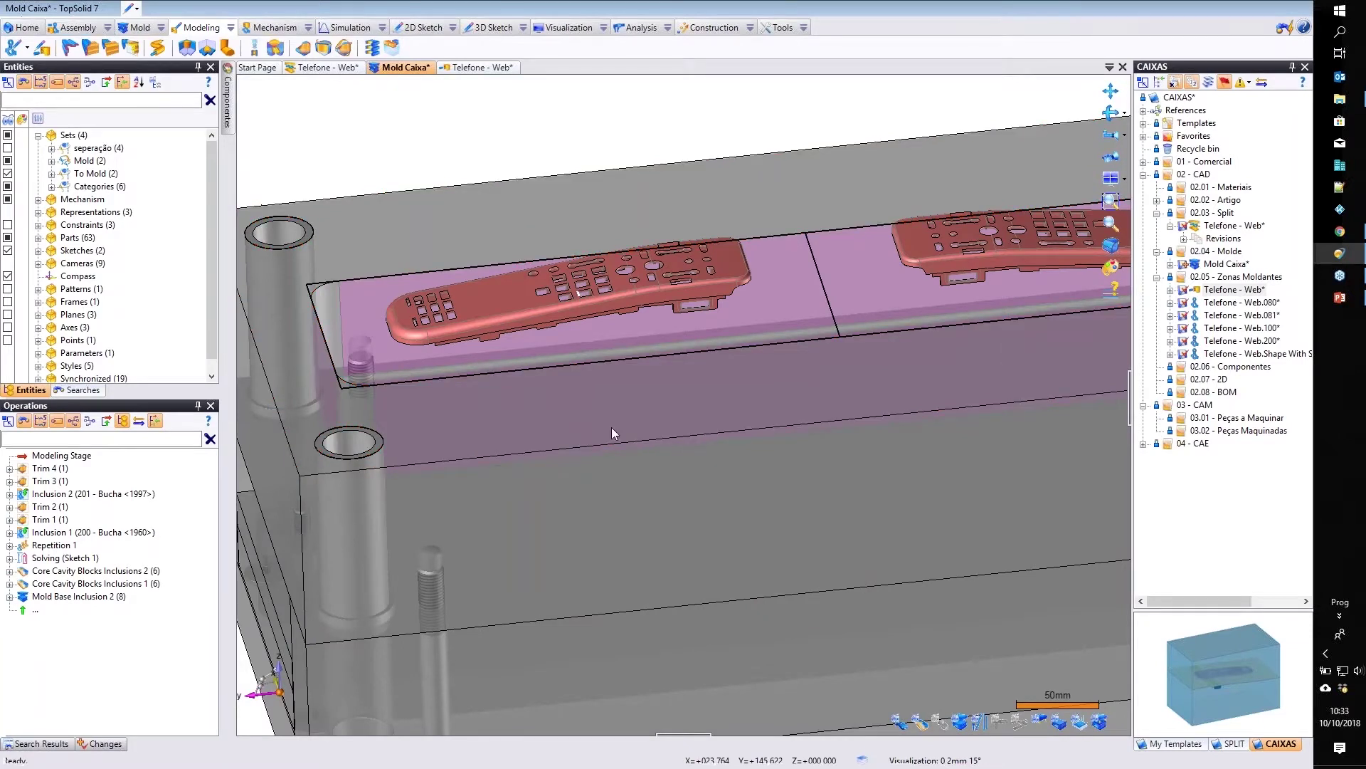
scroll(613, 492, "up", 4)
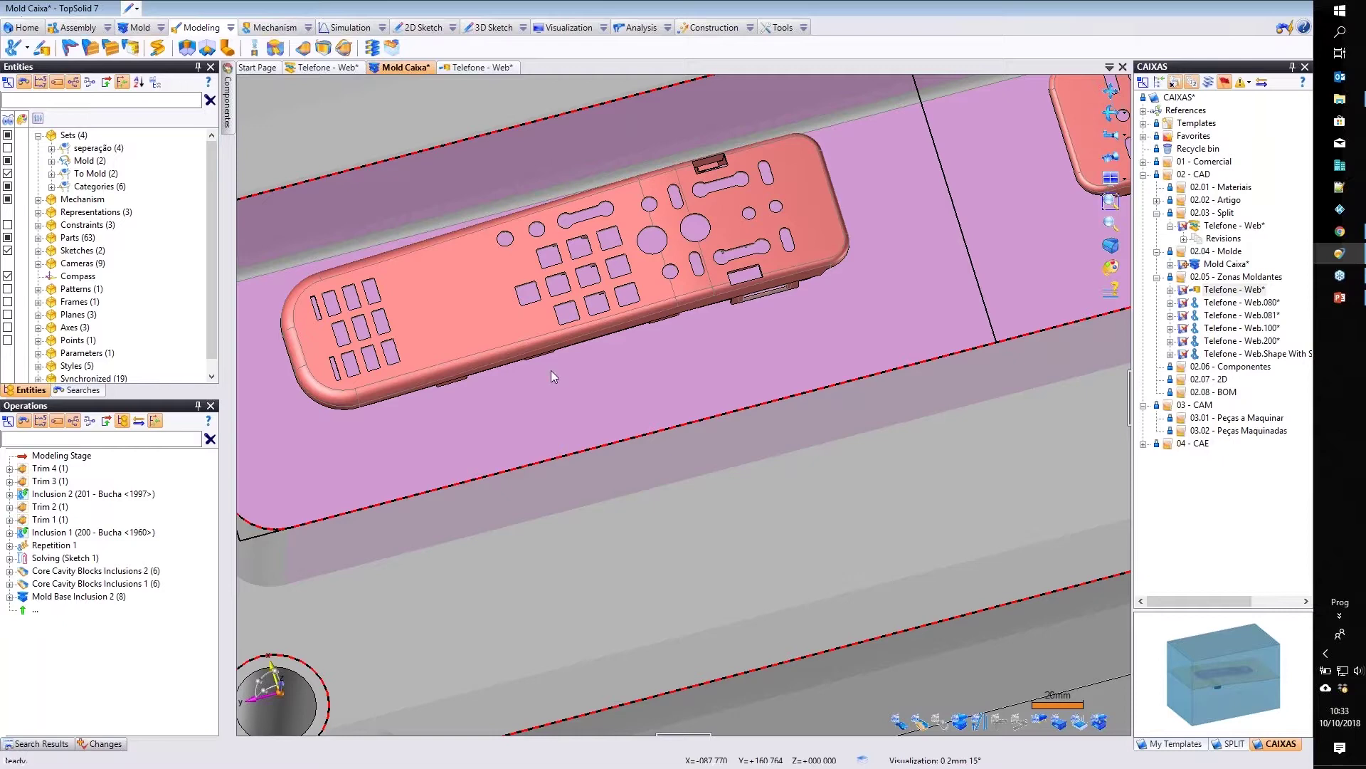
scroll(551, 370, "down", 4)
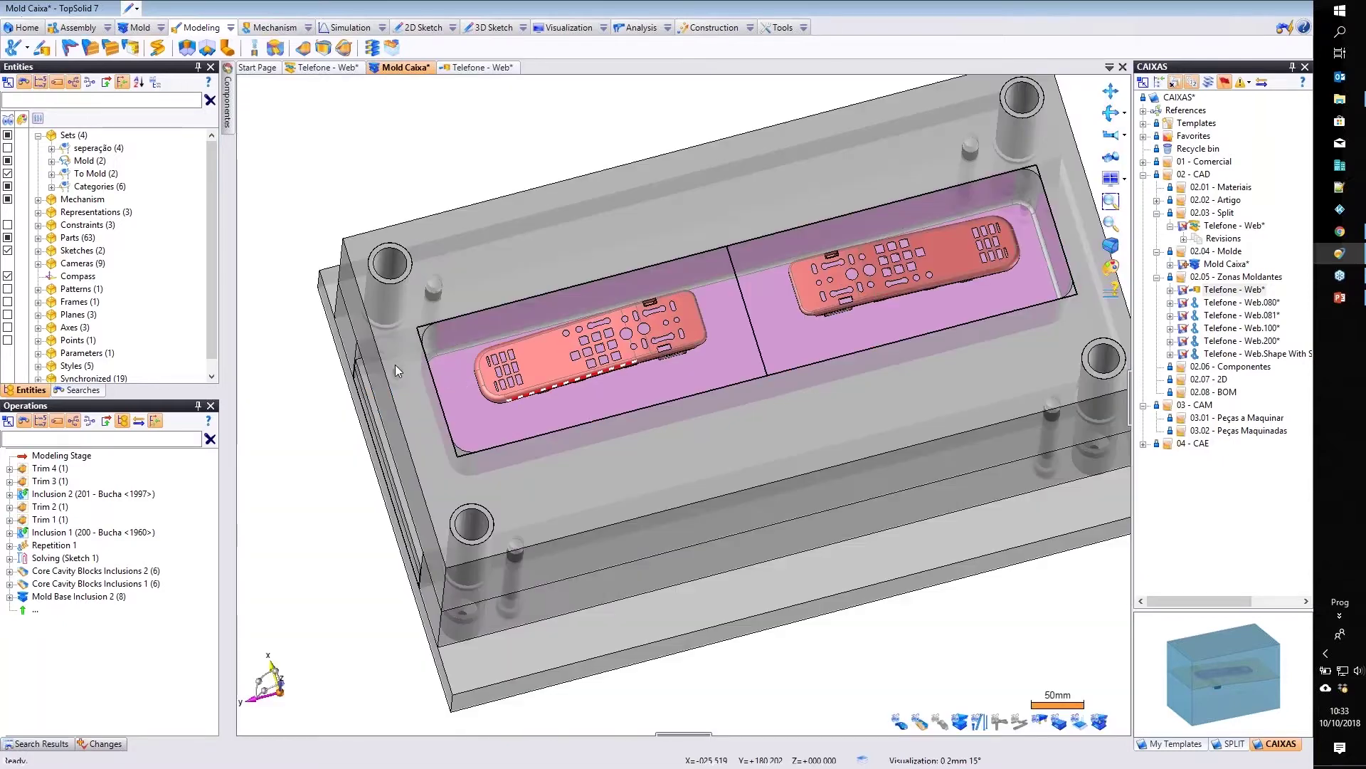
scroll(378, 380, "up", 4)
middle_click_drag(377, 380, 373, 384)
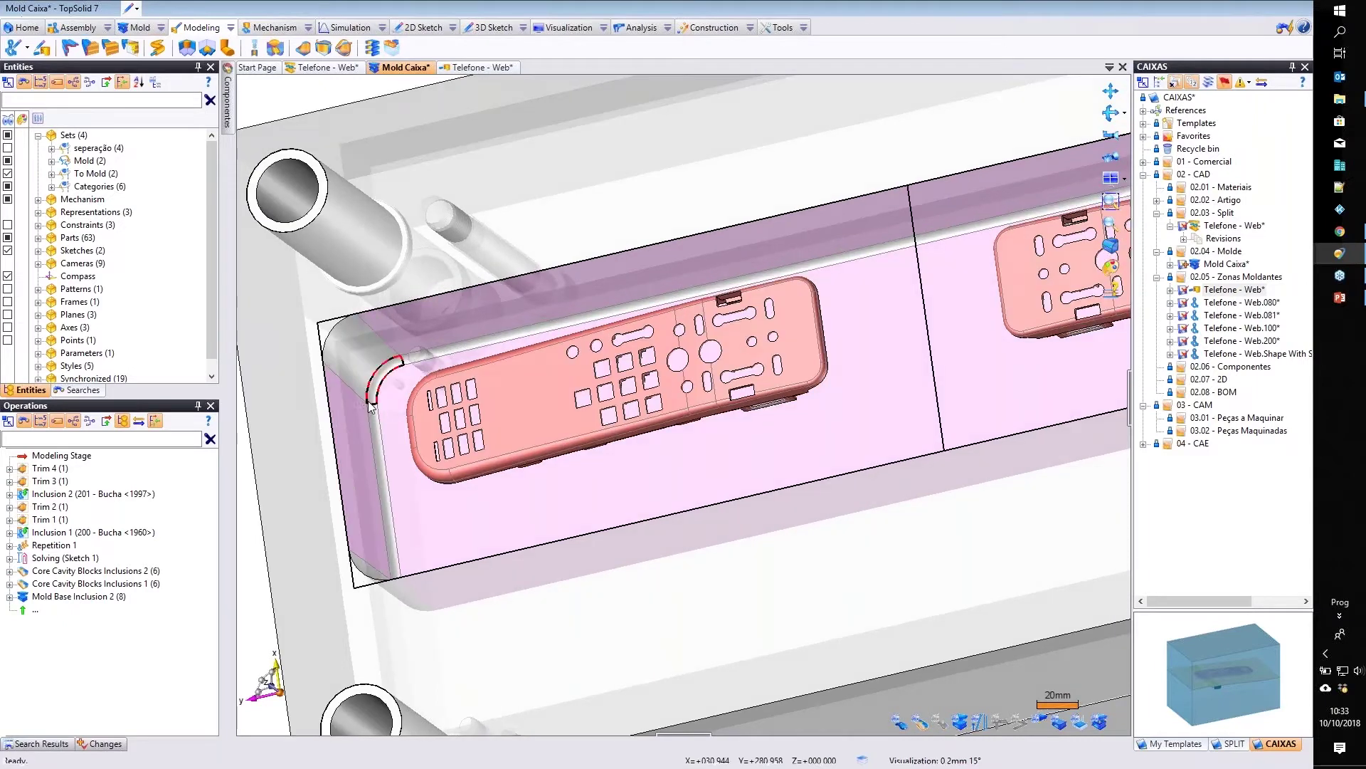
left_click(899, 723)
left_click(899, 723)
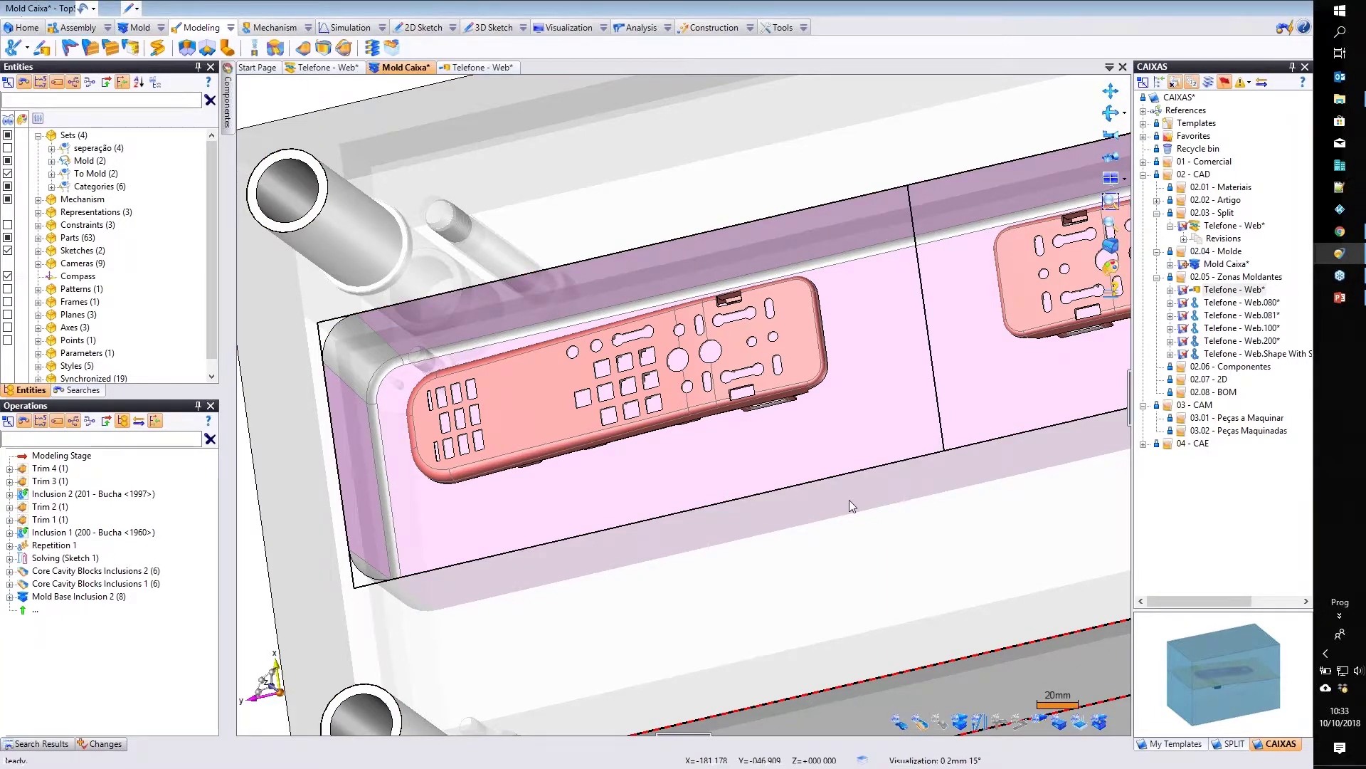
scroll(848, 499, "down", 2)
scroll(335, 392, "down", 2)
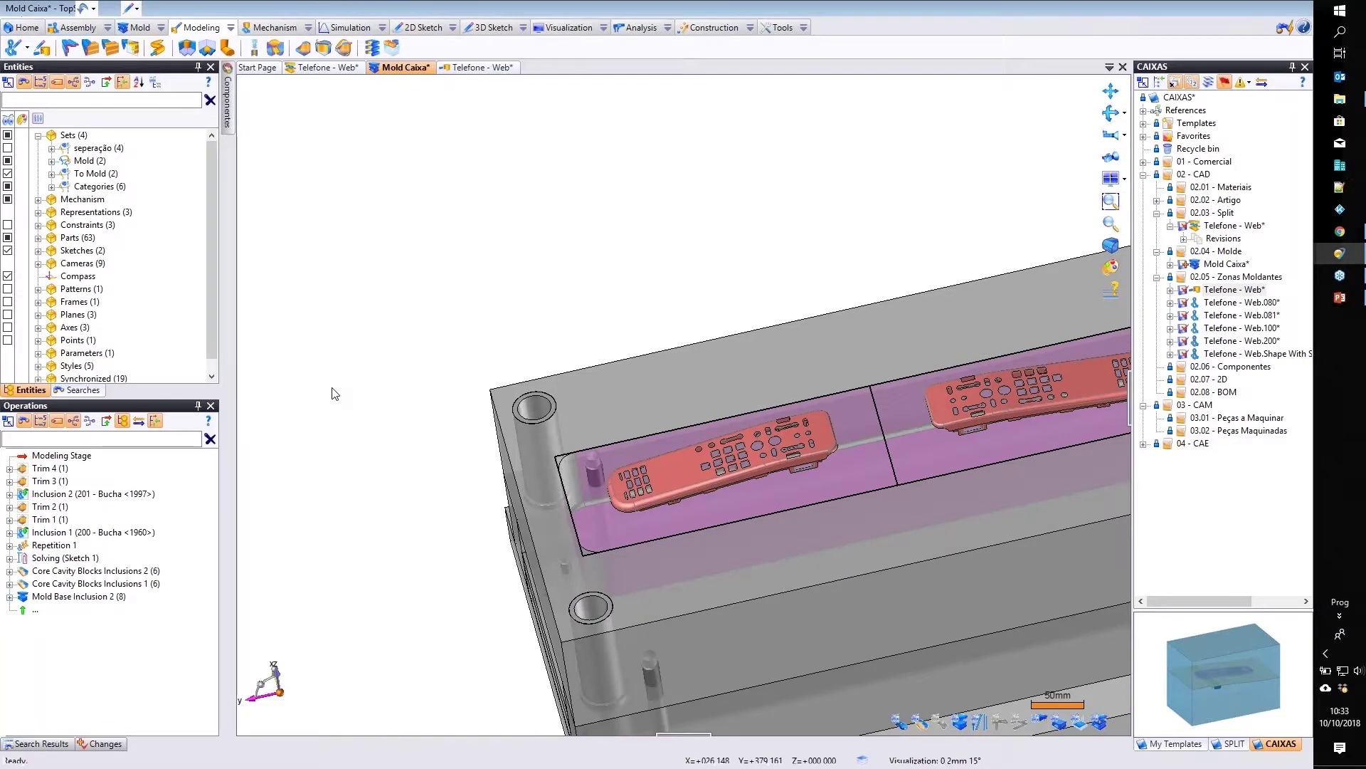
mouse_move(1341, 298)
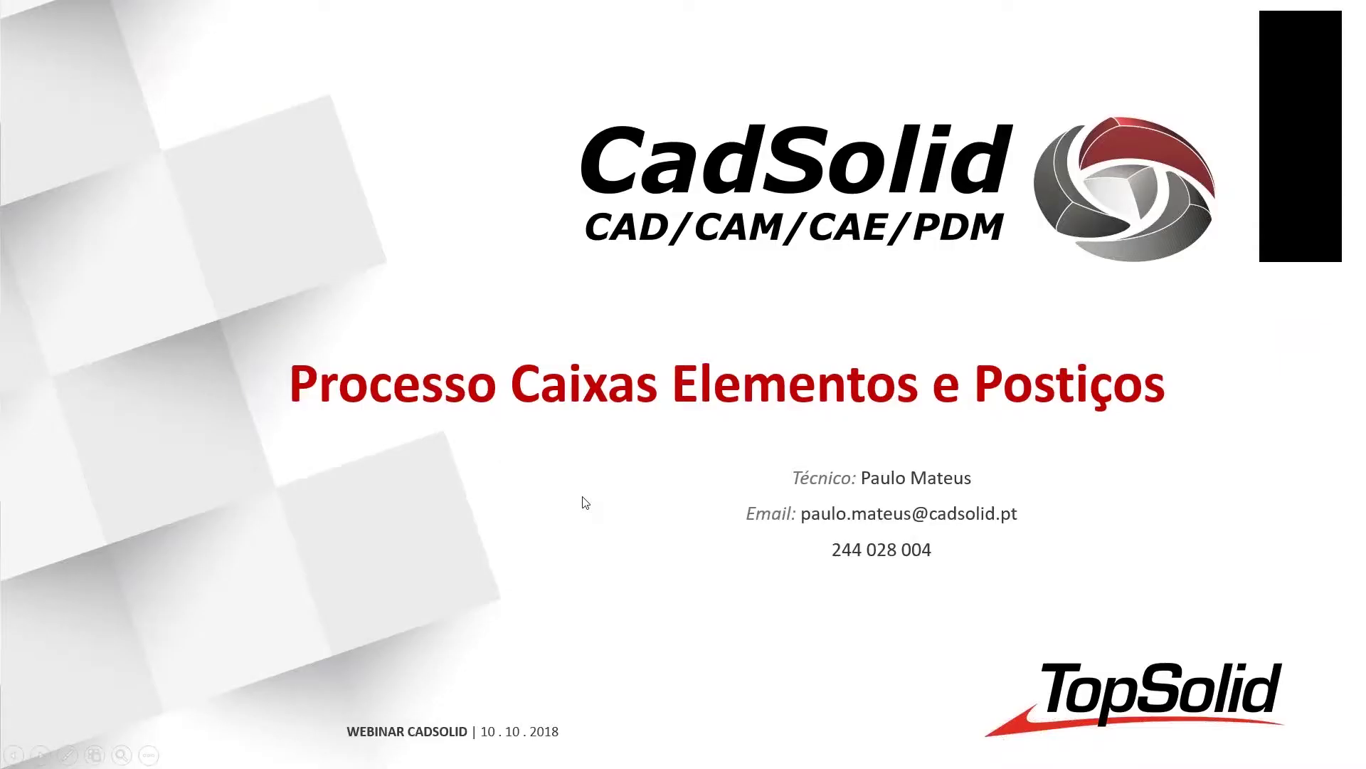
left_click(582, 497)
left_click(582, 496)
left_click(582, 497)
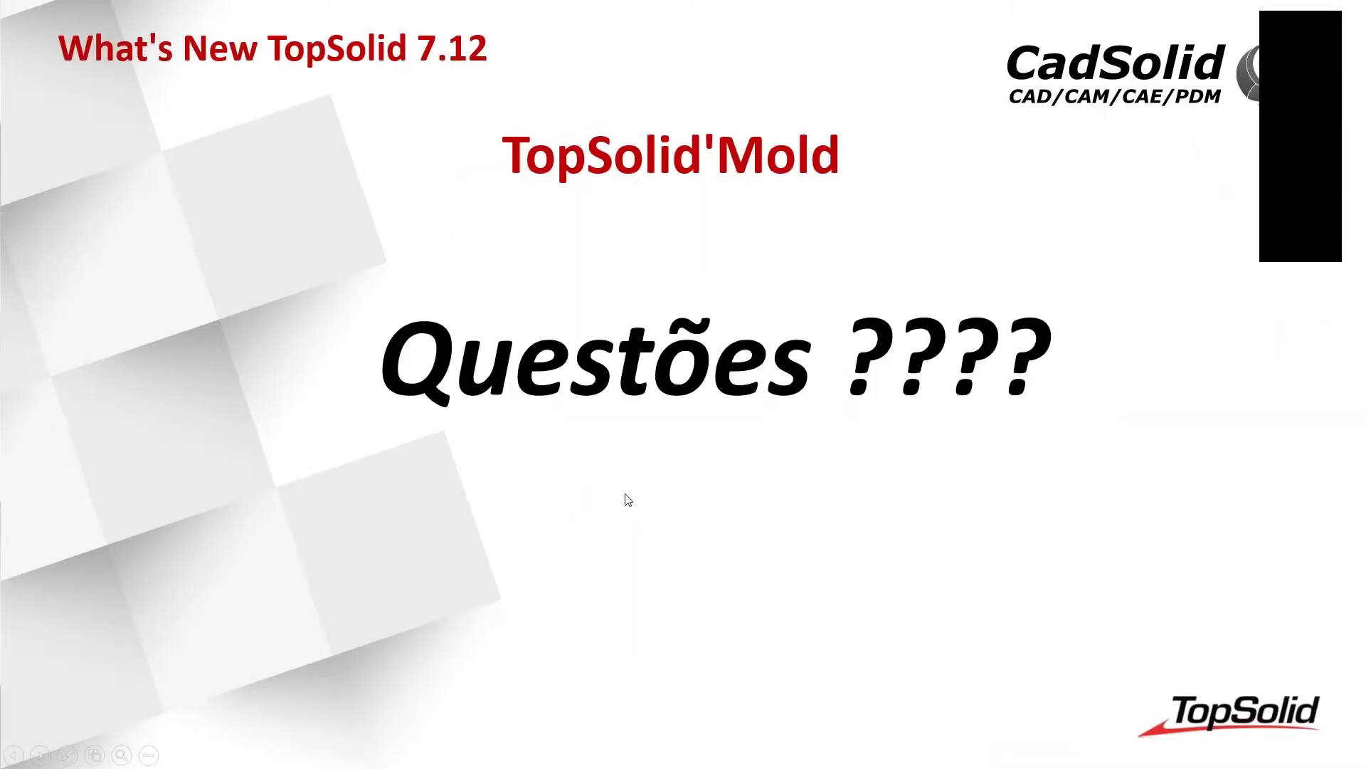
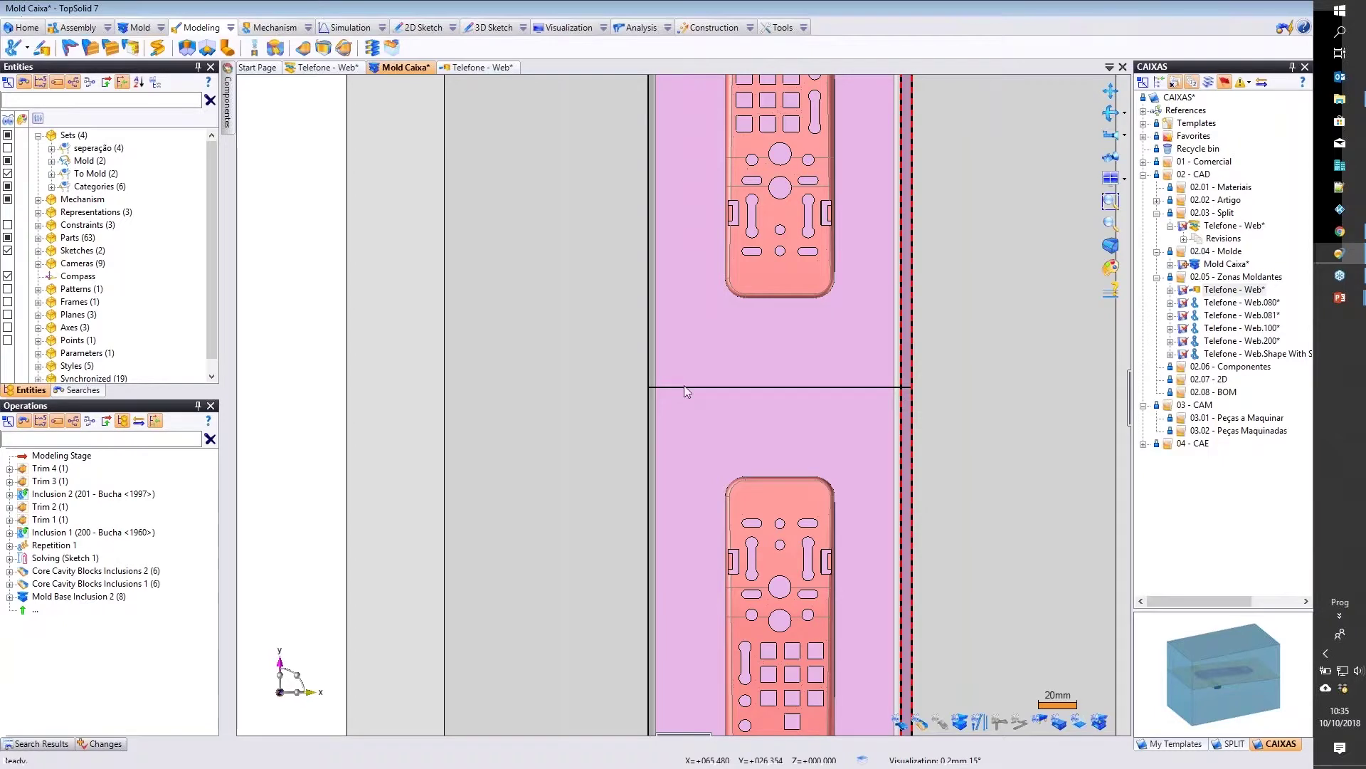
Inspect the pocket outline, the dividing line between the two inserts and both pocket ends in top and tilted views.
scroll(685, 386, "down", 1)
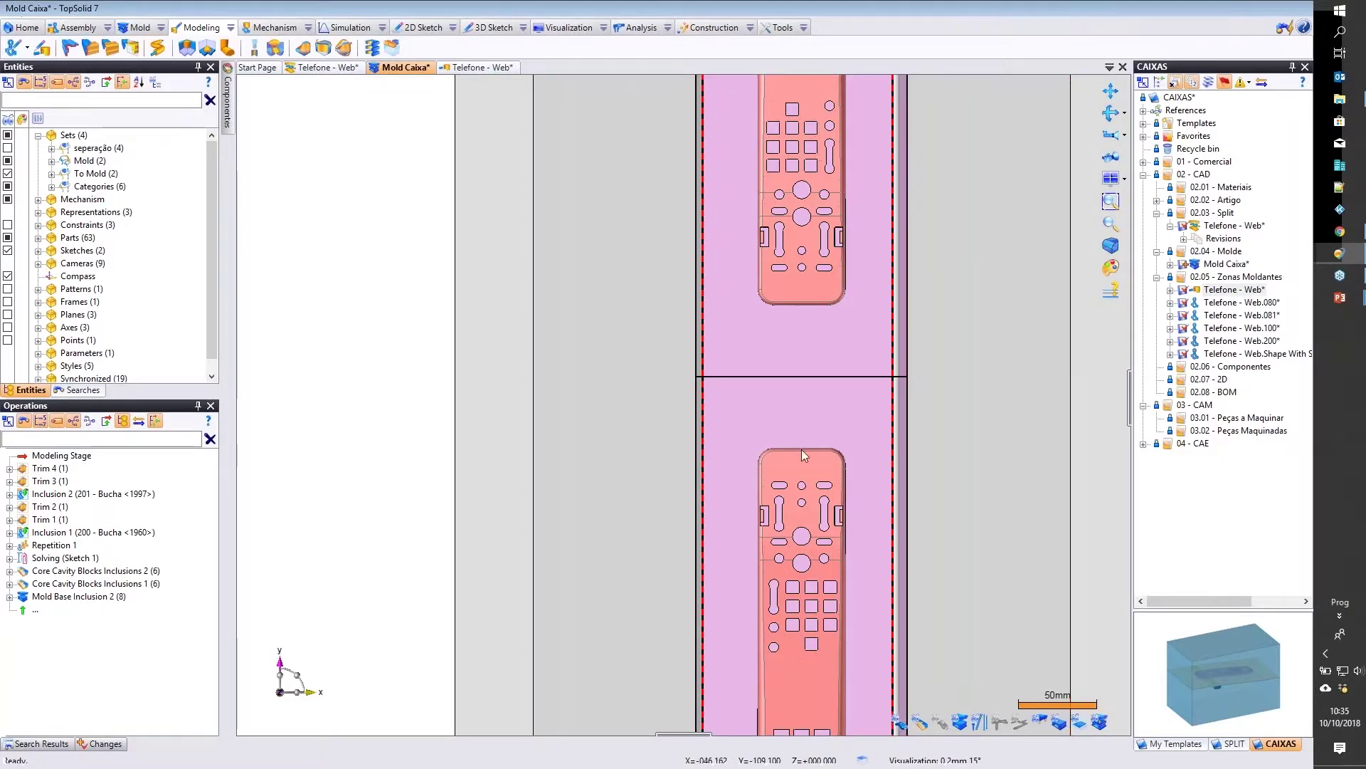
scroll(801, 449, "down", 2)
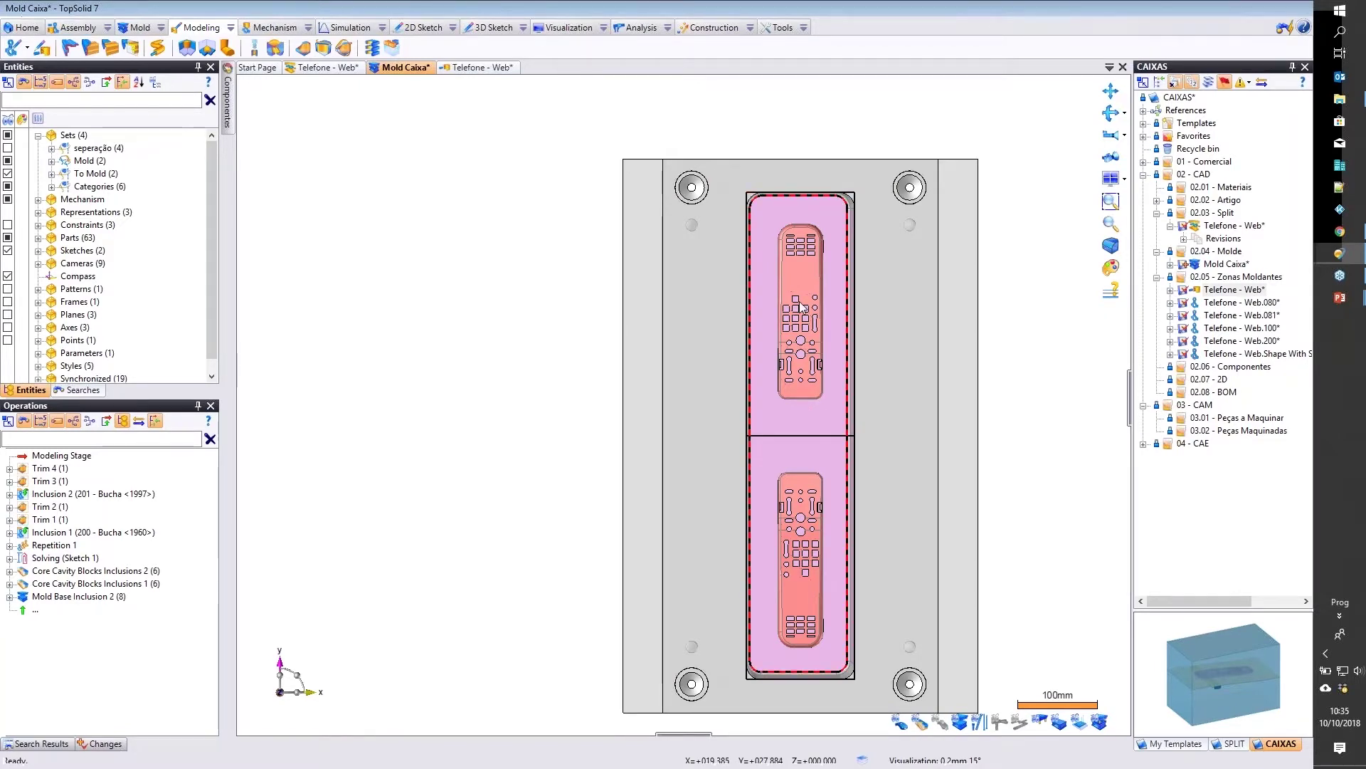
scroll(801, 307, "up", 2)
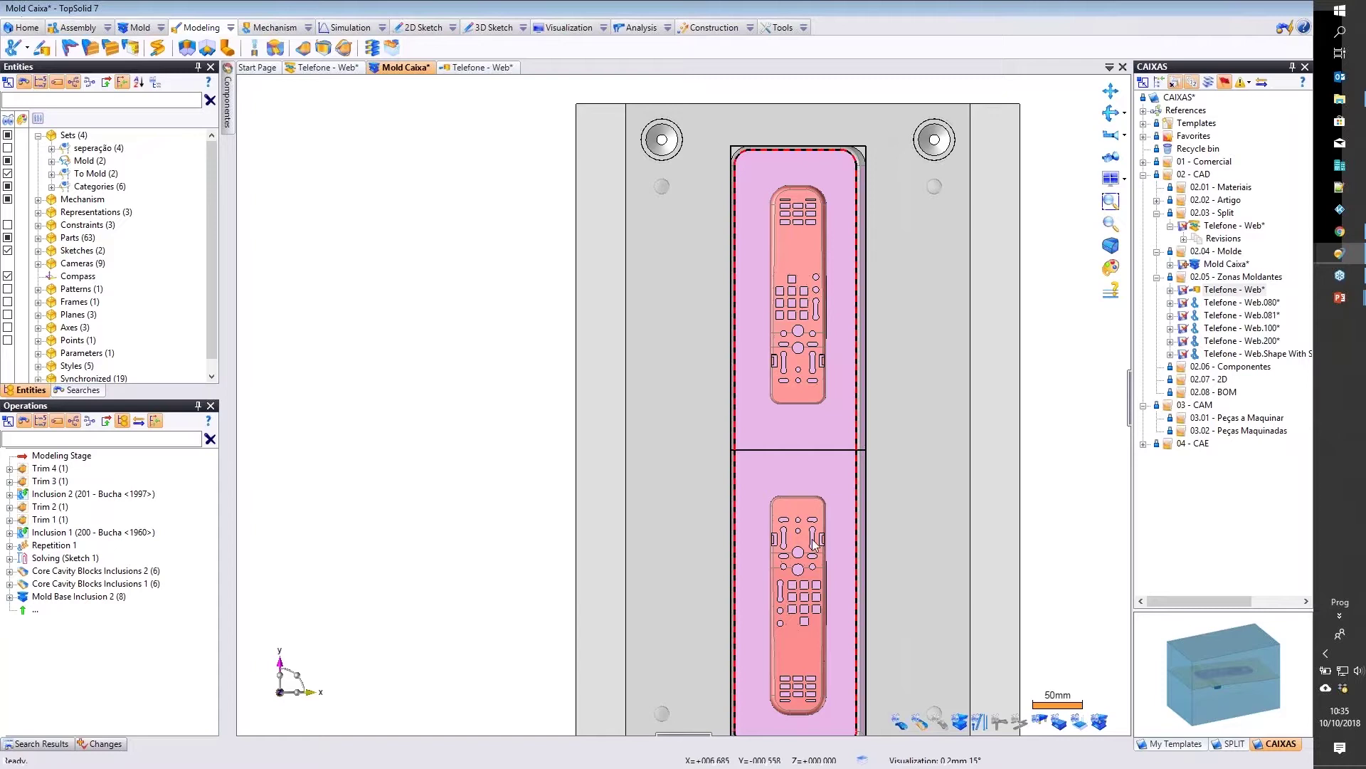
scroll(862, 394, "up", 2)
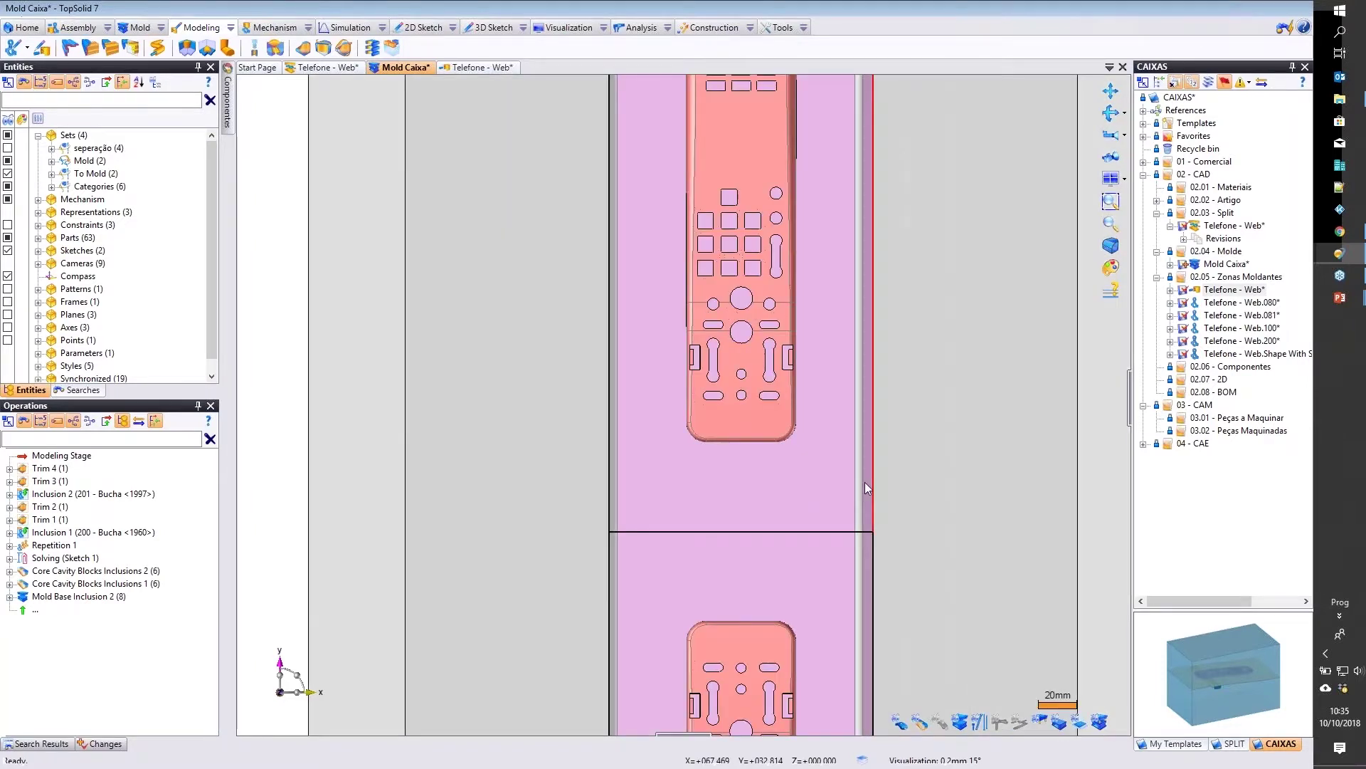
middle_click_drag(850, 542, 871, 431)
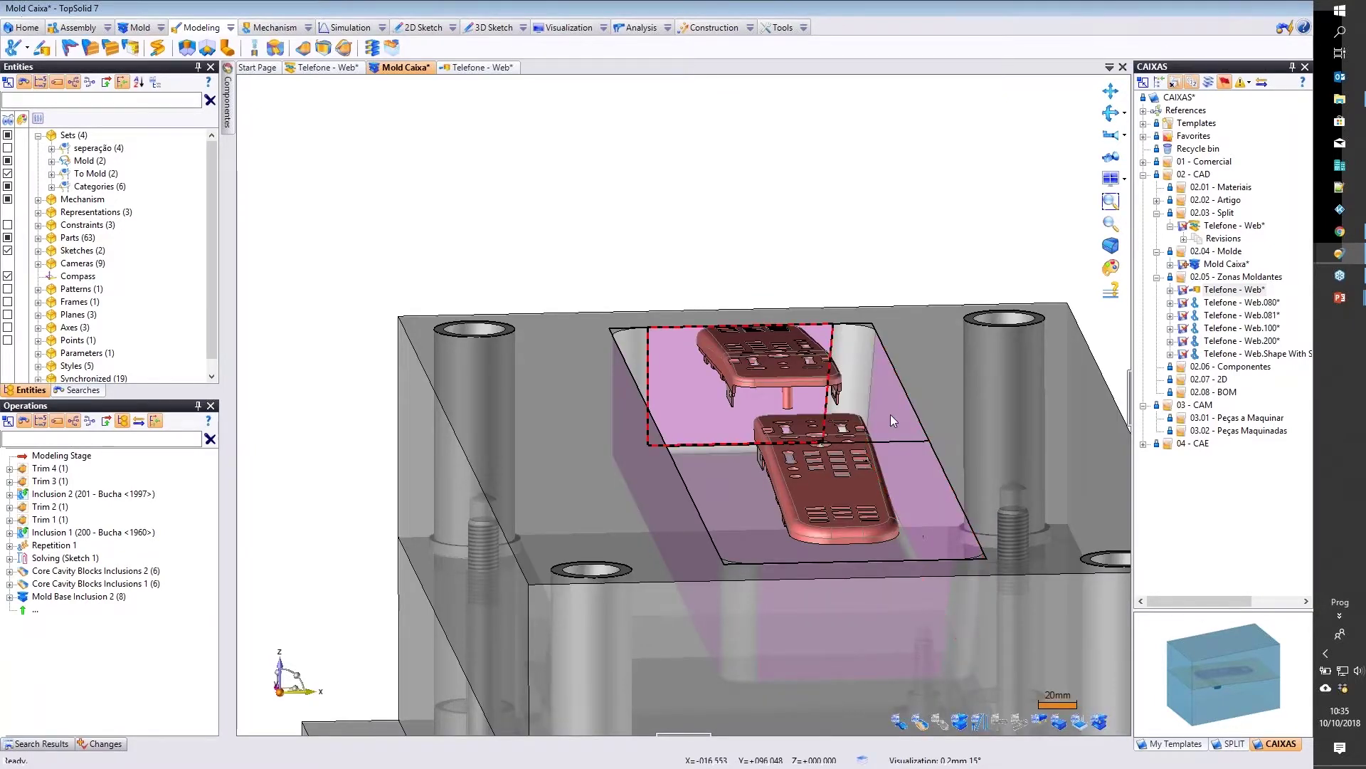
middle_click_drag(632, 309, 644, 293)
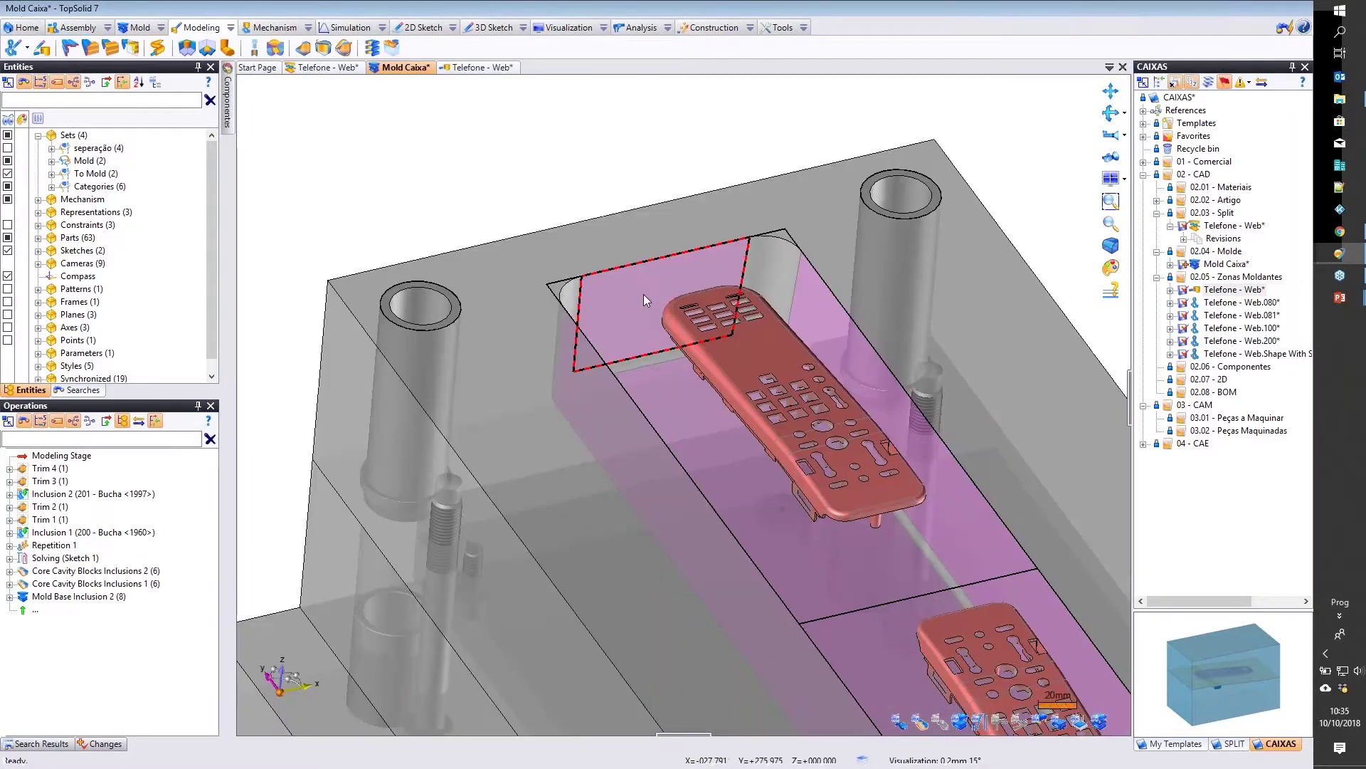
scroll(644, 293, "down", 3)
middle_click_drag(719, 398, 809, 493)
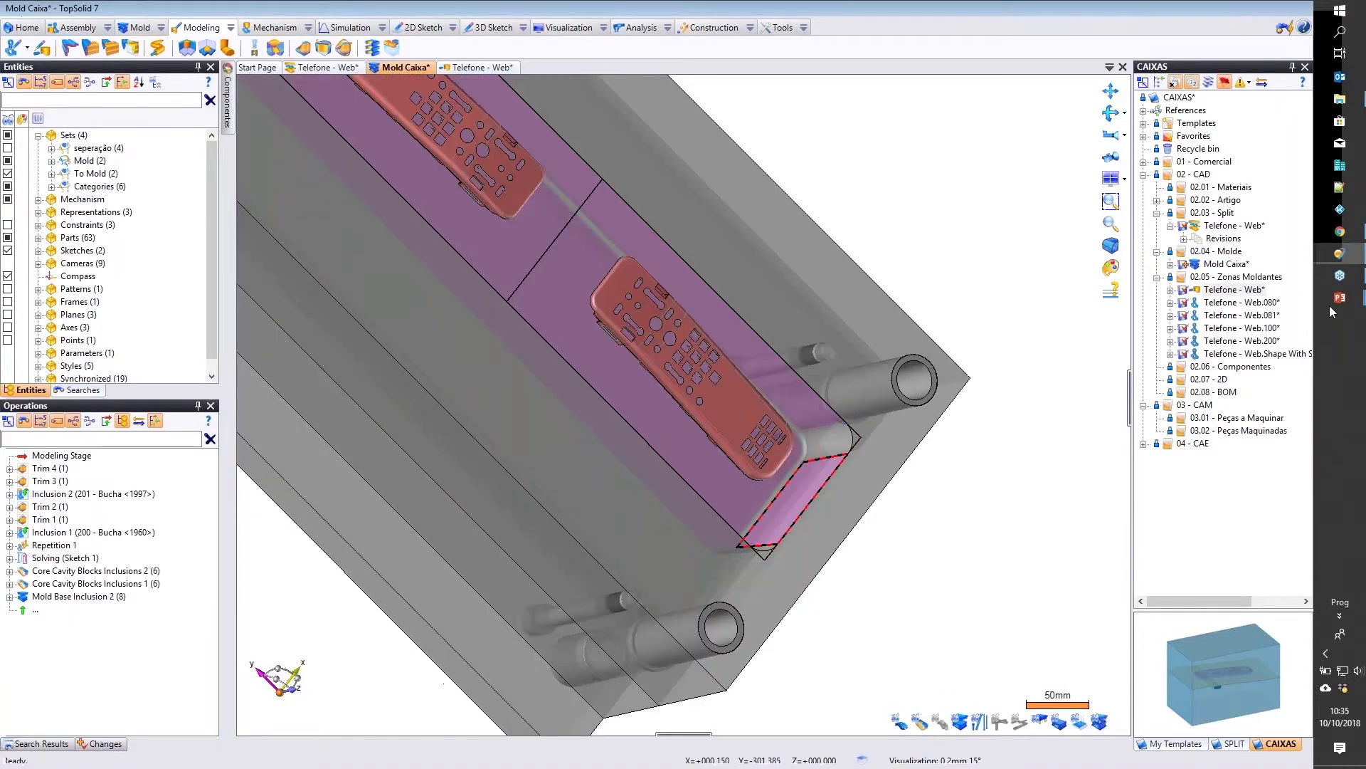
mouse_move(1338, 254)
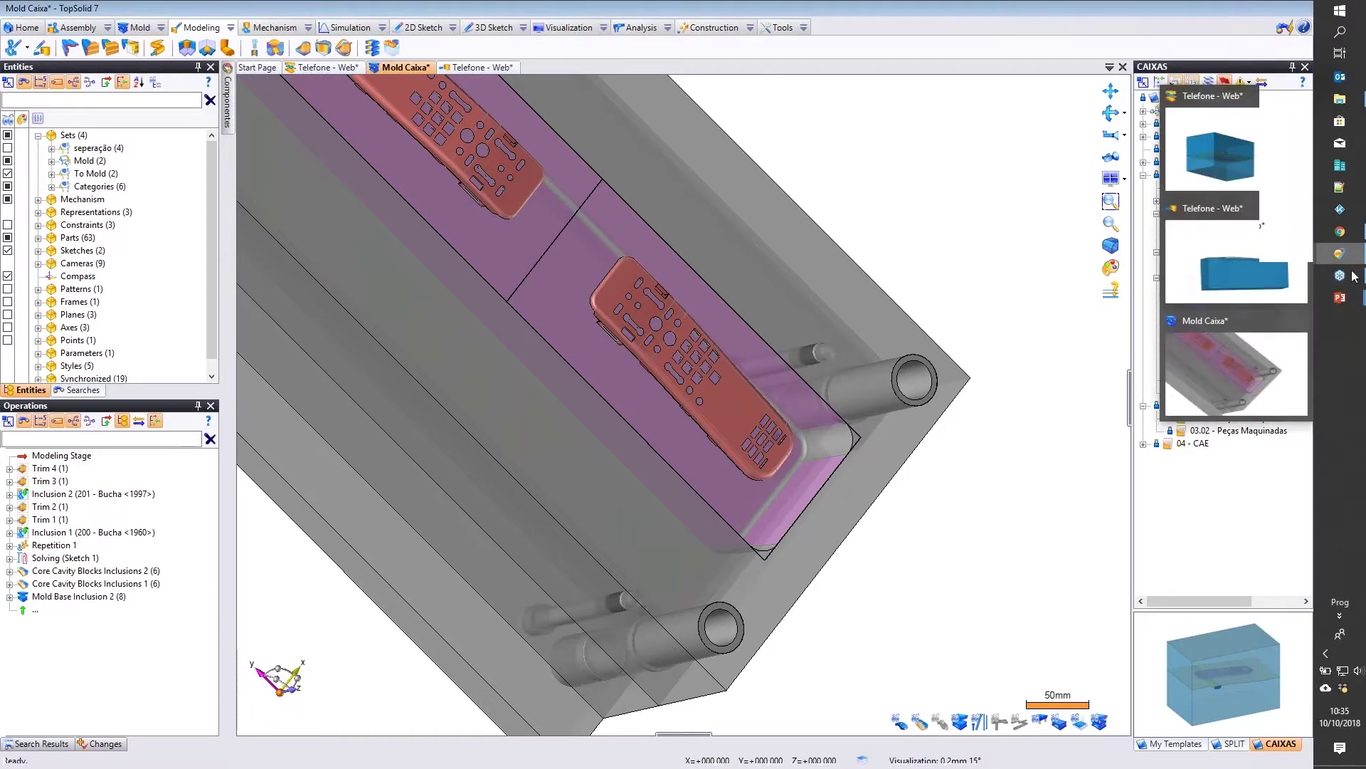
mouse_move(1339, 298)
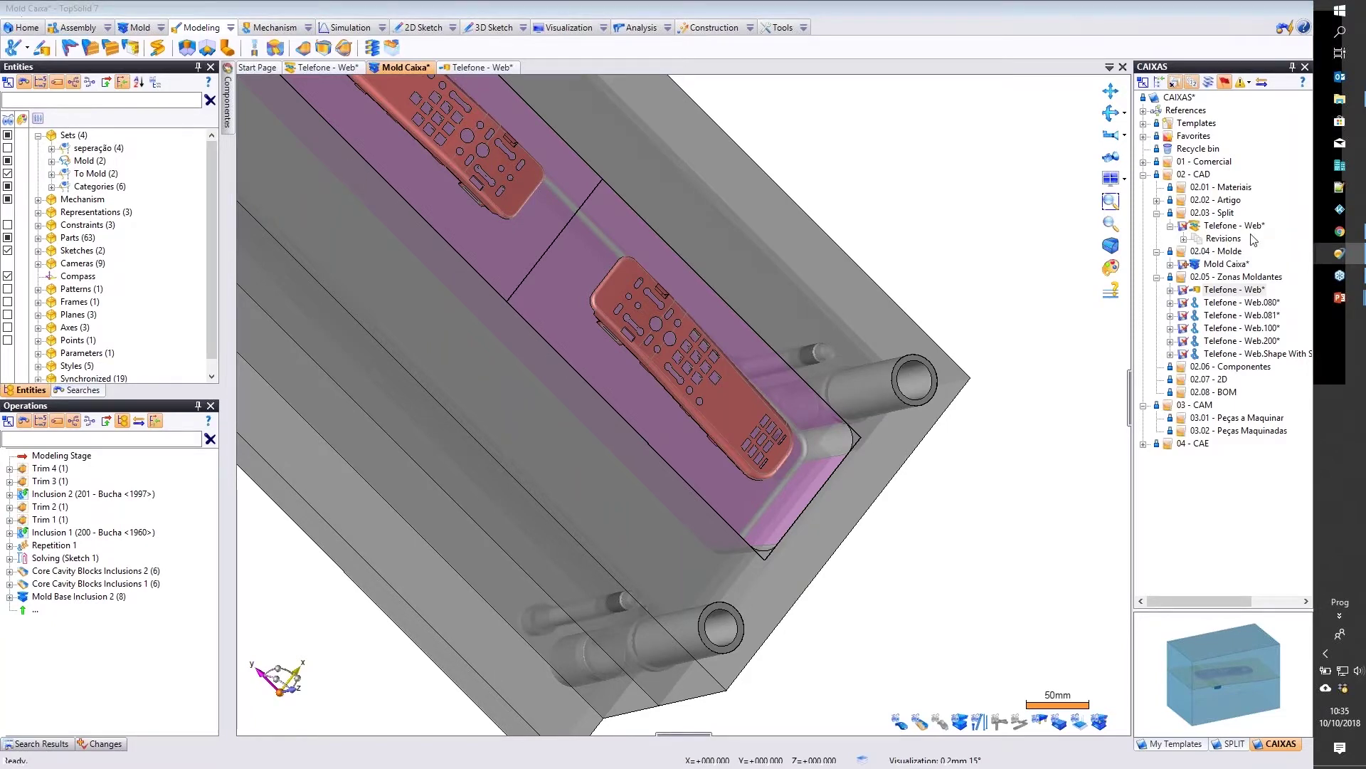
left_click(1042, 283)
left_click(1200, 193)
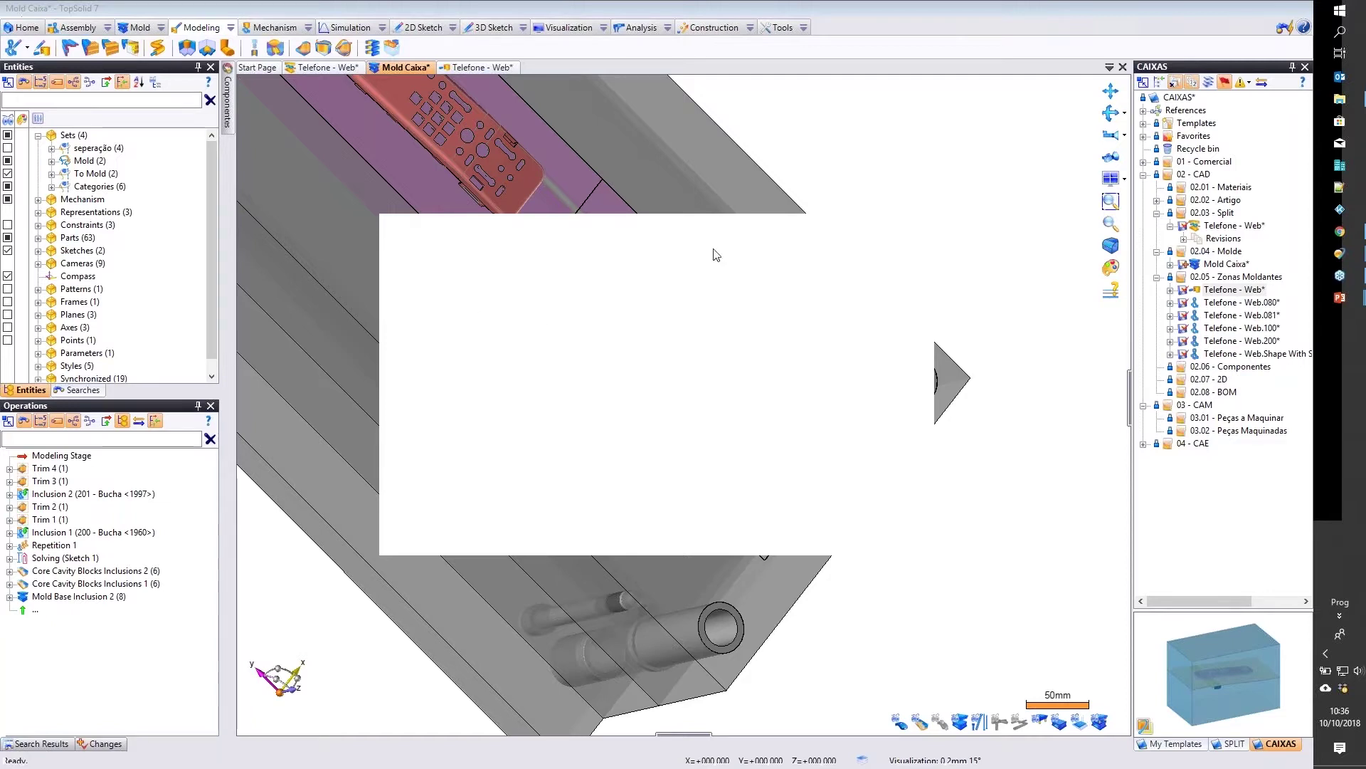
left_click_drag(714, 249, 769, 202)
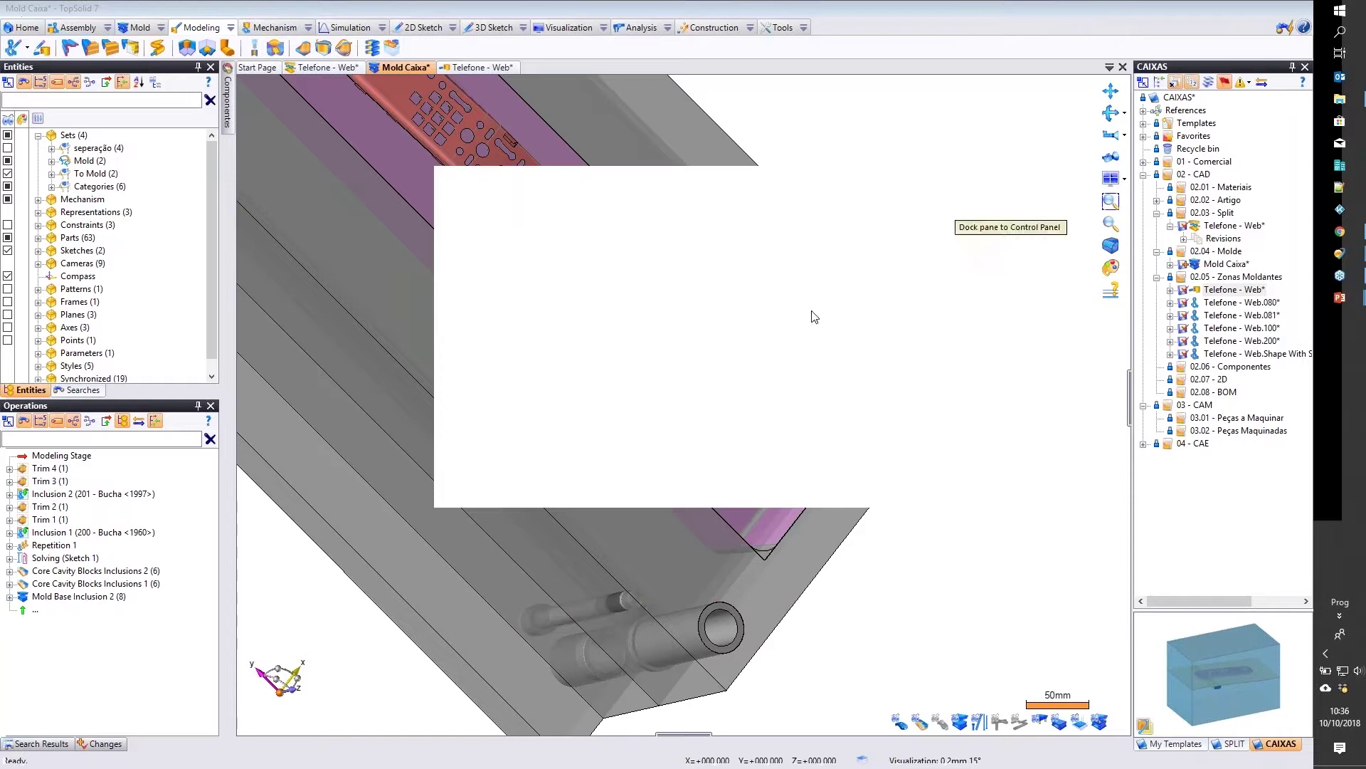
Try setting the upper mold plate's BOM material to 1.2344, view its heat treatment choices, and discard the property changes.
scroll(740, 310, "down", 5)
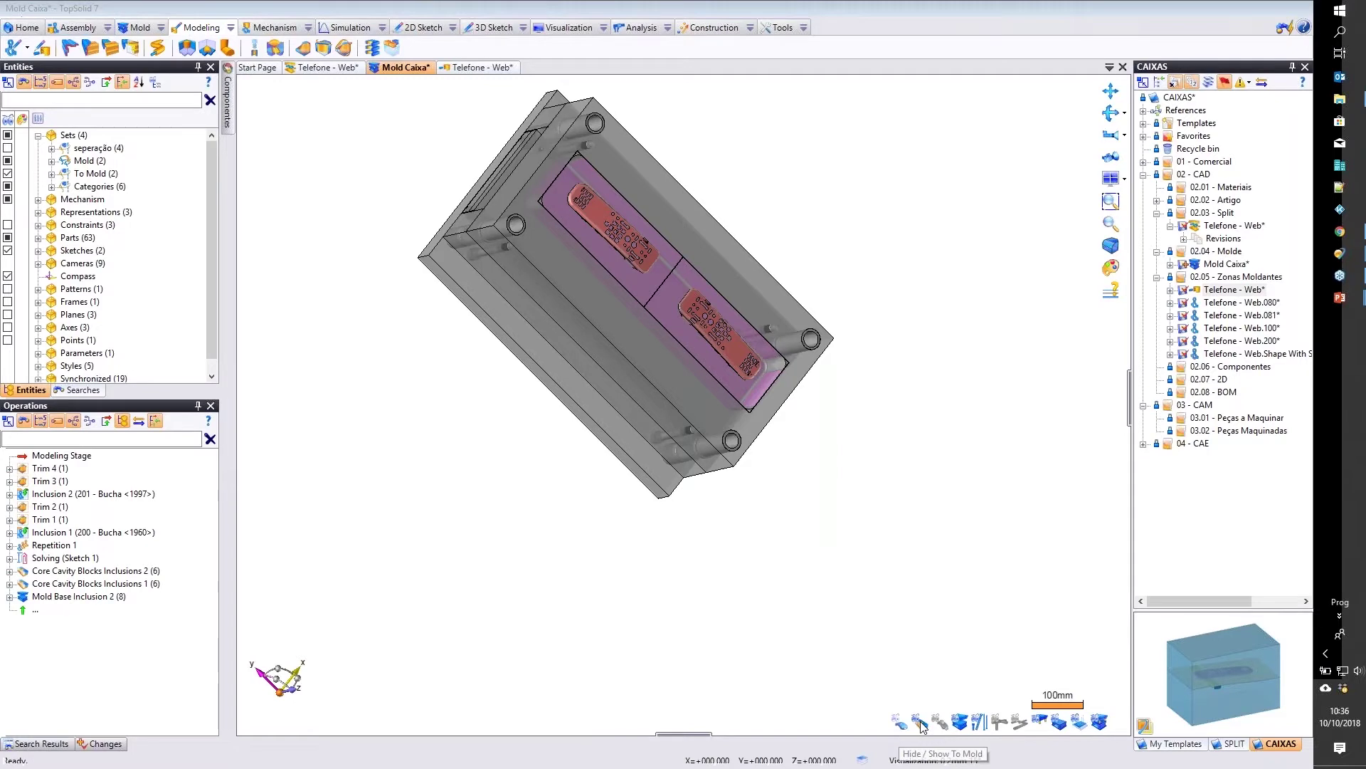
left_click(372, 5)
left_click(233, 27)
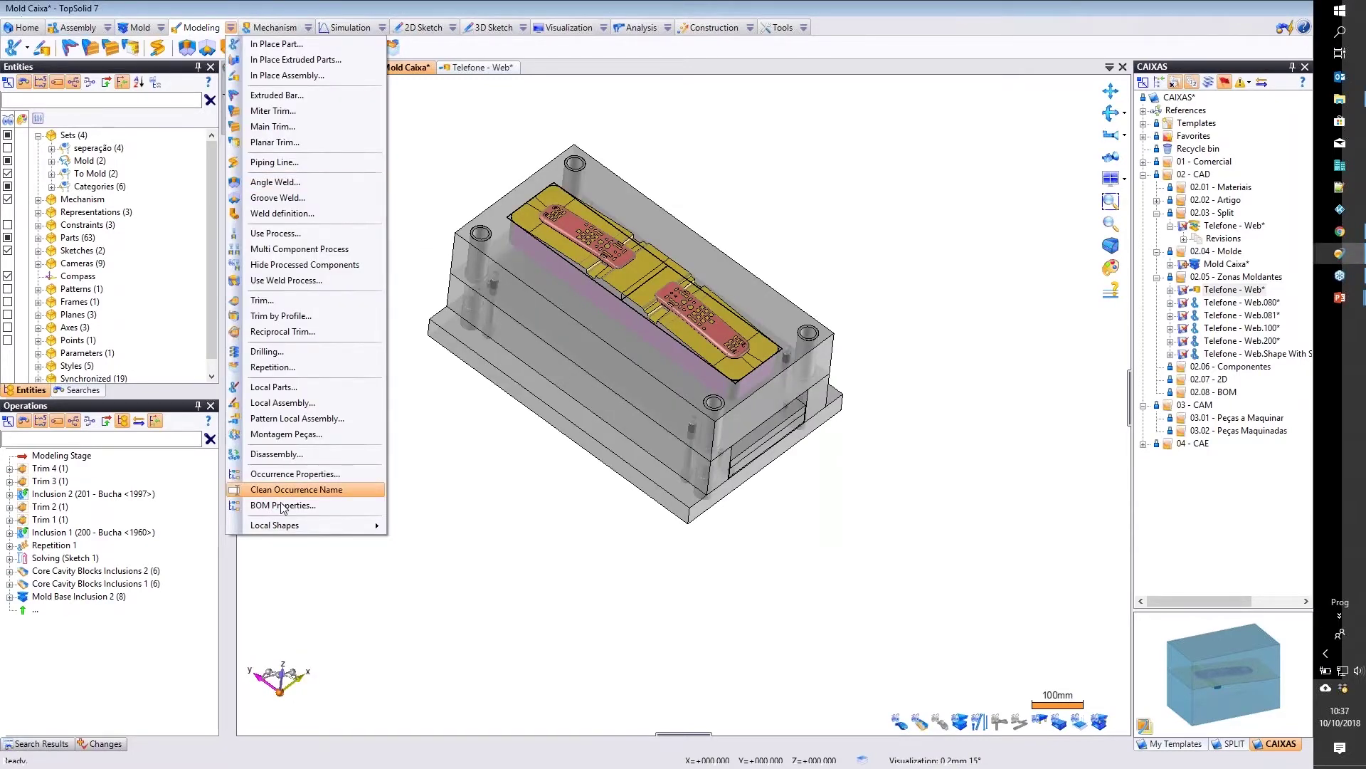
left_click(283, 506)
left_click(523, 259)
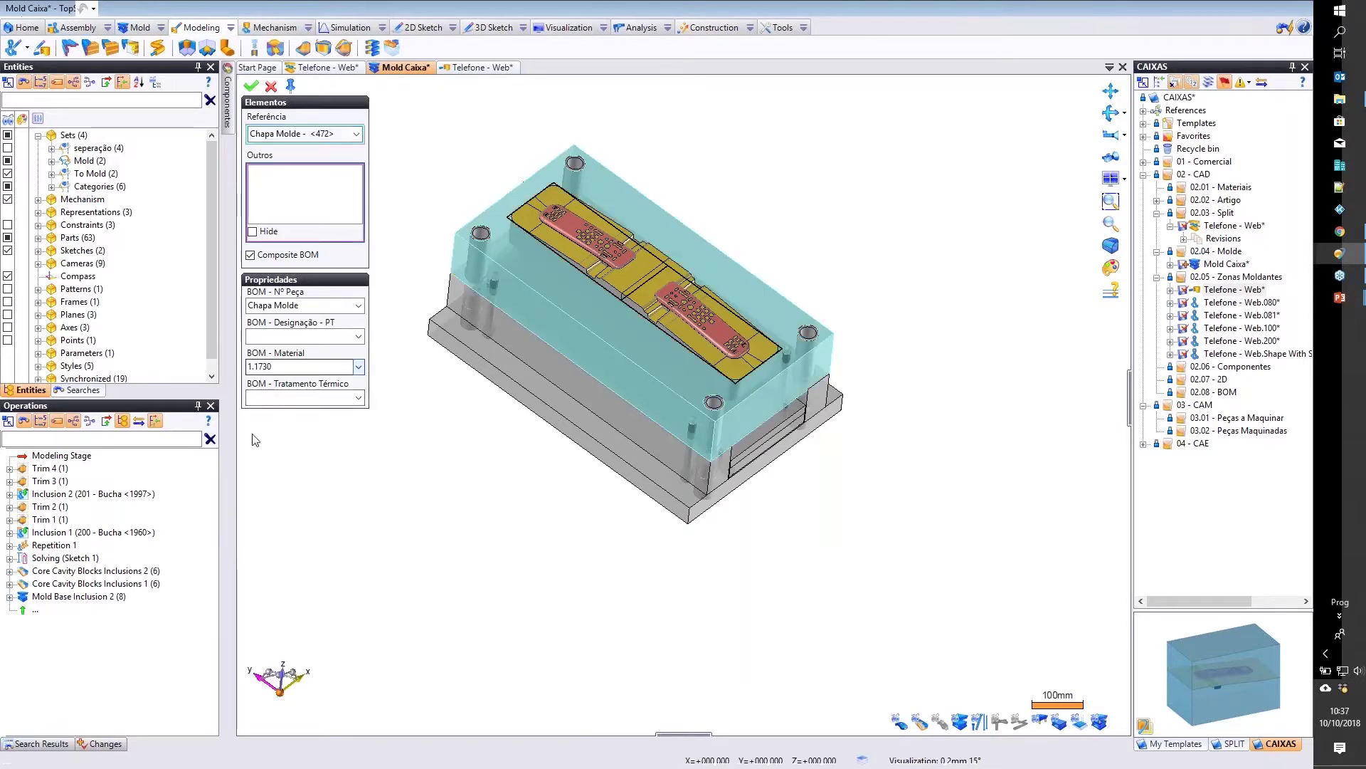
left_click(358, 366)
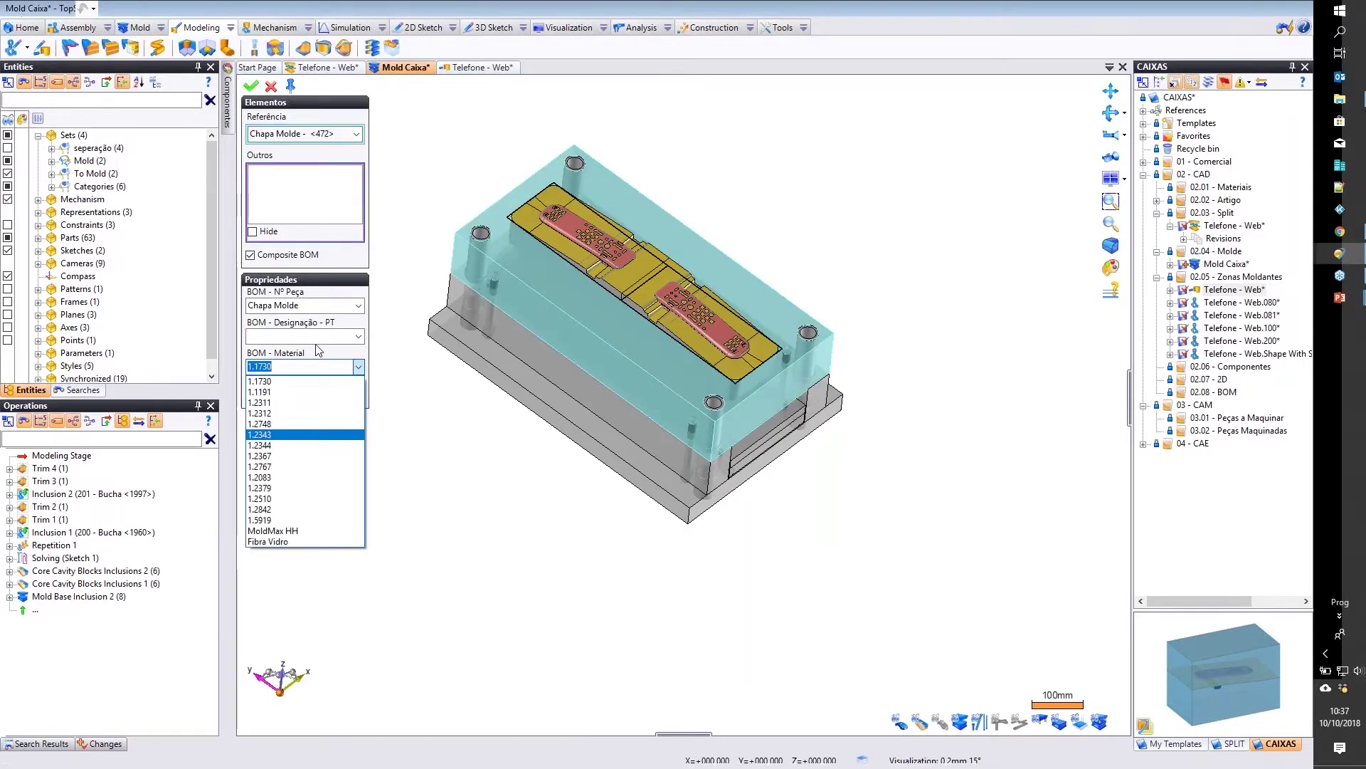
left_click(276, 445)
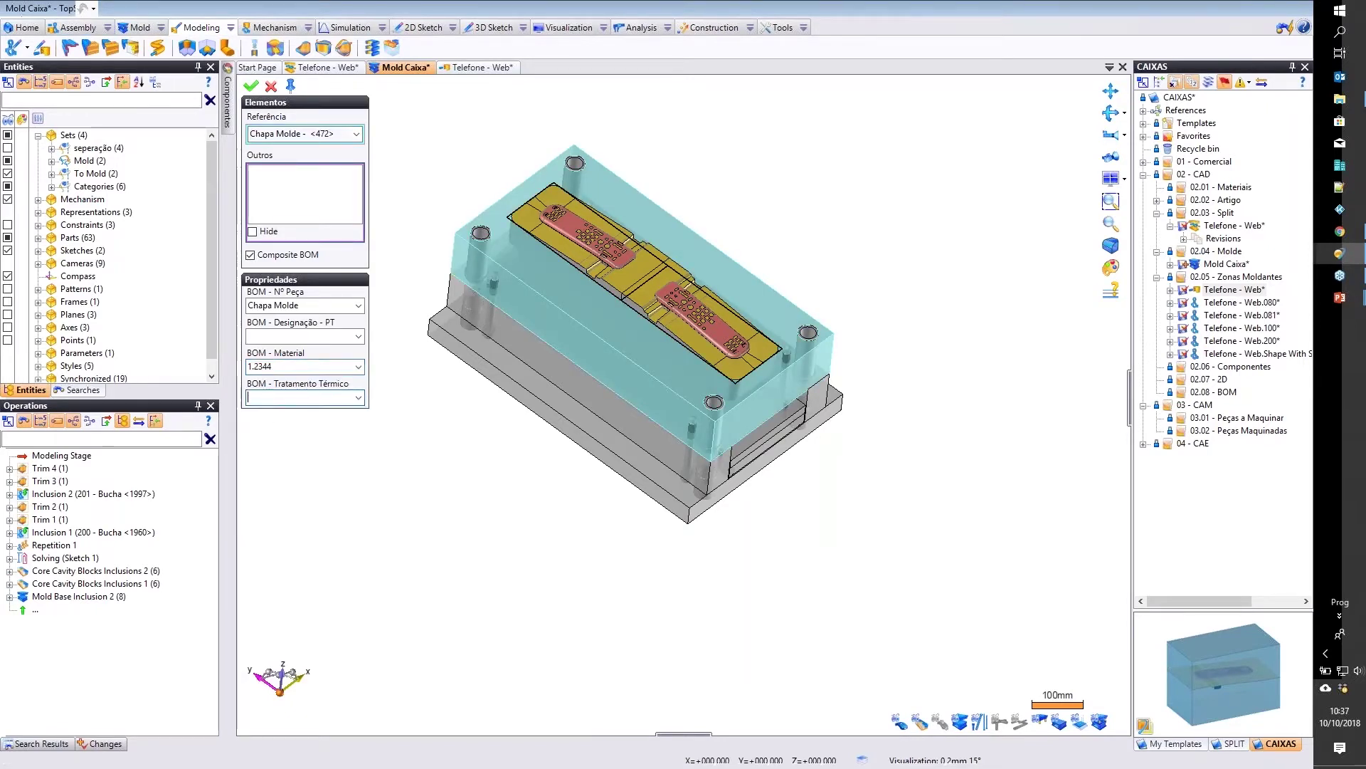
left_click(358, 397)
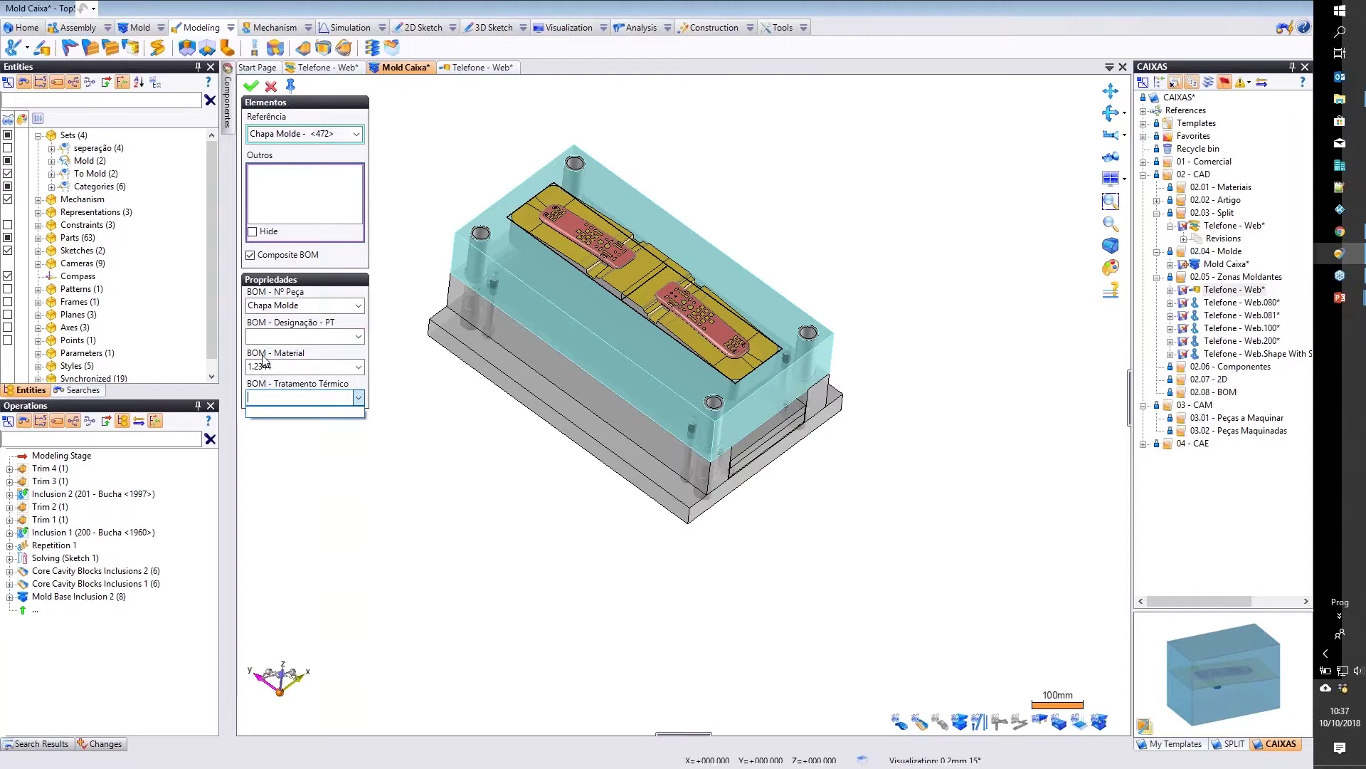
left_click(271, 83)
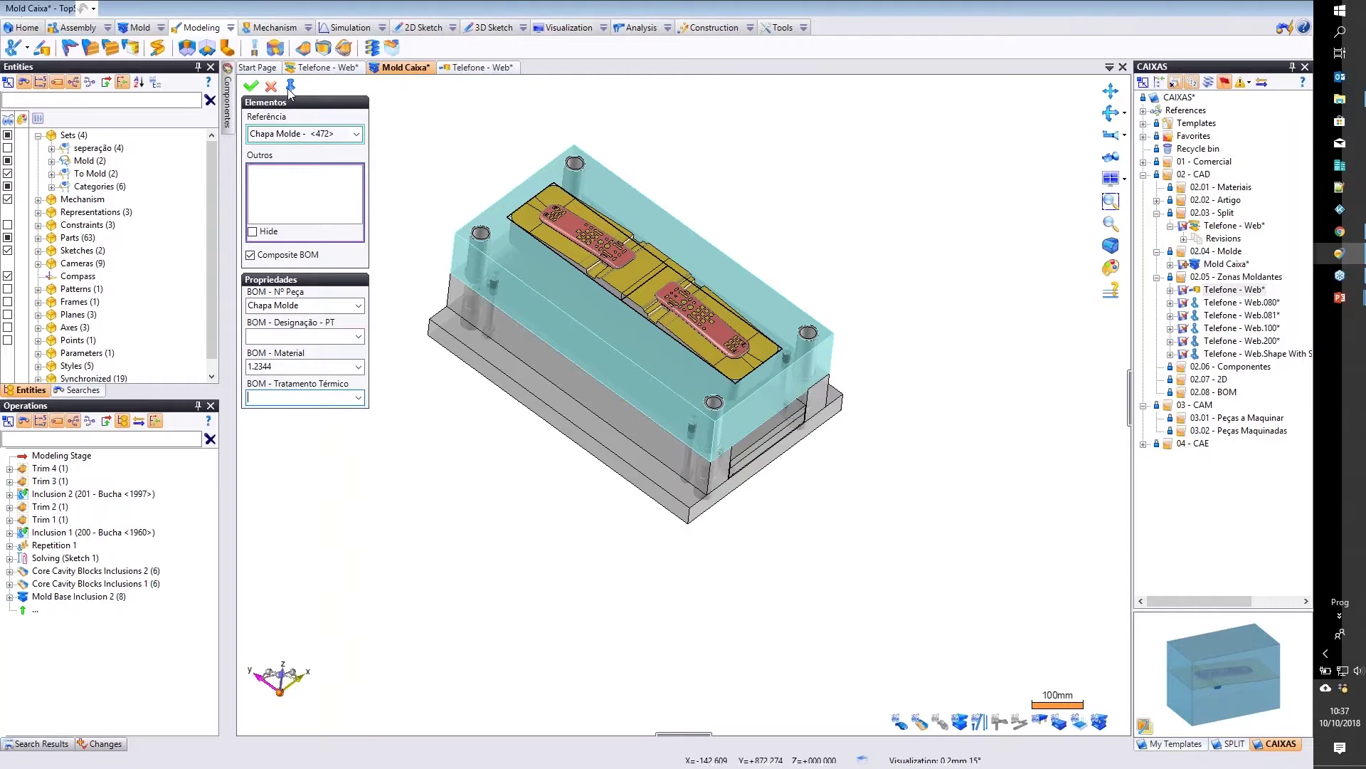
left_click(271, 86)
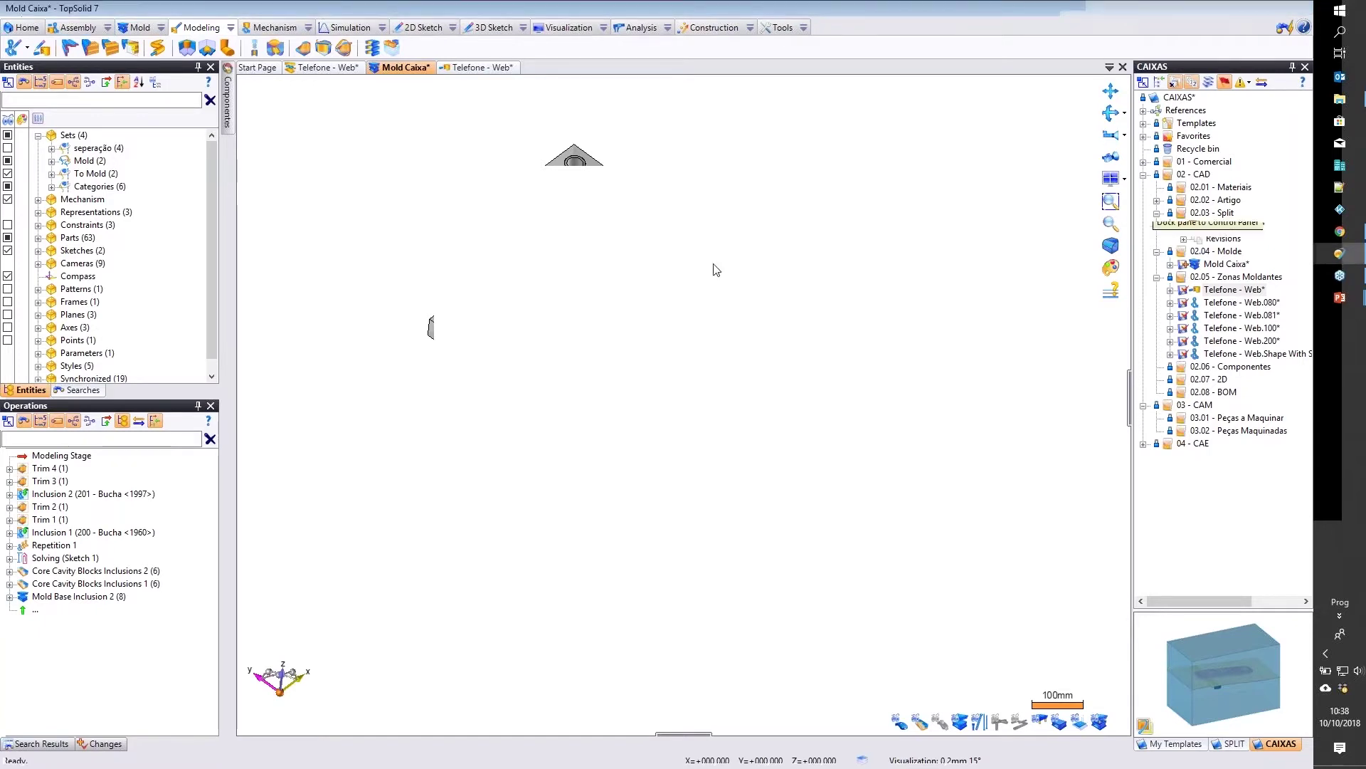
Open the 201 - Bucha insert for in-place editing and examine its full block against the mold plates from several angles.
middle_click_drag(278, 268, 617, 307)
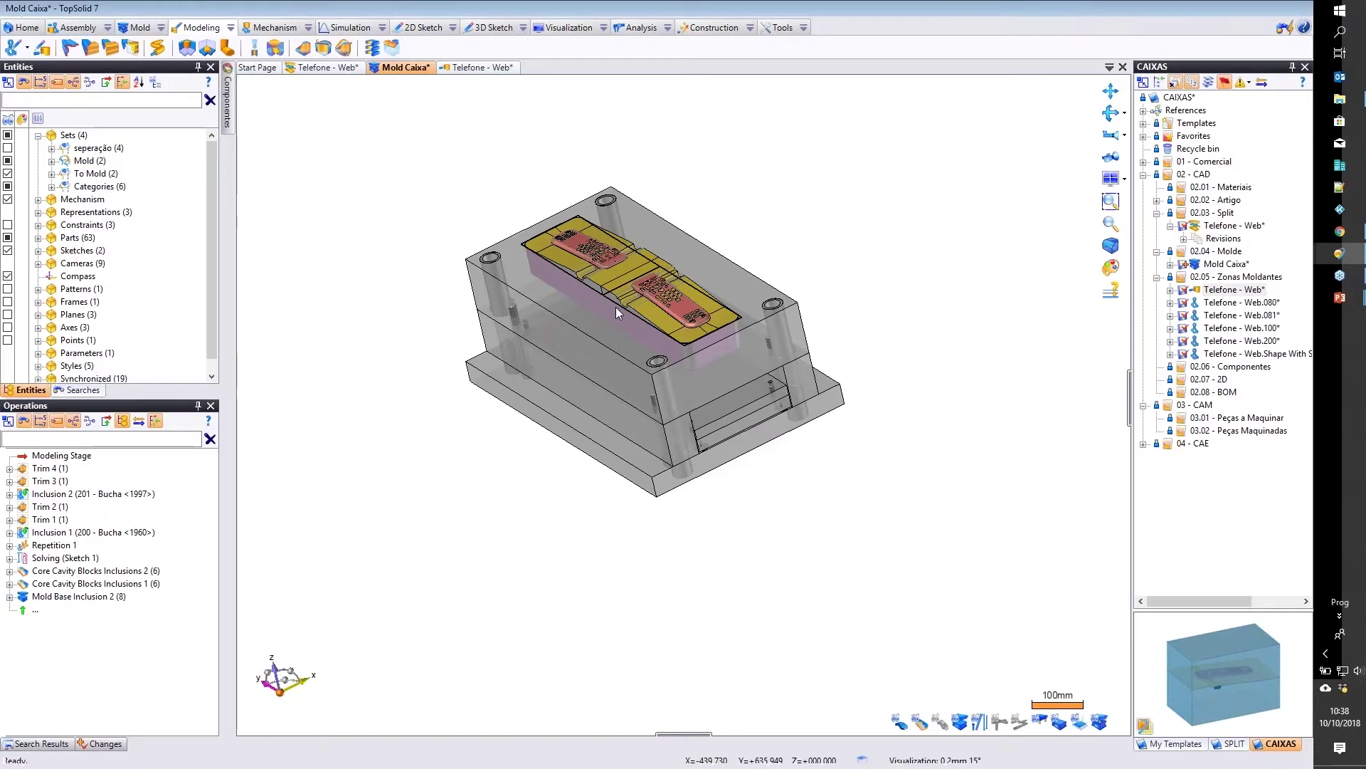
scroll(616, 306, "up", 3)
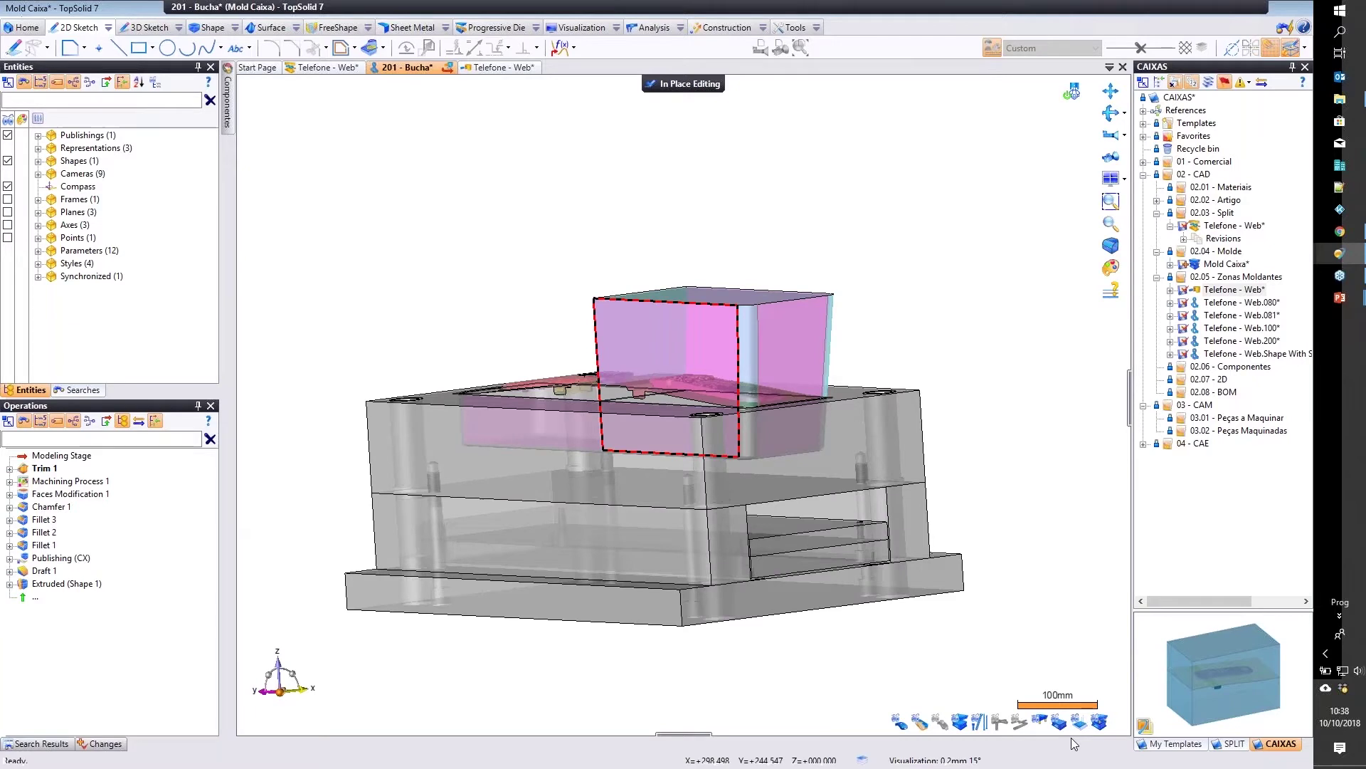
scroll(721, 376, "up", 3)
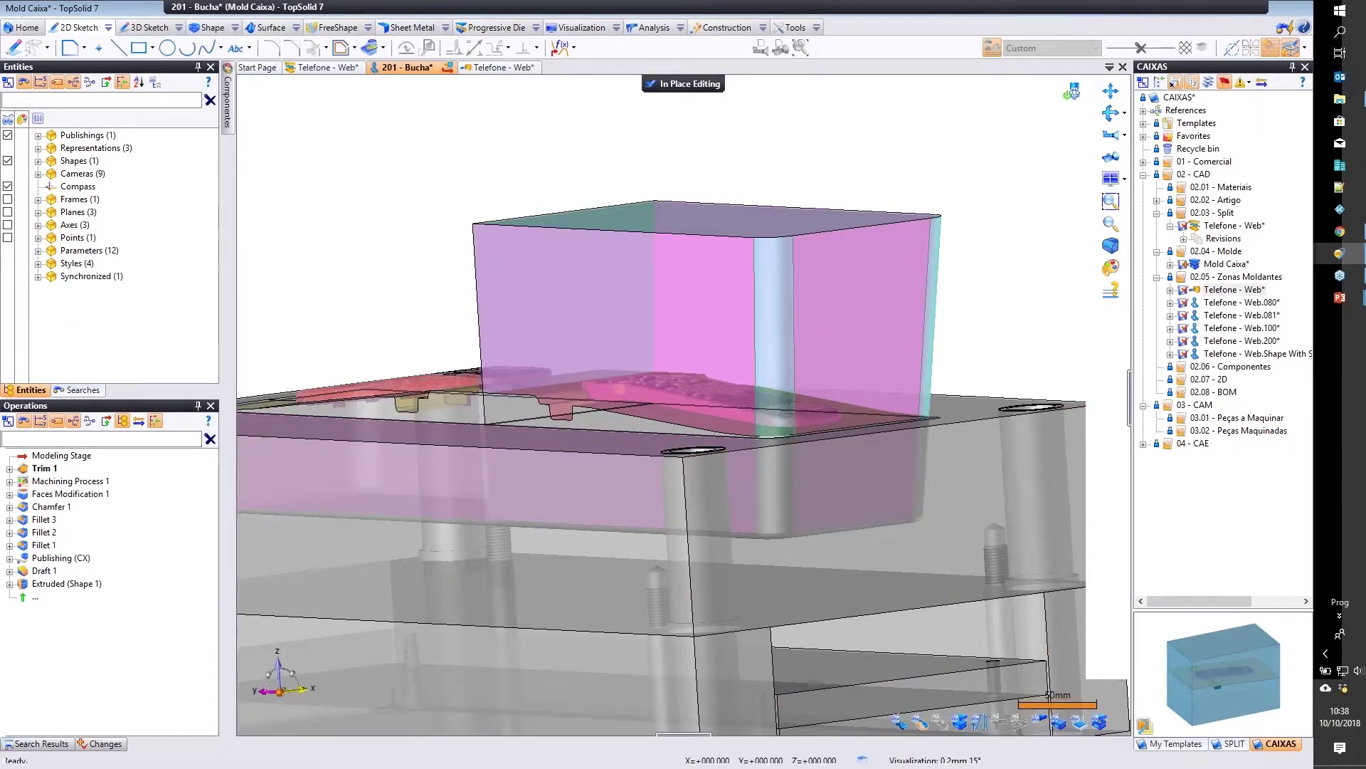
middle_click_drag(910, 366, 861, 381)
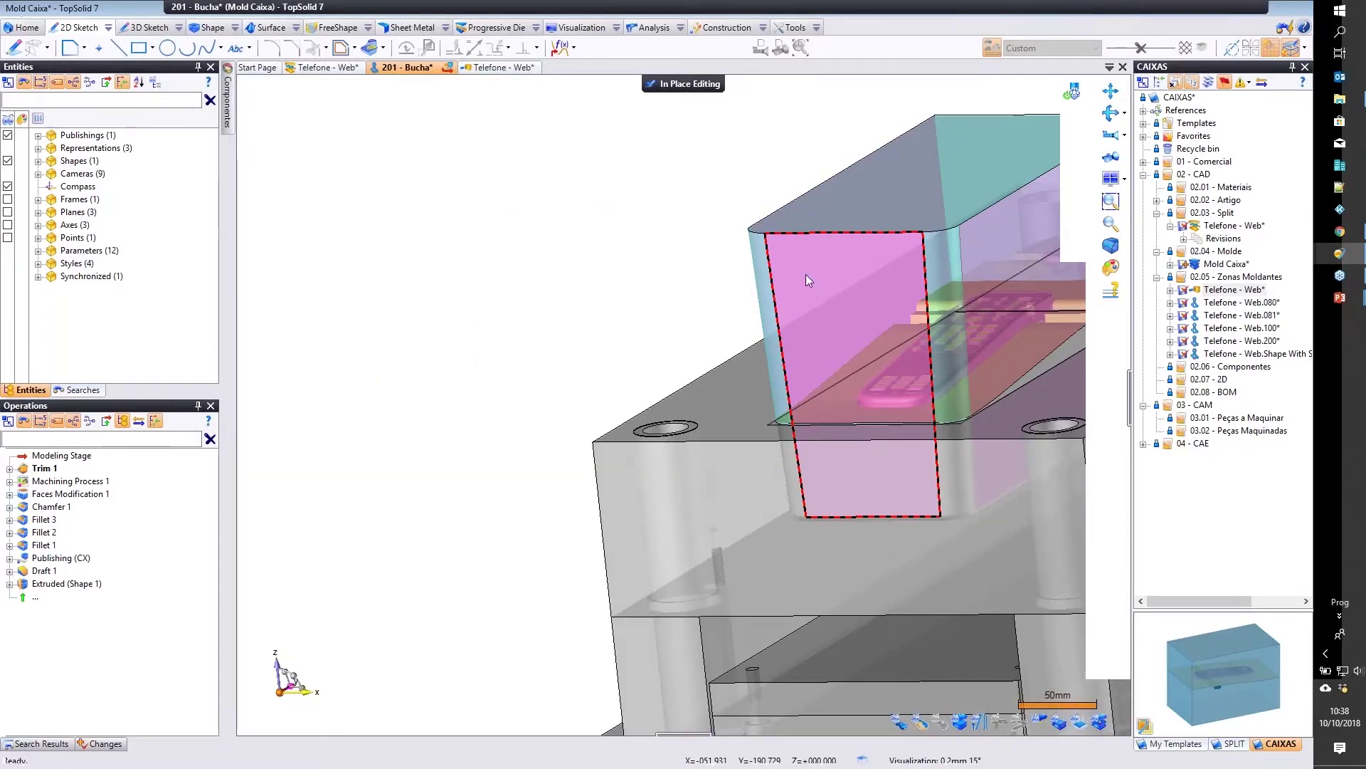
middle_click_drag(806, 275, 523, 336)
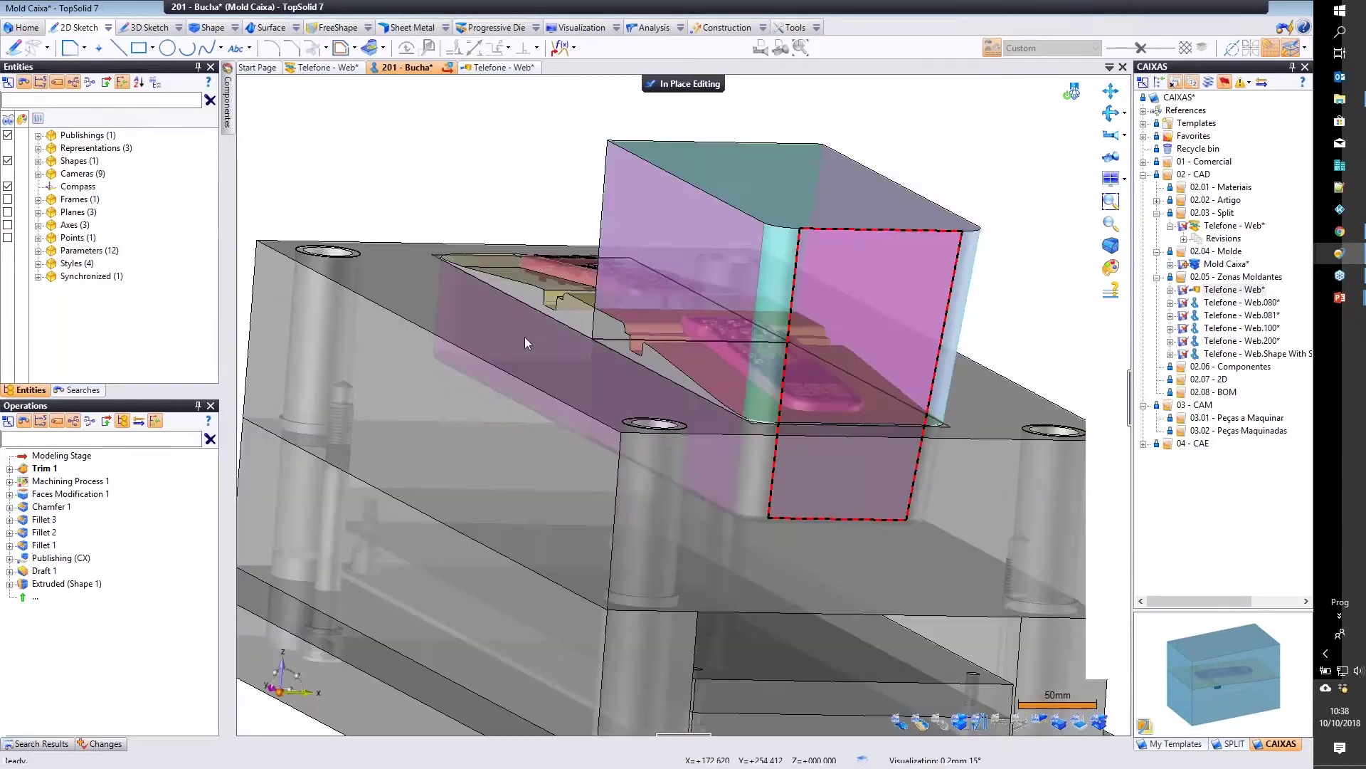
left_click(39, 468)
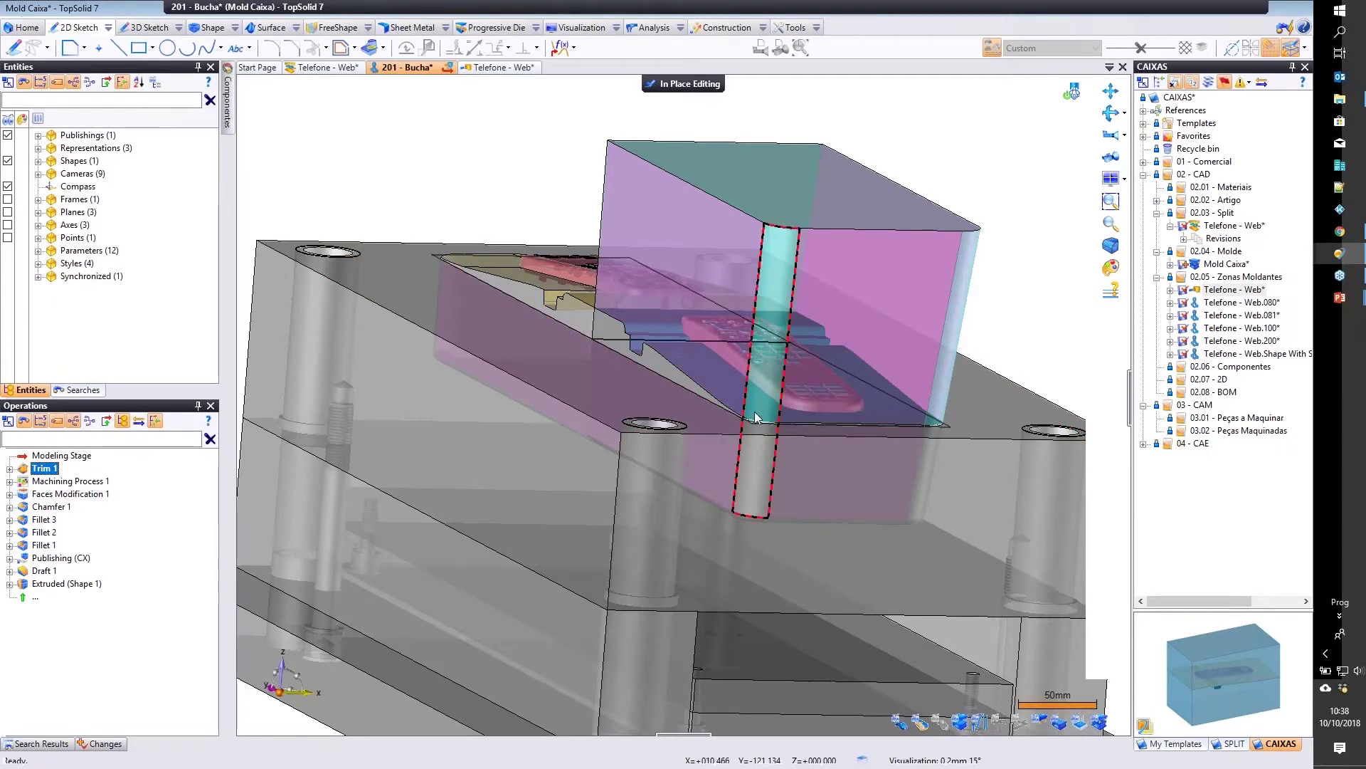
scroll(756, 418, "up", 3)
middle_click_drag(755, 418, 761, 278)
scroll(759, 313, "down", 3)
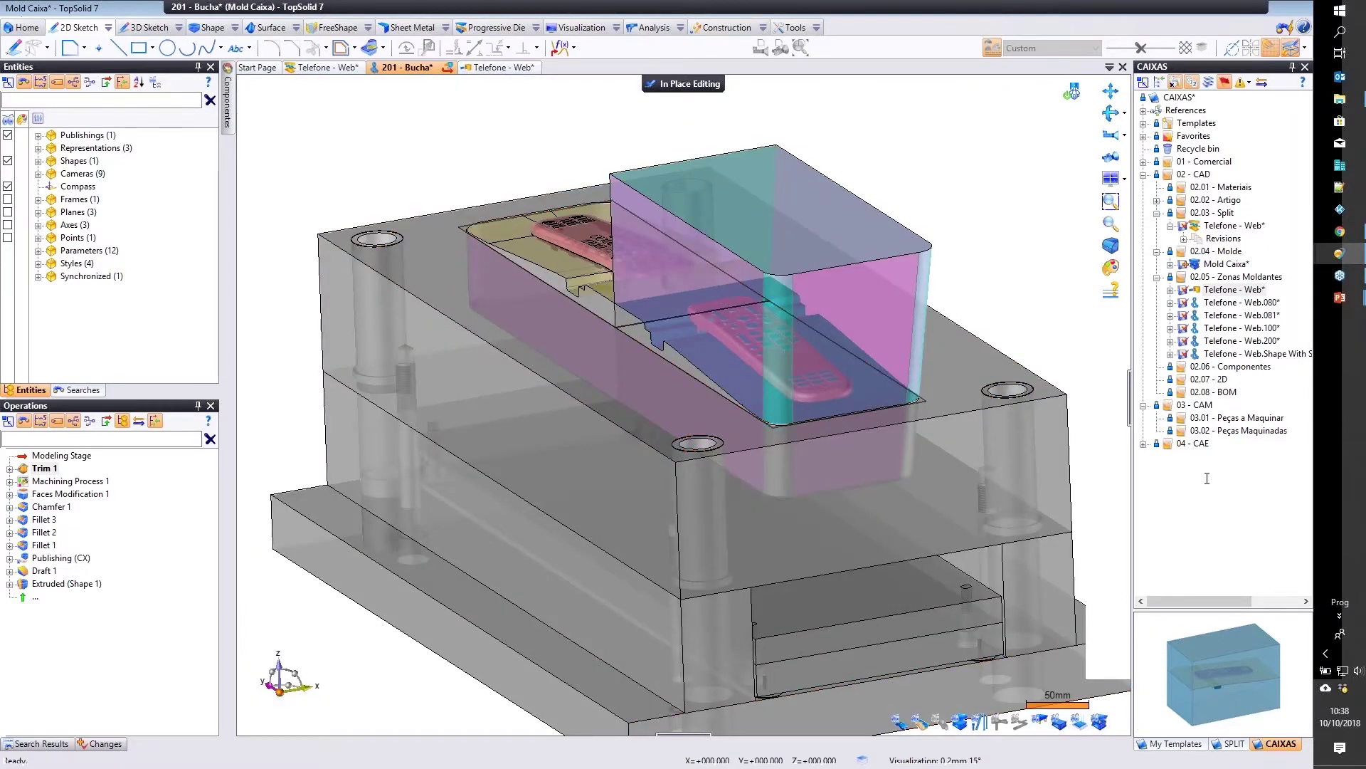
Expand the insert's representations and publishings and highlight the published CX shape in the model.
left_click(38, 148)
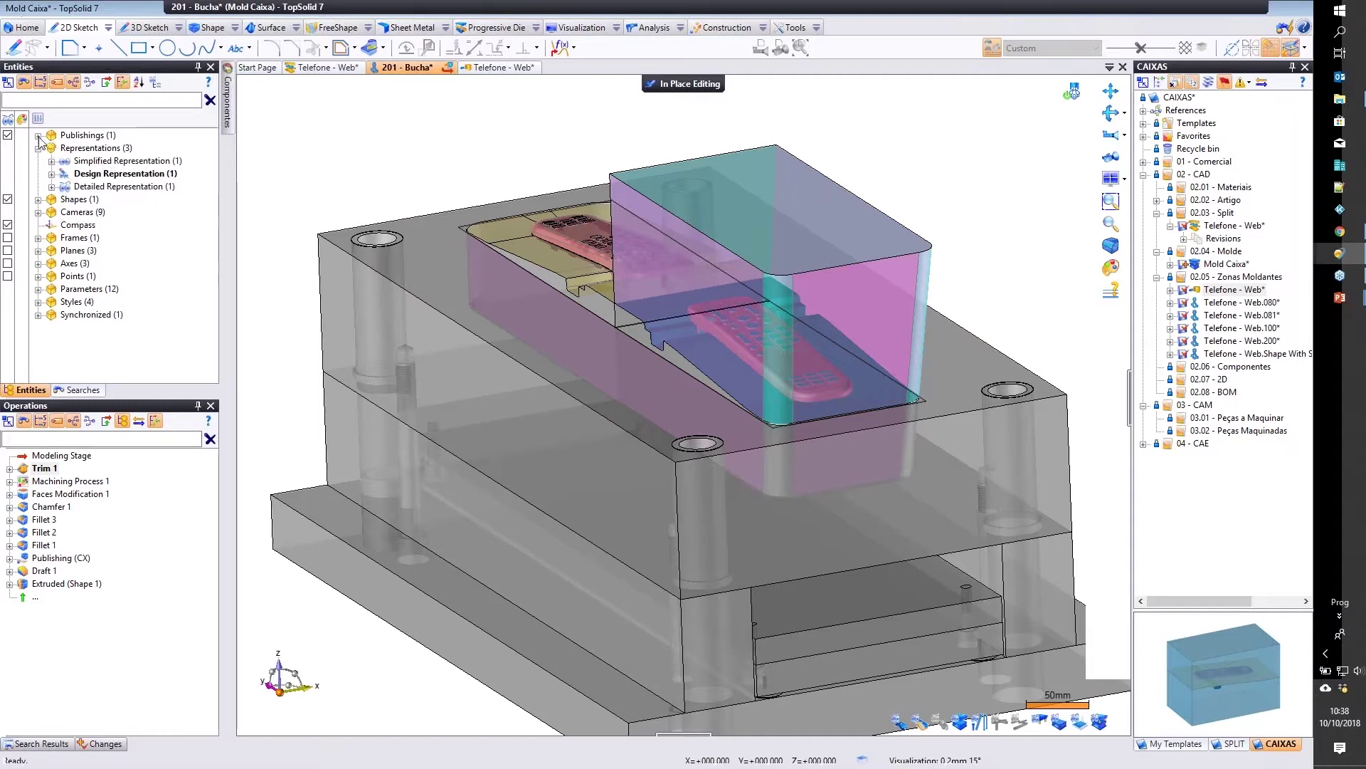
left_click(38, 136)
left_click(77, 150)
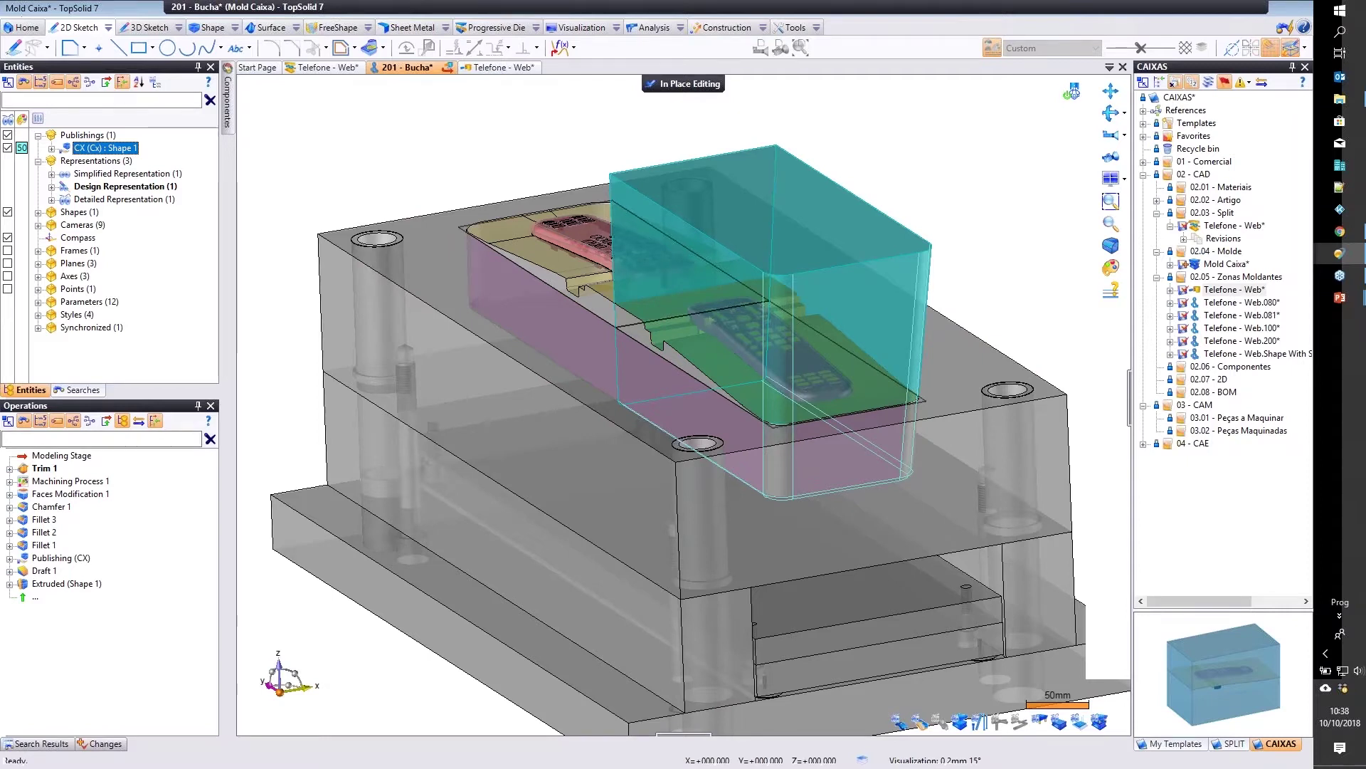
Roll the modeling stage back around the Publishing (CX) operation to inspect the published block, restore it after Trim 1, and leave in-place editing.
left_click(61, 455)
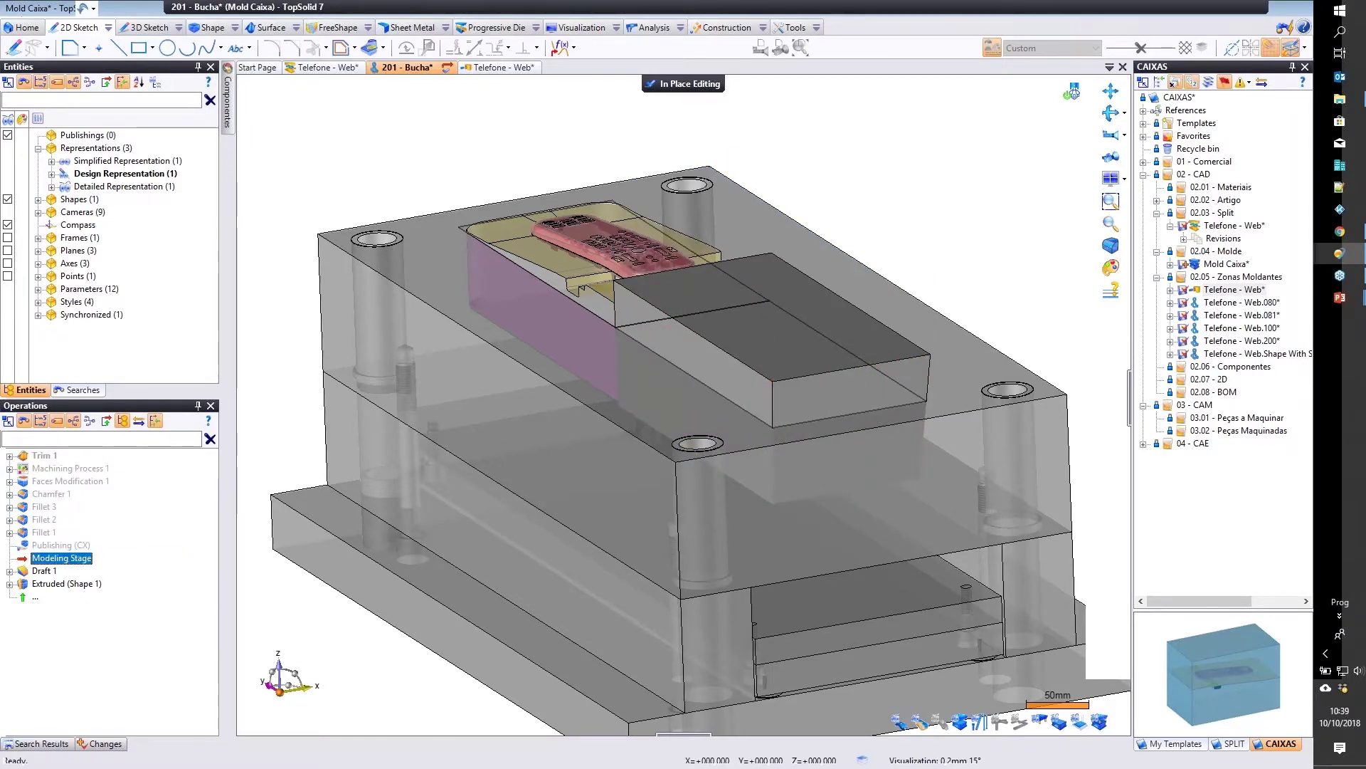
left_click_drag(8, 562, 21, 547)
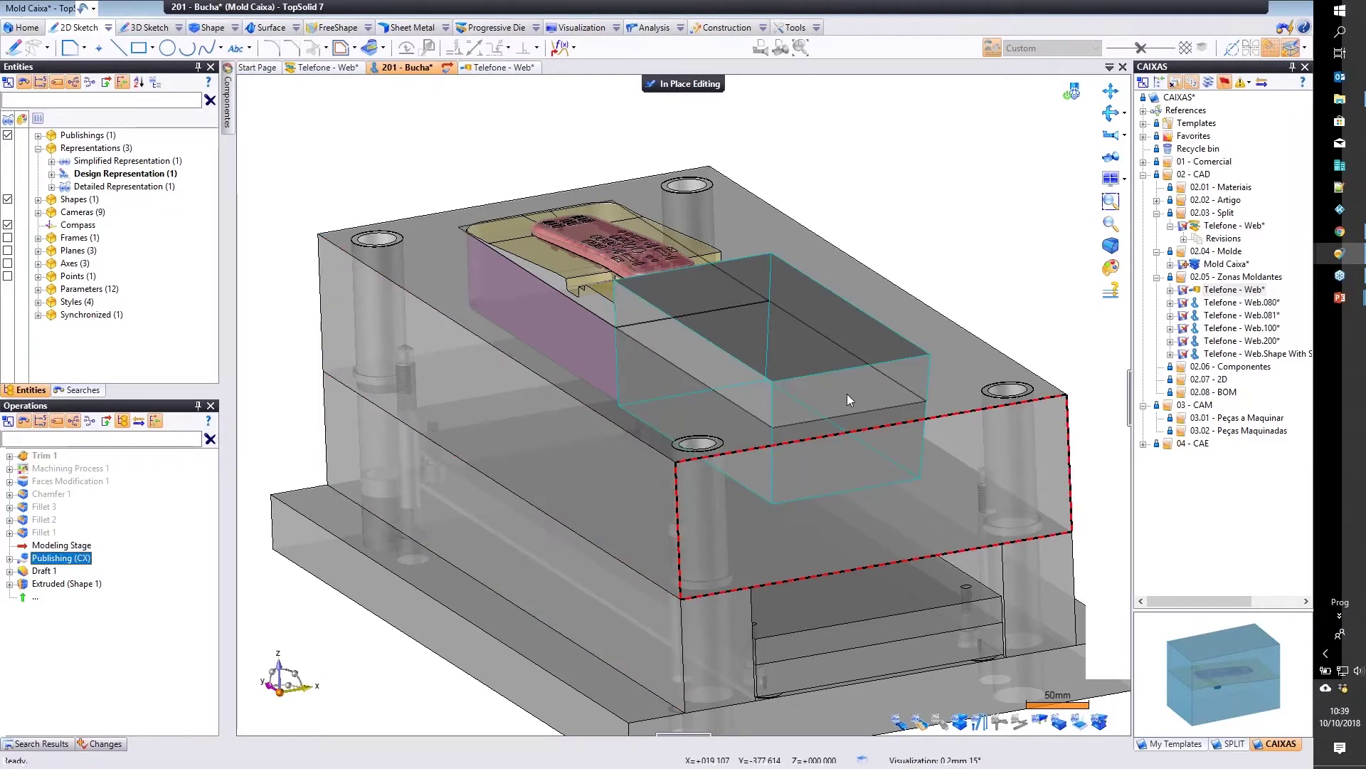
left_click(58, 546)
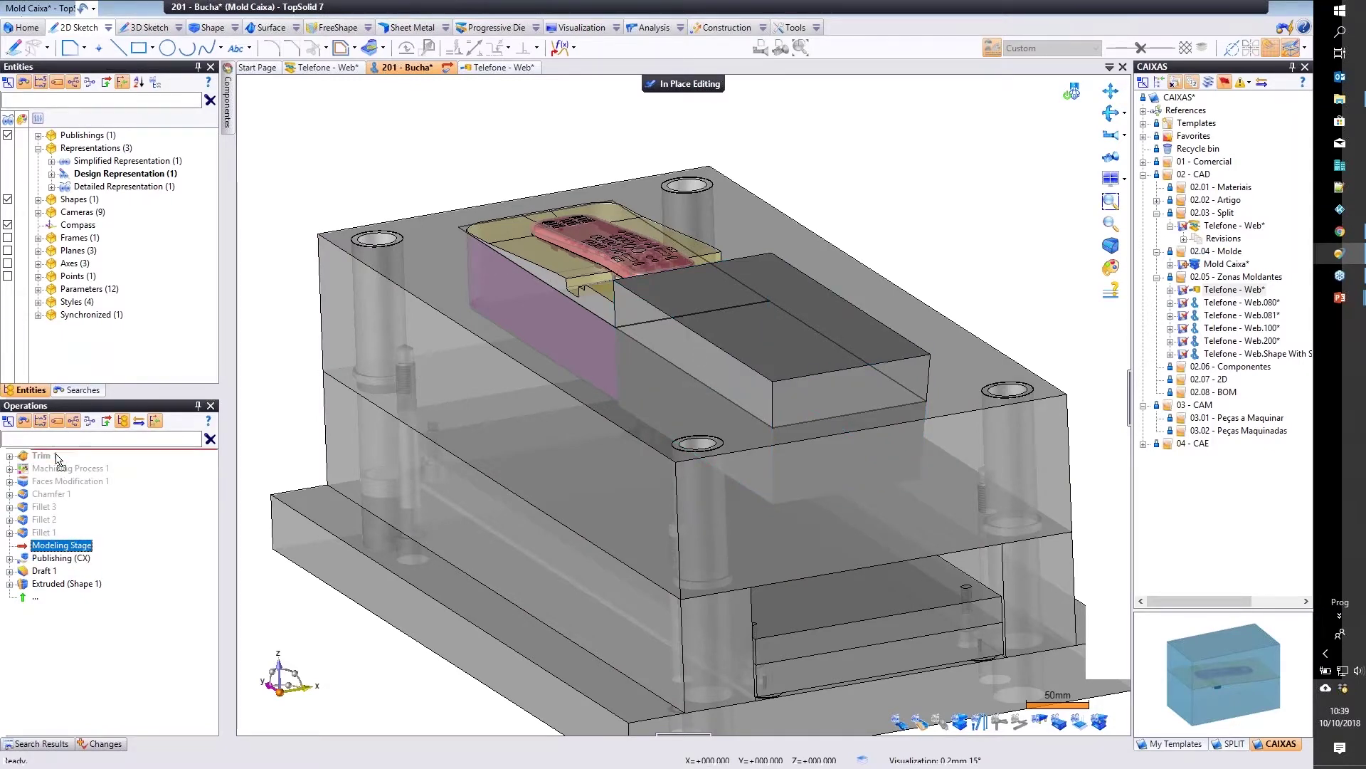
left_click_drag(58, 459, 59, 455)
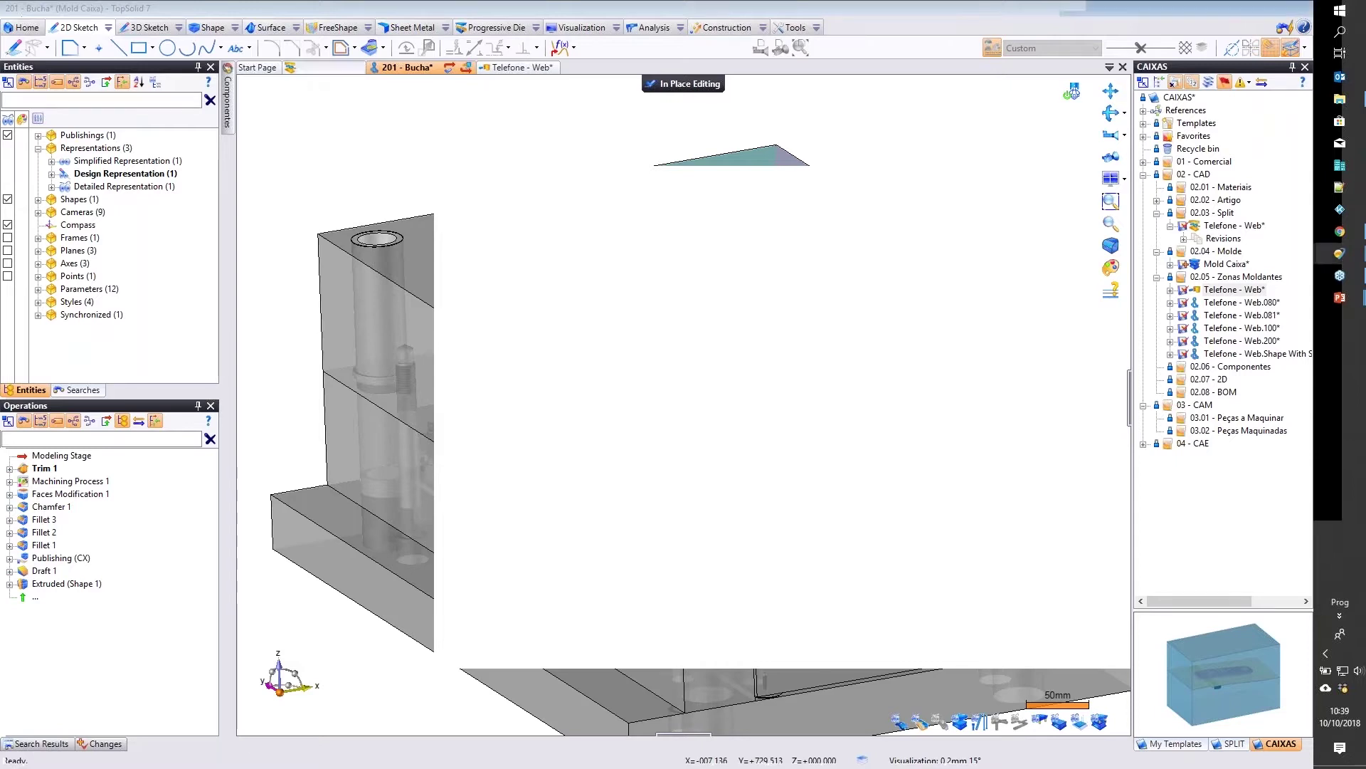
left_click(646, 86)
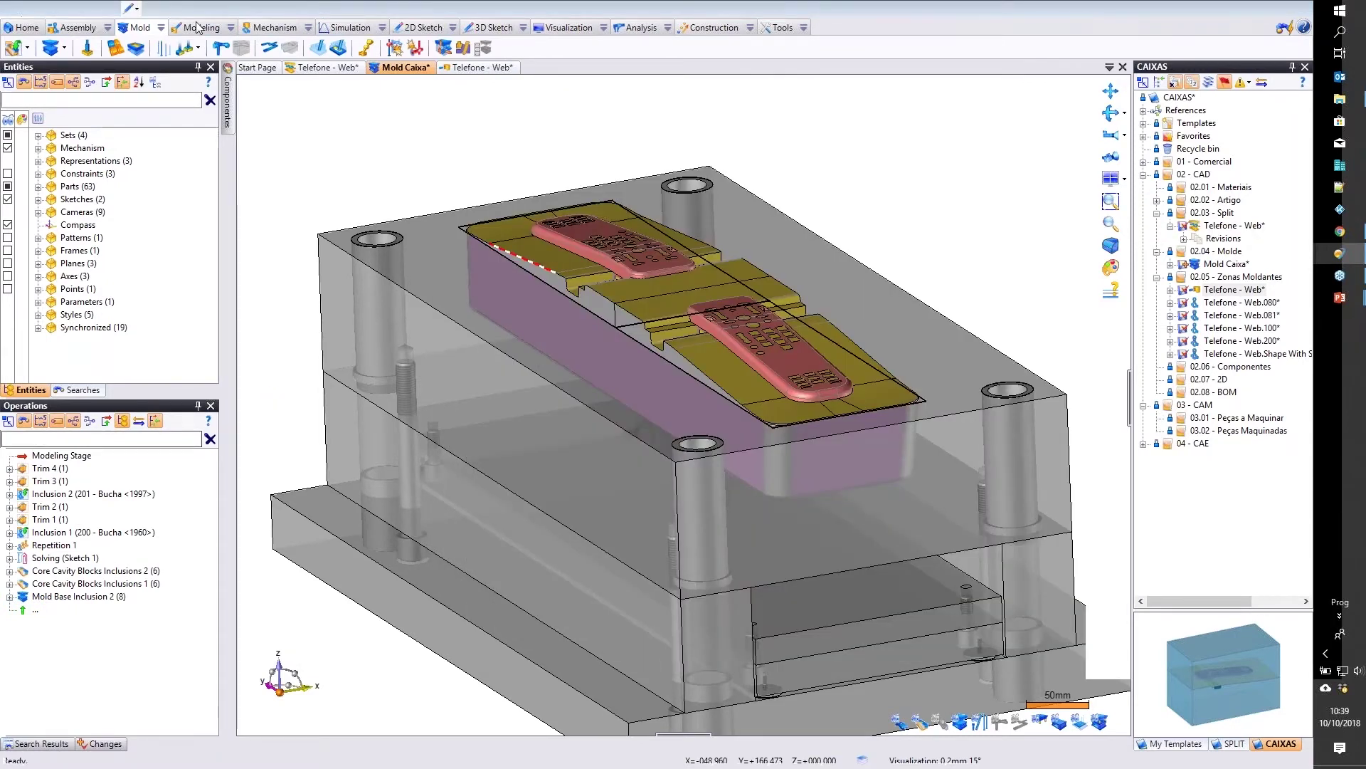
left_click(229, 28)
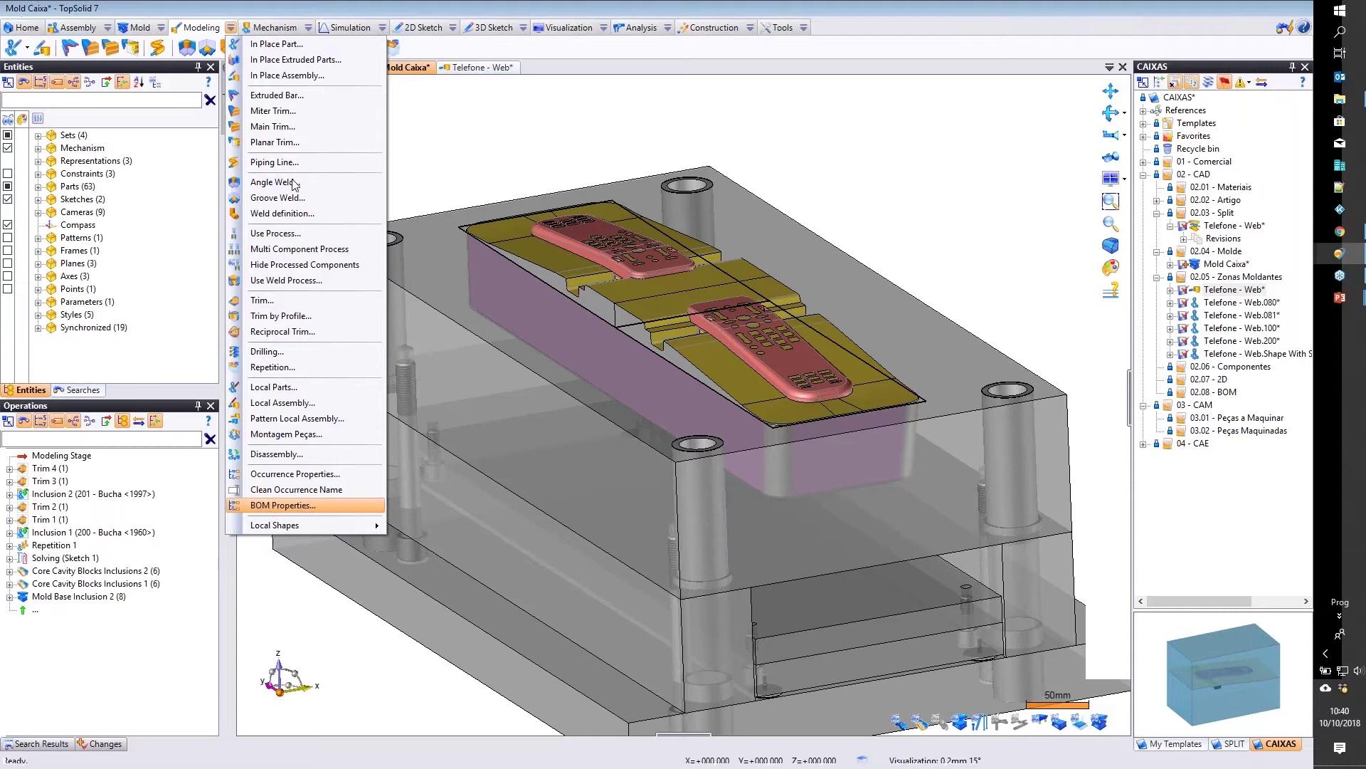
key("Return")
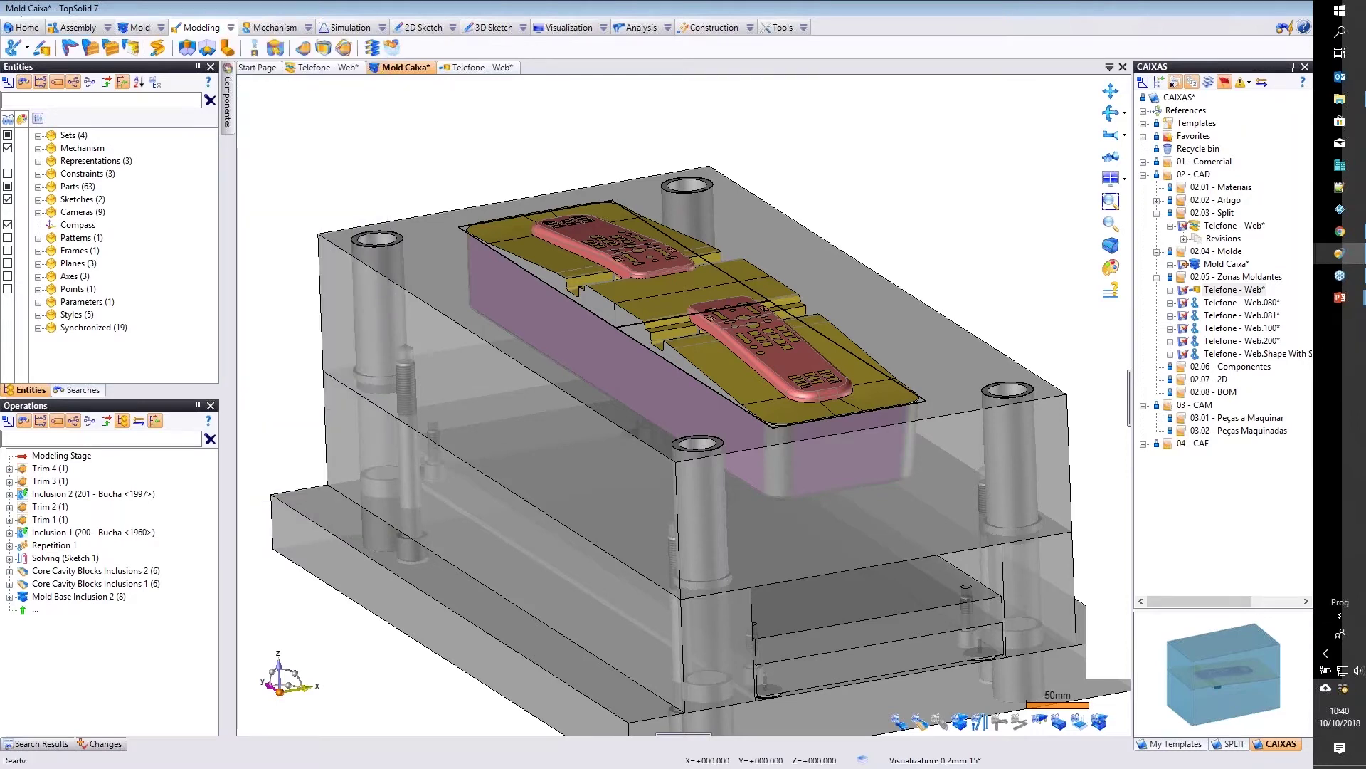
key("Escape")
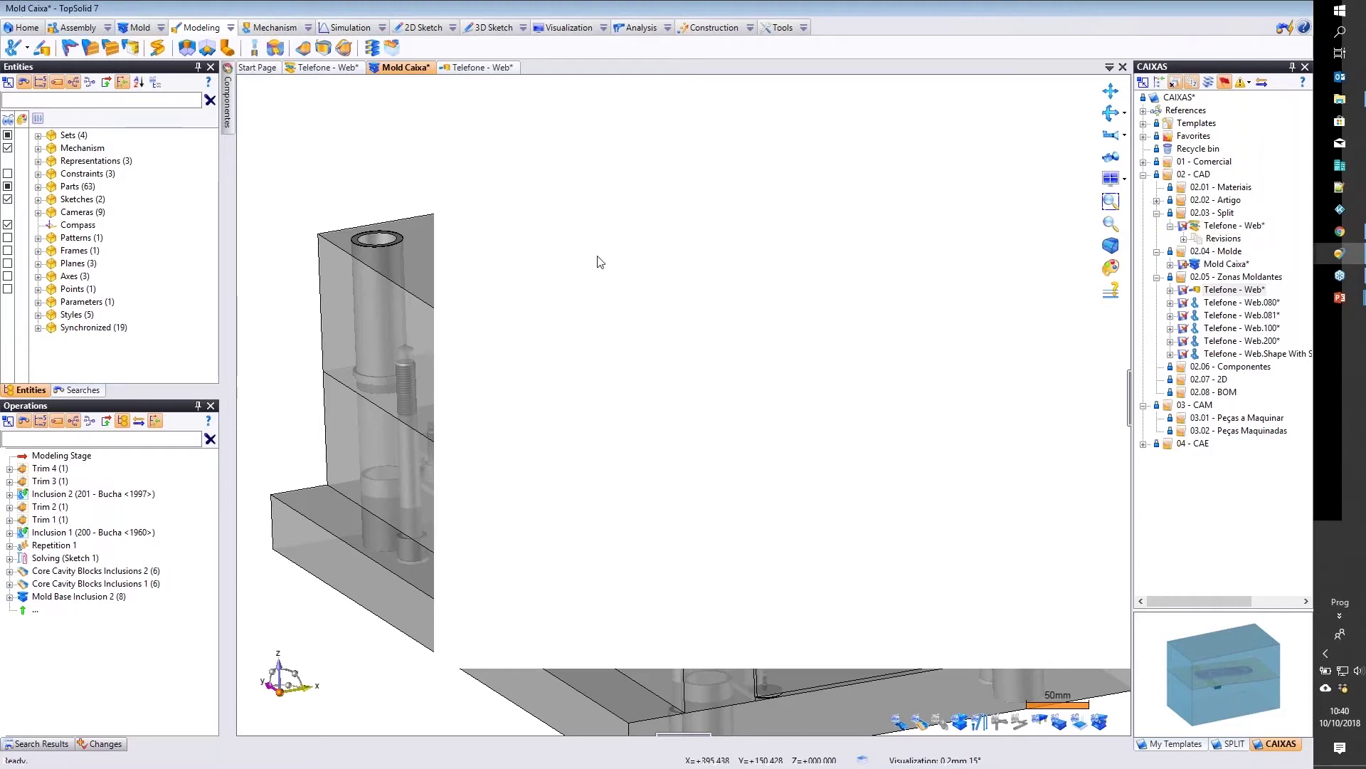
mouse_move(1157, 209)
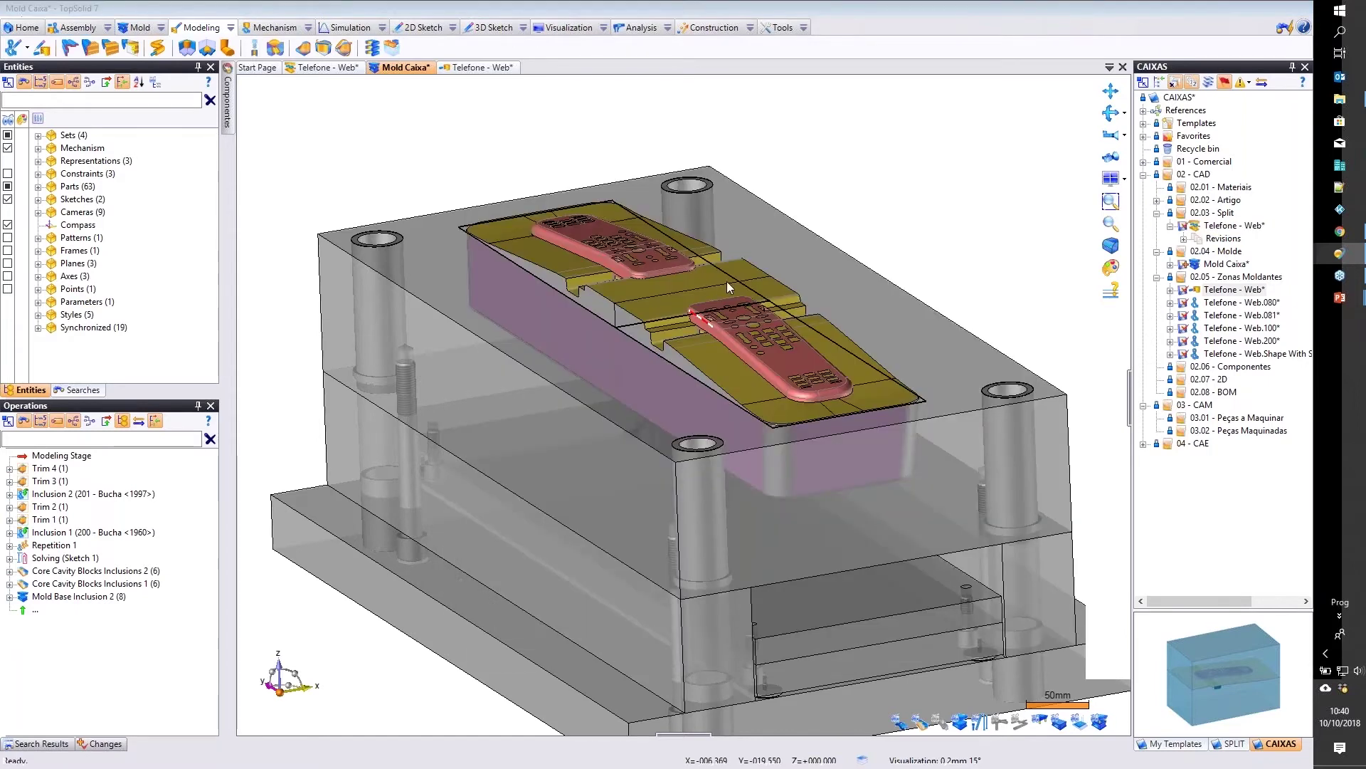
Show the publishings of the 201 - Bucha insert in the mold assembly.
scroll(729, 281, "up", 2)
right_click(736, 275)
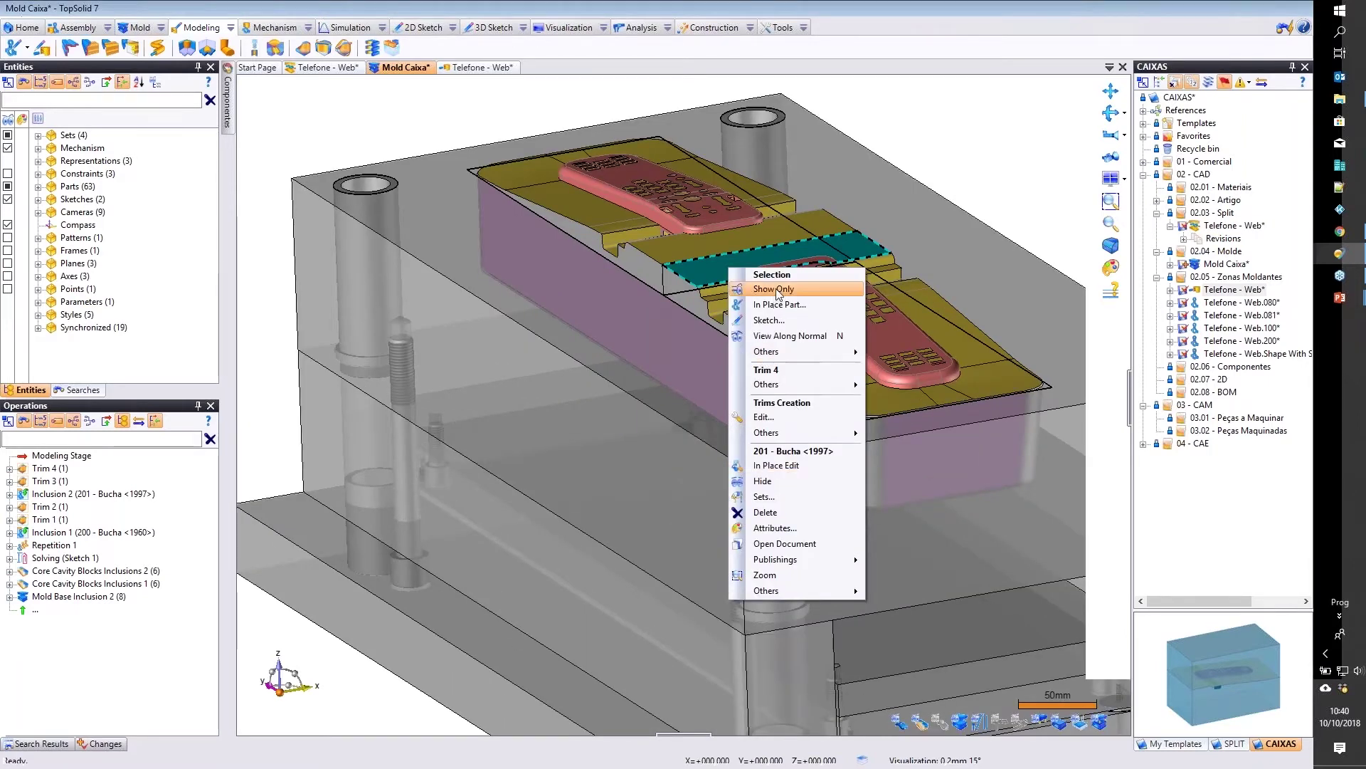
mouse_move(813, 562)
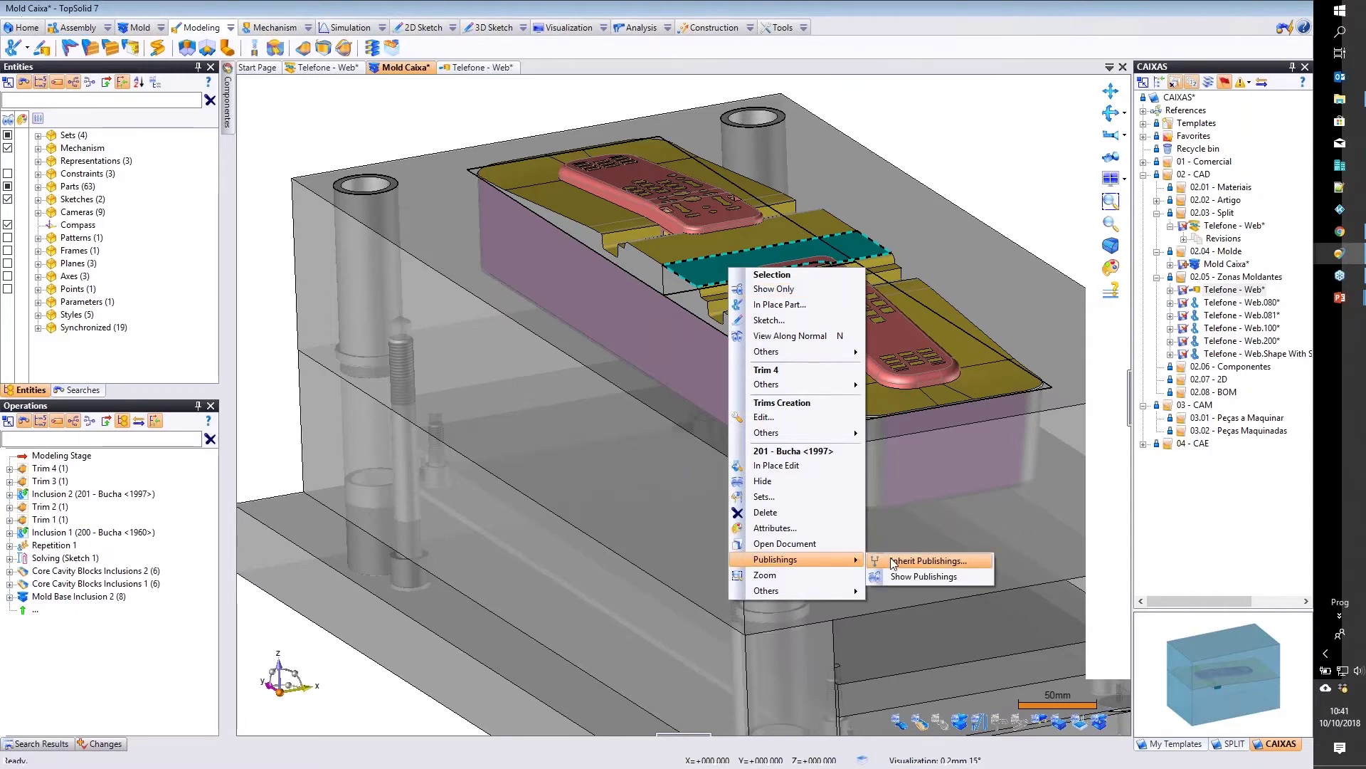
left_click(894, 563)
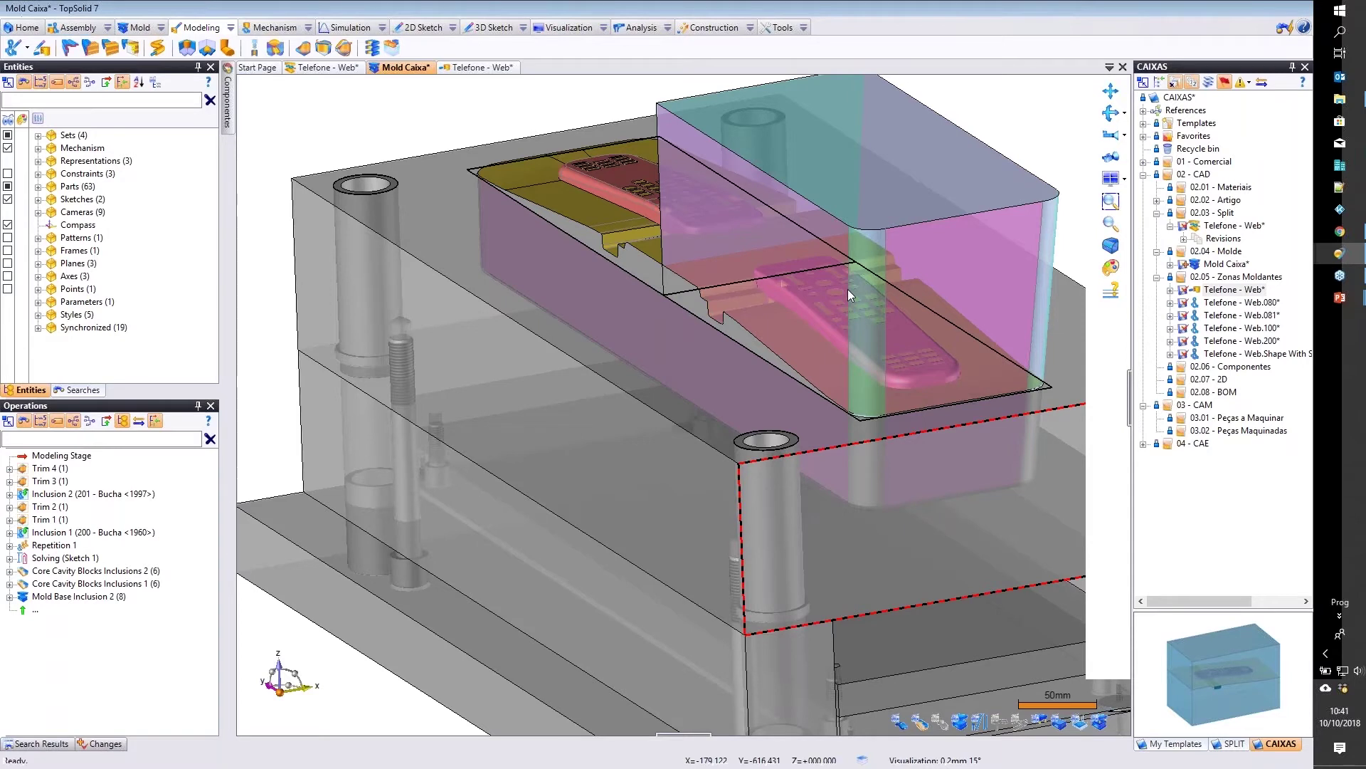
Start in-place editing of the 201 - Bucha insert from its displayed published block.
scroll(847, 289, "down", 5)
middle_click_drag(848, 289, 578, 412)
scroll(856, 312, "up", 5)
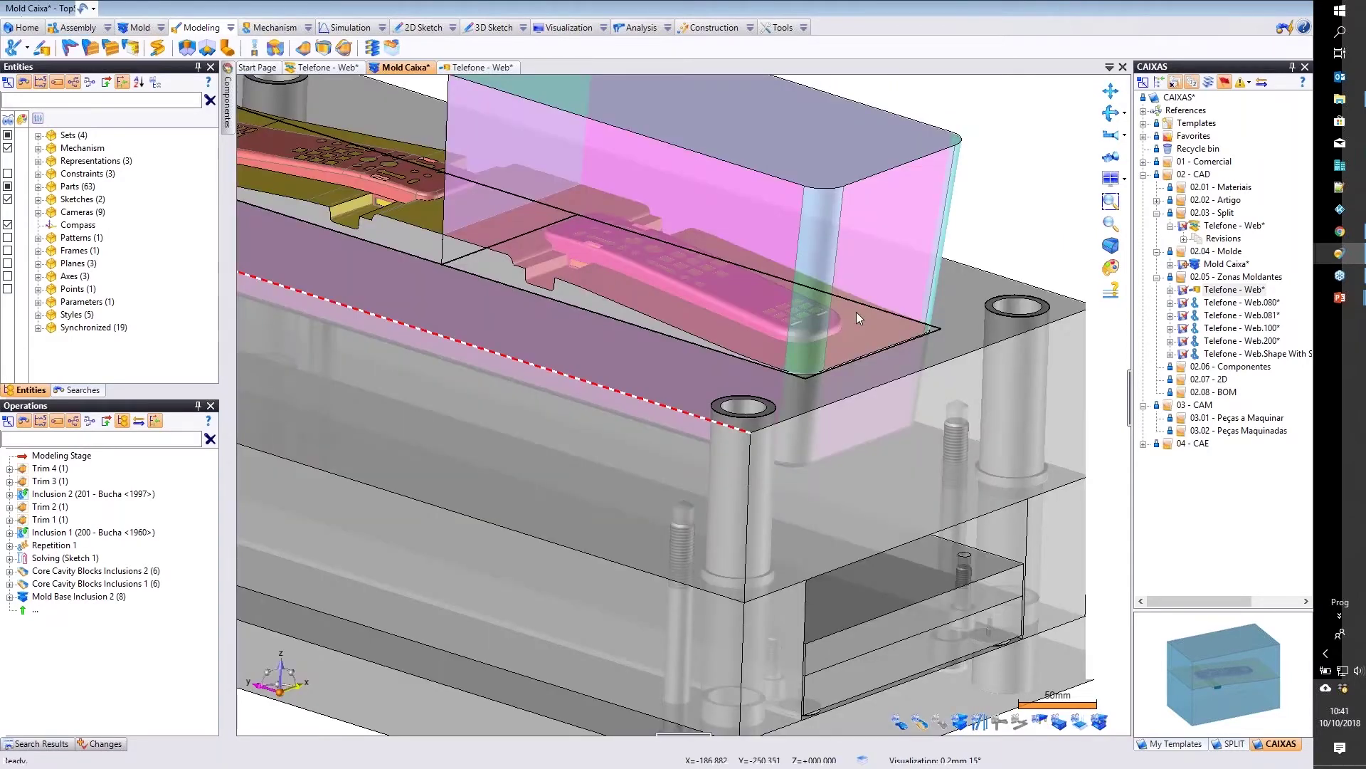
double_click(852, 146)
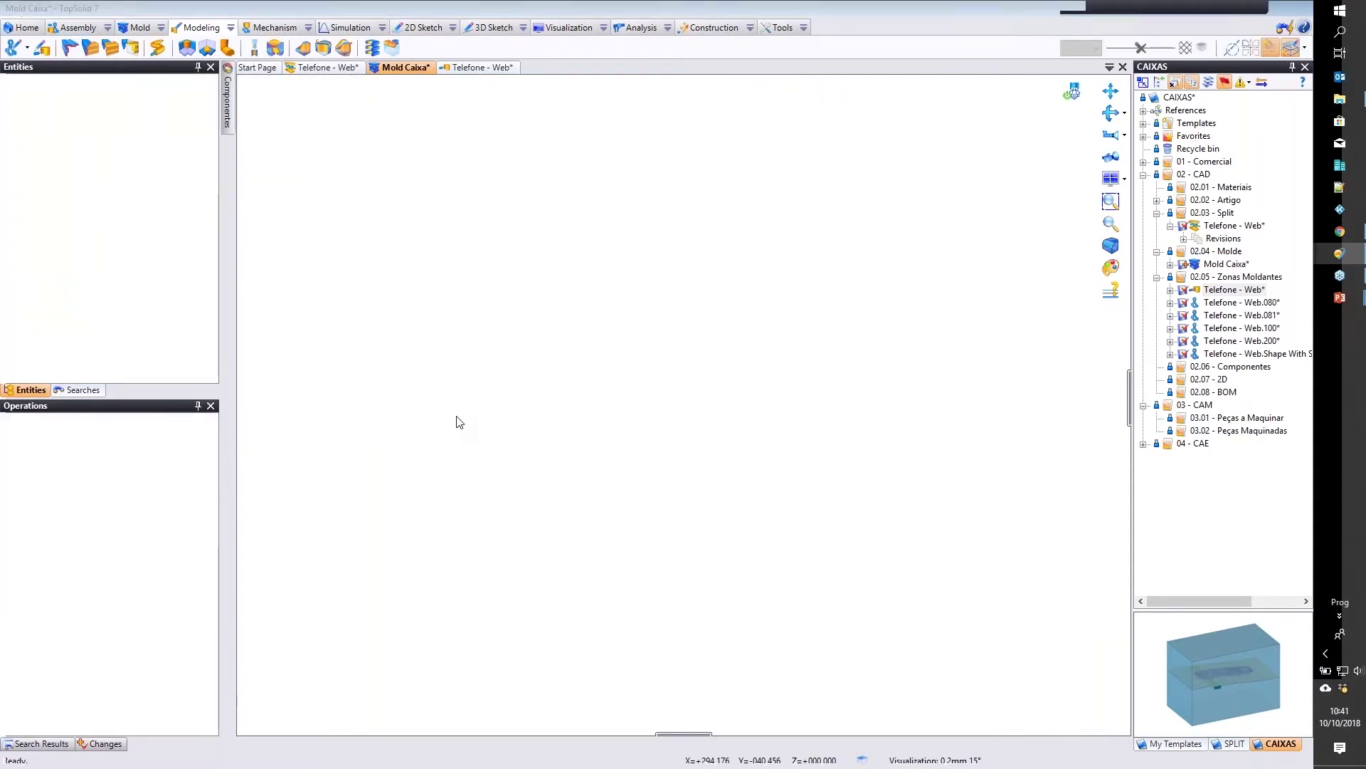
Shift the upper face of the published CX block by about -142.5 mm with a Faces Modification.
left_click(207, 31)
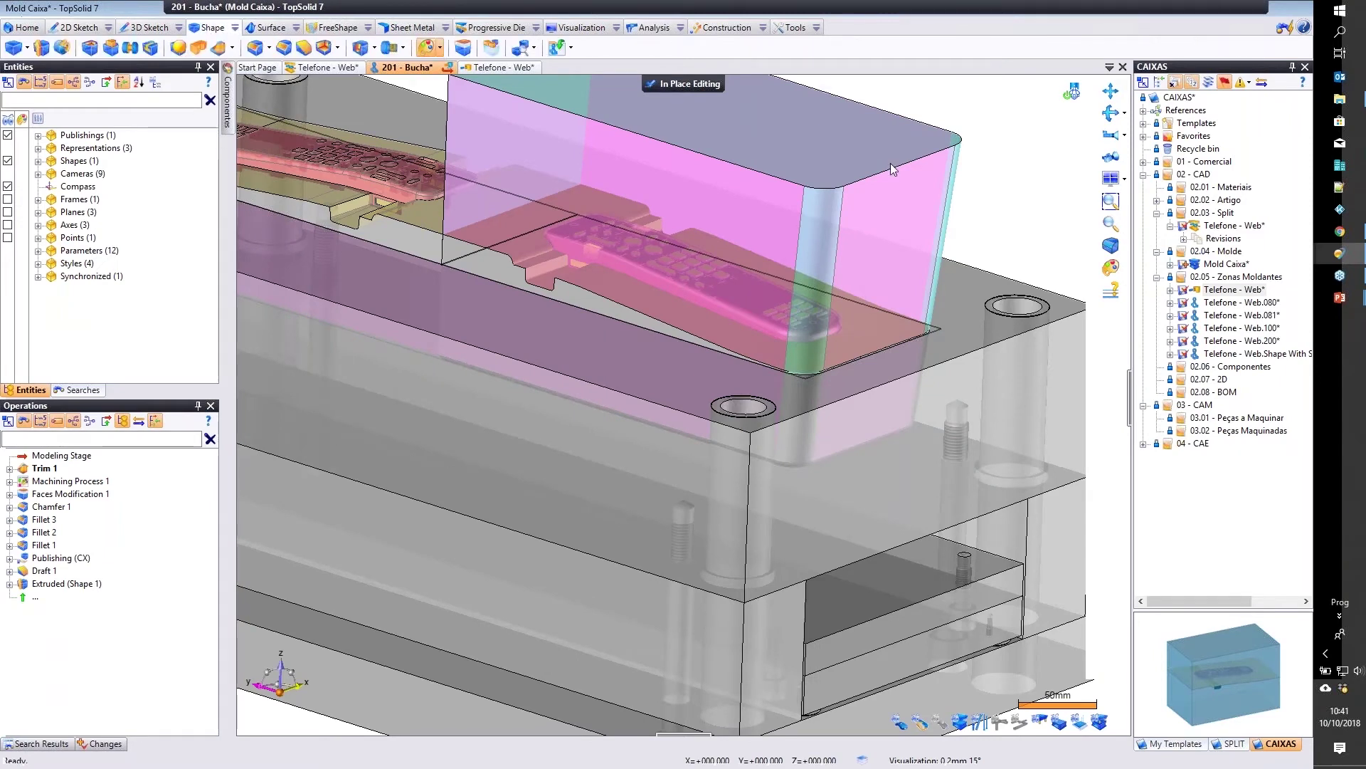
left_click(869, 143)
scroll(745, 152, "down", 3)
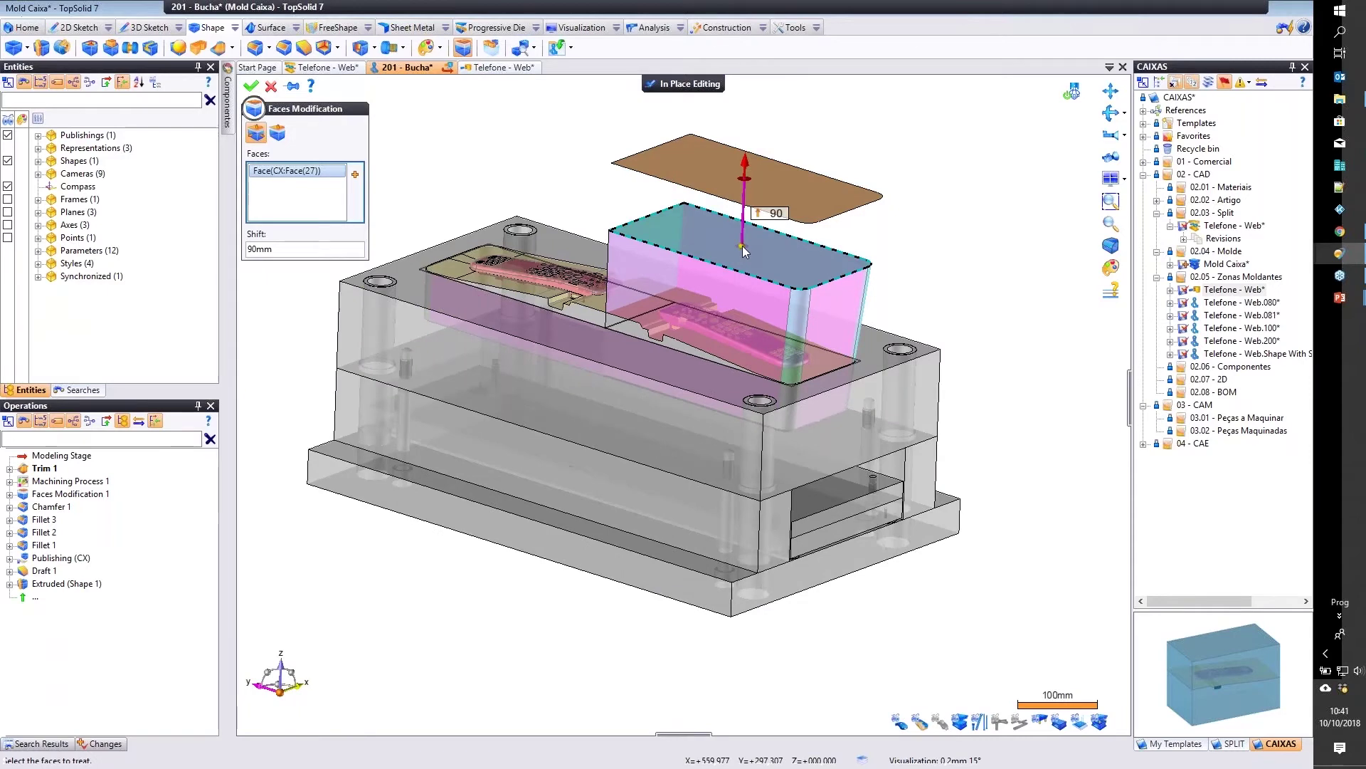
left_click_drag(743, 173, 739, 369)
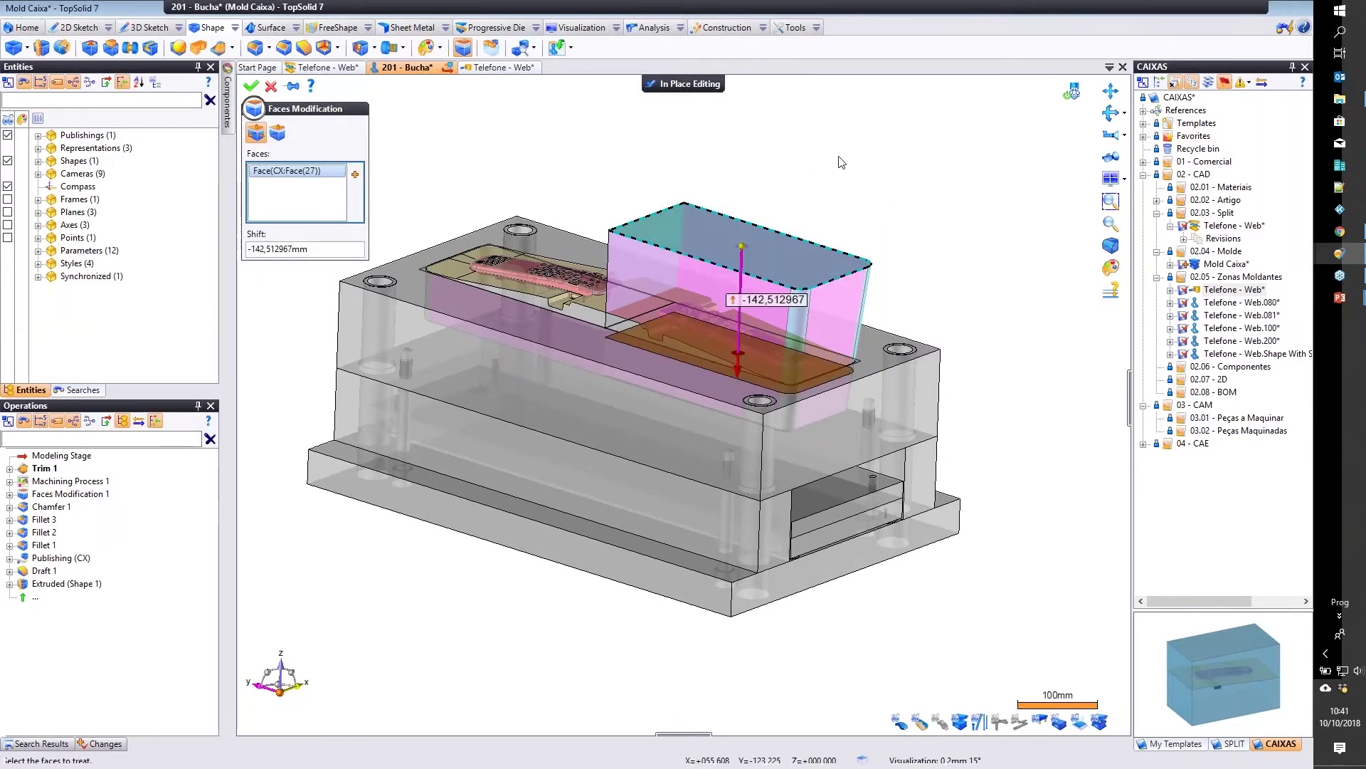
right_click(826, 152)
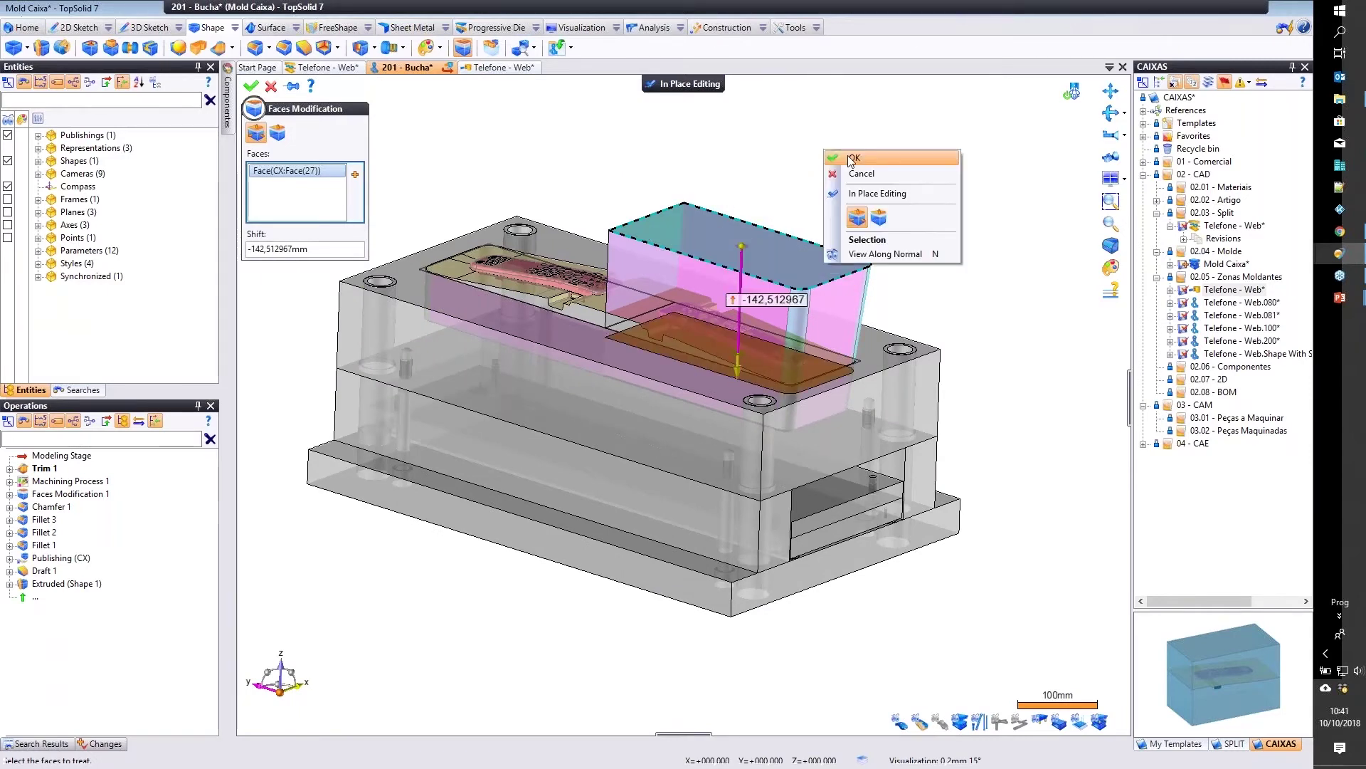
left_click(852, 158)
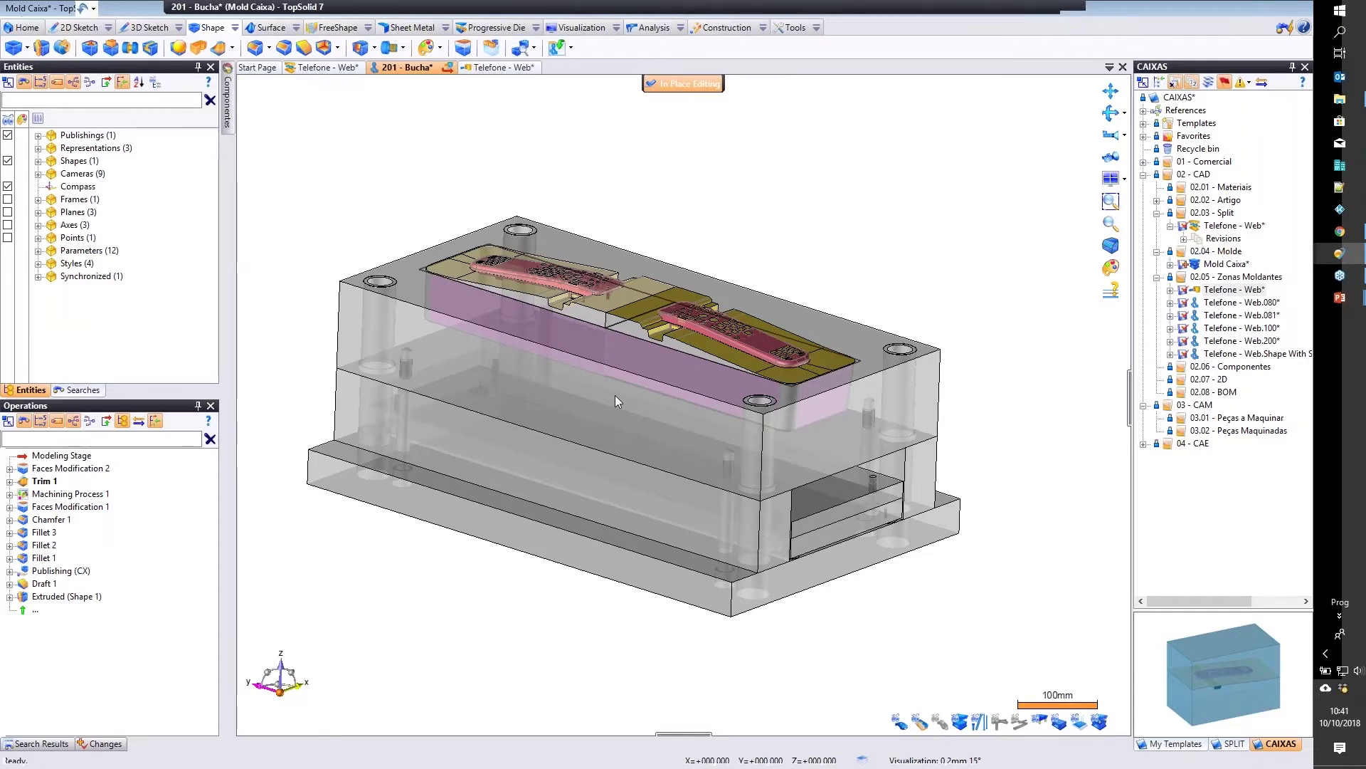
Leave in-place editing and hide the 201 - Bucha insert to examine its pocket in the mold plate.
key("Escape")
middle_click_drag(659, 377, 685, 310)
right_click(685, 310)
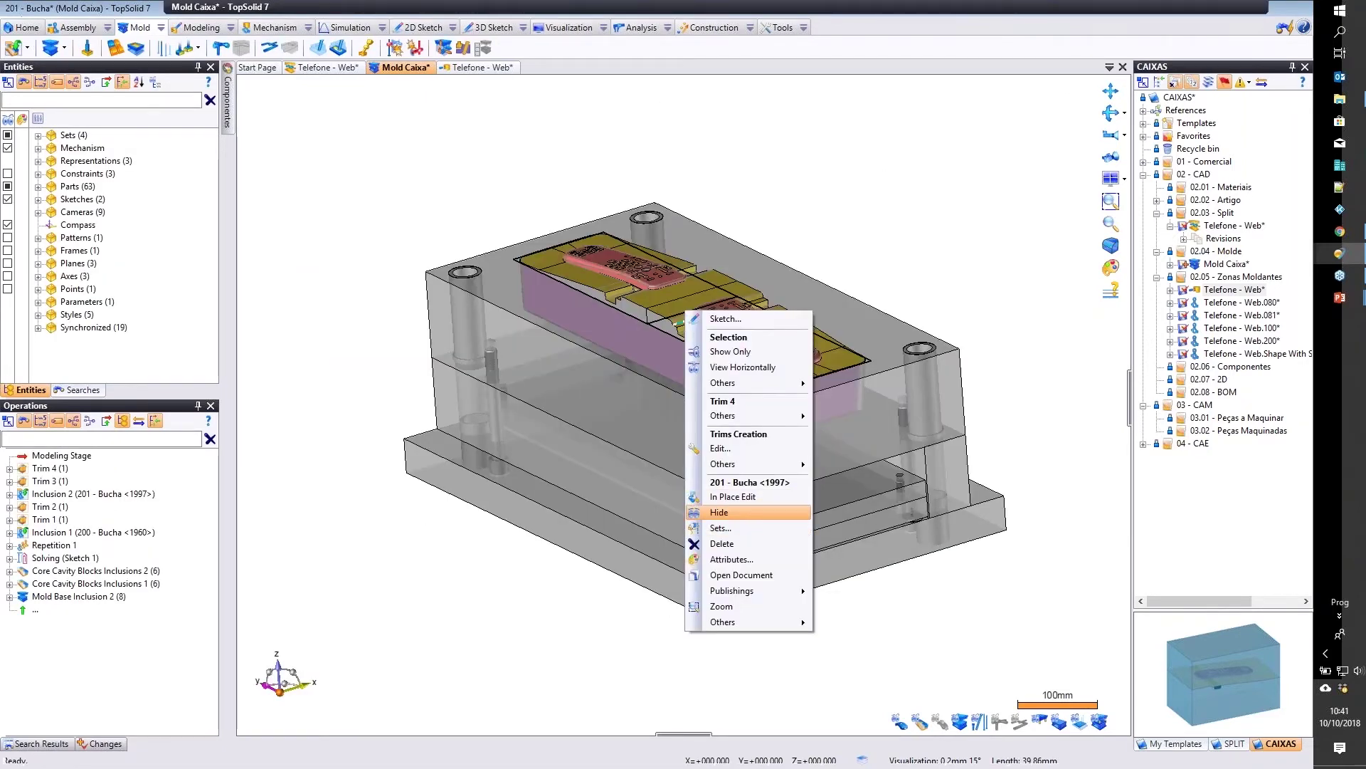
left_click(720, 513)
middle_click_drag(720, 499, 720, 555)
scroll(705, 341, "up", 4)
mouse_move(704, 340)
middle_mouse_down()
mouse_move(686, 296)
mouse_move(710, 296)
mouse_move(714, 328)
middle_mouse_up()
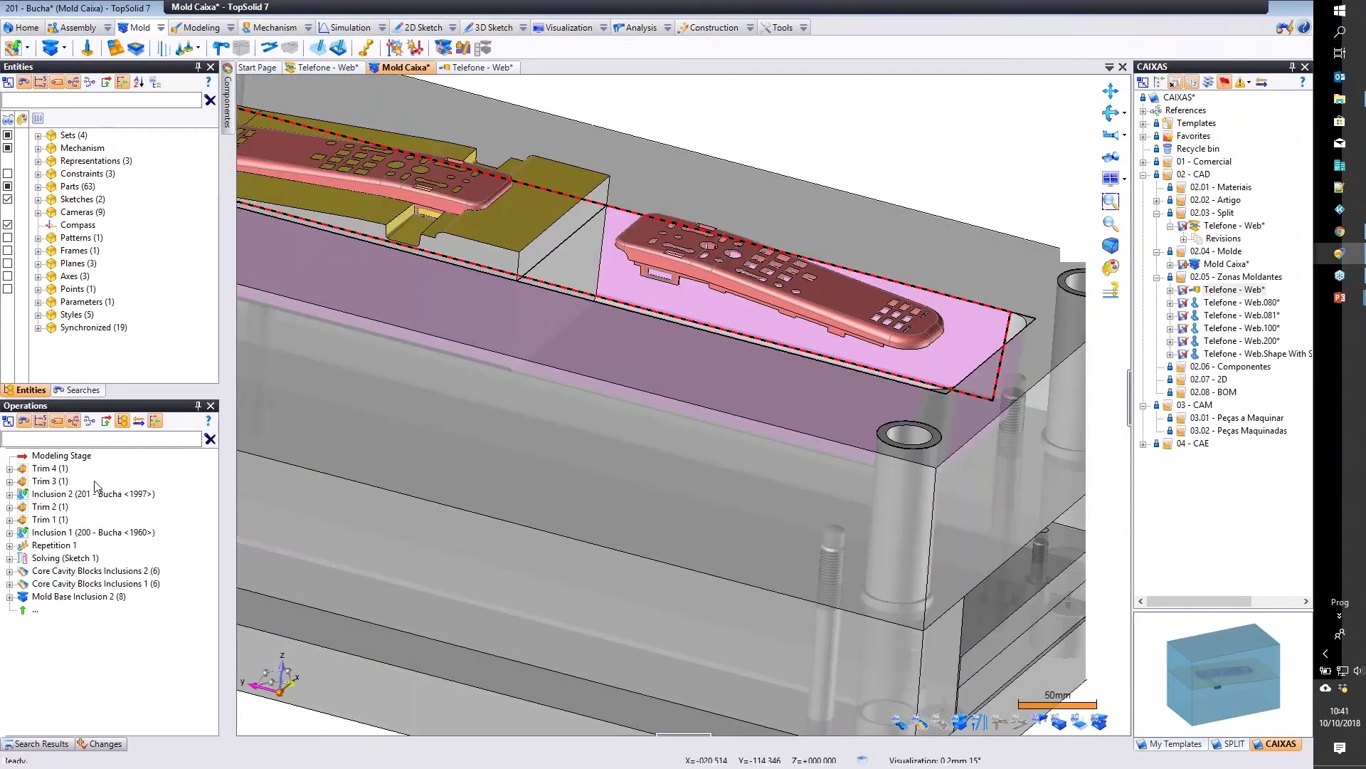
Delete the Trim 4 operation from the mold assembly.
left_click(54, 470)
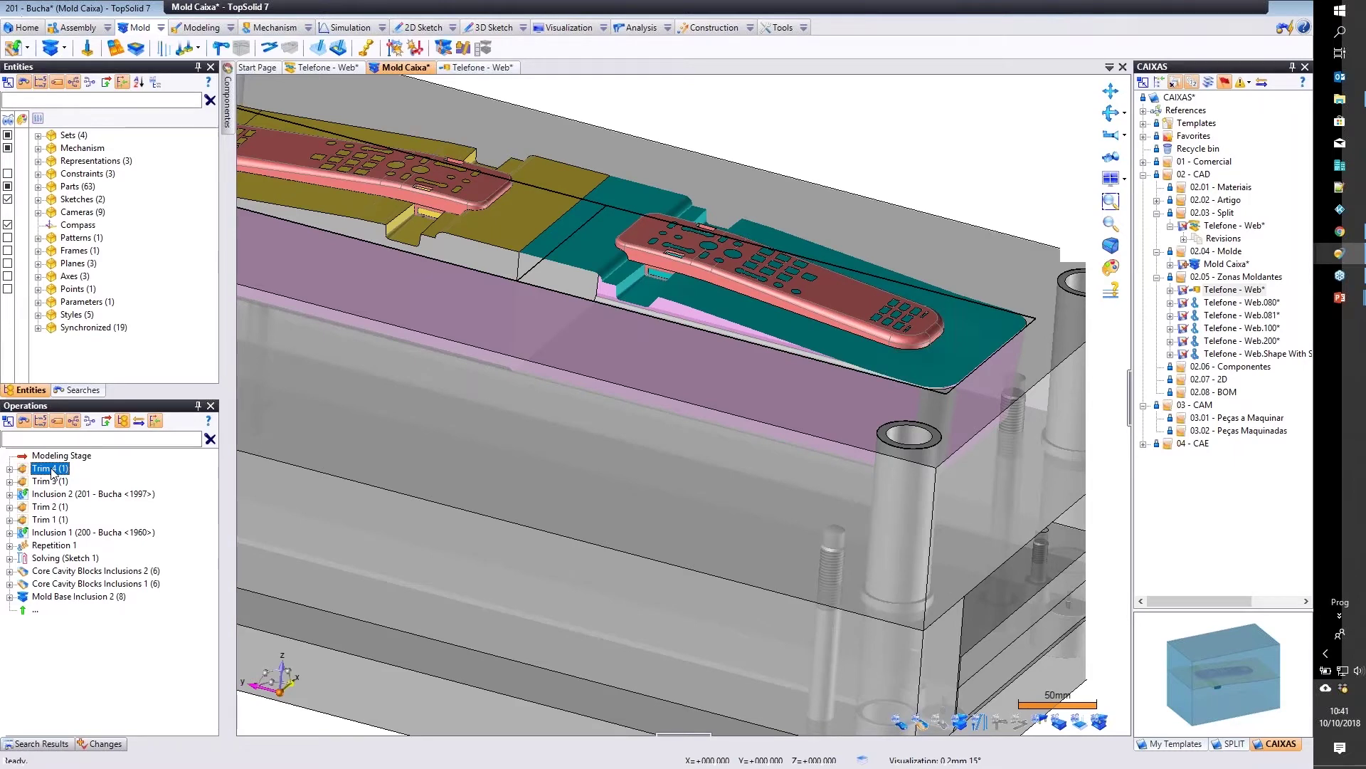
right_click(54, 472)
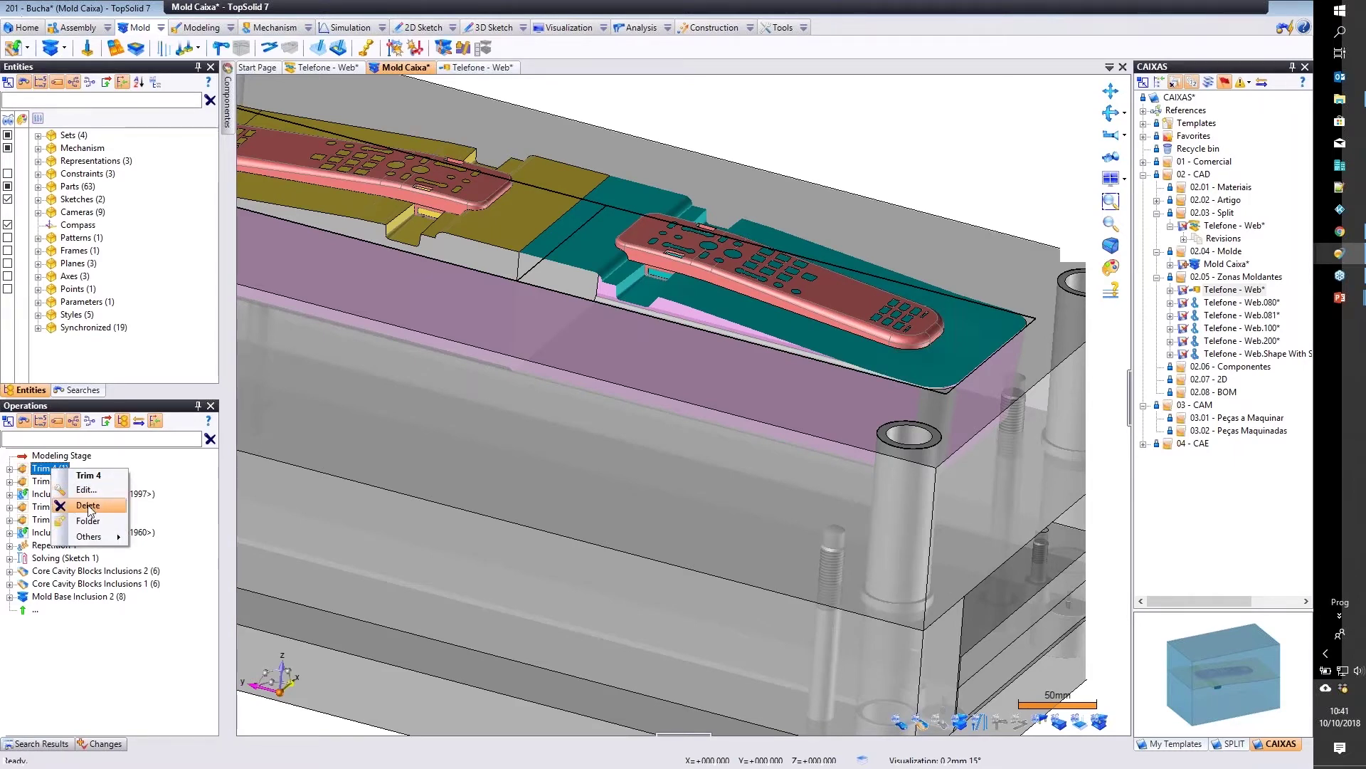
left_click(88, 506)
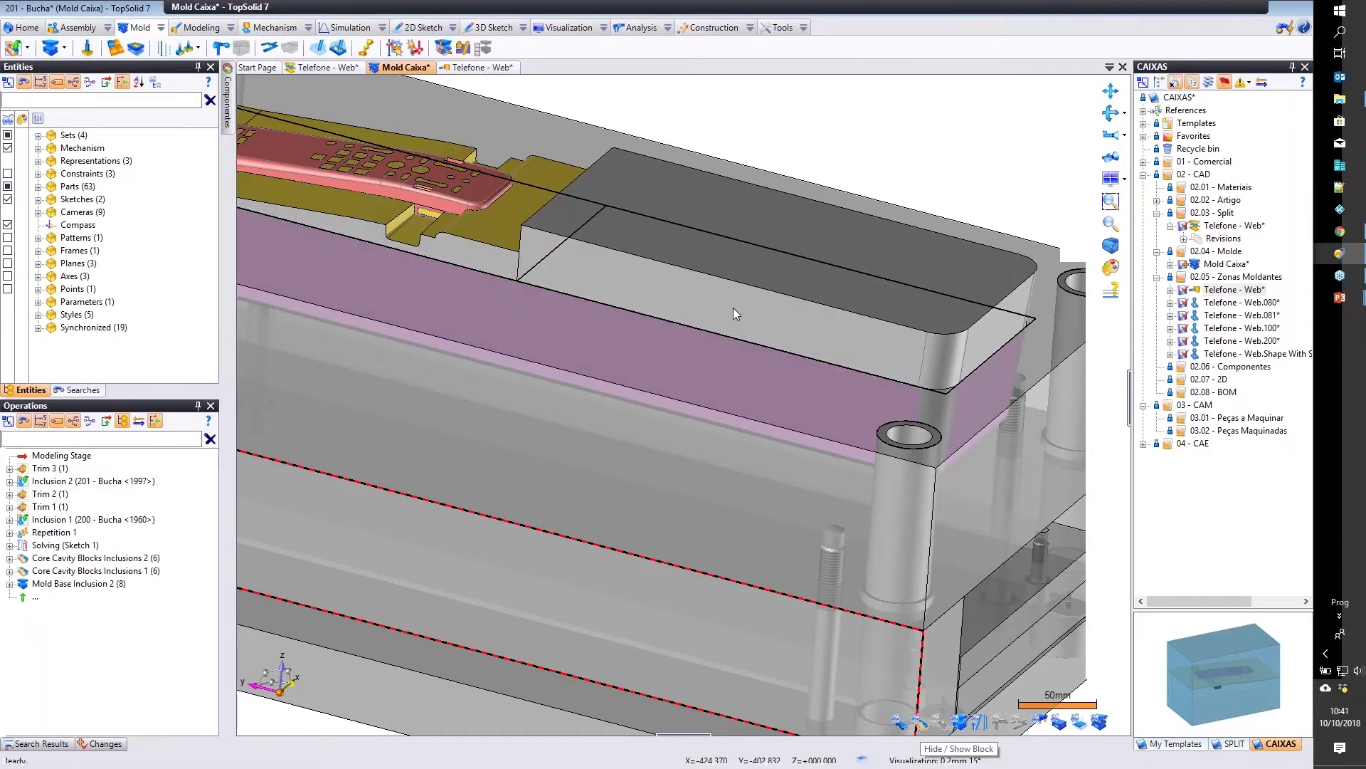
Show the publishings of the 201 - Bucha insert and examine the corner of its block in the plate pocket.
left_click(681, 314)
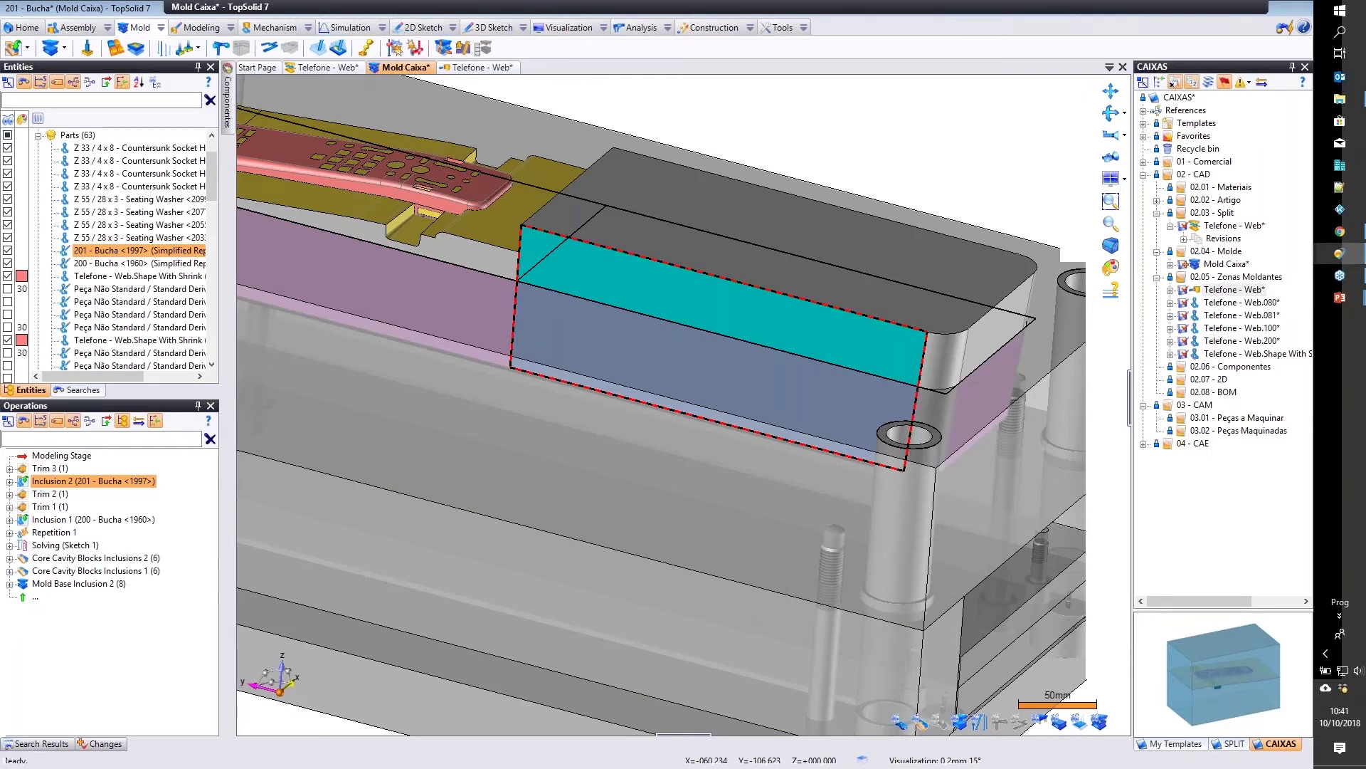
key("Home")
left_click(50, 469)
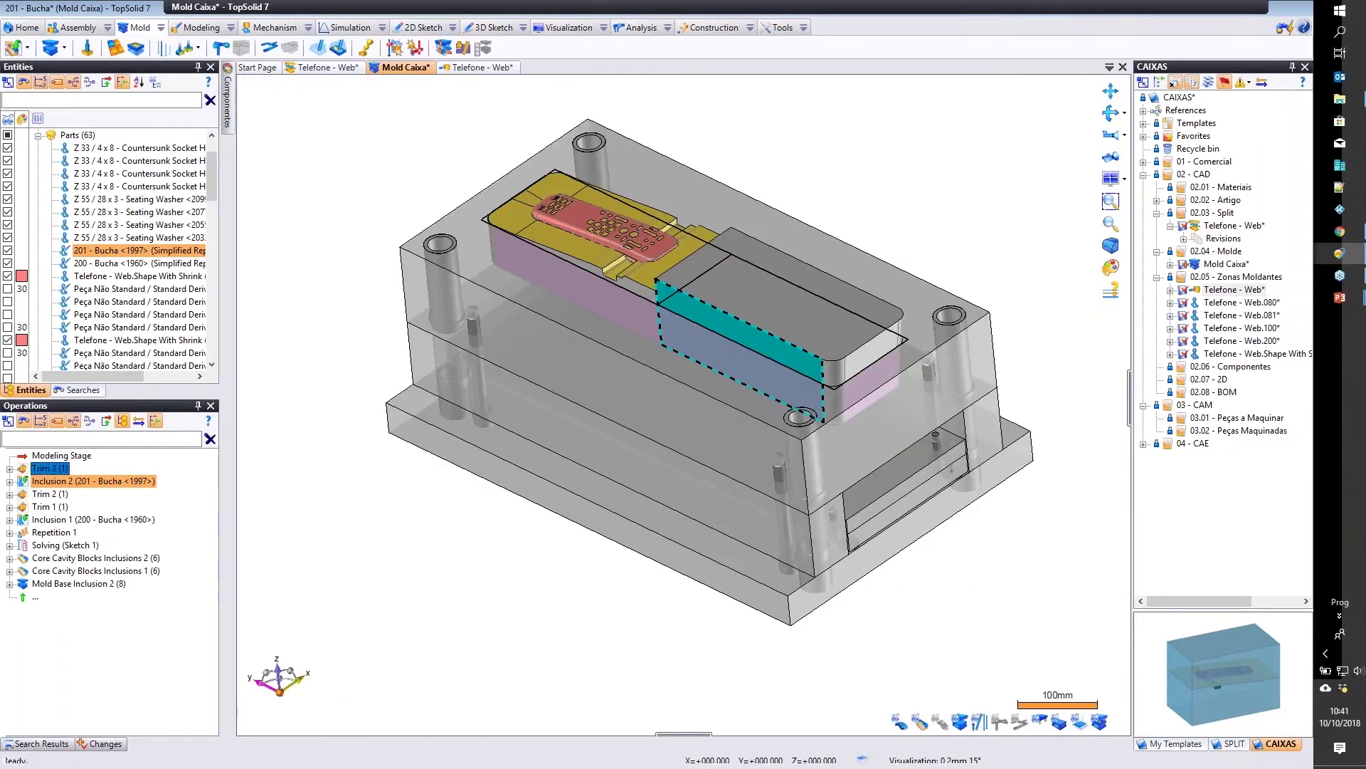
right_click(830, 294)
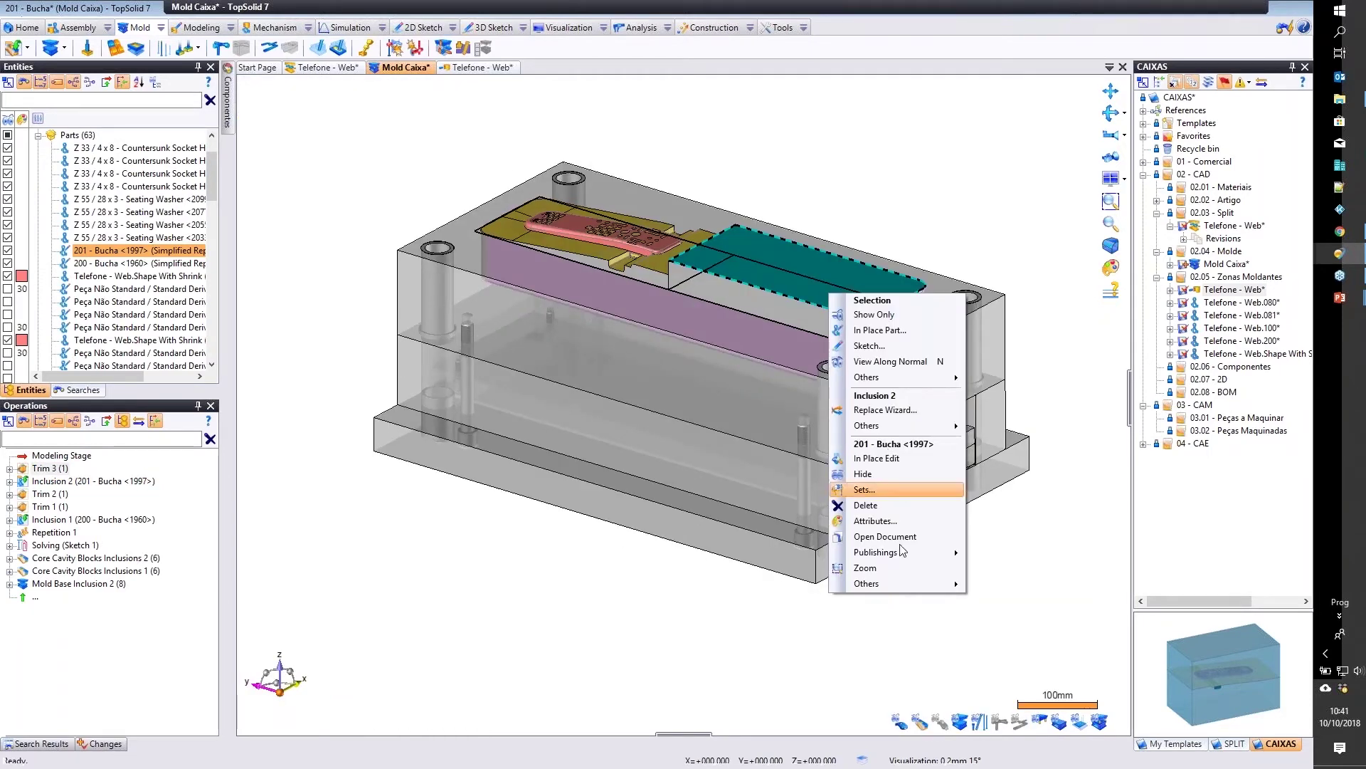
mouse_move(902, 552)
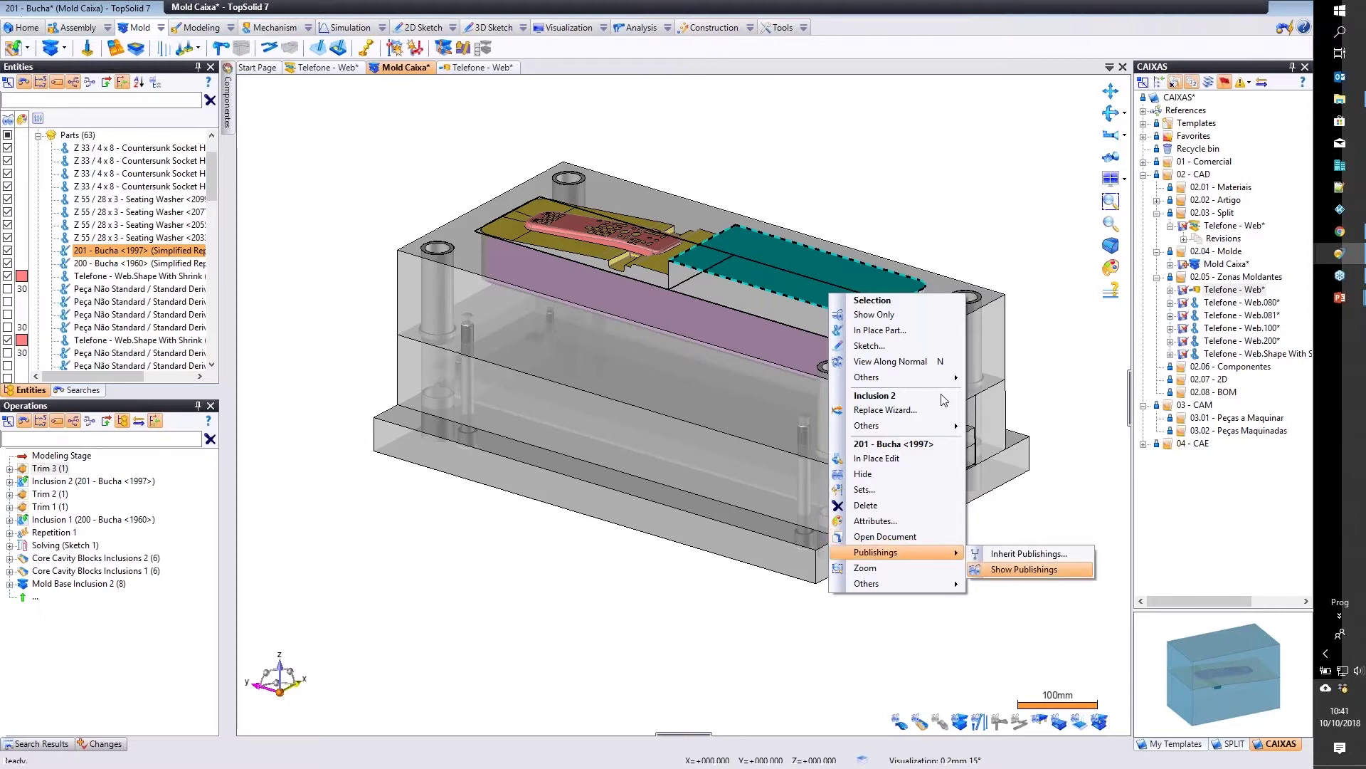
middle_click_drag(881, 272, 919, 480)
scroll(817, 361, "up", 6)
scroll(929, 419, "up", 3)
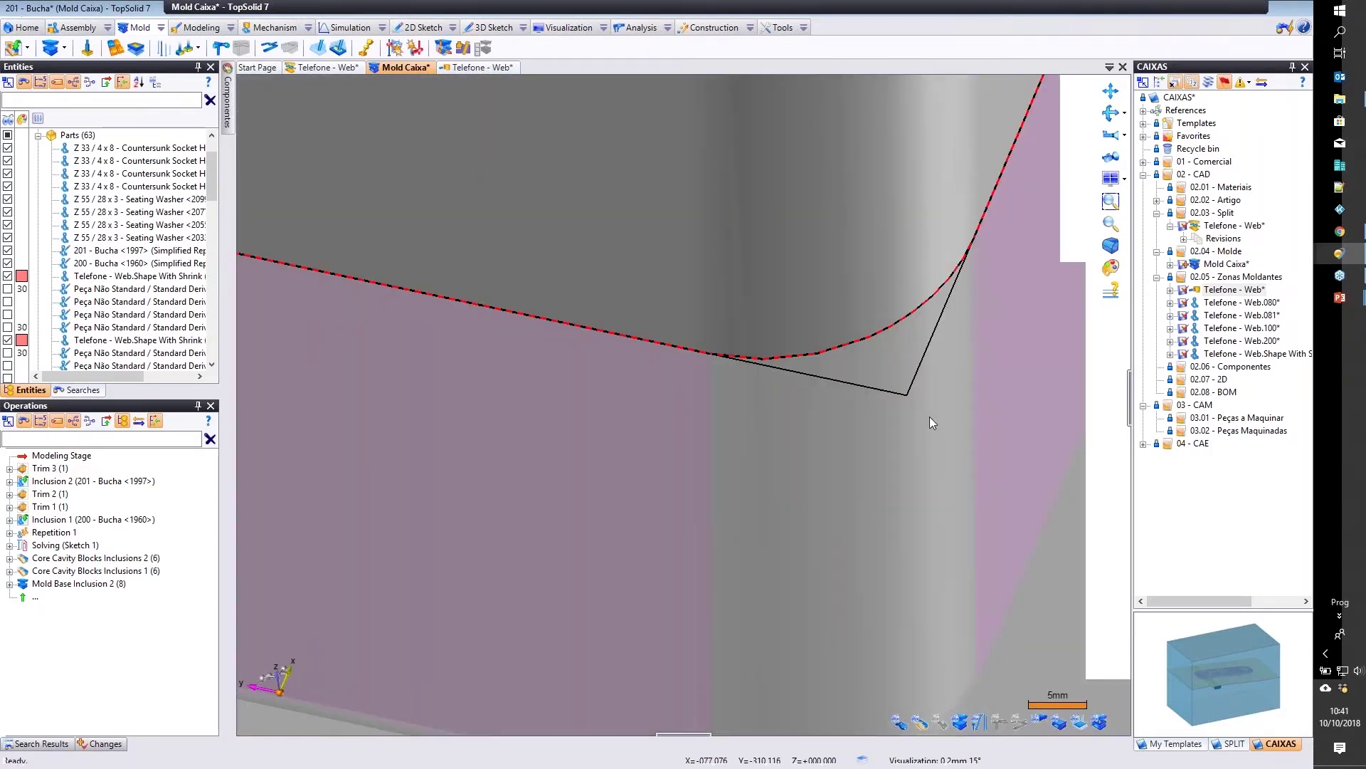
scroll(929, 420, "down", 3)
middle_click_drag(929, 420, 669, 557)
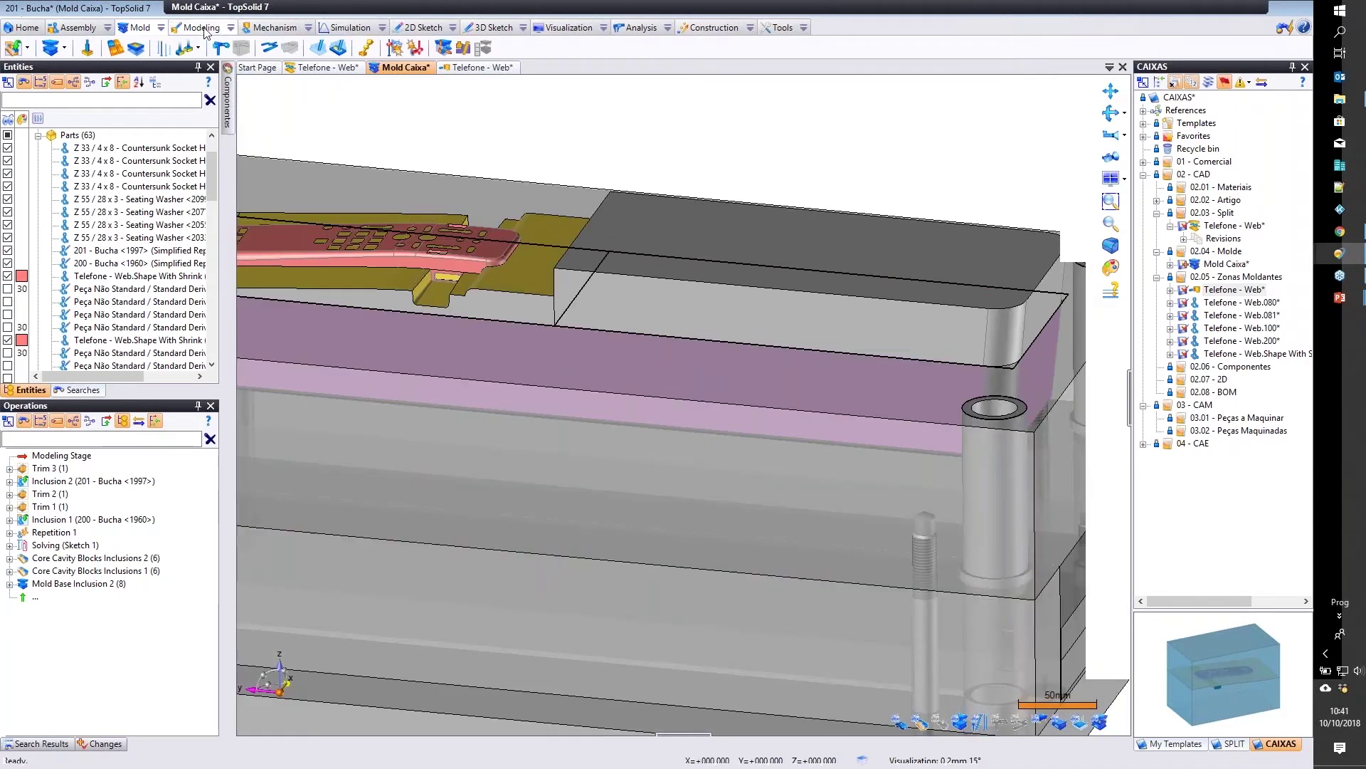
left_click(196, 27)
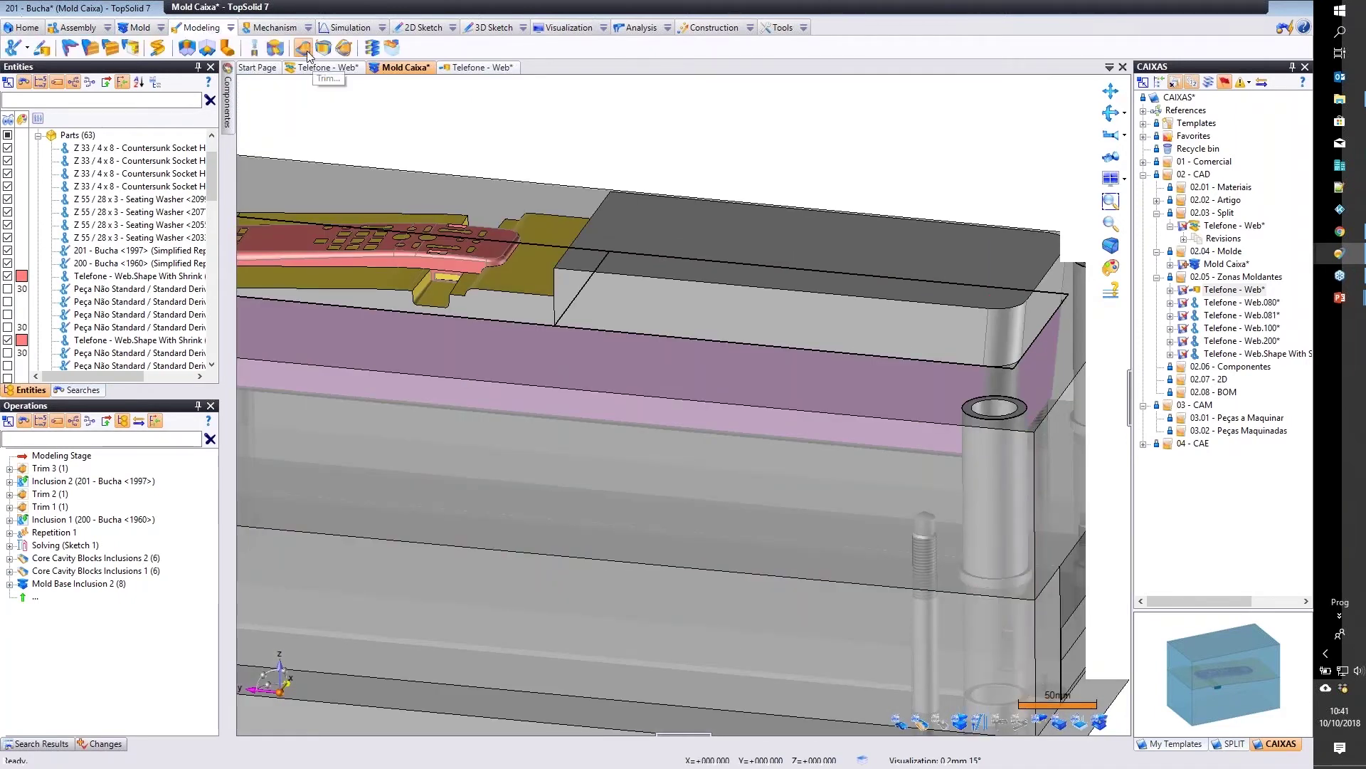
left_click(587, 433)
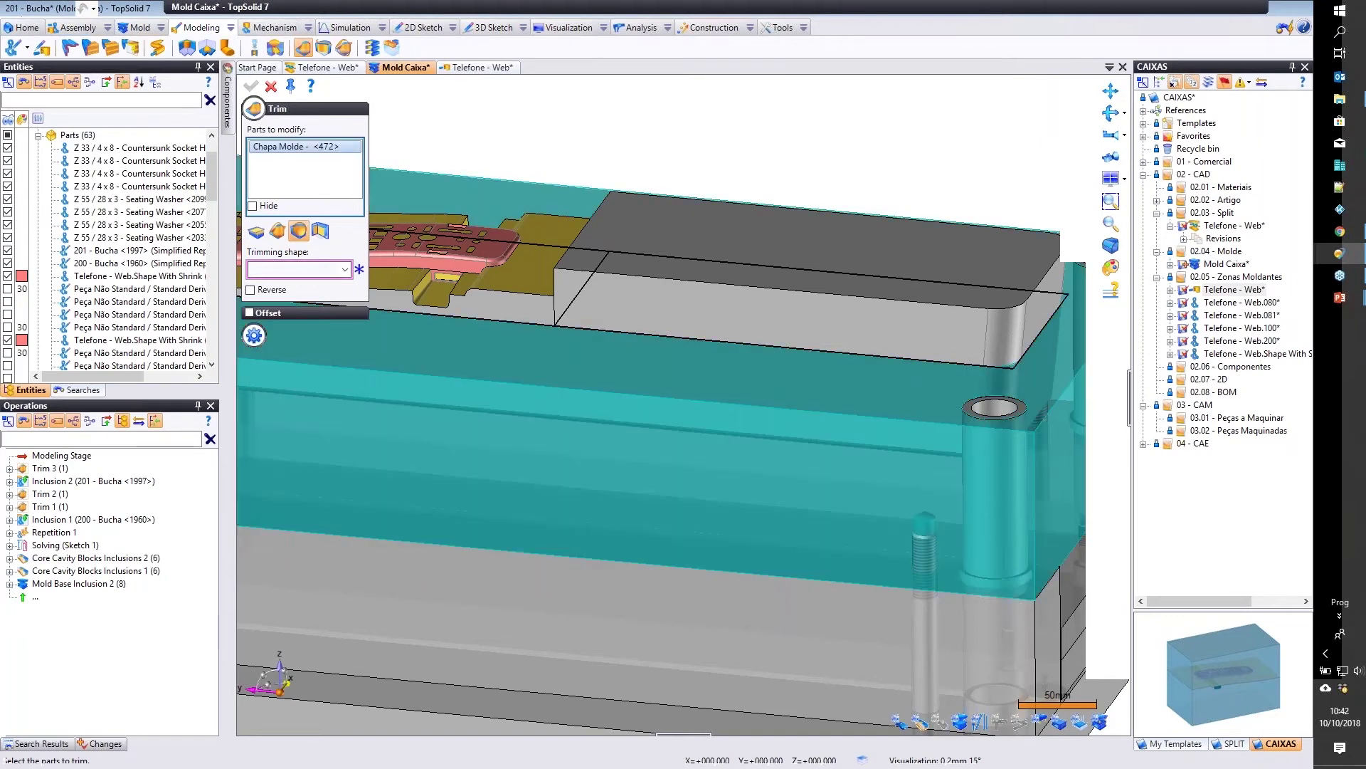
left_click(746, 383)
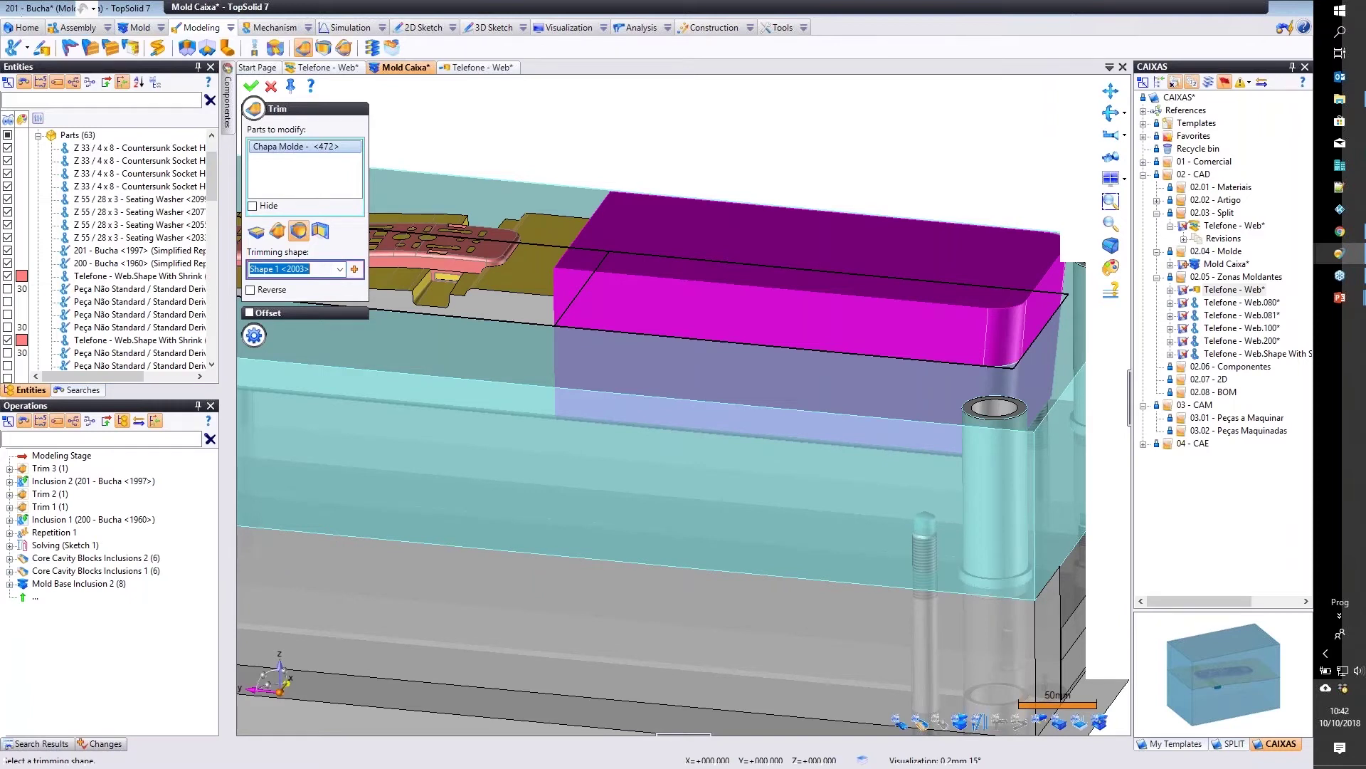
key("Delete")
left_click(648, 365)
key("Delete")
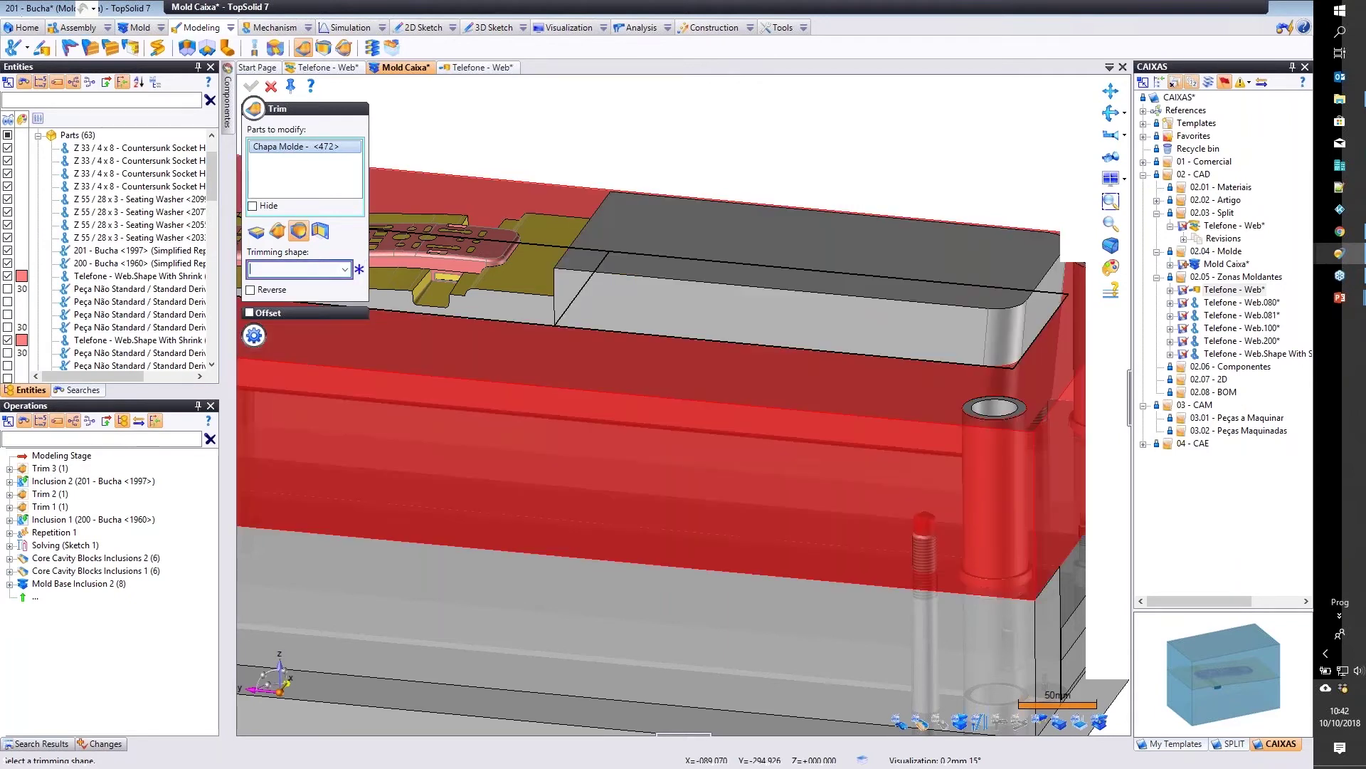
scroll(985, 385, "up", 5)
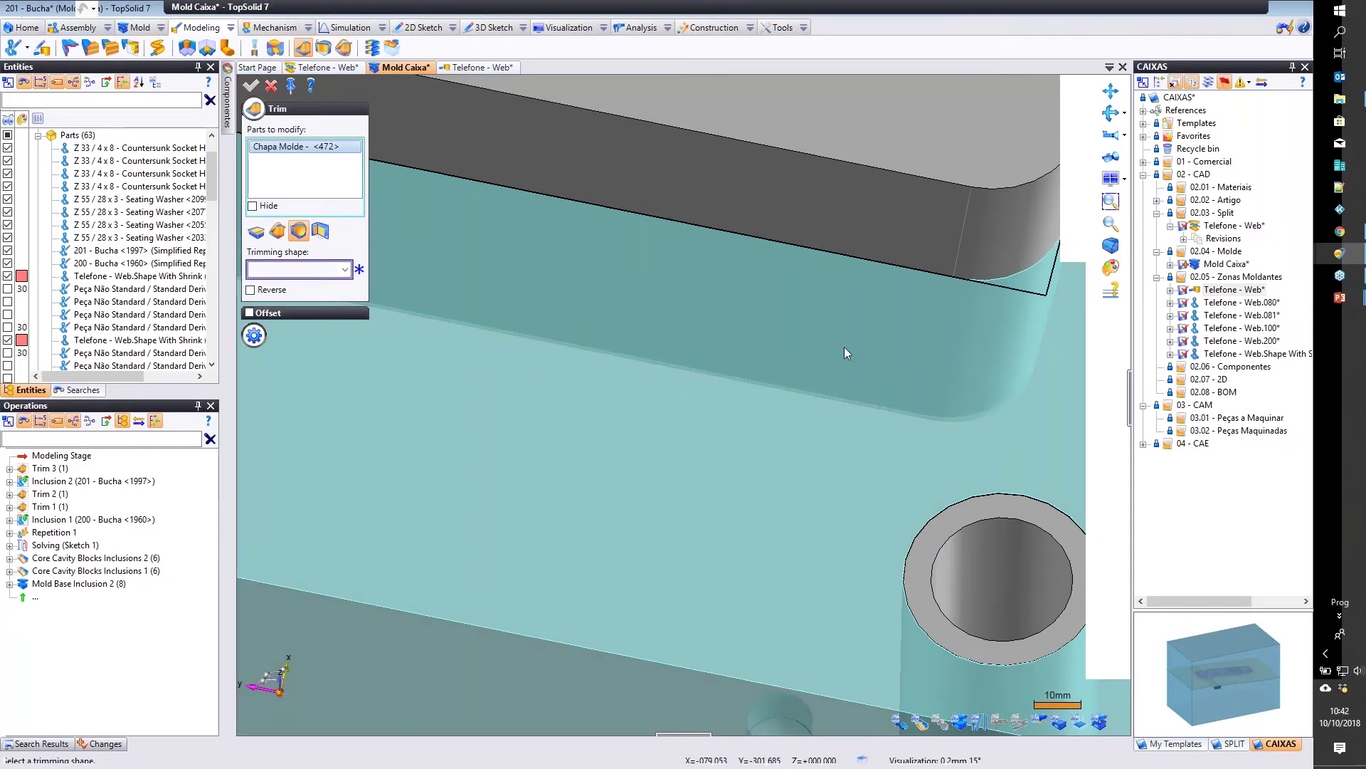
left_click(902, 339)
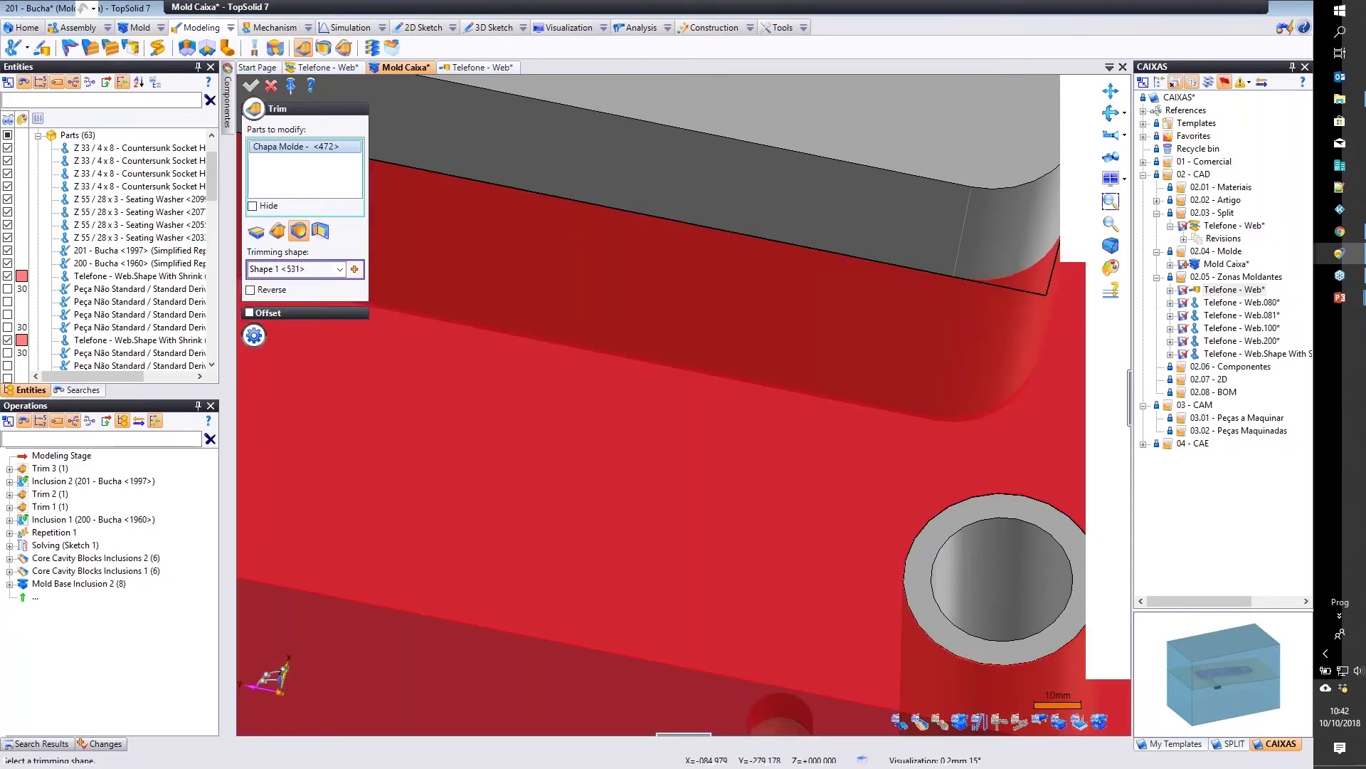
left_click(355, 269)
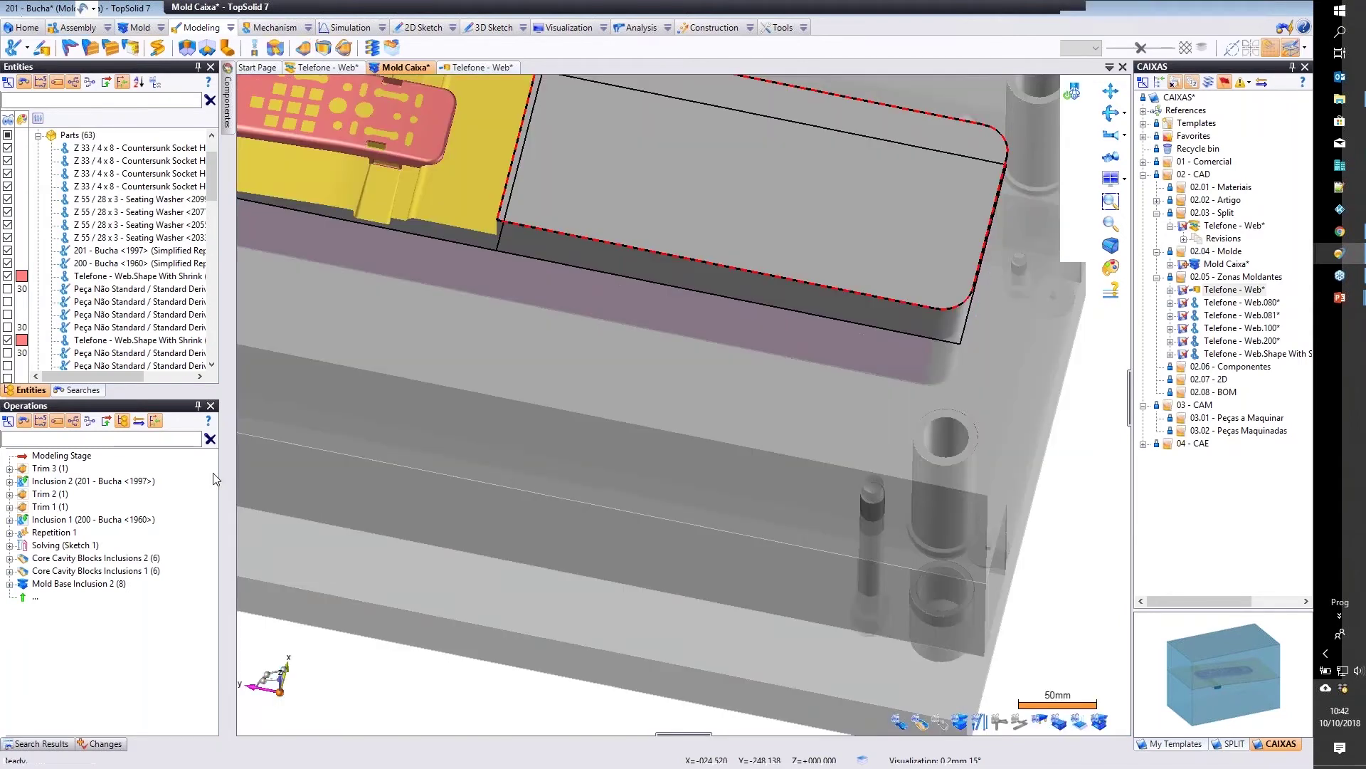
Edit Faces Modification 2 of the 201 - Bucha insert in place, setting the shift to about -82.7 mm, and return to the mold.
right_click(62, 467)
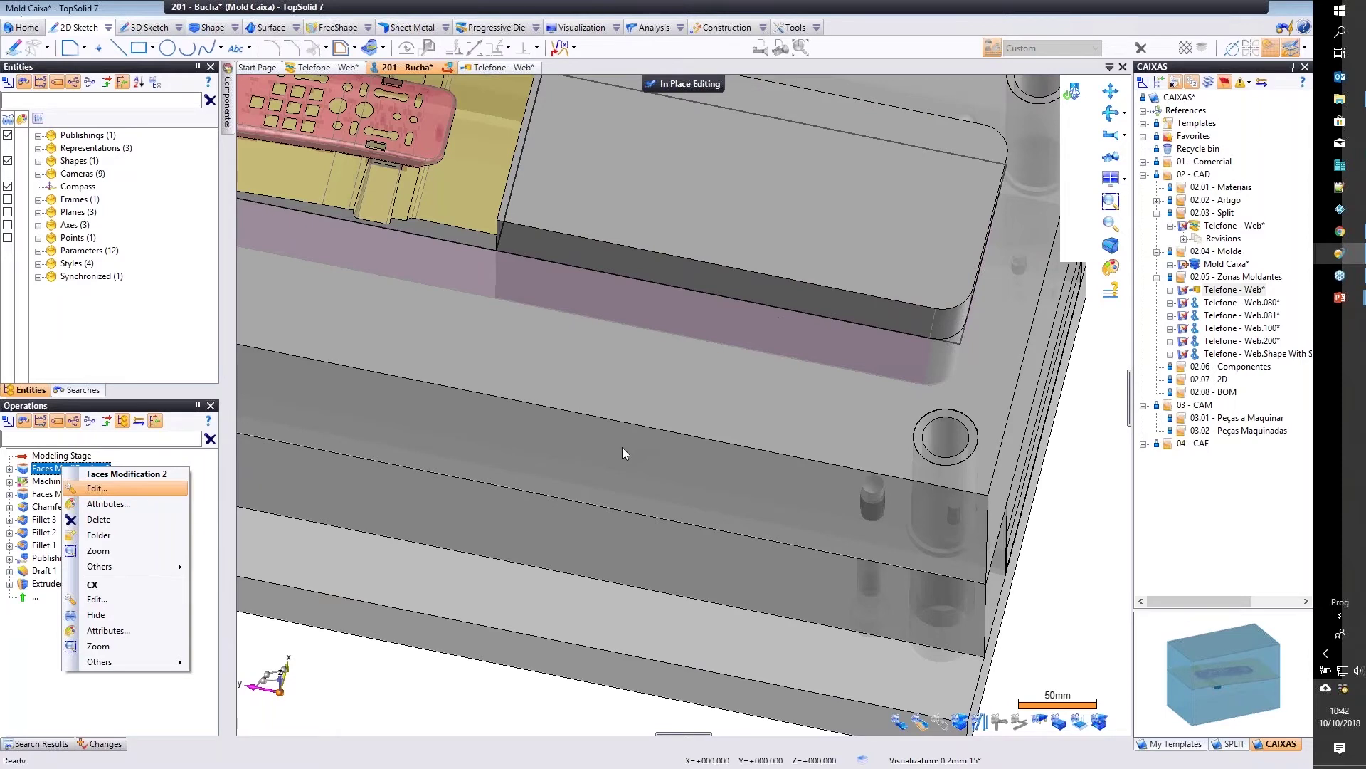
key("Return")
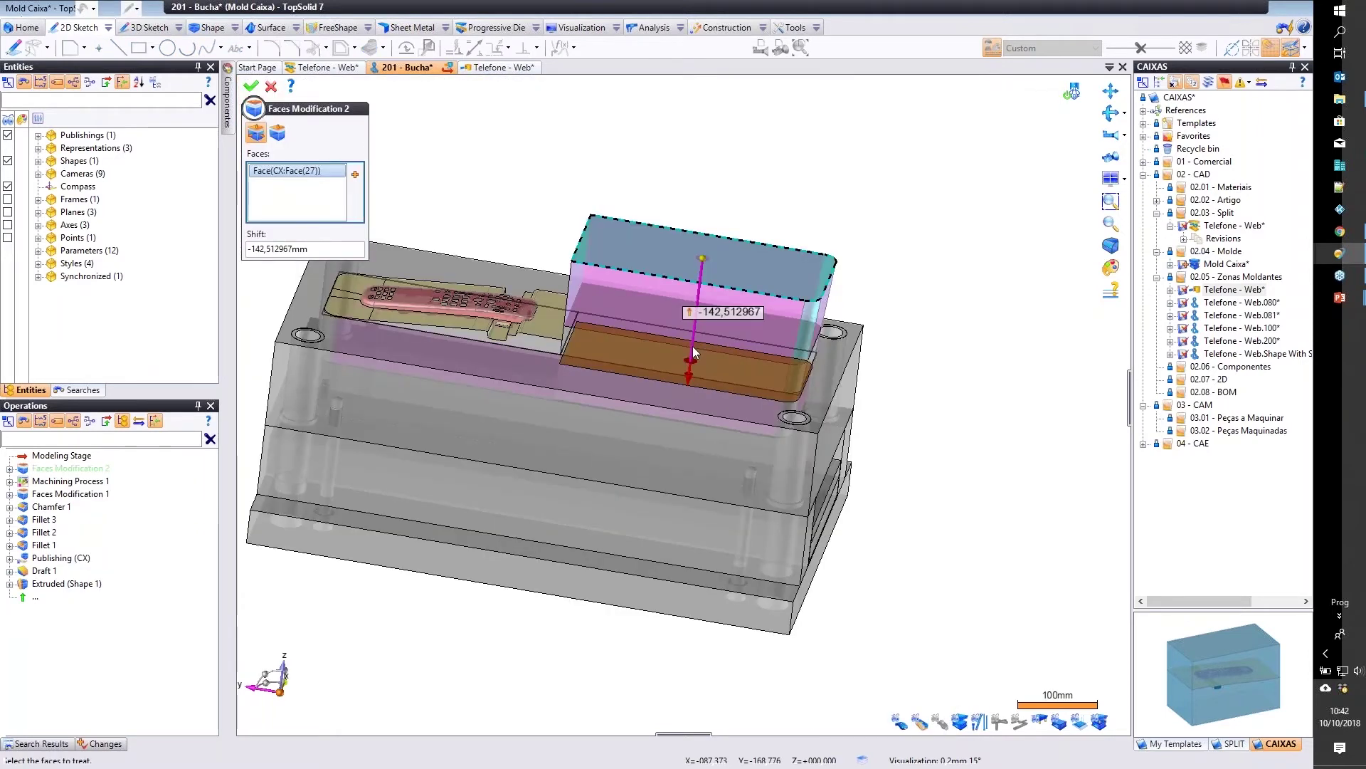
left_click_drag(694, 352, 759, 259)
right_click(759, 259)
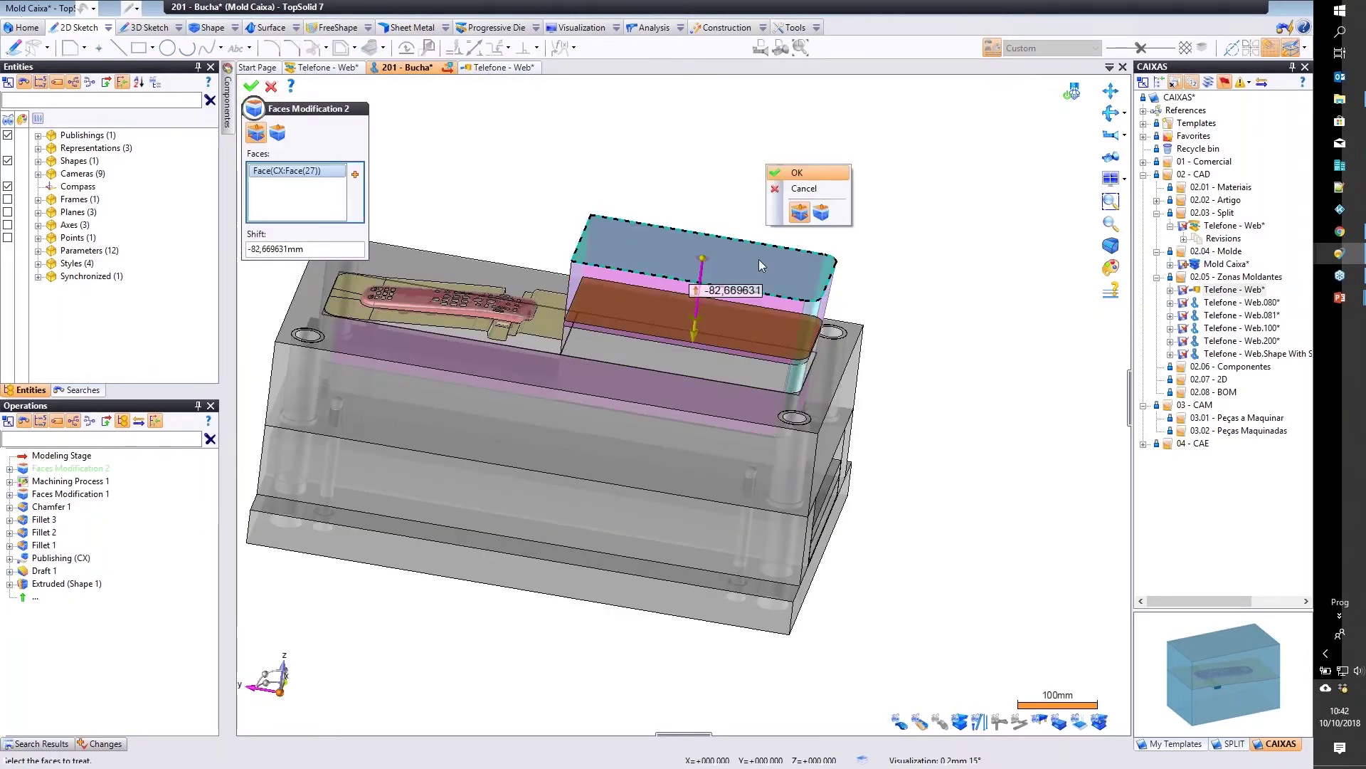
left_click(797, 173)
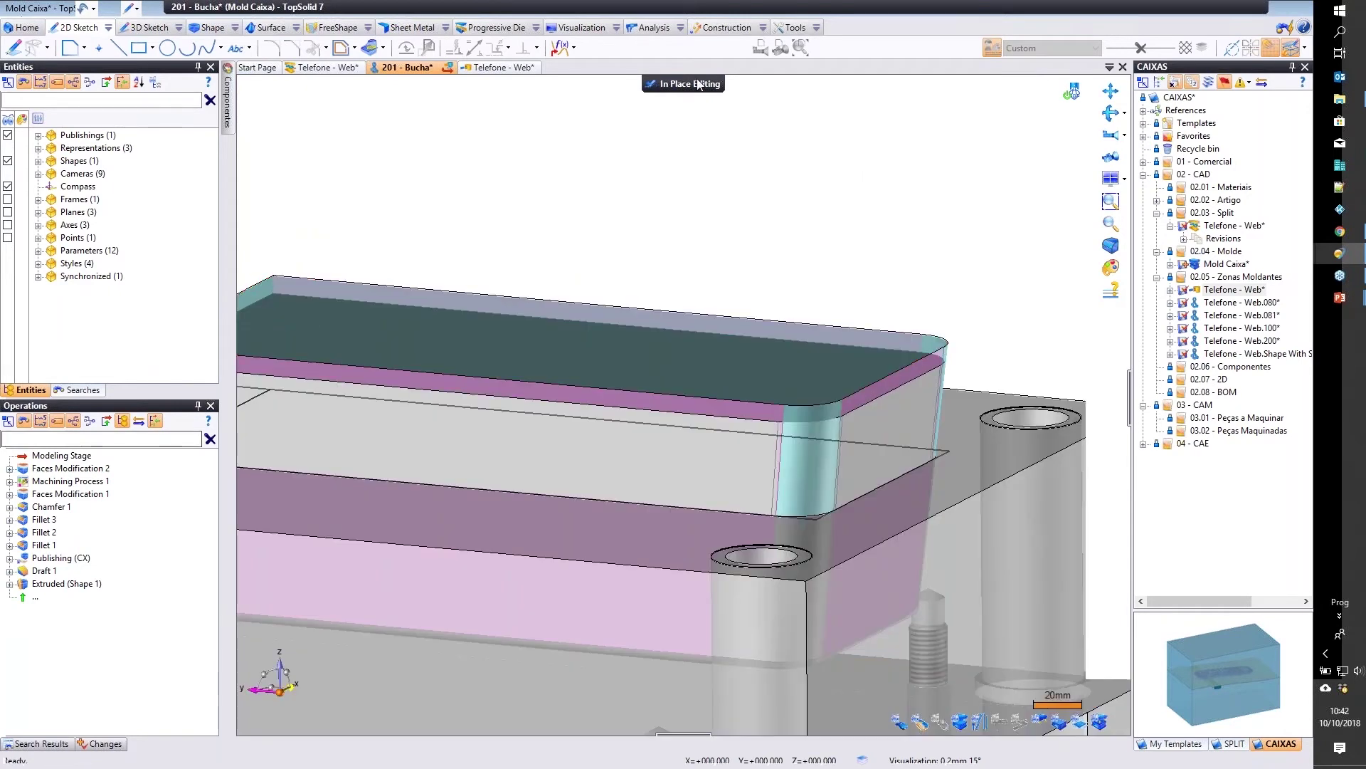
left_click(700, 84)
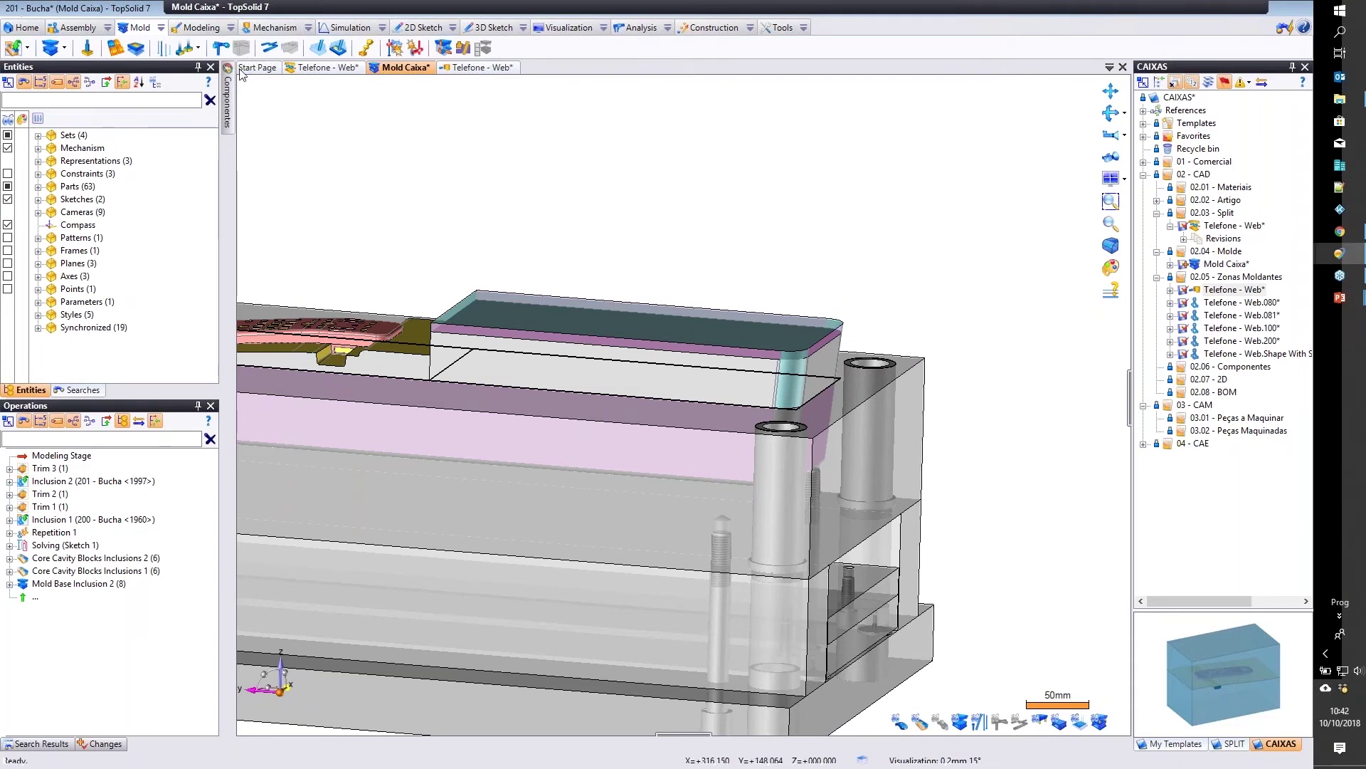
Trim the Chapa Molde plate with the published CX shape of the 201 - Bucha insert.
left_click(201, 27)
left_click(332, 47)
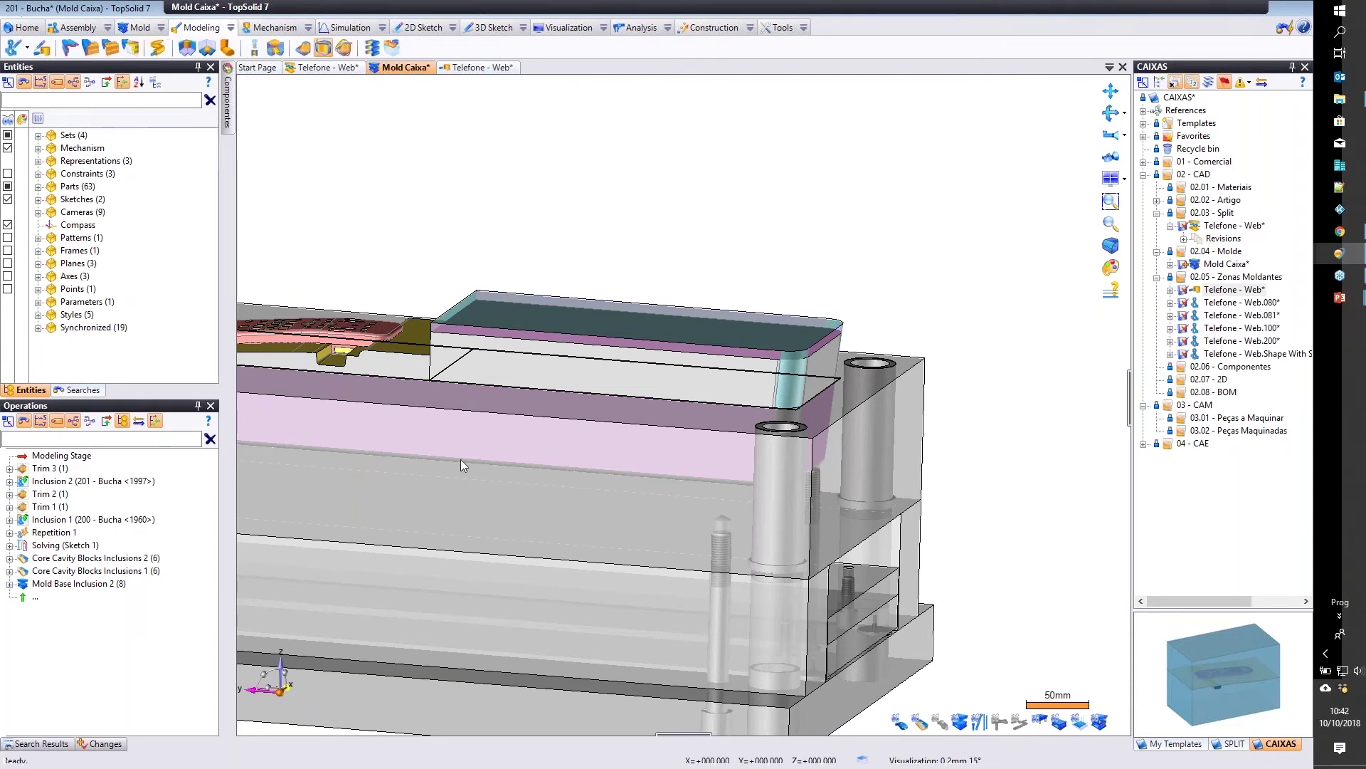
left_click(465, 391)
left_click(274, 268)
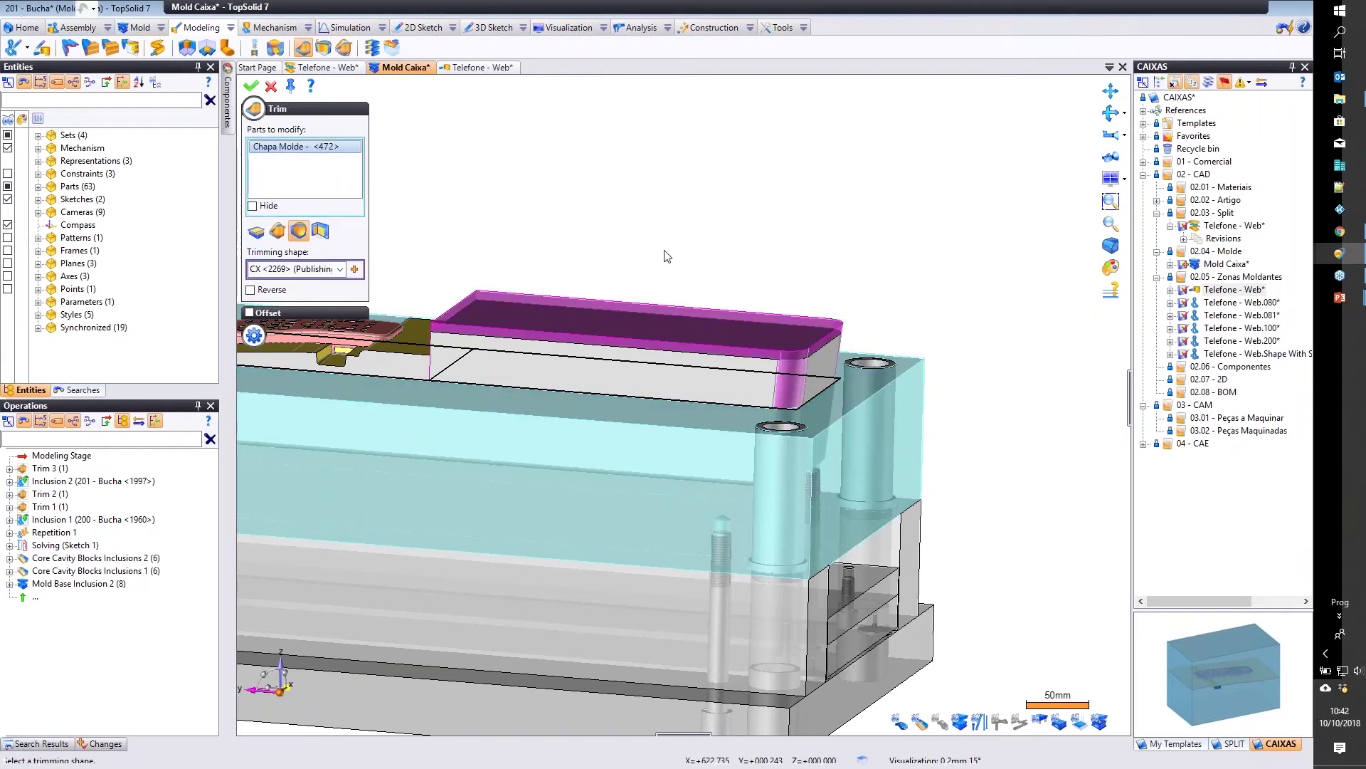
scroll(664, 253, "down", 4)
middle_click_drag(631, 250, 587, 196)
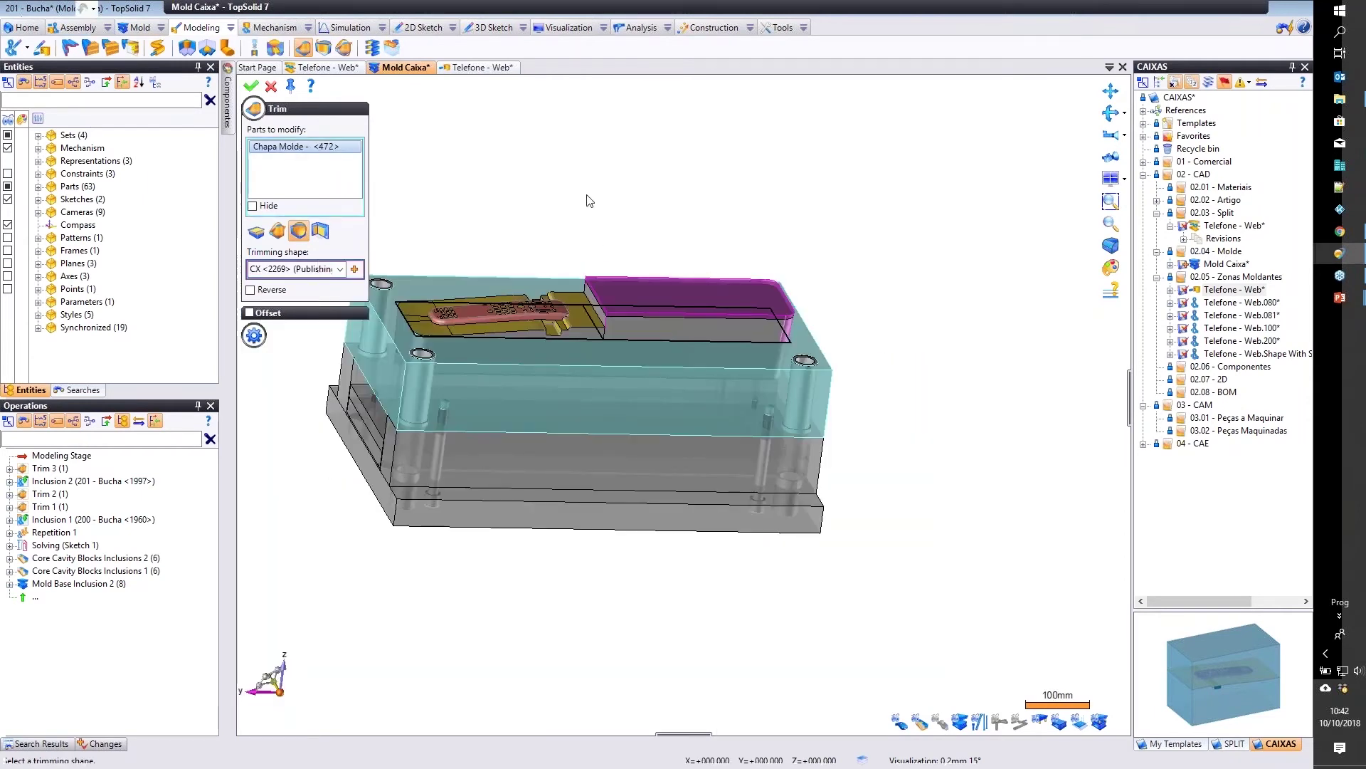
right_click(556, 134)
left_click(561, 133)
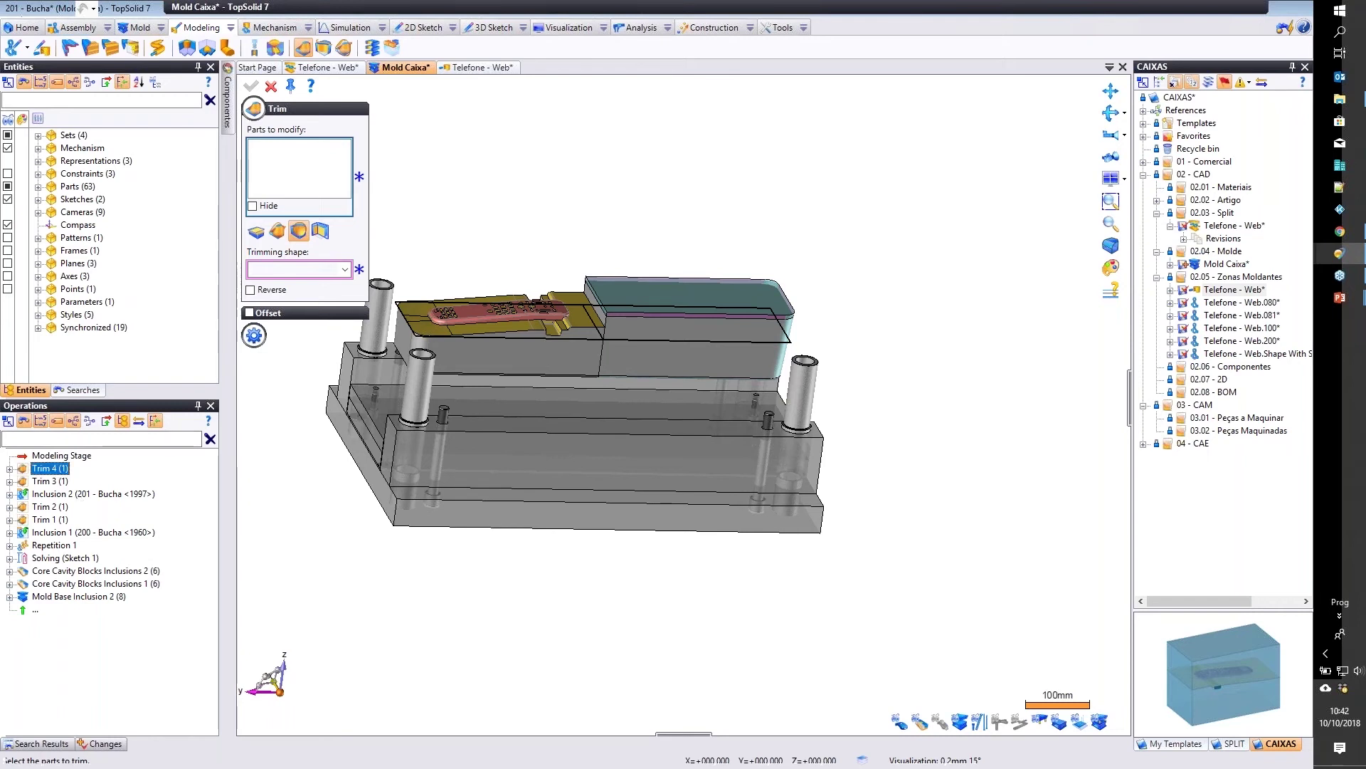
Edit Trim 4 of the Chapa Molde plate and enable Reverse to keep the opposite side.
right_click(50, 468)
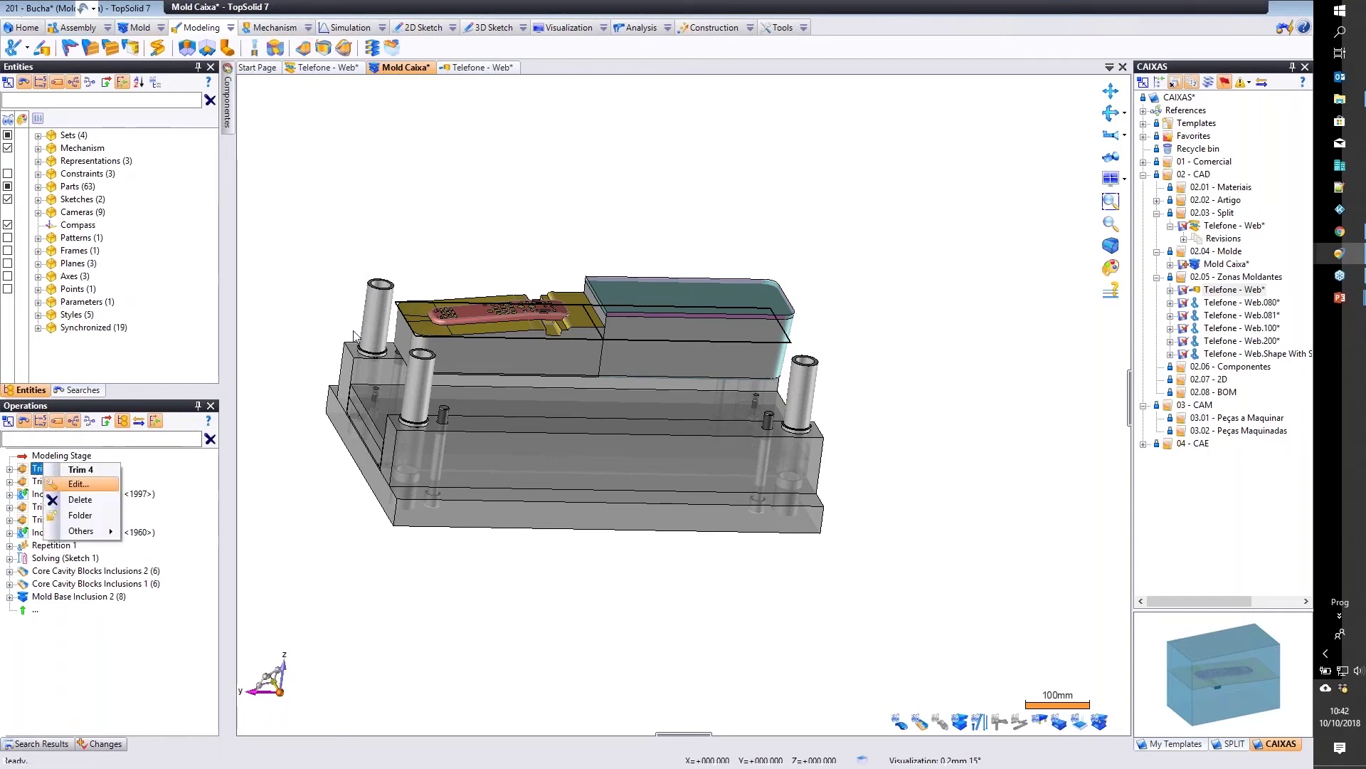
left_click(65, 480)
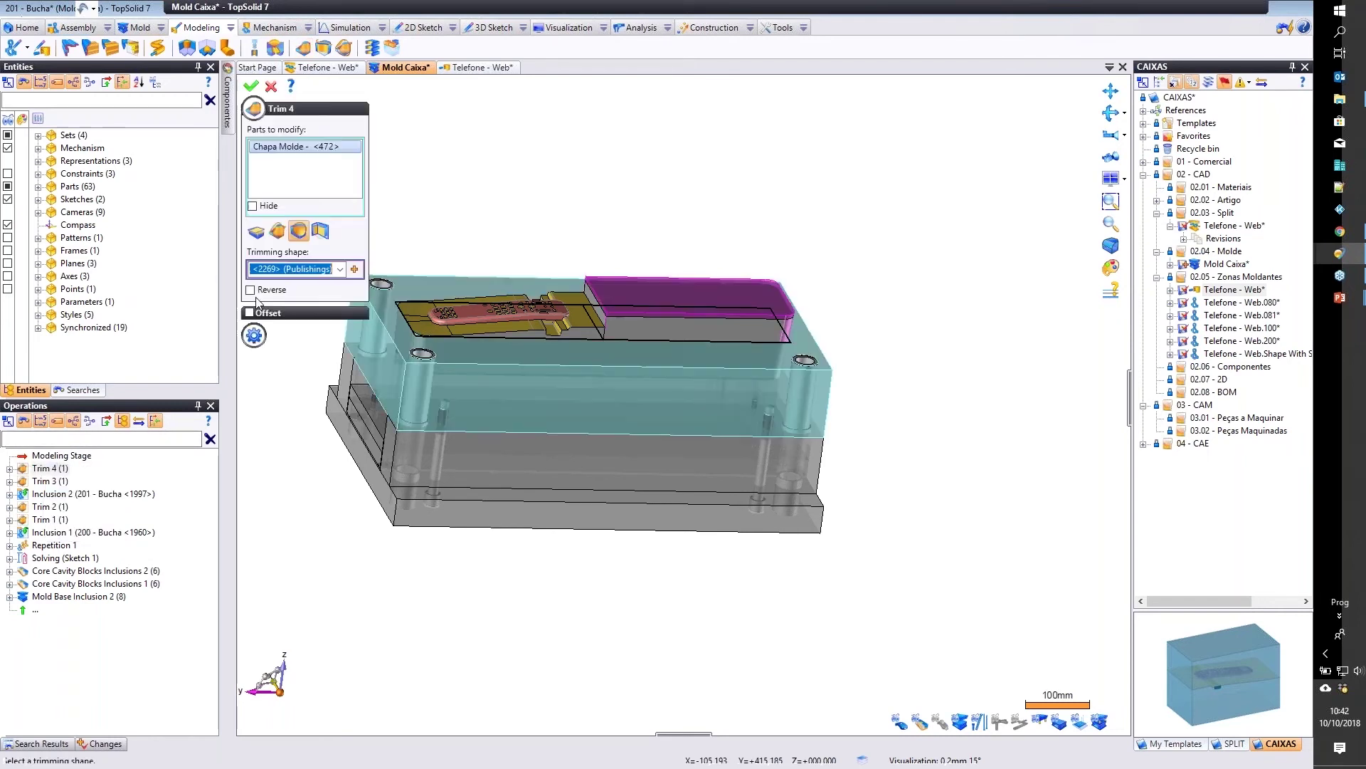
right_click(535, 176)
left_click(540, 174)
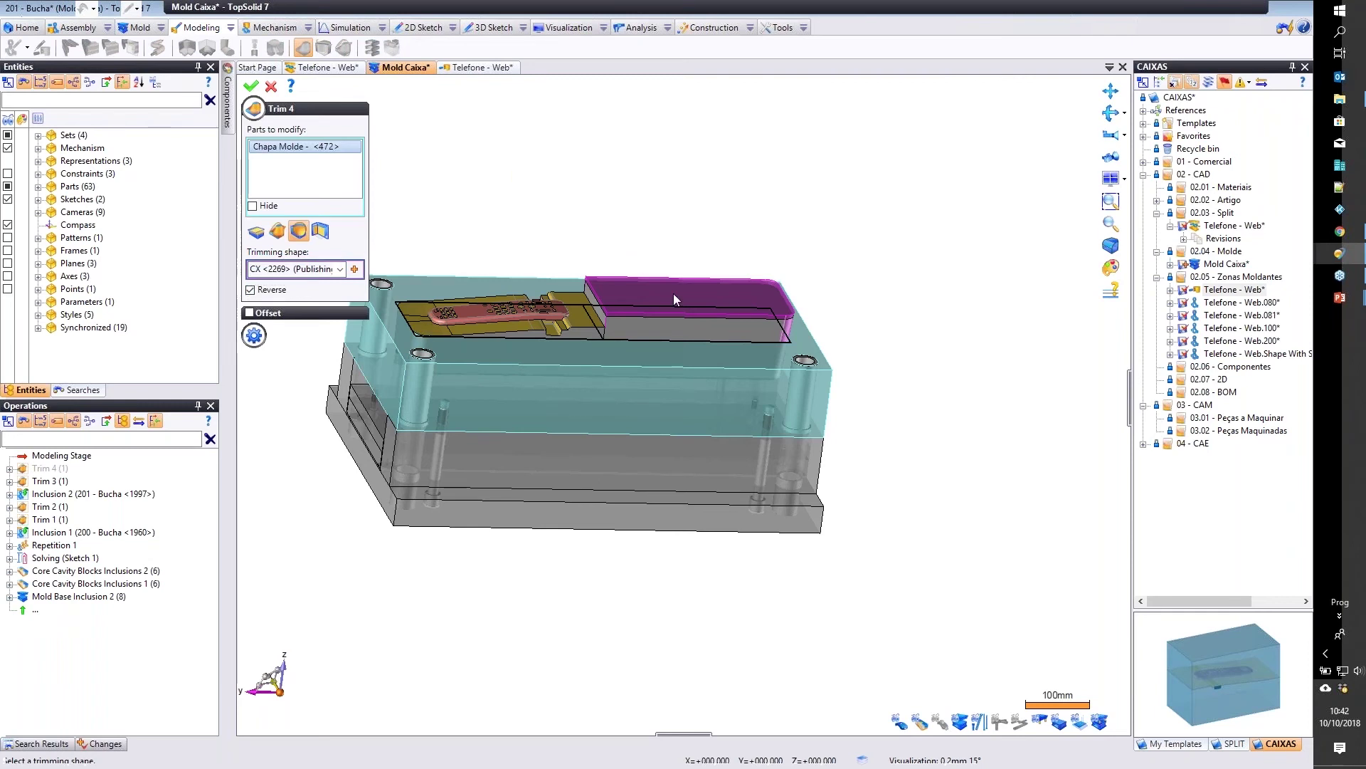
Hide the published CX block and both Bucha inserts to examine the trimmed pocket in the mold plate.
right_click(699, 344)
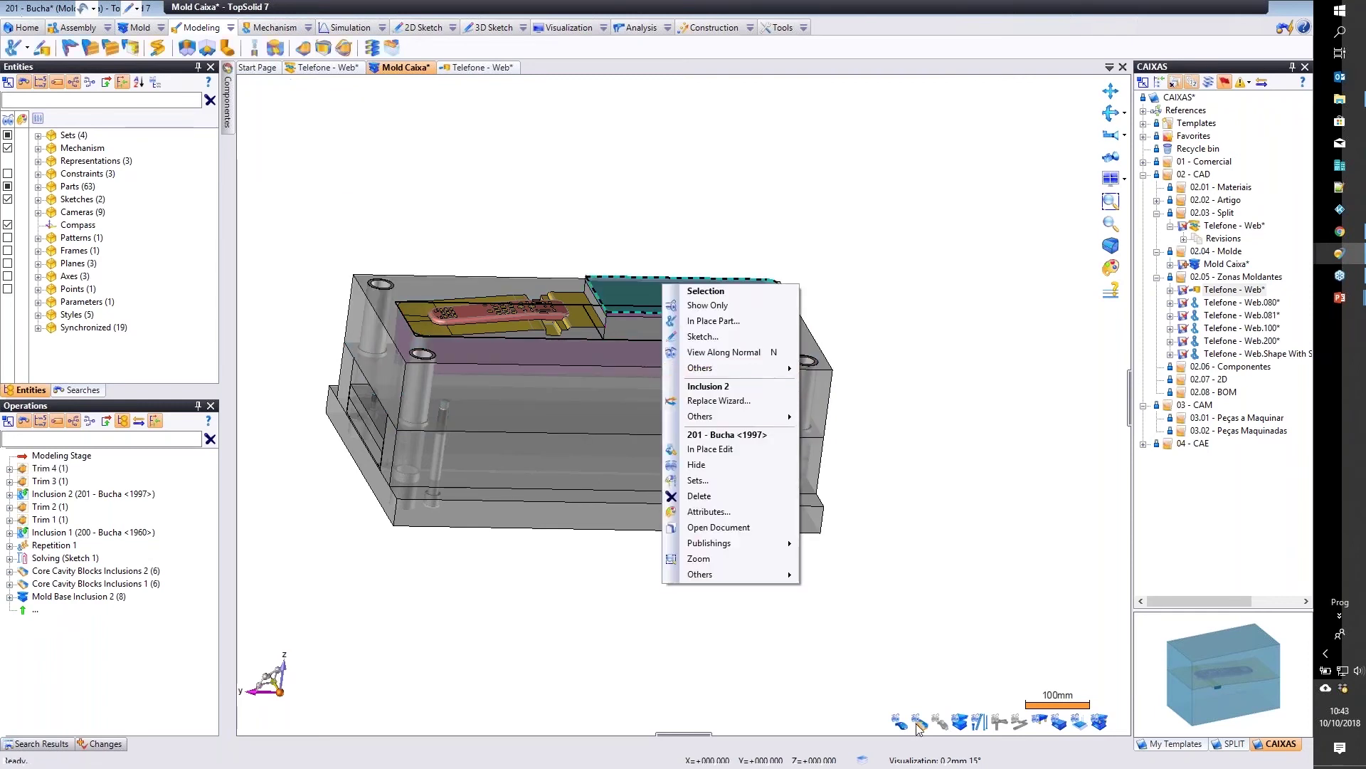
left_click(916, 723)
left_click(917, 724)
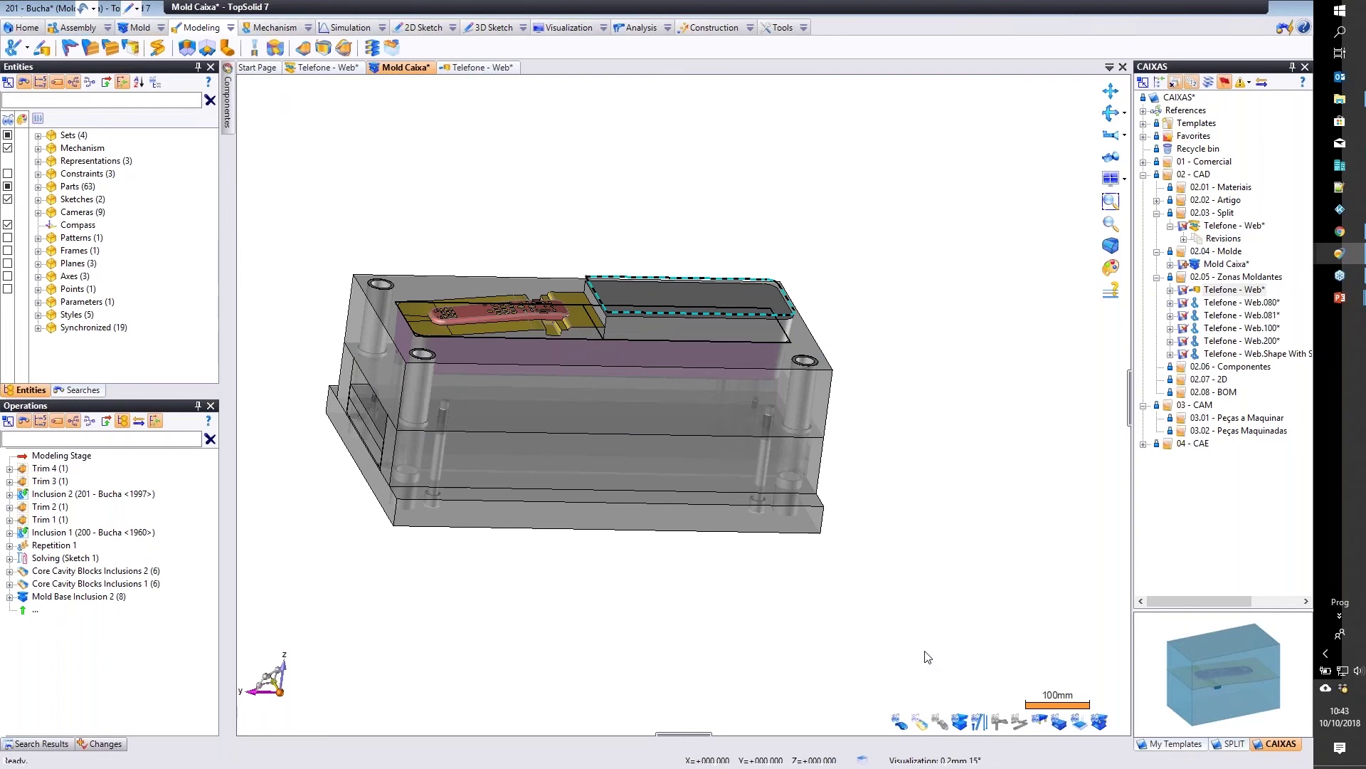
middle_click_drag(973, 305, 742, 336)
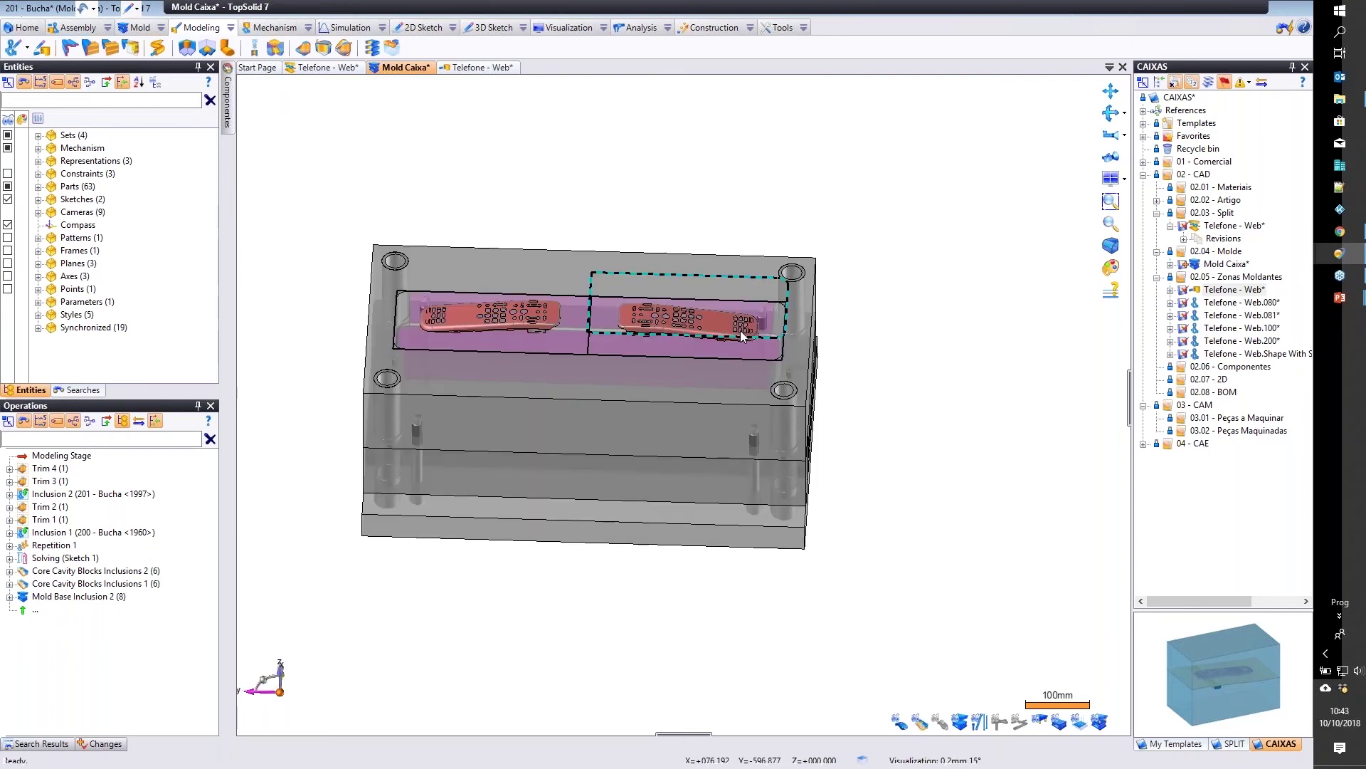
scroll(518, 408, "up", 3)
middle_click_drag(518, 408, 605, 363)
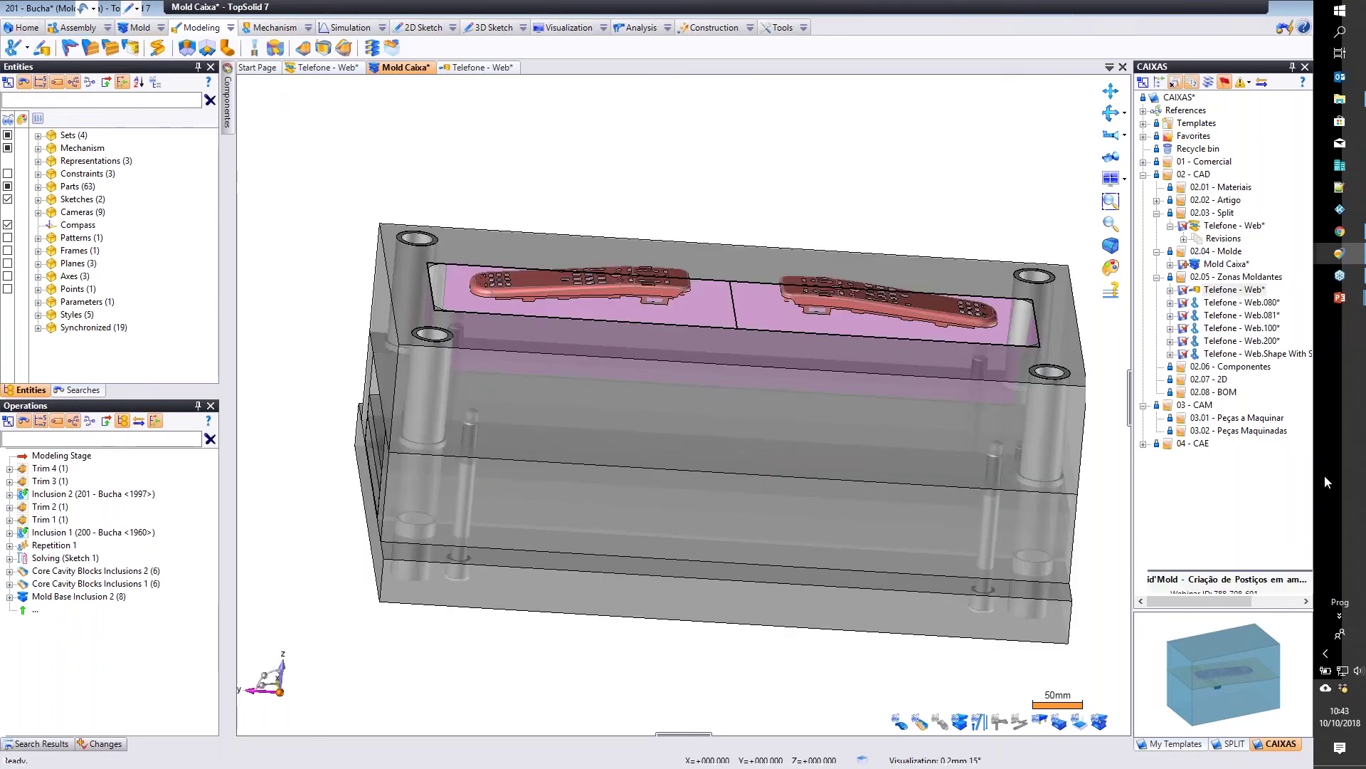